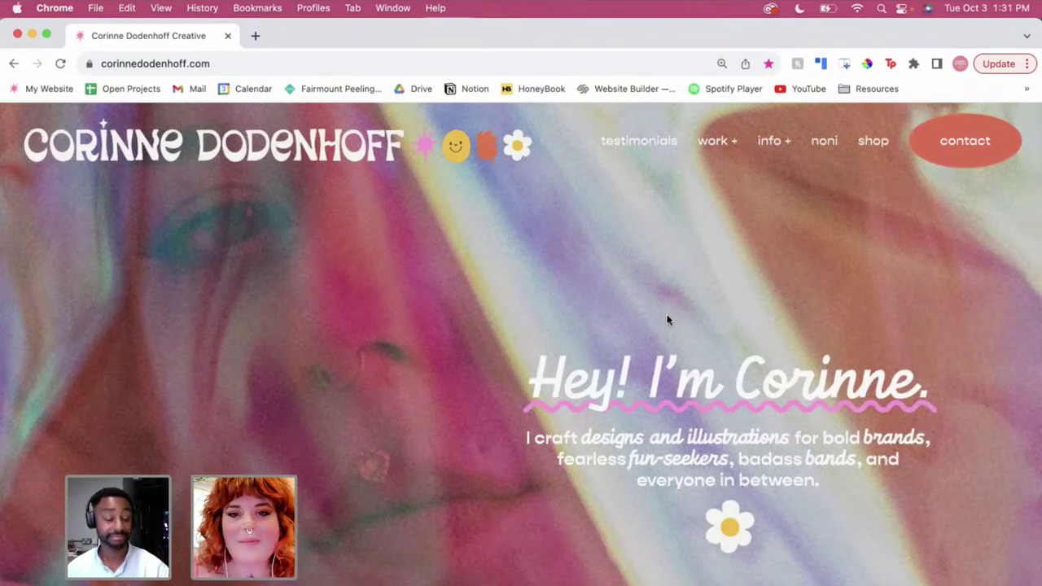
# Scroll through the Branding page's client-logo gallery, then scroll back toward the top
pyautogui.scroll(-1, 668, 320)
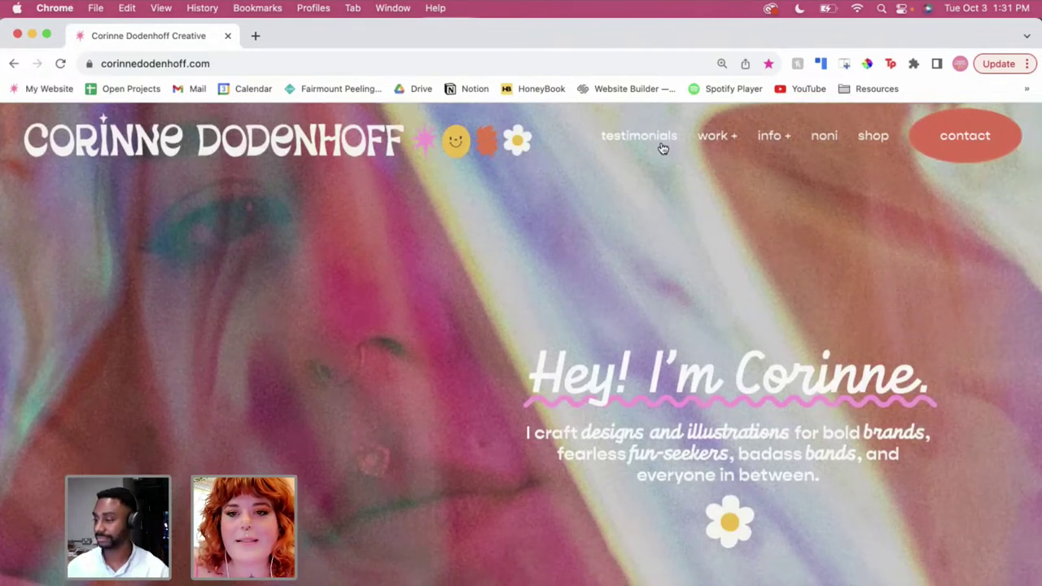
pyautogui.moveTo(703, 153)
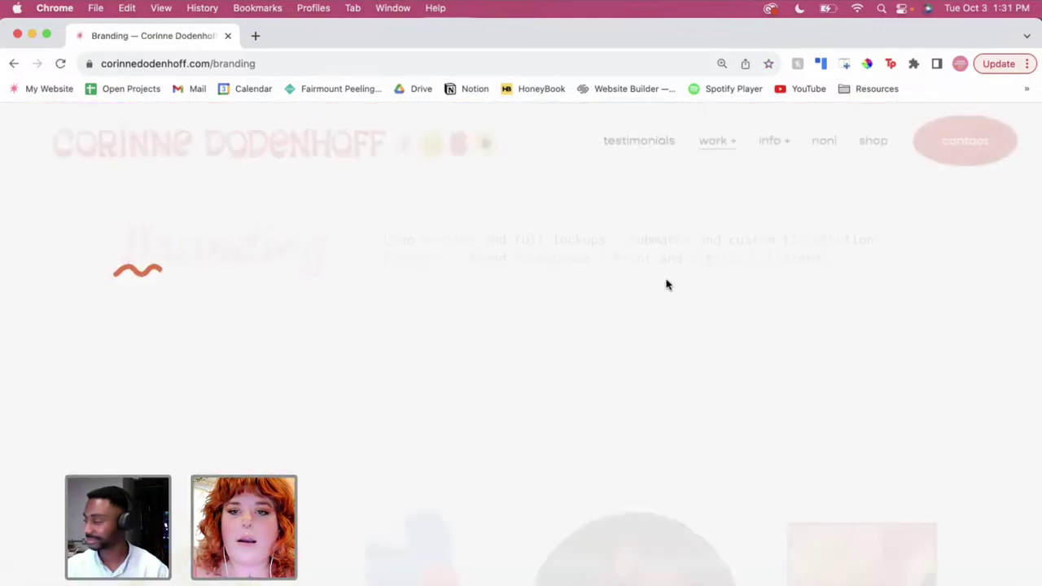
pyautogui.scroll(-1, 717, 301)
pyautogui.scroll(-2, 750, 267)
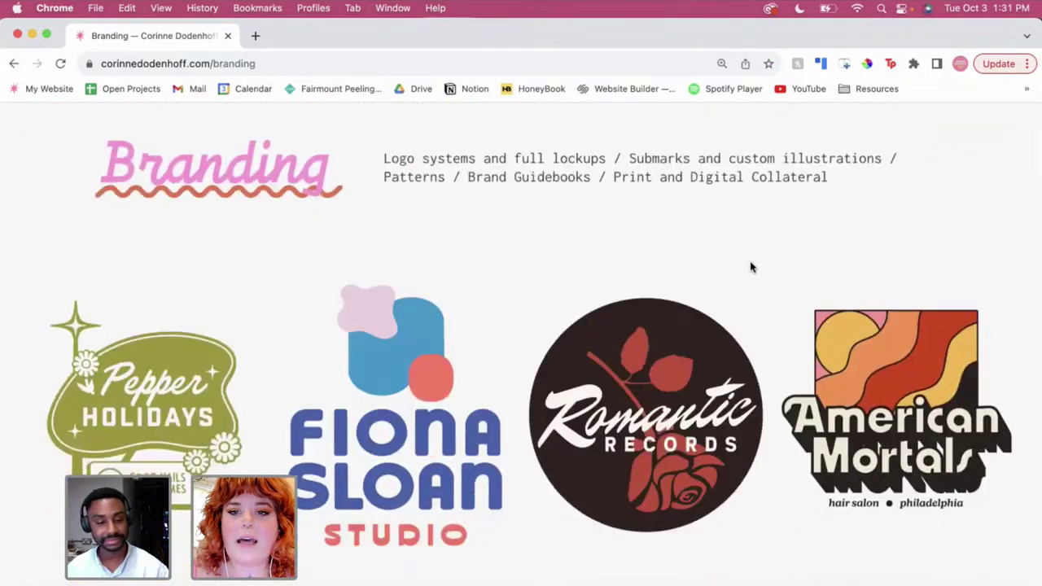
pyautogui.scroll(-2, 754, 170)
pyautogui.scroll(-2, 754, 172)
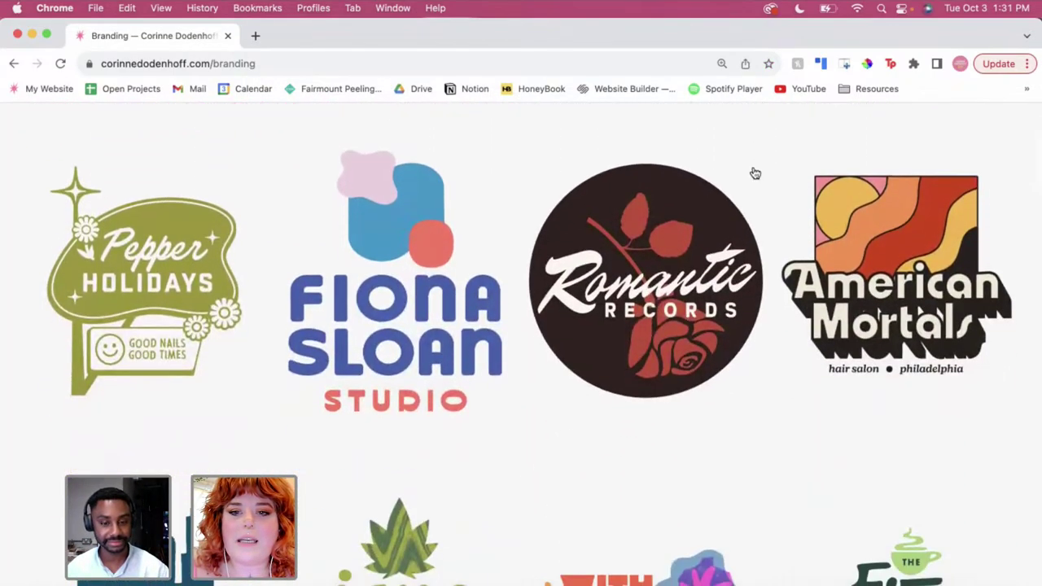
pyautogui.scroll(-8, 539, 409)
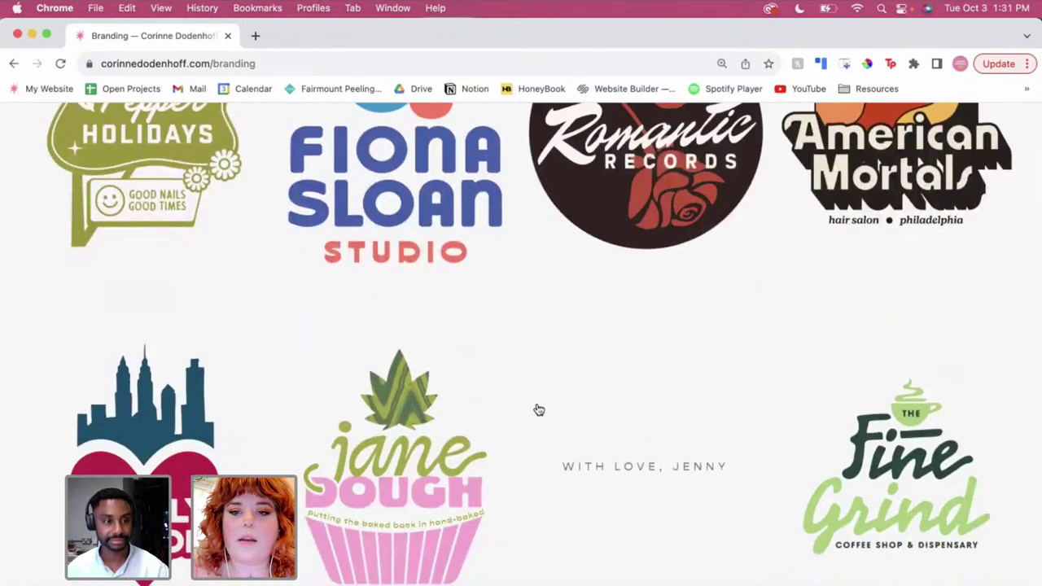
pyautogui.scroll(-6, 538, 409)
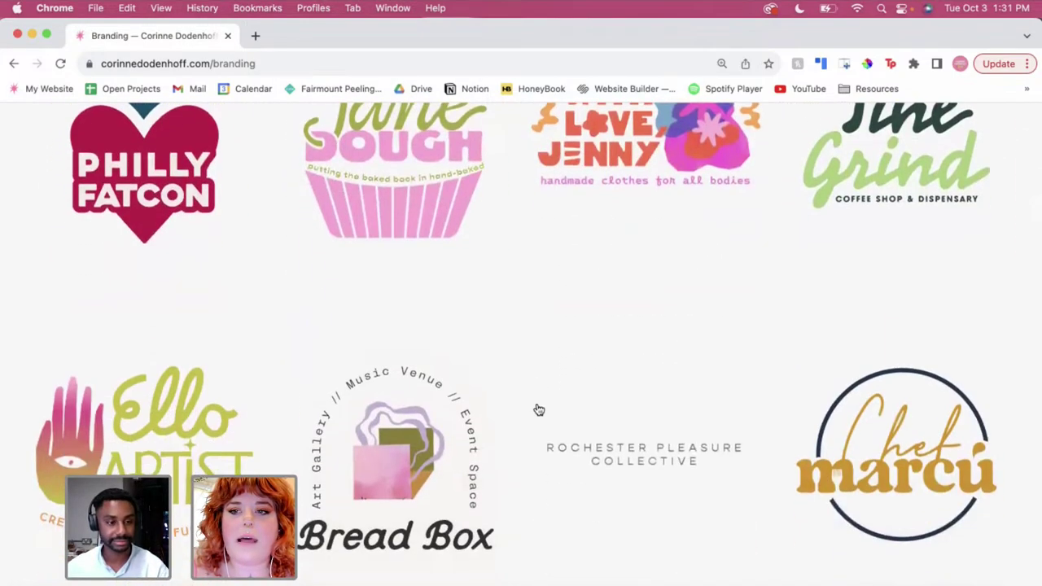
pyautogui.scroll(-2, 522, 453)
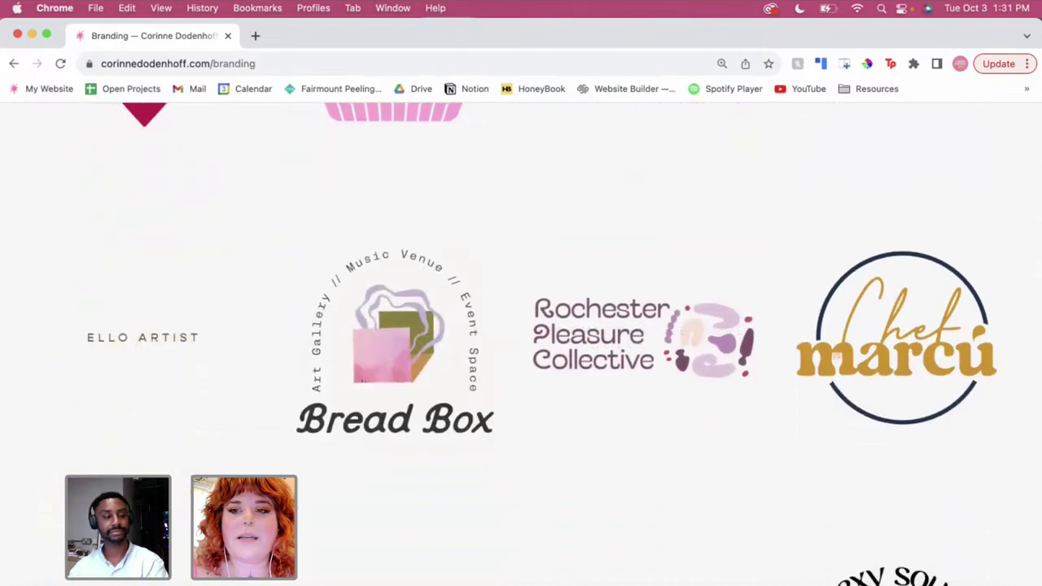
pyautogui.scroll(-1, 521, 454)
pyautogui.scroll(-3, 522, 342)
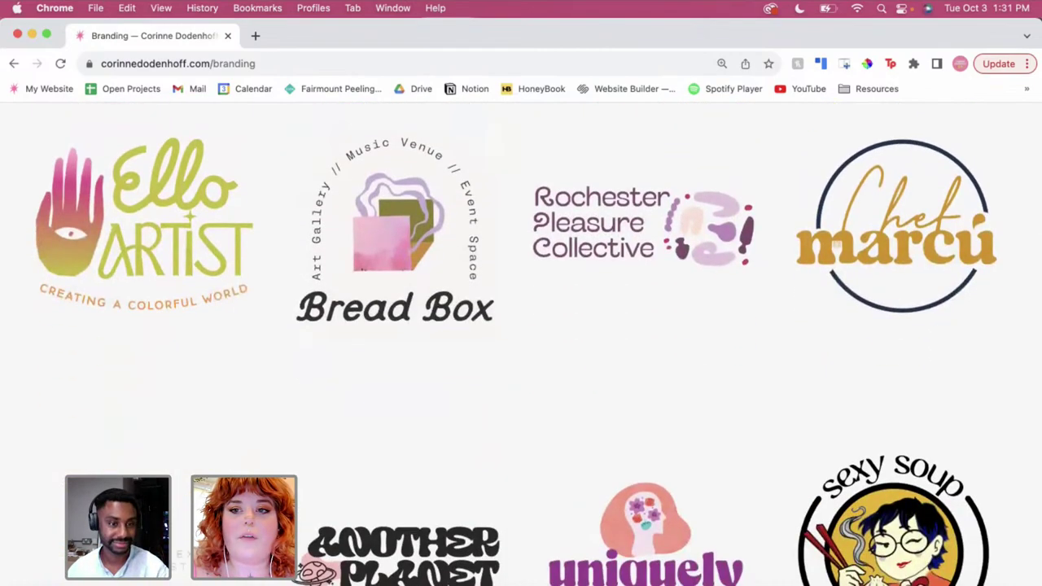
pyautogui.scroll(15, 595, 364)
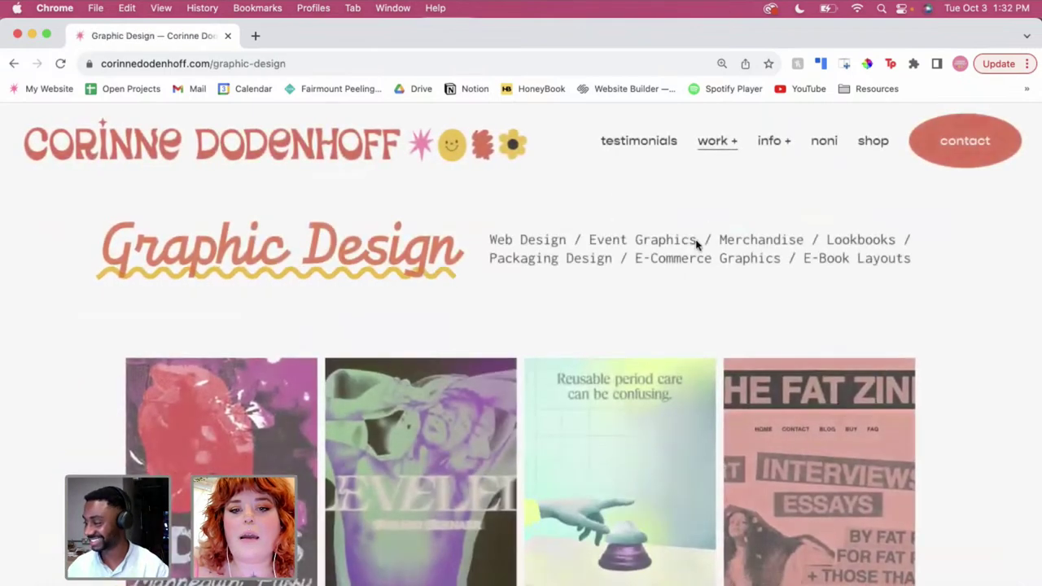
pyautogui.scroll(-1, 570, 224)
pyautogui.scroll(-2, 70, 366)
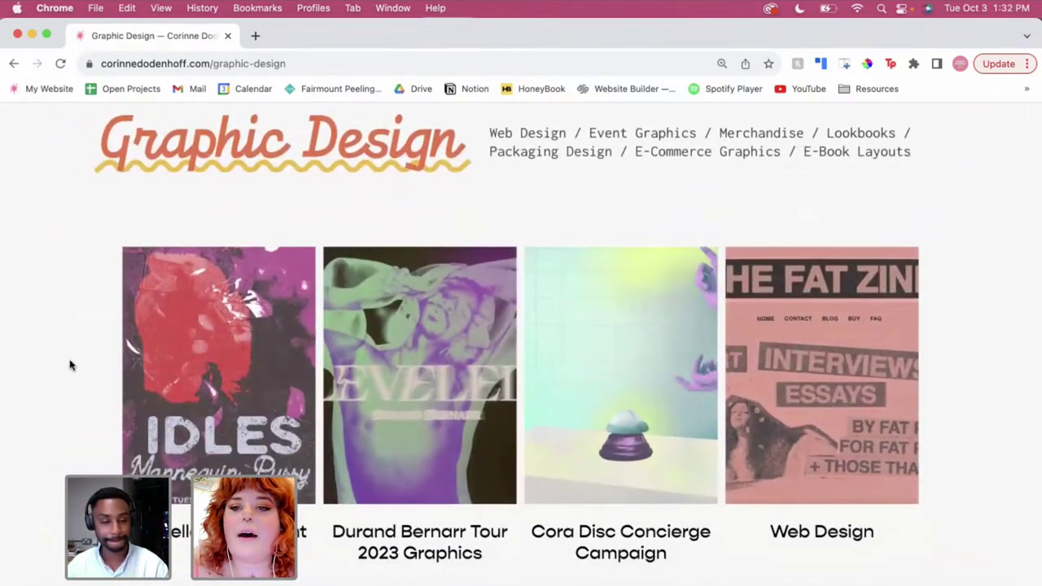
pyautogui.scroll(-3, 70, 366)
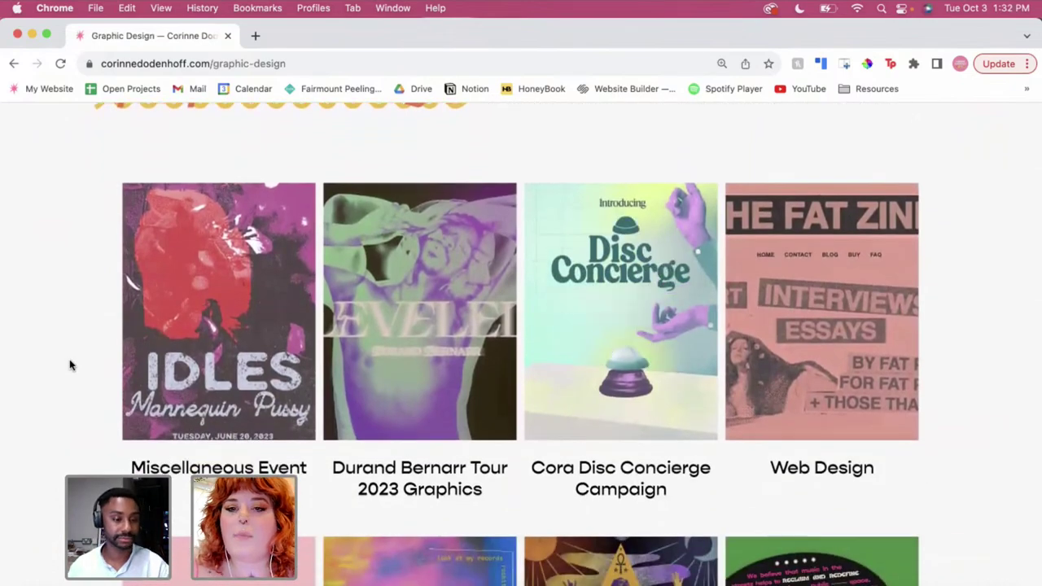
pyautogui.scroll(-8, 70, 366)
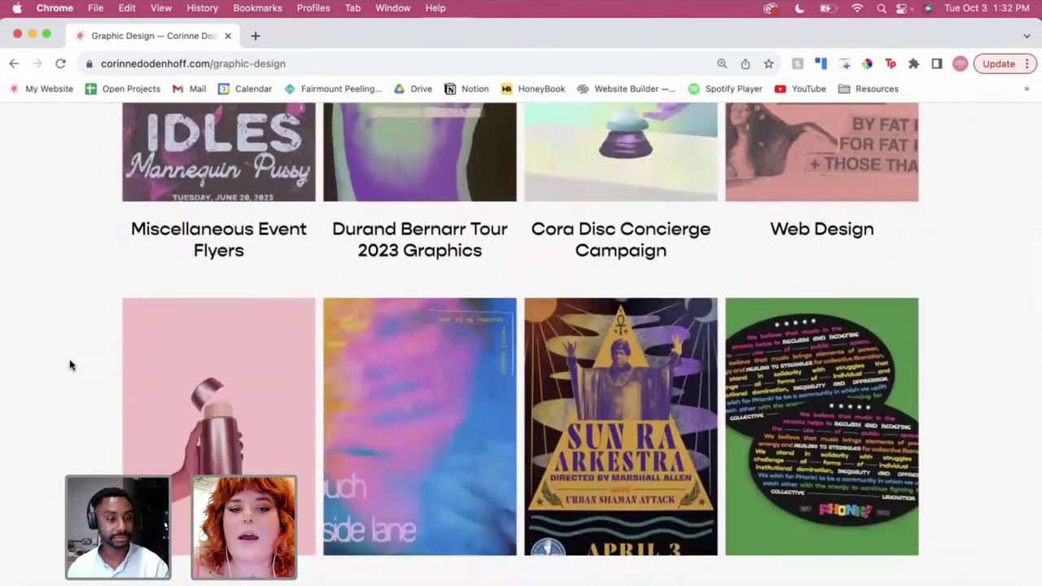
pyautogui.scroll(8, 70, 366)
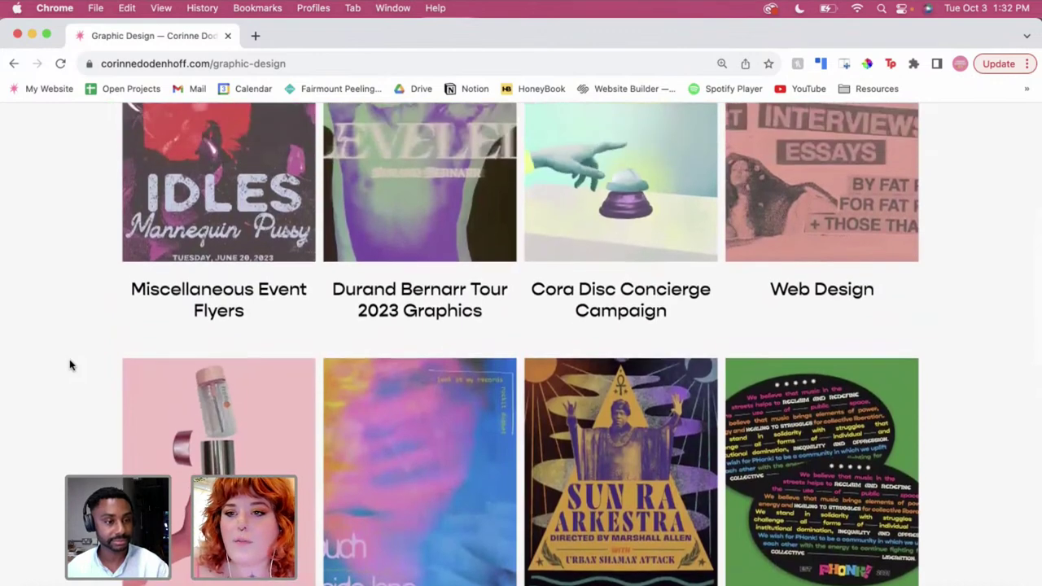
pyautogui.scroll(7, 70, 366)
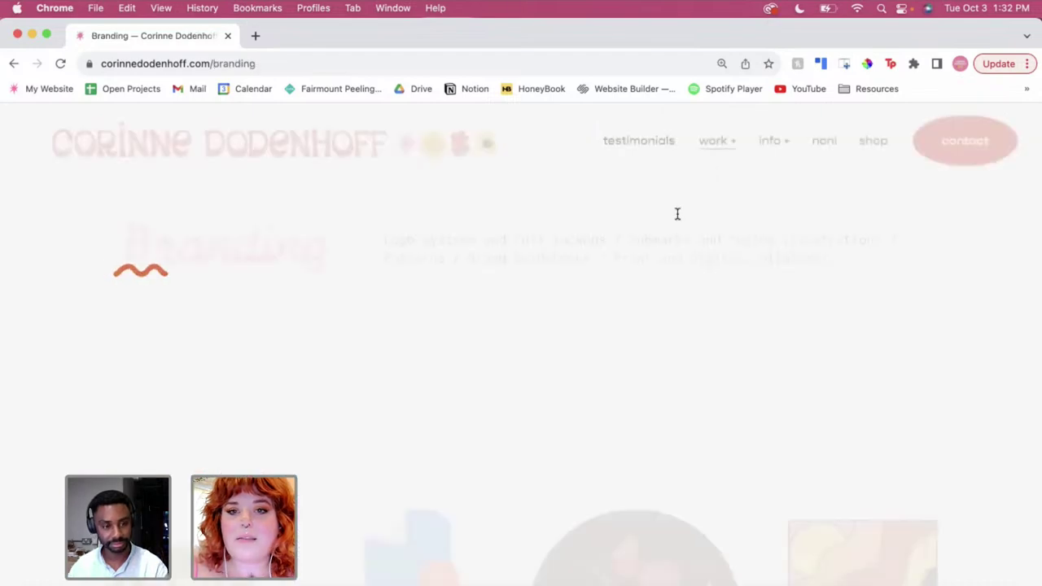
# Go from the Branding page to the portfolio's Illustrations page via the work + menu
pyautogui.scroll(-2, 651, 294)
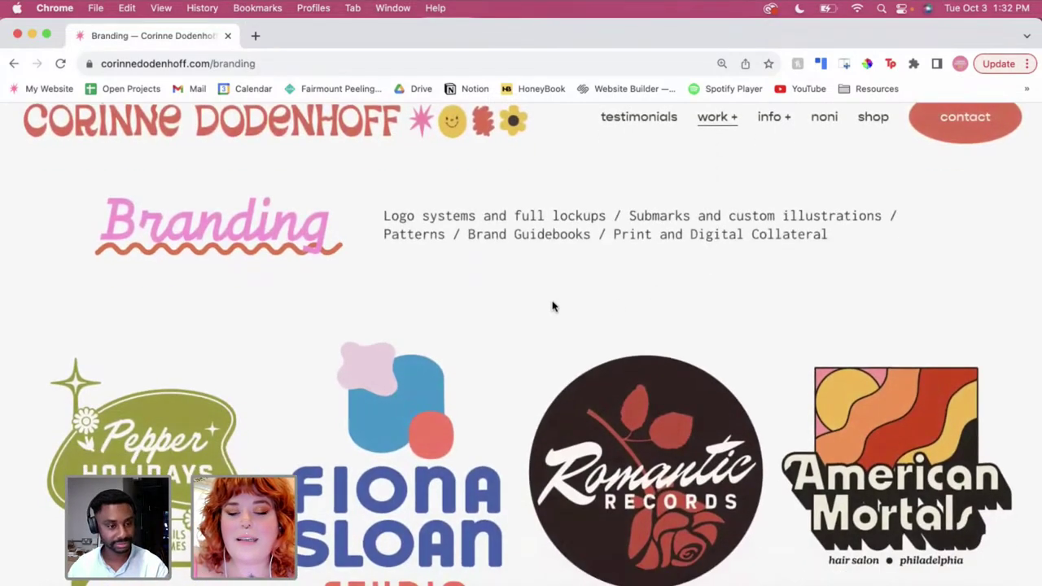
pyautogui.scroll(-3, 554, 307)
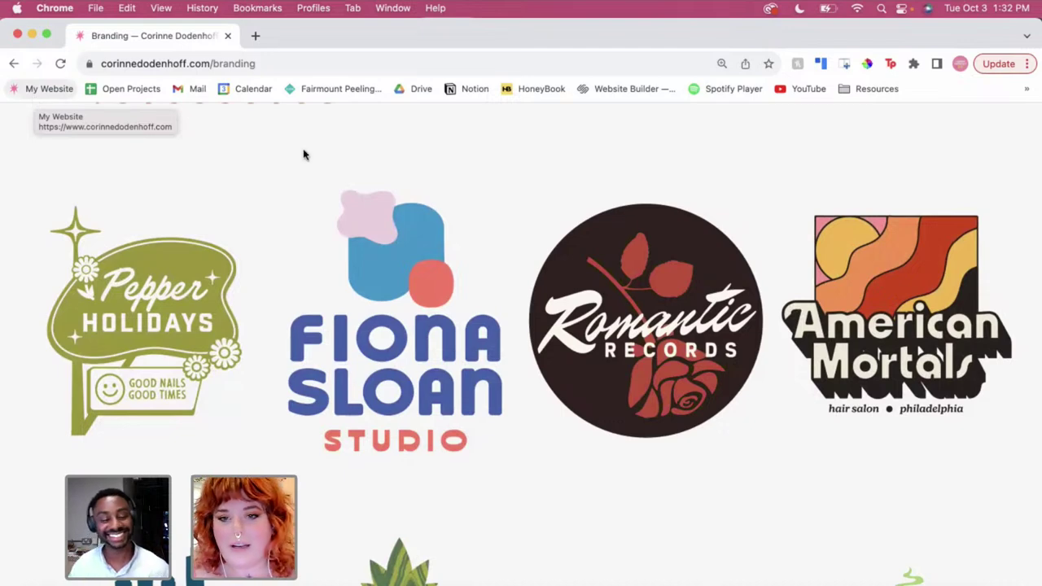
pyautogui.scroll(5, 475, 160)
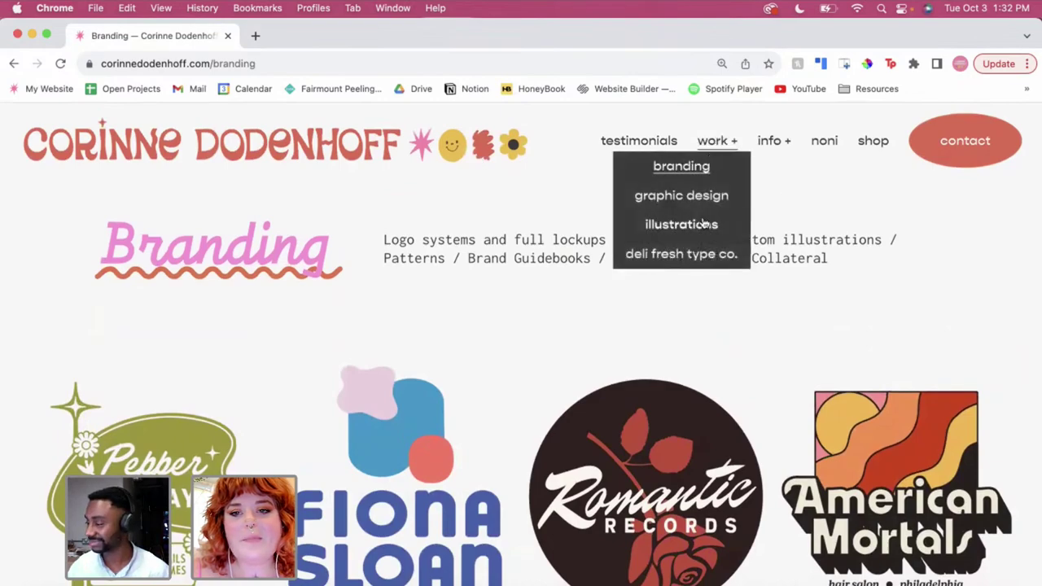
pyautogui.click(681, 224)
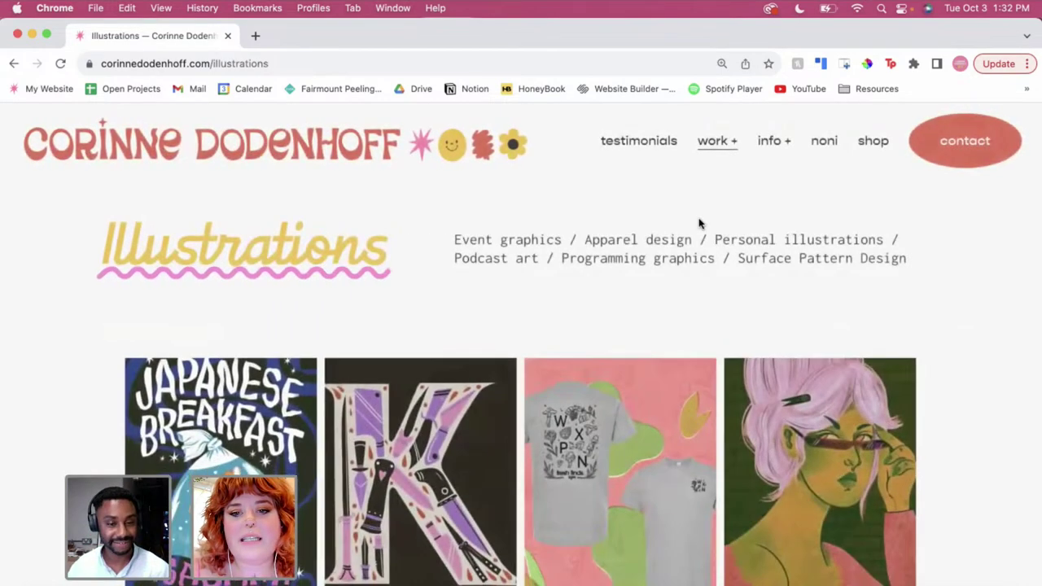
pyautogui.scroll(-1, 700, 224)
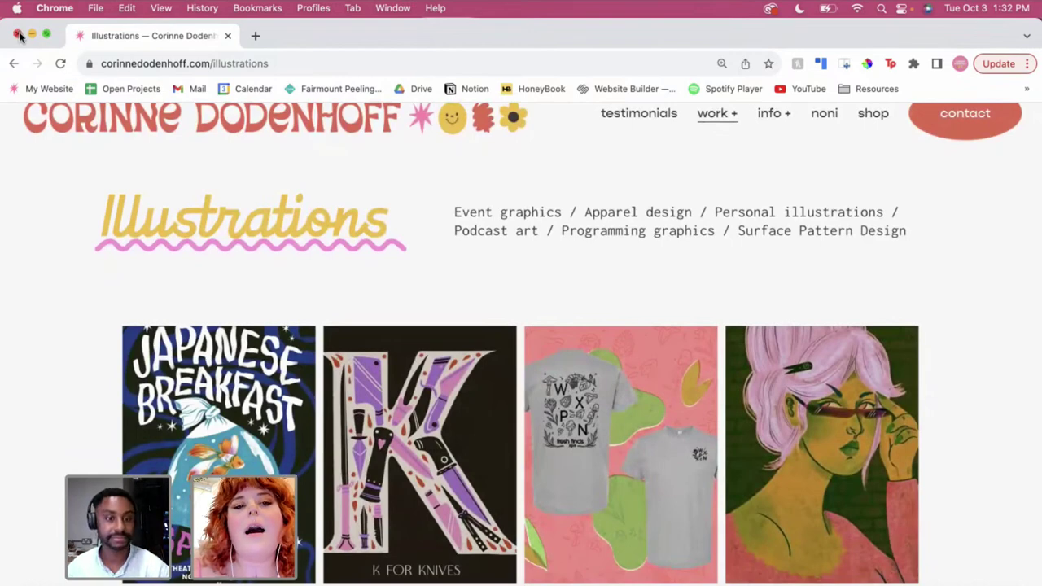
# Close Chrome to return to the Assets and Marks Updated.ai logo file in Illustrator
pyautogui.click(18, 35)
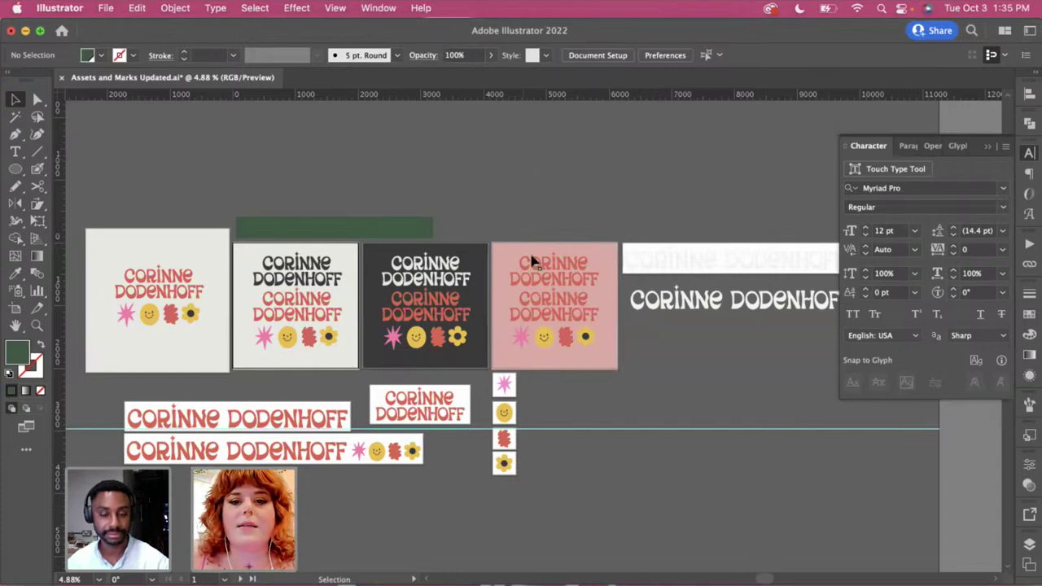
pyautogui.hscroll(2, 627, 436)
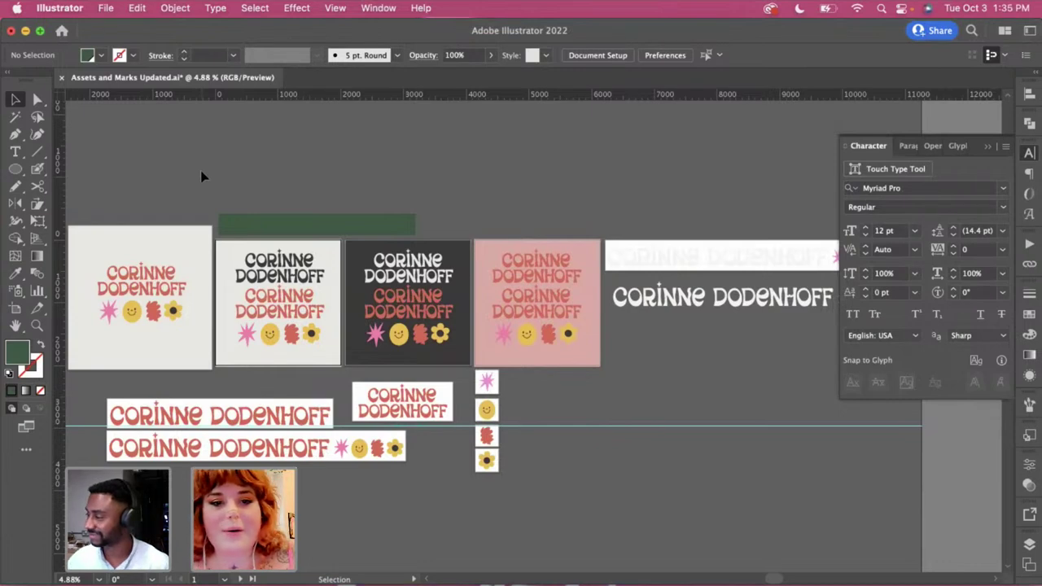
pyautogui.hscroll(-3, 177, 170)
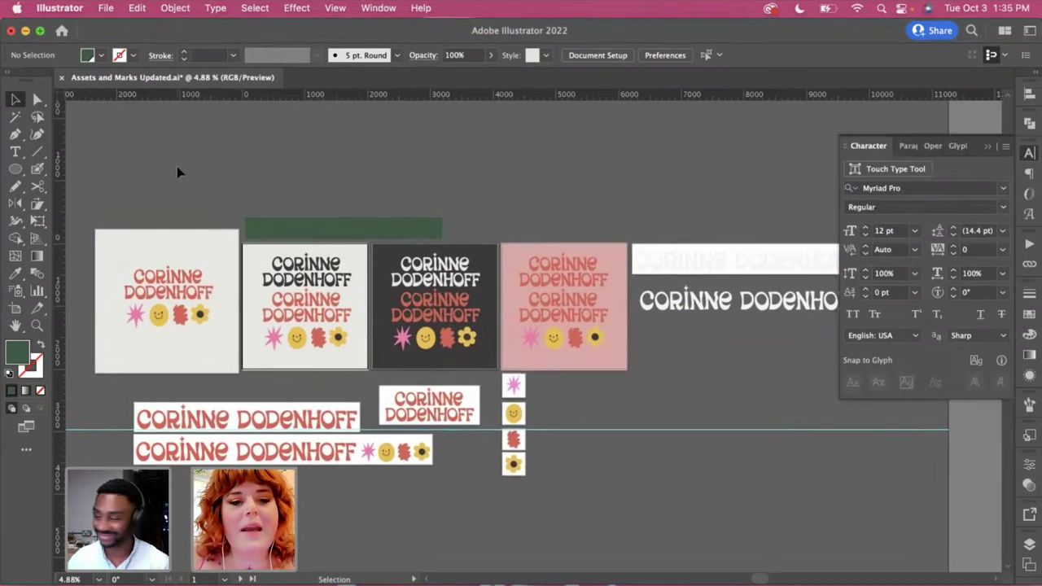
pyautogui.scroll(4, 176, 166)
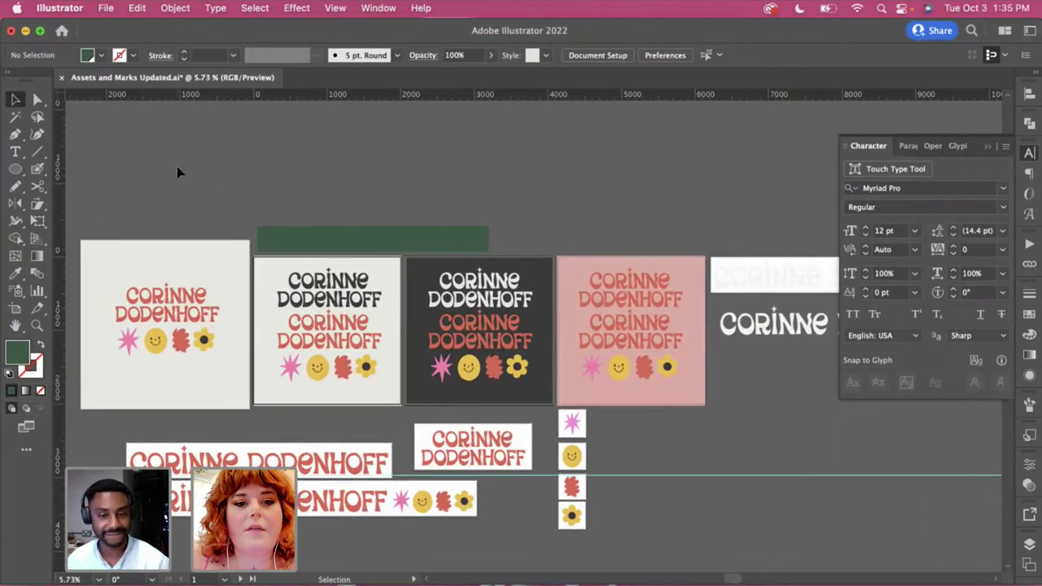
pyautogui.hscroll(1, 177, 166)
pyautogui.scroll(-1, 177, 166)
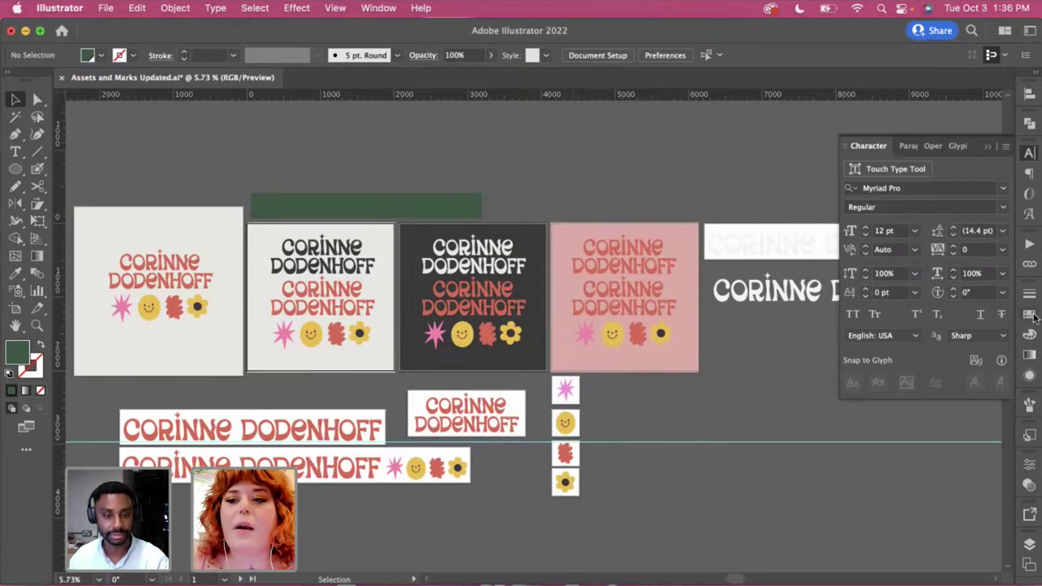
pyautogui.hscroll(2, 753, 514)
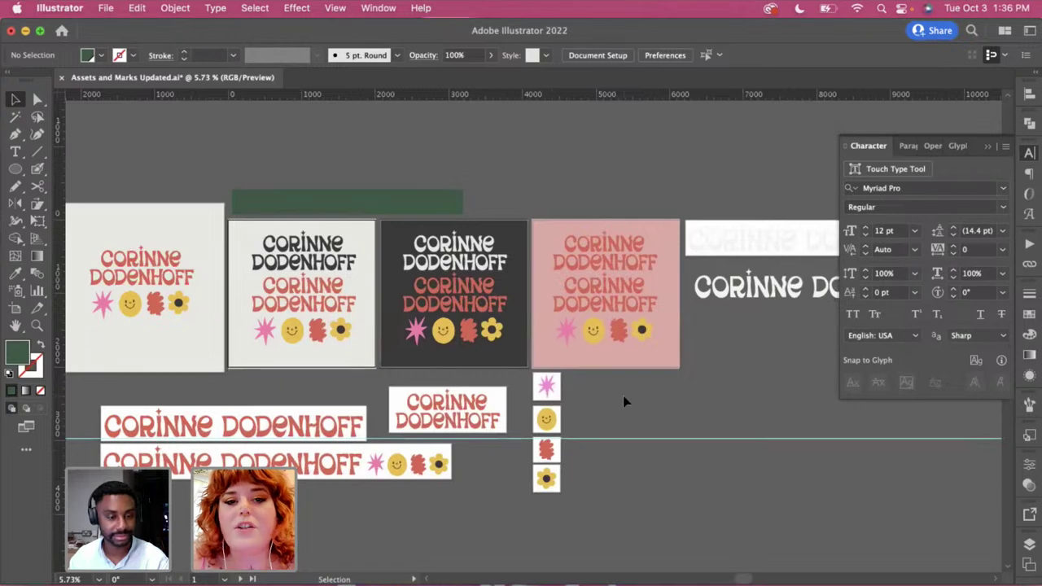
pyautogui.scroll(3, 292, 325)
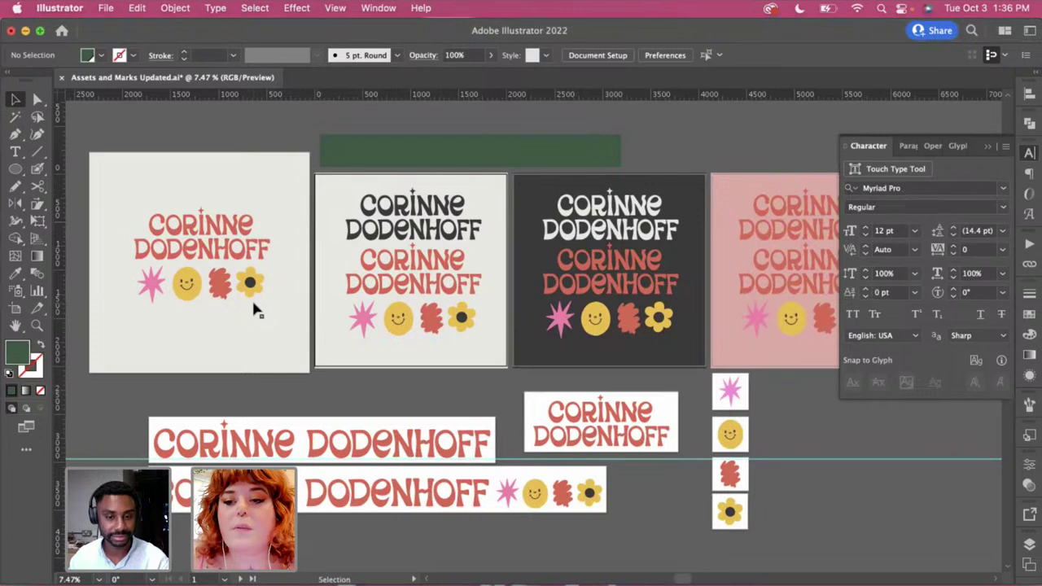
pyautogui.click(232, 256)
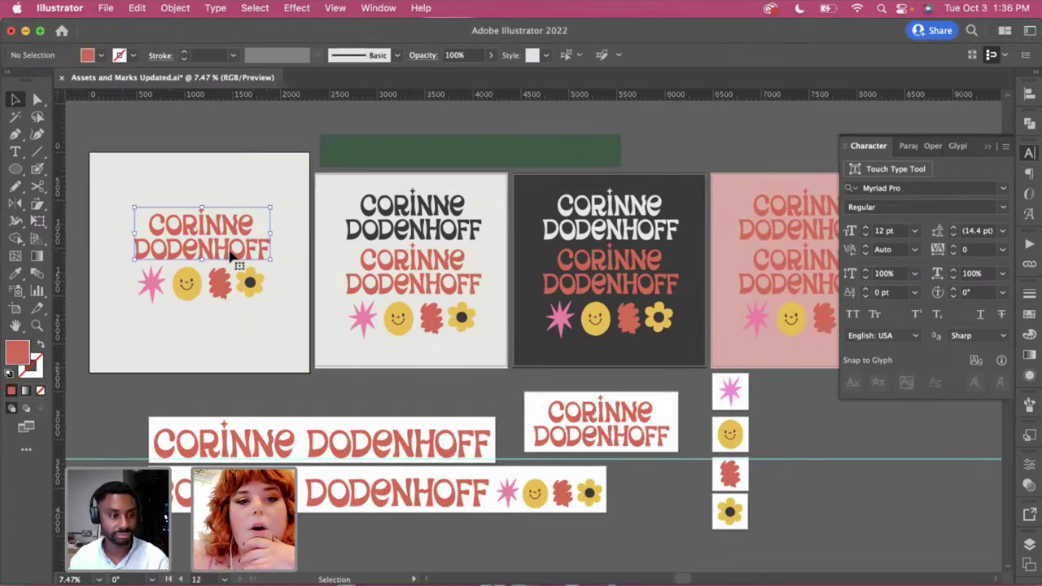
pyautogui.scroll(1, 160, 240)
pyautogui.scroll(5, 161, 241)
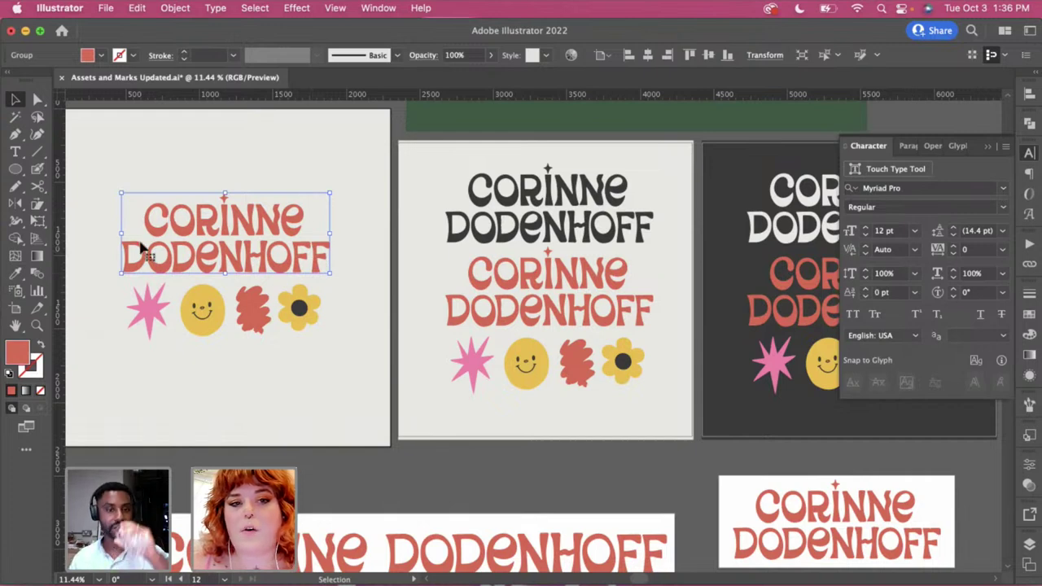
pyautogui.click(350, 257)
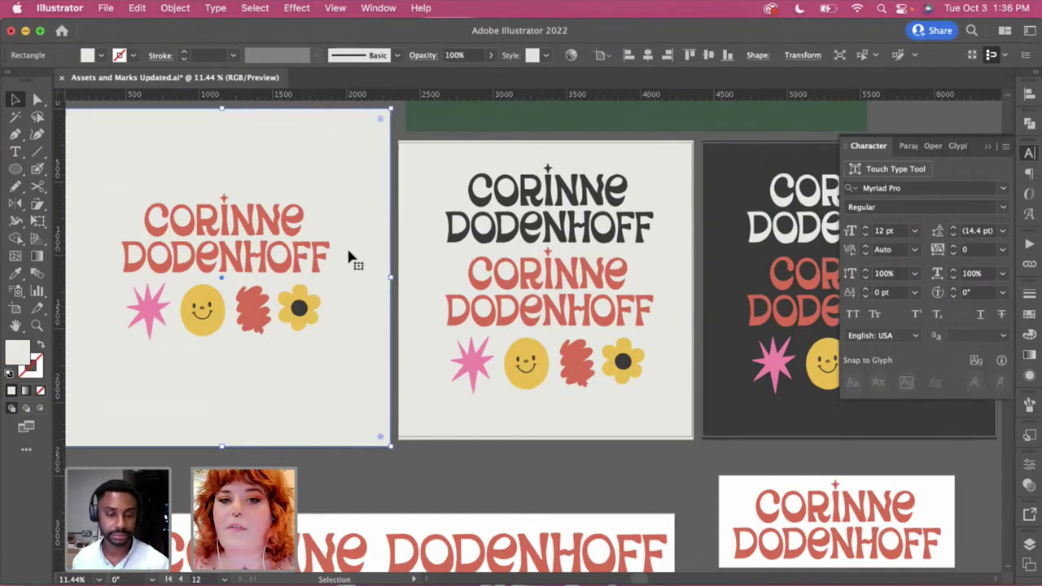
pyautogui.click(308, 479)
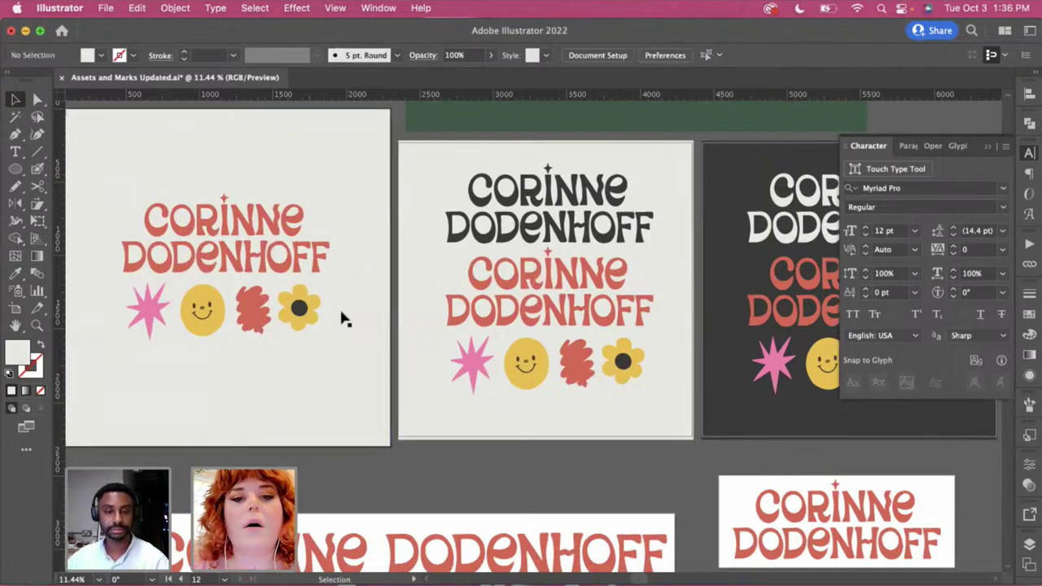
pyautogui.click(301, 310)
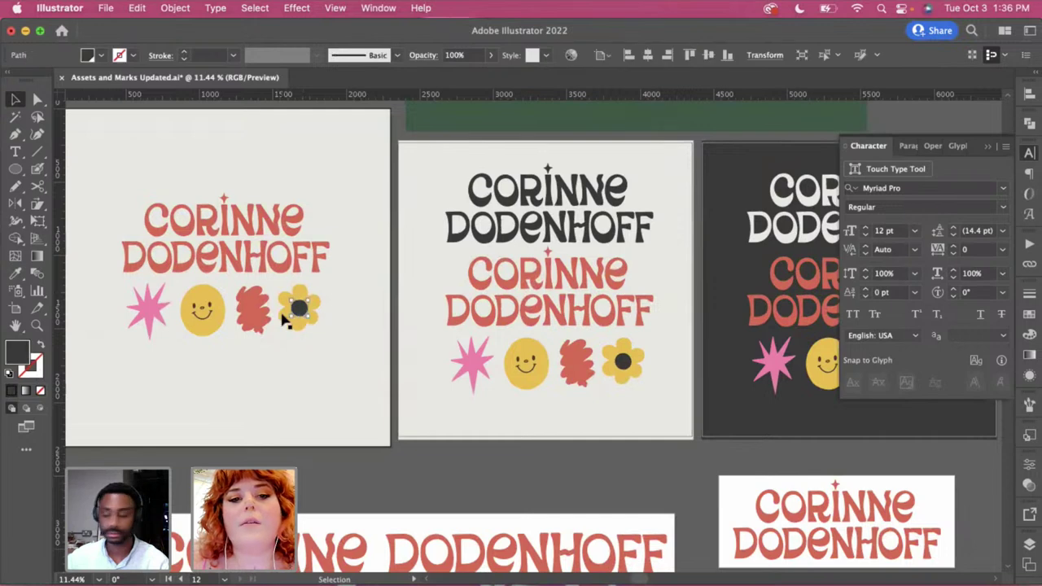
pyautogui.click(285, 319)
pyautogui.click(328, 481)
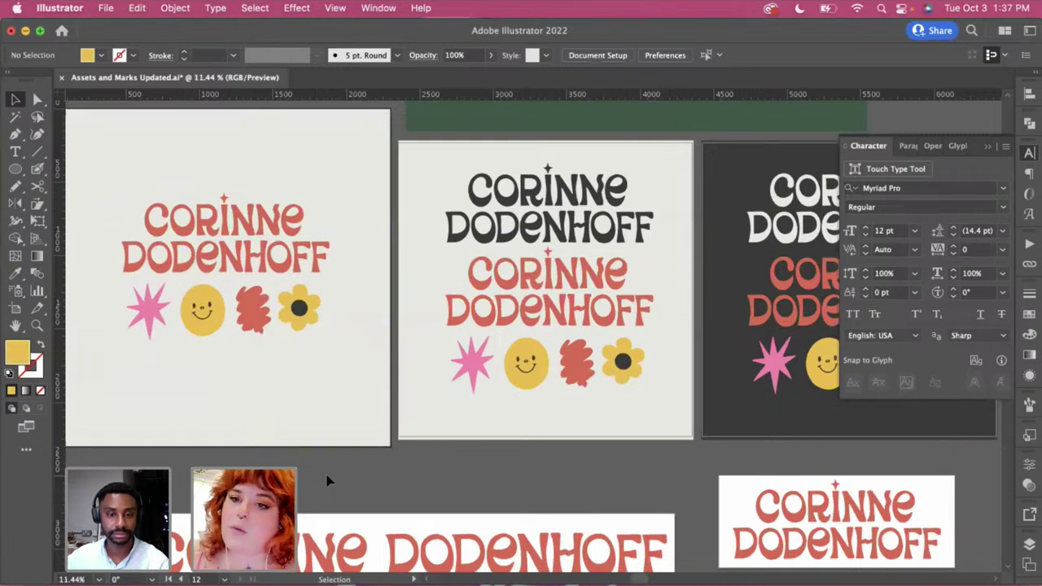
pyautogui.click(324, 369)
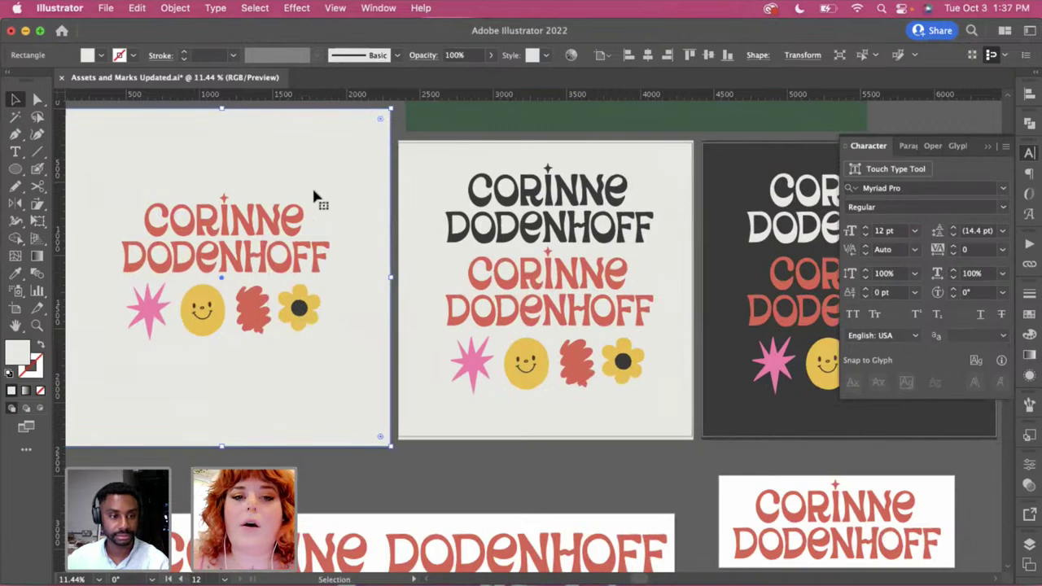
pyautogui.click(324, 466)
pyautogui.hscroll(1, 326, 471)
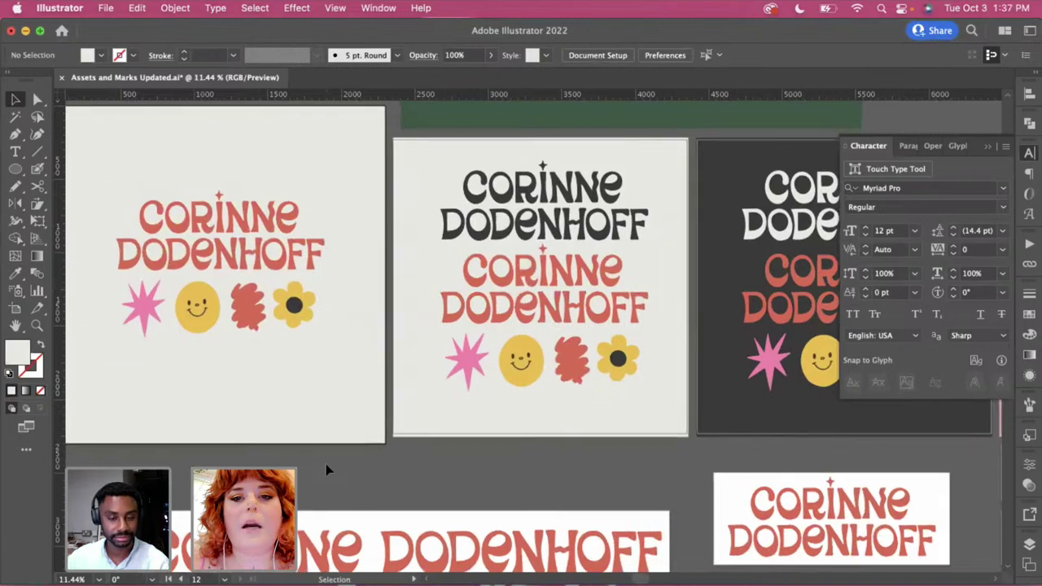
# Zoom out to about 6% to view every logo artboard, then open the File menu
pyautogui.scroll(-1, 326, 470)
pyautogui.scroll(-1, 325, 473)
pyautogui.scroll(-2, 455, 470)
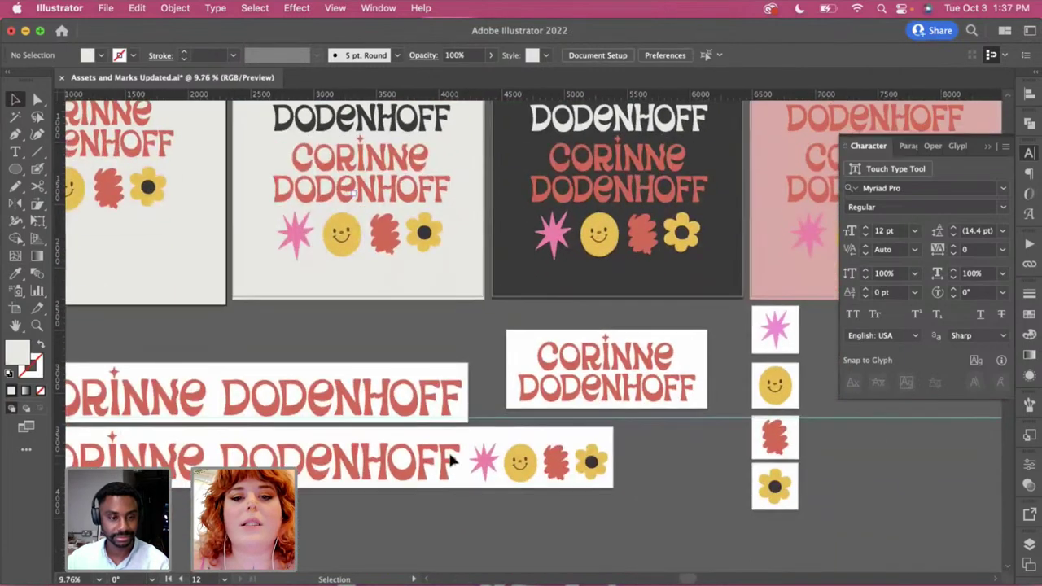
pyautogui.scroll(-4, 644, 393)
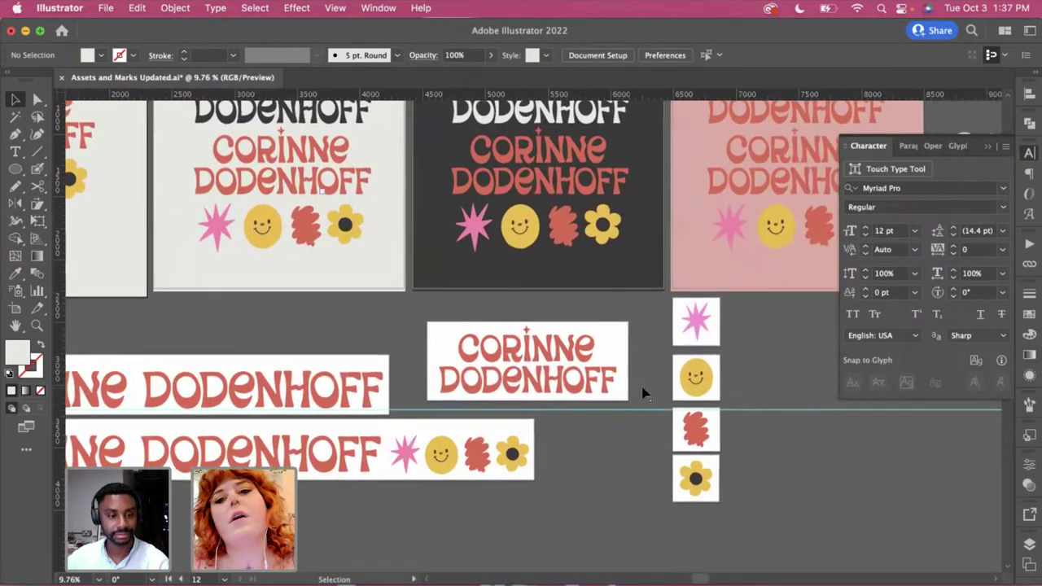
pyautogui.scroll(-2, 631, 395)
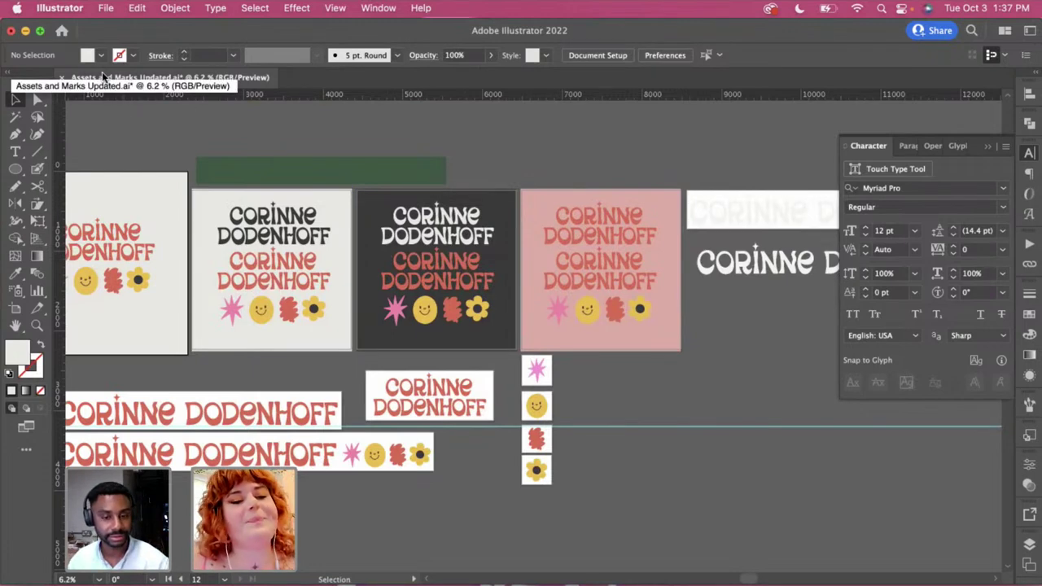
pyautogui.click(107, 10)
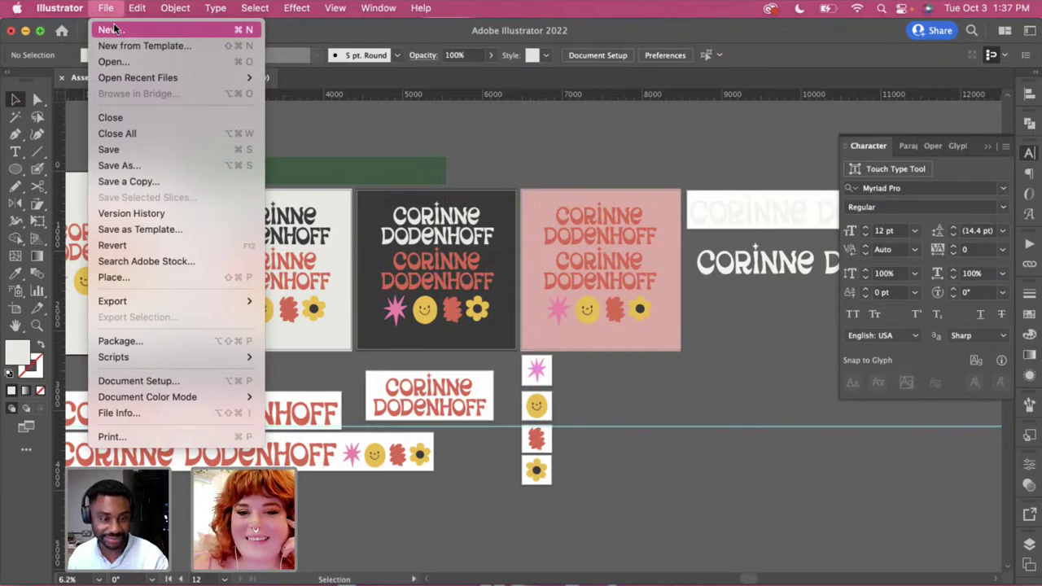
# Dismiss the File menu without choosing a command by clicking the empty canvas
pyautogui.click(467, 156)
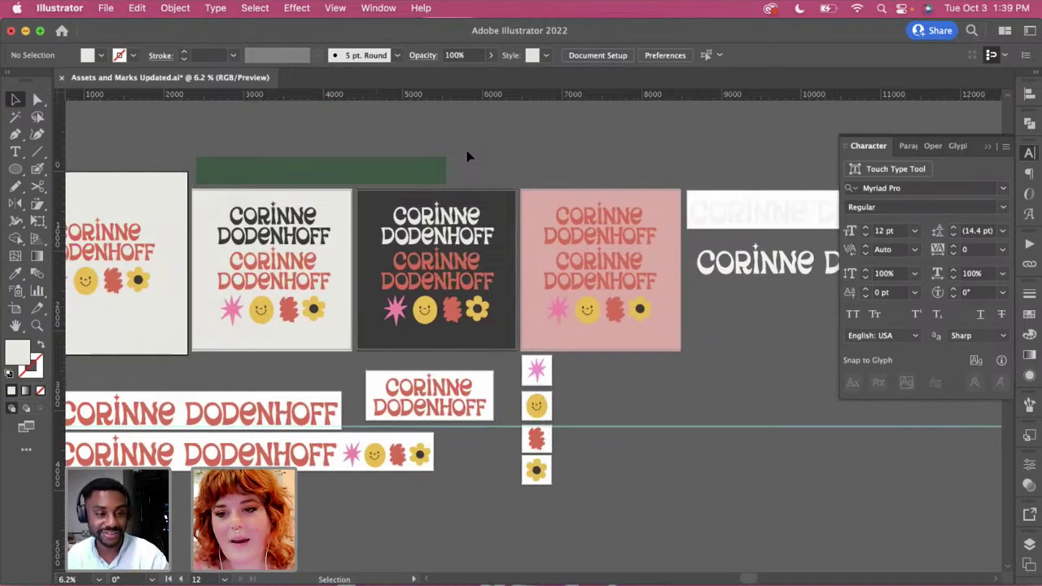
pyautogui.hscroll(-2, 207, 127)
pyautogui.scroll(5, 207, 127)
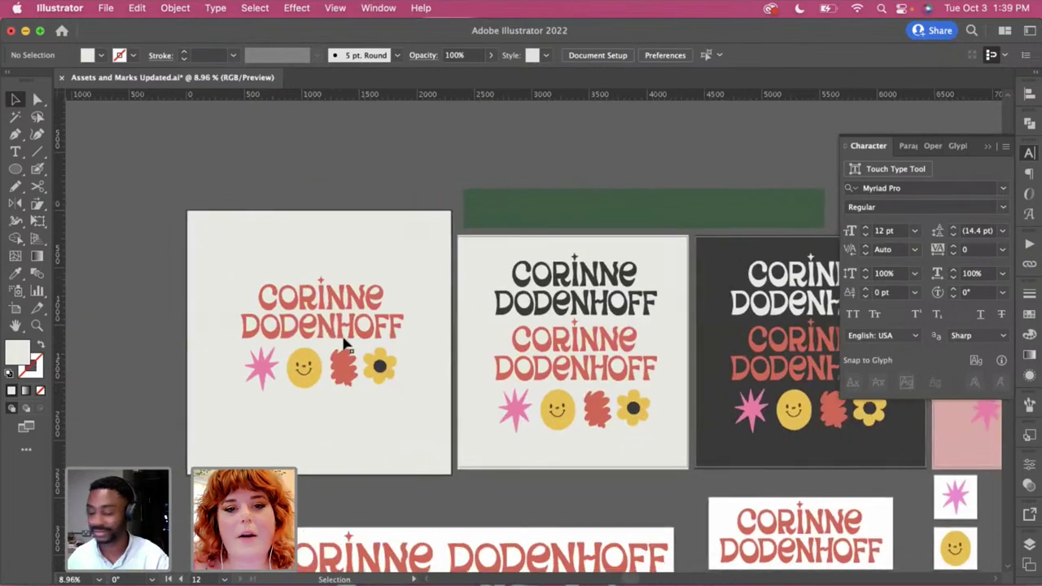
pyautogui.scroll(3, 366, 337)
pyautogui.hscroll(-3, 405, 344)
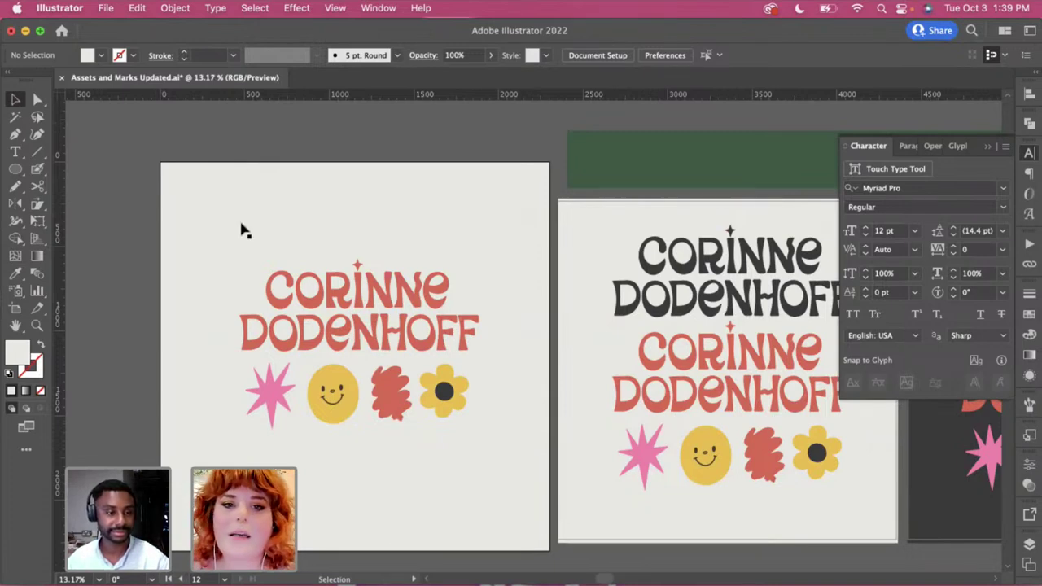
pyautogui.click(356, 216)
pyautogui.click(307, 123)
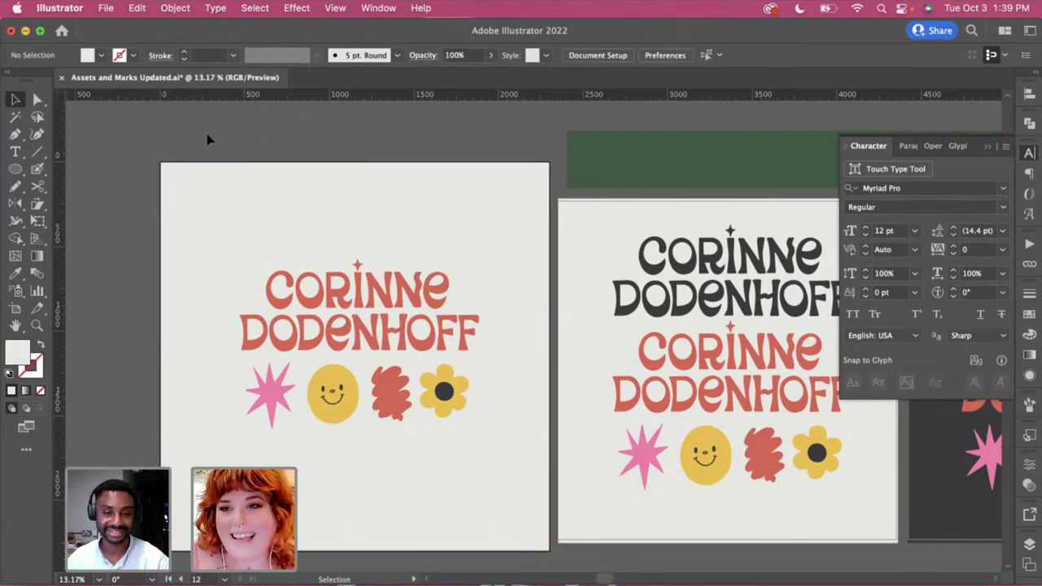
# Start a new document from File > New, browsing Mobile and saved template presets before returning to Recent
pyautogui.click(109, 10)
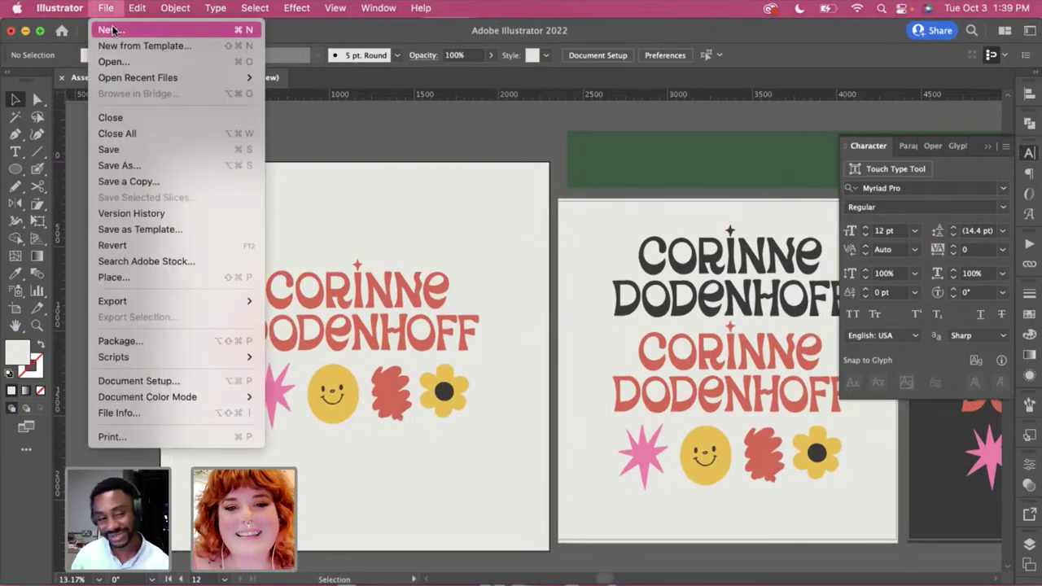
pyautogui.click(301, 129)
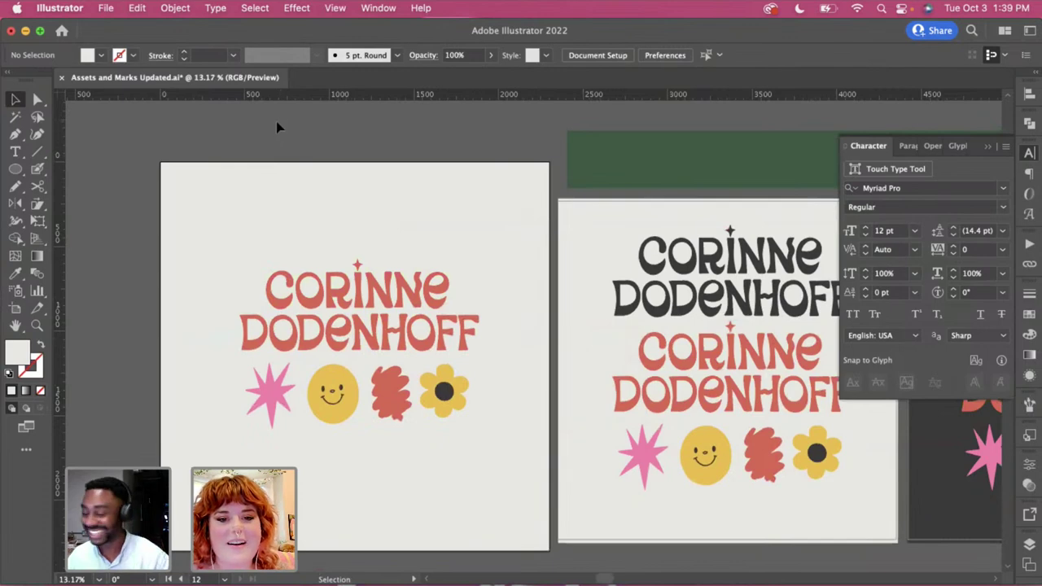
pyautogui.click(106, 9)
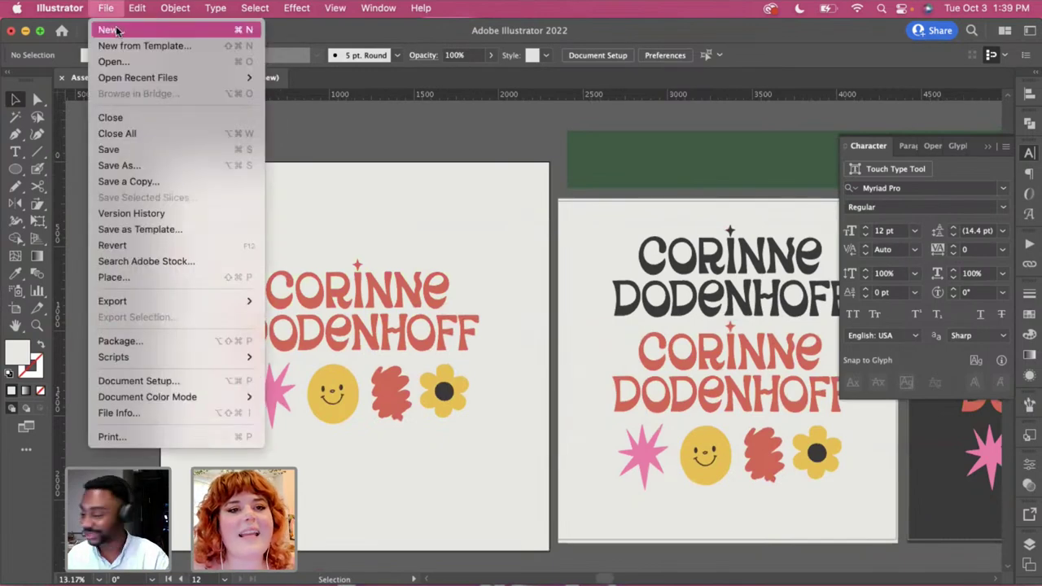
pyautogui.click(119, 31)
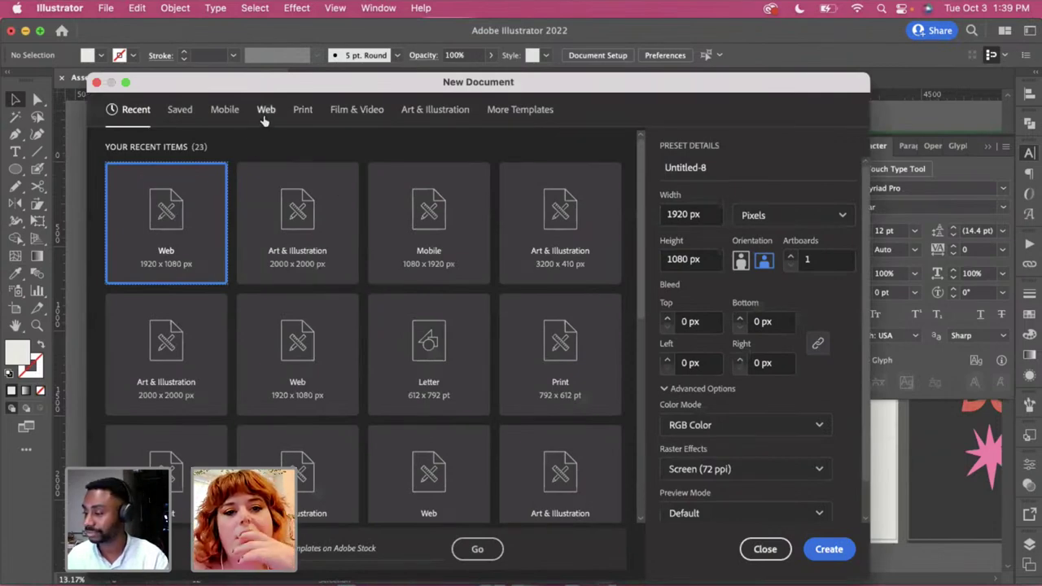
pyautogui.click(236, 114)
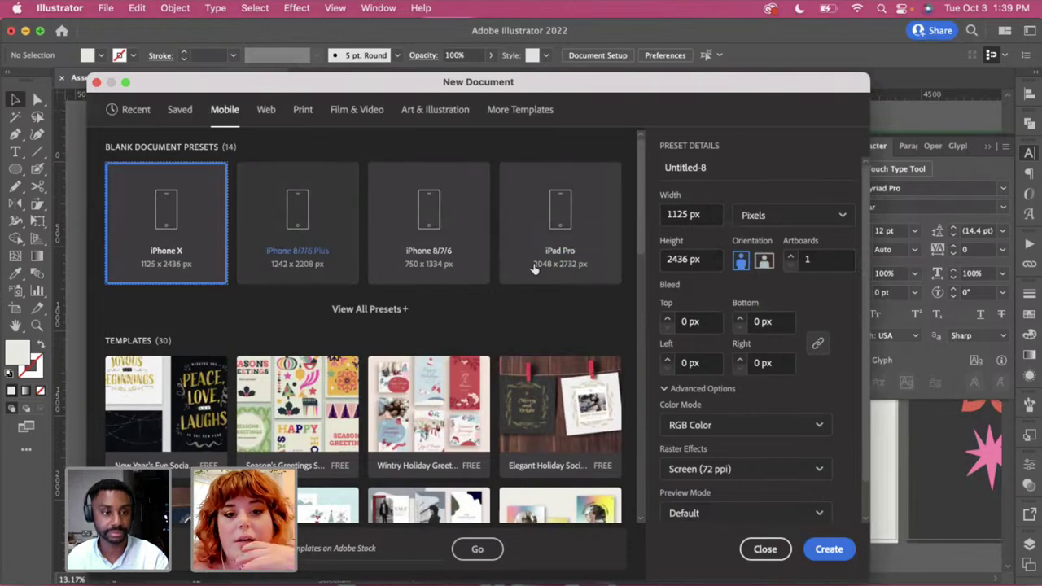
pyautogui.click(183, 113)
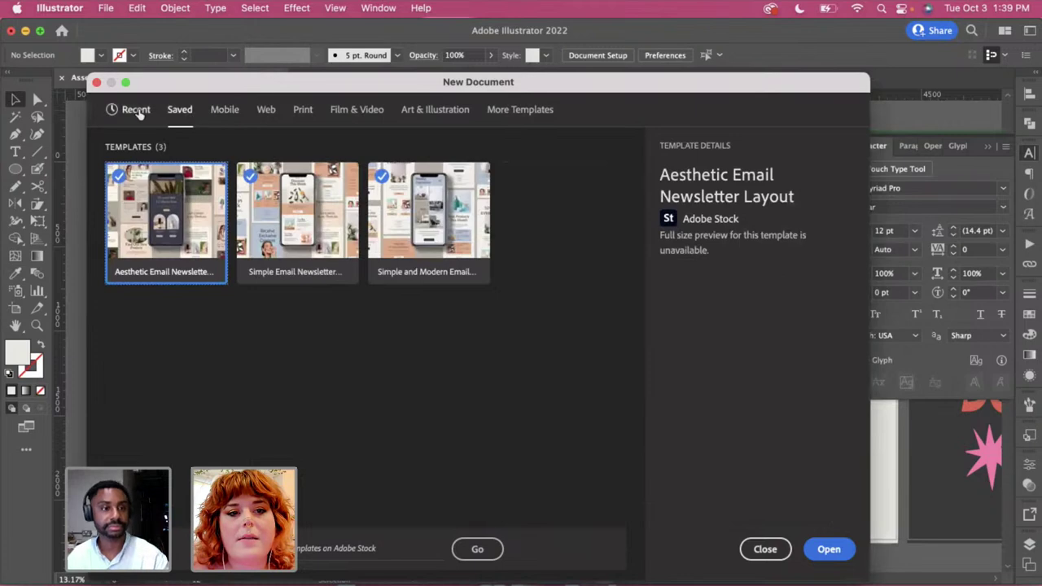
pyautogui.click(139, 111)
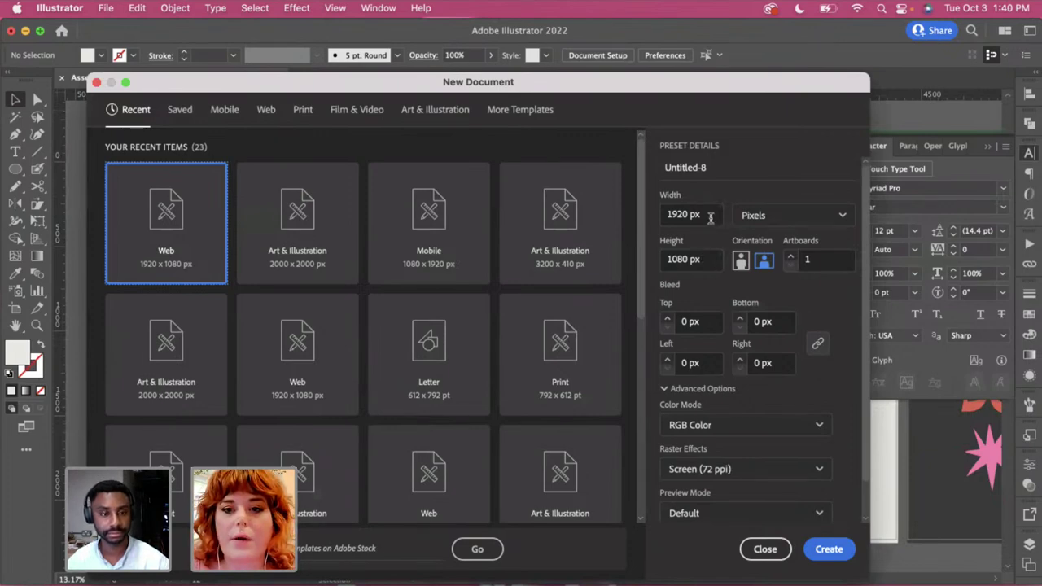
# Make Untitled-8 a portrait 1080 × 1920 px document and create it
pyautogui.click(701, 214)
pyautogui.doubleClick(698, 214)
pyautogui.click(755, 177)
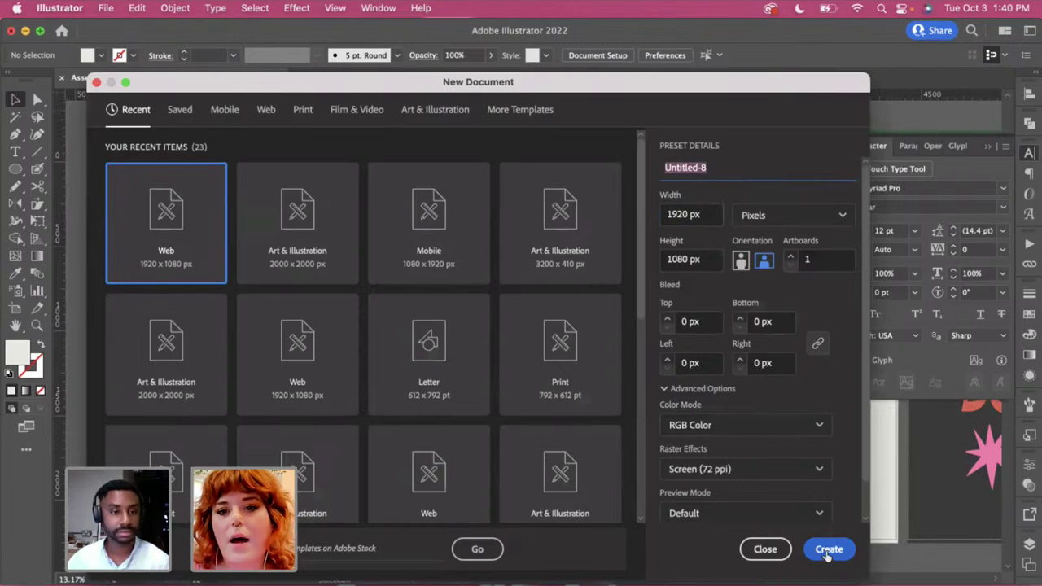
pyautogui.click(740, 260)
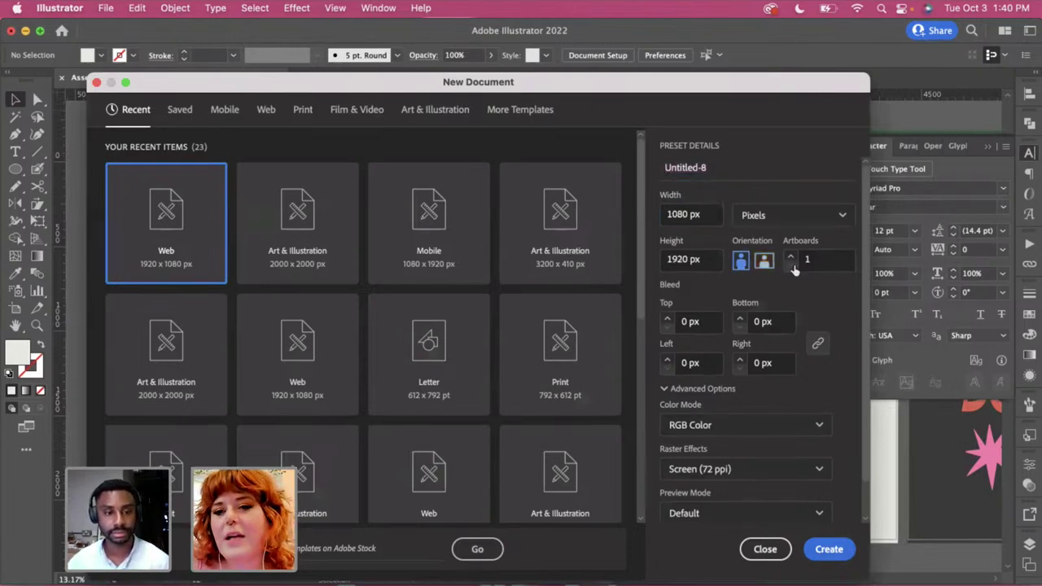
pyautogui.click(835, 554)
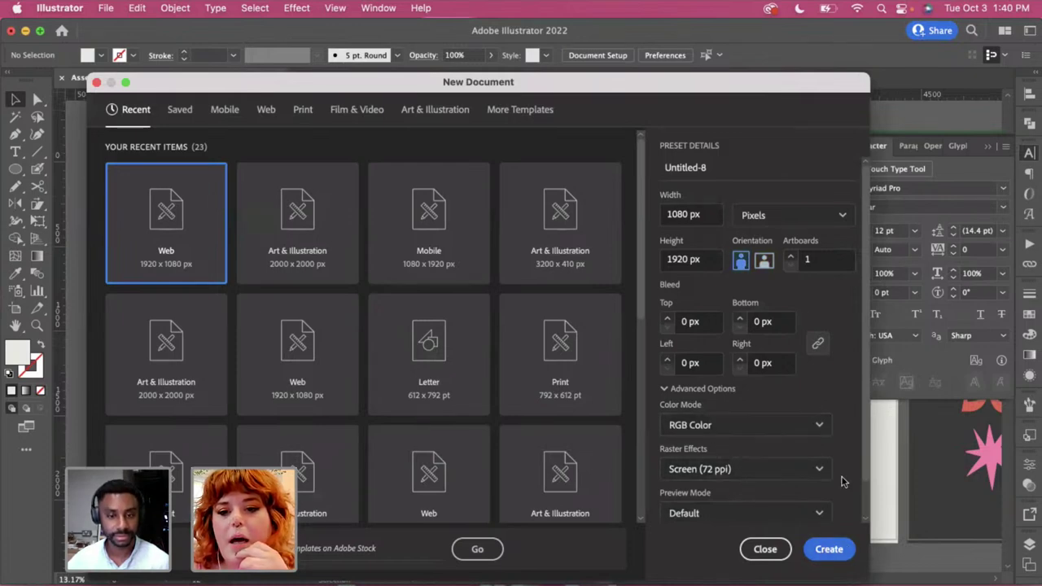
pyautogui.scroll(-2, 843, 482)
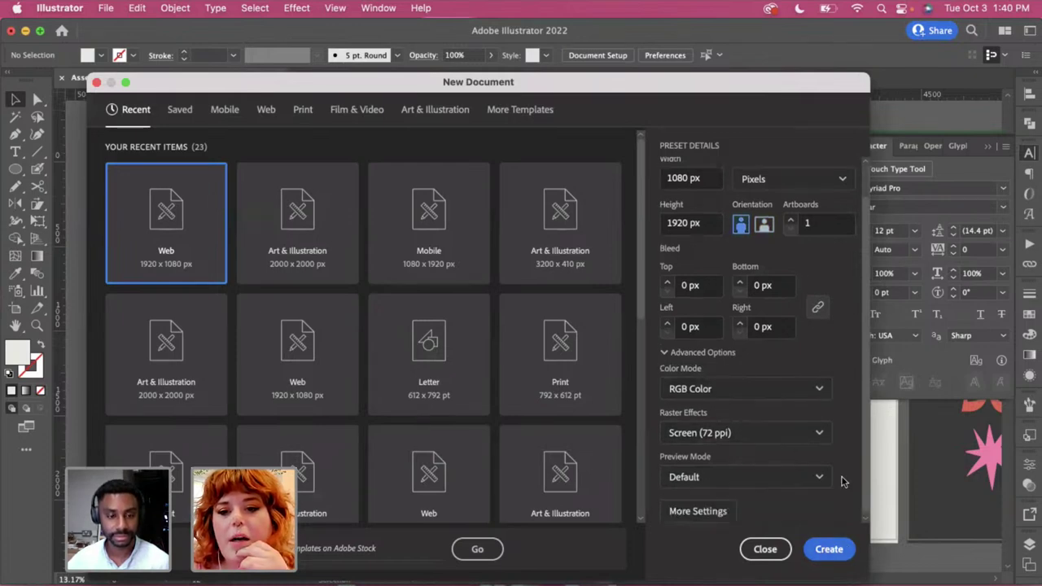
pyautogui.click(830, 549)
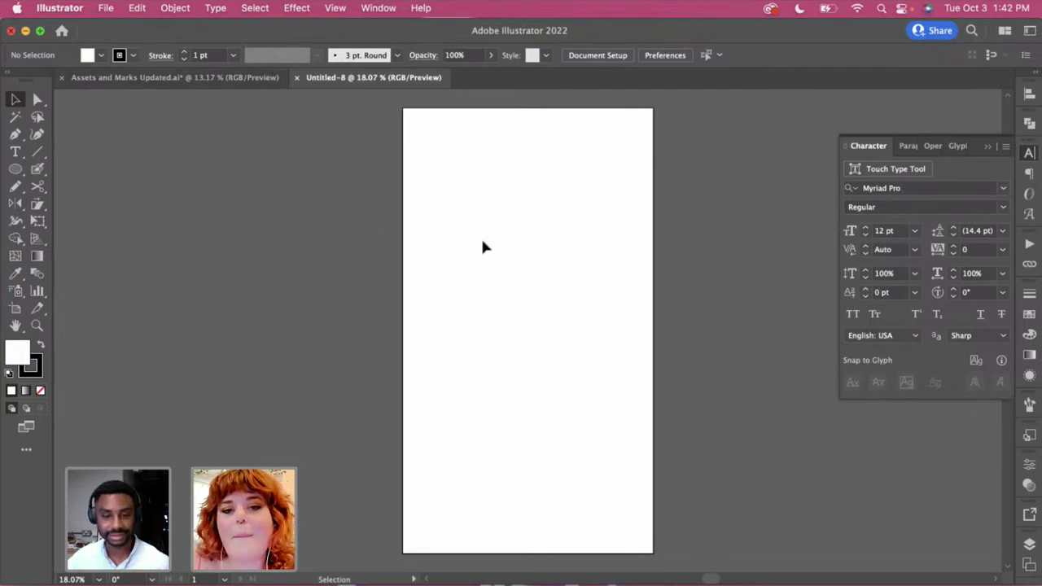
pyautogui.scroll(-3, 483, 242)
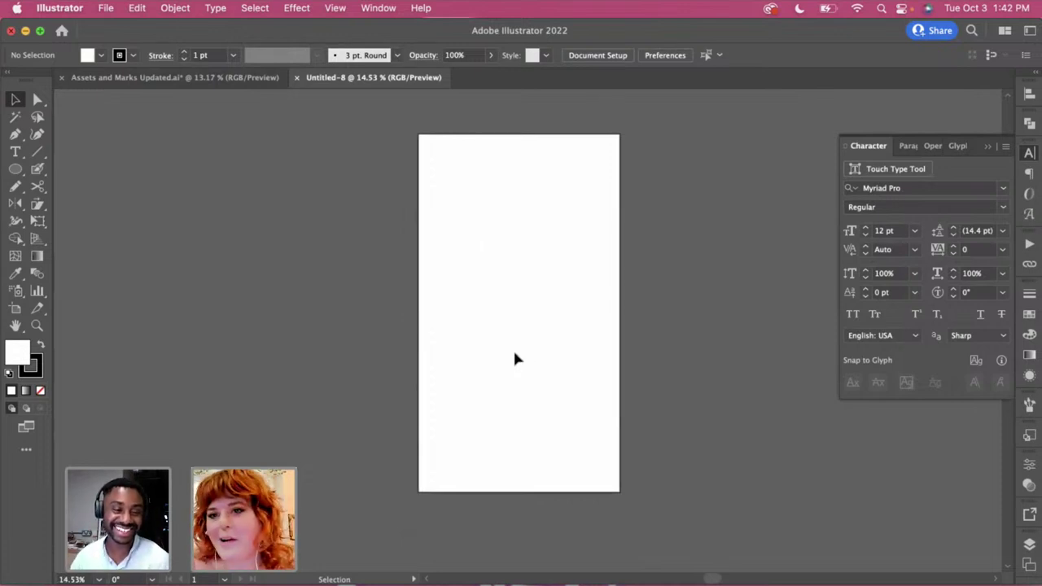
pyautogui.click(266, 78)
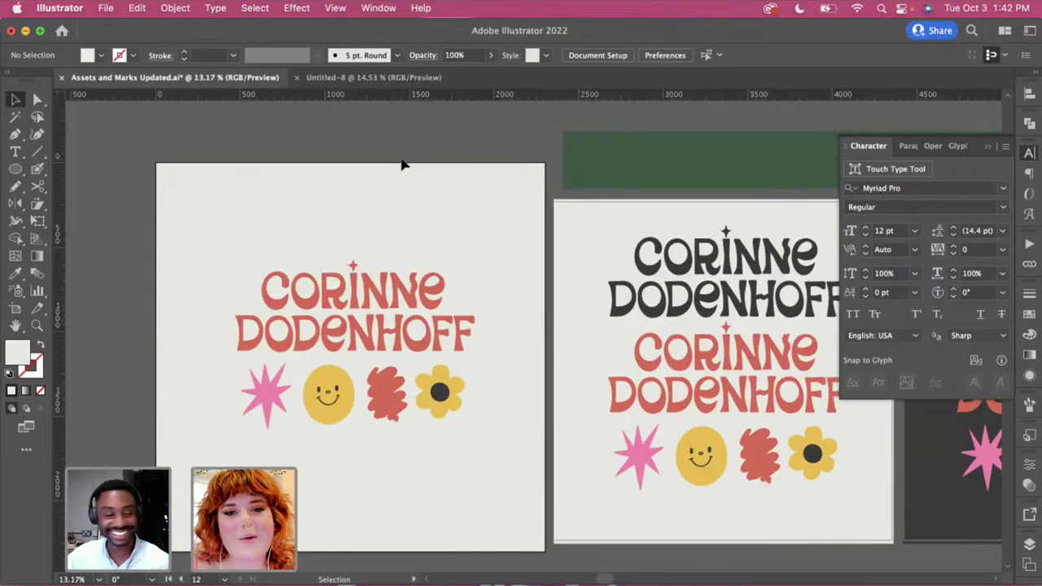
pyautogui.hscroll(2, 402, 165)
pyautogui.scroll(-4, 401, 165)
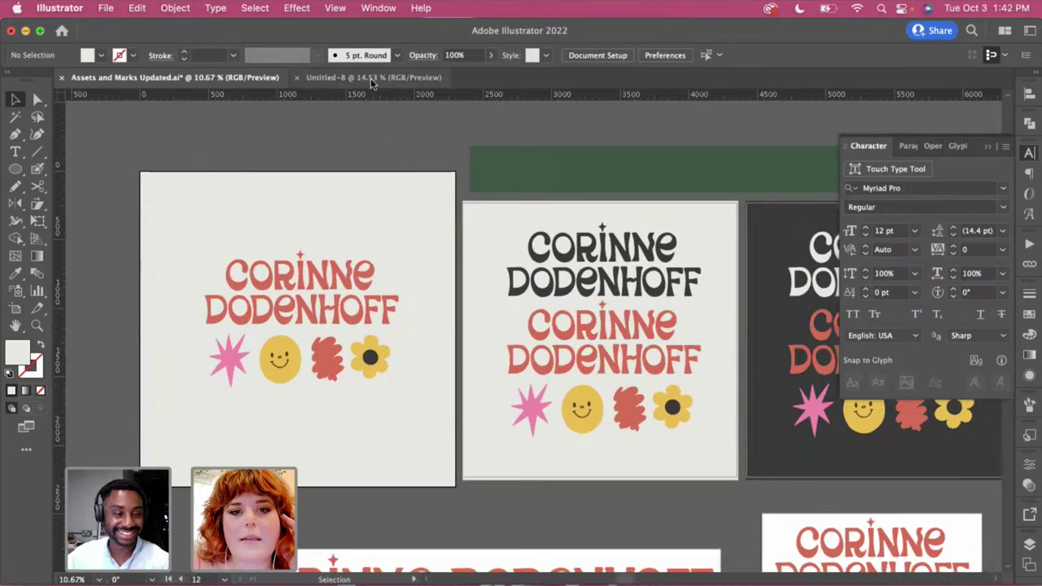
pyautogui.click(371, 79)
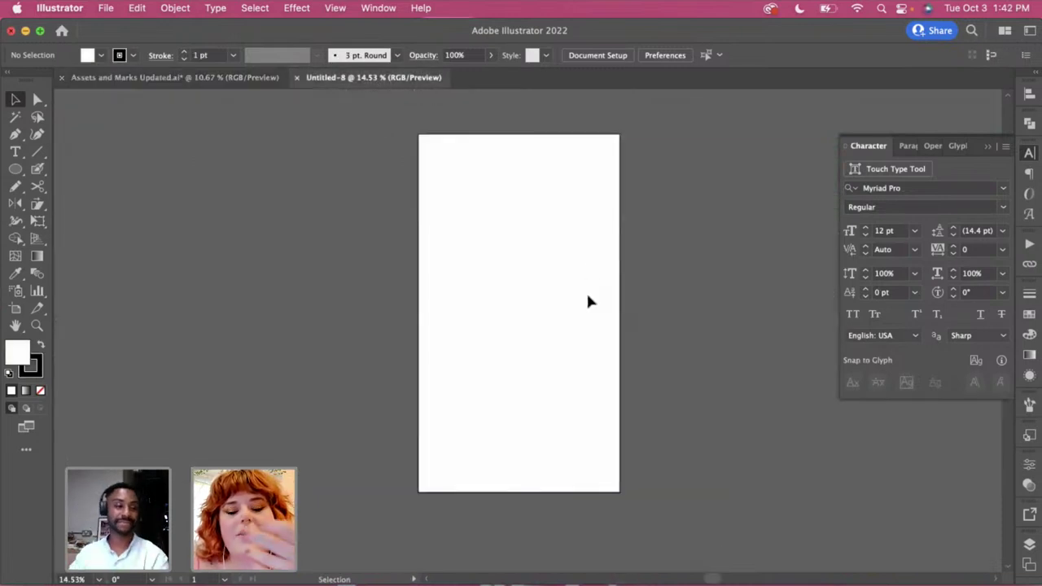
pyautogui.hscroll(1, 590, 302)
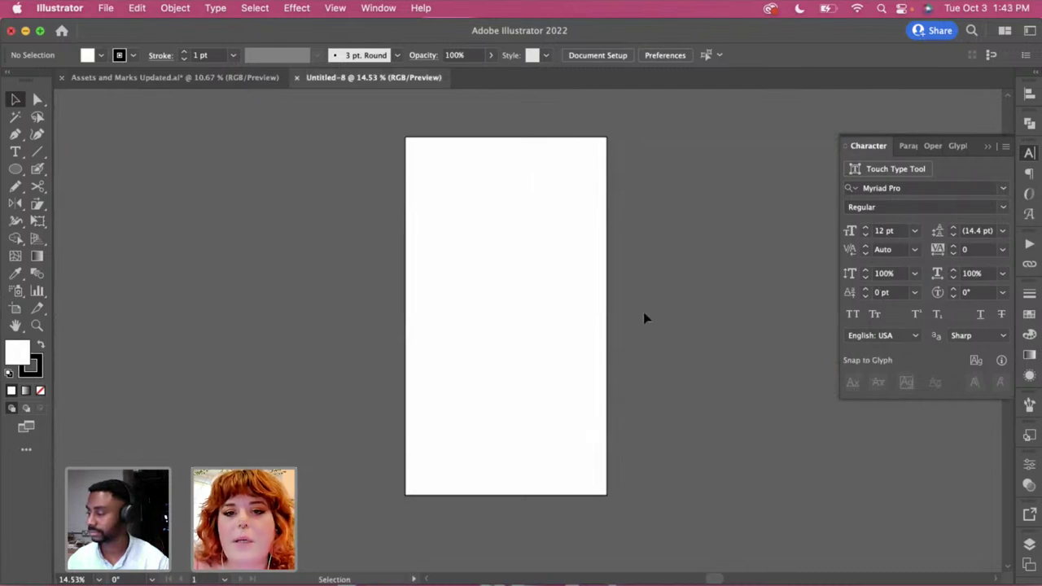
pyautogui.scroll(-2, 637, 317)
pyautogui.hscroll(3, 636, 318)
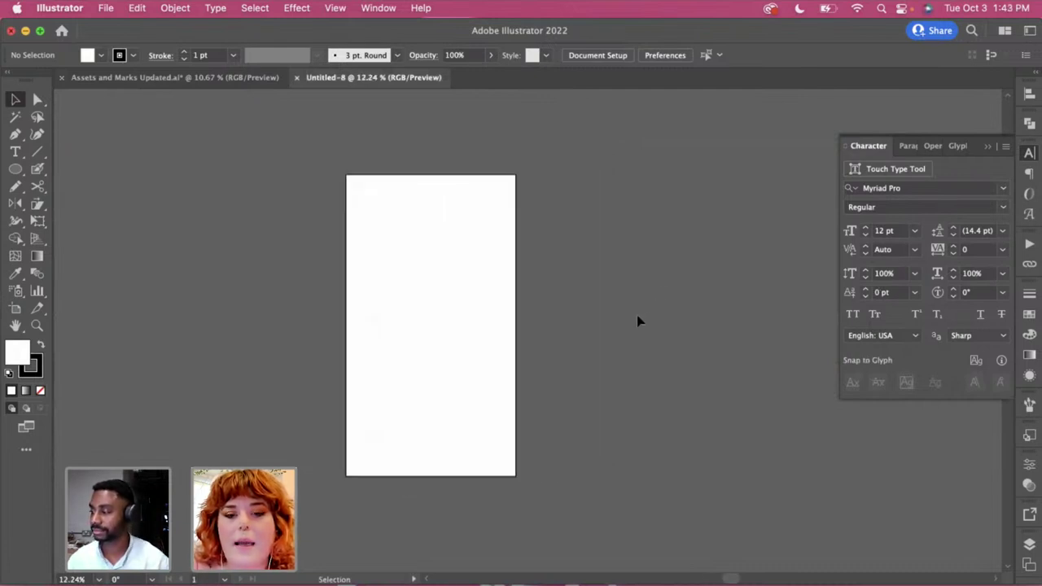
pyautogui.hscroll(3, 638, 321)
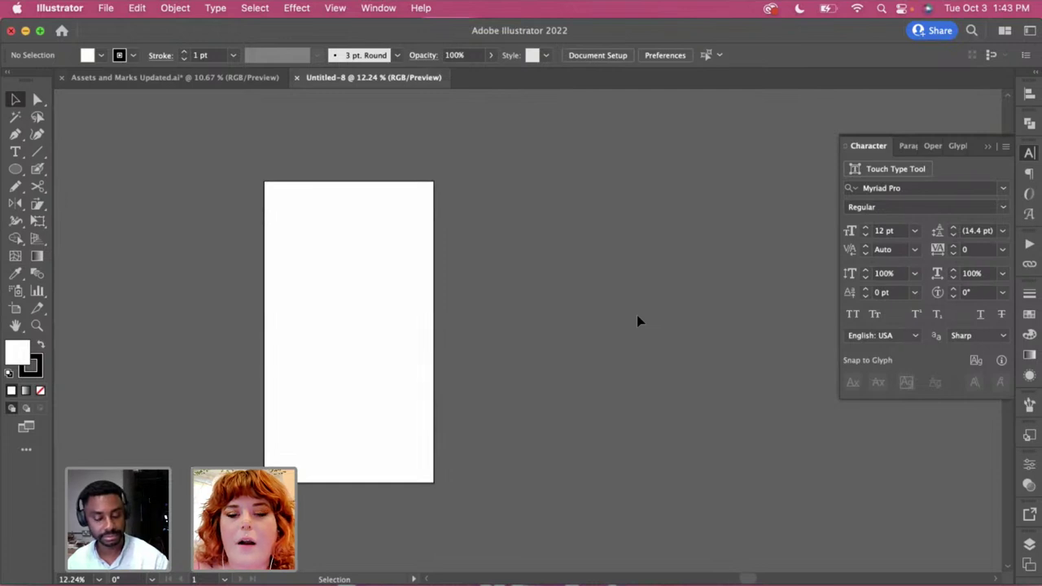
pyautogui.scroll(-1, 637, 320)
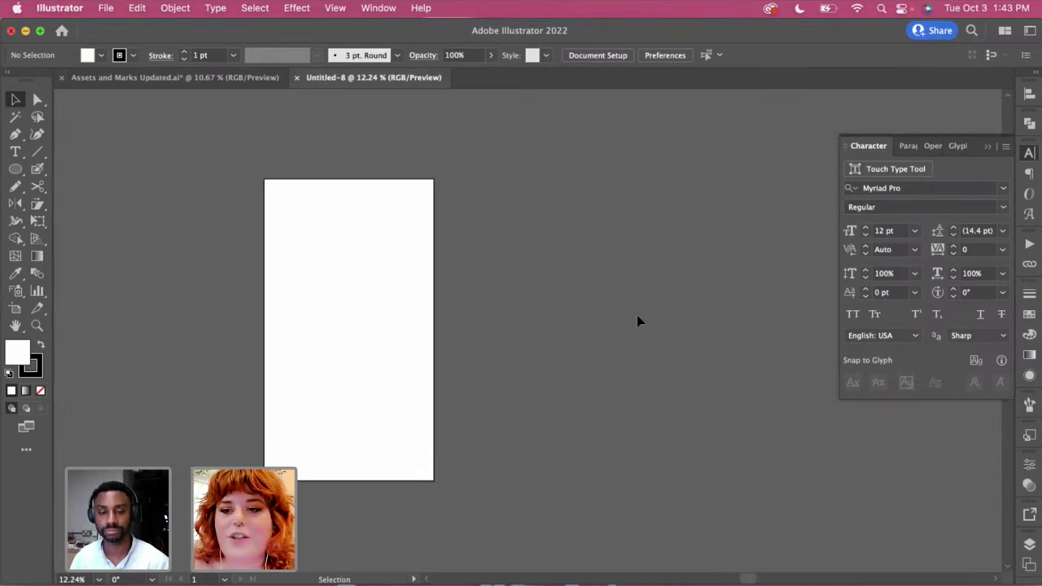
pyautogui.click(245, 76)
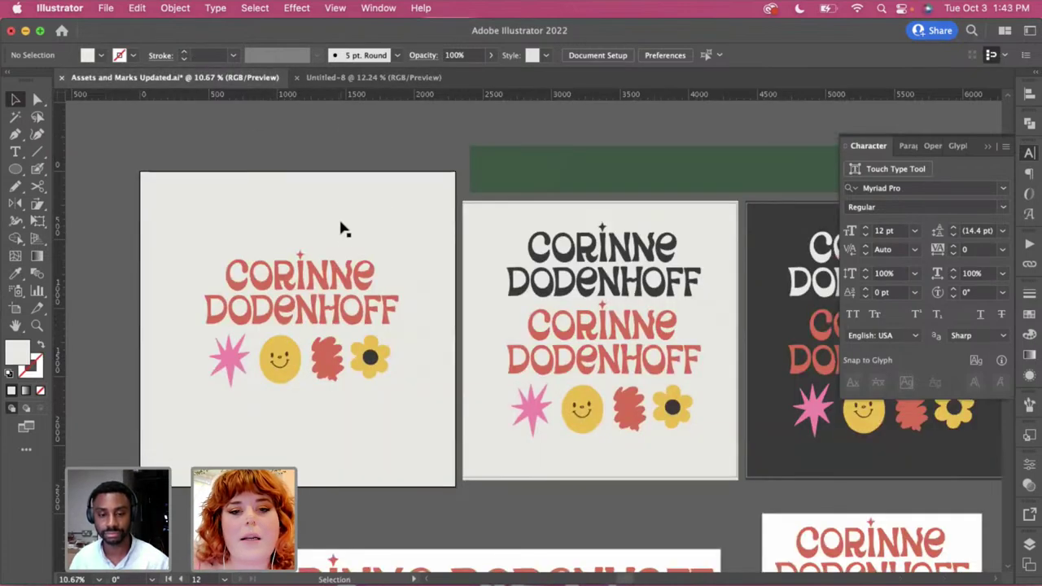
pyautogui.click(346, 303)
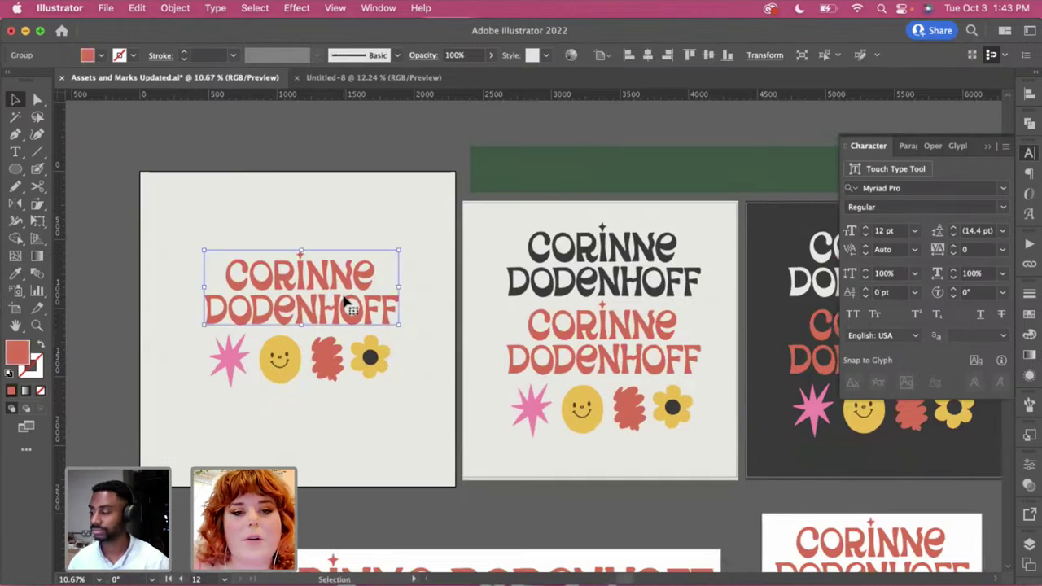
pyautogui.press('a')
pyautogui.press('v')
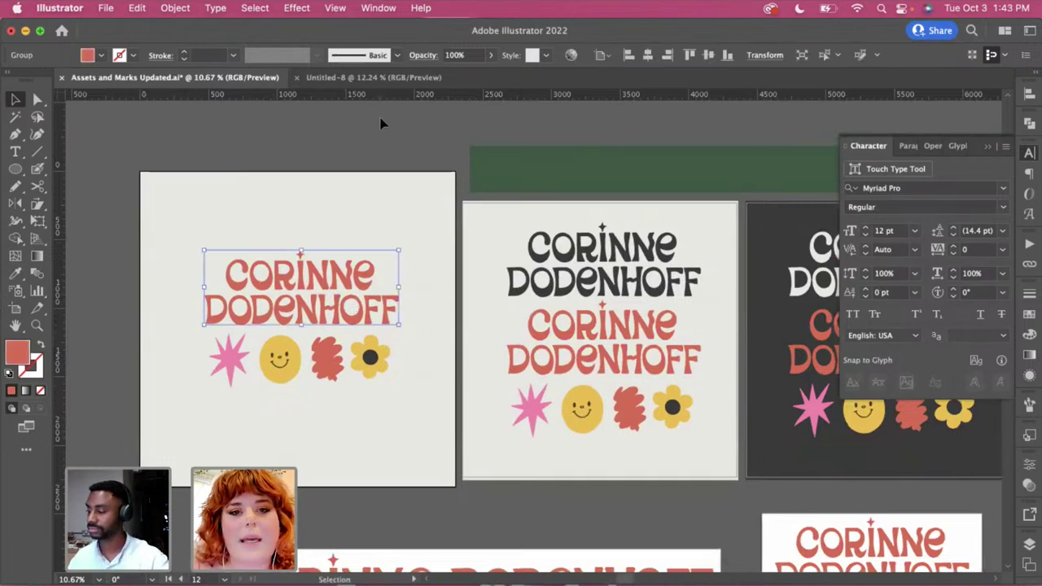
pyautogui.click(375, 78)
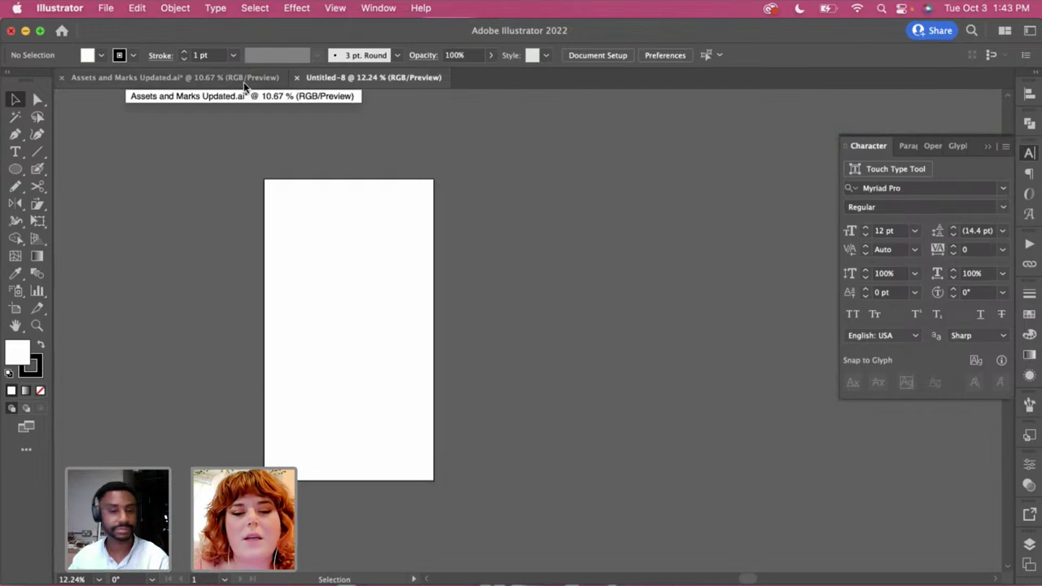
# Draw a wide header rectangle near the artboard top and Alt-drag a copy downward
pyautogui.scroll(2, 394, 287)
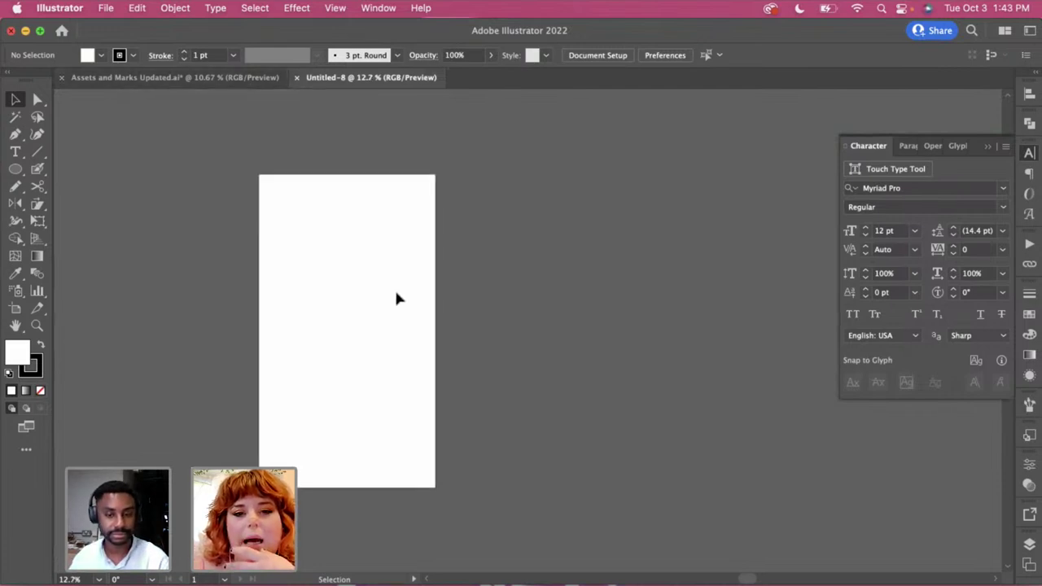
pyautogui.moveTo(16, 166); pyautogui.dragTo(81, 167)
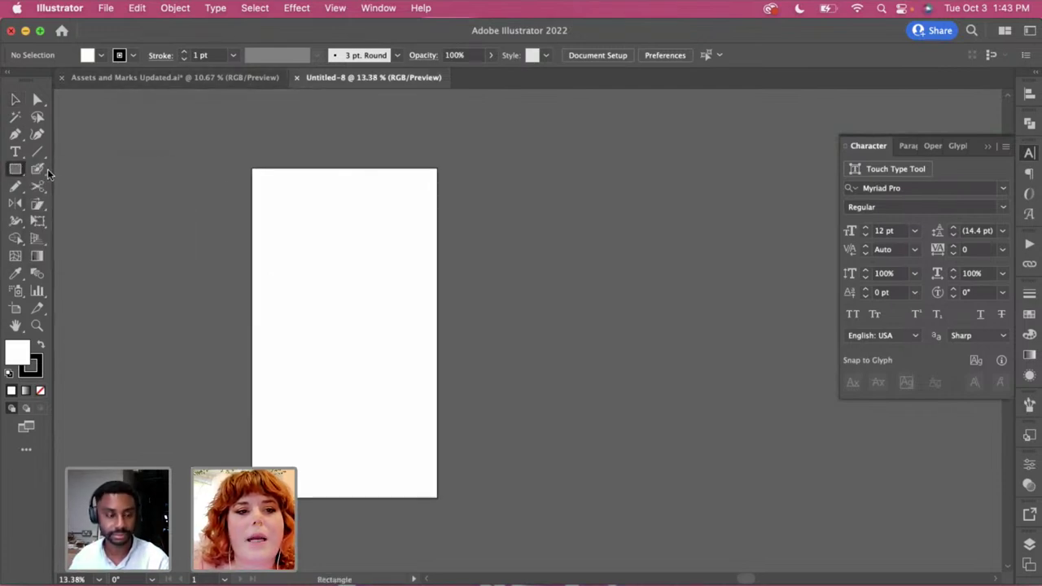
pyautogui.moveTo(267, 182); pyautogui.dragTo(420, 230)
pyautogui.press('v')
pyautogui.click(500, 270)
pyautogui.click(384, 206)
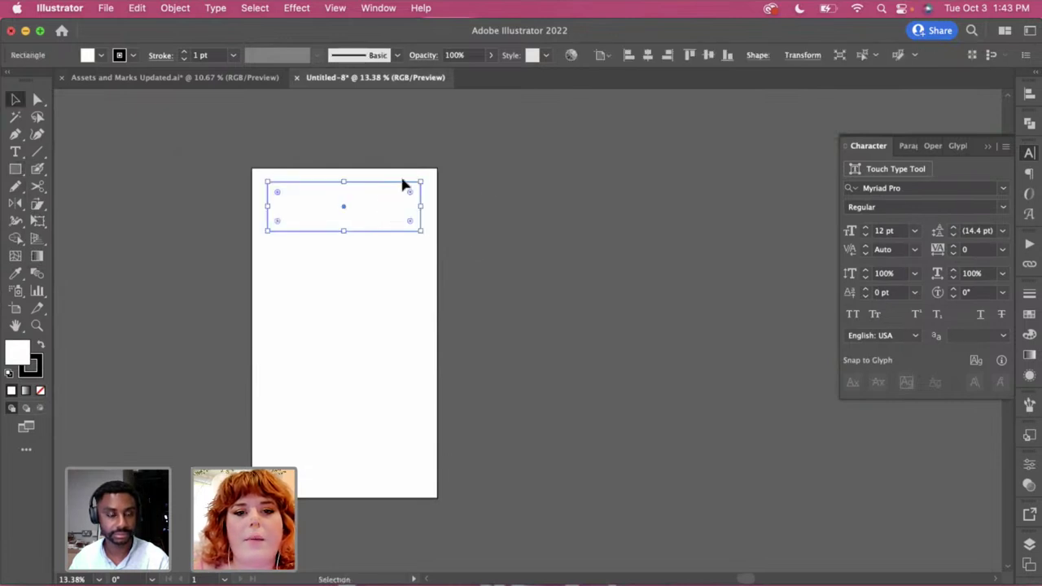
pyautogui.click(489, 196)
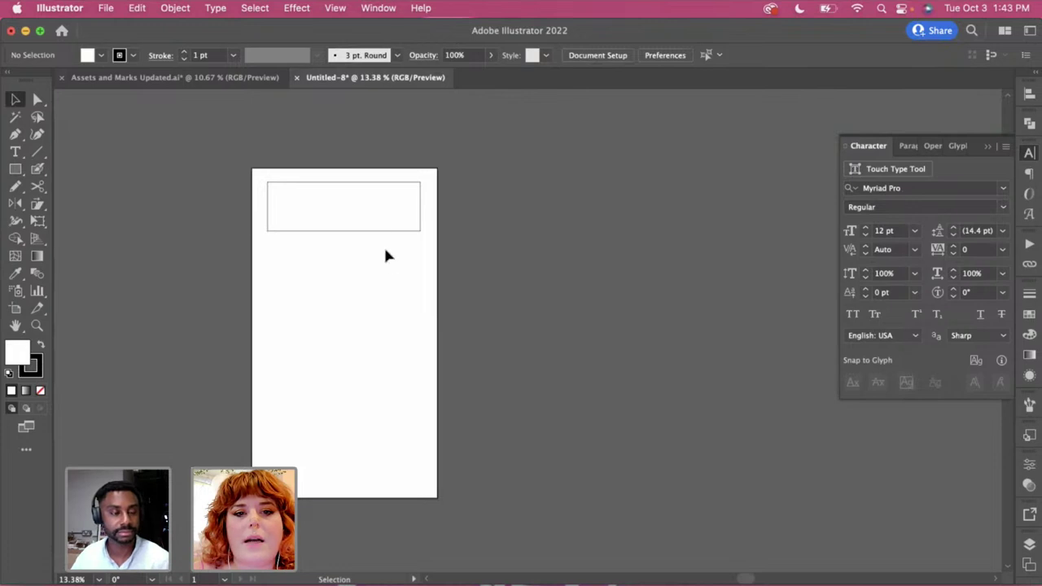
pyautogui.click(380, 216)
pyautogui.moveTo(384, 195); pyautogui.dragTo(394, 279)
pyautogui.press('super+shift+a')
# Copy the header rectangle down as a thin bar and nudge the middle square lower
pyautogui.click(404, 310)
pyautogui.click(342, 319)
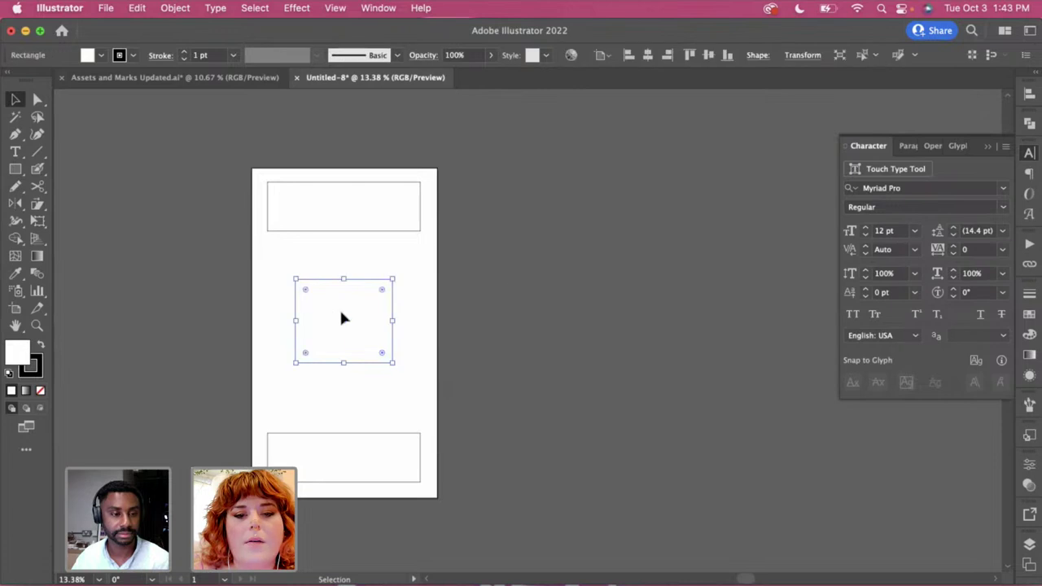
pyautogui.click(444, 291)
pyautogui.moveTo(361, 221); pyautogui.dragTo(402, 421)
pyautogui.click(505, 298)
pyautogui.click(391, 258)
pyautogui.click(524, 302)
pyautogui.click(512, 396)
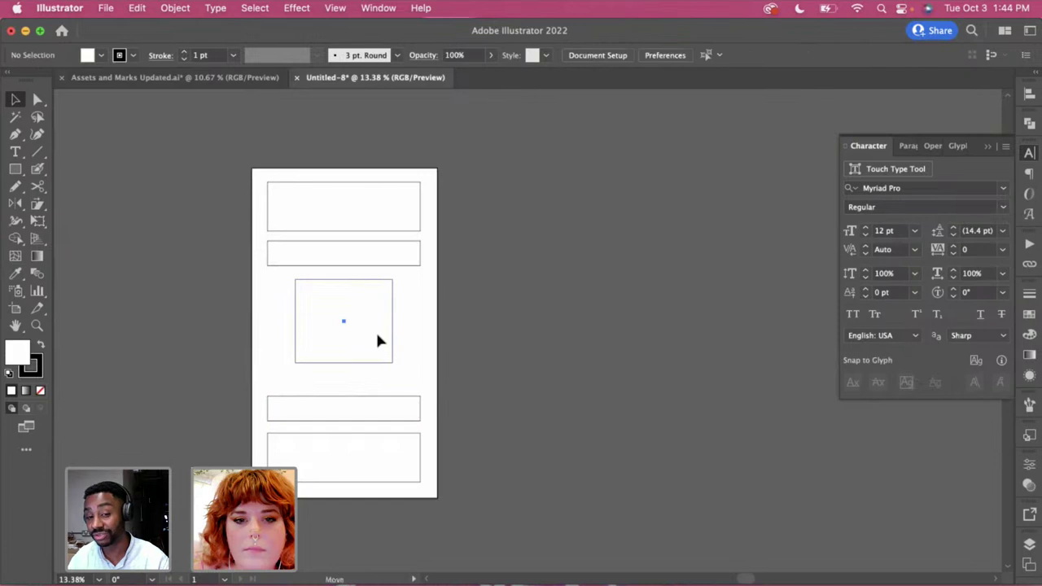
pyautogui.moveTo(377, 340); pyautogui.dragTo(377, 346)
pyautogui.click(494, 355)
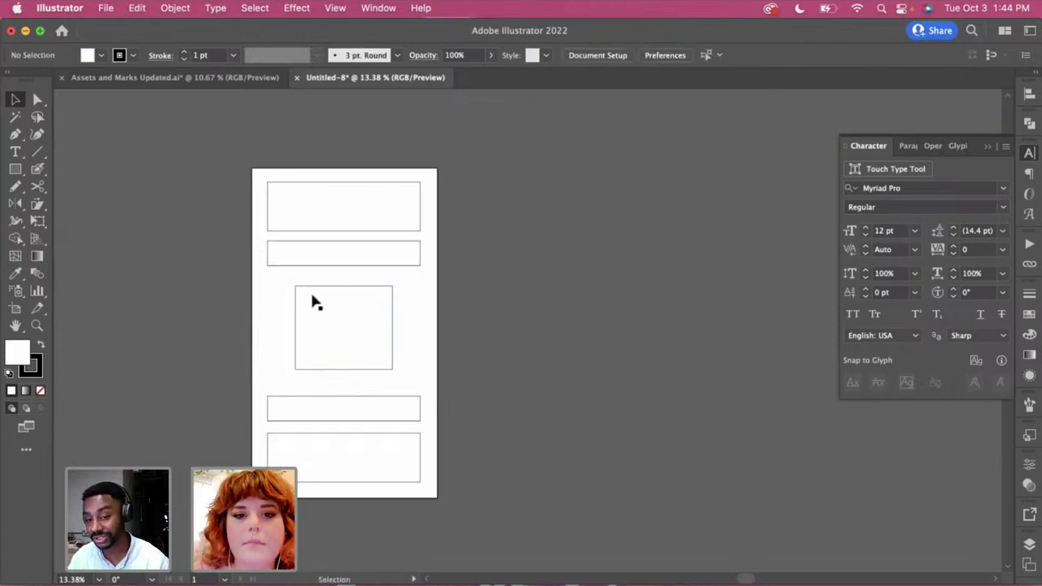
# Copy the thin bar further down, then select the thin bar under the header
pyautogui.scroll(2, 315, 302)
pyautogui.moveTo(407, 257); pyautogui.dragTo(351, 400)
pyautogui.click(575, 405)
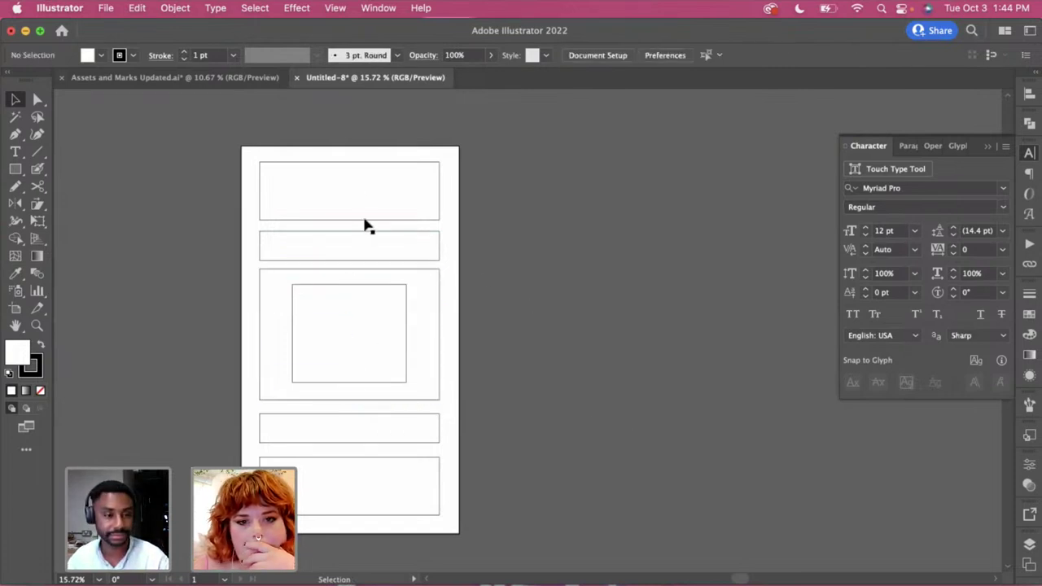
pyautogui.click(366, 255)
pyautogui.click(570, 280)
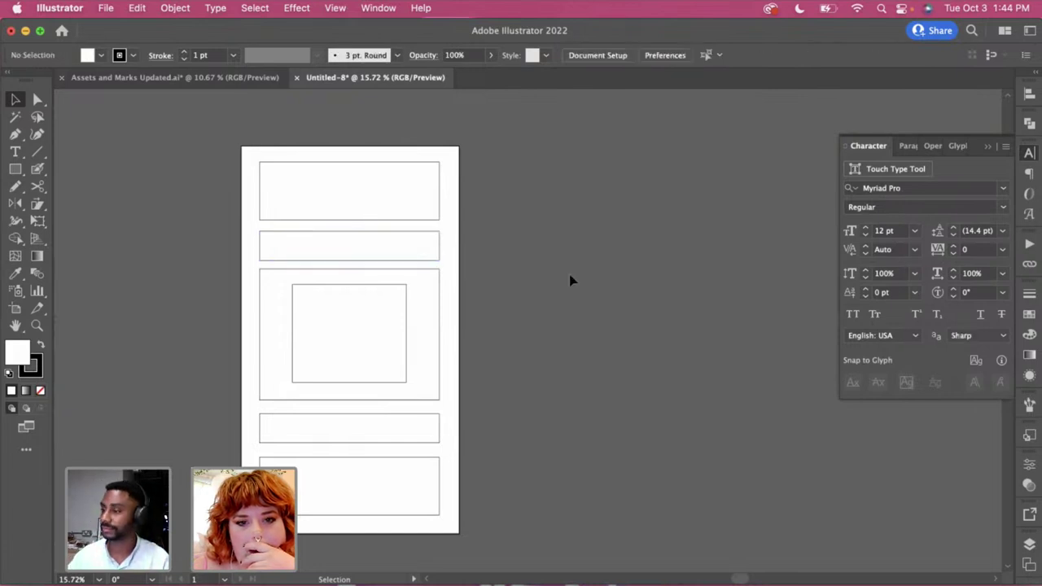
pyautogui.click(390, 253)
# Delete both thin bars, the central frame and the bottom rectangle, and stretch the header taller
pyautogui.press('Delete')
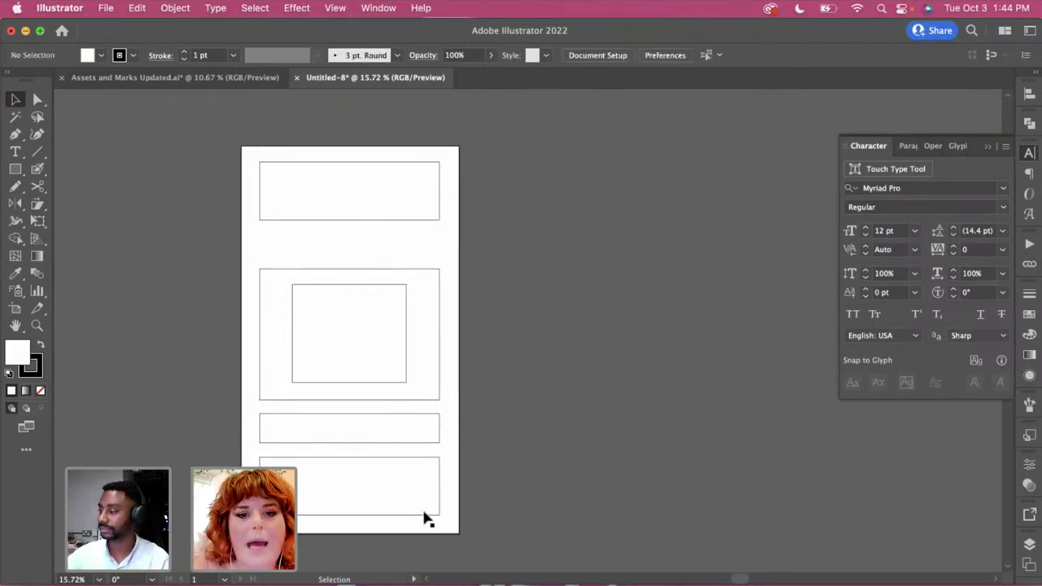
pyautogui.click(399, 436)
pyautogui.press('Delete')
pyautogui.click(407, 220)
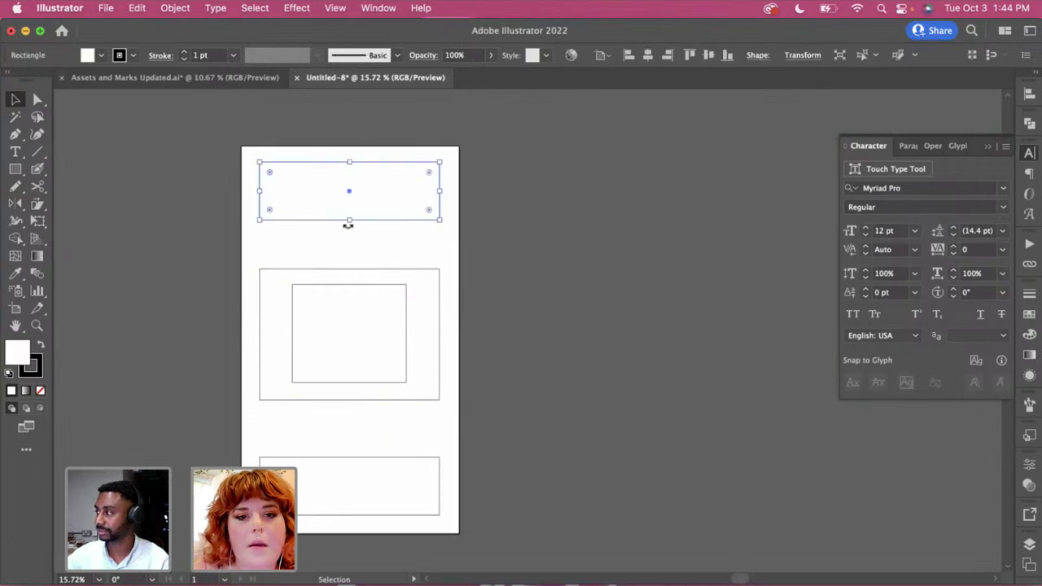
pyautogui.moveTo(349, 222); pyautogui.dragTo(353, 261)
pyautogui.click(403, 344)
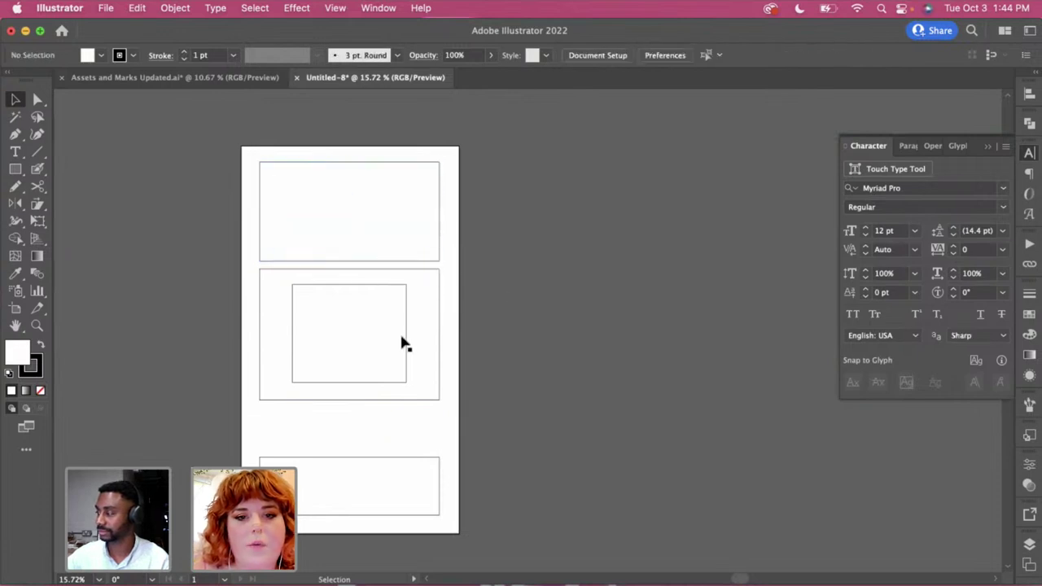
pyautogui.click(415, 341)
pyautogui.press('Delete')
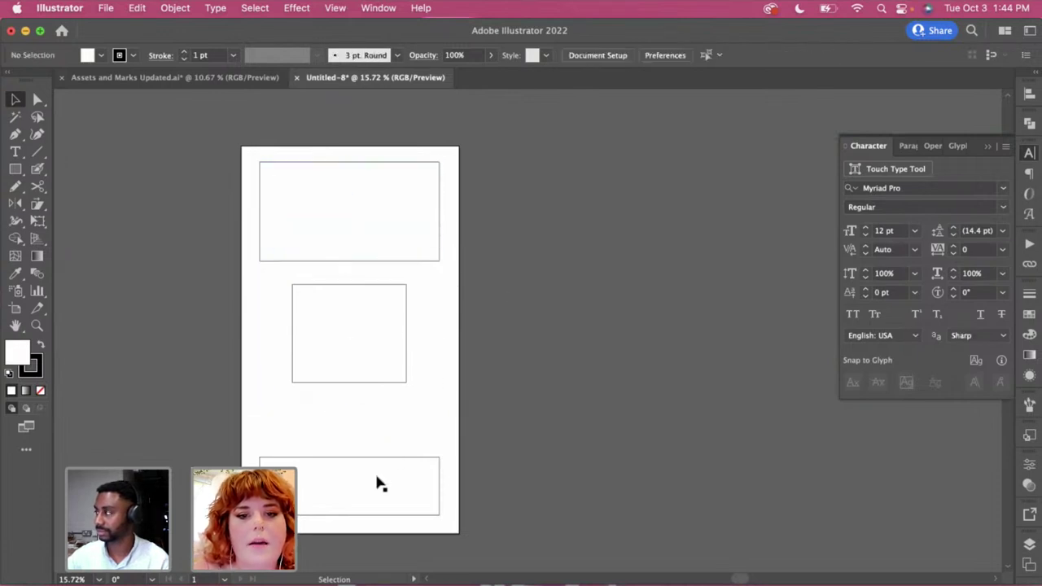
pyautogui.click(376, 482)
pyautogui.press('Delete')
# Remove stray copies and stretch the remaining rectangle to the artboard bottom, widening it evenly
pyautogui.moveTo(432, 242); pyautogui.dragTo(435, 365)
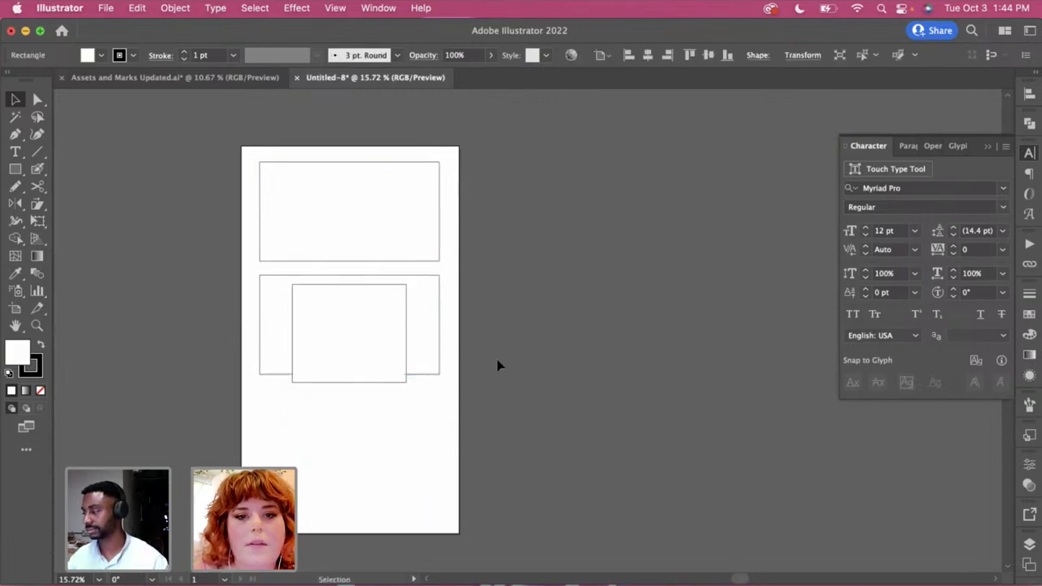
pyautogui.click(332, 342)
pyautogui.press('Delete')
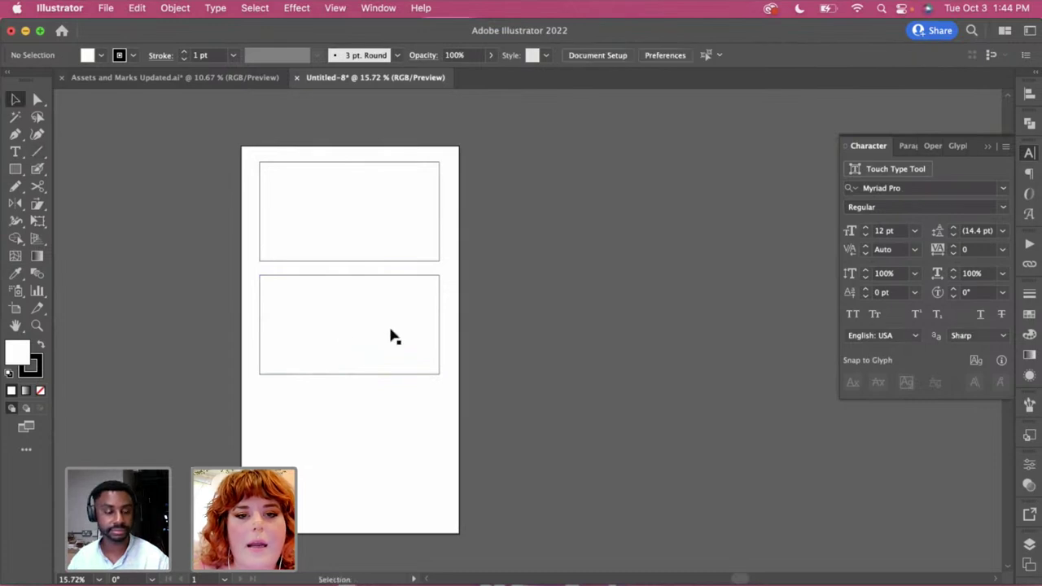
pyautogui.click(390, 333)
pyautogui.press('Delete')
pyautogui.moveTo(402, 218); pyautogui.dragTo(414, 484)
pyautogui.press('super+z')
pyautogui.press('super+z')
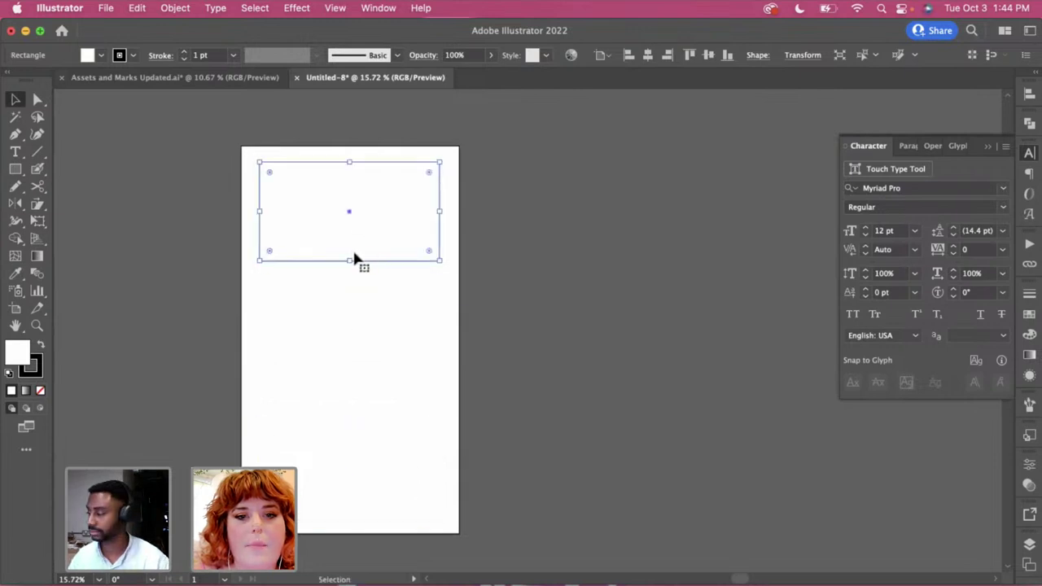
pyautogui.moveTo(351, 264); pyautogui.dragTo(365, 518)
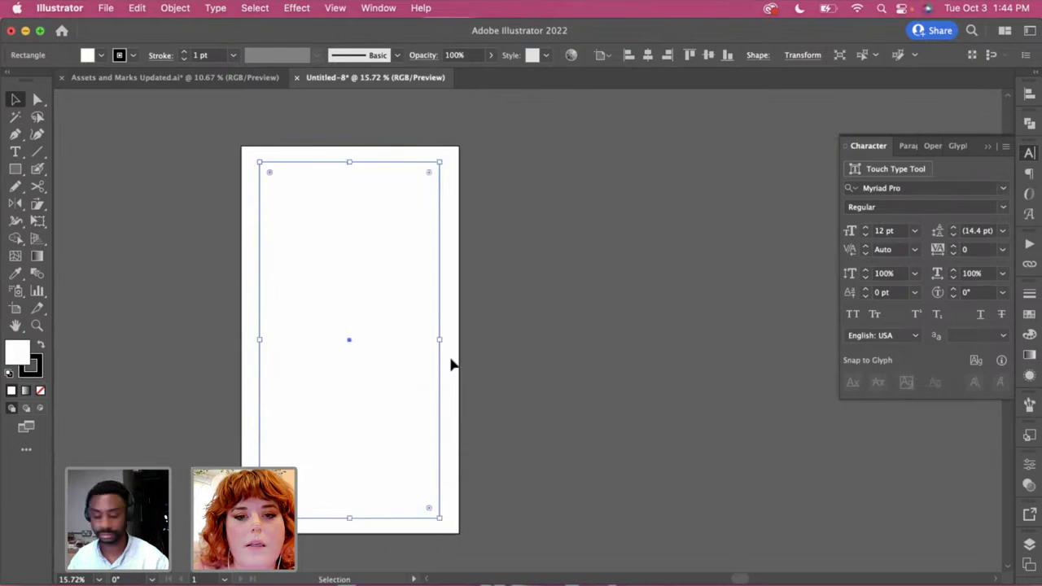
pyautogui.moveTo(442, 343); pyautogui.dragTo(448, 346)
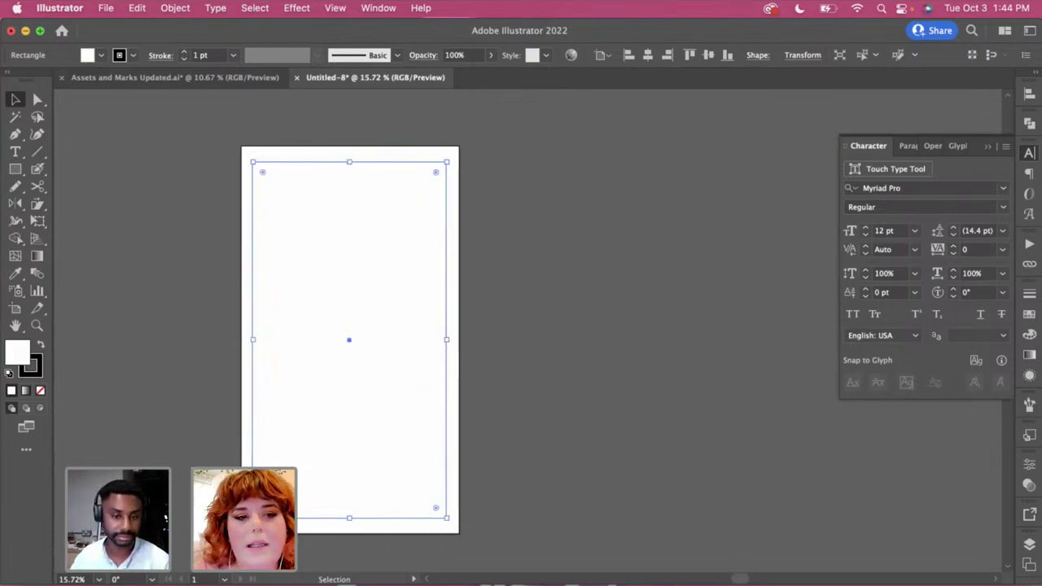
# Centre the big rectangle horizontally and vertically on the artboard
pyautogui.click(211, 366)
pyautogui.click(388, 333)
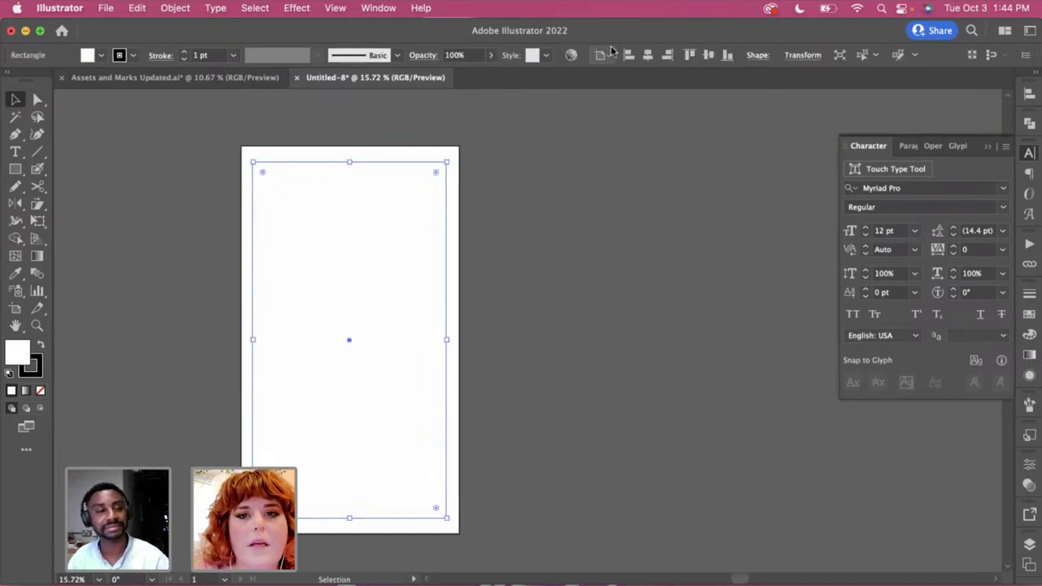
pyautogui.click(648, 56)
pyautogui.click(708, 59)
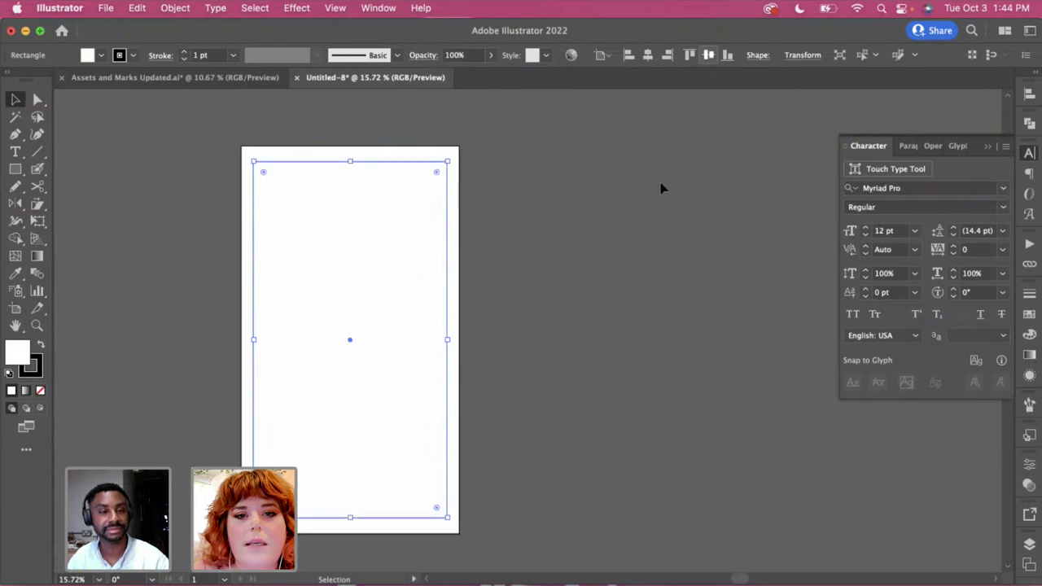
pyautogui.click(173, 8)
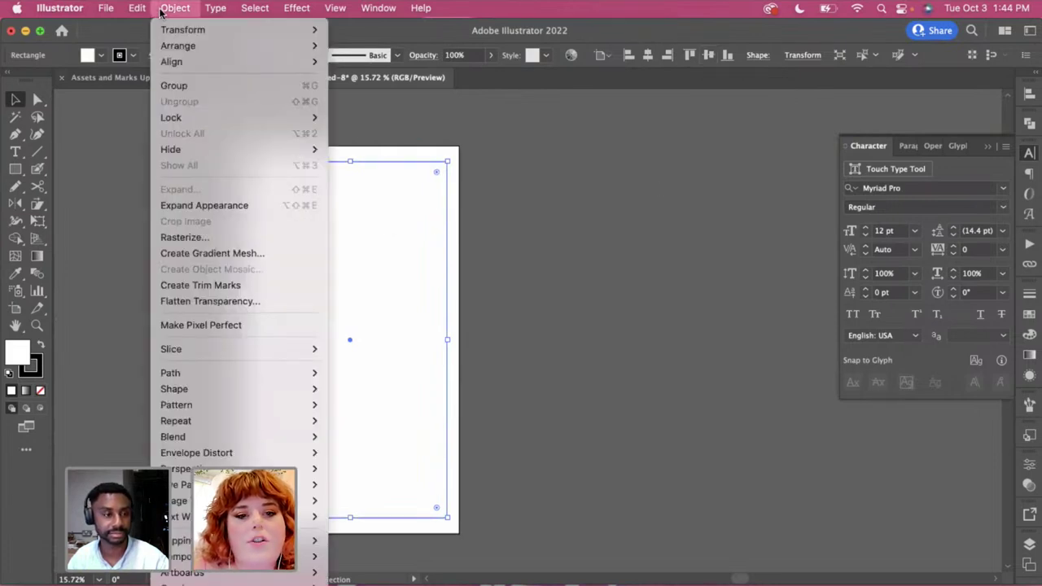
pyautogui.moveTo(290, 377)
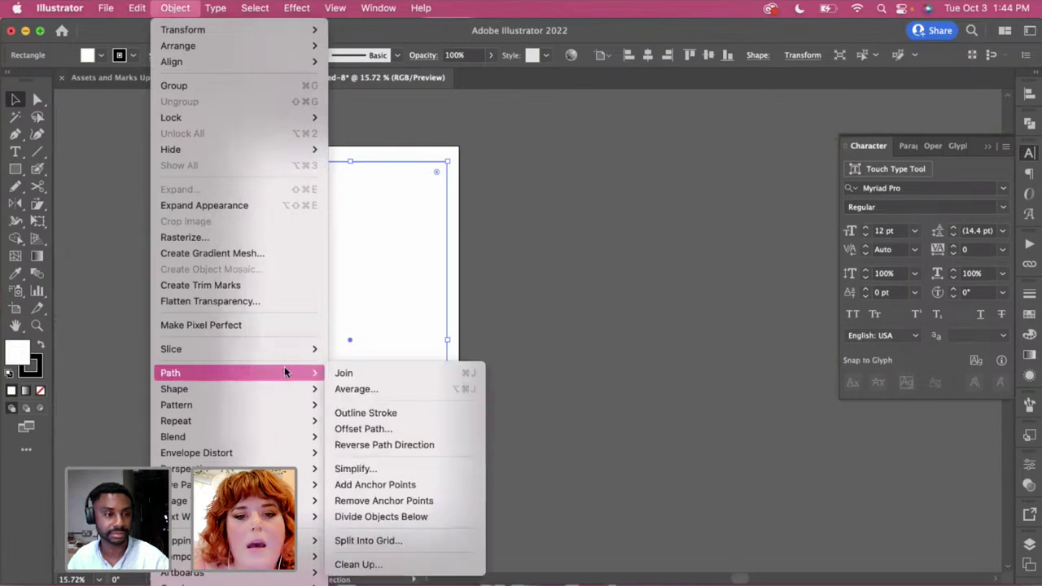
# Use Split Into Grid with preview to make 3 rows separated by a 40 px gutter
pyautogui.click(371, 541)
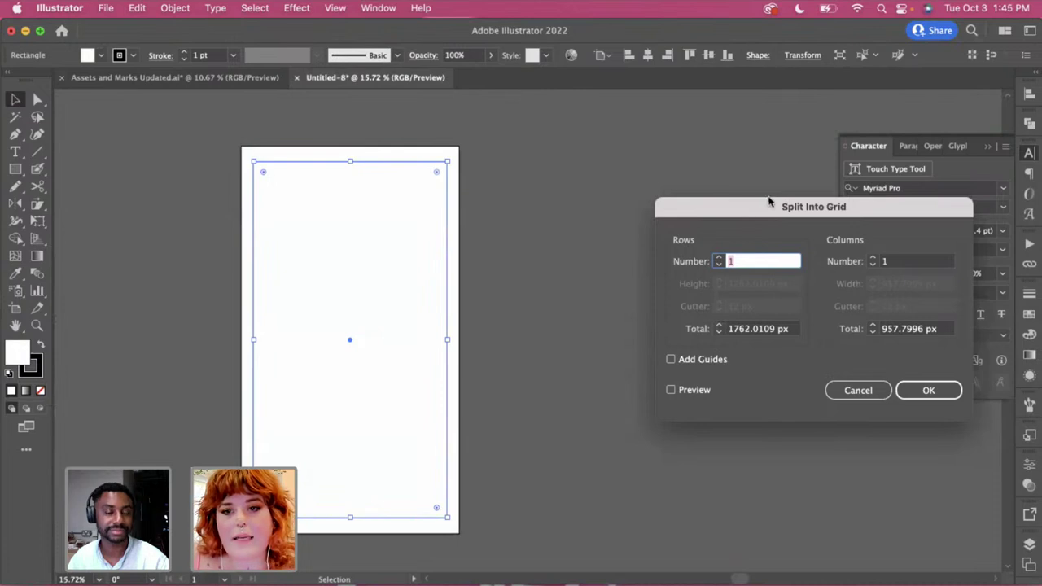
pyautogui.moveTo(764, 207); pyautogui.dragTo(588, 166)
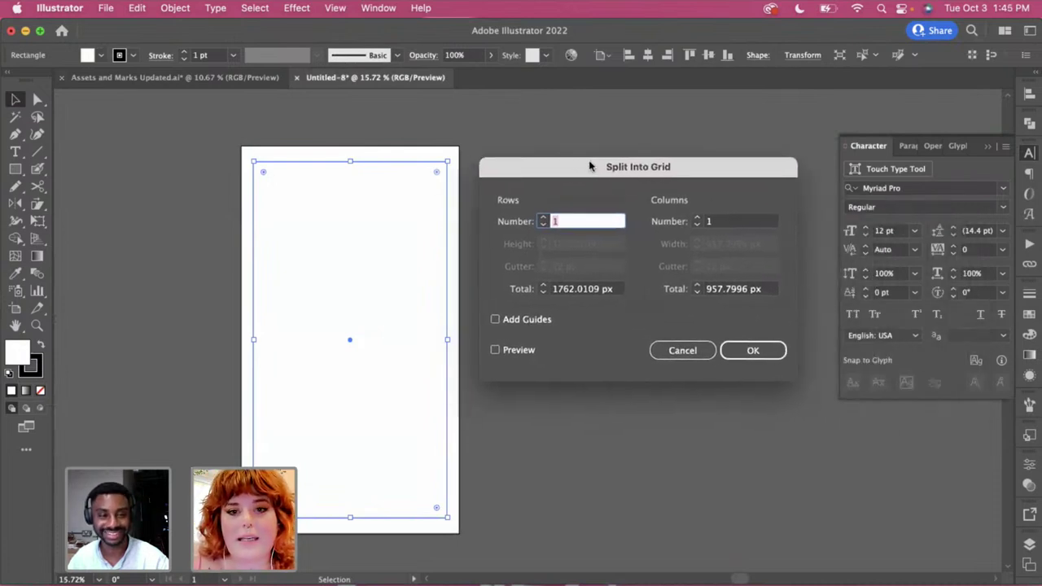
pyautogui.click(496, 350)
pyautogui.click(545, 217)
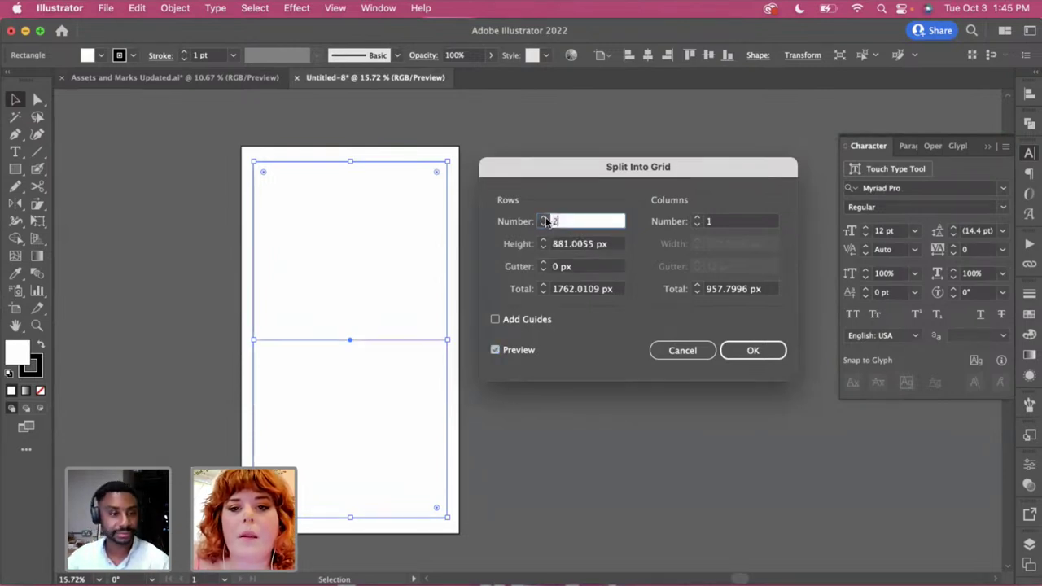
pyautogui.click(545, 218)
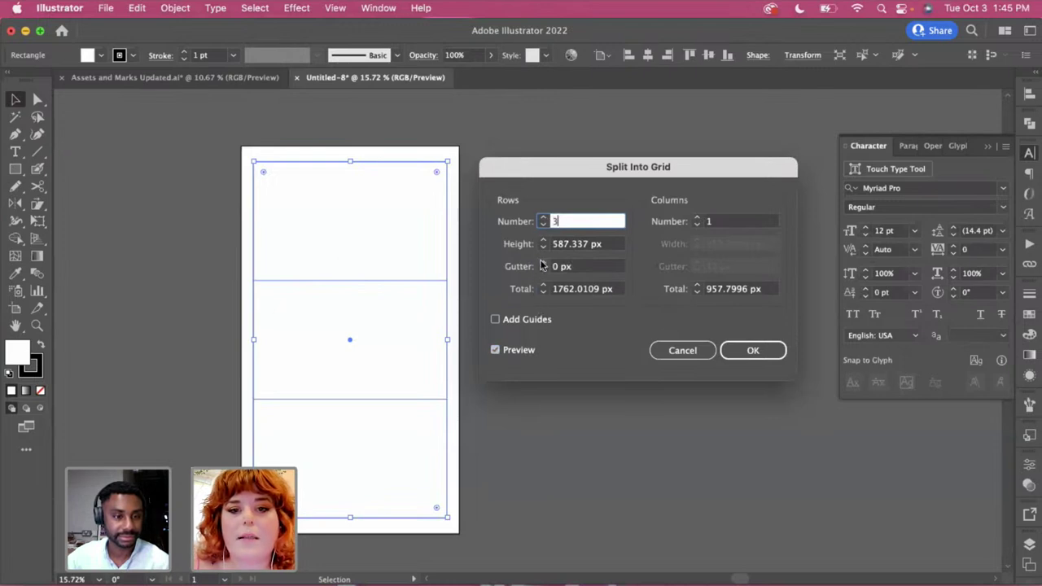
pyautogui.moveTo(541, 263); pyautogui.dragTo(542, 265)
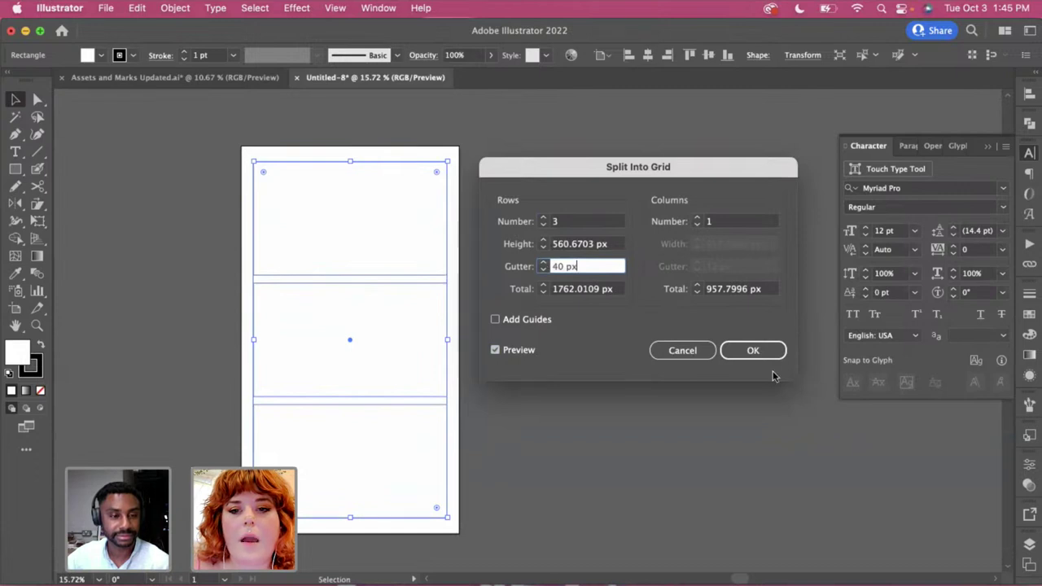
pyautogui.click(747, 355)
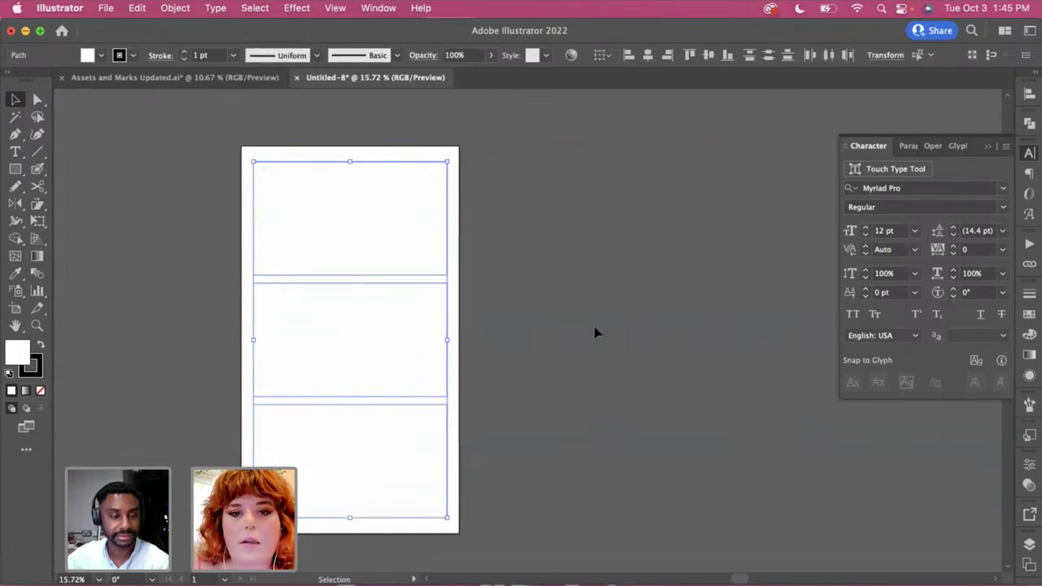
pyautogui.click(595, 332)
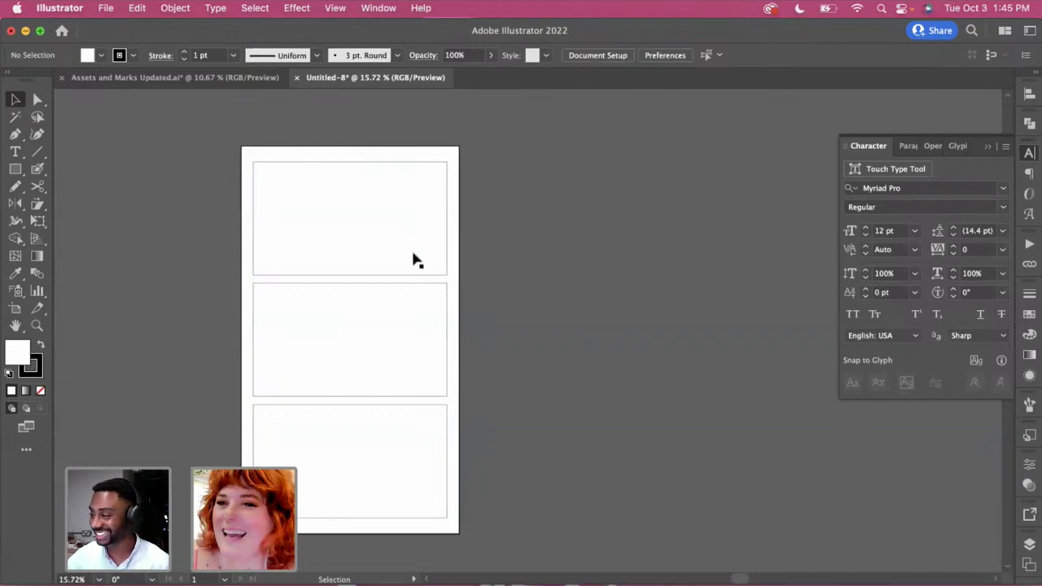
pyautogui.click(418, 484)
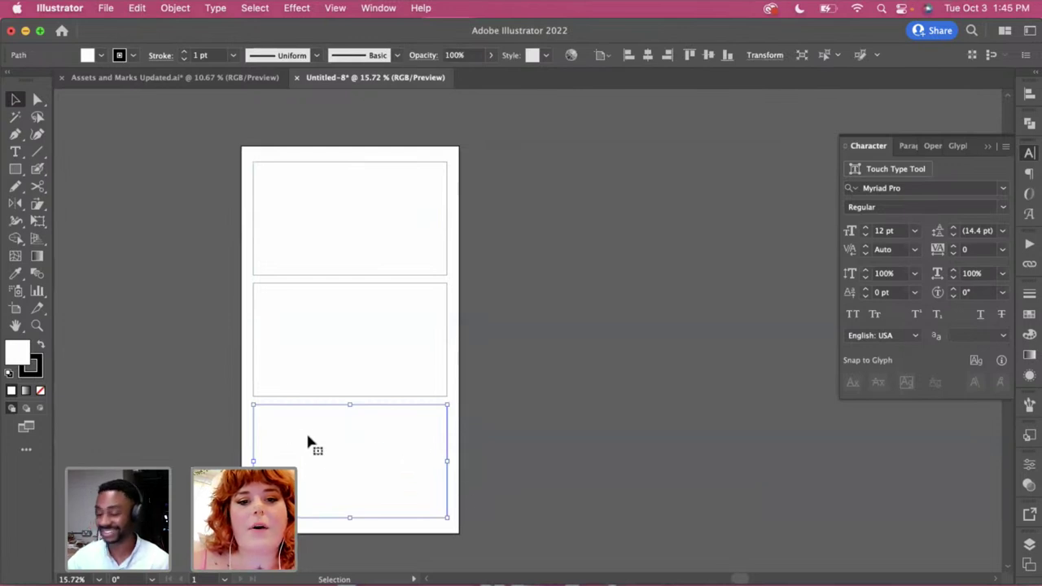
pyautogui.click(517, 424)
pyautogui.click(379, 343)
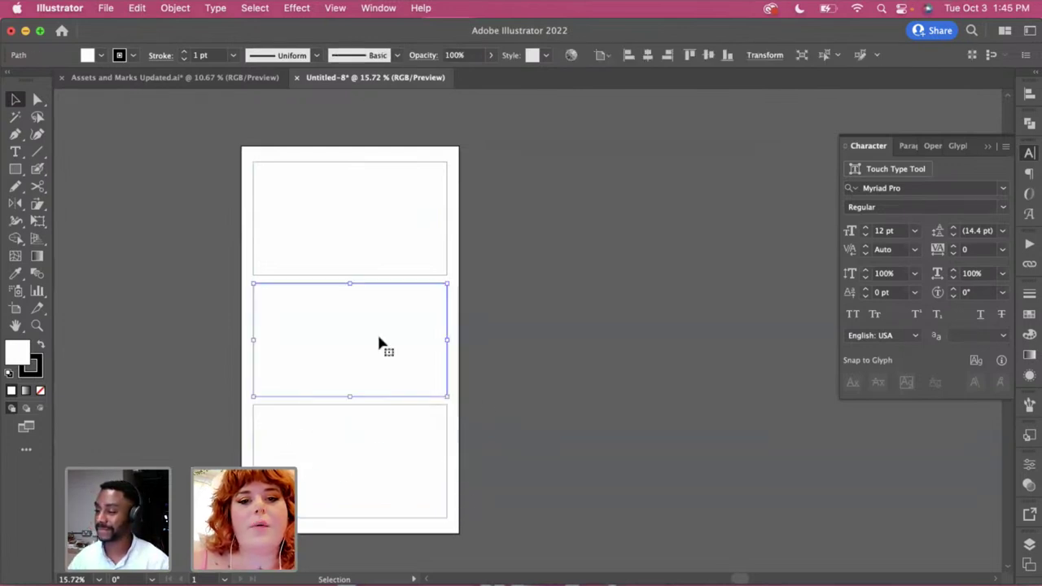
pyautogui.click(399, 253)
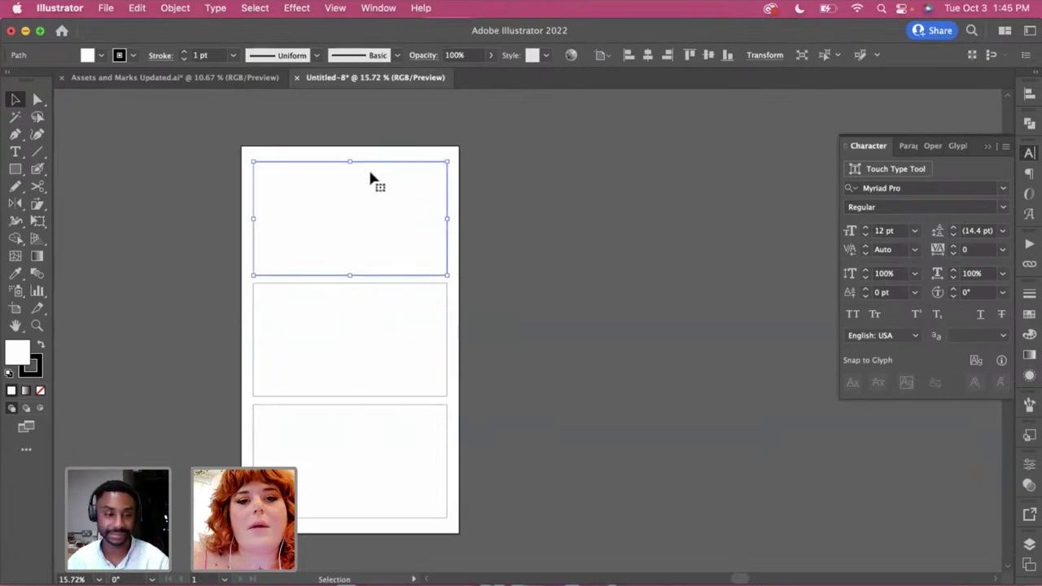
pyautogui.click(570, 283)
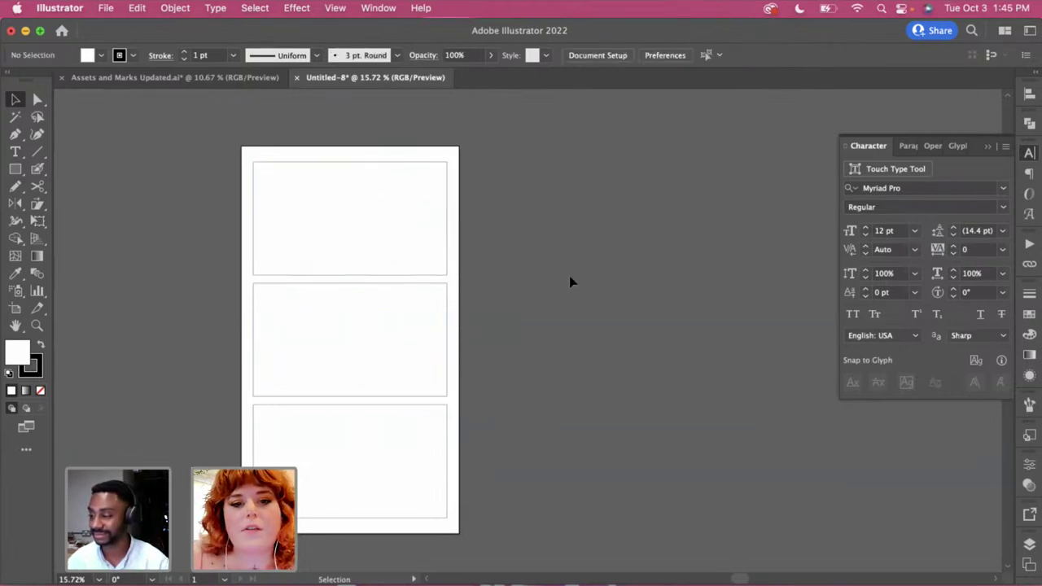
# In Assets and Marks Updated.ai, select the second name wordmark group on the pink artboard and copy it
pyautogui.click(208, 79)
pyautogui.click(356, 151)
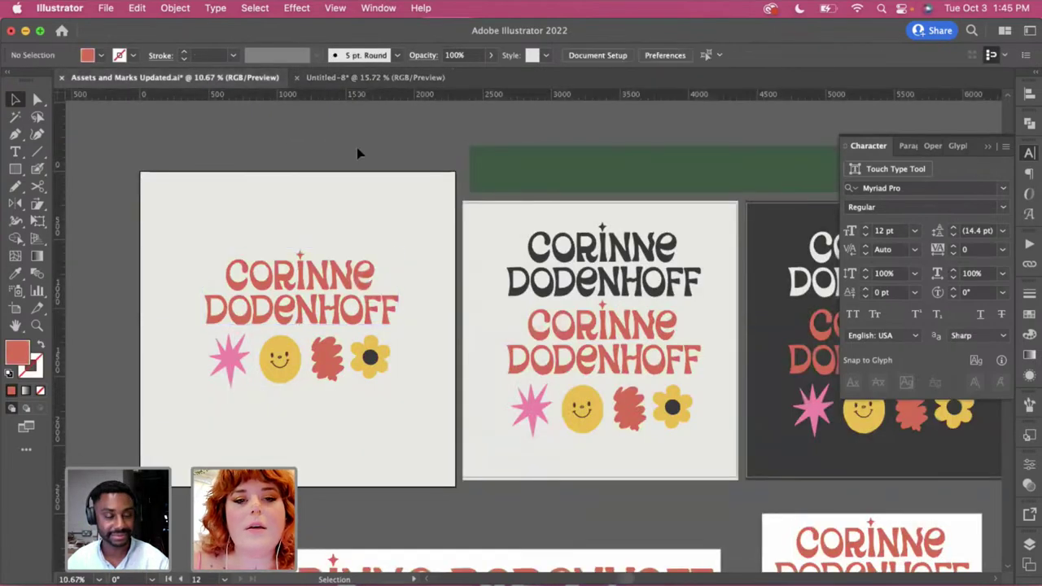
pyautogui.scroll(-5, 356, 151)
pyautogui.hscroll(5, 358, 153)
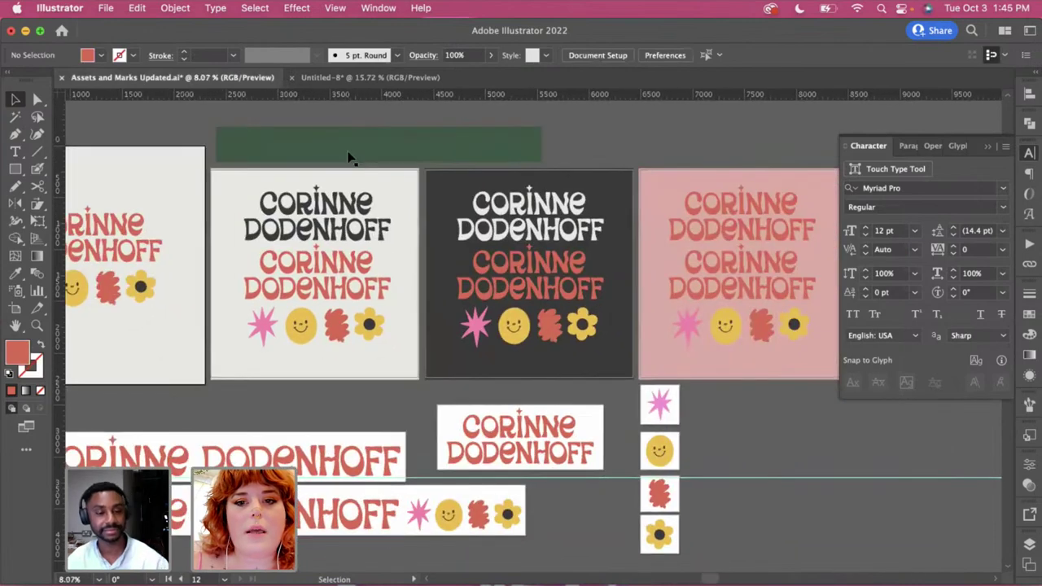
pyautogui.hscroll(6, 611, 269)
pyautogui.hscroll(6, 612, 274)
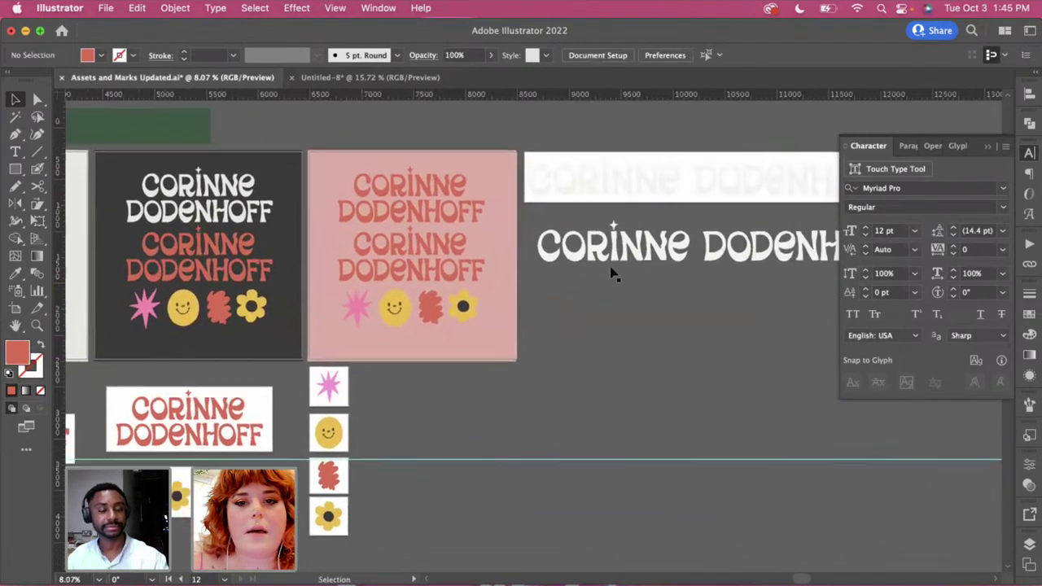
pyautogui.hscroll(3, 545, 302)
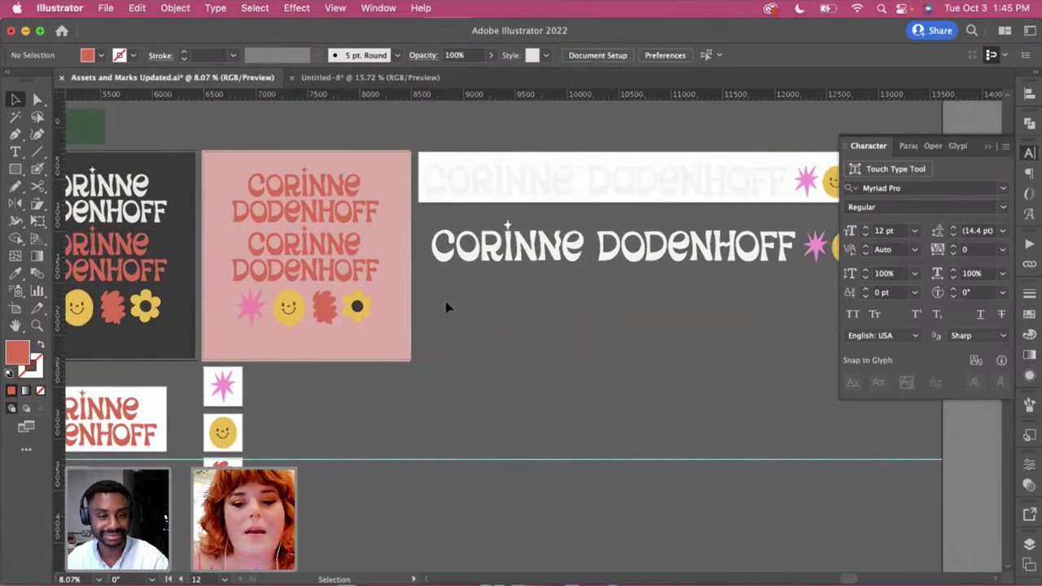
pyautogui.click(342, 254)
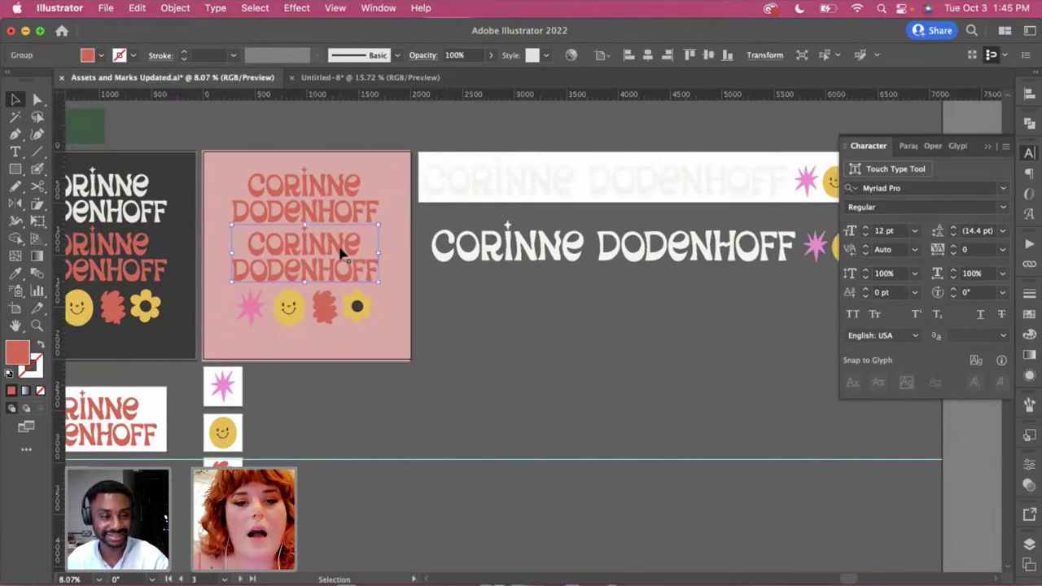
pyautogui.click(571, 374)
pyautogui.press('super+z')
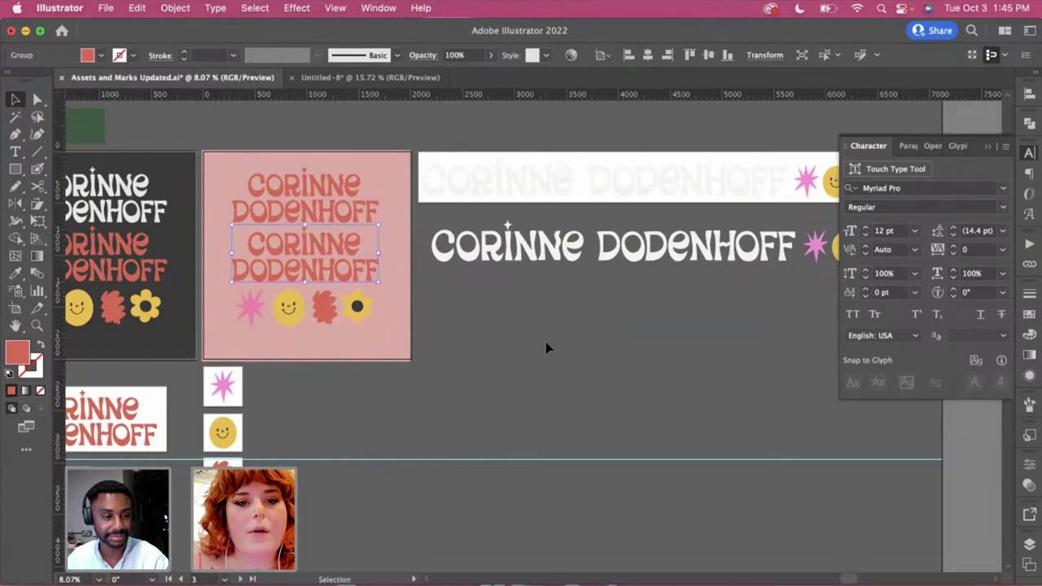
# Paste the CORINNE DODENHOFF wordmark into Untitled-8, shrink it and place it in the bottom frame
pyautogui.click(354, 79)
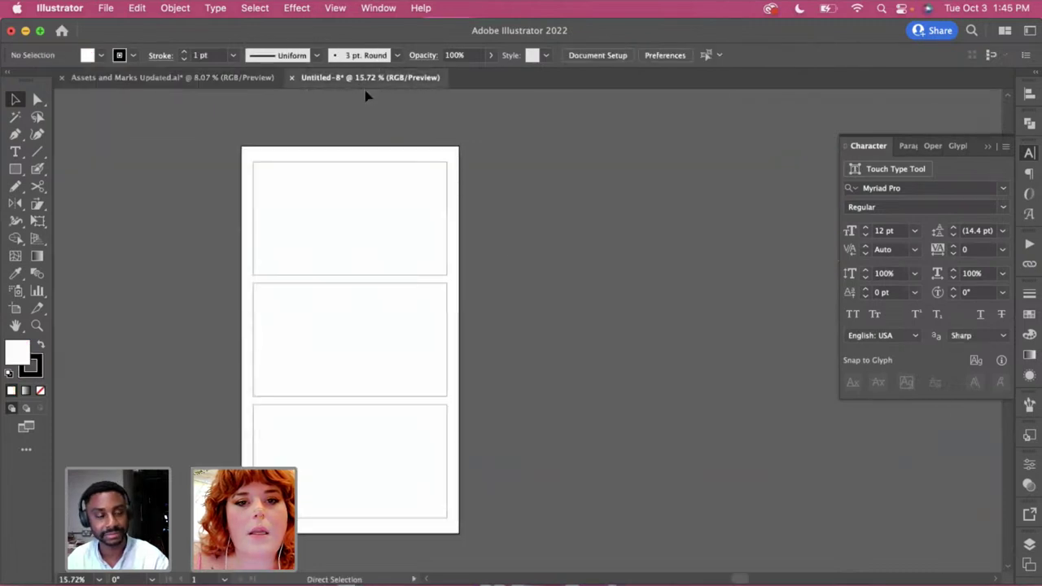
pyautogui.press('super+v')
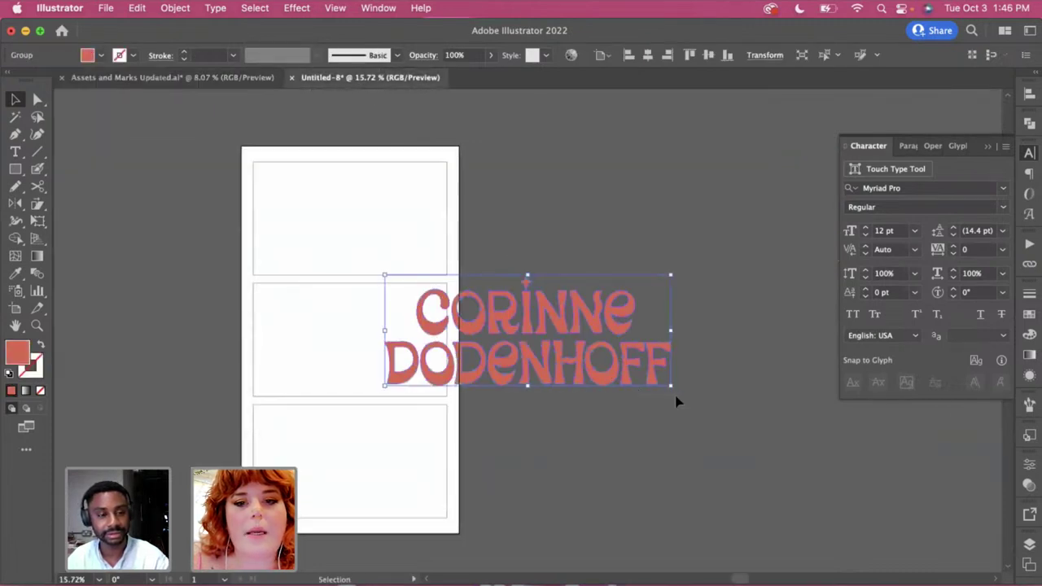
pyautogui.moveTo(628, 385); pyautogui.dragTo(716, 386)
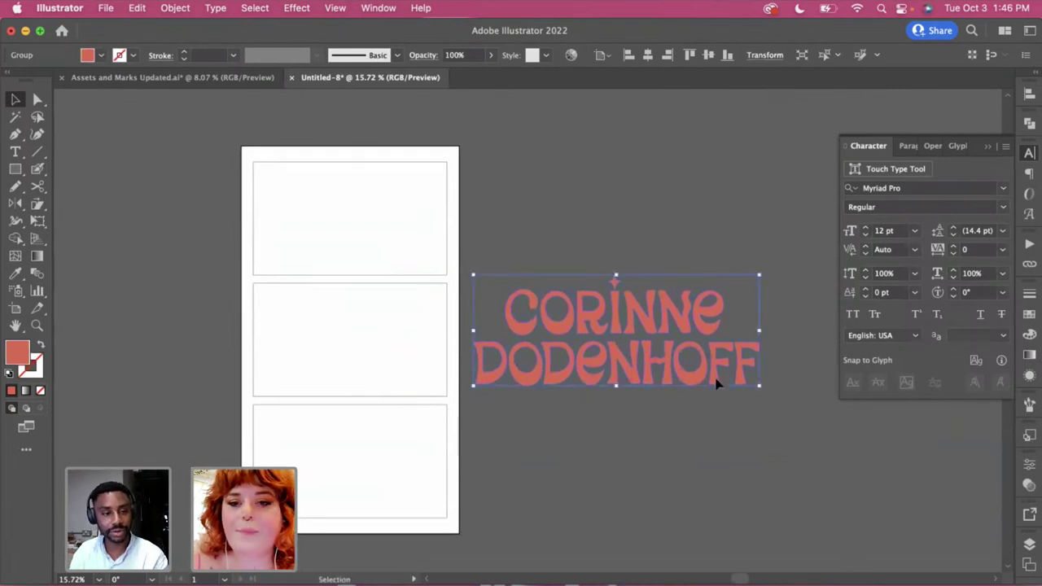
pyautogui.moveTo(760, 277); pyautogui.dragTo(686, 324)
pyautogui.moveTo(603, 383); pyautogui.dragTo(398, 465)
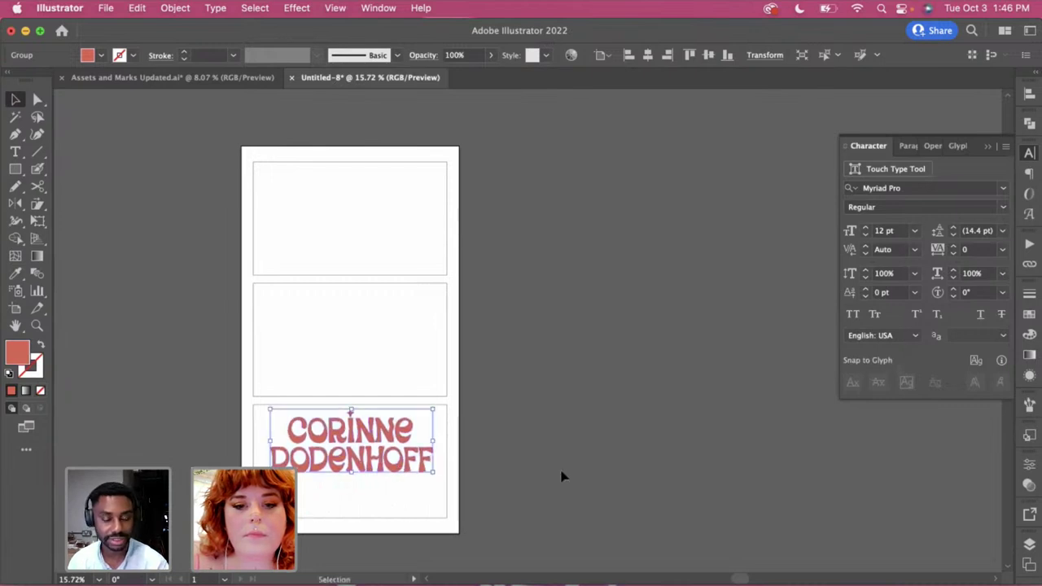
pyautogui.click(560, 478)
pyautogui.click(412, 462)
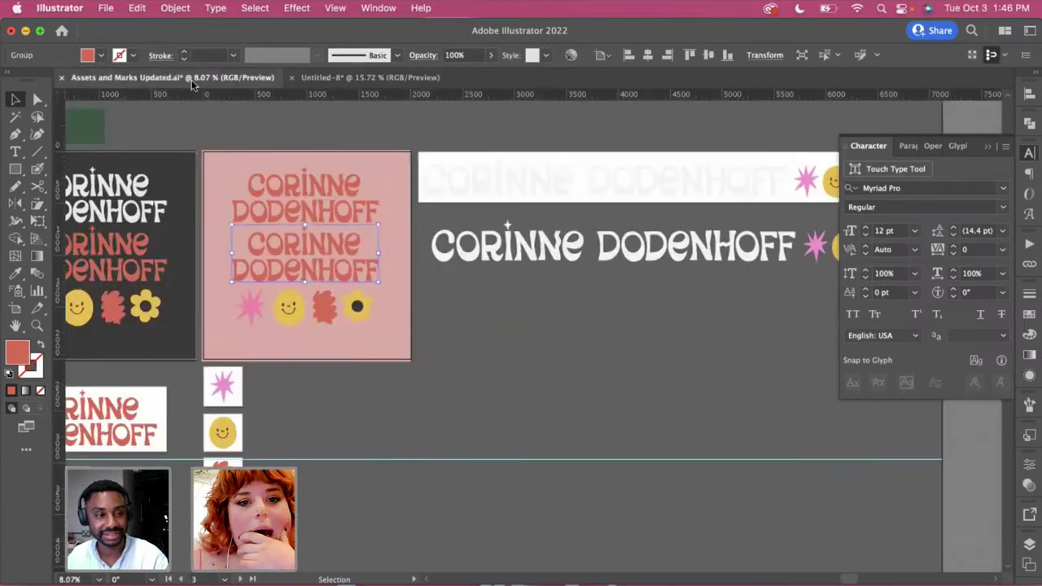
pyautogui.click(191, 80)
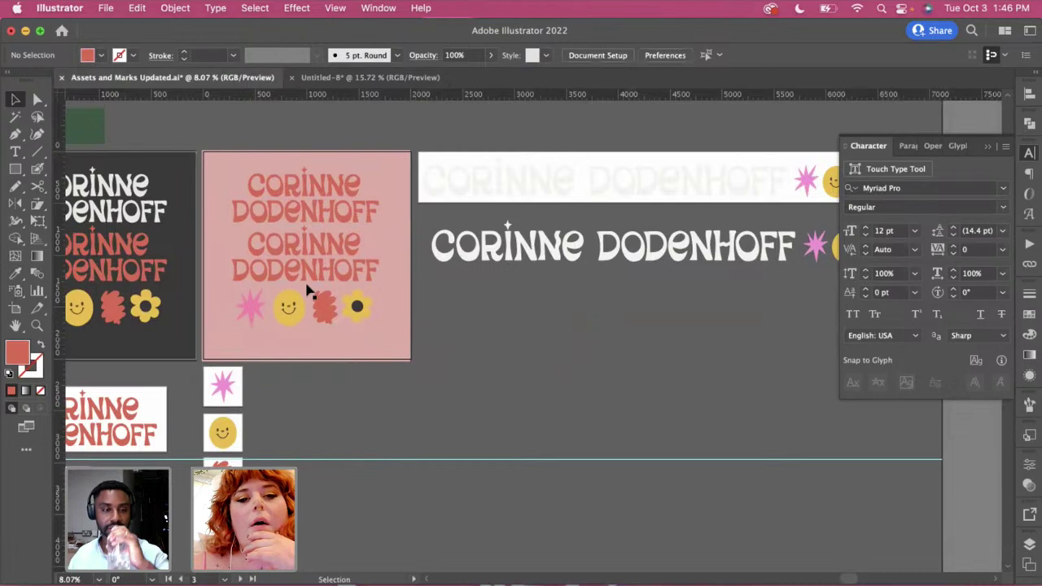
pyautogui.scroll(3, 310, 289)
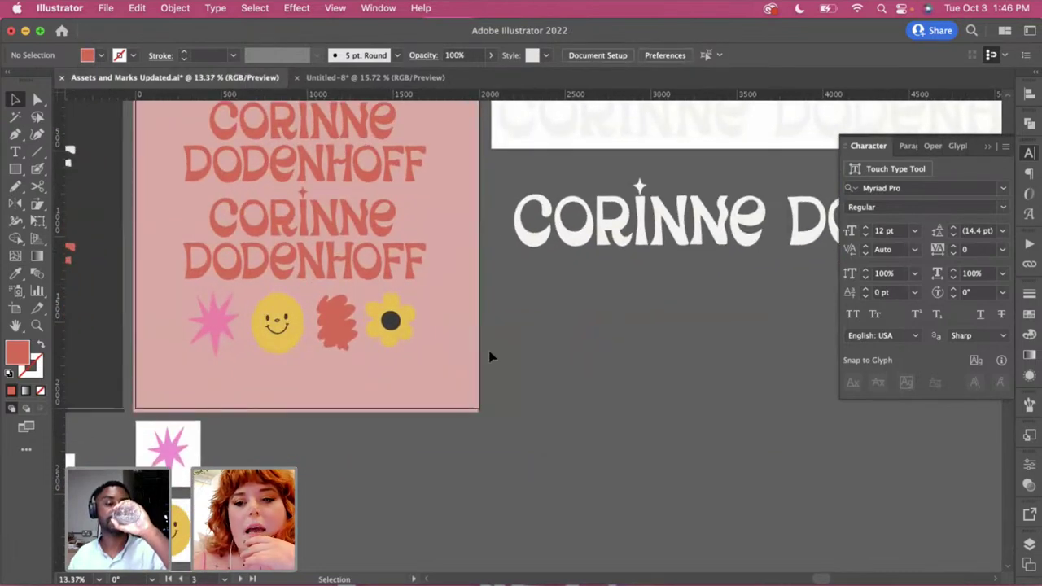
pyautogui.scroll(2, 491, 356)
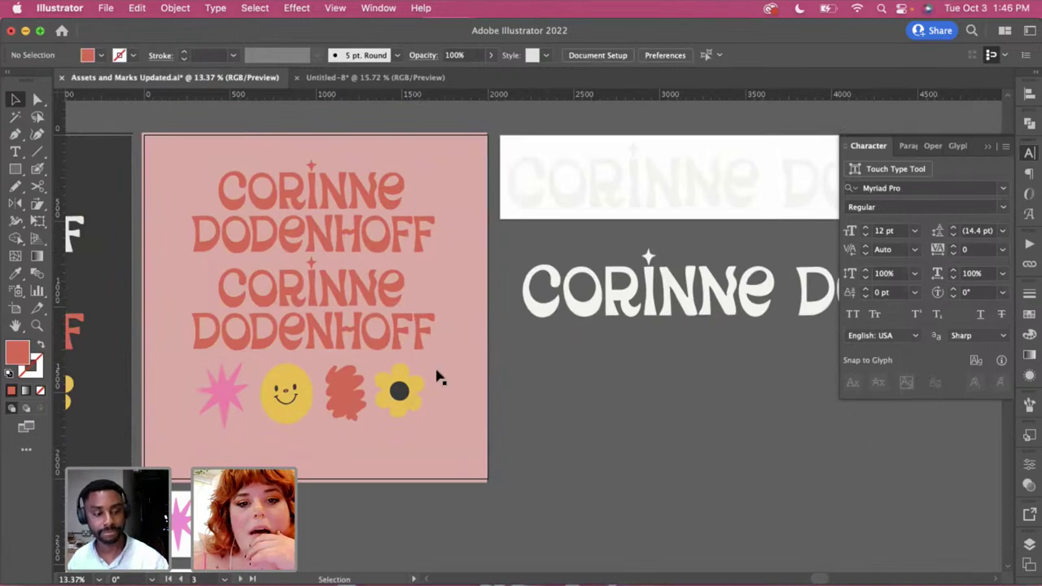
pyautogui.hscroll(-2, 435, 372)
pyautogui.scroll(3, 439, 393)
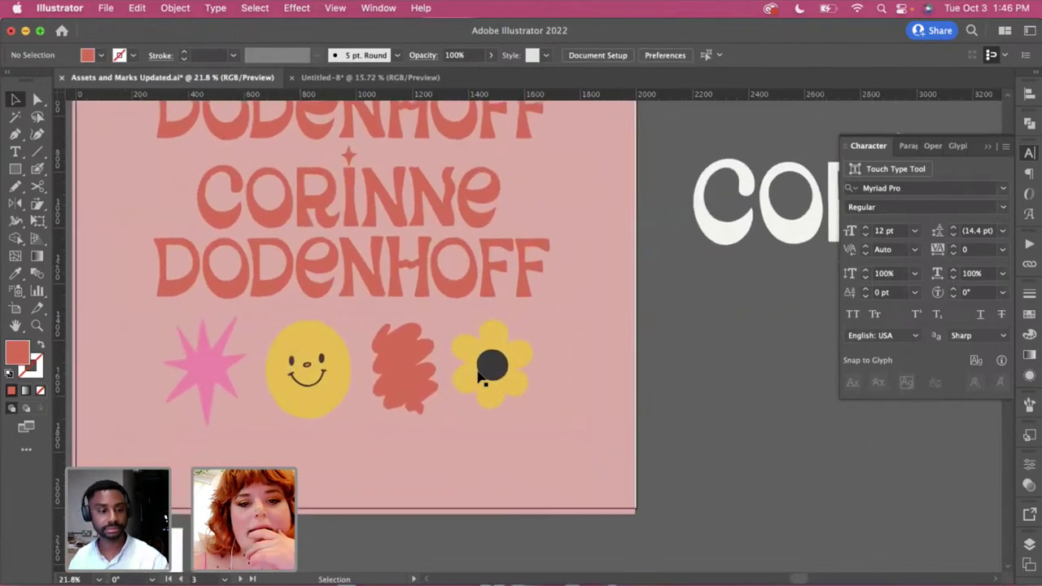
pyautogui.hscroll(-1, 595, 448)
pyautogui.scroll(1, 595, 448)
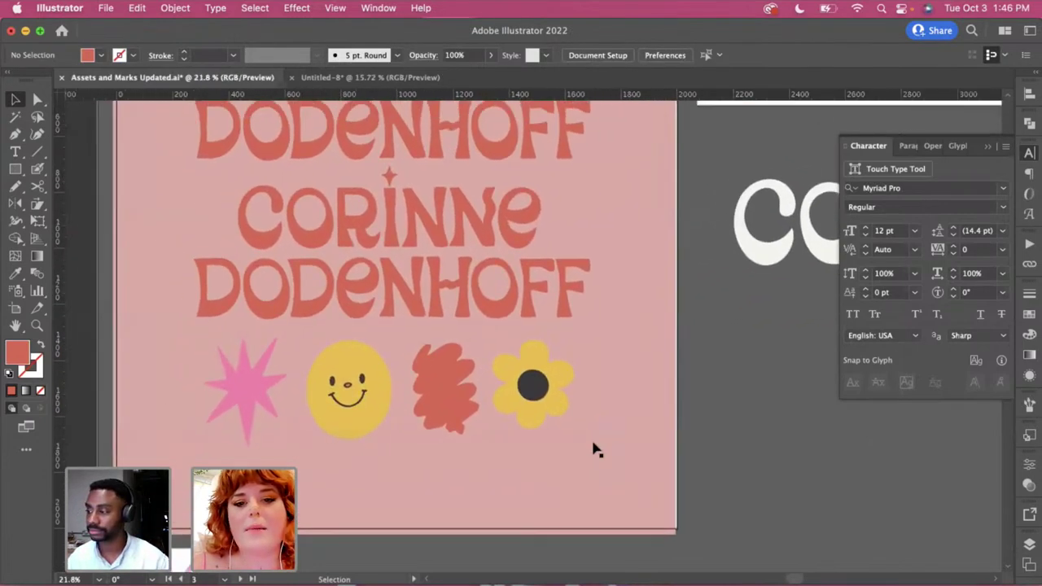
pyautogui.scroll(4, 461, 395)
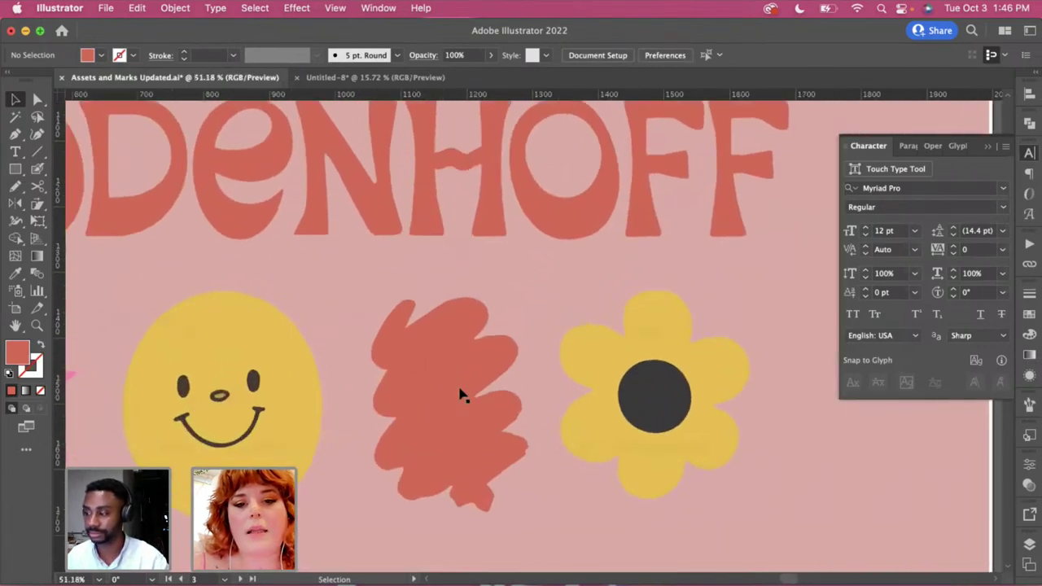
pyautogui.scroll(3, 478, 526)
pyautogui.scroll(1, 481, 528)
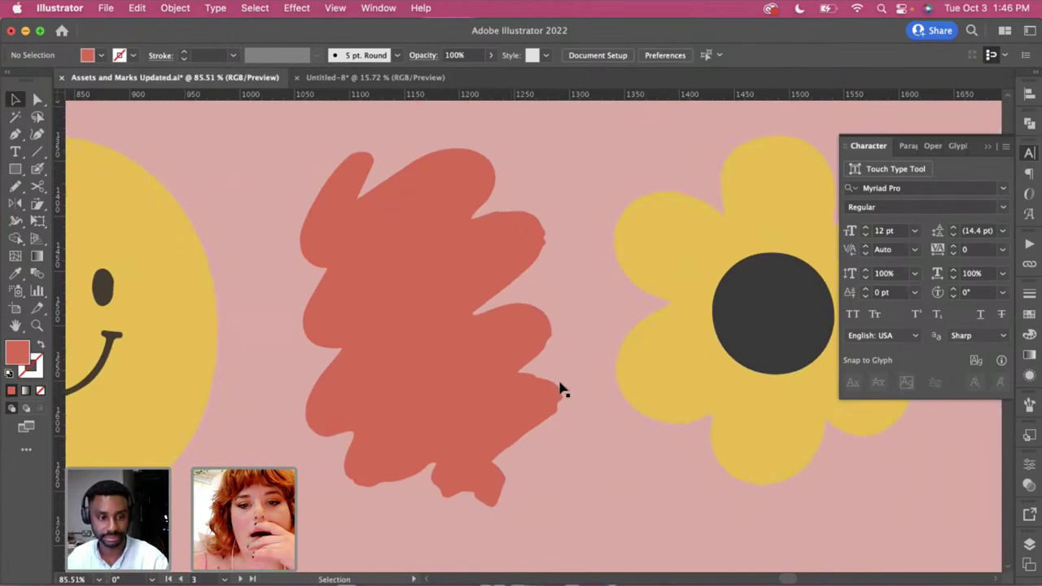
pyautogui.scroll(-4, 416, 450)
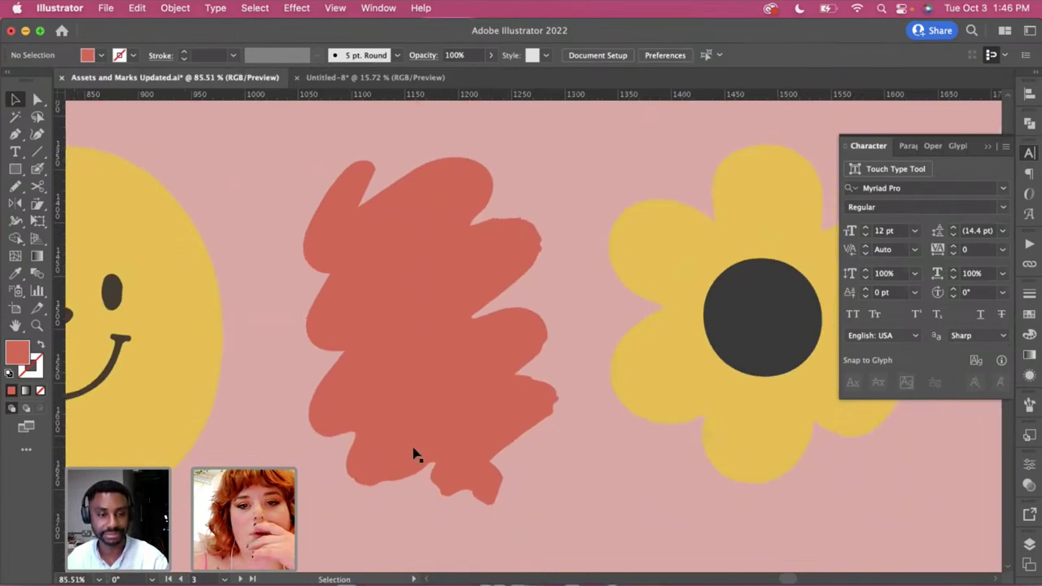
pyautogui.scroll(-2, 413, 454)
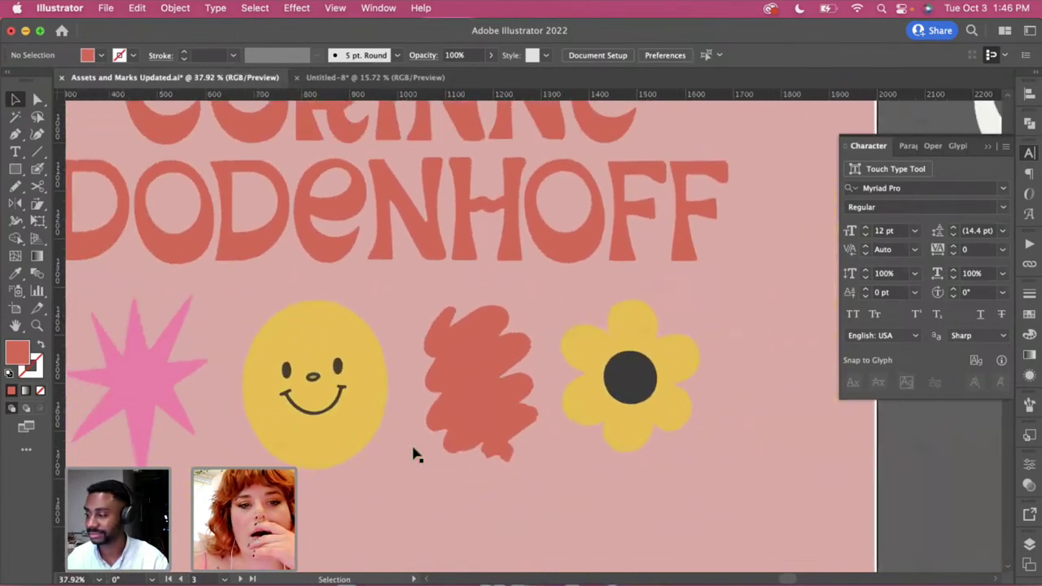
pyautogui.scroll(-4, 390, 410)
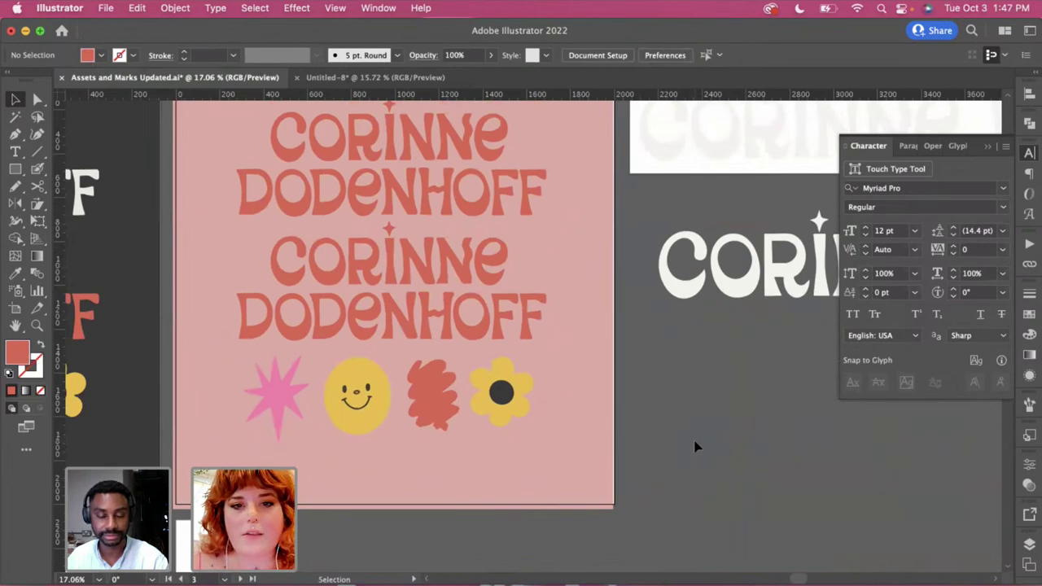
pyautogui.scroll(1, 696, 446)
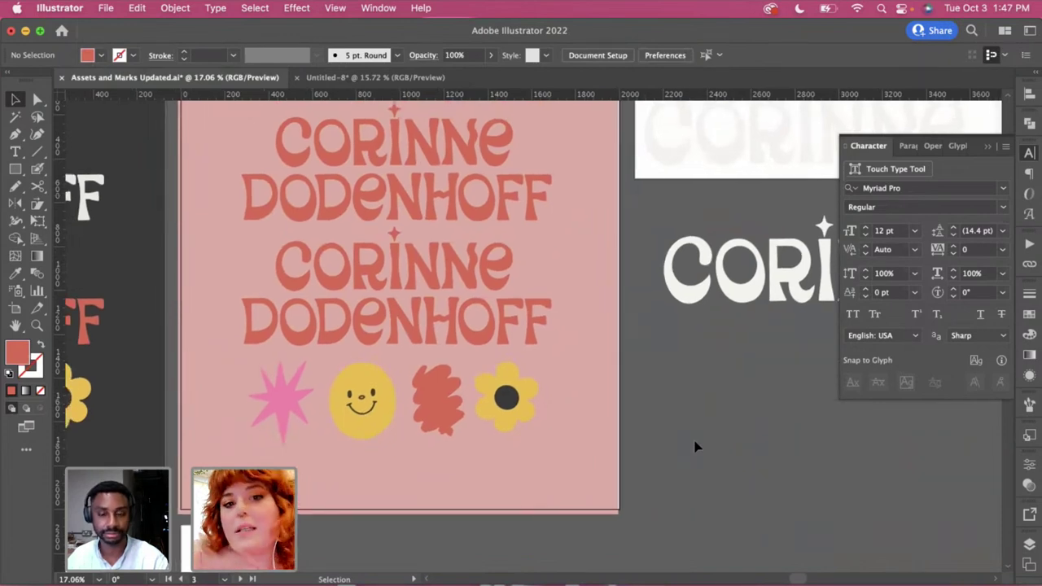
pyautogui.scroll(3, 696, 446)
pyautogui.hscroll(-3, 697, 446)
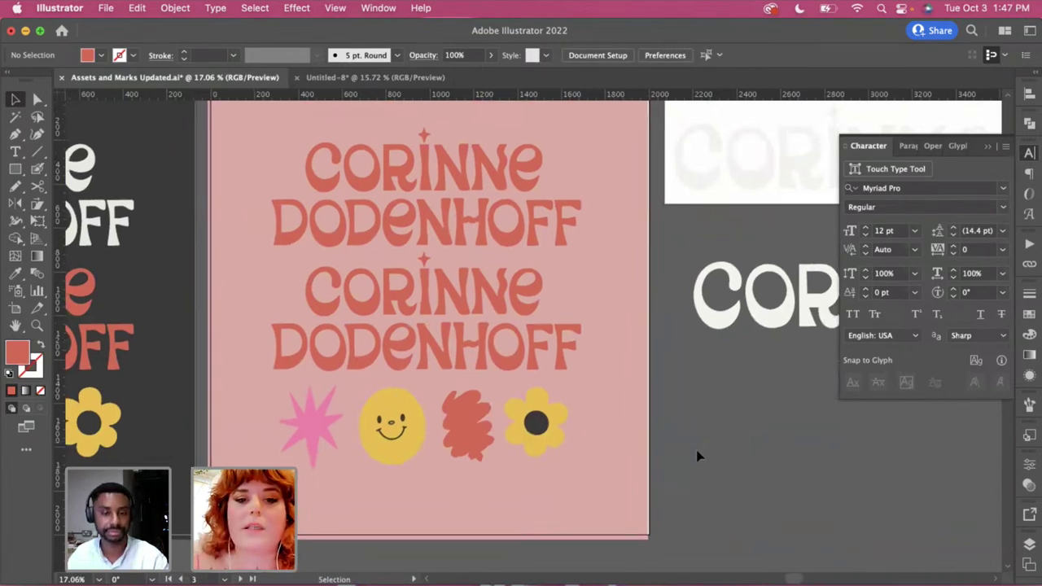
pyautogui.scroll(-1, 696, 457)
pyautogui.hscroll(5, 697, 456)
pyautogui.scroll(-1, 696, 456)
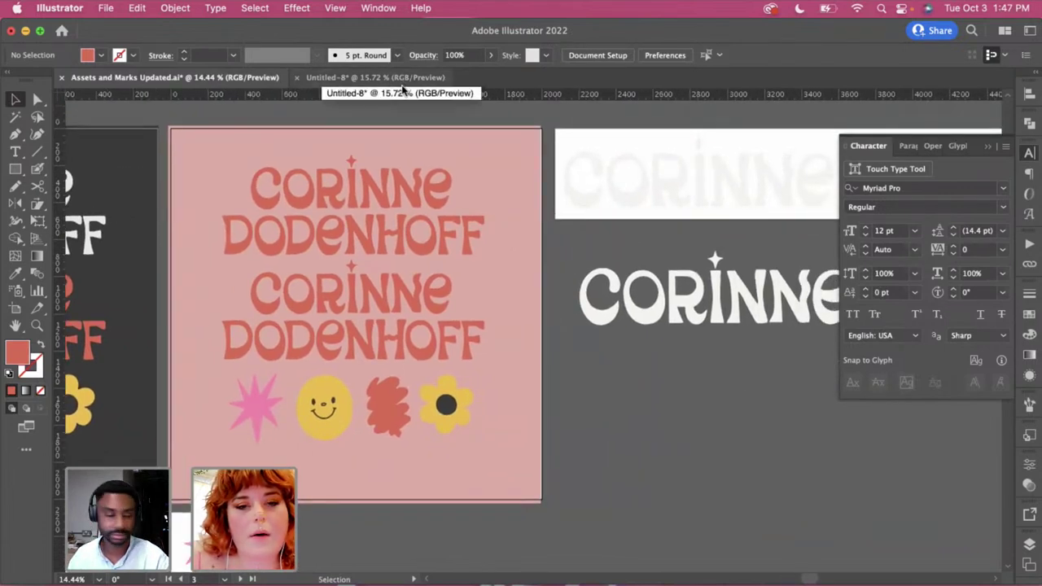
# Paste the lower name-and-icons group into Untitled-8, scaled down and moved beside the empty frames
pyautogui.click(508, 410)
pyautogui.press('super+shift+a')
pyautogui.click(240, 279)
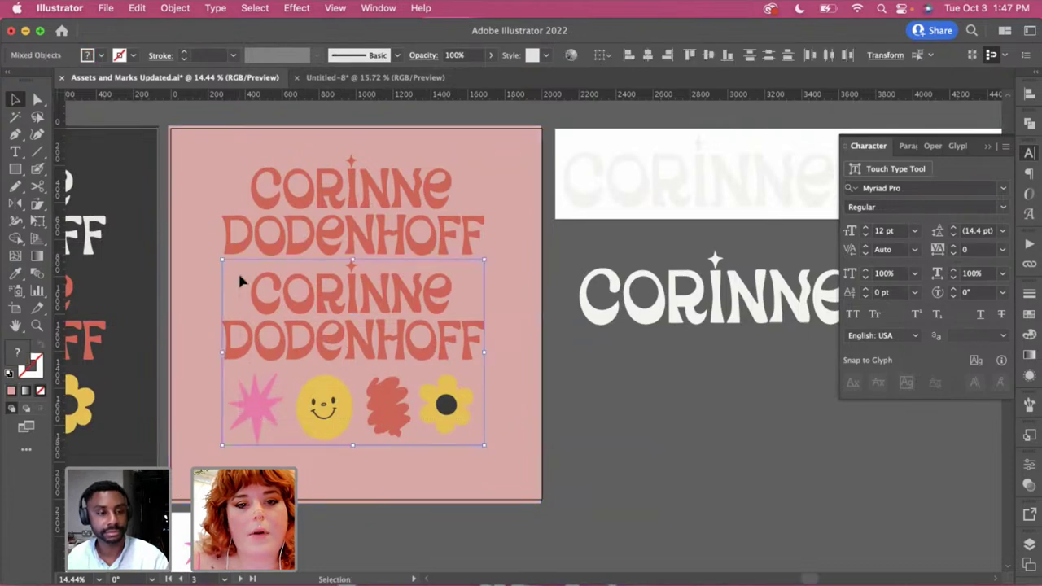
pyautogui.click(375, 77)
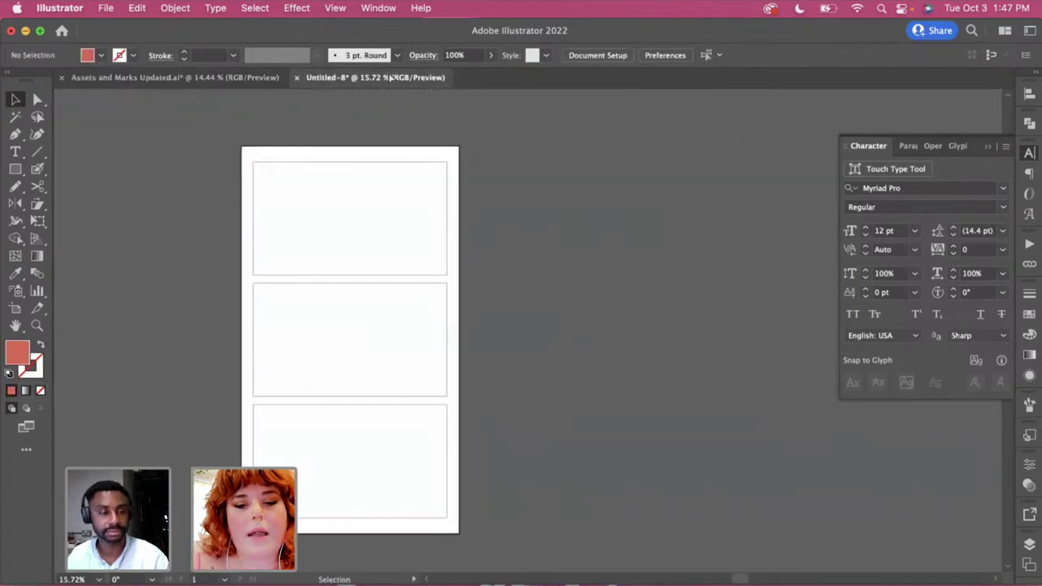
pyautogui.press('super+v')
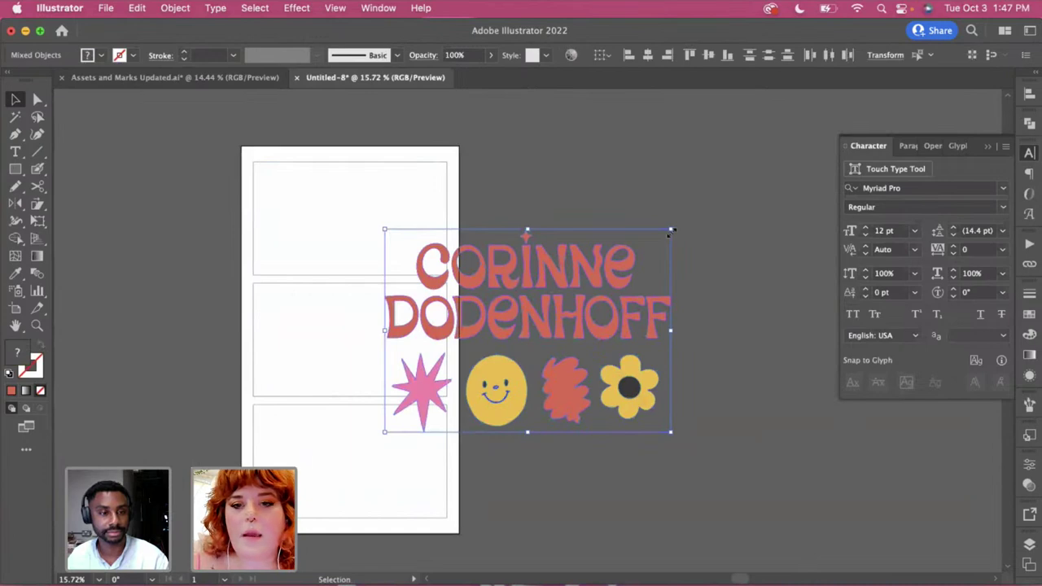
pyautogui.moveTo(671, 230); pyautogui.dragTo(555, 312)
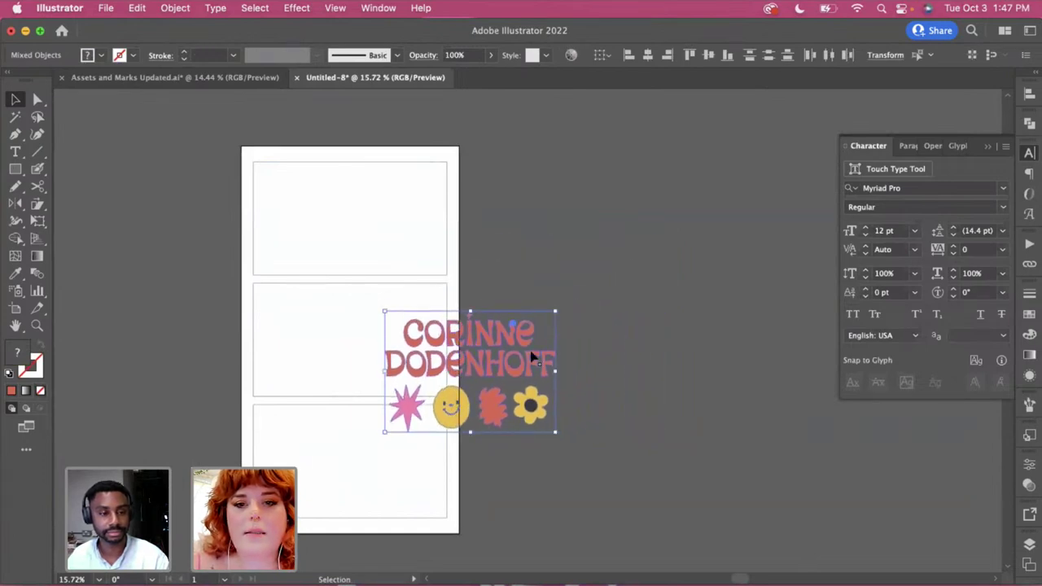
pyautogui.moveTo(516, 377); pyautogui.dragTo(615, 214)
pyautogui.click(577, 342)
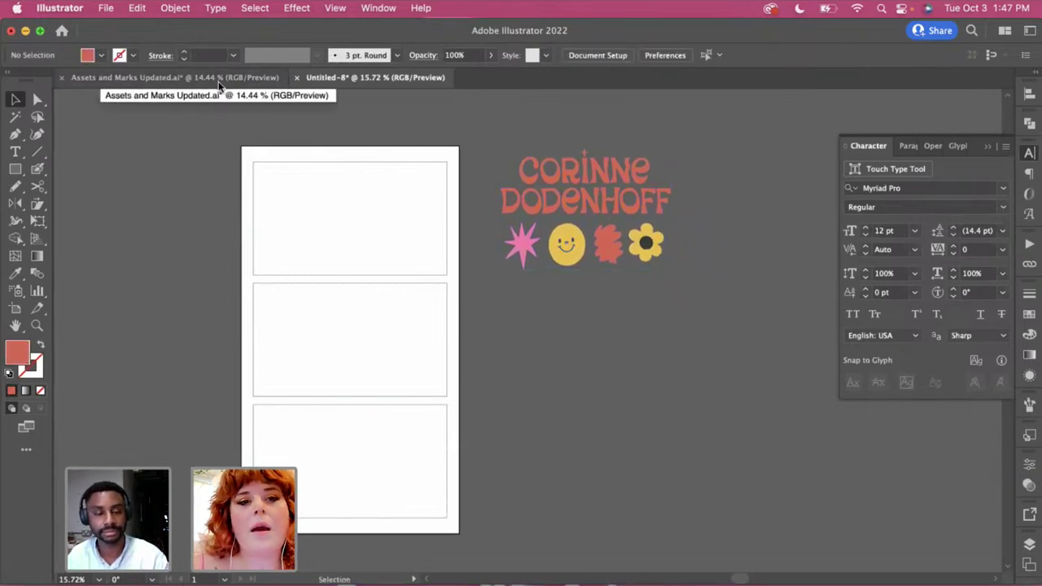
# In Assets and Marks Updated, float the Swatches panel and delete all the document's swatches
pyautogui.click(175, 77)
pyautogui.click(627, 340)
pyautogui.scroll(-6, 627, 340)
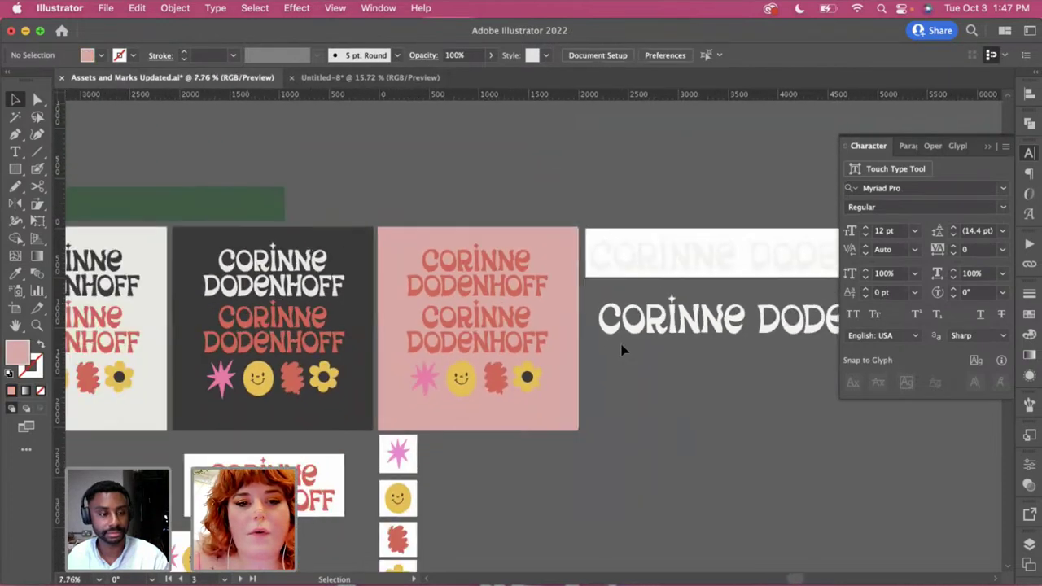
pyautogui.scroll(-3, 623, 350)
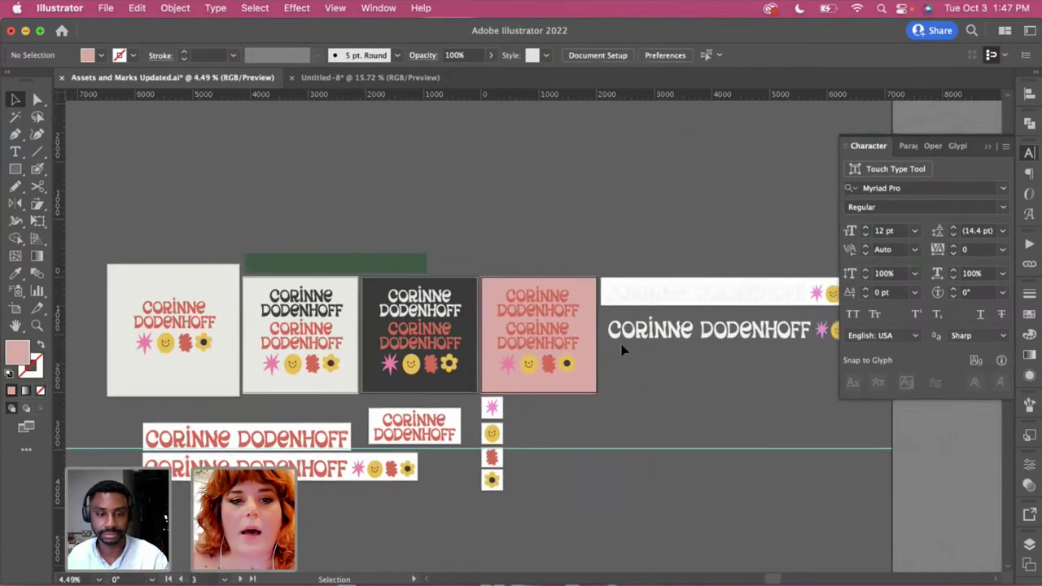
pyautogui.click(1030, 316)
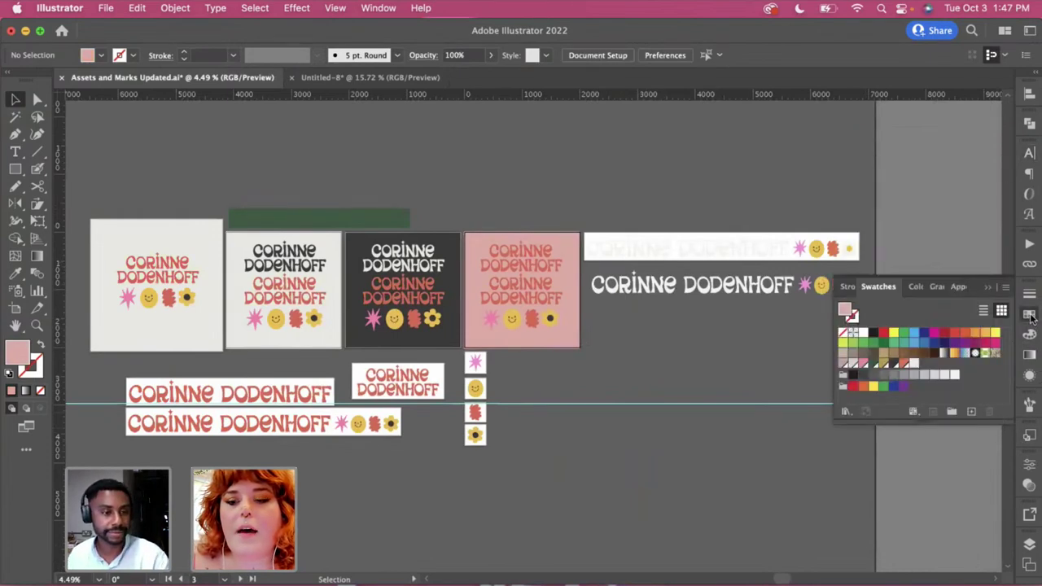
pyautogui.moveTo(1030, 317); pyautogui.dragTo(725, 408)
pyautogui.click(726, 408)
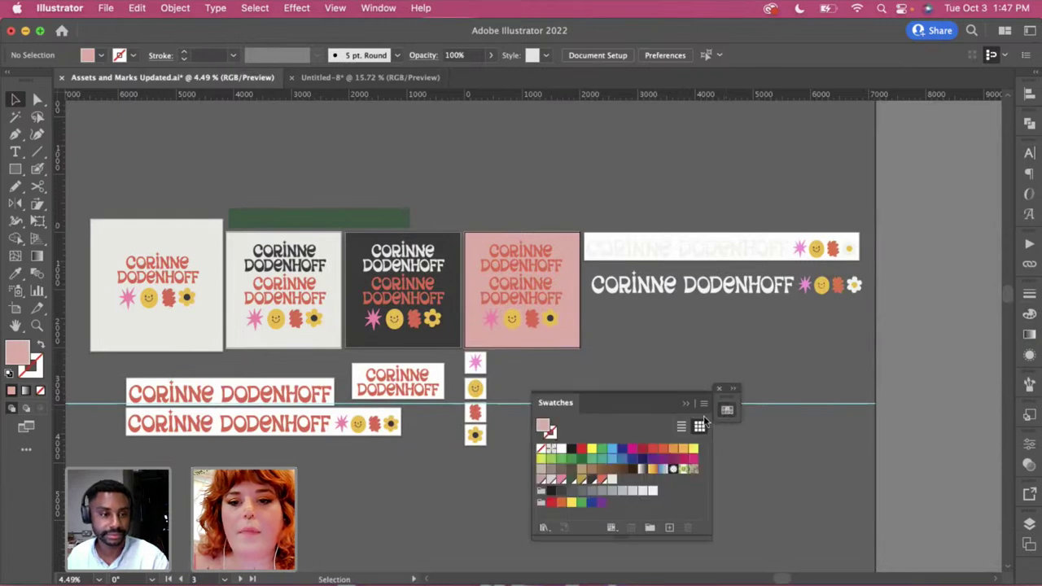
pyautogui.click(603, 504)
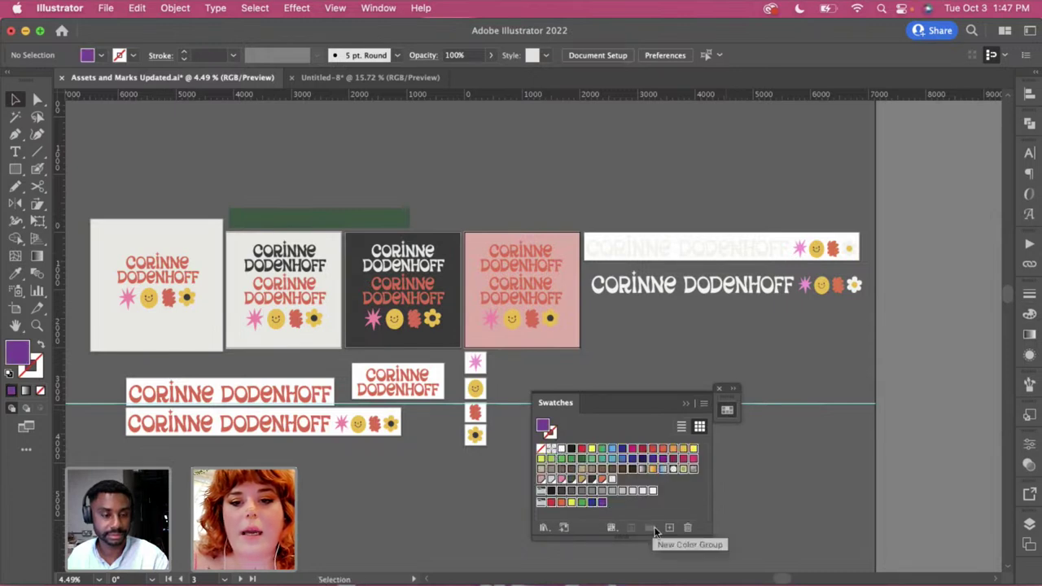
pyautogui.click(687, 528)
pyautogui.click(575, 334)
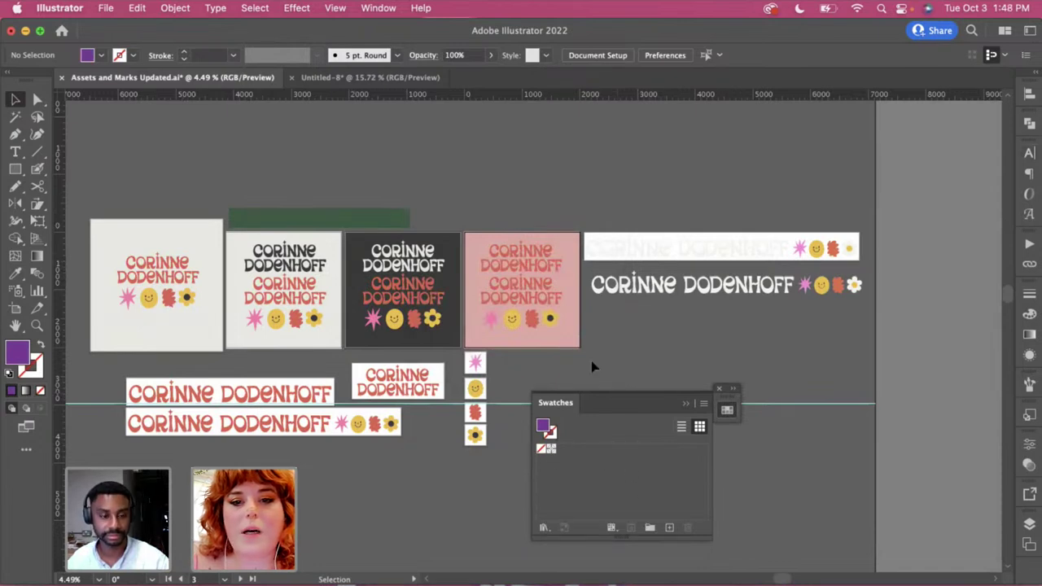
pyautogui.scroll(3, 561, 325)
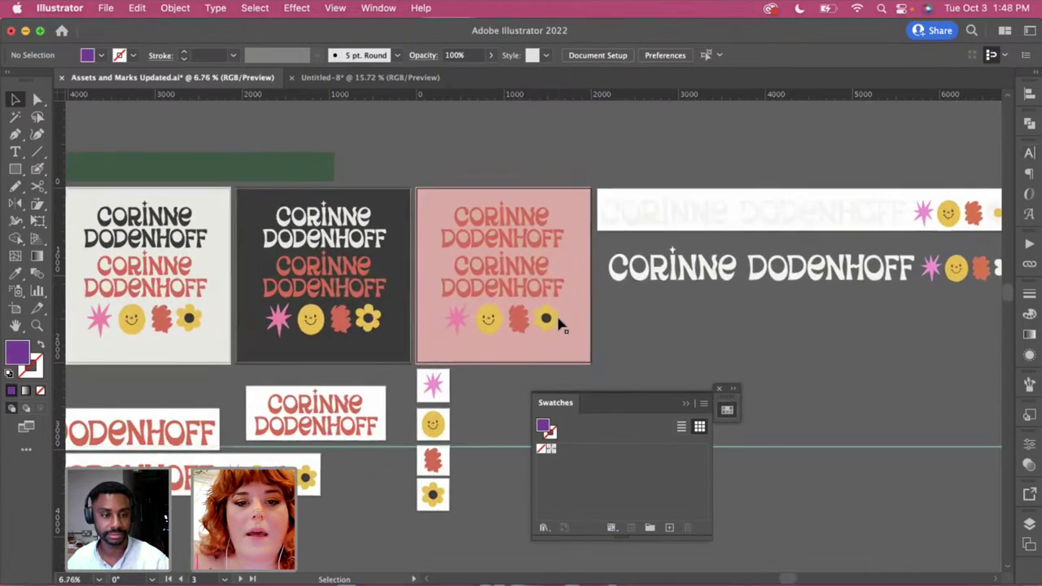
pyautogui.click(380, 323)
pyautogui.keyDown('shift'); pyautogui.click(338, 323); pyautogui.keyUp('shift')
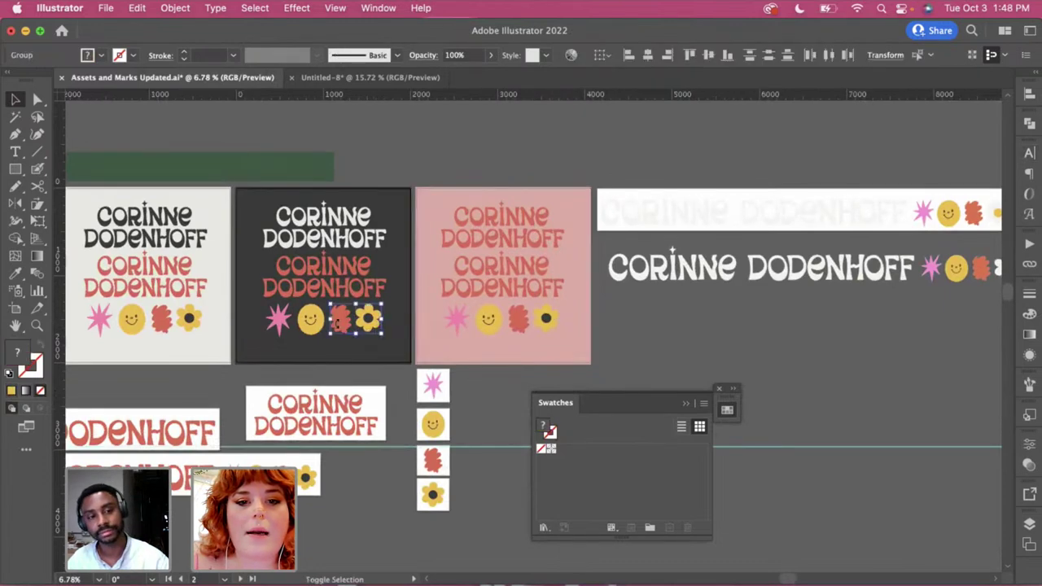
pyautogui.keyDown('shift'); pyautogui.click(325, 358); pyautogui.keyUp('shift')
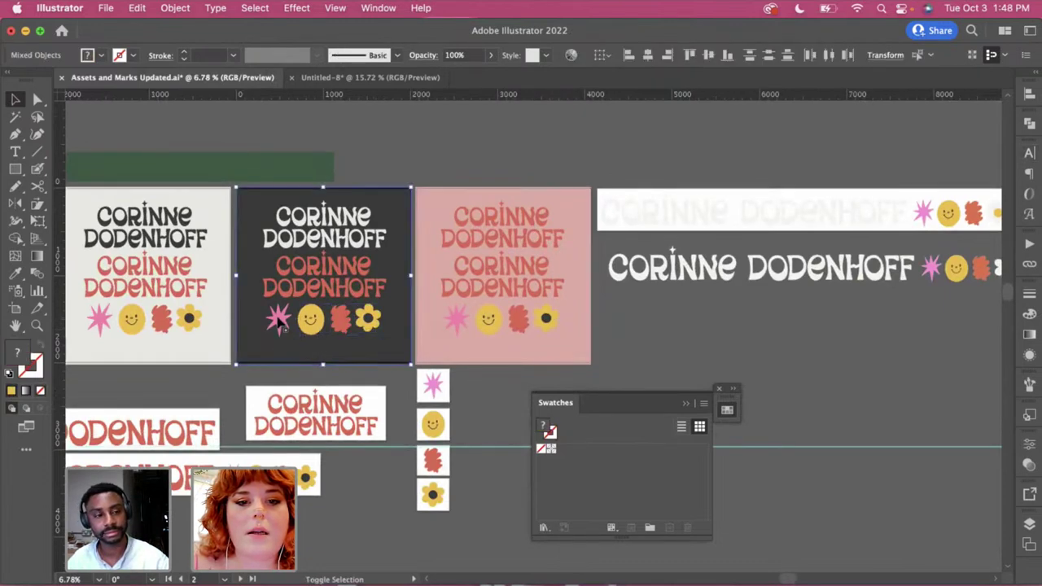
pyautogui.keyDown('shift'); pyautogui.click(215, 350); pyautogui.keyUp('shift')
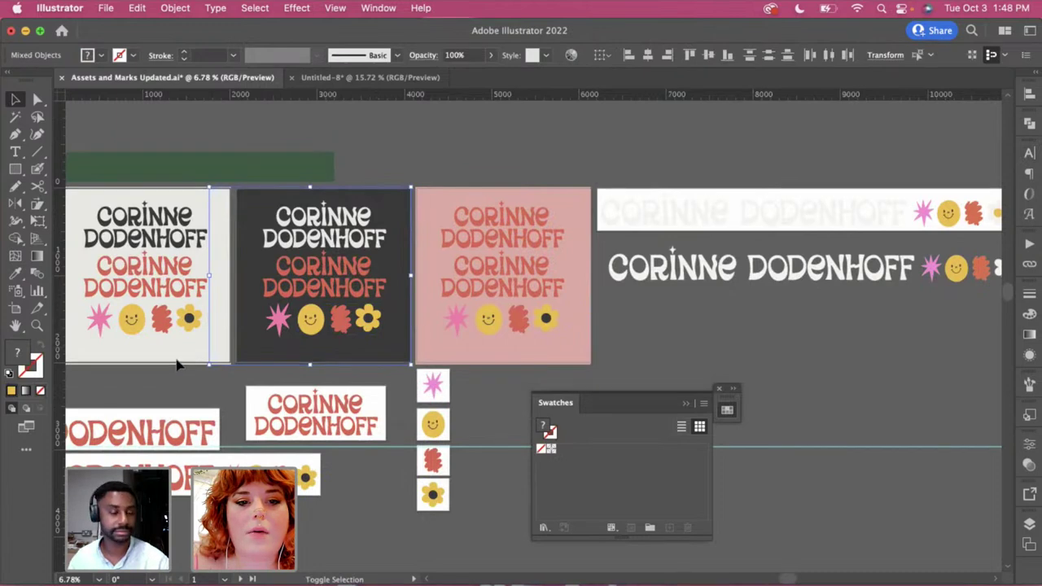
pyautogui.click(178, 365)
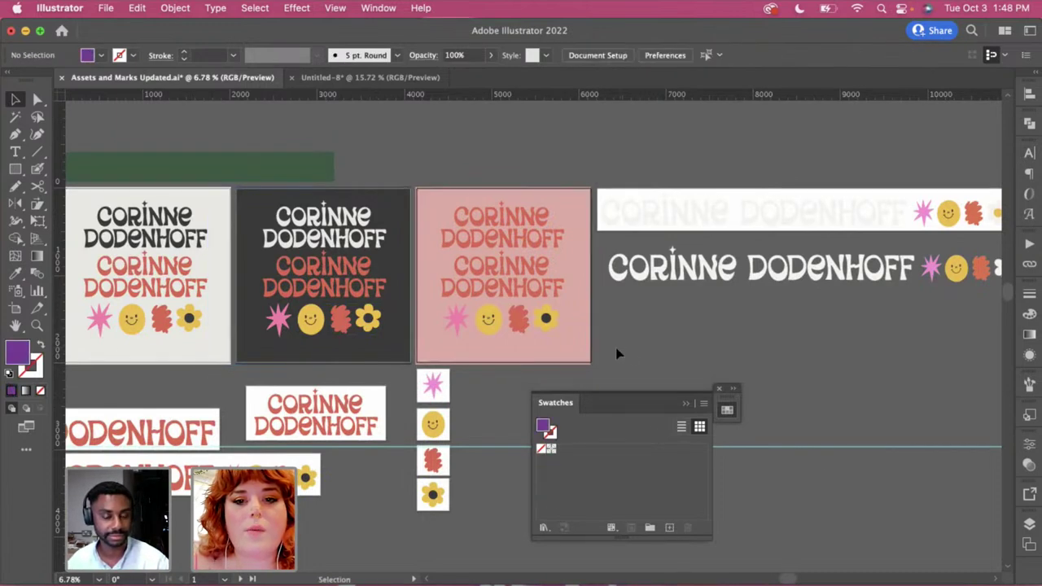
pyautogui.hscroll(2, 628, 355)
pyautogui.scroll(-1, 627, 355)
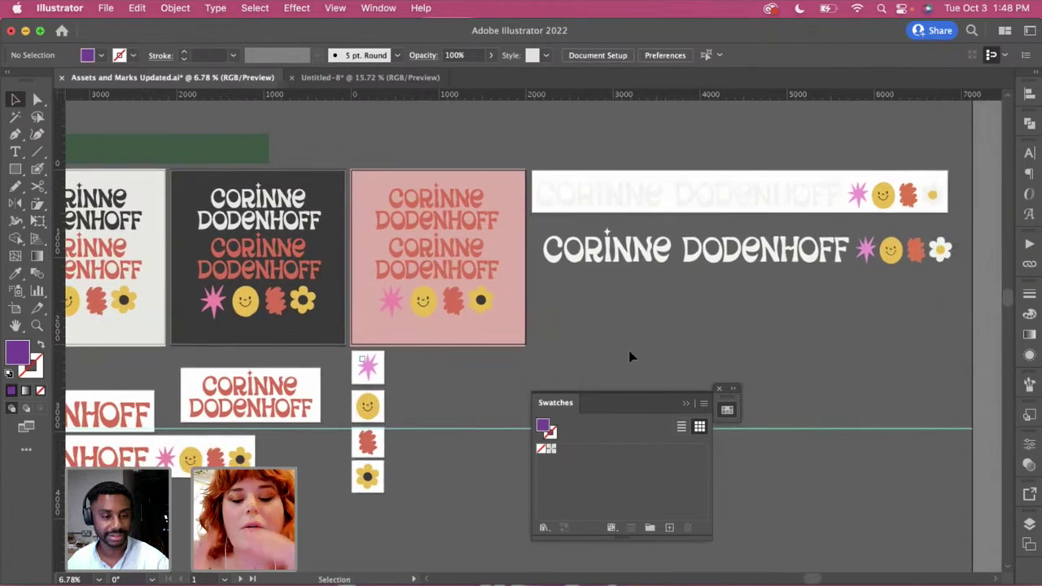
pyautogui.click(566, 259)
pyautogui.click(549, 310)
pyautogui.scroll(-1, 580, 318)
pyautogui.hscroll(1, 580, 317)
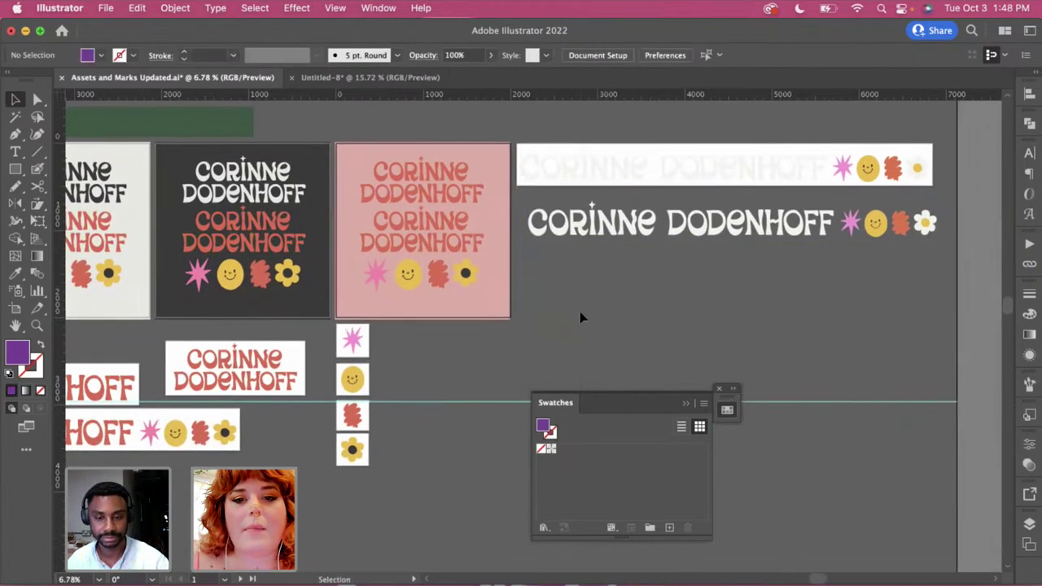
# Draw a purple square below the white name line
pyautogui.press('m')
pyautogui.rightClick(534, 273)
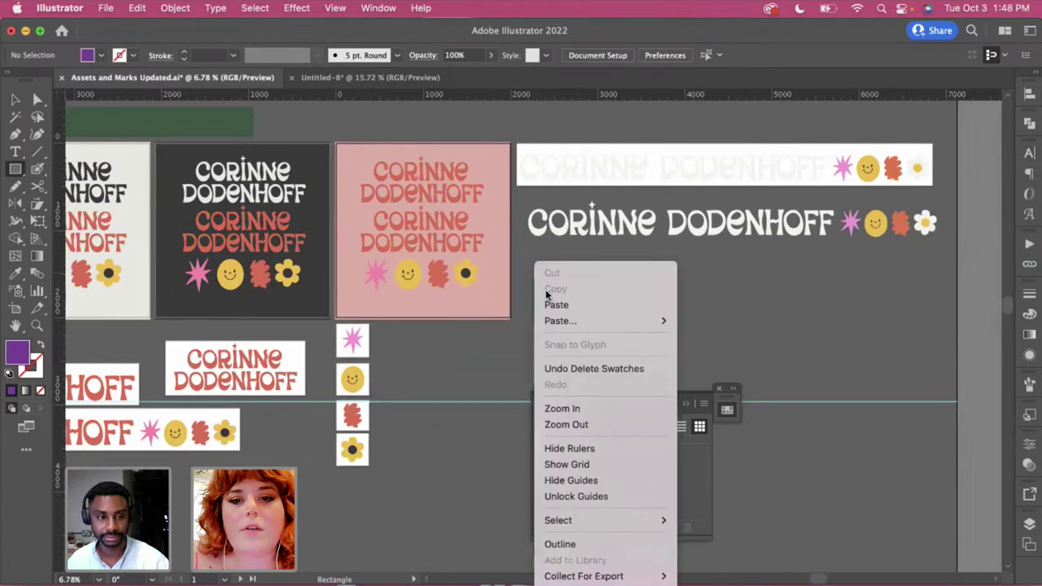
pyautogui.click(525, 261)
pyautogui.click(689, 380)
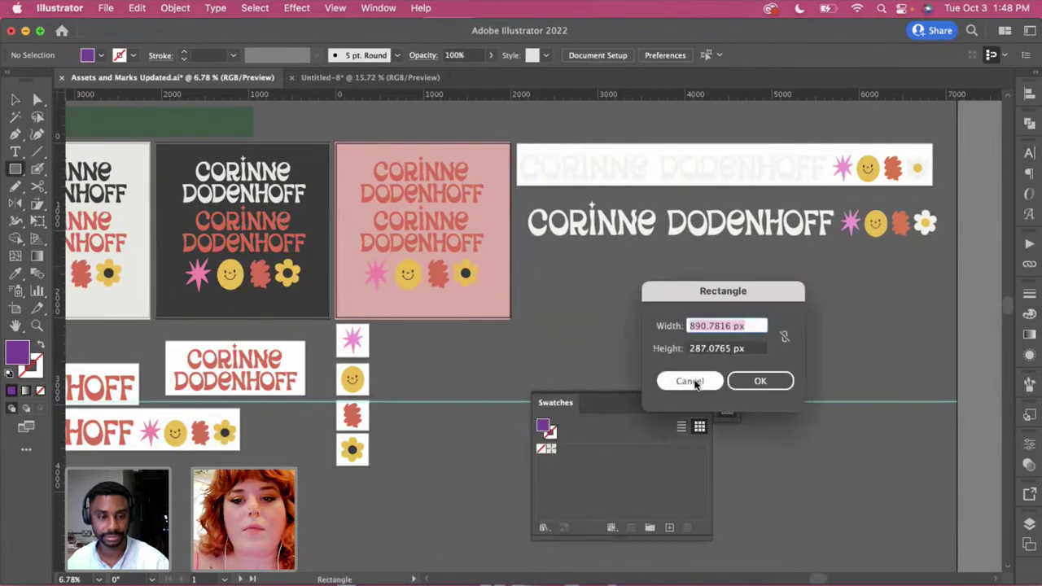
pyautogui.moveTo(528, 272); pyautogui.dragTo(601, 314)
# Duplicate the square into a row of six and select the first one
pyautogui.press('v')
pyautogui.press('super+d')
pyautogui.press('super+d')
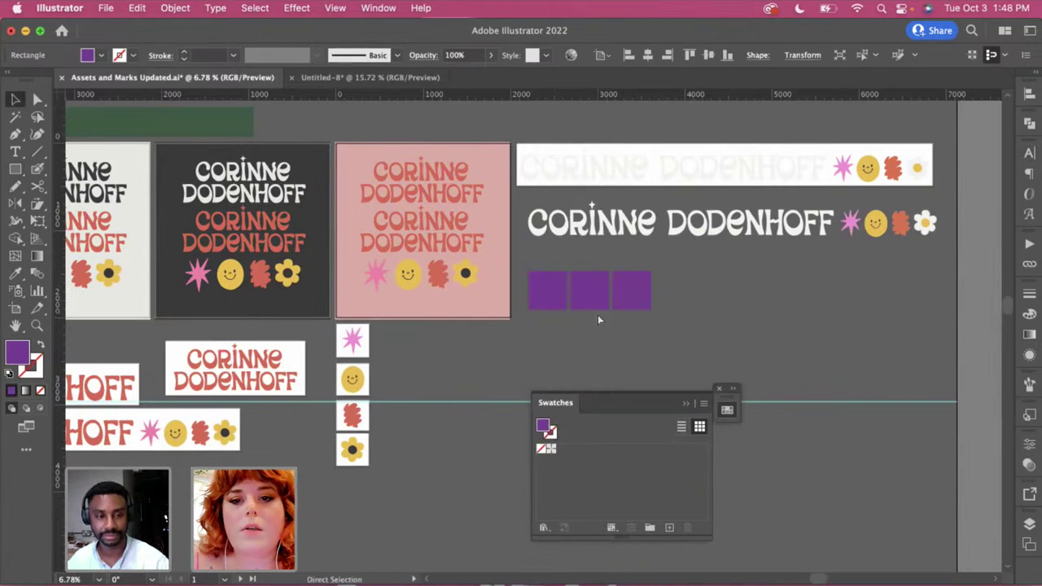
pyautogui.press('super+d')
pyautogui.press('super+d')
pyautogui.click(559, 345)
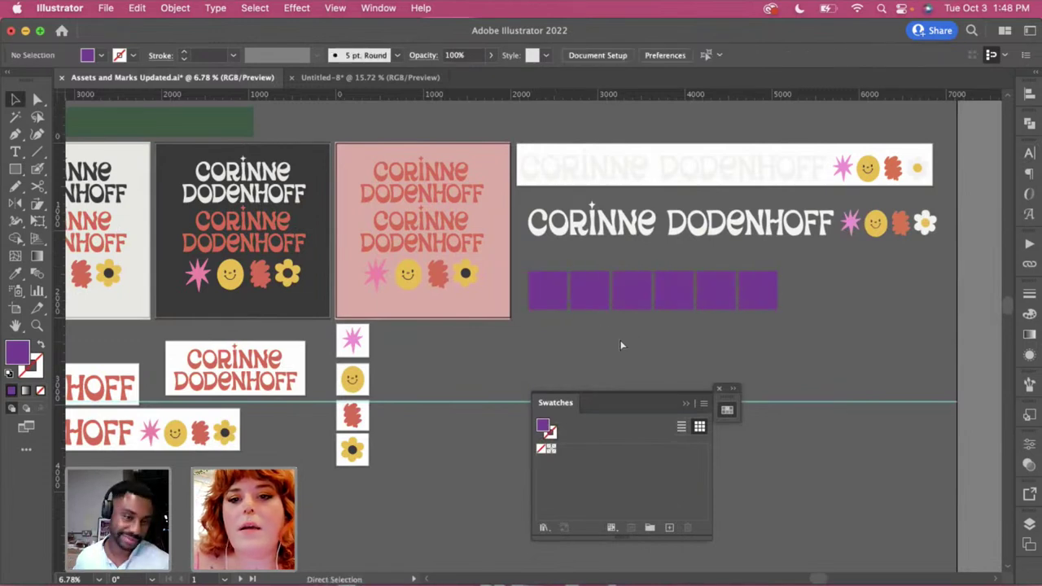
pyautogui.click(547, 302)
# Give the first two squares the star's pink and the smiley's yellow
pyautogui.press('i')
pyautogui.click(380, 276)
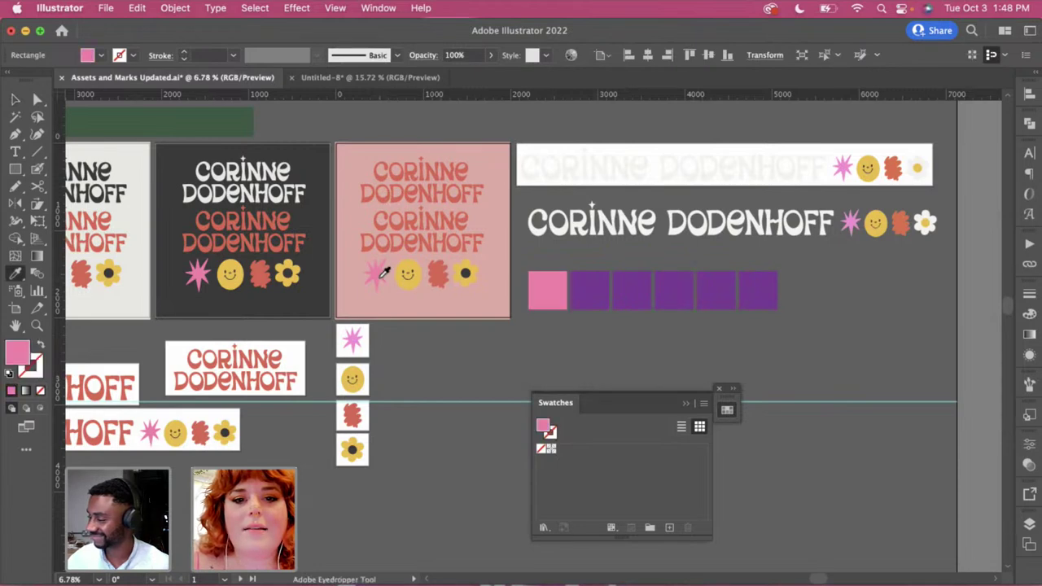
pyautogui.press('super+shift+a')
pyautogui.keyDown('super'); pyautogui.click(549, 291); pyautogui.keyUp('super')
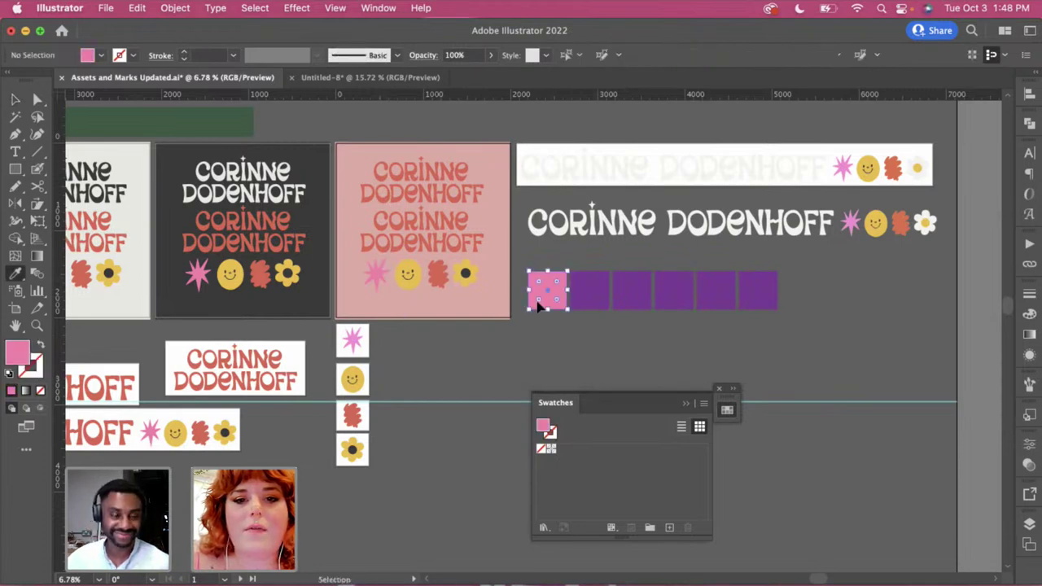
pyautogui.click(355, 339)
pyautogui.press('super+shift+a')
pyautogui.keyDown('super'); pyautogui.click(592, 306); pyautogui.keyUp('super')
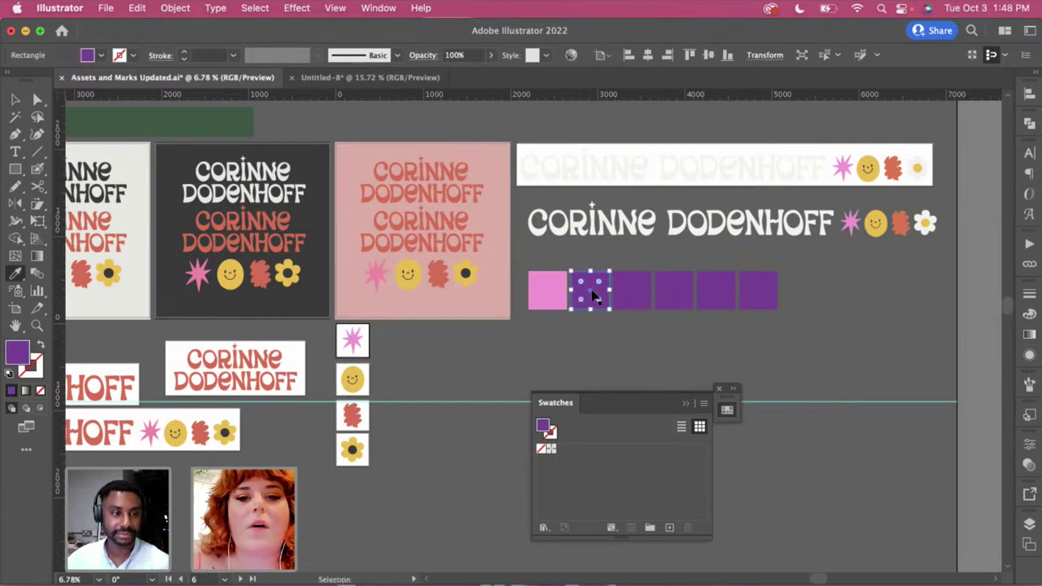
pyautogui.click(361, 378)
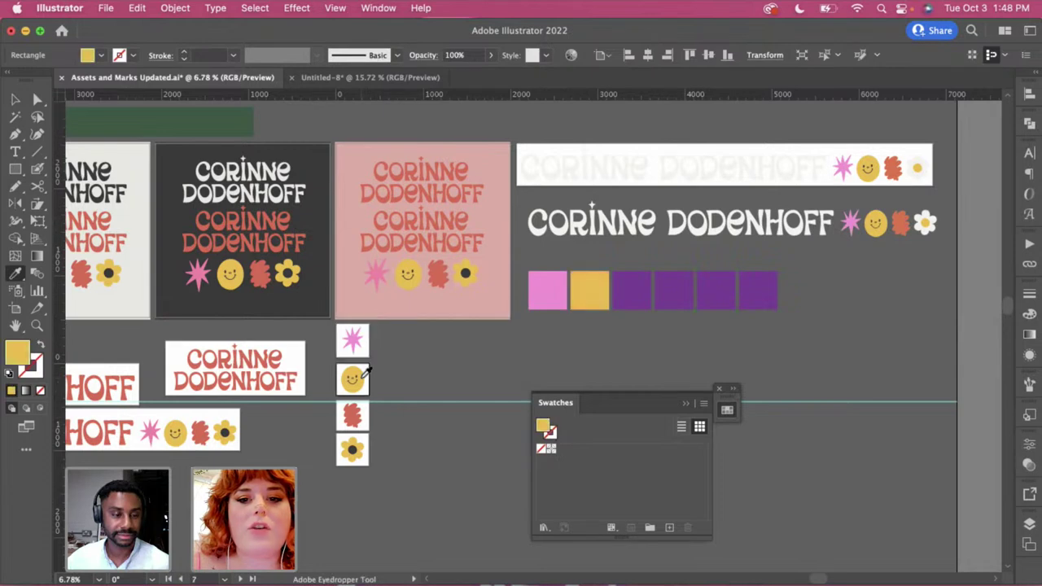
# Sample the blob's red, flower centre's charcoal and lettering's white onto squares three to five
pyautogui.keyDown('super'); pyautogui.click(633, 290); pyautogui.keyUp('super')
pyautogui.click(352, 415)
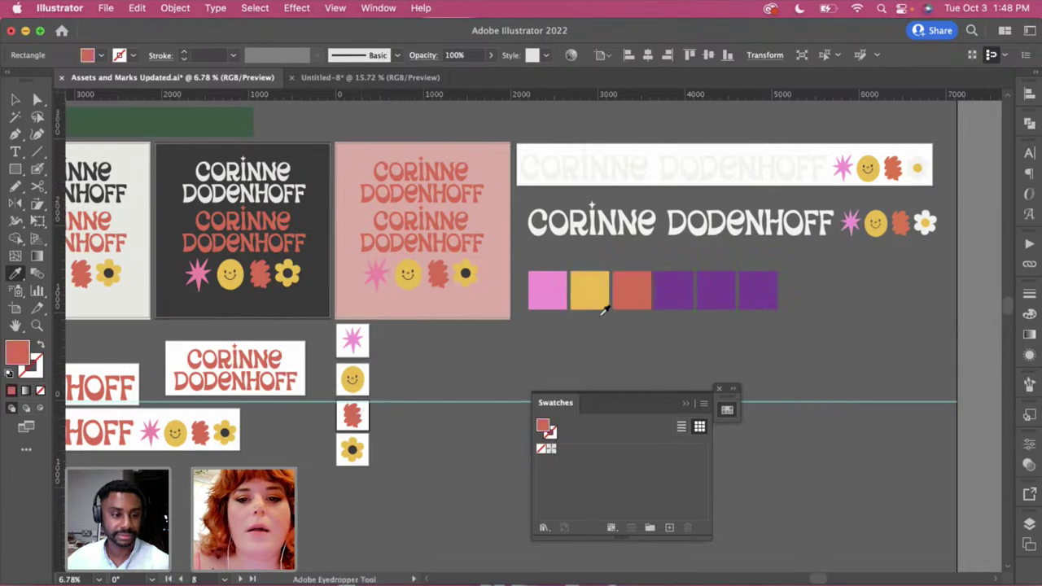
pyautogui.keyDown('super'); pyautogui.click(666, 308); pyautogui.keyUp('super')
pyautogui.click(353, 448)
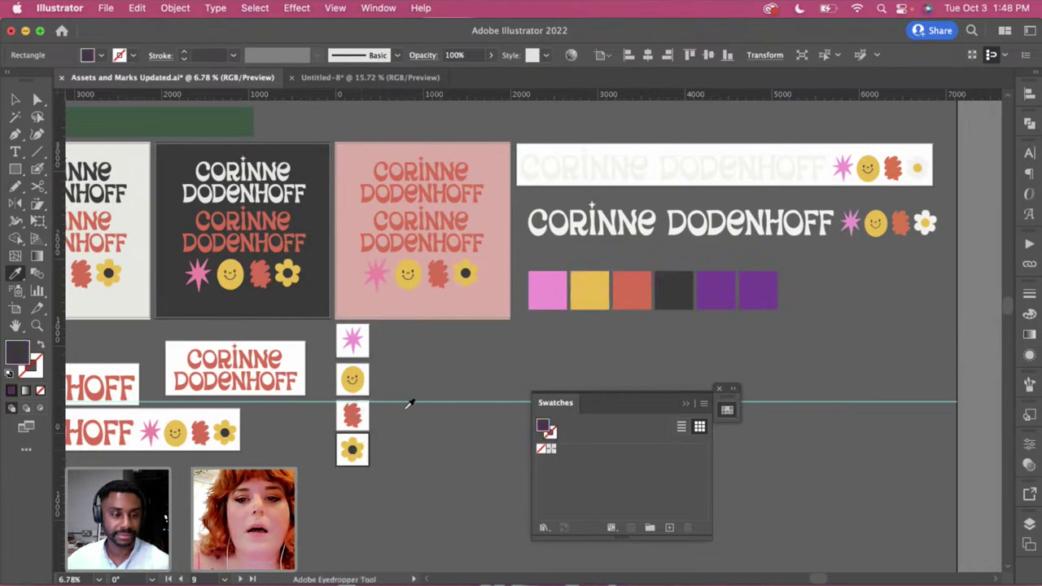
pyautogui.keyDown('super'); pyautogui.click(716, 298); pyautogui.keyUp('super')
pyautogui.click(705, 226)
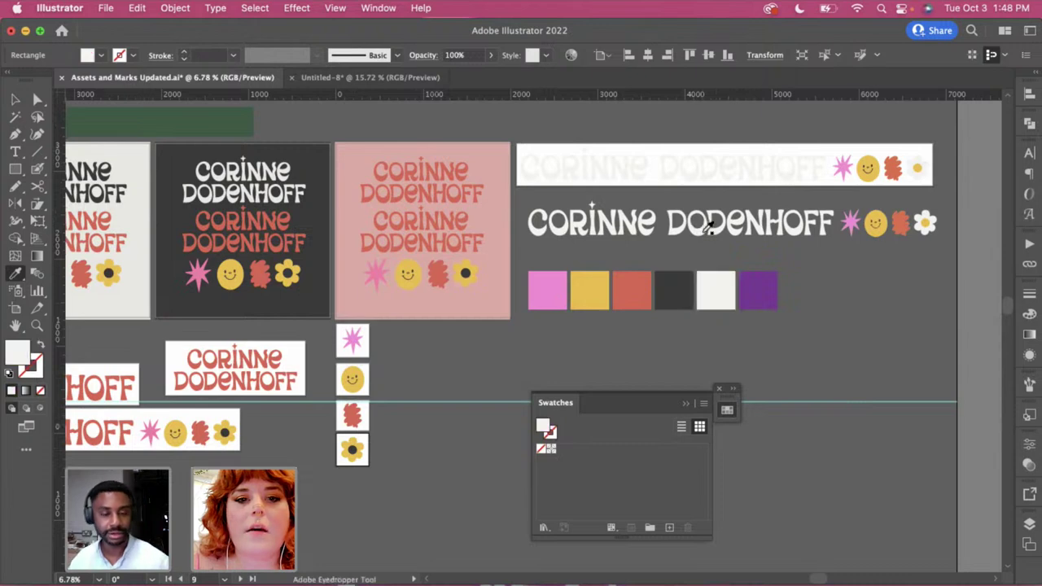
pyautogui.keyDown('super'); pyautogui.click(680, 371); pyautogui.keyUp('super')
# Delete the leftover sixth purple square
pyautogui.hscroll(-1, 679, 356)
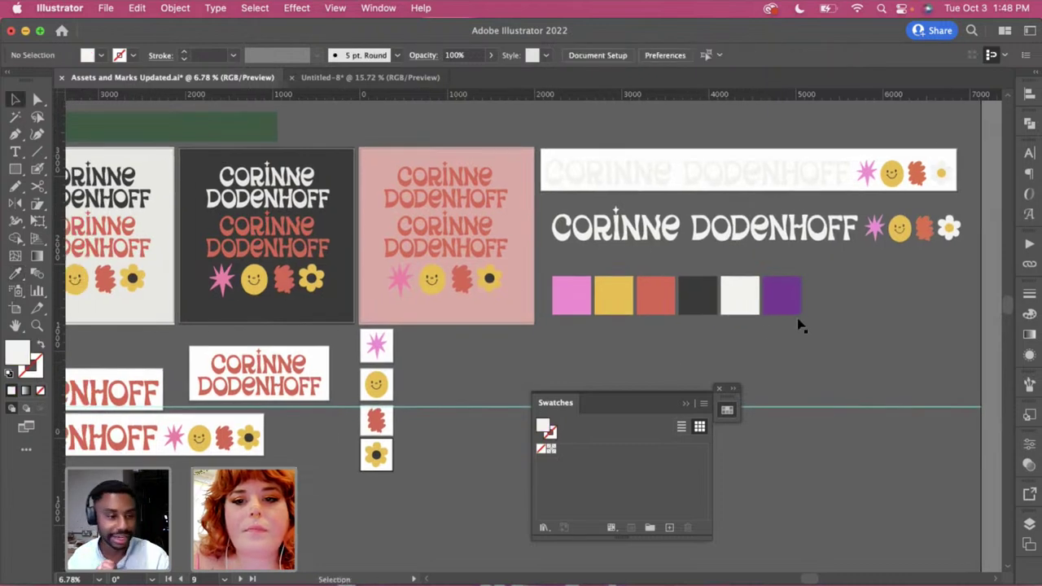
pyautogui.keyDown('super'); pyautogui.click(786, 313); pyautogui.keyUp('super')
pyautogui.press('Delete')
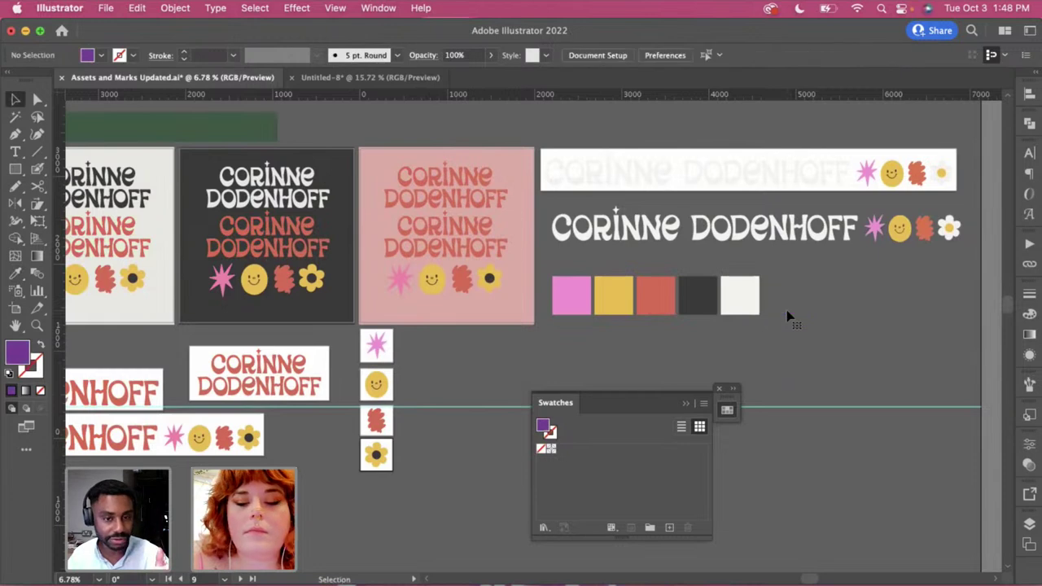
pyautogui.hscroll(-1, 789, 318)
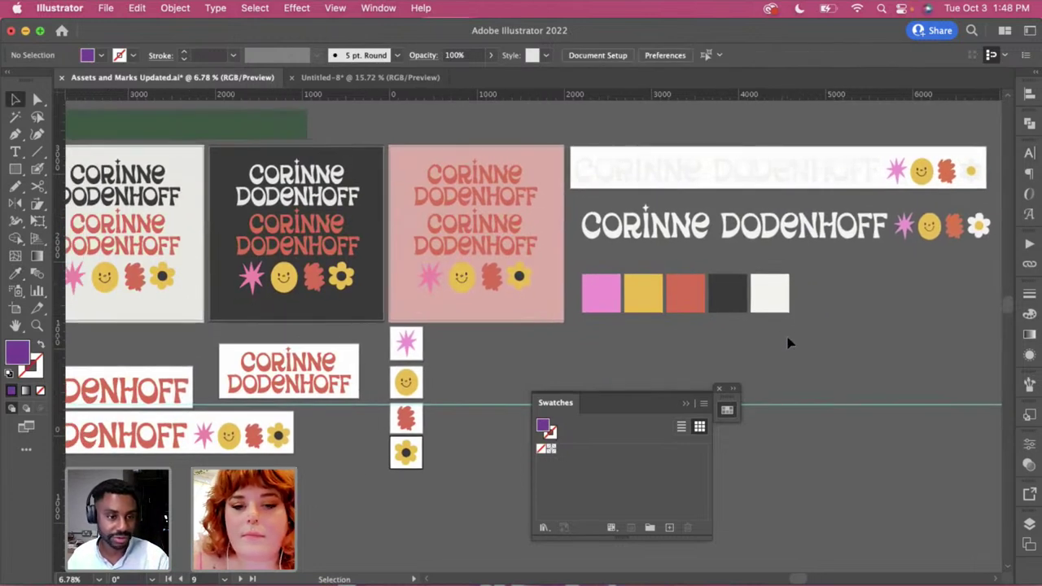
# Select the pink, yellow, coral, charcoal and cream squares together
pyautogui.click(601, 287)
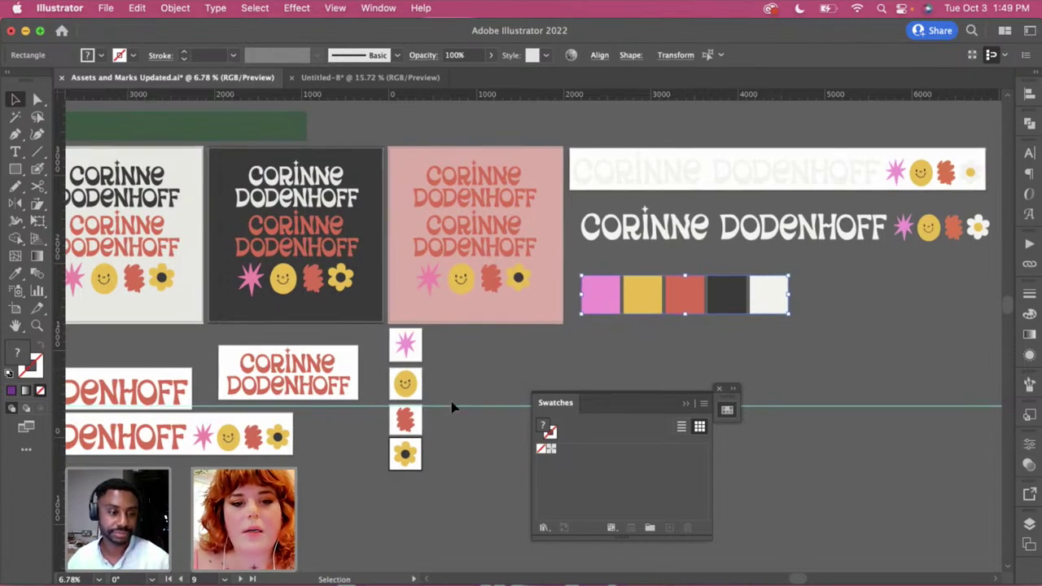
pyautogui.hscroll(-3, 452, 407)
pyautogui.hscroll(-7, 391, 505)
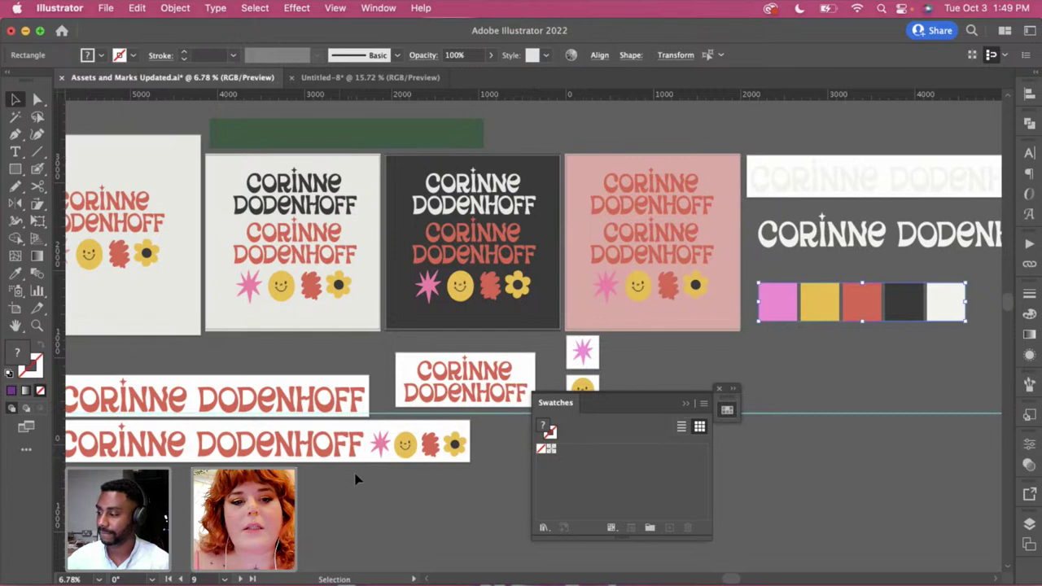
pyautogui.hscroll(-3, 195, 346)
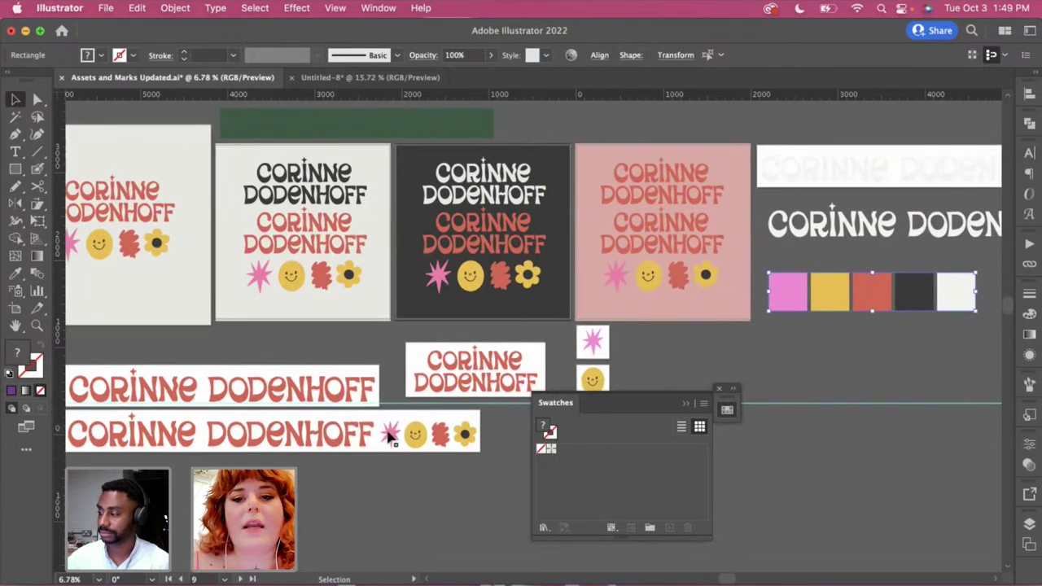
pyautogui.hscroll(3, 390, 437)
pyautogui.scroll(-2, 390, 438)
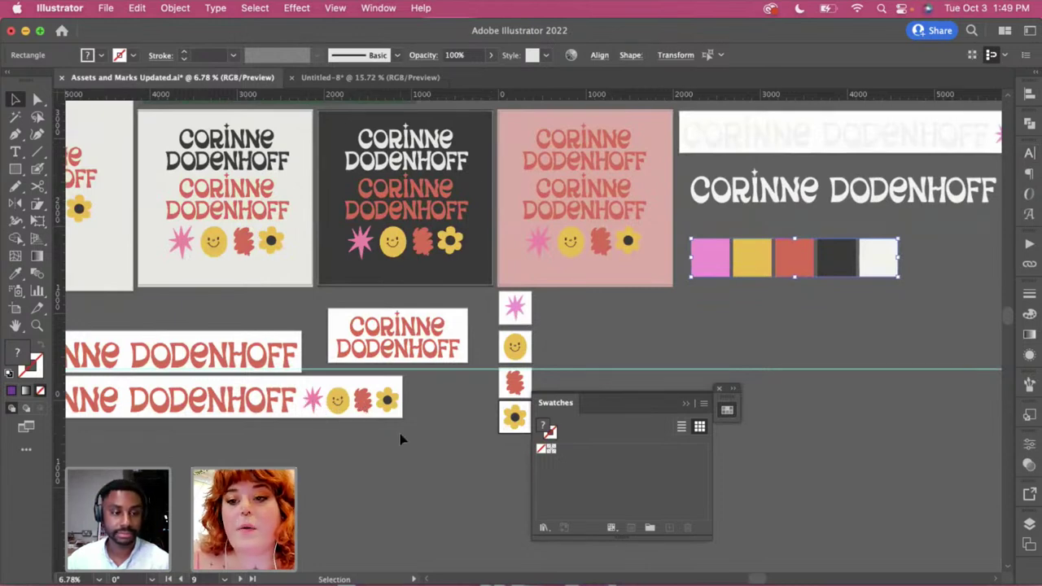
pyautogui.hscroll(3, 472, 446)
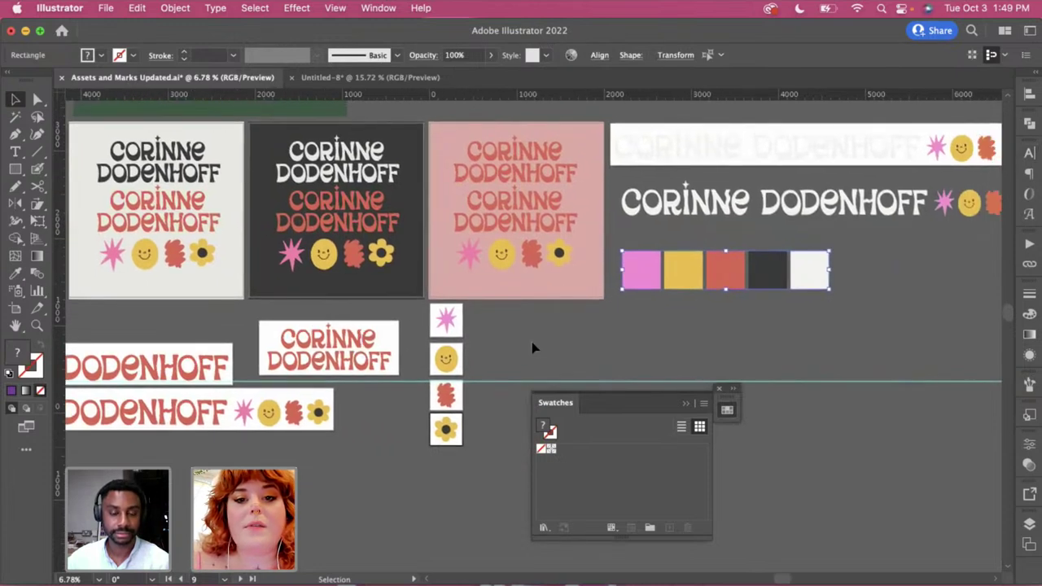
pyautogui.scroll(2, 533, 349)
pyautogui.hscroll(2, 533, 348)
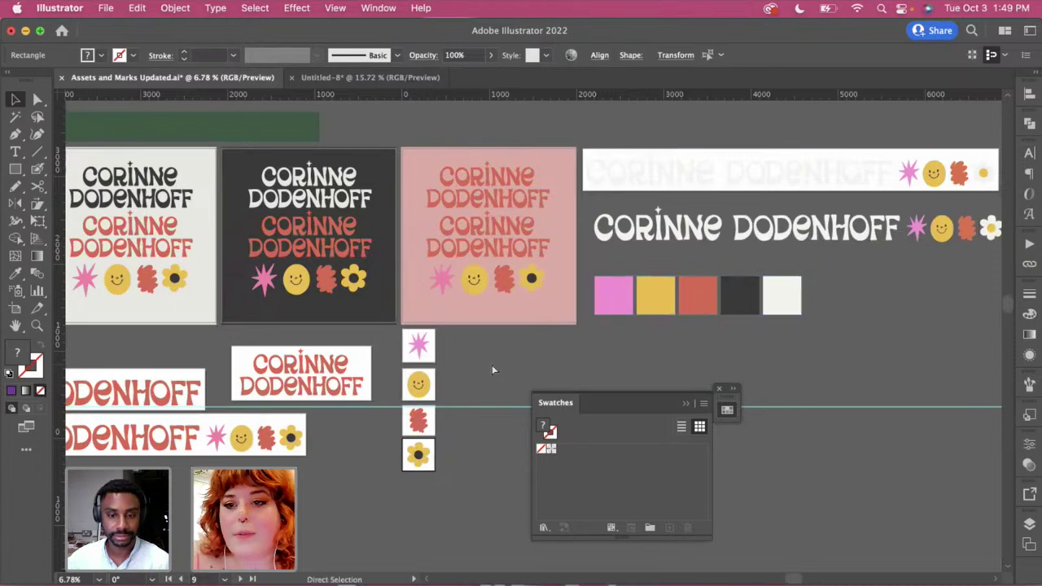
pyautogui.hscroll(2, 492, 370)
pyautogui.scroll(1, 492, 370)
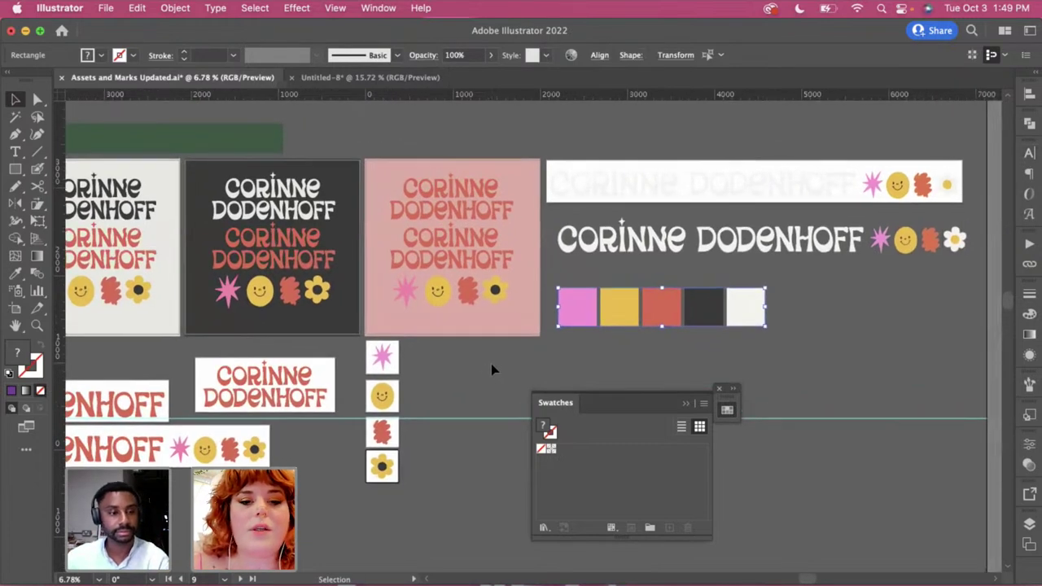
pyautogui.scroll(2, 492, 370)
pyautogui.hscroll(1, 492, 369)
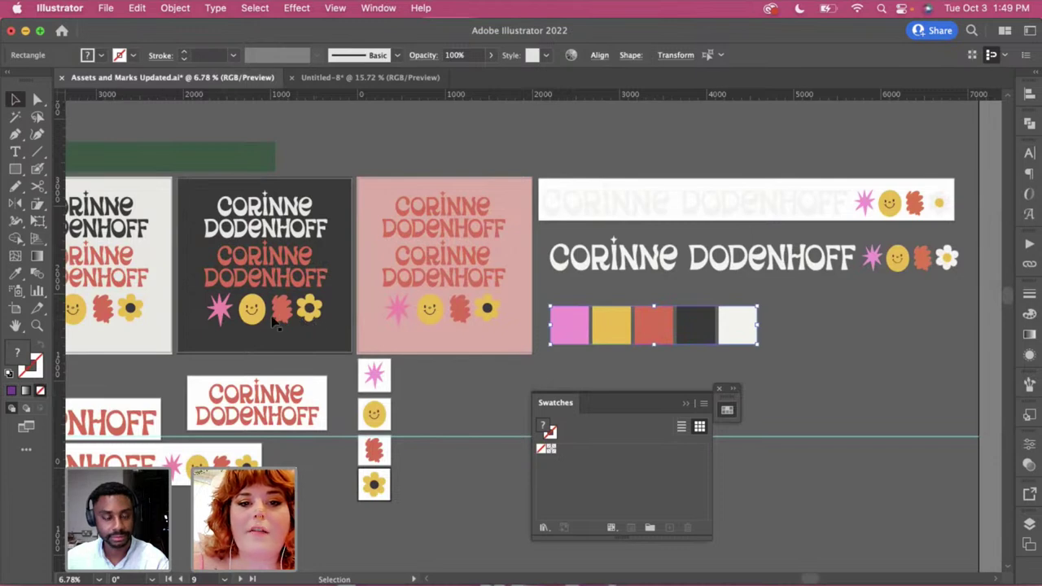
pyautogui.click(461, 402)
pyautogui.hscroll(1, 461, 402)
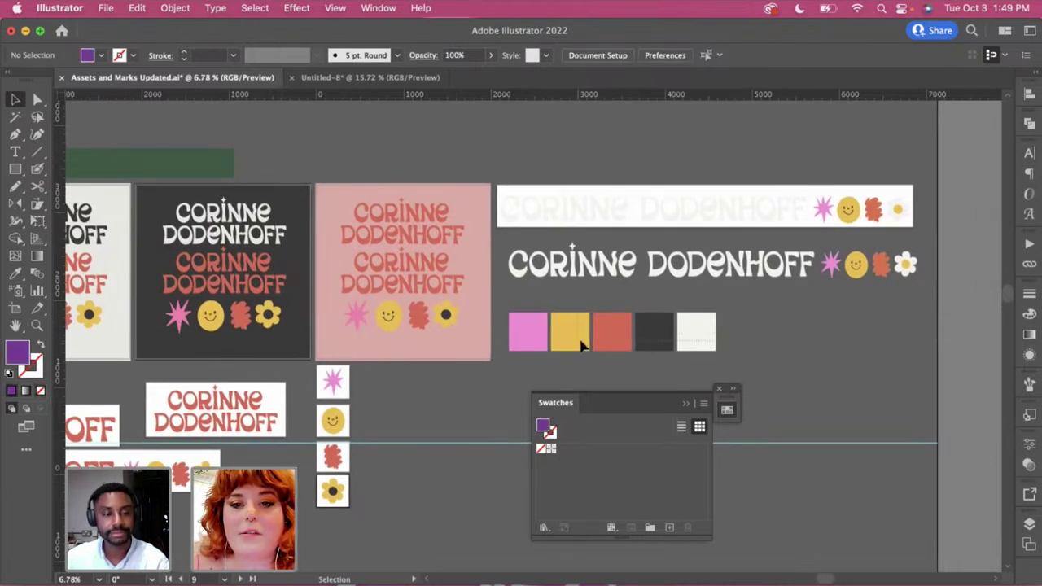
pyautogui.click(539, 348)
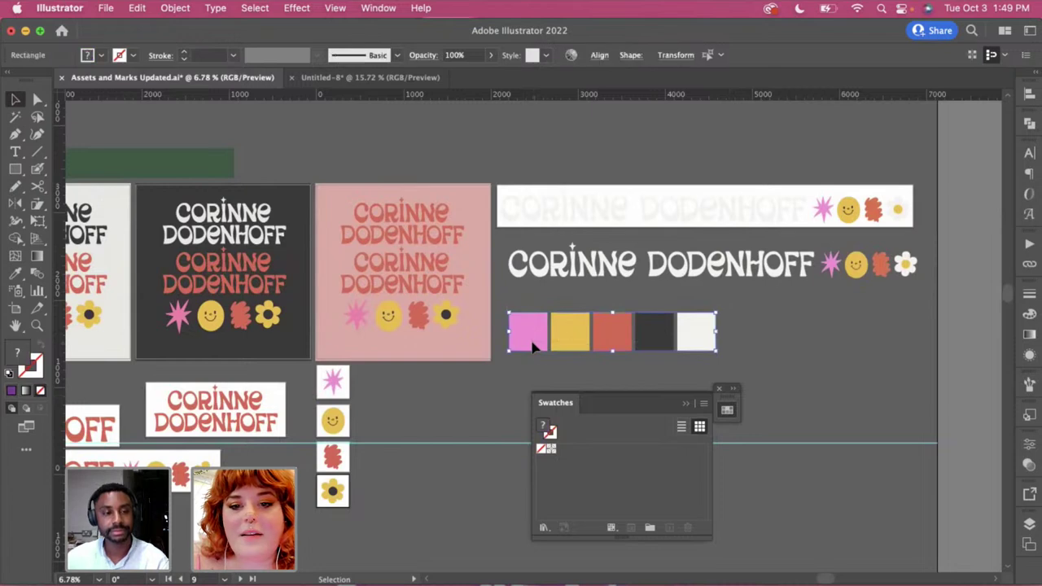
# Find Save Swatch Library as ASE in the Swatches panel menu
pyautogui.click(705, 406)
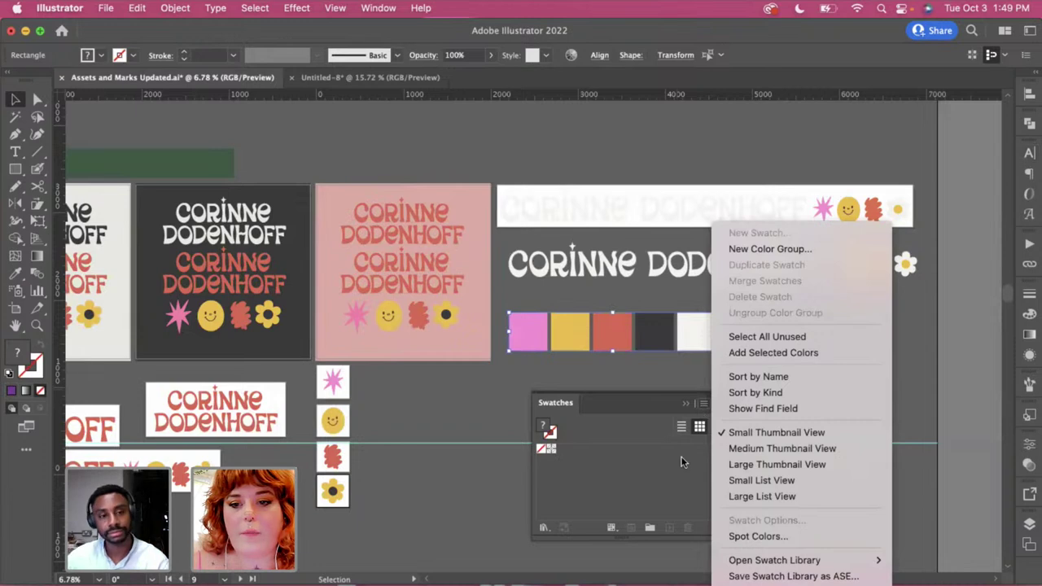
pyautogui.click(652, 463)
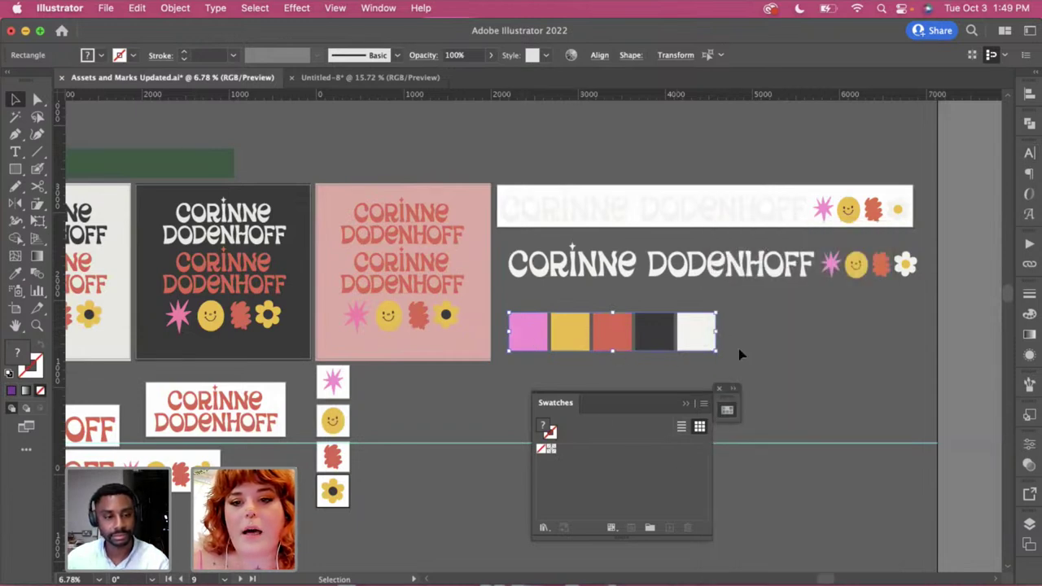
pyautogui.click(703, 407)
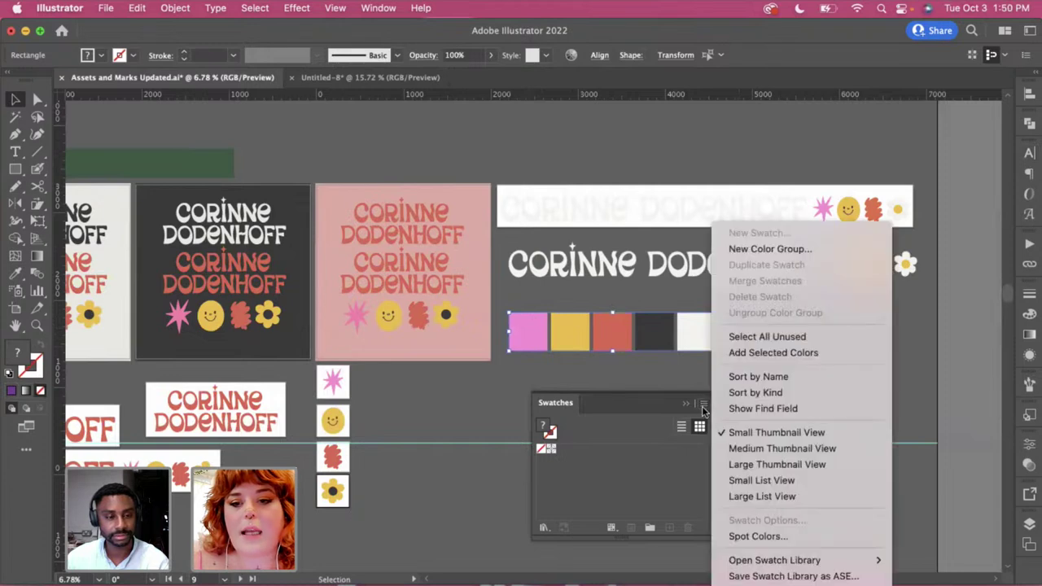
pyautogui.moveTo(747, 570)
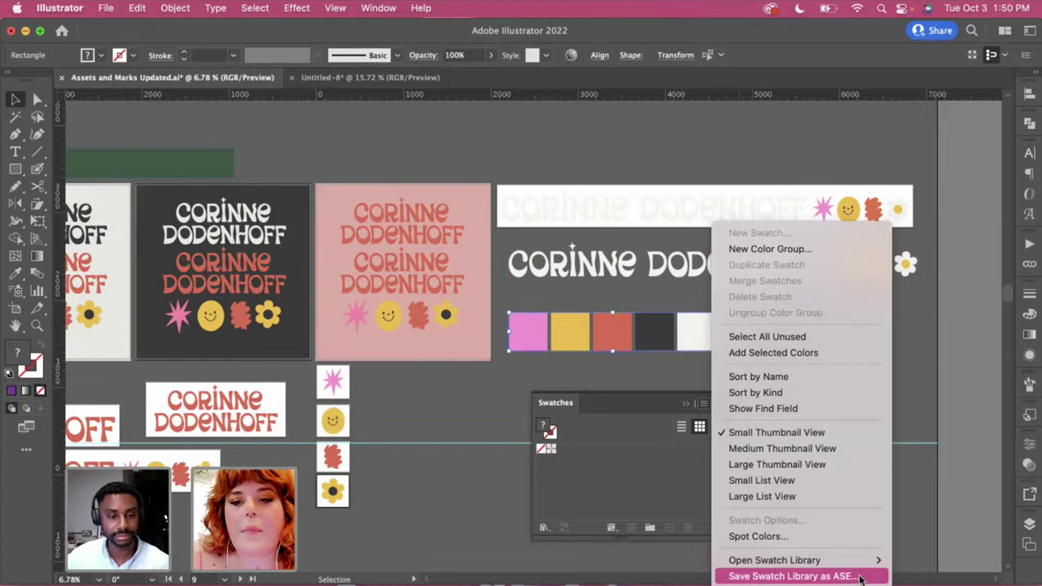
pyautogui.click(638, 491)
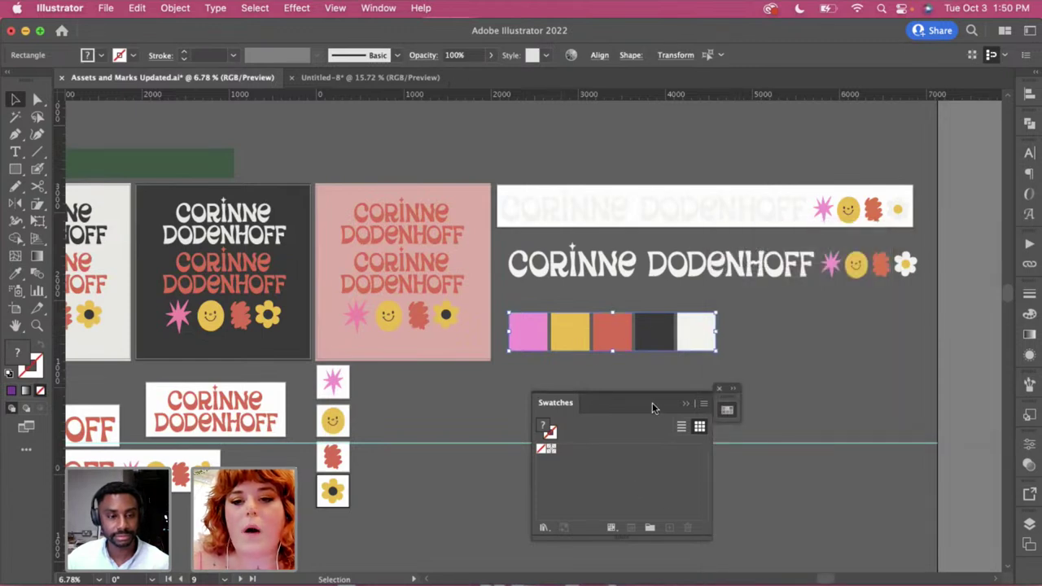
pyautogui.click(705, 403)
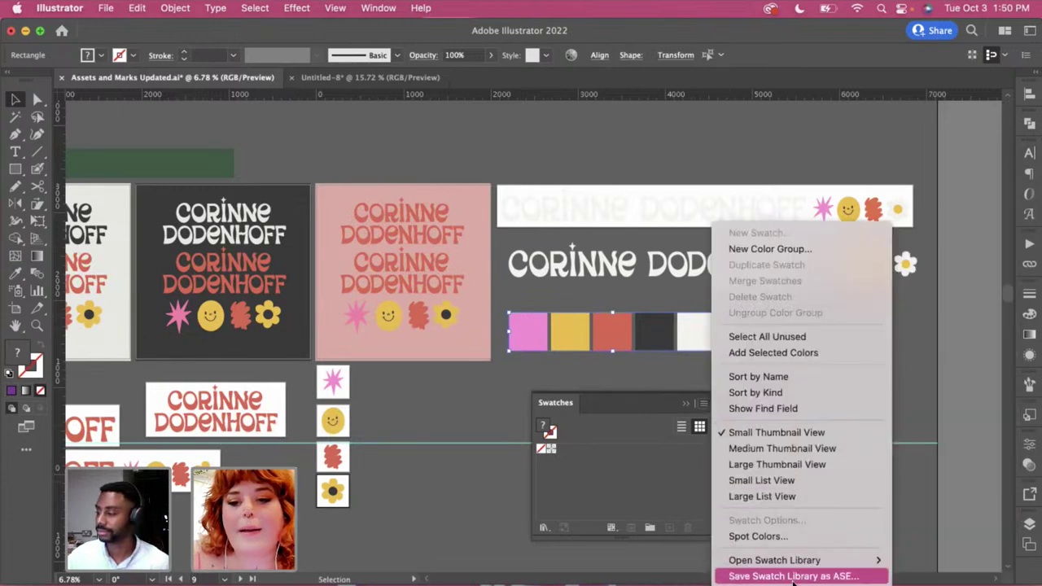
# Save the swatches as ASE library 'UpdatedColorPalette' and accept the compatibility warning
pyautogui.click(751, 577)
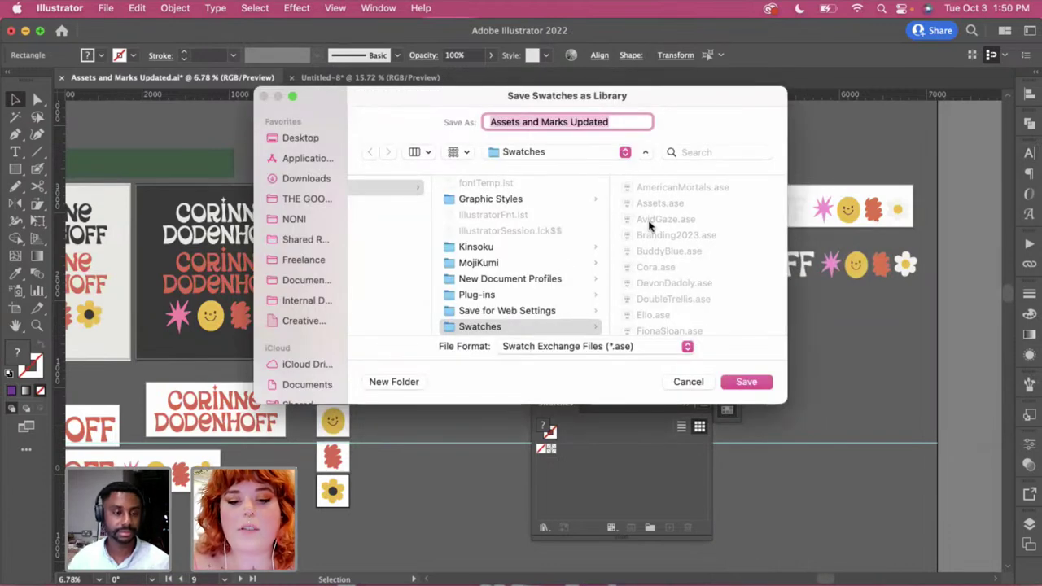
pyautogui.write('UpdatedColor')
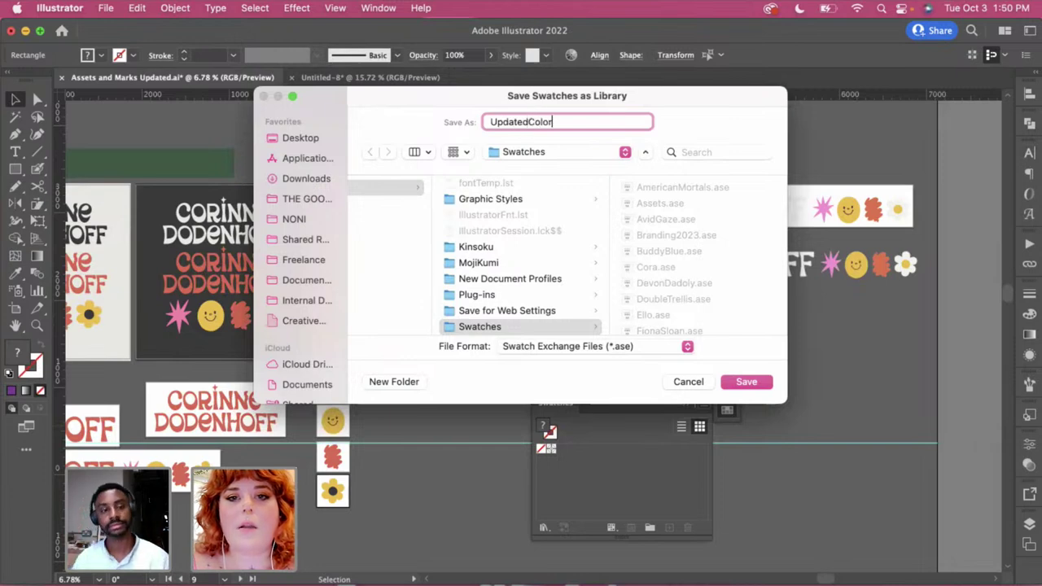
pyautogui.write('Palette')
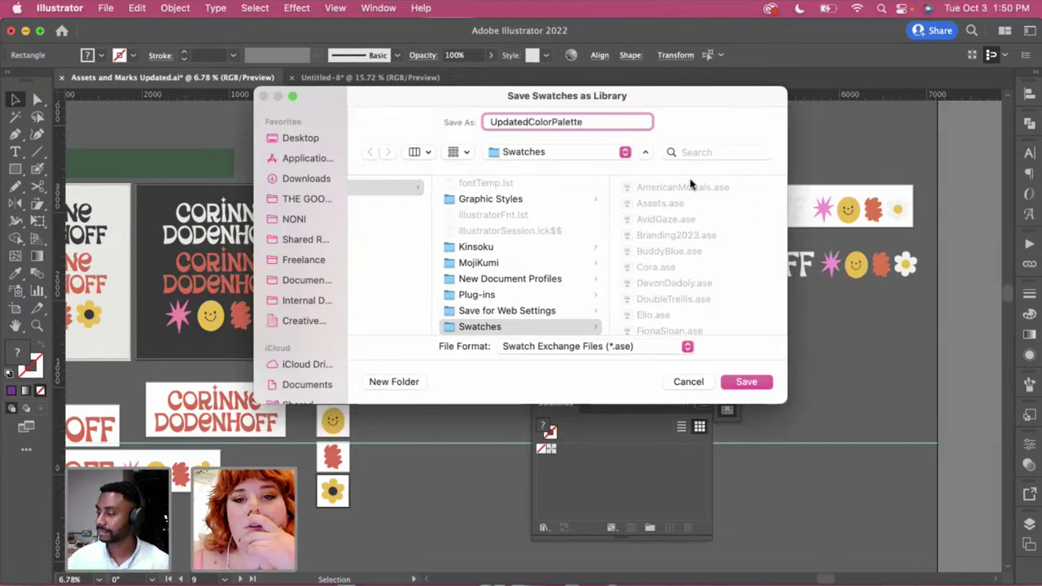
pyautogui.scroll(-3, 683, 237)
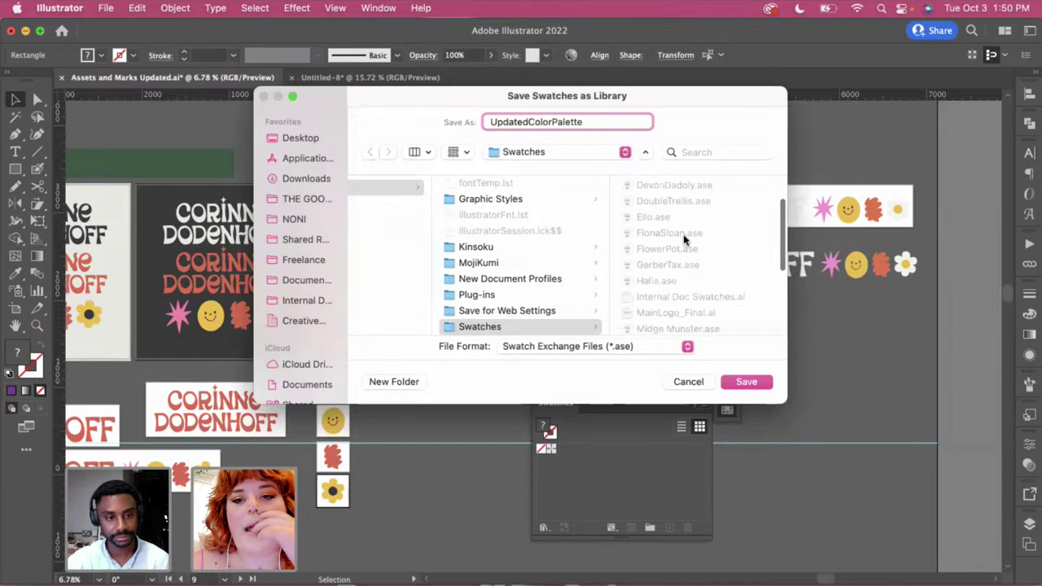
pyautogui.scroll(-2, 702, 334)
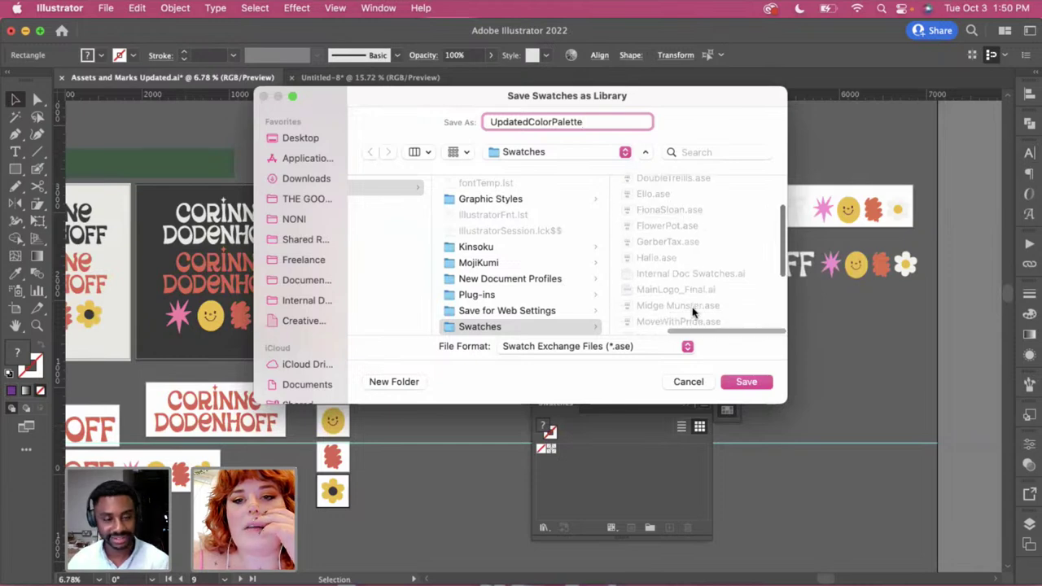
pyautogui.click(746, 382)
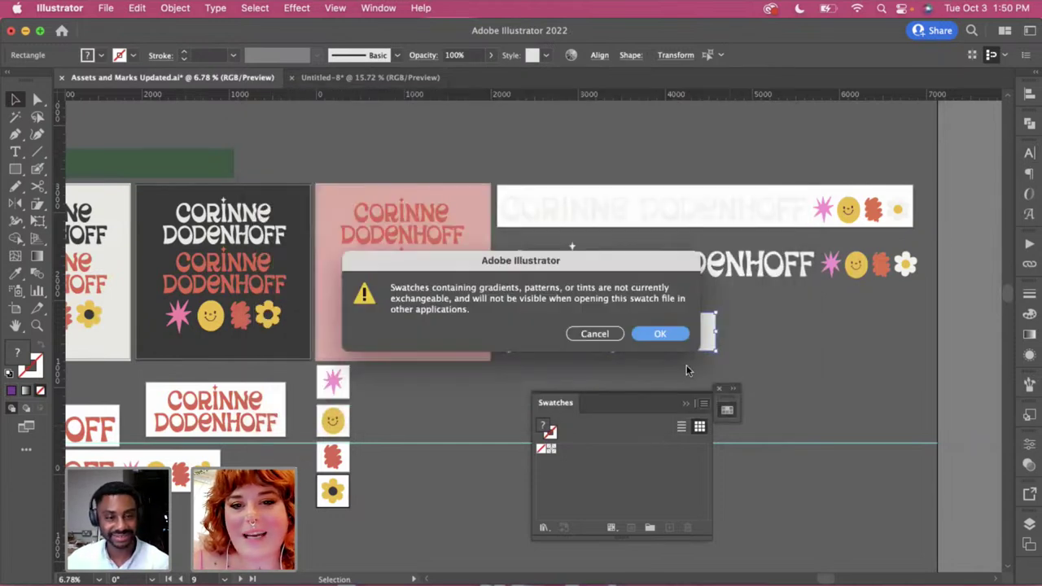
pyautogui.click(655, 334)
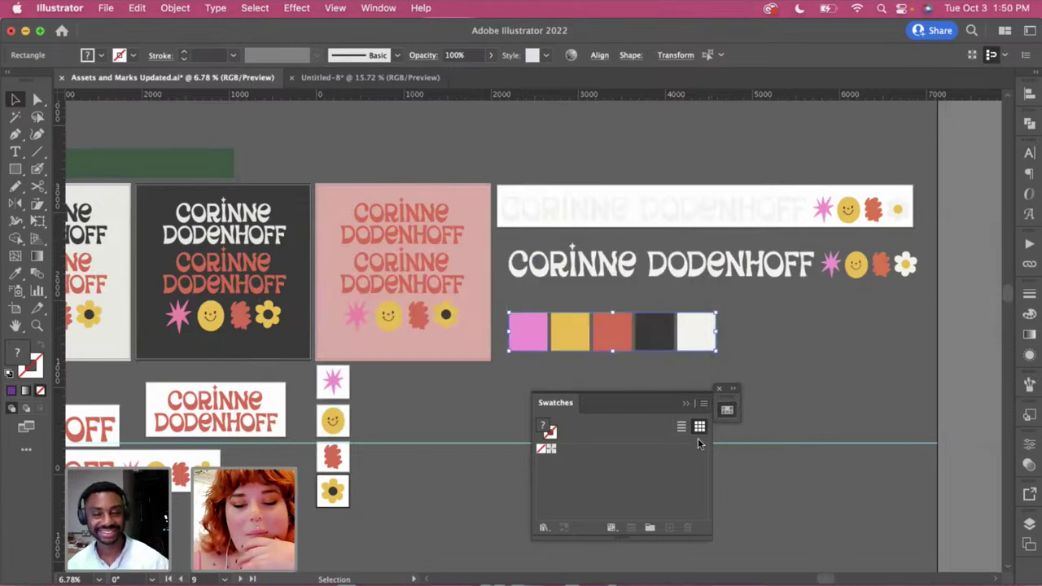
# From Untitled-8, open the User Defined UpdatedColorPalette library and close it as empty
pyautogui.click(371, 78)
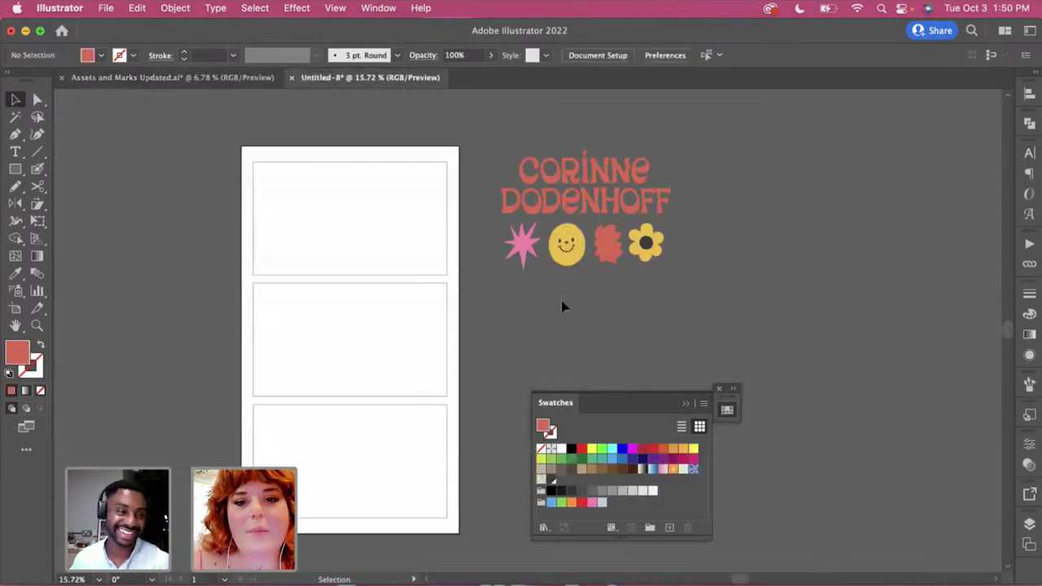
pyautogui.click(706, 405)
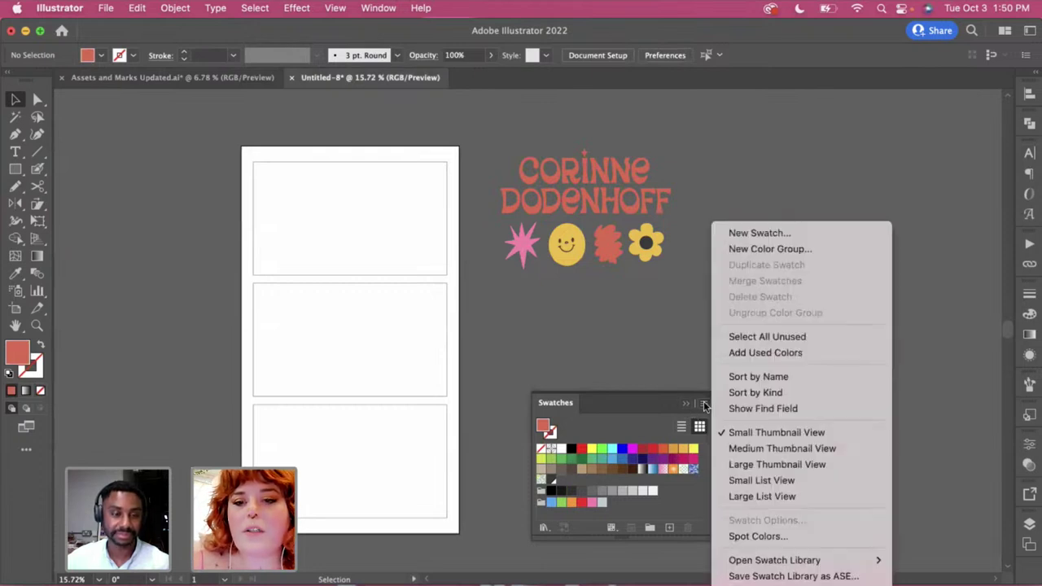
pyautogui.moveTo(782, 561)
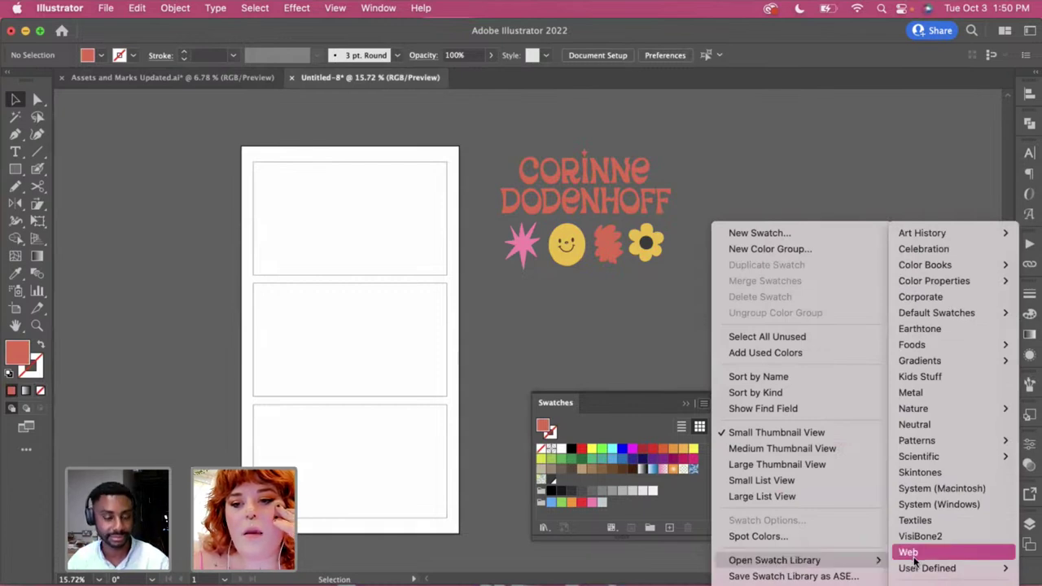
pyautogui.moveTo(916, 568)
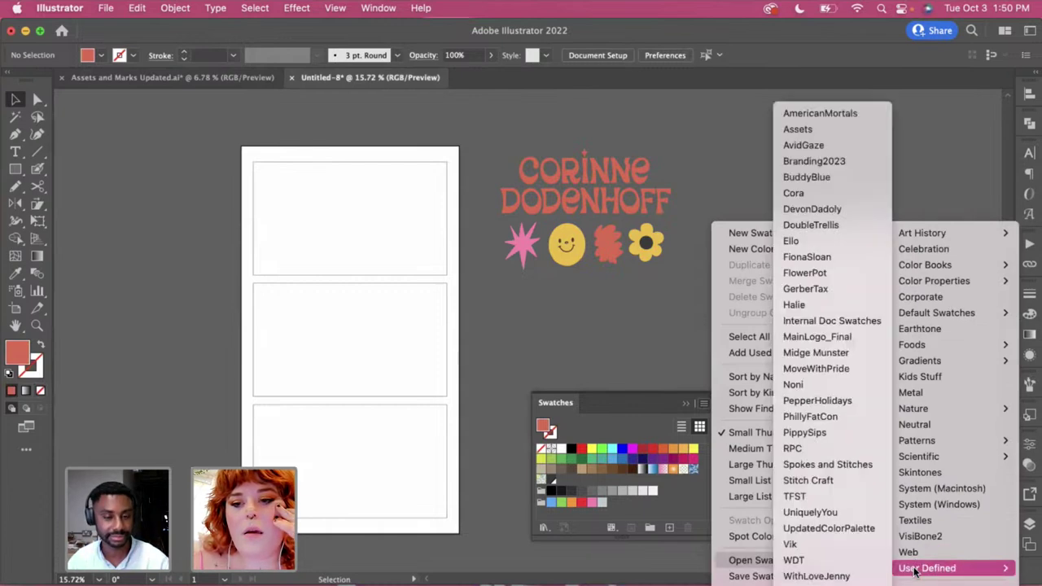
pyautogui.click(847, 531)
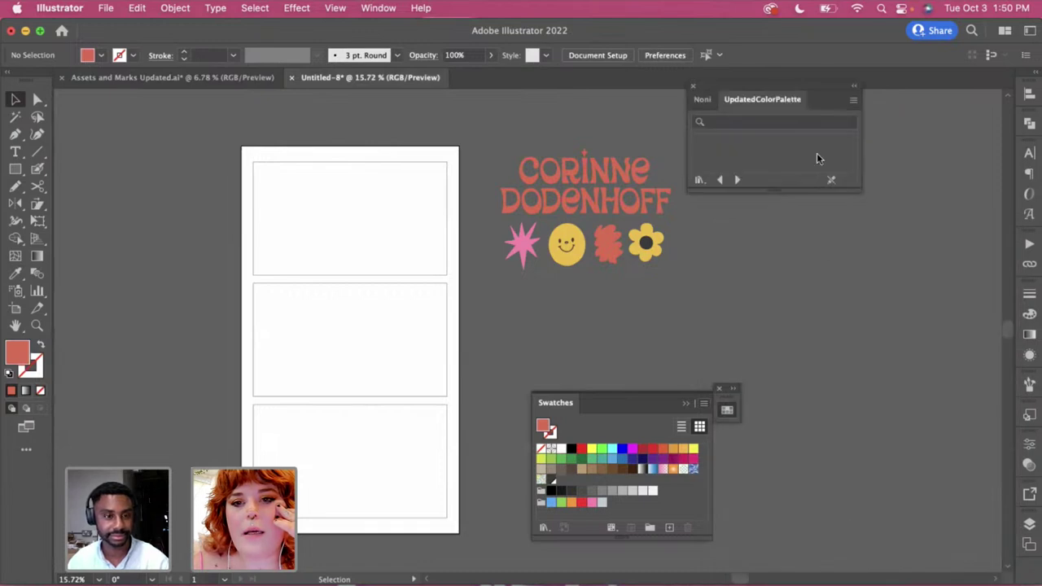
pyautogui.moveTo(696, 85); pyautogui.dragTo(593, 77)
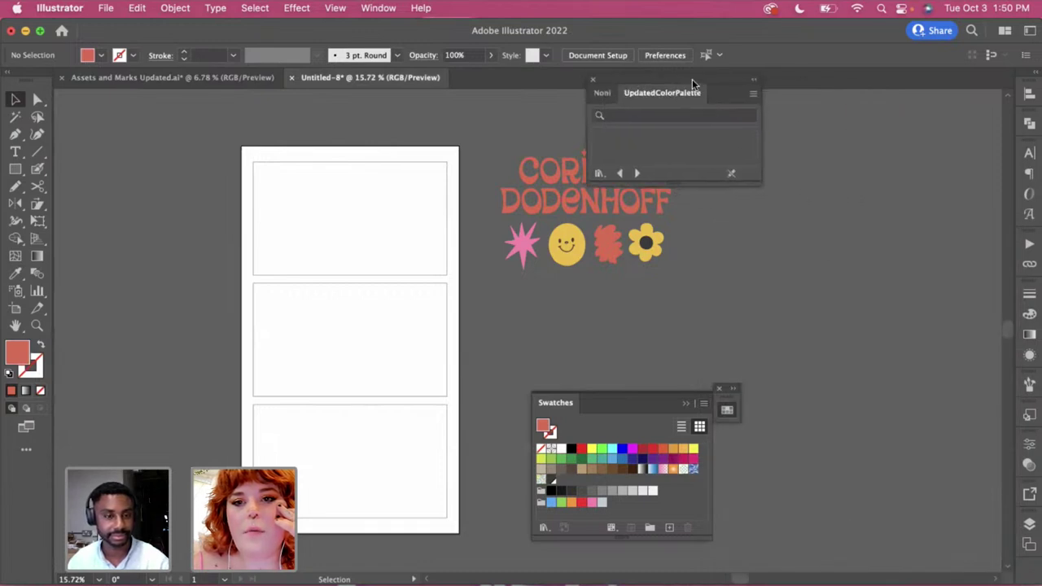
pyautogui.click(590, 78)
pyautogui.click(236, 77)
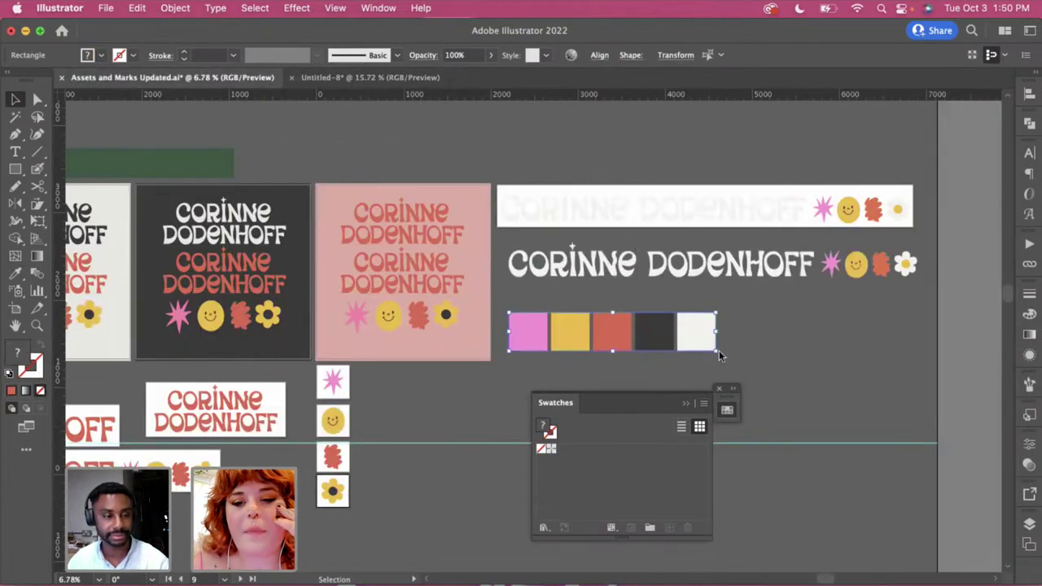
# Try the right-click menu on the selected colour rectangles, then show the Swatches panel menu
pyautogui.rightClick(685, 346)
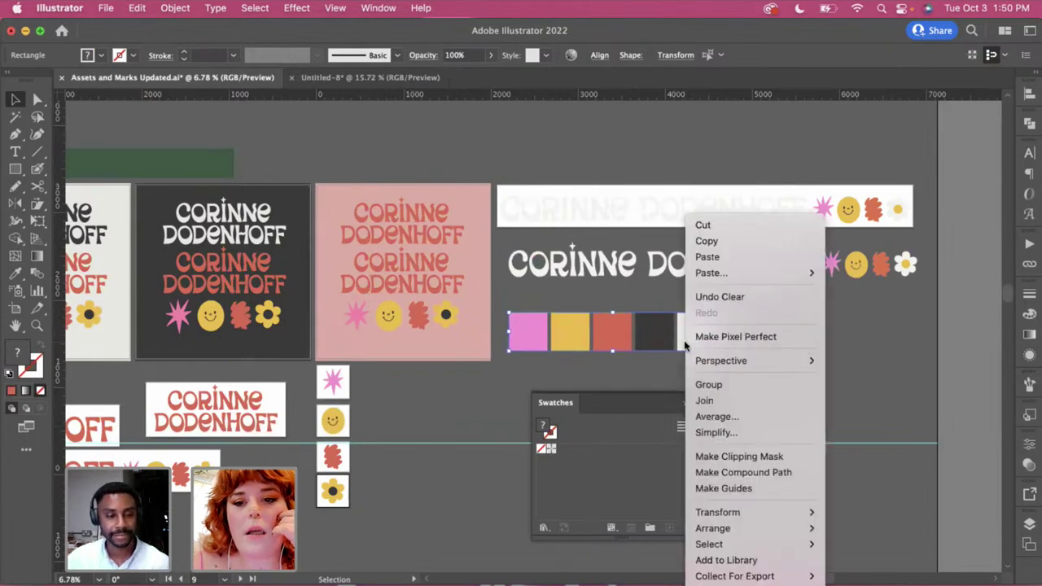
pyautogui.click(876, 487)
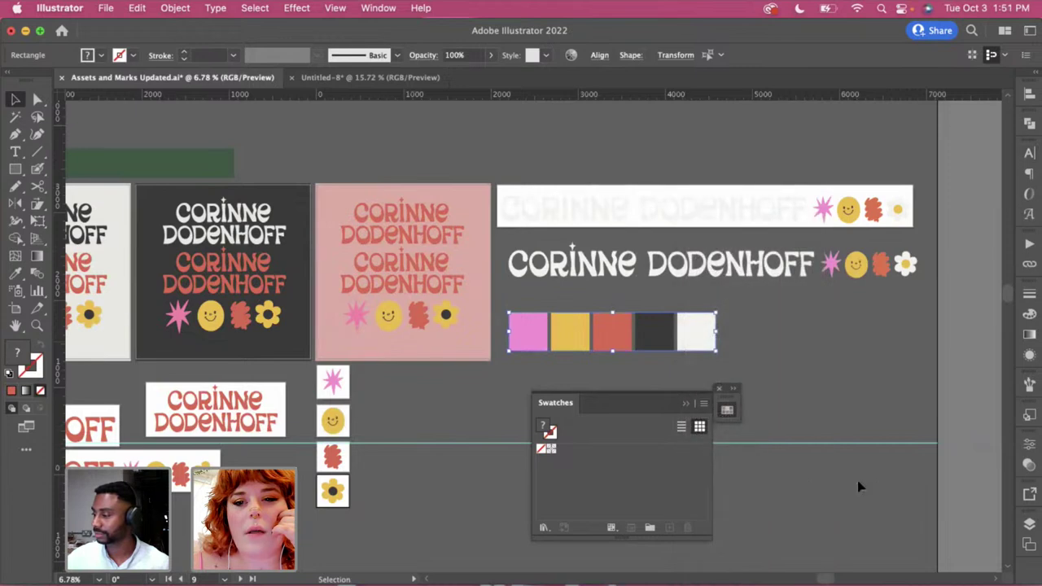
pyautogui.click(704, 405)
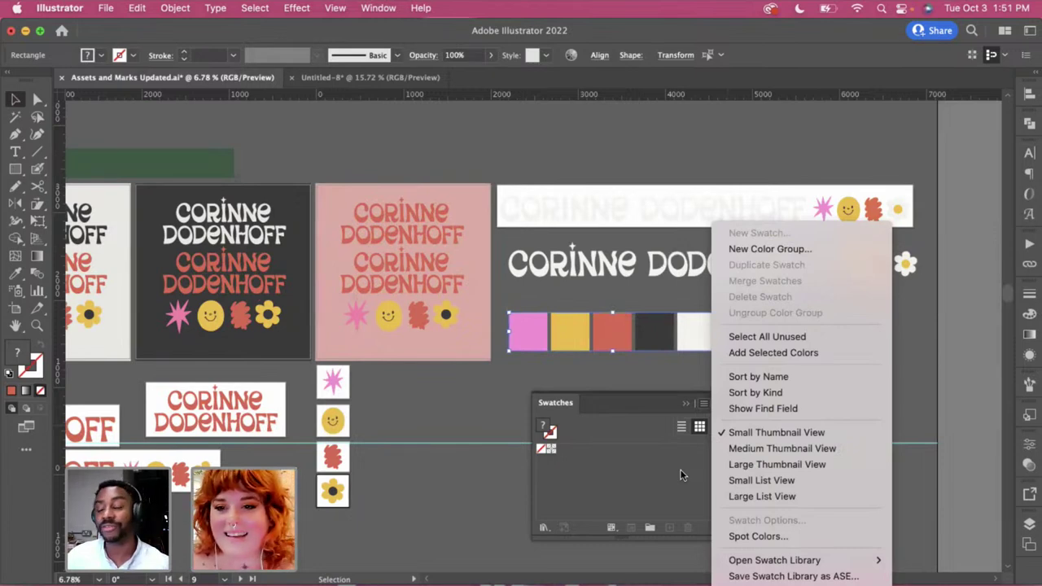
# Create a new colour group from the five selected palette colours
pyautogui.click(636, 500)
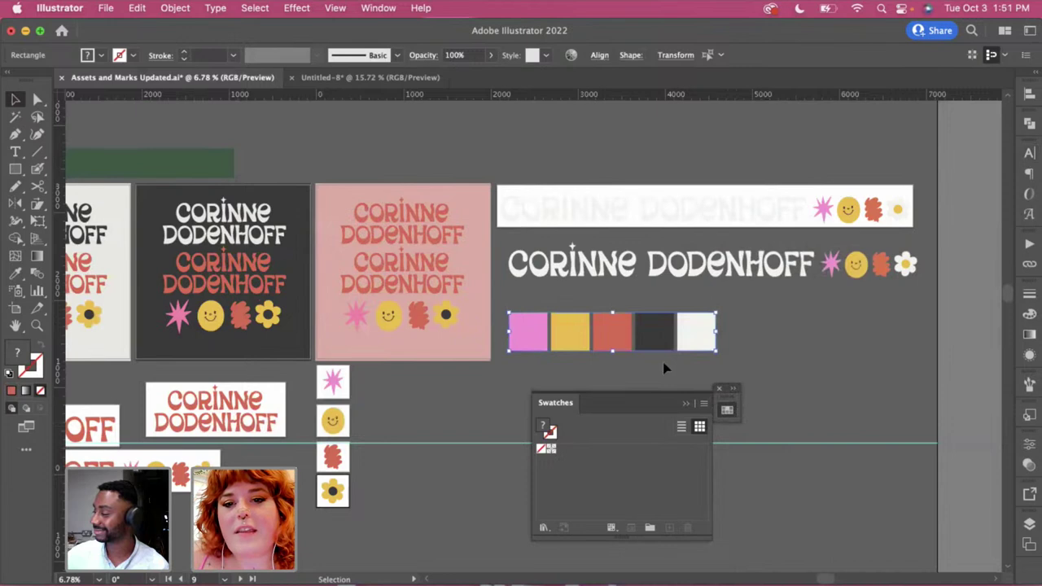
pyautogui.click(705, 404)
pyautogui.click(704, 405)
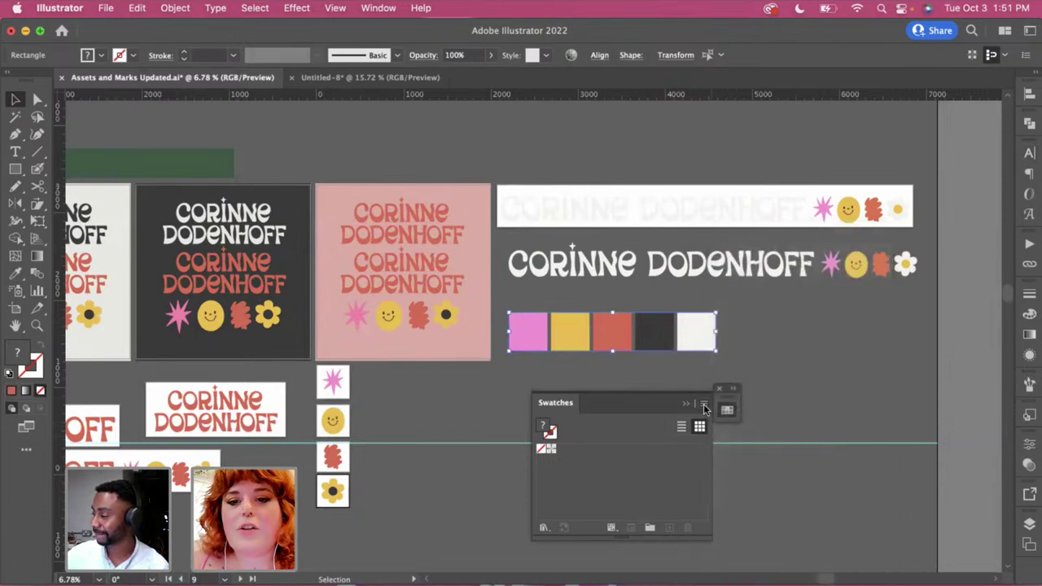
pyautogui.click(704, 404)
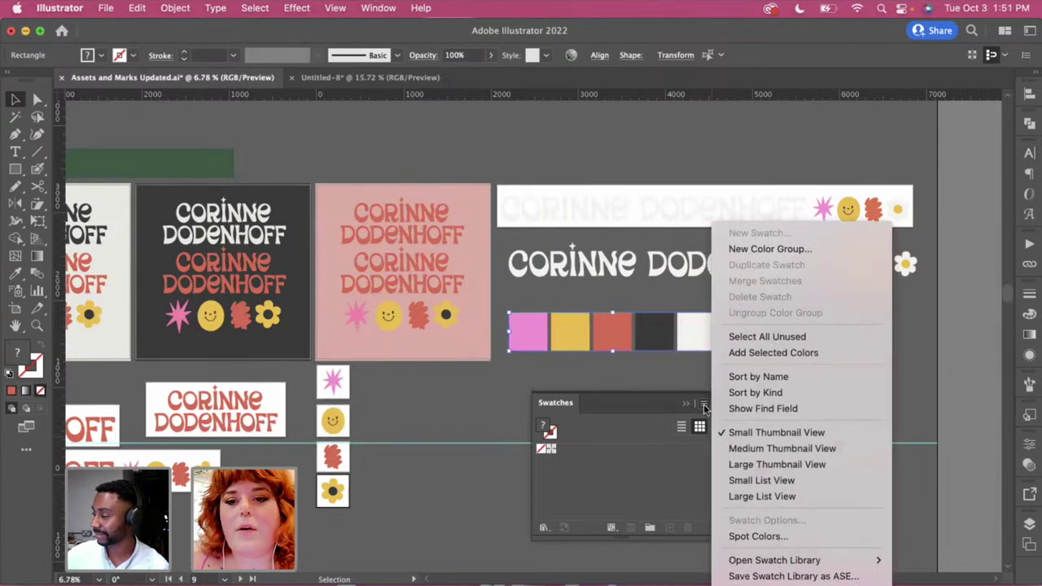
pyautogui.click(766, 251)
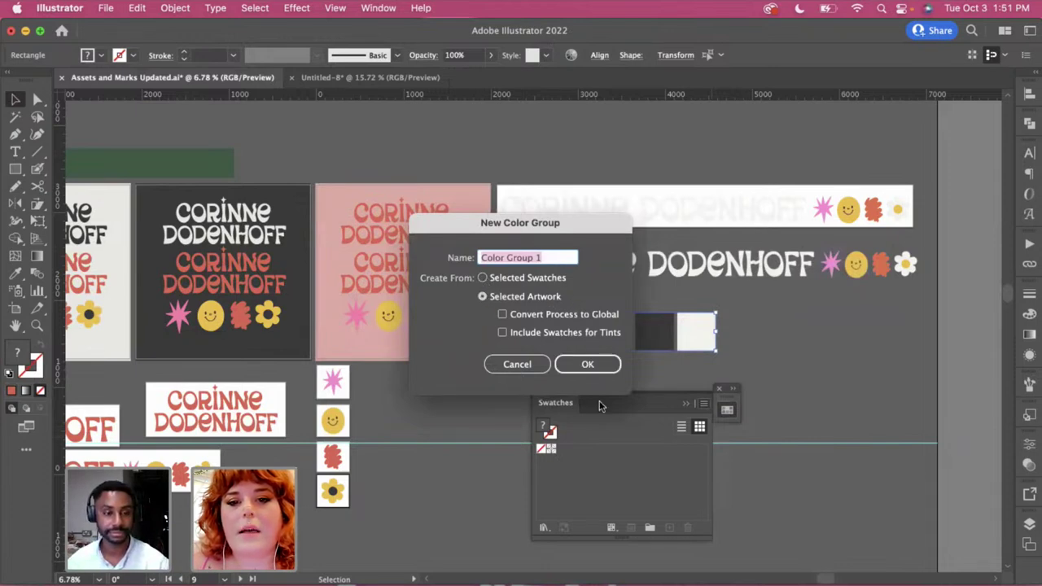
pyautogui.click(586, 363)
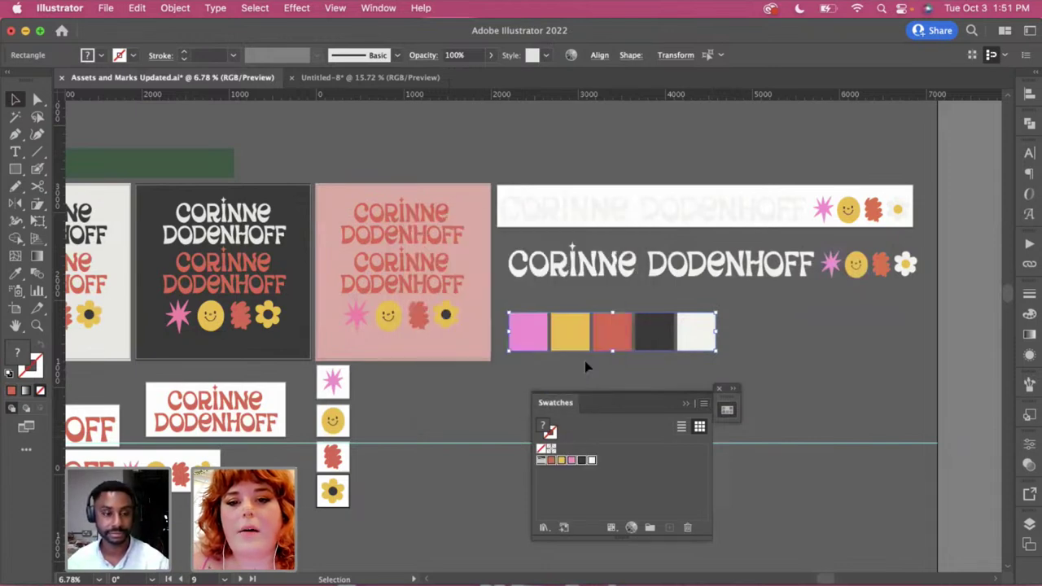
# Save the swatches as an ASE library over UpdatedColorPalette.ase, then return to Untitled-8
pyautogui.click(706, 405)
pyautogui.click(758, 576)
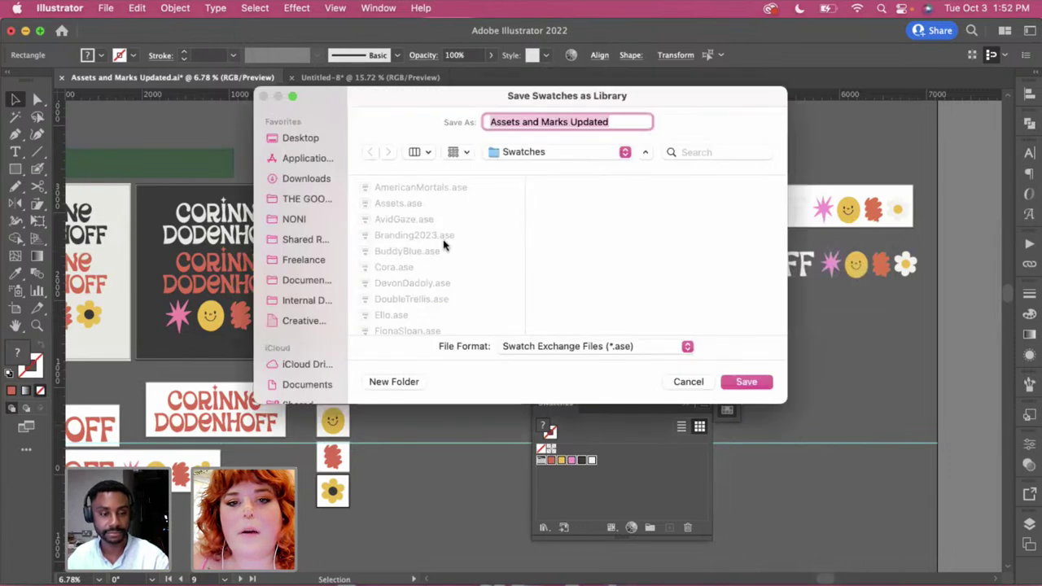
pyautogui.scroll(-10, 426, 288)
pyautogui.scroll(-5, 416, 324)
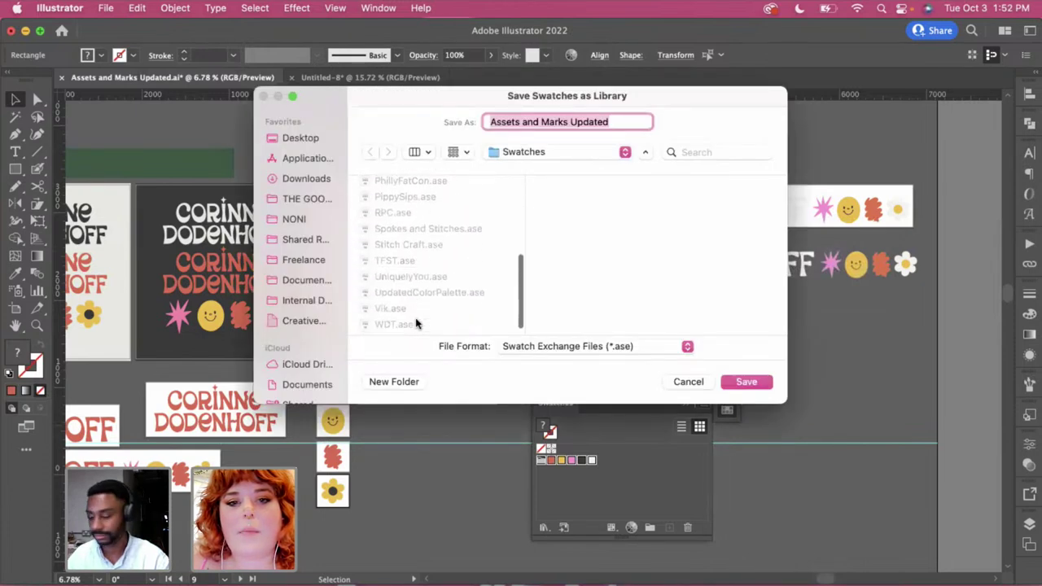
pyautogui.click(412, 295)
pyautogui.click(746, 382)
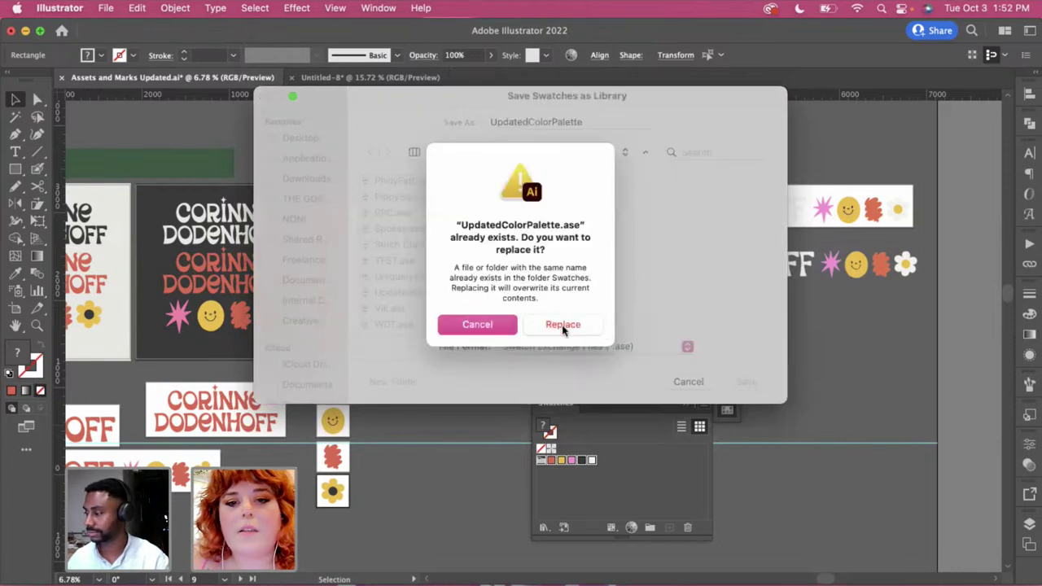
pyautogui.click(564, 326)
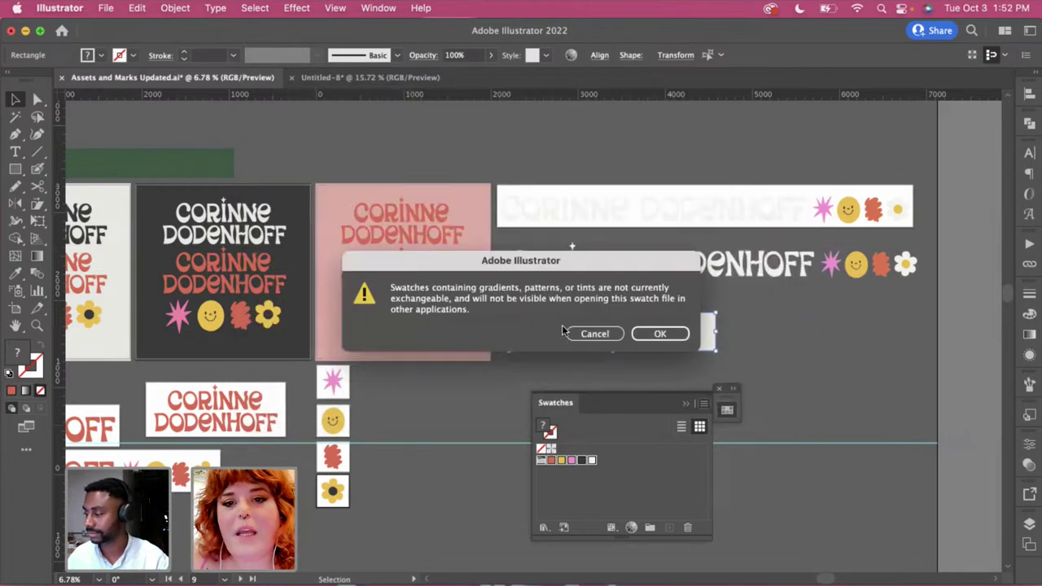
pyautogui.click(660, 334)
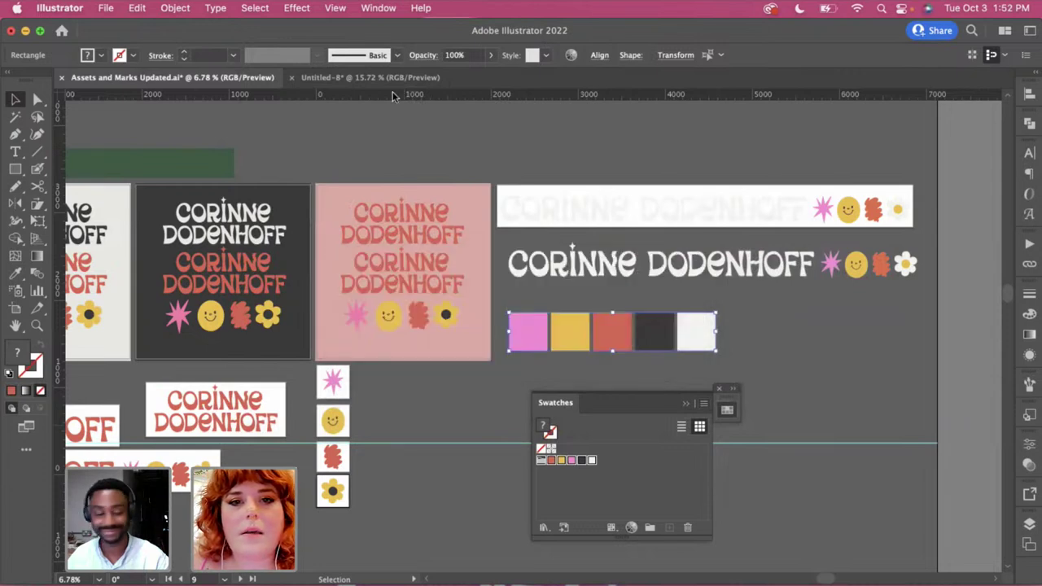
pyautogui.click(345, 77)
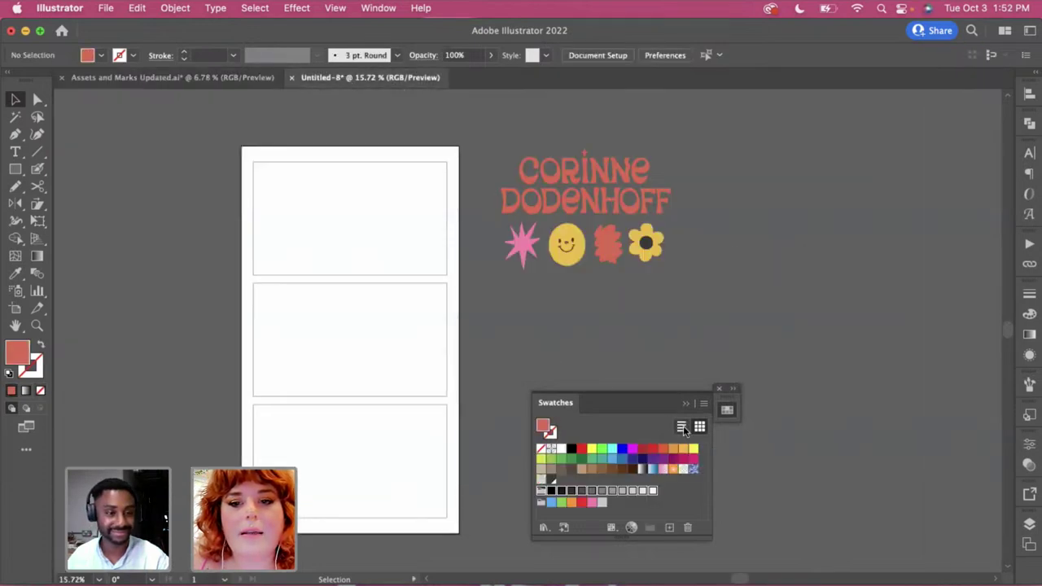
# Open the user-defined UpdatedColorPalette library, move its panel aside, and close the default Swatches panel
pyautogui.click(702, 406)
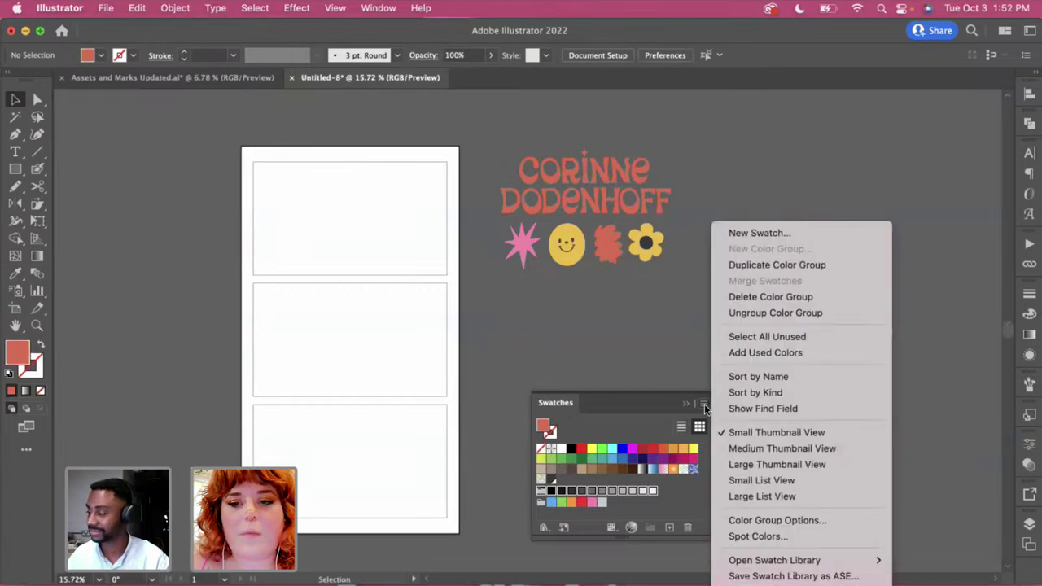
pyautogui.moveTo(766, 560)
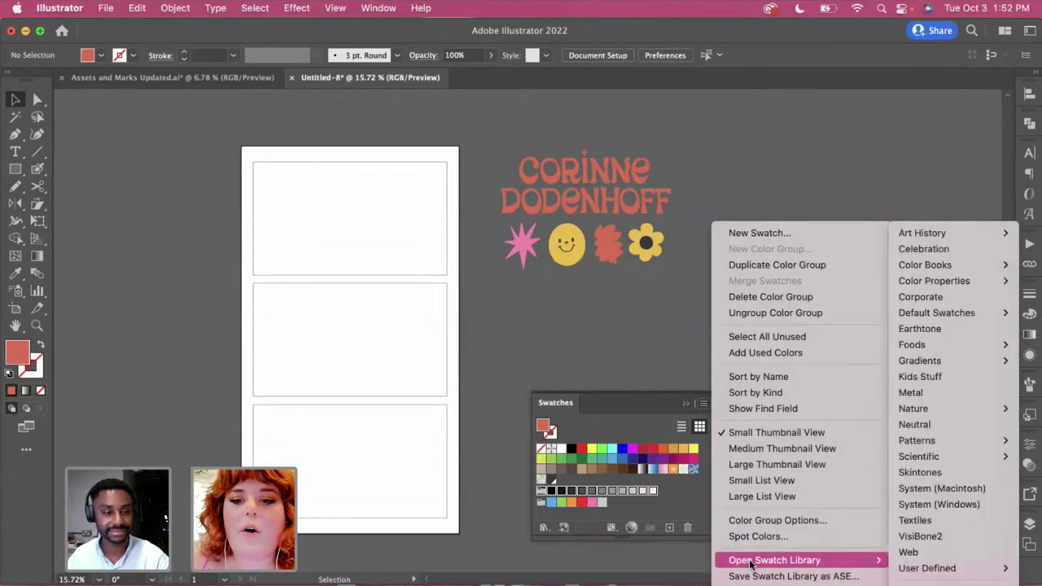
pyautogui.moveTo(925, 567)
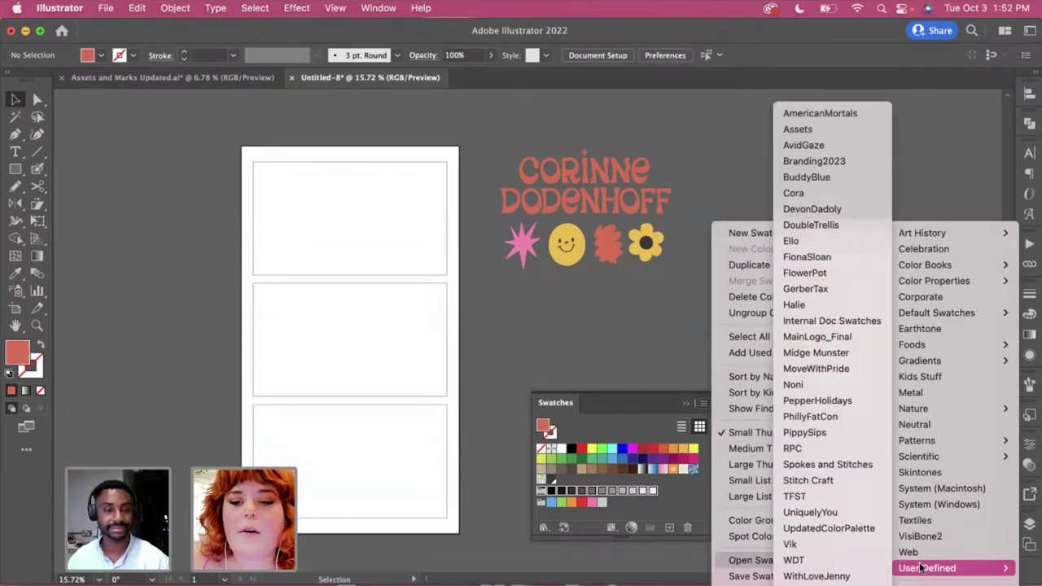
pyautogui.click(852, 529)
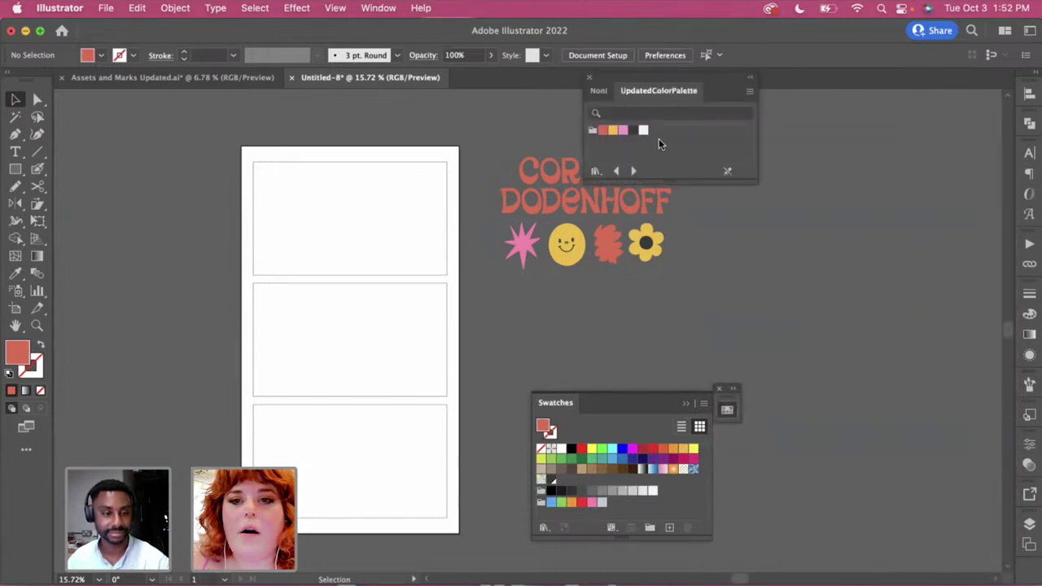
pyautogui.moveTo(704, 77); pyautogui.dragTo(789, 92)
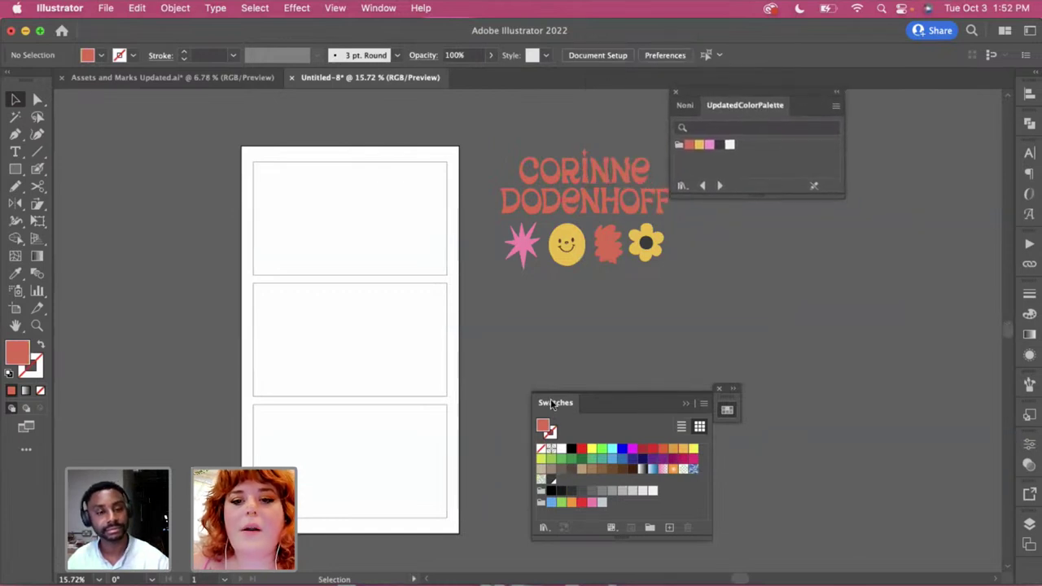
pyautogui.click(720, 388)
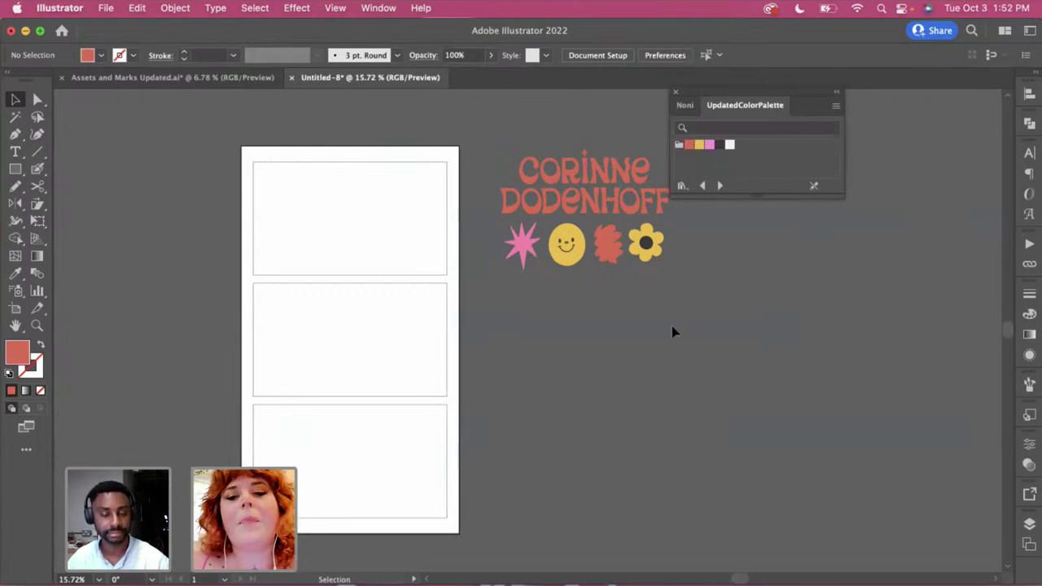
# Fill the star with the palette's pink
pyautogui.click(534, 256)
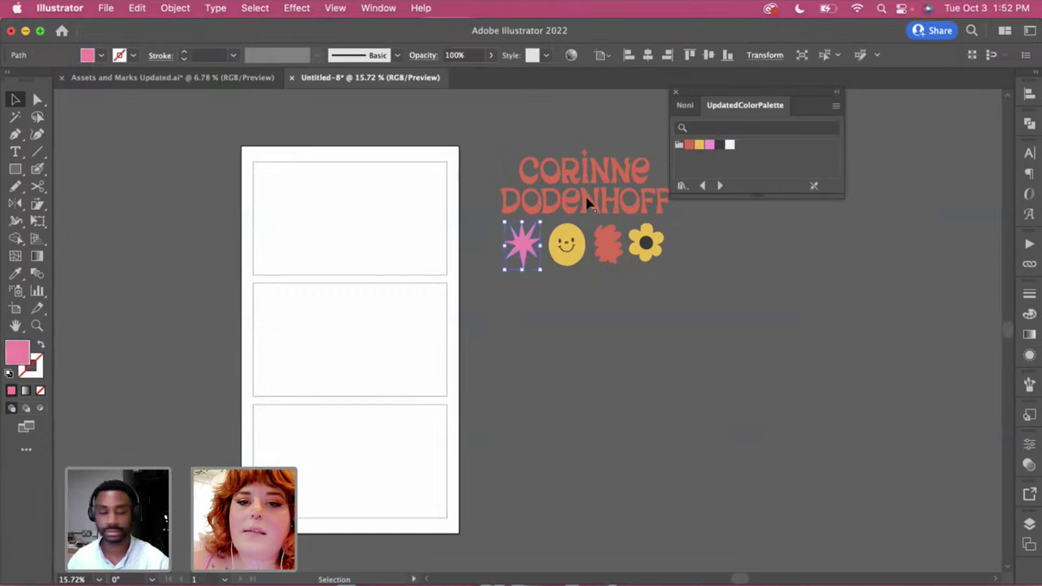
pyautogui.click(709, 145)
pyautogui.click(589, 268)
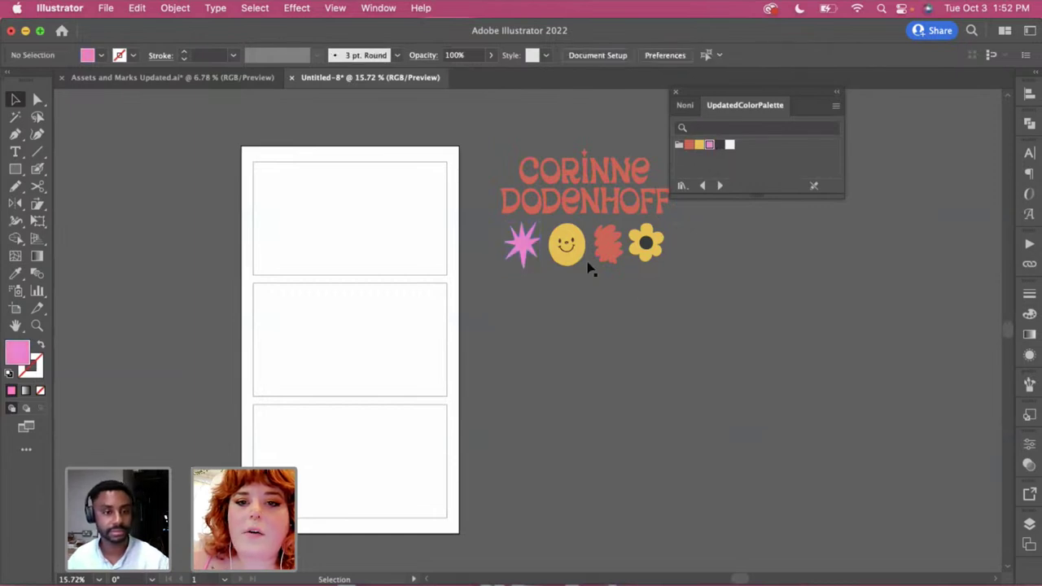
# Direct-select the yellow smiley face's path
pyautogui.press('a')
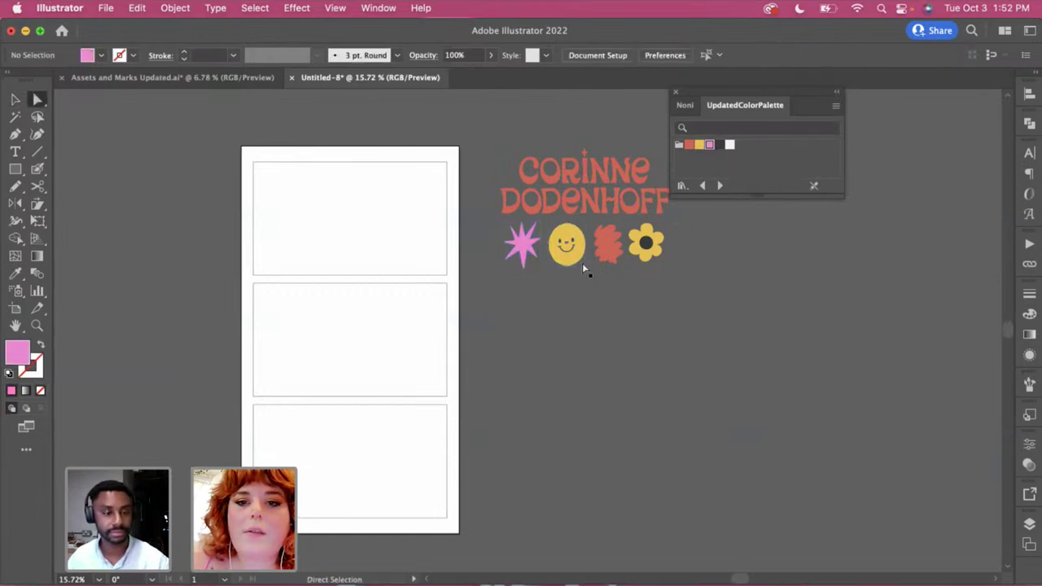
pyautogui.click(582, 263)
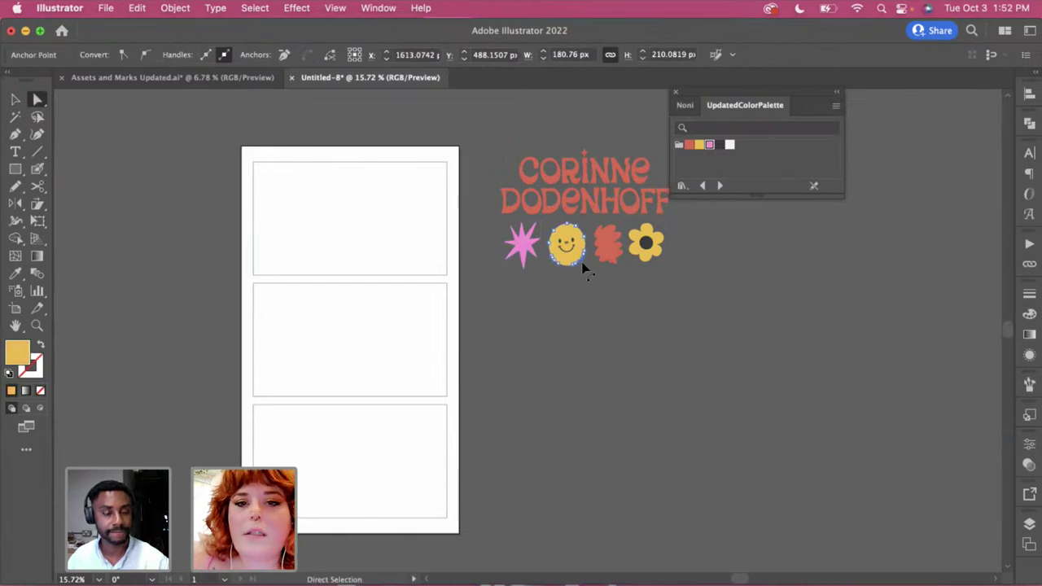
pyautogui.click(590, 316)
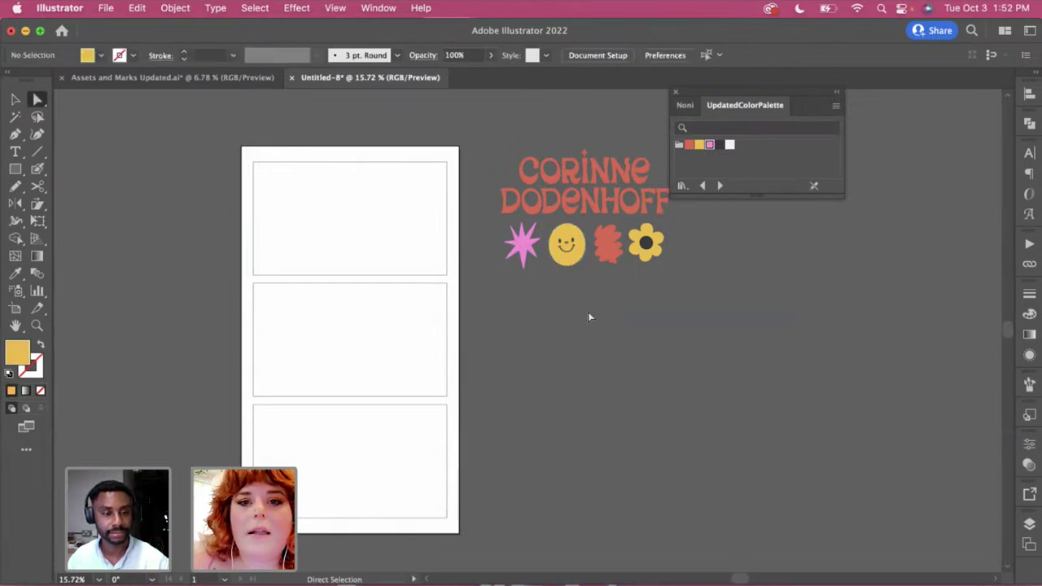
pyautogui.click(589, 259)
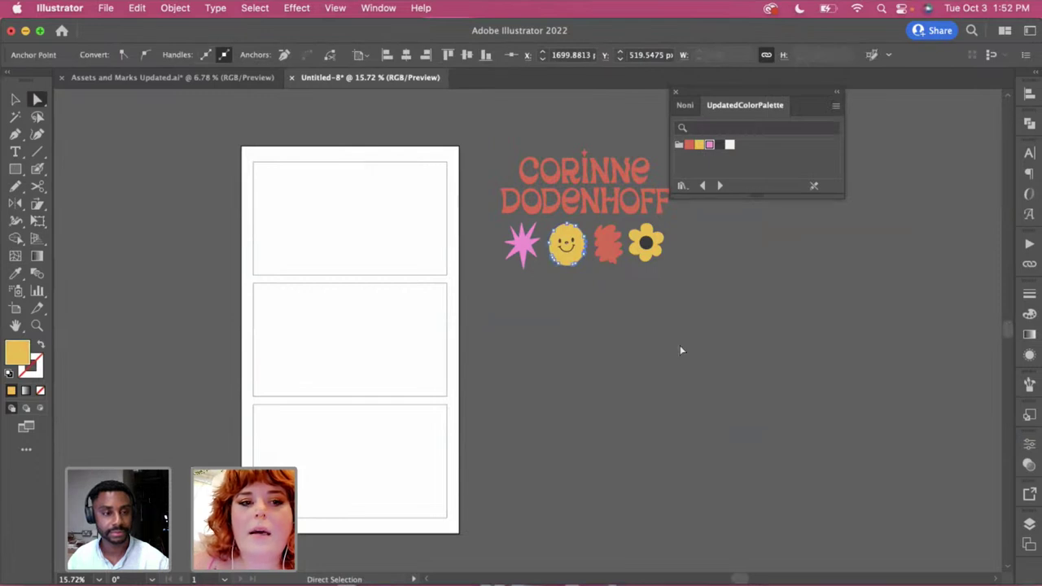
pyautogui.click(459, 344)
pyautogui.click(583, 263)
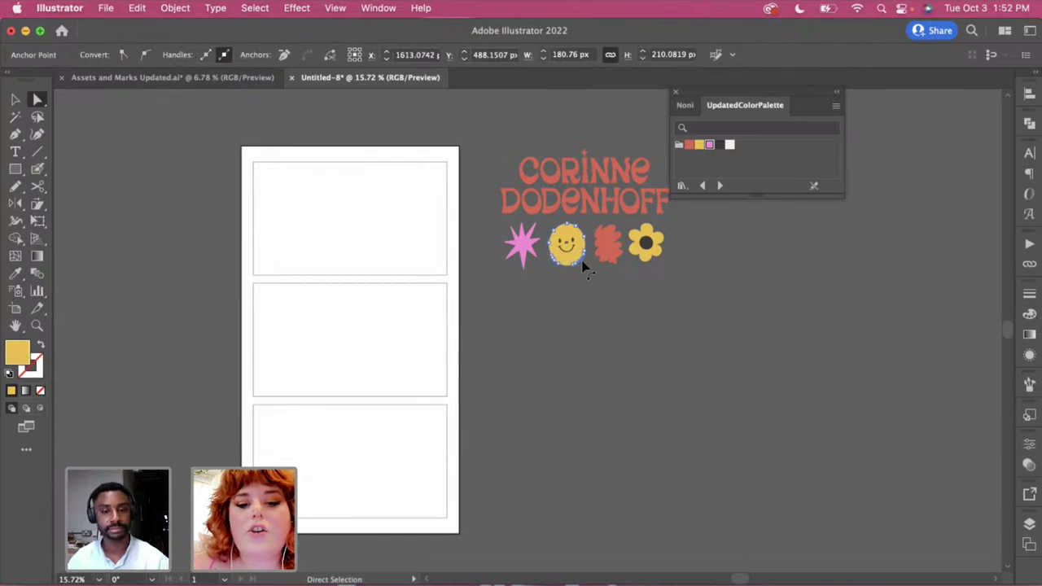
pyautogui.click(575, 259)
pyautogui.keyDown('shift'); pyautogui.click(652, 245); pyautogui.keyUp('shift')
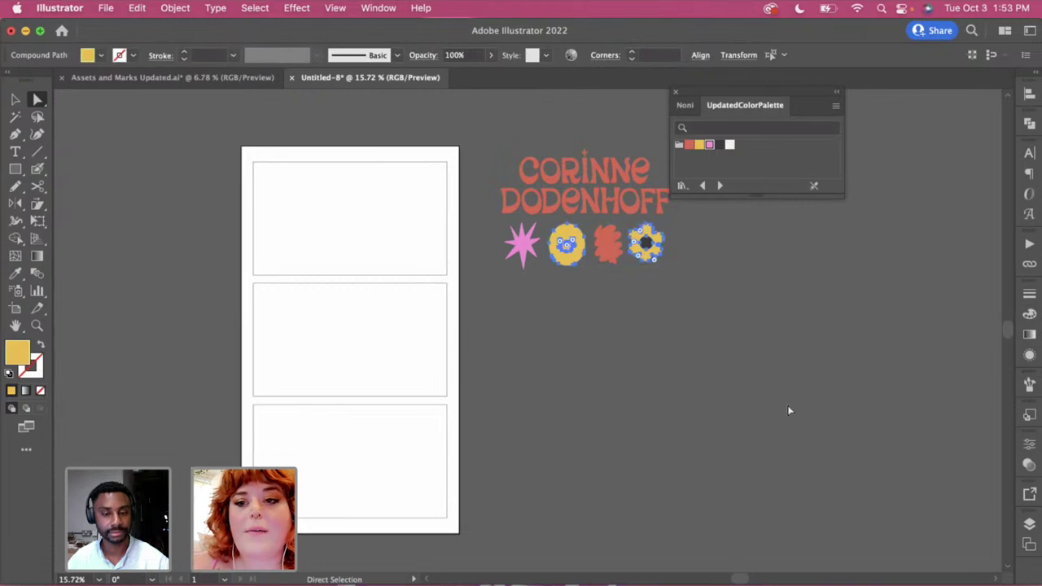
pyautogui.click(694, 372)
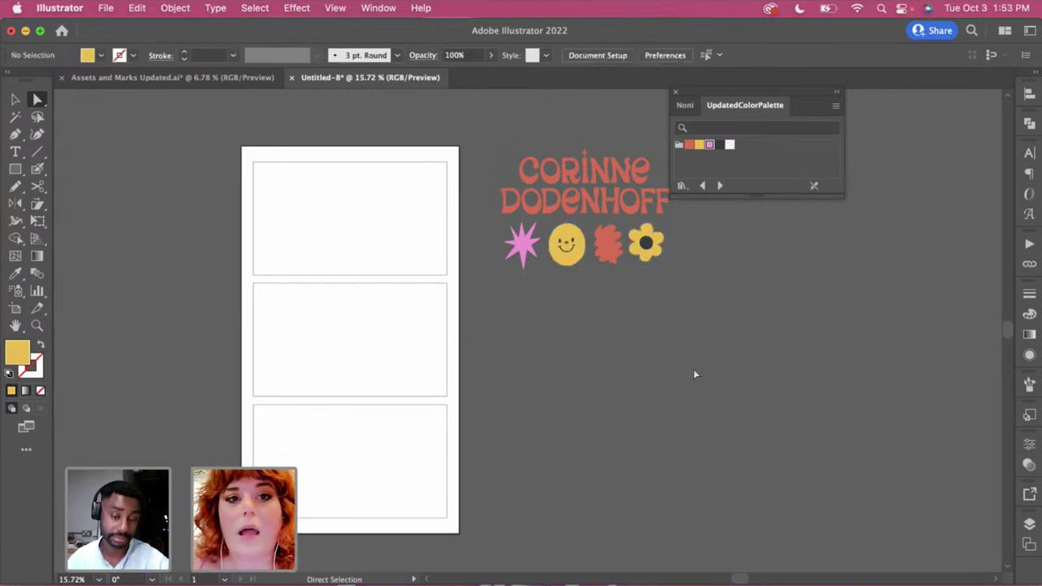
pyautogui.click(583, 259)
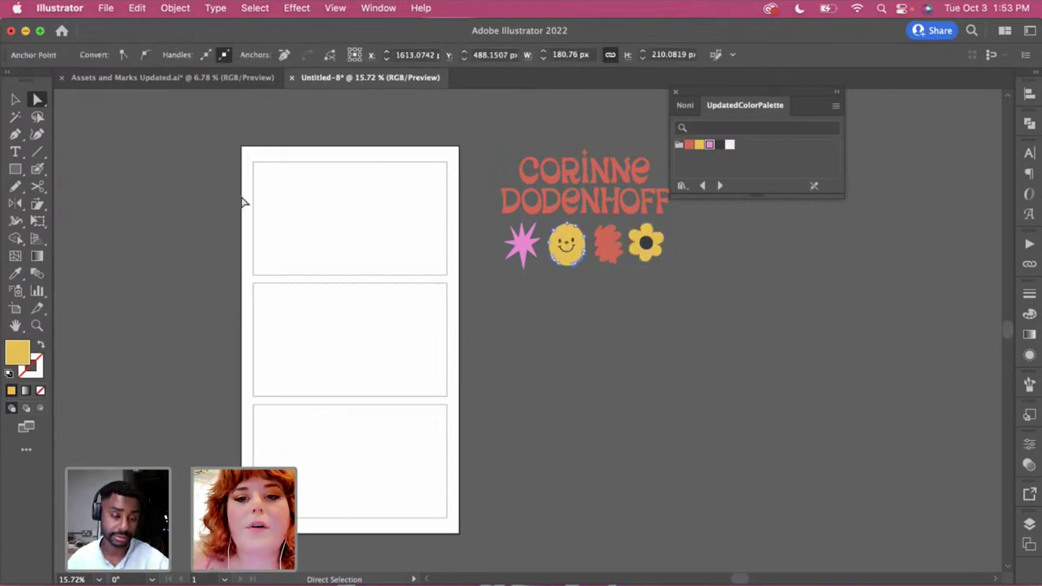
# Select all objects with the smiley's fill colour and apply the palette yellow
pyautogui.click(259, 8)
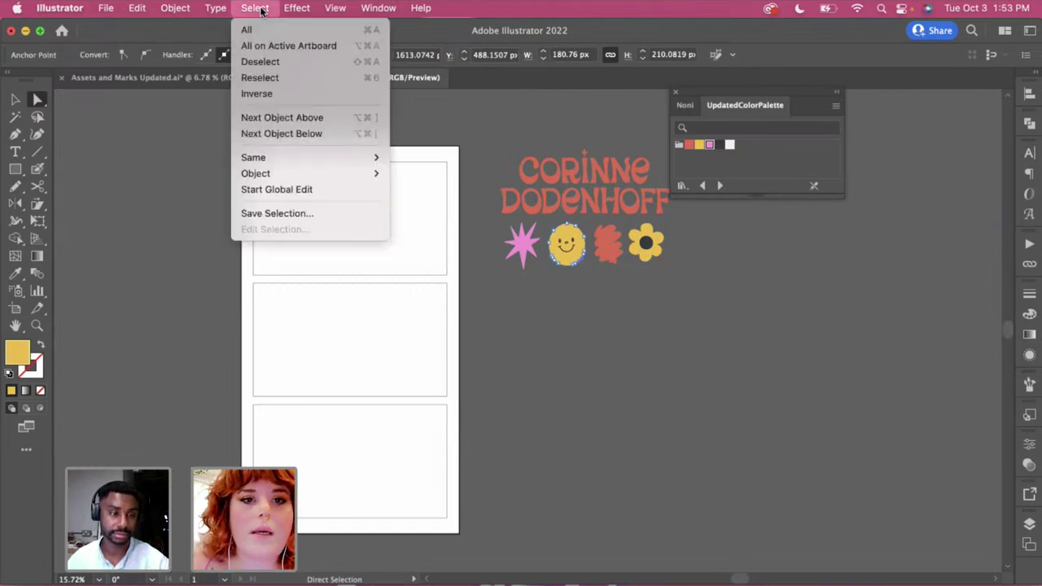
pyautogui.moveTo(322, 157)
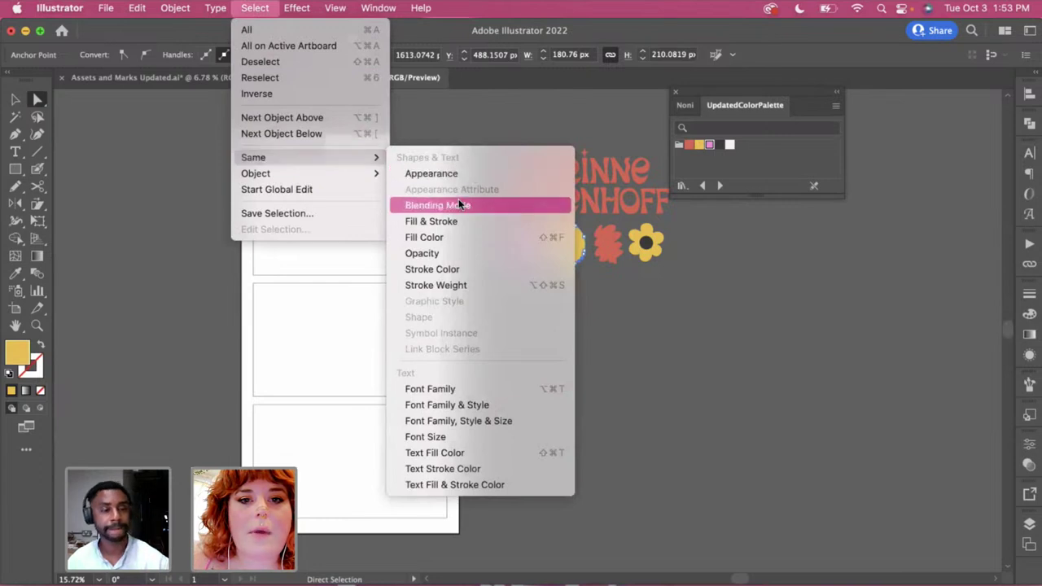
pyautogui.click(443, 237)
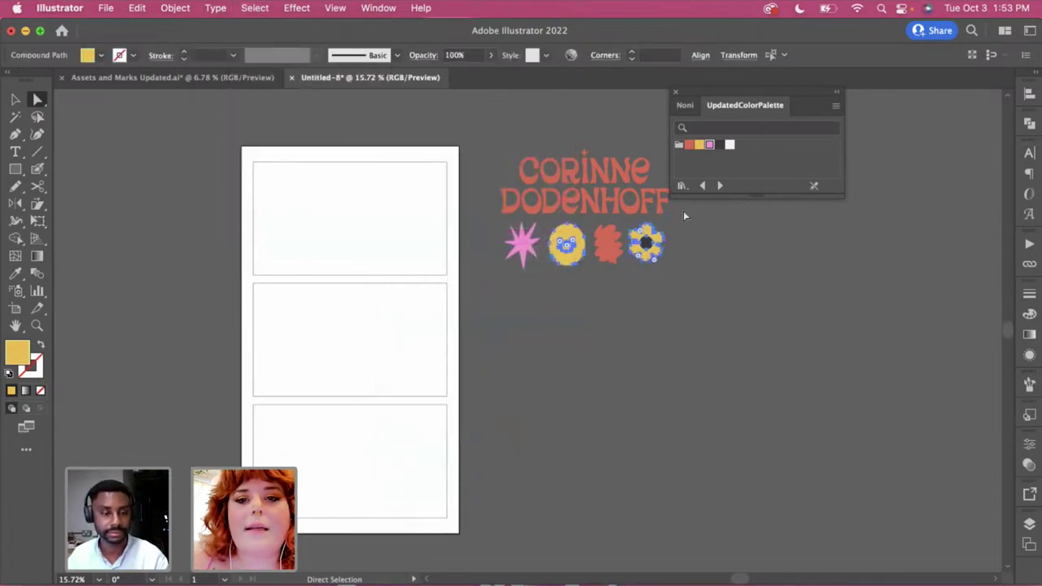
pyautogui.click(701, 145)
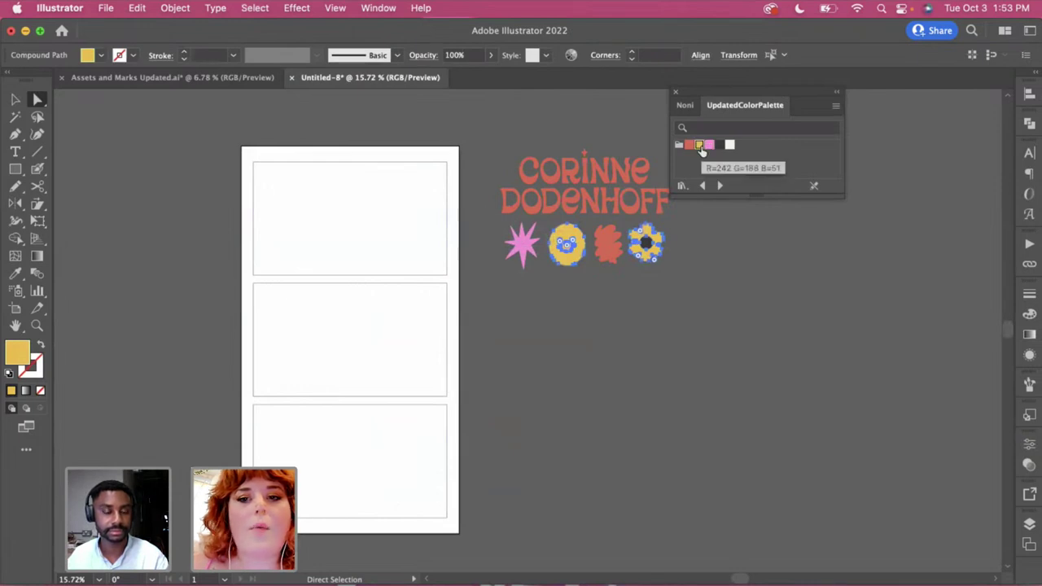
pyautogui.click(718, 299)
# Fill the red blob and CORINNE DODENHOFF lettering with the palette red
pyautogui.click(608, 245)
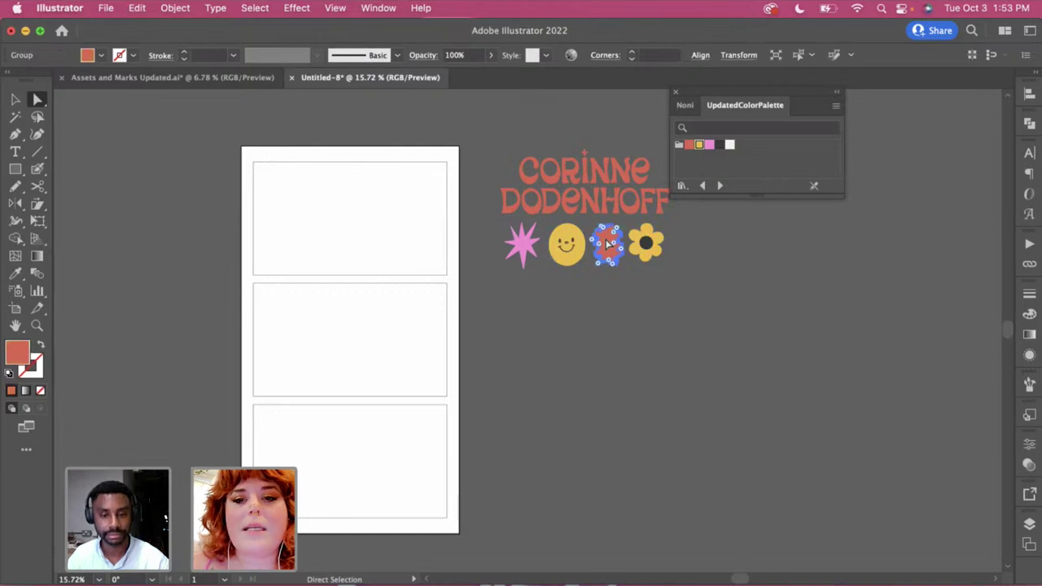
pyautogui.click(644, 341)
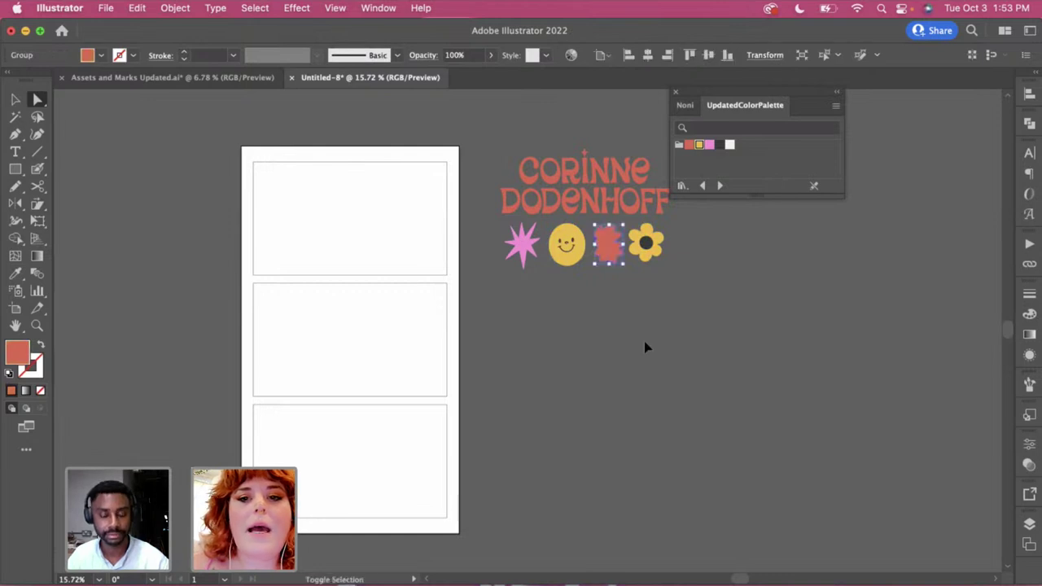
pyautogui.click(690, 150)
pyautogui.click(696, 236)
# Fill the flower's centre with the palette black
pyautogui.click(647, 243)
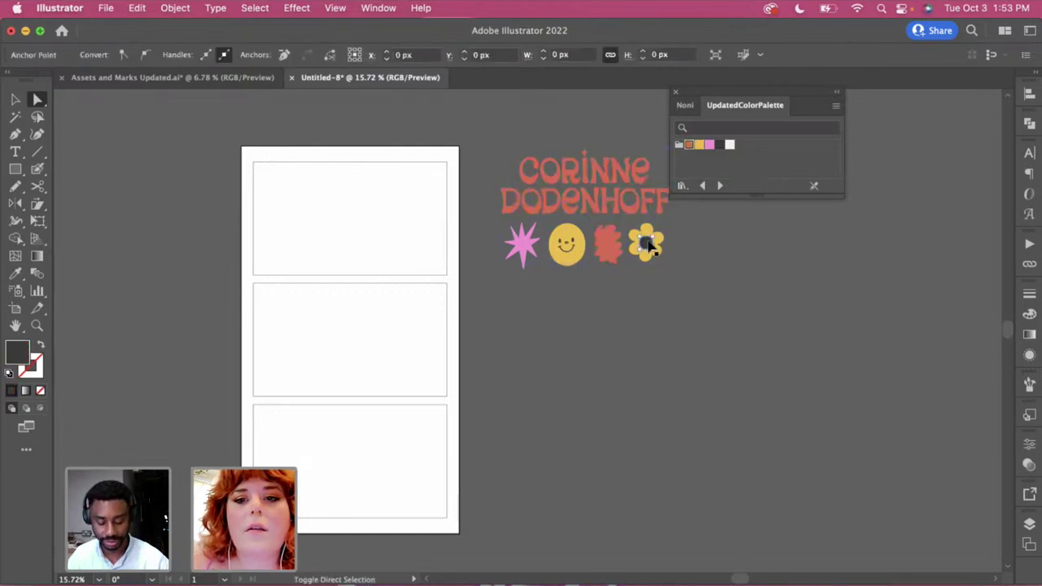
pyautogui.click(649, 246)
pyautogui.click(720, 144)
pyautogui.click(716, 281)
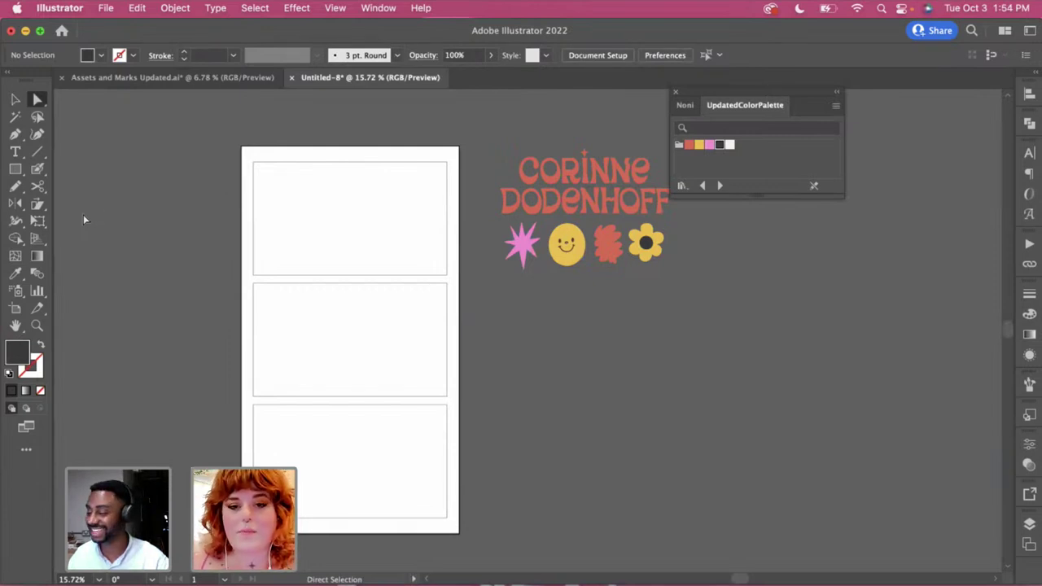
# Select the top, middle and bottom frame rectangles together and delete them
pyautogui.press('v')
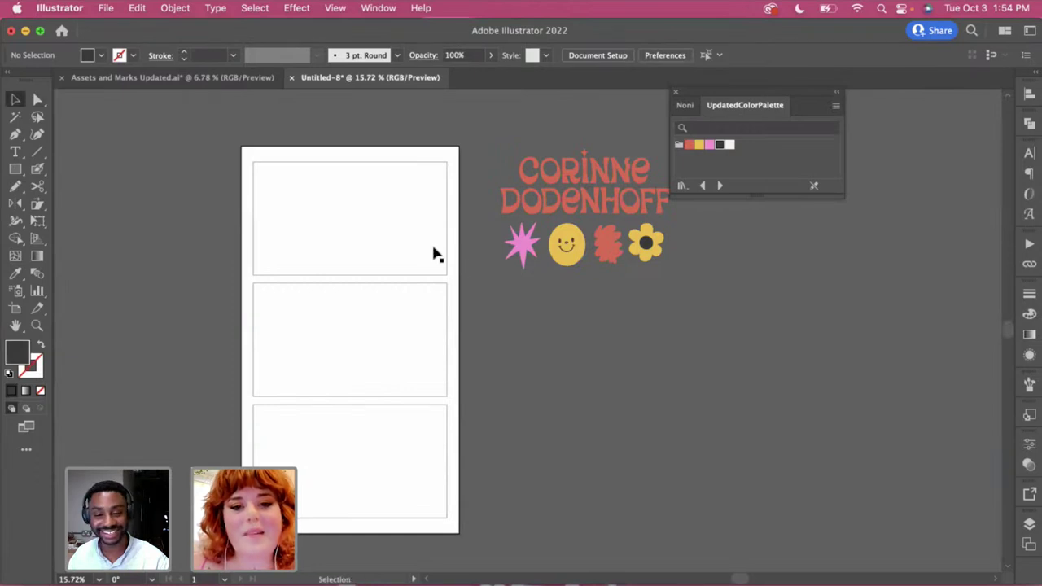
pyautogui.click(434, 252)
pyautogui.click(505, 416)
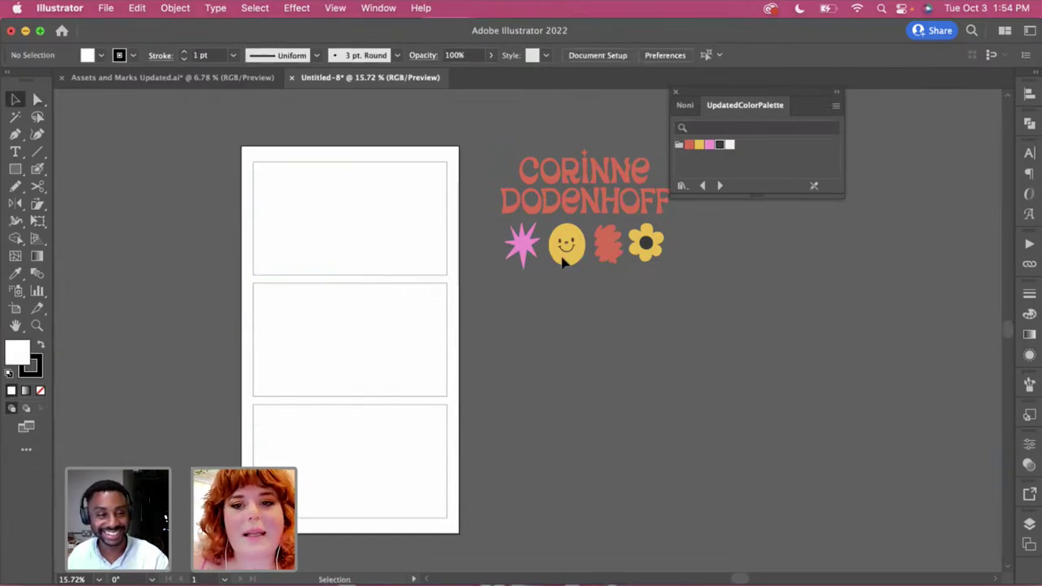
pyautogui.click(400, 233)
pyautogui.click(540, 459)
pyautogui.hscroll(2, 542, 461)
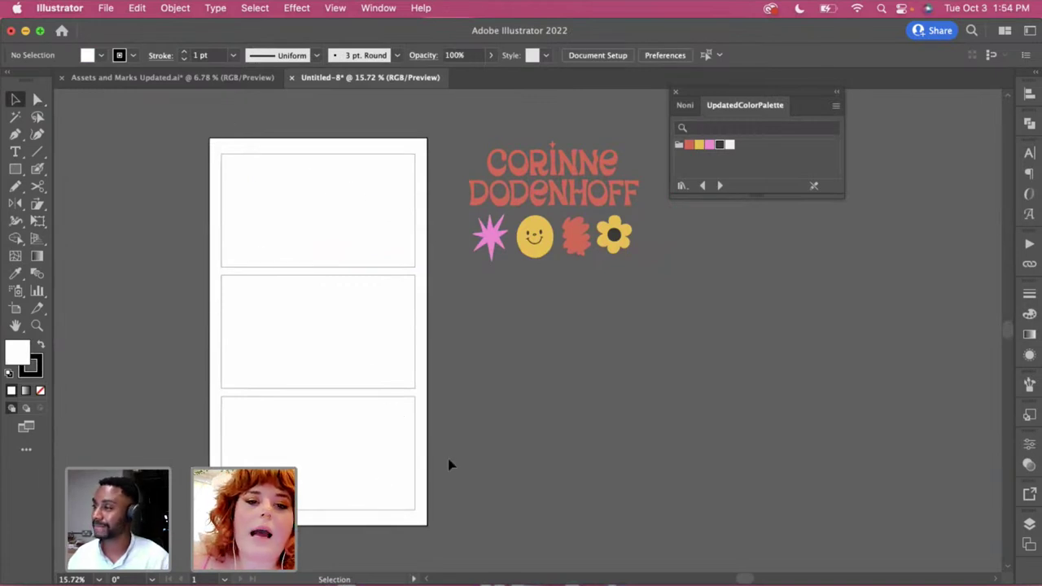
pyautogui.click(398, 223)
pyautogui.click(470, 317)
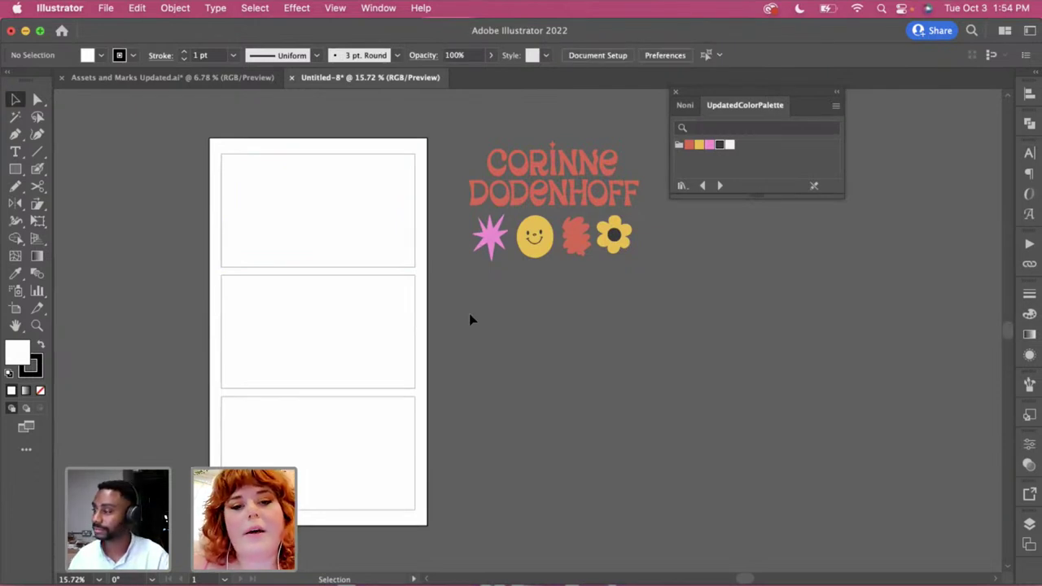
pyautogui.hscroll(2, 469, 320)
pyautogui.click(351, 244)
pyautogui.keyDown('shift'); pyautogui.click(331, 310); pyautogui.keyUp('shift')
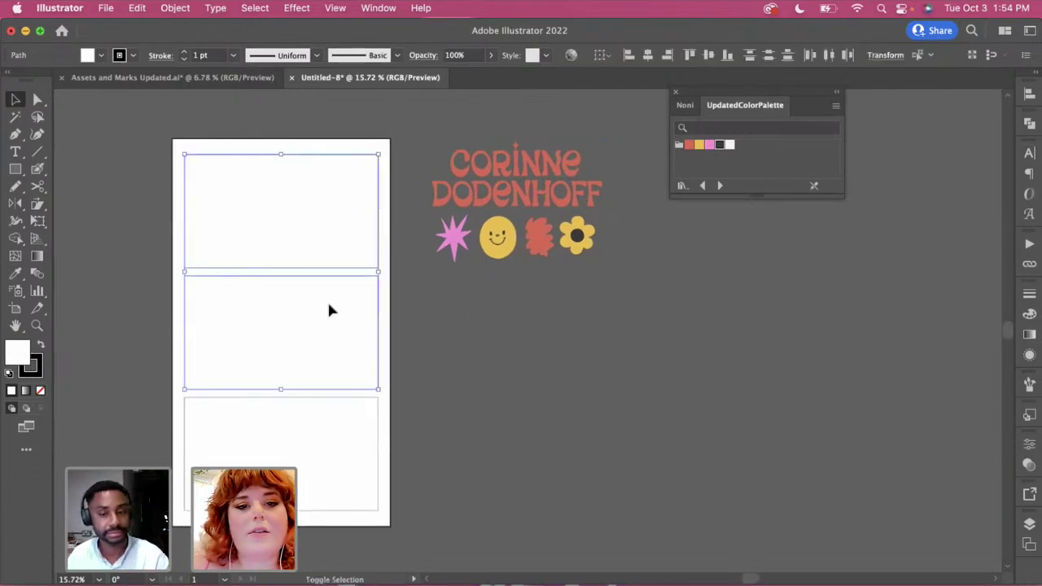
pyautogui.keyDown('shift'); pyautogui.click(304, 408); pyautogui.keyUp('shift')
pyautogui.press('Delete')
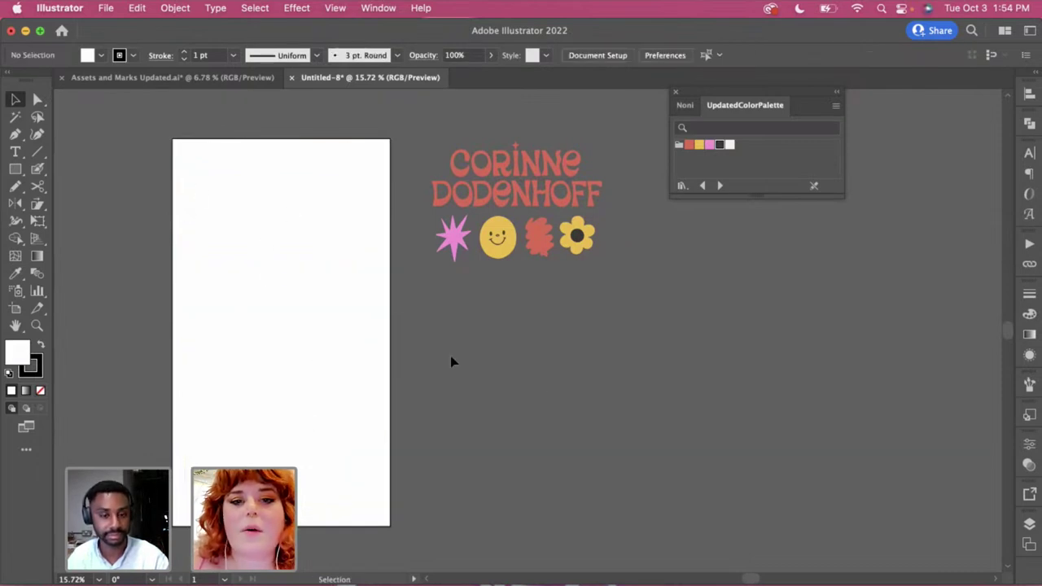
pyautogui.hscroll(2, 548, 398)
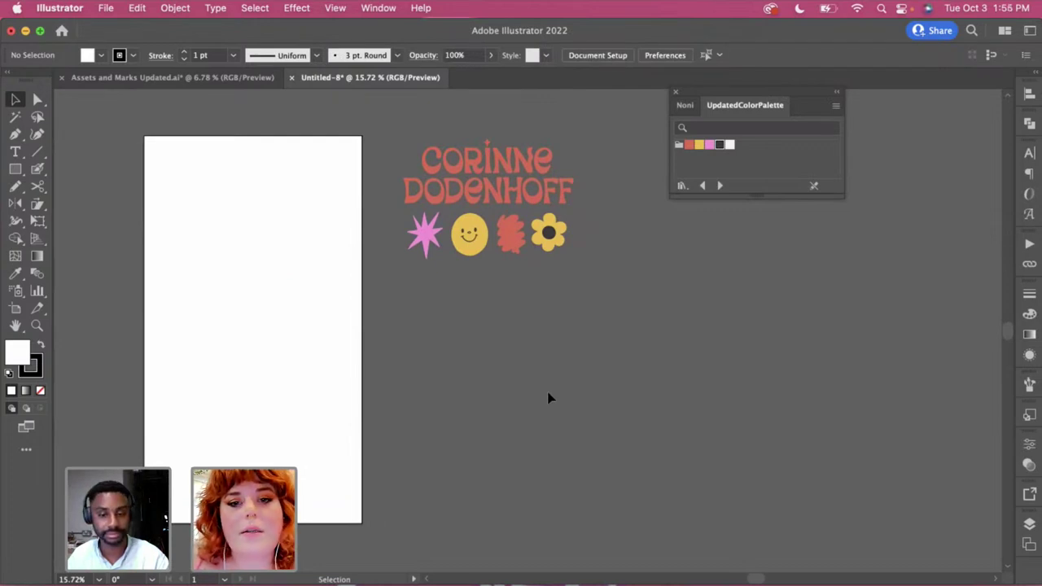
pyautogui.hscroll(2, 548, 397)
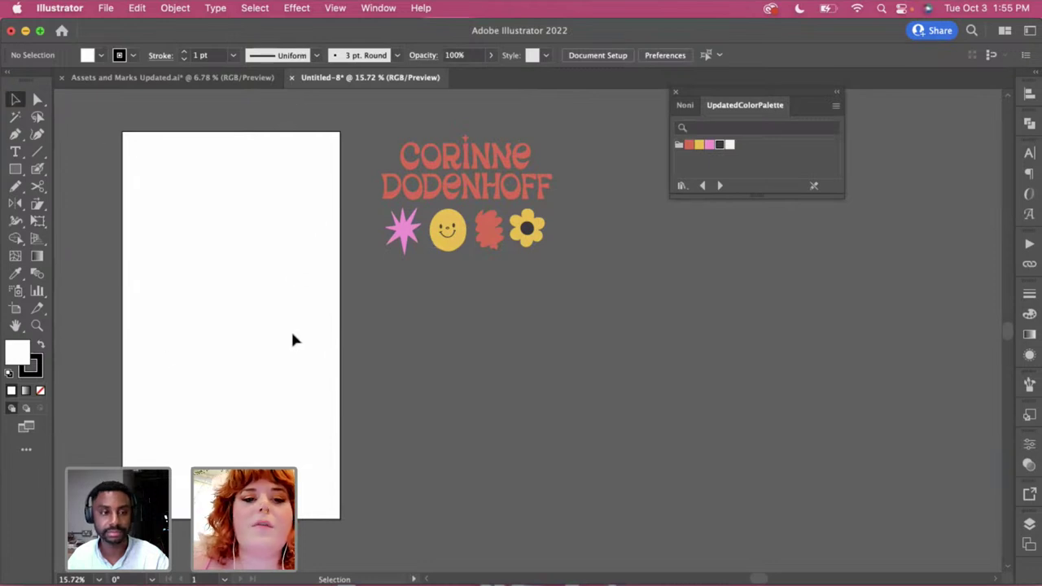
pyautogui.scroll(1, 482, 359)
pyautogui.hscroll(-1, 481, 359)
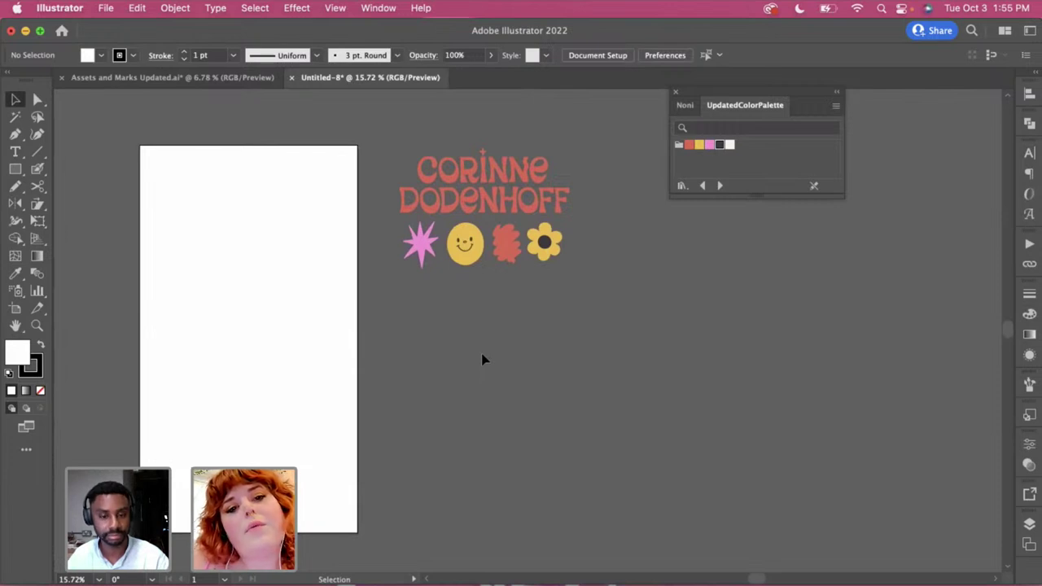
pyautogui.scroll(-1, 481, 359)
pyautogui.hscroll(-1, 481, 359)
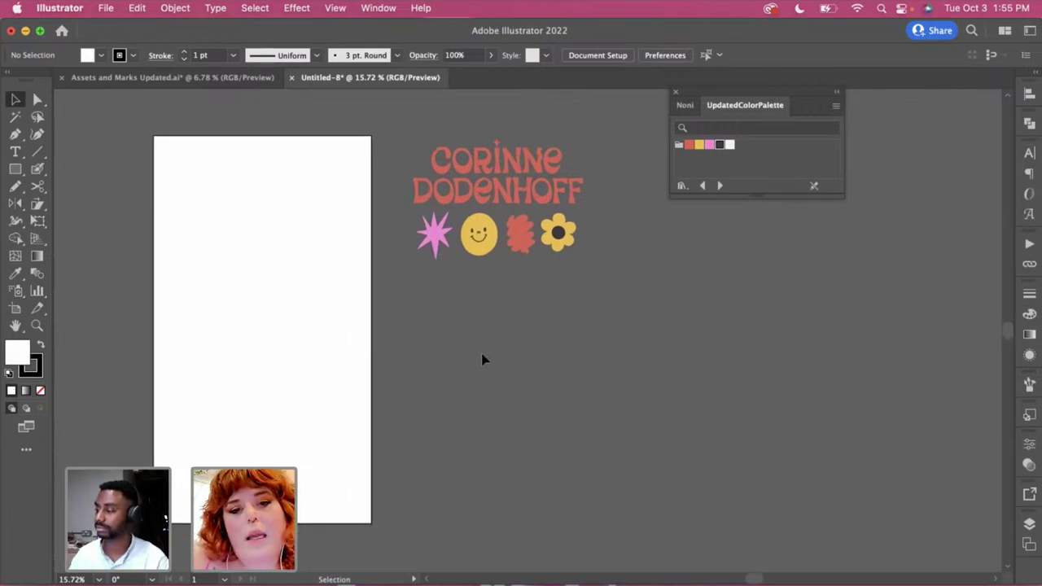
# Move the lettering and icon group higher up the artboard
pyautogui.click(575, 244)
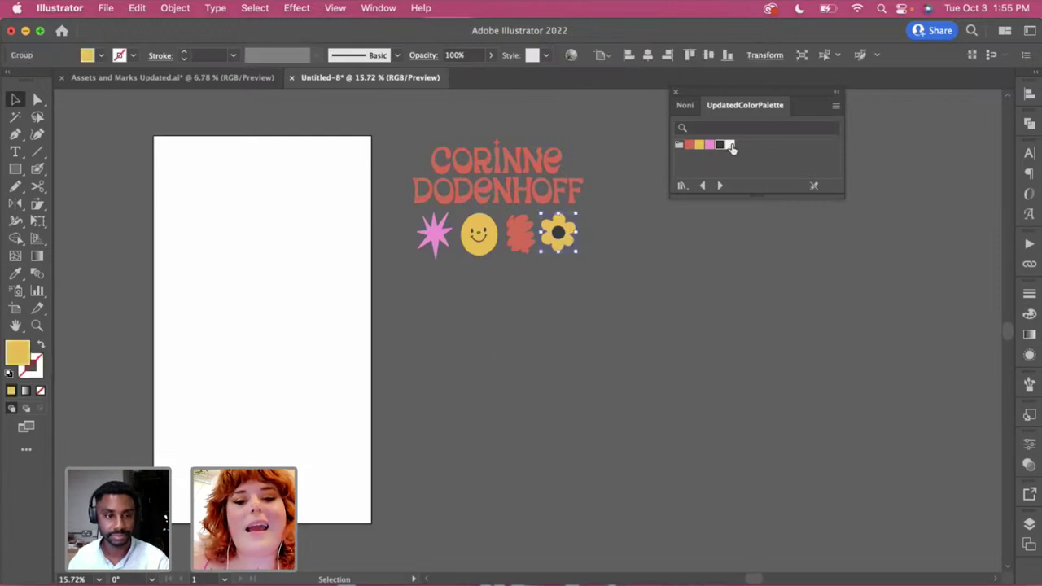
pyautogui.click(638, 287)
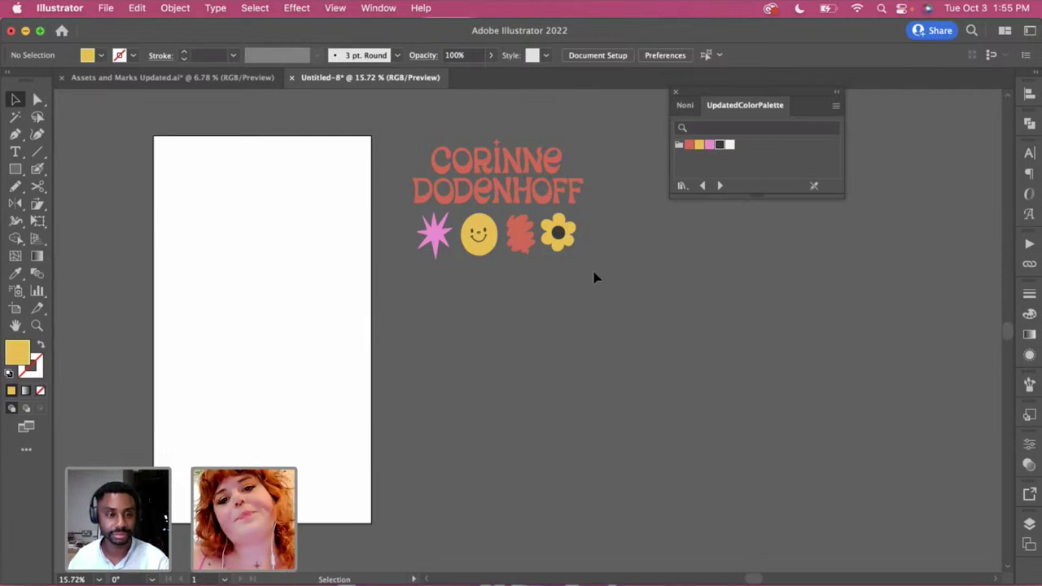
pyautogui.click(424, 231)
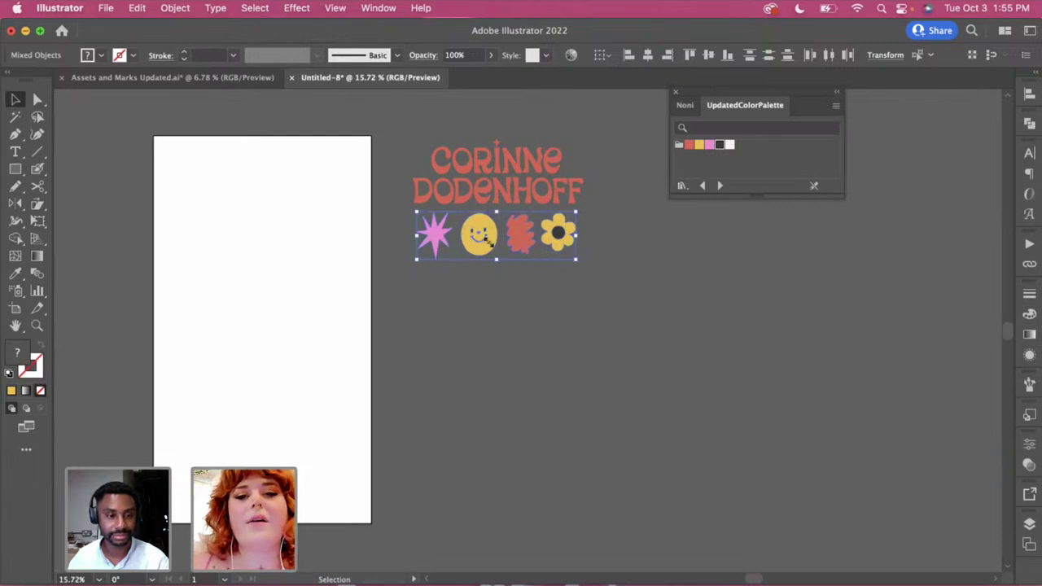
pyautogui.click(599, 285)
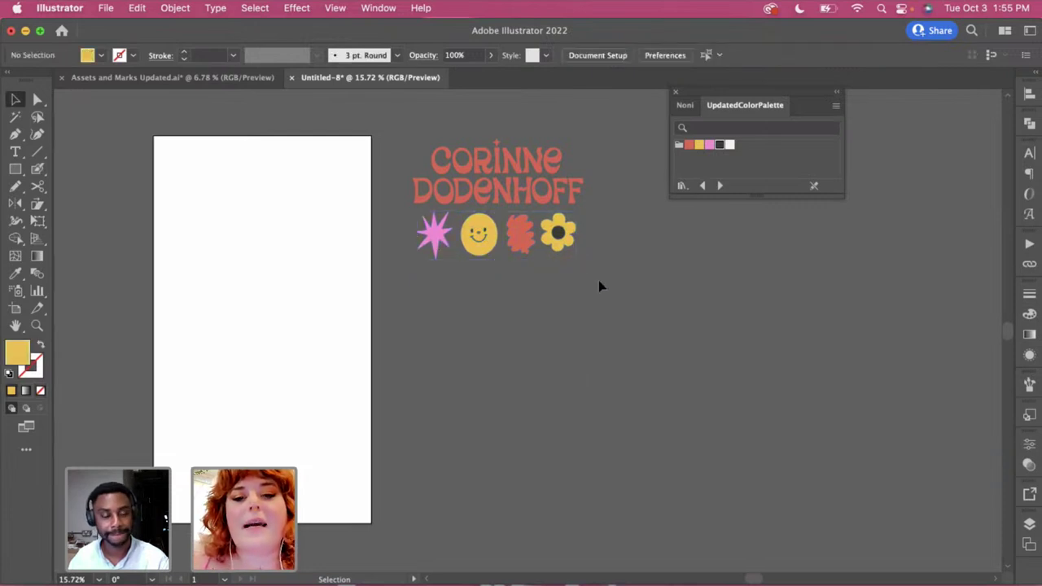
pyautogui.scroll(-1, 598, 281)
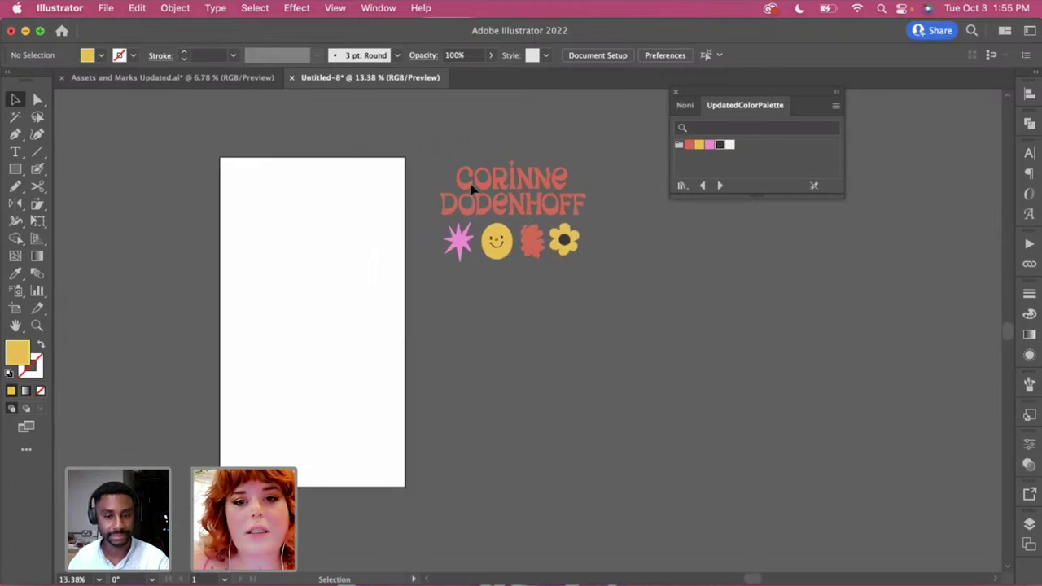
pyautogui.click(454, 185)
pyautogui.scroll(2, 454, 185)
pyautogui.moveTo(510, 264); pyautogui.dragTo(505, 154)
pyautogui.click(579, 257)
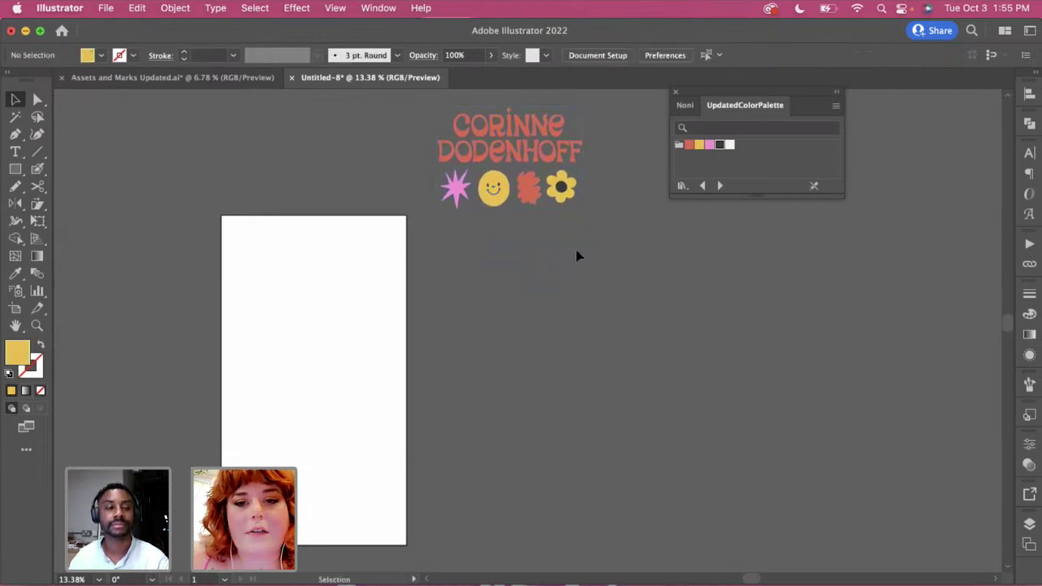
# Duplicate the icon row just below the original
pyautogui.click(468, 190)
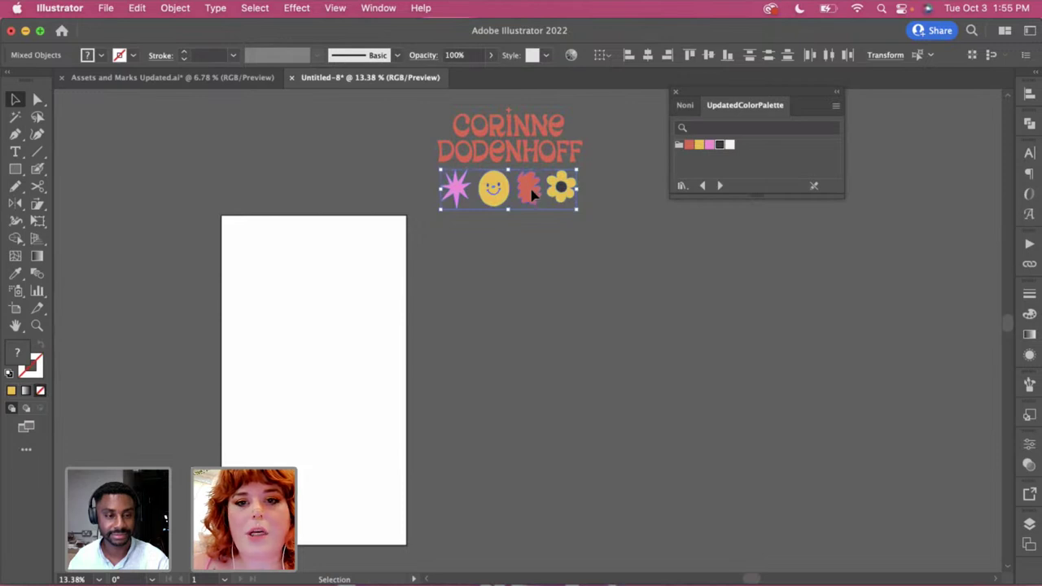
pyautogui.moveTo(531, 192); pyautogui.dragTo(534, 257)
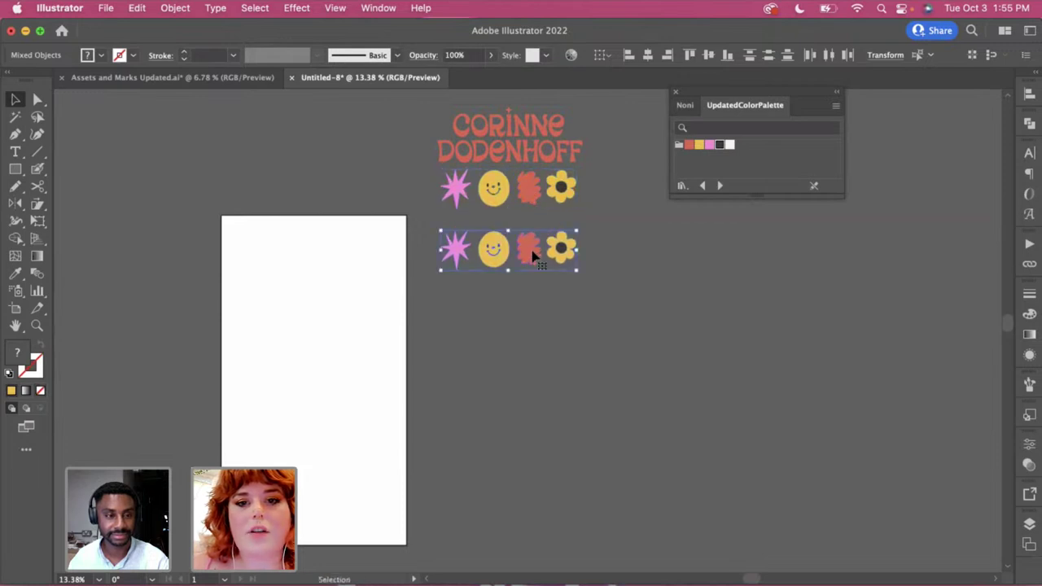
pyautogui.click(658, 243)
pyautogui.scroll(3, 576, 227)
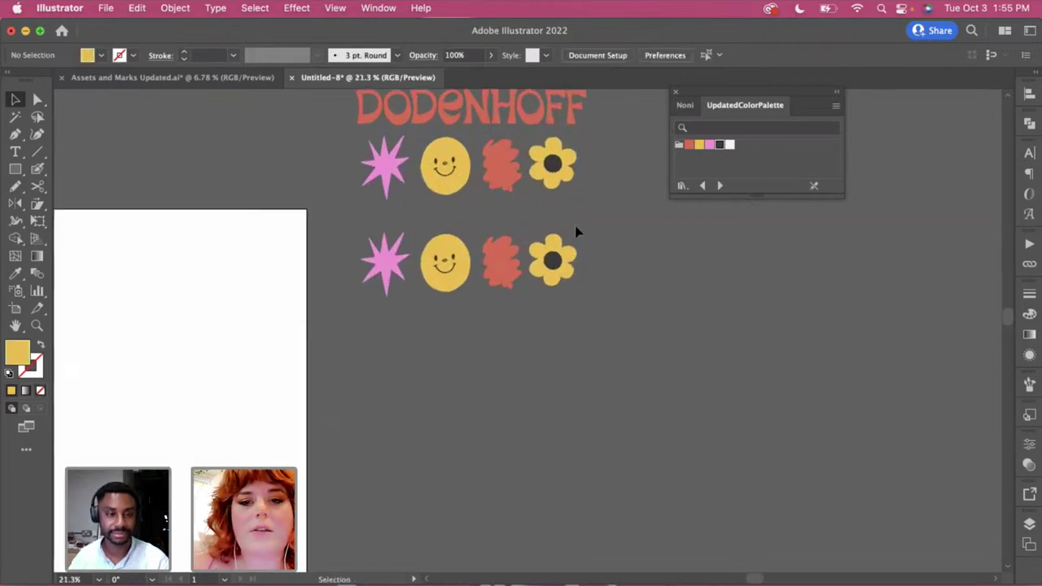
pyautogui.click(554, 262)
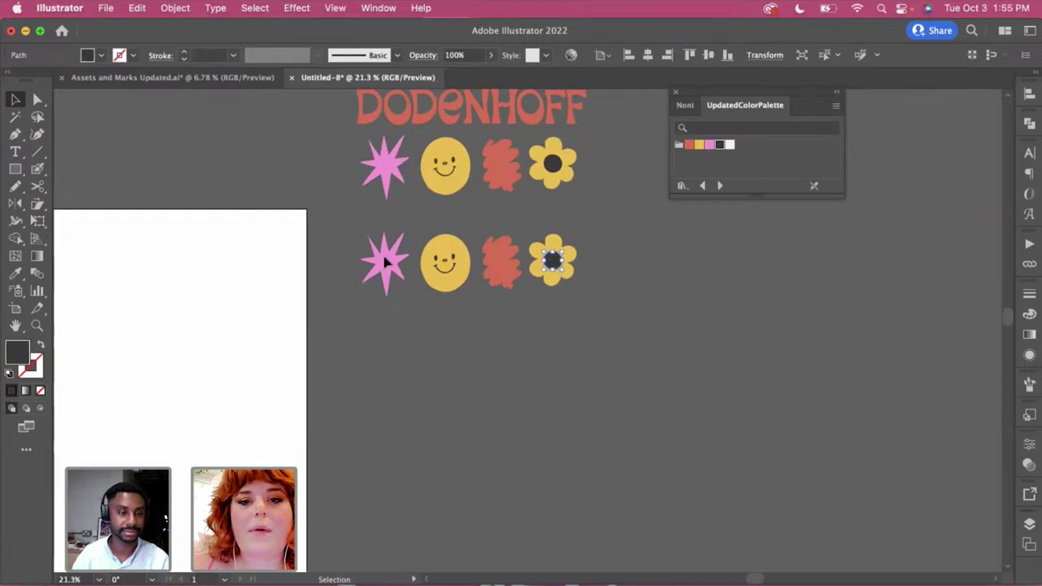
pyautogui.click(496, 277)
pyautogui.click(631, 293)
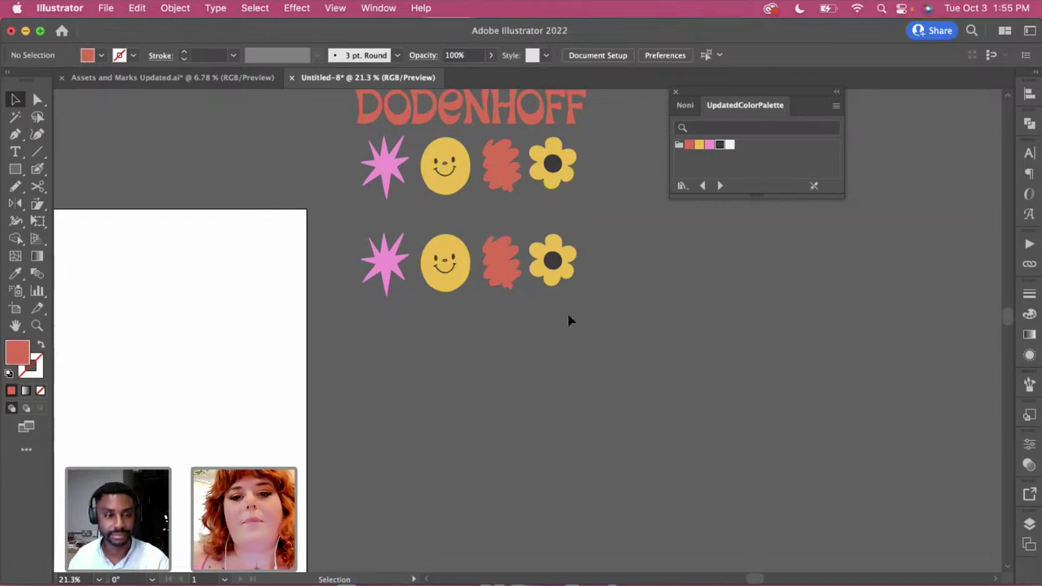
# Scale the duplicate row down and move it further down and right
pyautogui.click(383, 248)
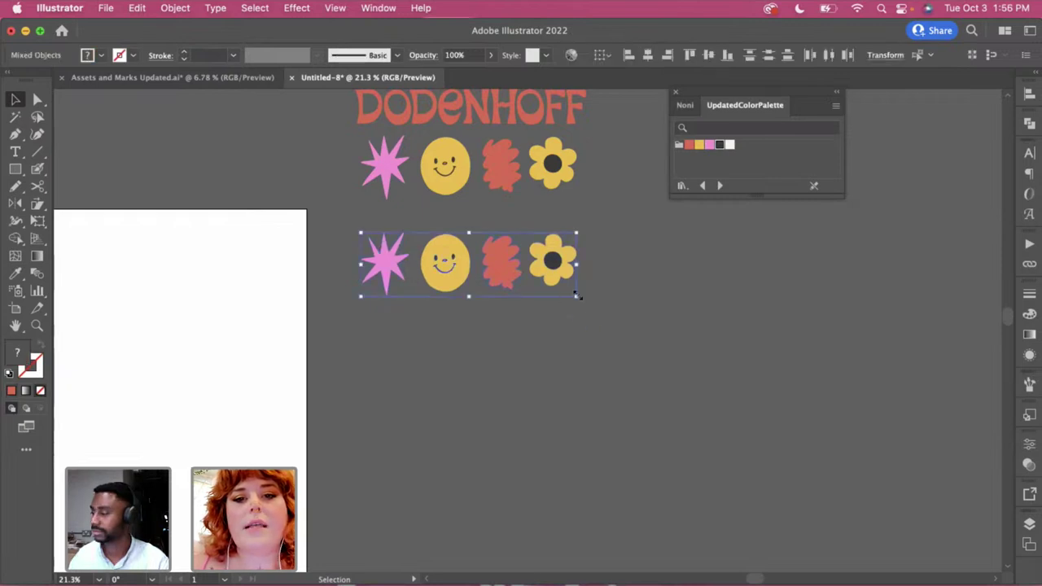
pyautogui.moveTo(577, 297); pyautogui.dragTo(560, 285)
pyautogui.moveTo(488, 254); pyautogui.dragTo(536, 352)
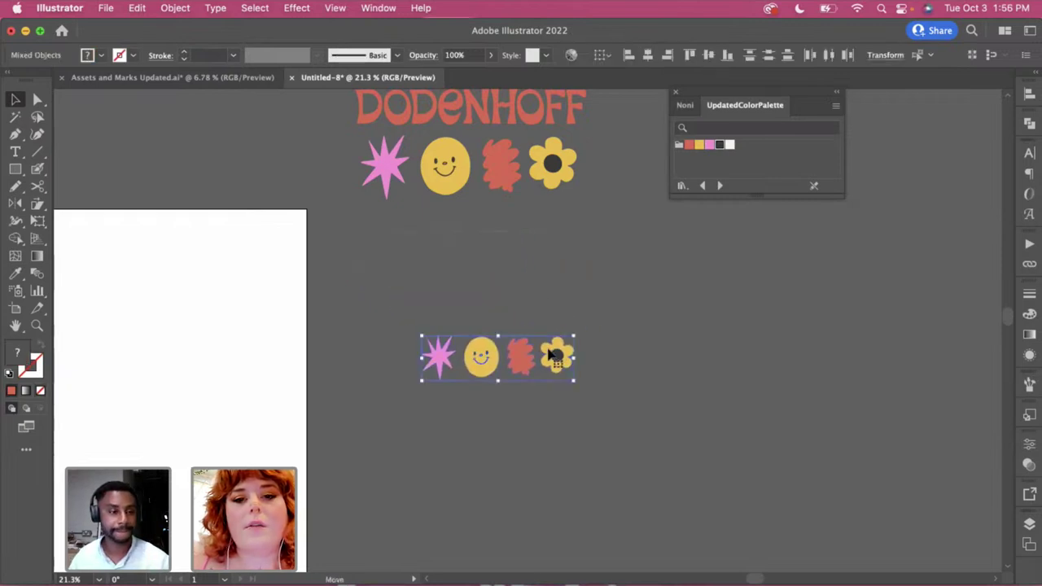
pyautogui.click(582, 343)
# Fill the small duplicate flower's petals white
pyautogui.press('a')
pyautogui.click(573, 356)
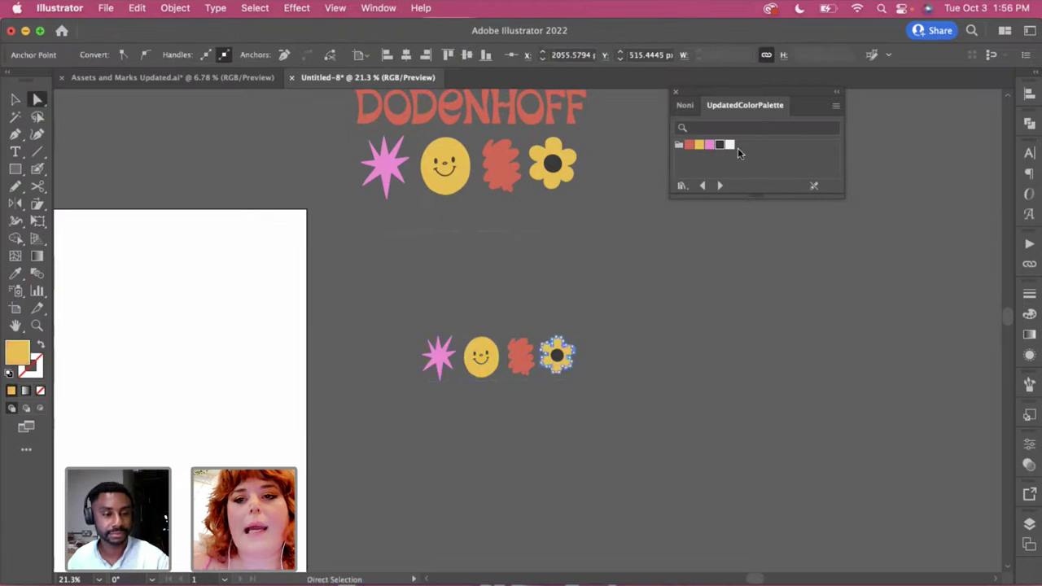
pyautogui.click(731, 146)
pyautogui.click(671, 286)
# Draw a dark grey rectangle behind the small icon row
pyautogui.press('m')
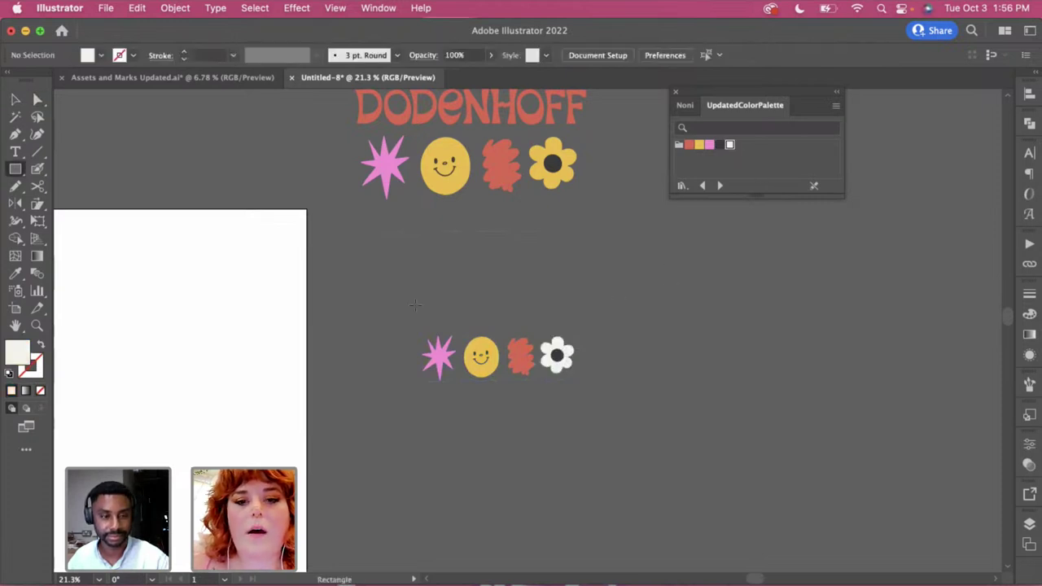
pyautogui.moveTo(425, 300); pyautogui.dragTo(618, 433)
pyautogui.press('super+shift+bracketleft')
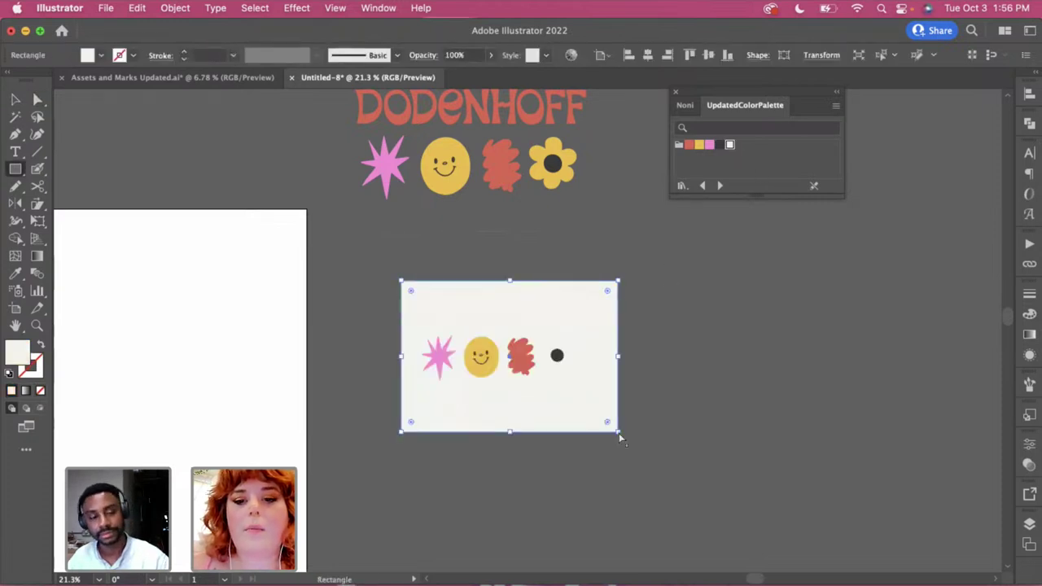
pyautogui.press('i')
pyautogui.click(720, 145)
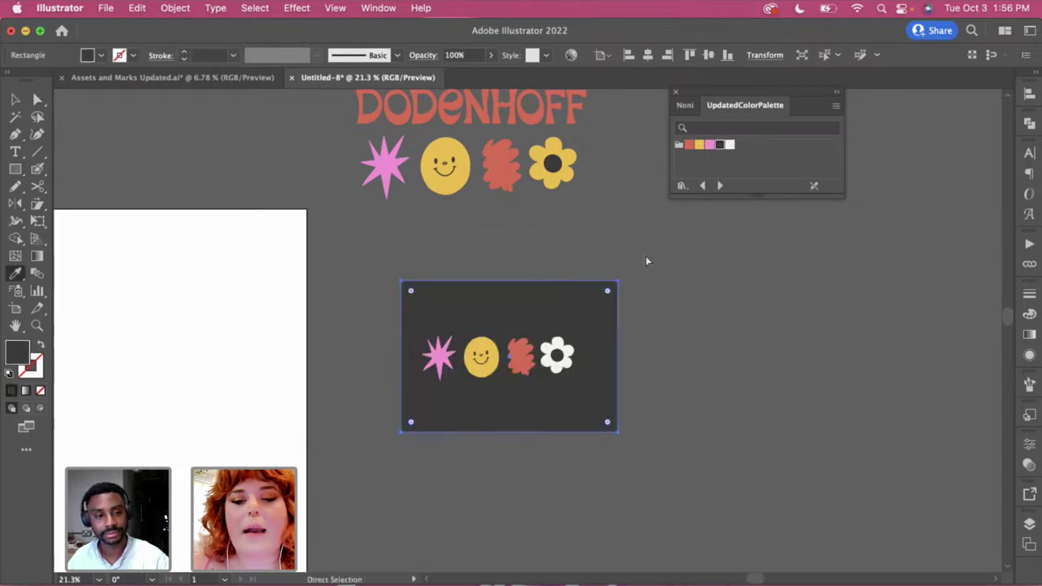
pyautogui.keyDown('super'); pyautogui.click(592, 228); pyautogui.keyUp('super')
pyautogui.press('v')
pyautogui.click(599, 295)
pyautogui.scroll(5, 599, 295)
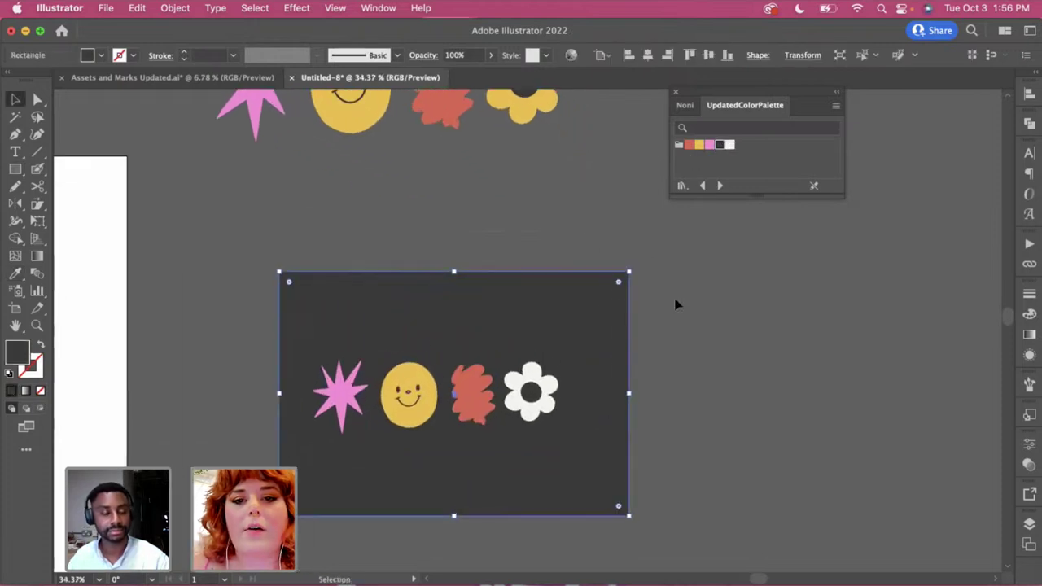
pyautogui.click(675, 303)
pyautogui.hscroll(-3, 617, 326)
# Fill the small white flower's centre with the palette yellow
pyautogui.press('a')
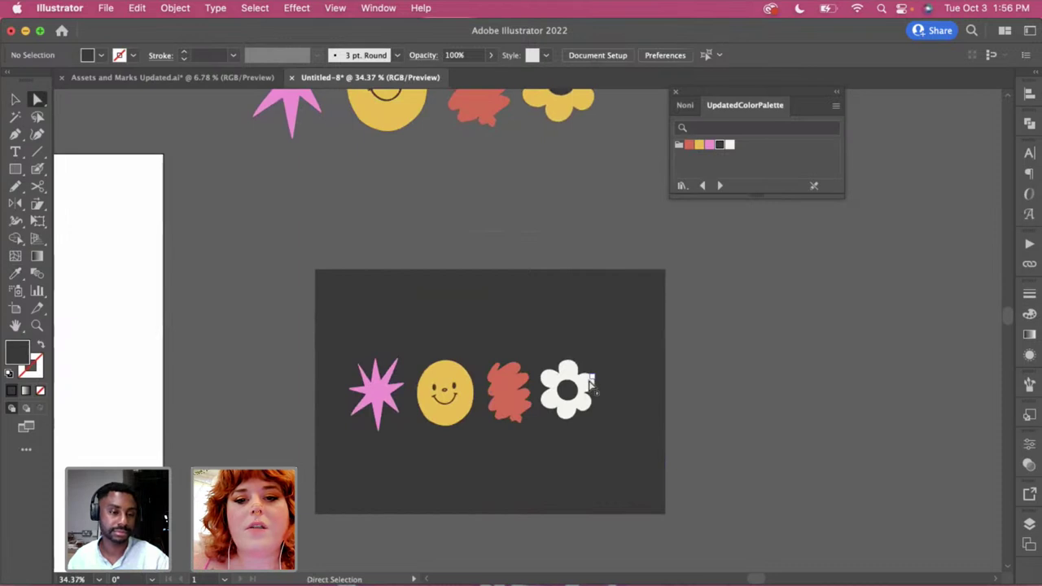
pyautogui.click(590, 381)
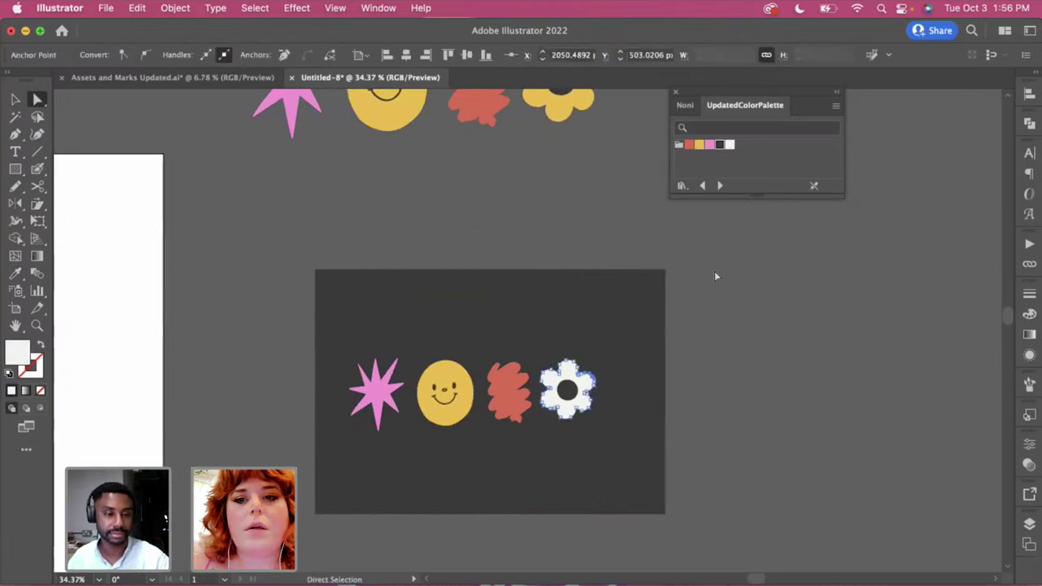
pyautogui.click(715, 271)
pyautogui.click(572, 395)
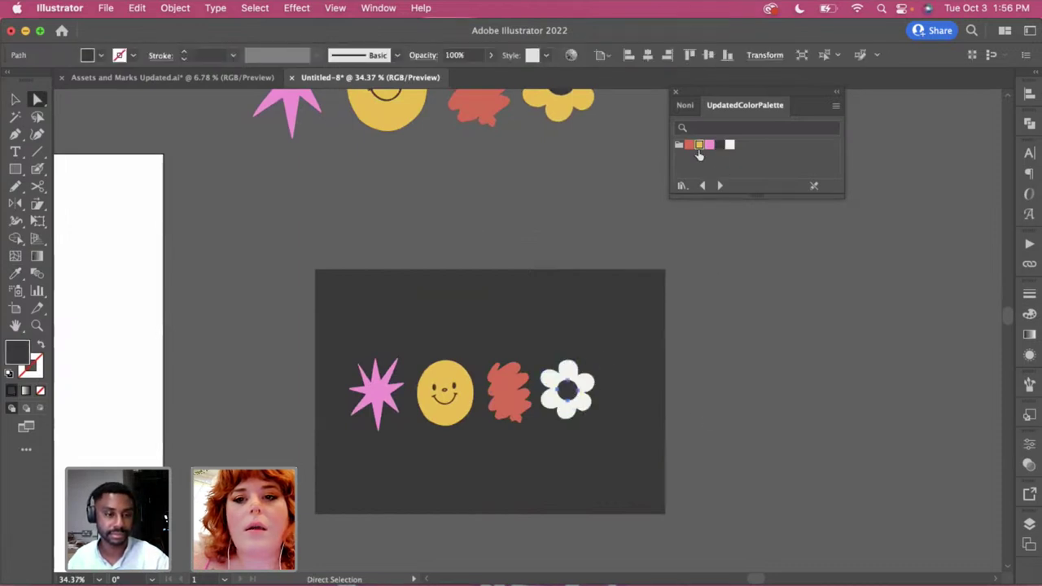
pyautogui.click(699, 145)
pyautogui.click(689, 145)
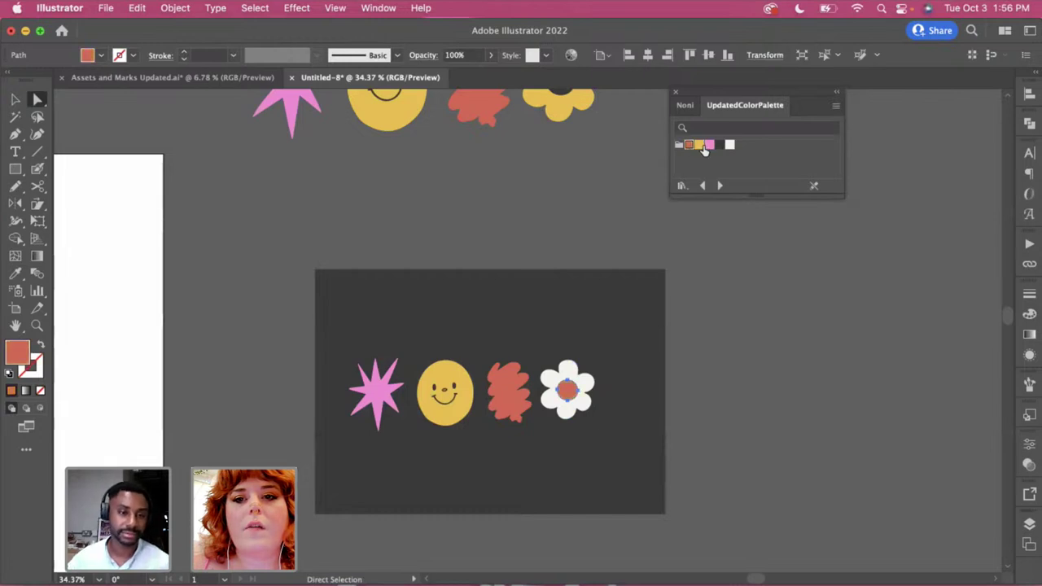
pyautogui.click(698, 145)
pyautogui.click(732, 342)
# Delete the dark background rectangle so the small icon row has no backdrop
pyautogui.press('v')
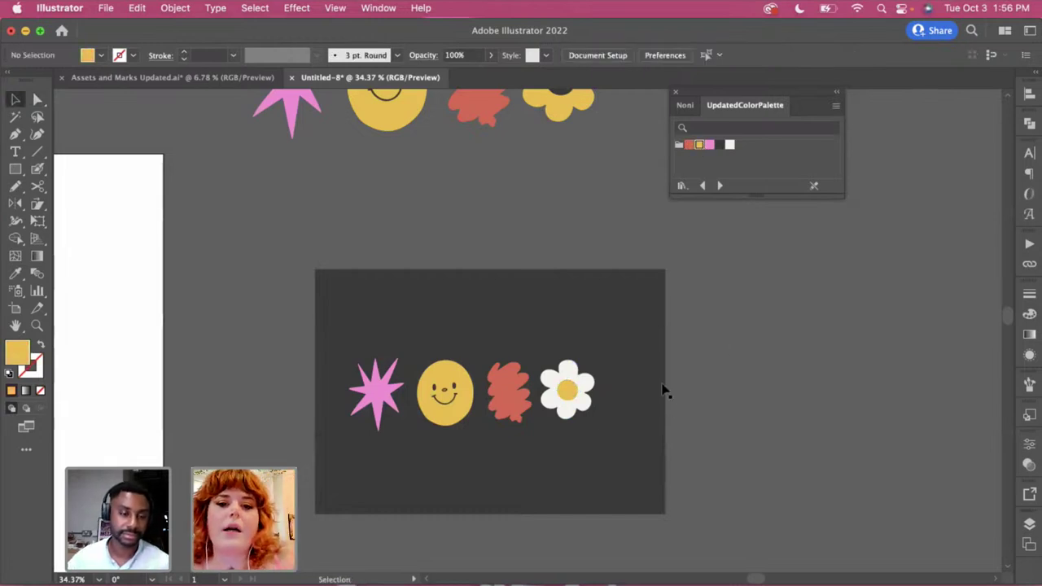
pyautogui.hscroll(-3, 644, 345)
pyautogui.click(689, 314)
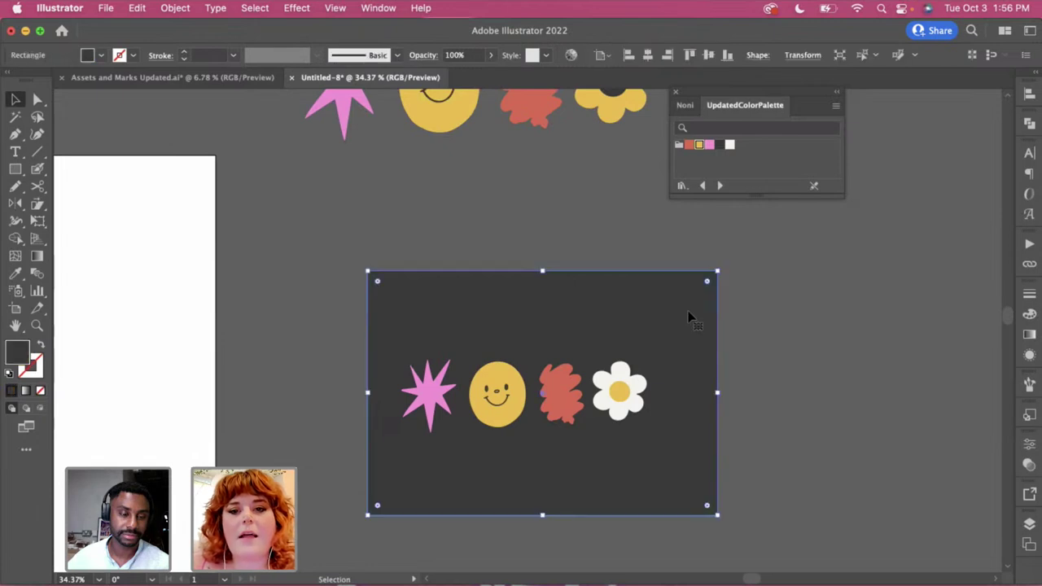
pyautogui.scroll(-3, 689, 317)
pyautogui.click(790, 350)
pyautogui.scroll(-2, 790, 350)
pyautogui.scroll(-2, 789, 355)
pyautogui.hscroll(2, 788, 355)
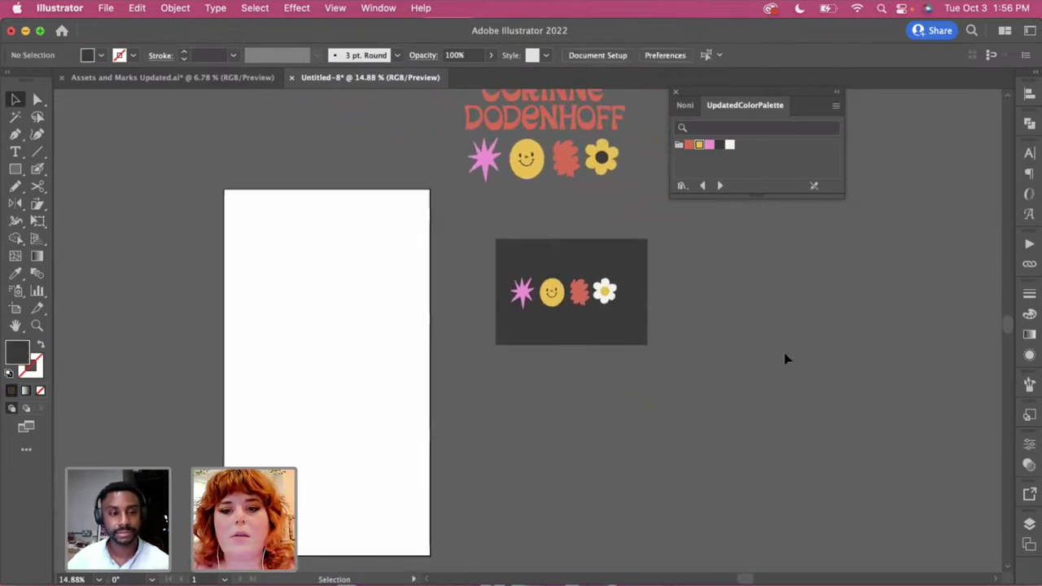
pyautogui.click(625, 341)
pyautogui.press('Delete')
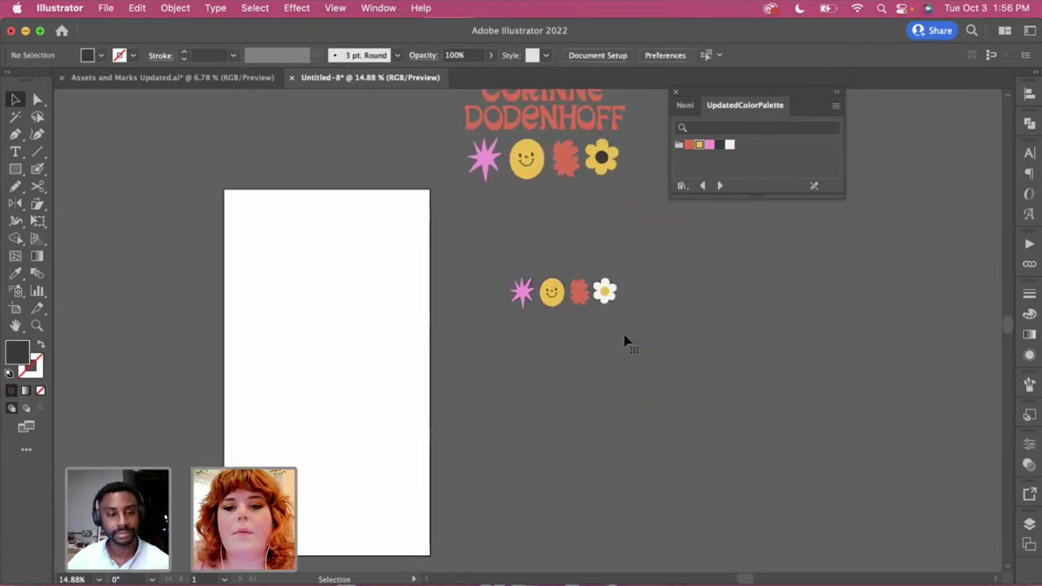
pyautogui.moveTo(649, 318); pyautogui.dragTo(514, 260)
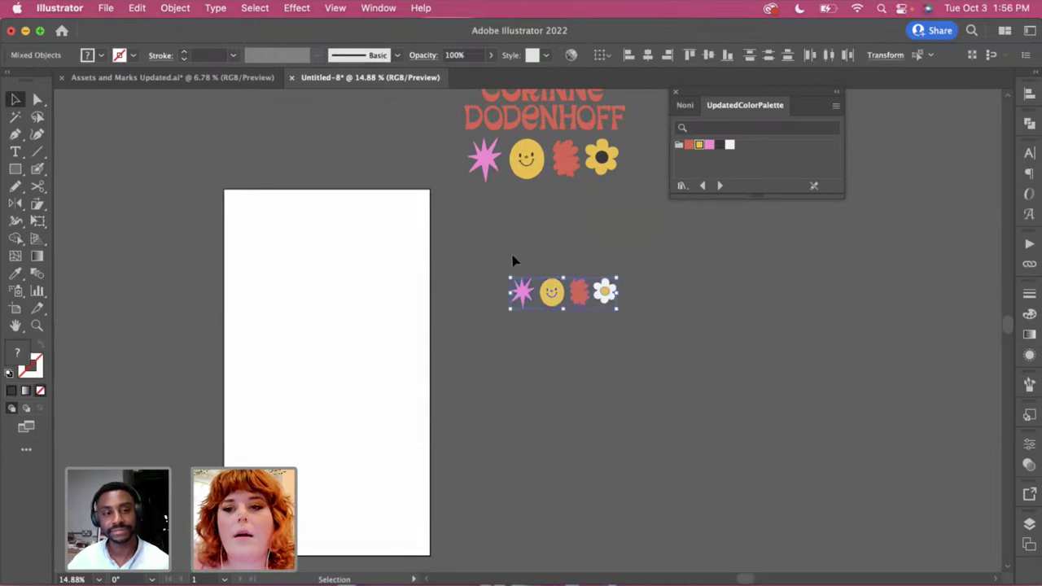
pyautogui.click(514, 261)
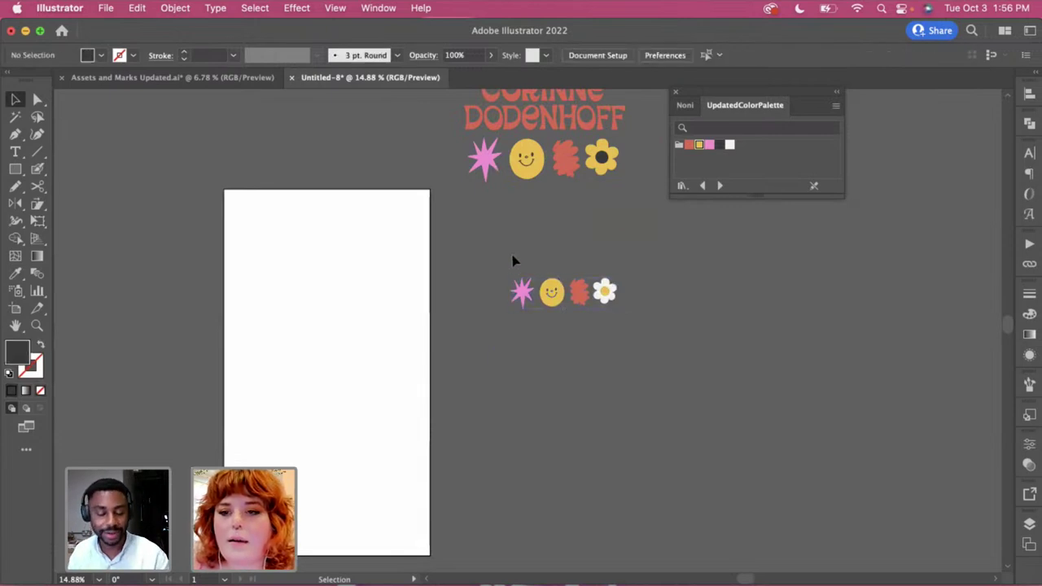
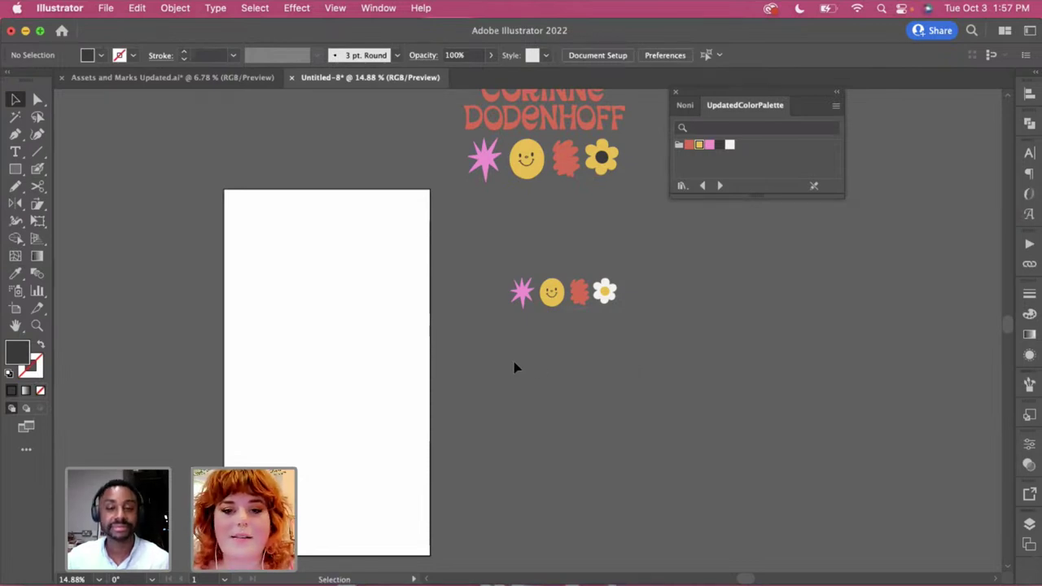
# Select the row of star, smiley, blob and flower icons and open the Object menu
pyautogui.scroll(3, 592, 368)
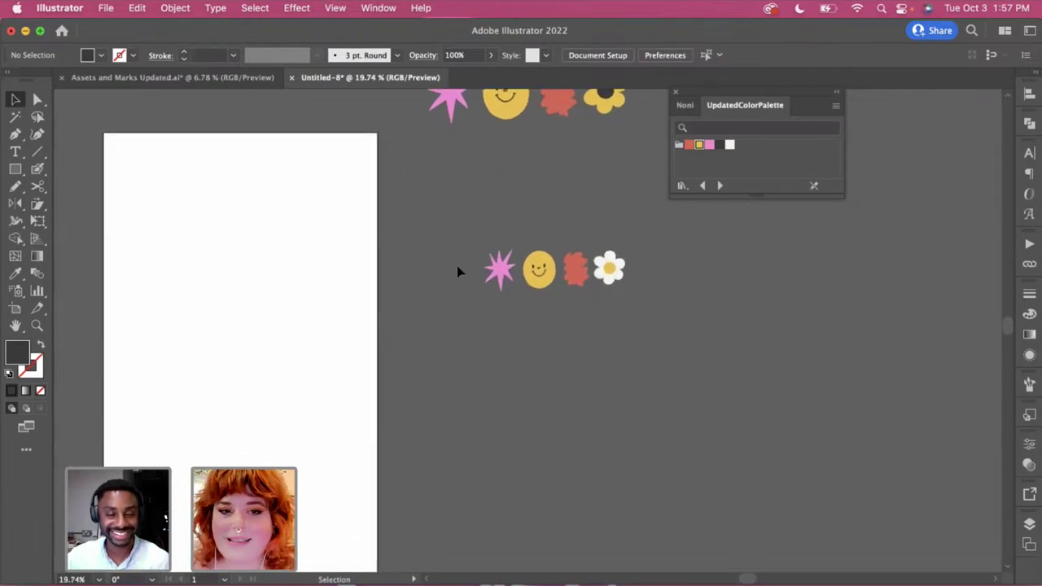
pyautogui.press('super+a')
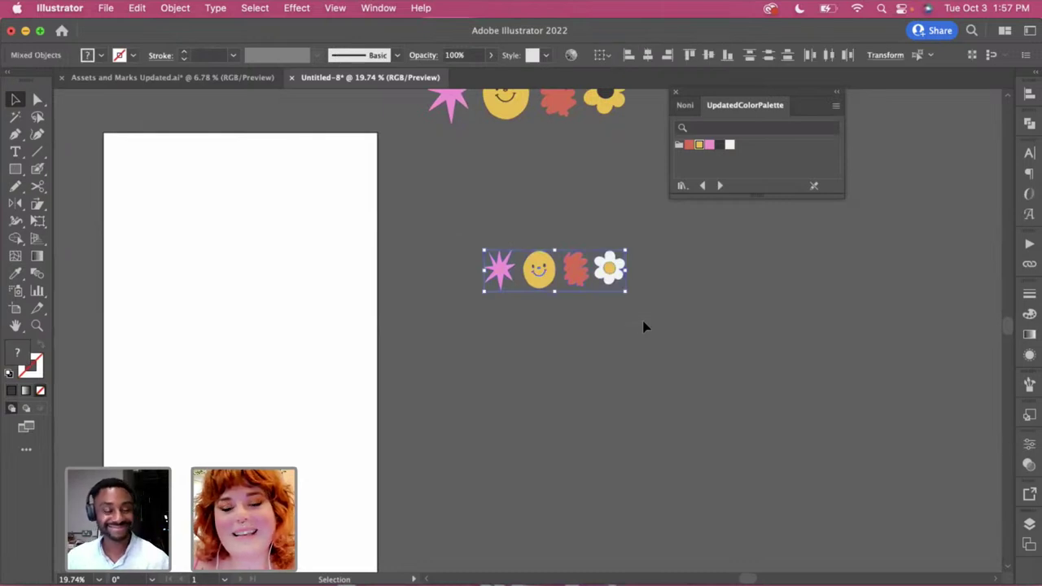
pyautogui.click(639, 322)
pyautogui.press('super+a')
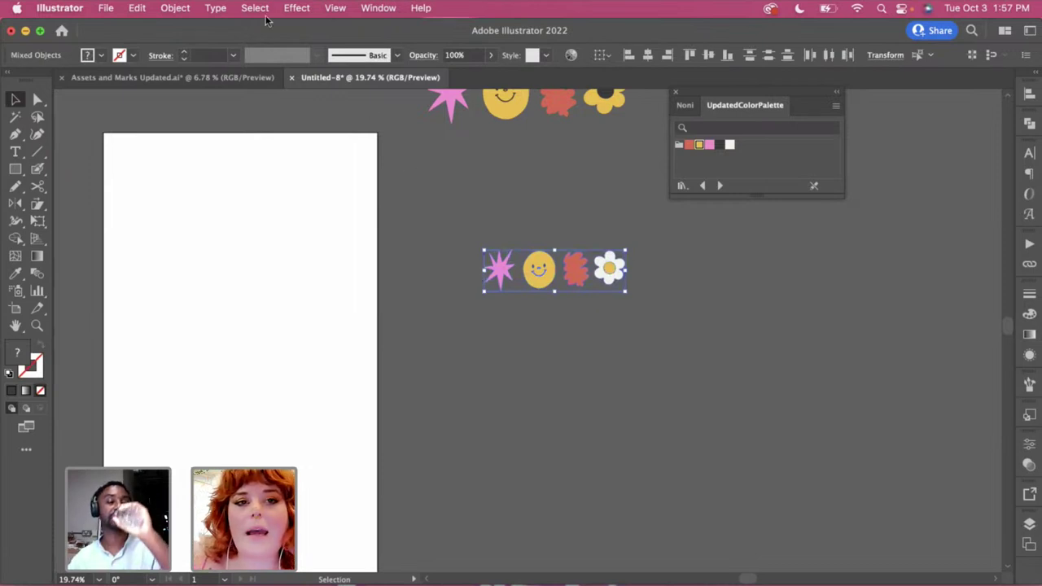
pyautogui.click(192, 8)
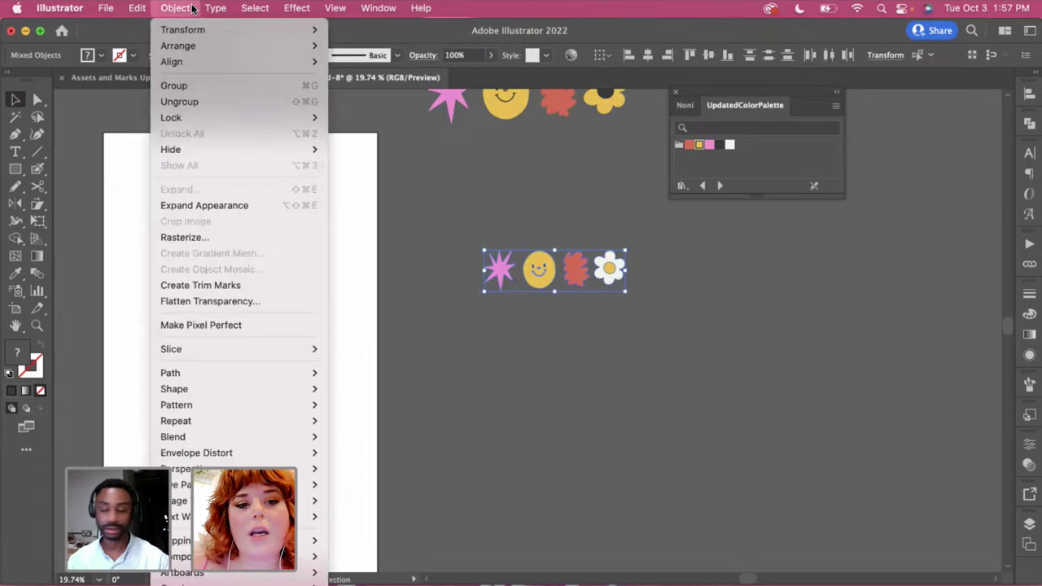
# Make a new pattern from the icon row with Object > Pattern > Make
pyautogui.moveTo(236, 405)
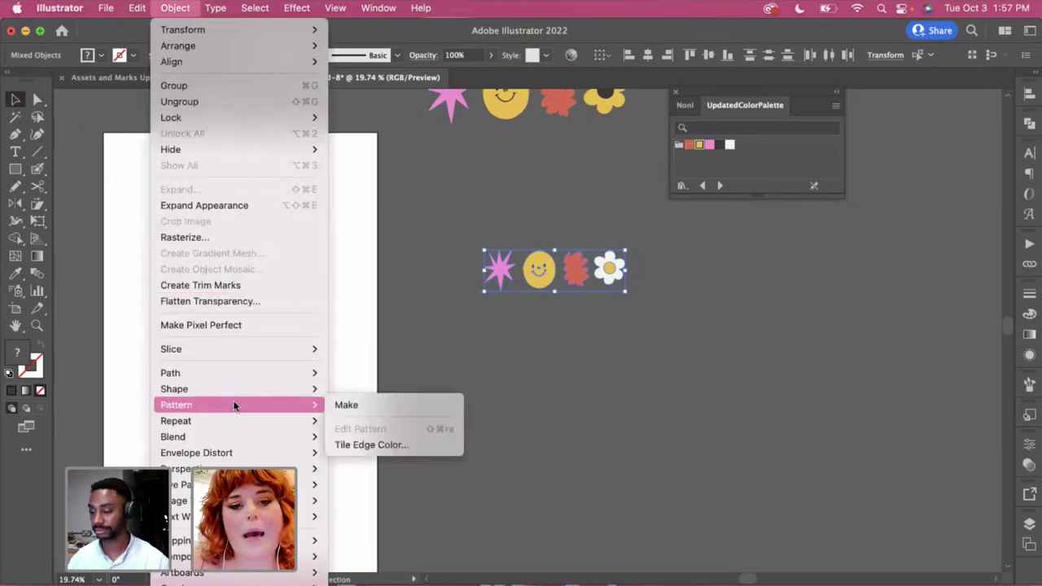
pyautogui.click(374, 407)
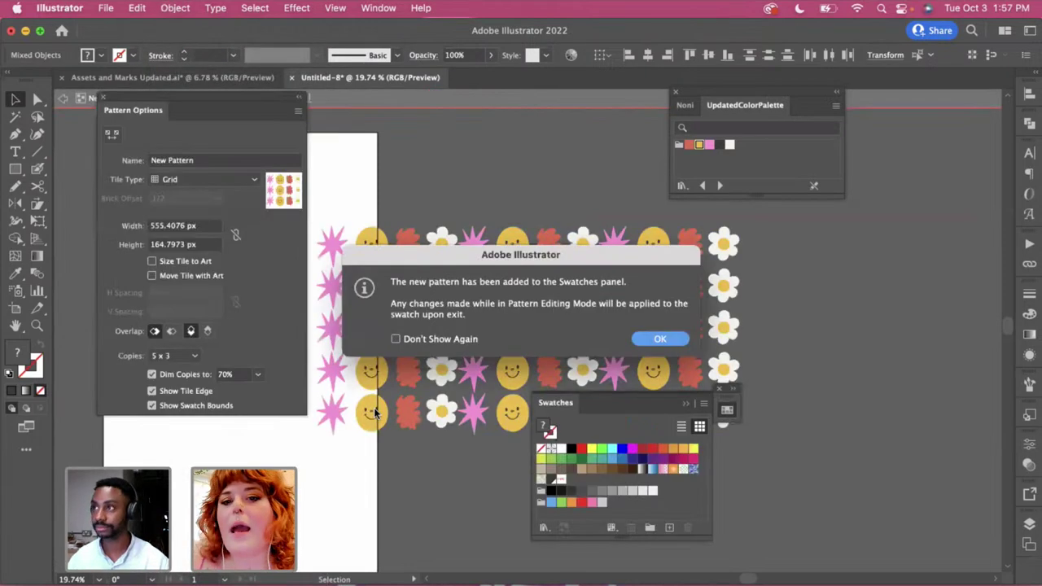
pyautogui.click(658, 340)
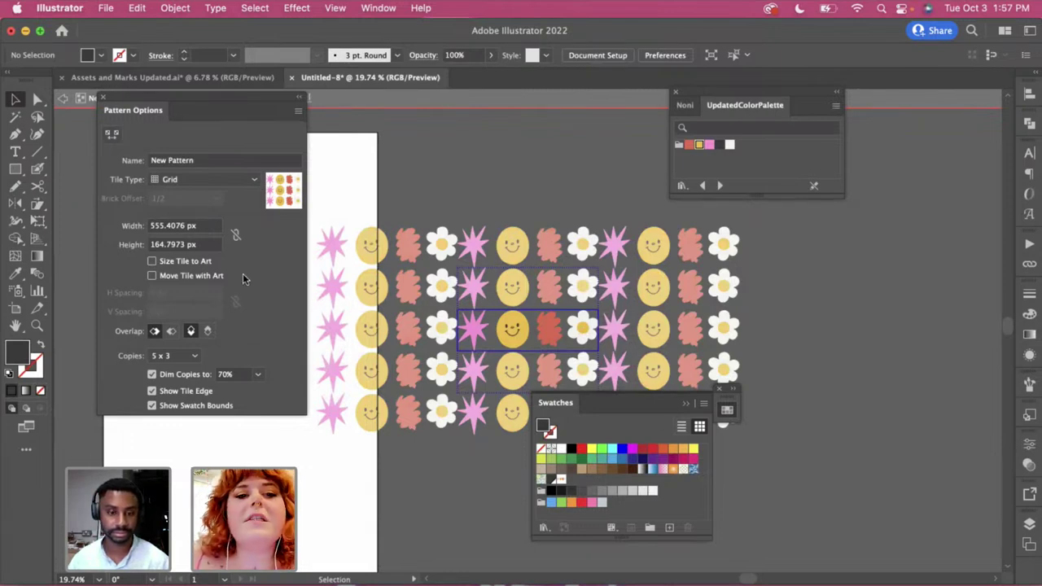
# Turn on Size Tile to Art and move the blob and star higher within the tile
pyautogui.click(151, 261)
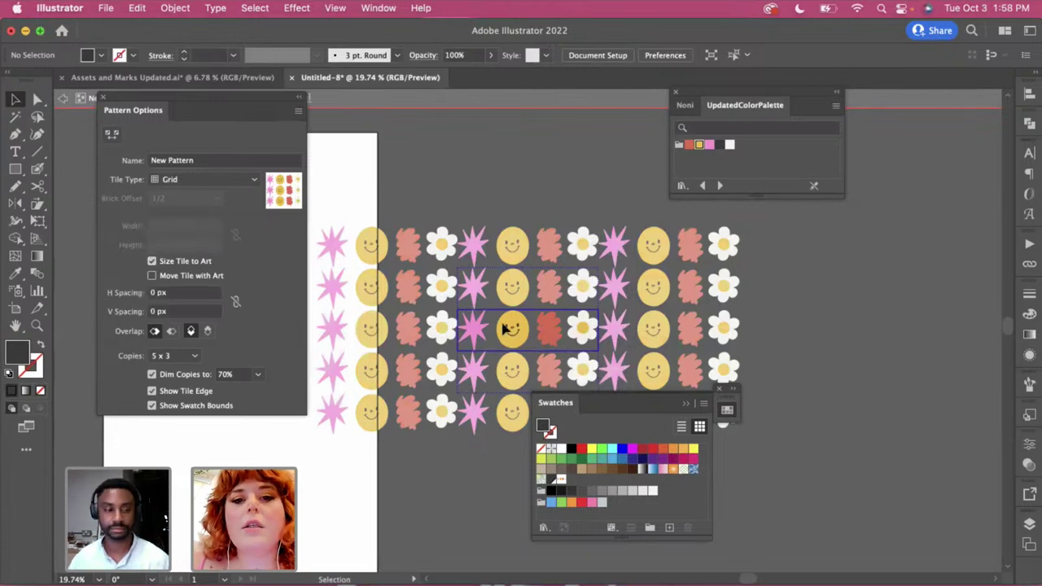
pyautogui.moveTo(552, 332); pyautogui.dragTo(548, 289)
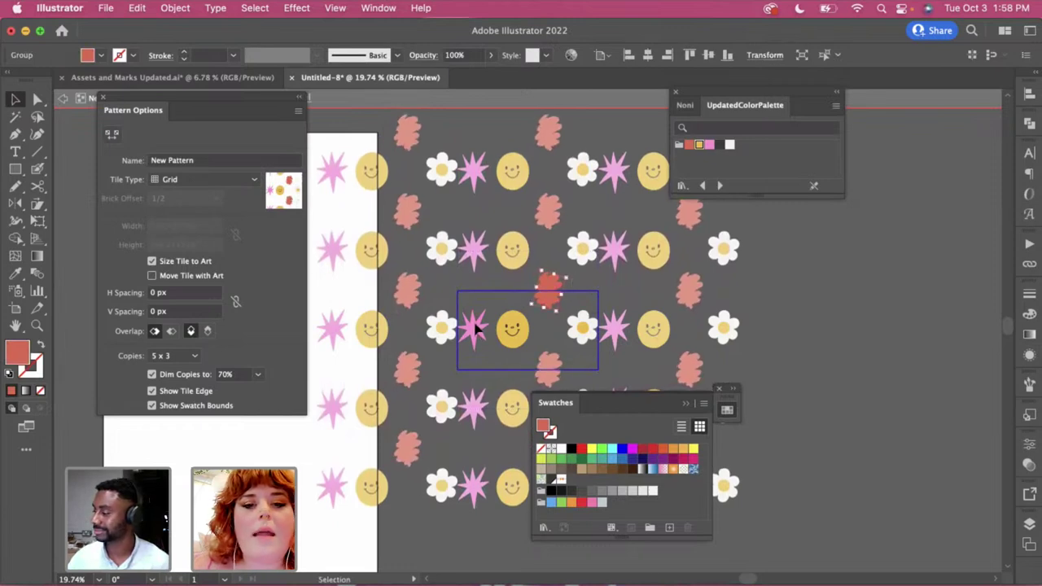
pyautogui.moveTo(474, 329); pyautogui.dragTo(481, 298)
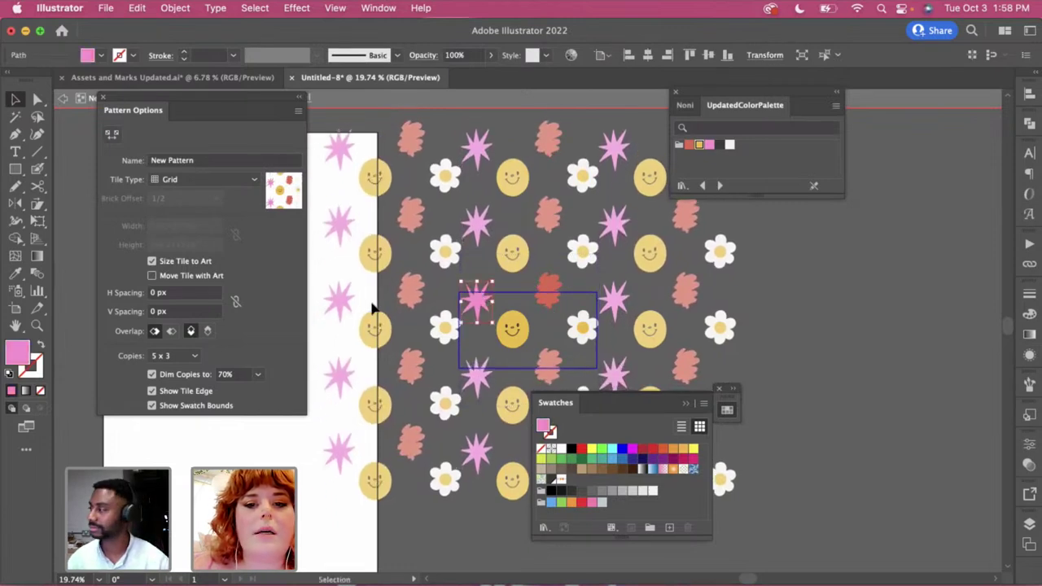
pyautogui.click(184, 181)
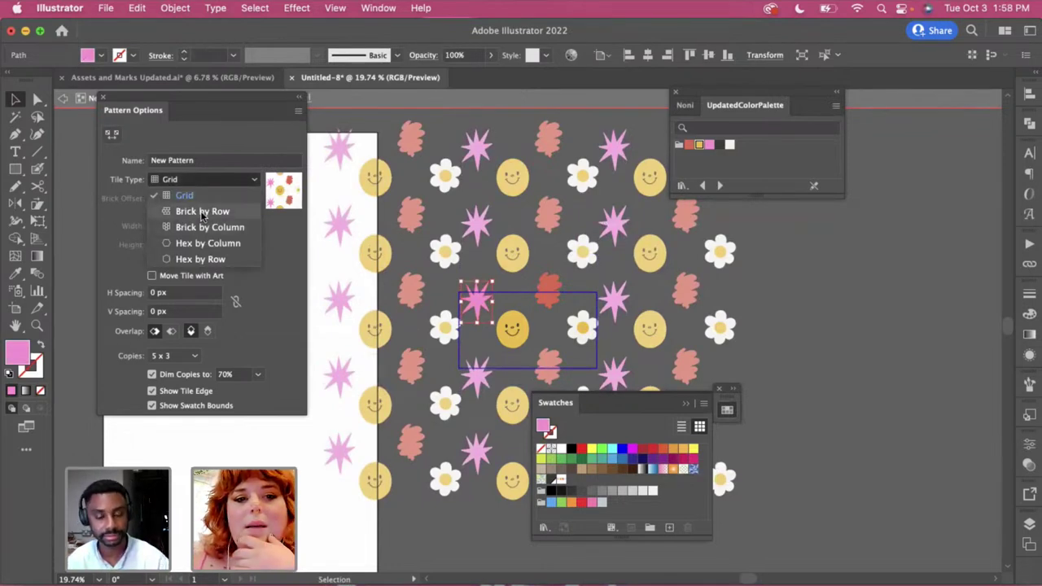
# Set the tile type to Brick by Row, move the star up-right, and check each motif's position
pyautogui.click(202, 212)
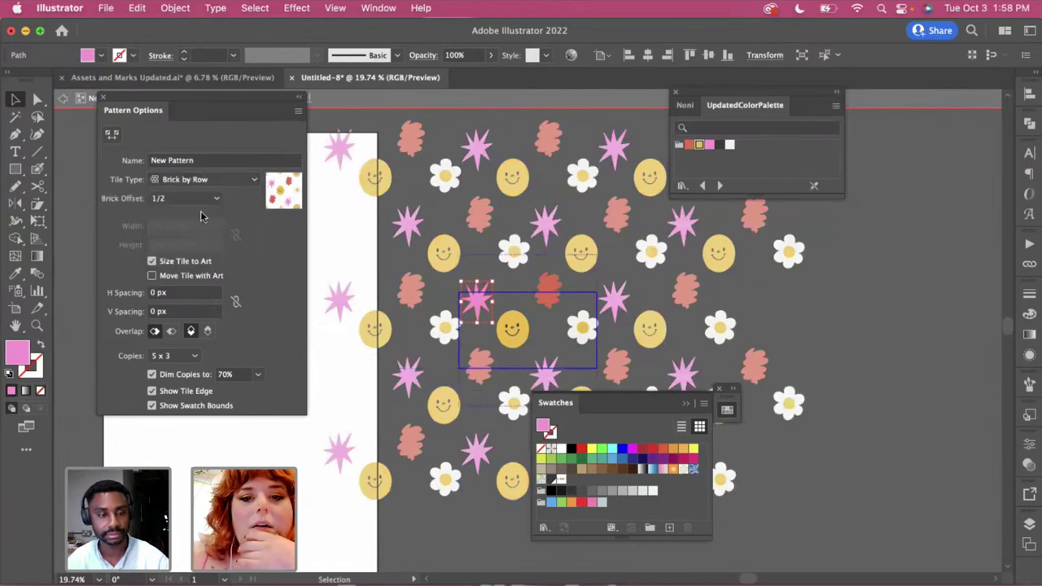
pyautogui.moveTo(482, 311); pyautogui.dragTo(490, 281)
pyautogui.click(542, 294)
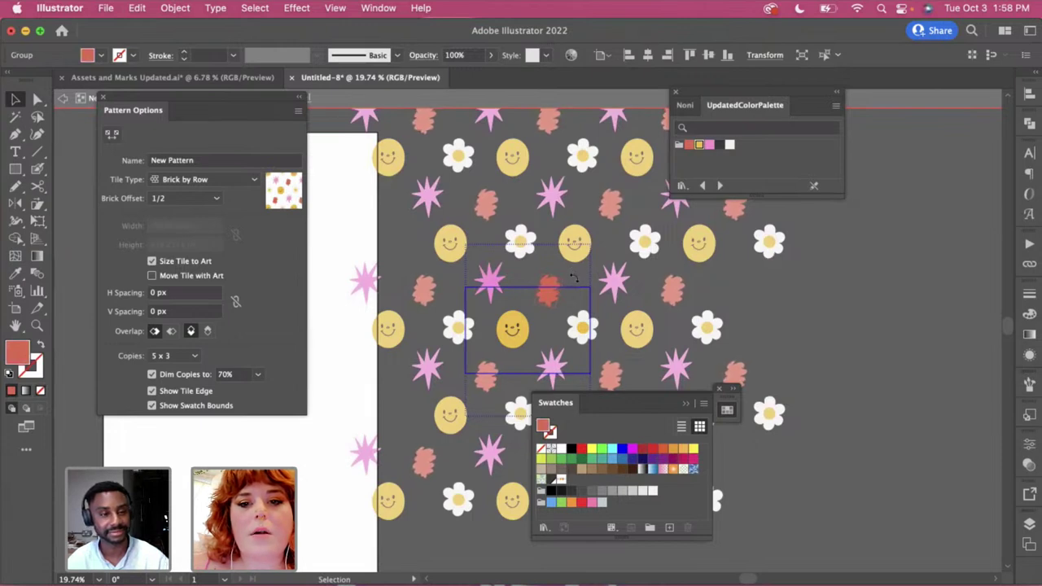
pyautogui.click(527, 346)
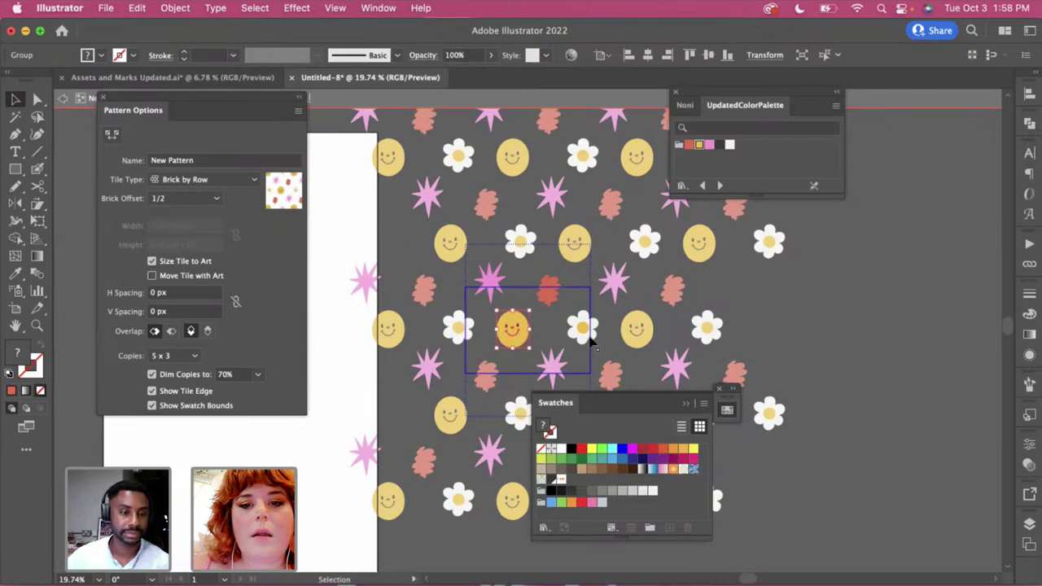
pyautogui.click(583, 340)
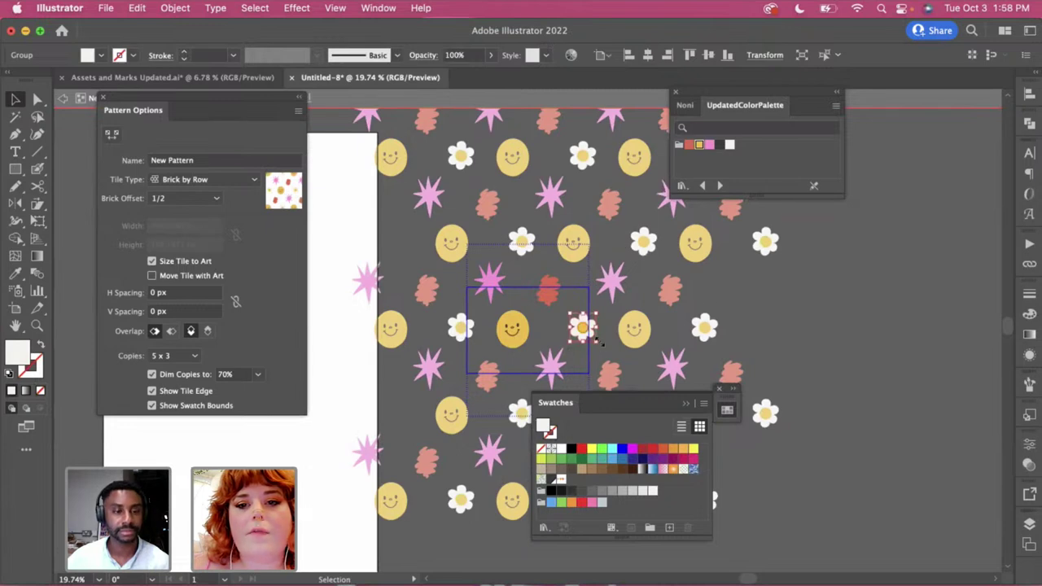
pyautogui.click(600, 342)
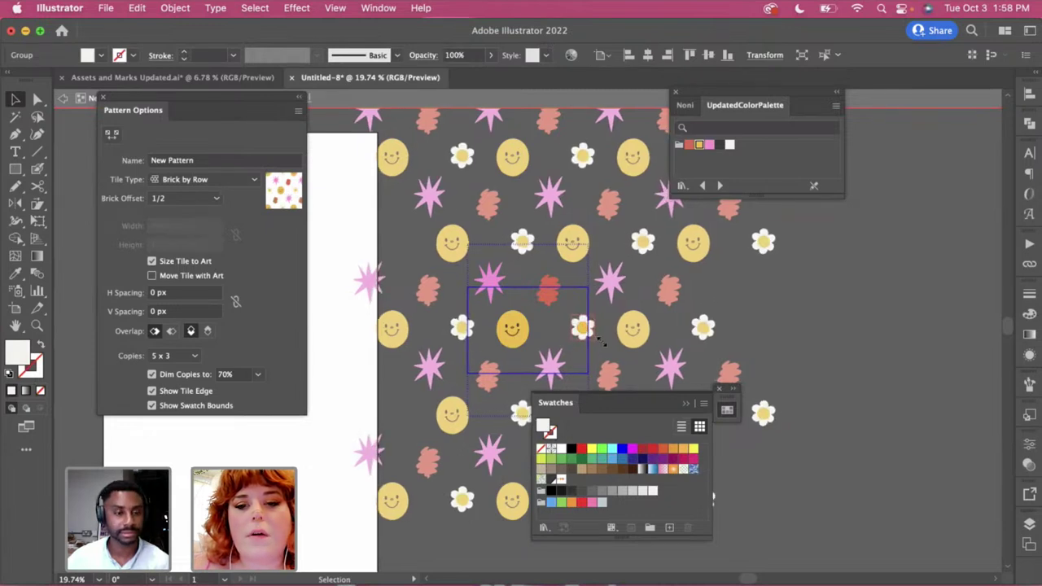
pyautogui.click(600, 342)
pyautogui.scroll(2, 599, 341)
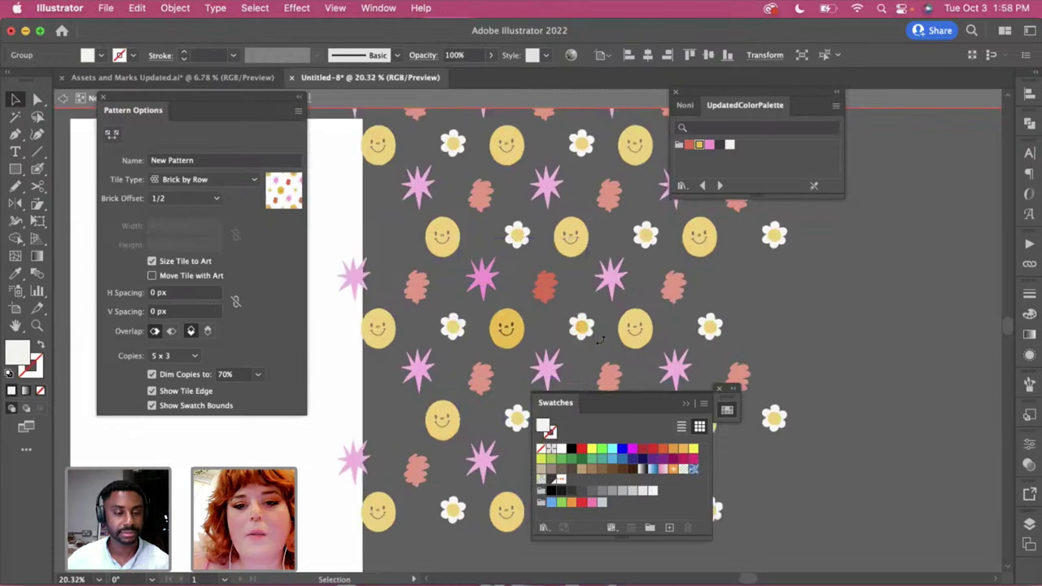
pyautogui.scroll(1, 601, 342)
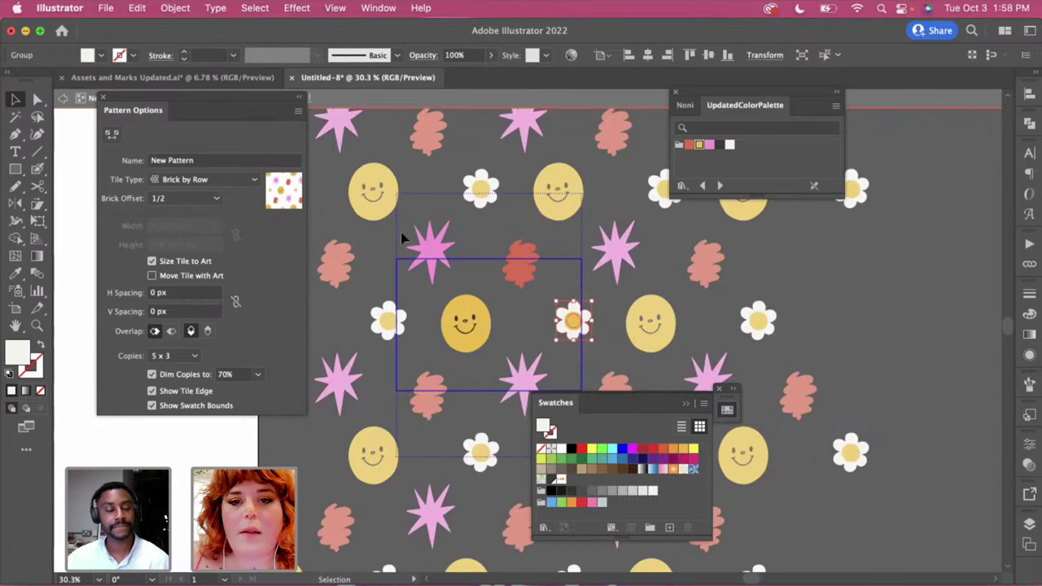
pyautogui.click(527, 271)
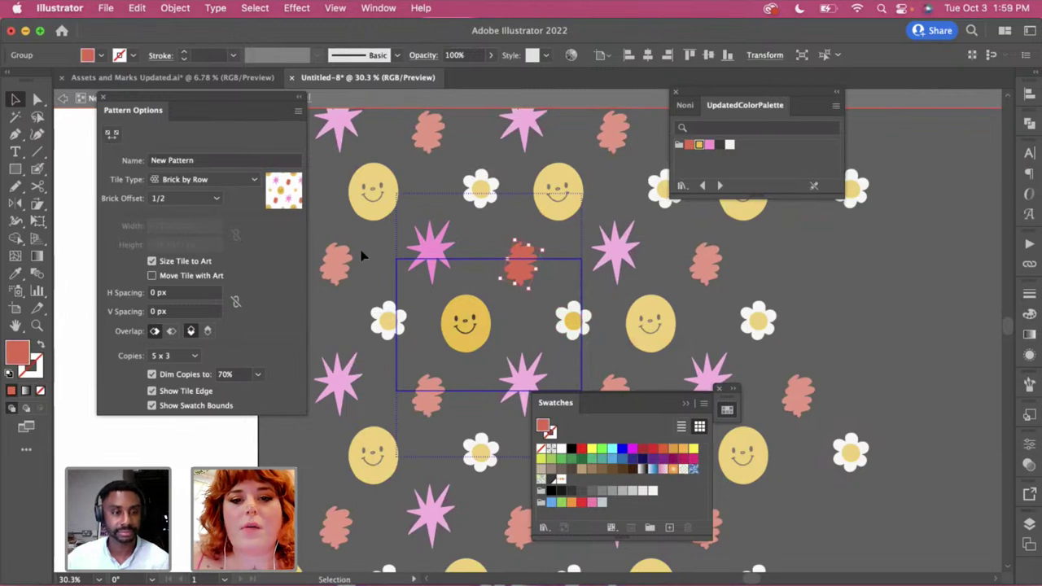
pyautogui.click(820, 354)
pyautogui.scroll(-4, 819, 355)
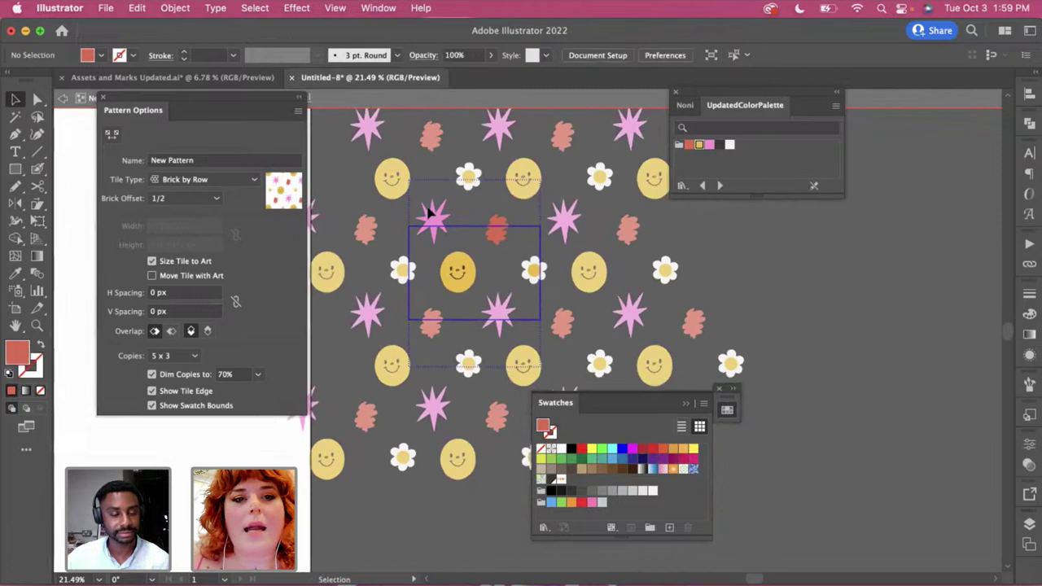
# Name the pattern 'Background Pattern' and exit pattern editing to store the swatch
pyautogui.click(247, 161)
pyautogui.write('Backg')
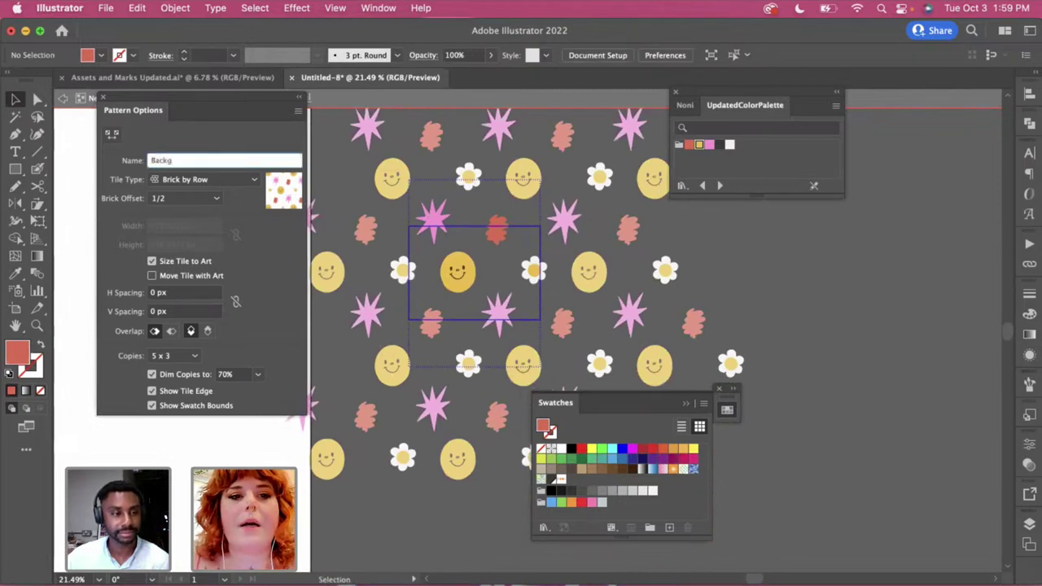
pyautogui.write('round Pattern')
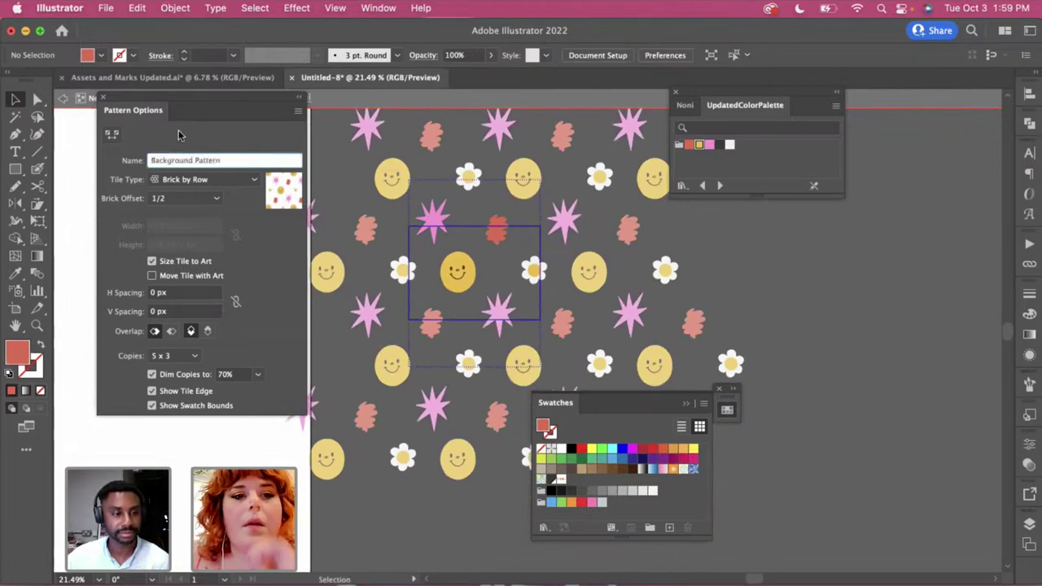
pyautogui.press('Return')
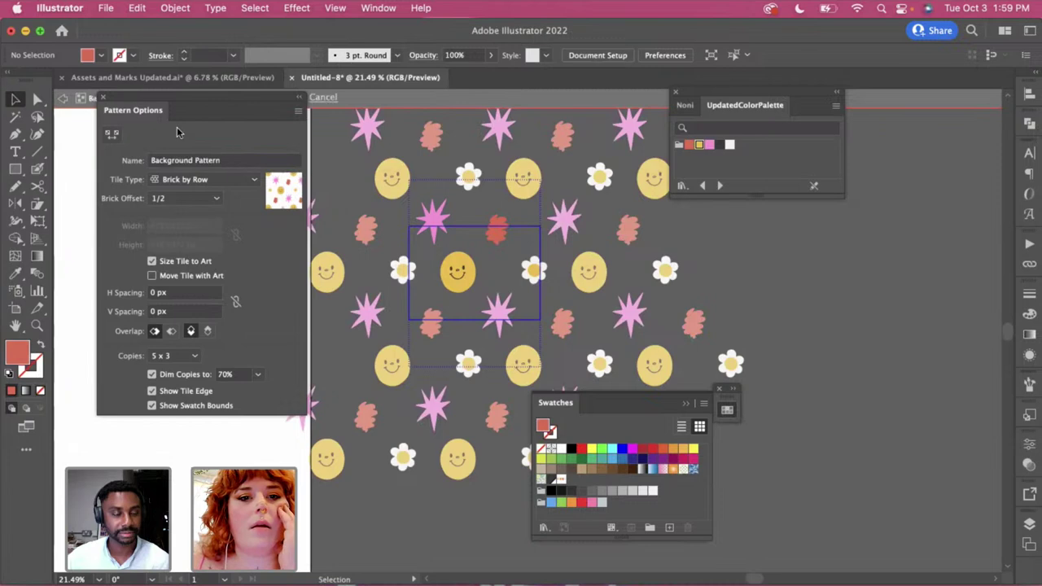
pyautogui.click(101, 99)
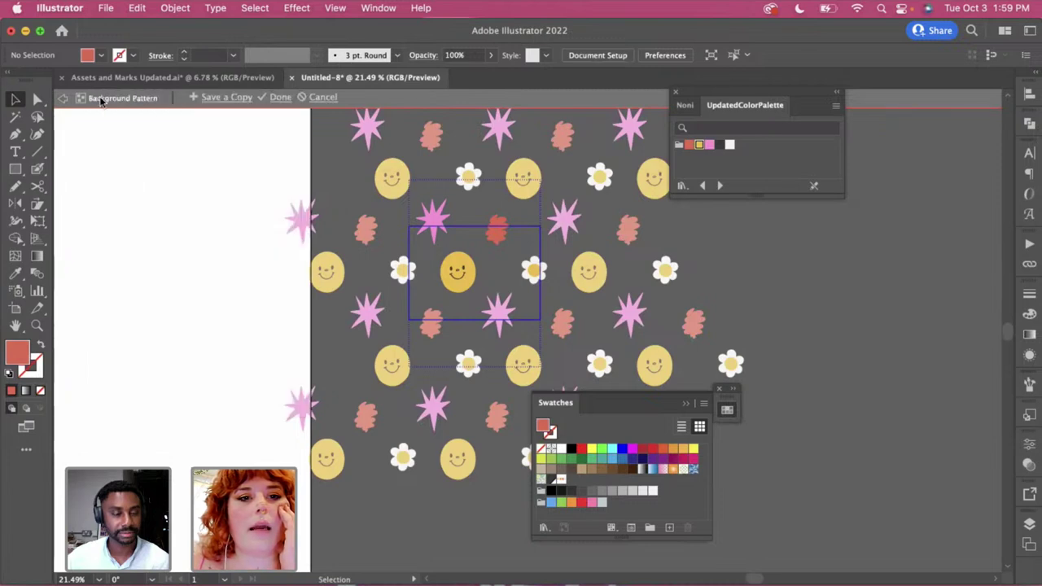
pyautogui.click(278, 98)
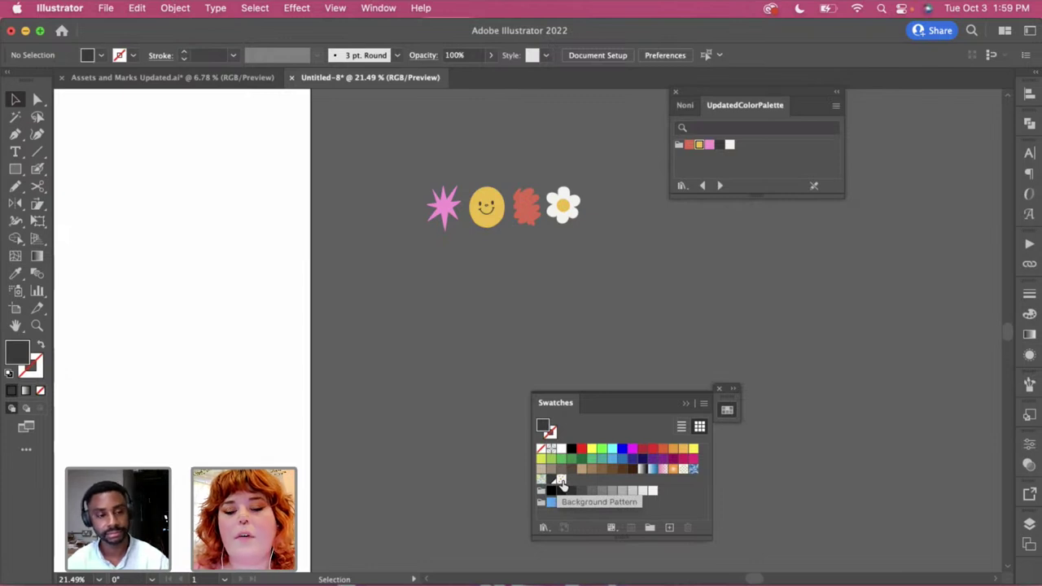
# Draw a rectangle over the whole artboard, extending it slightly past the edges
pyautogui.scroll(-3, 366, 300)
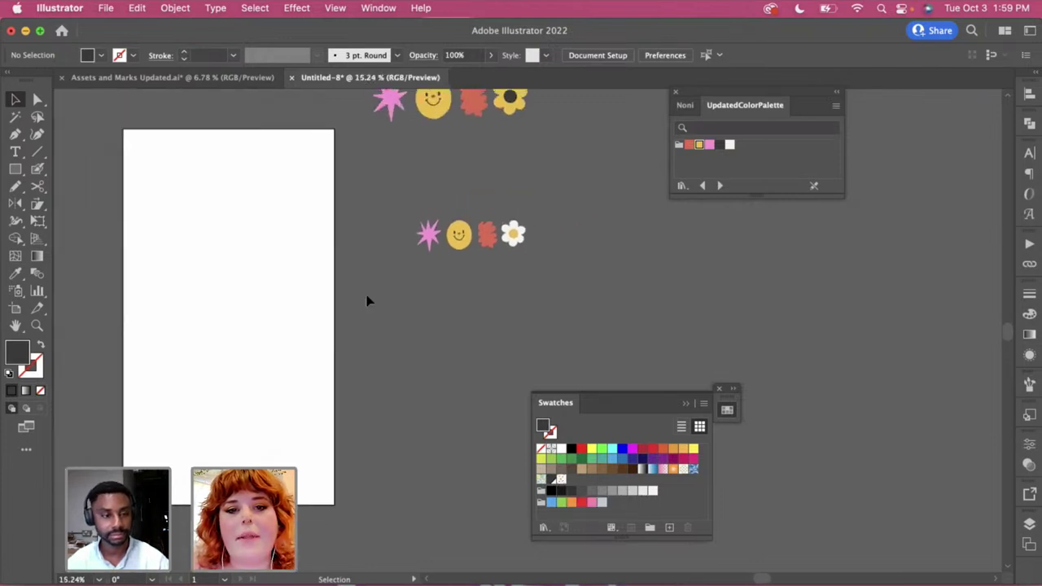
pyautogui.hscroll(-3, 366, 299)
pyautogui.scroll(-2, 366, 299)
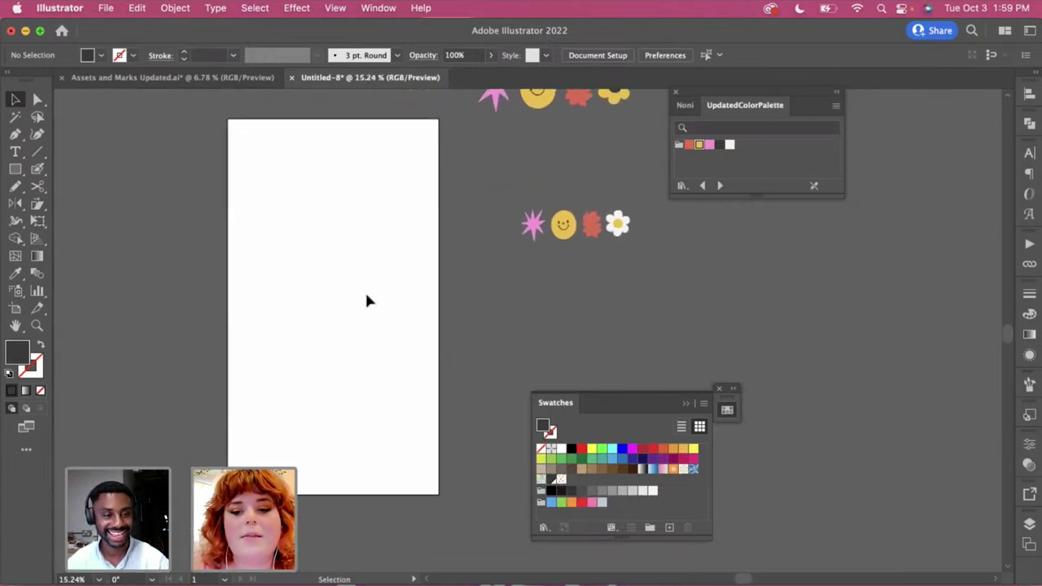
pyautogui.press('m')
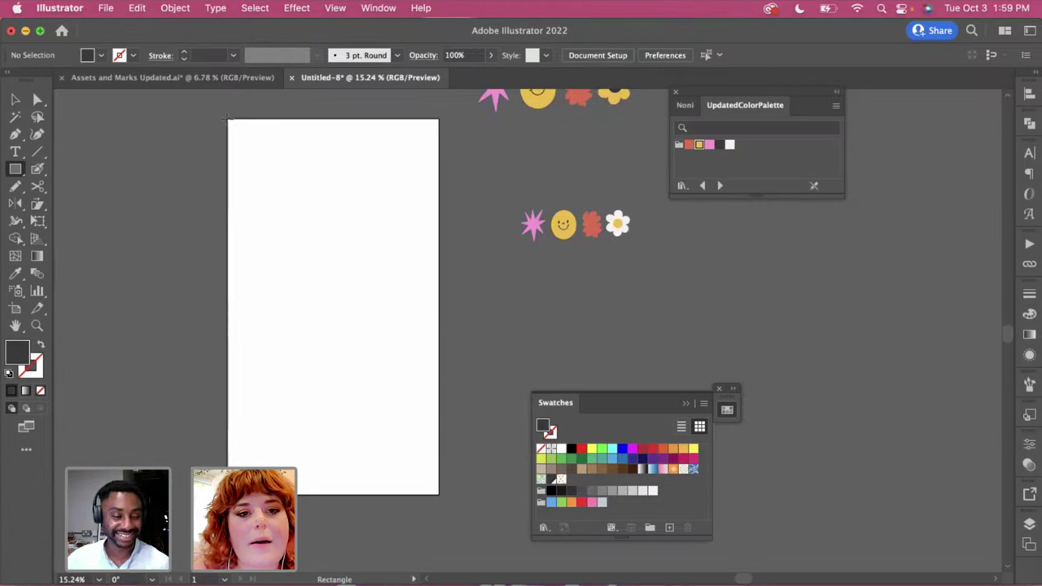
pyautogui.moveTo(229, 119); pyautogui.dragTo(441, 495)
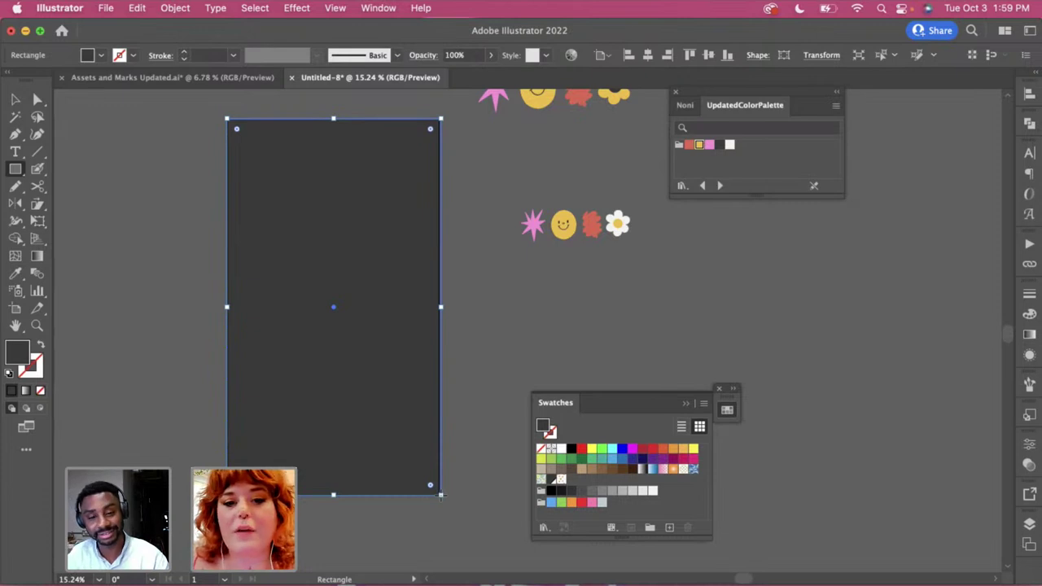
pyautogui.press('v')
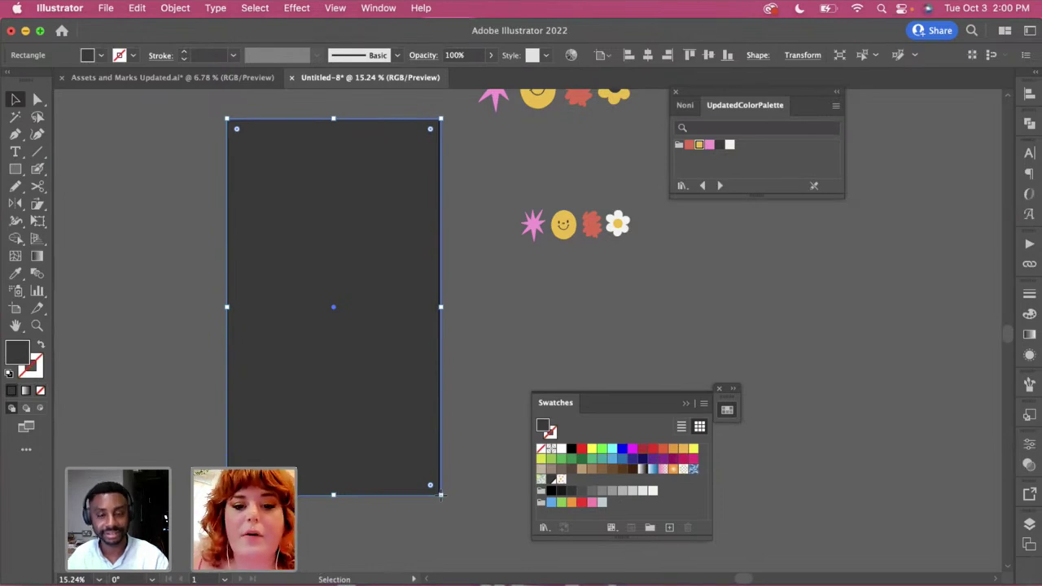
pyautogui.moveTo(441, 496); pyautogui.dragTo(445, 500)
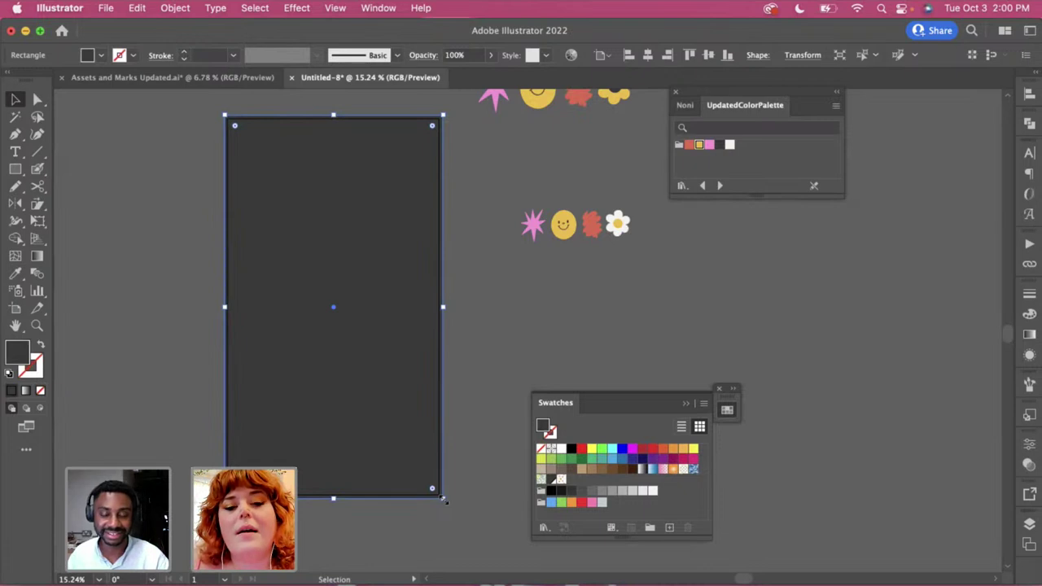
pyautogui.click(499, 409)
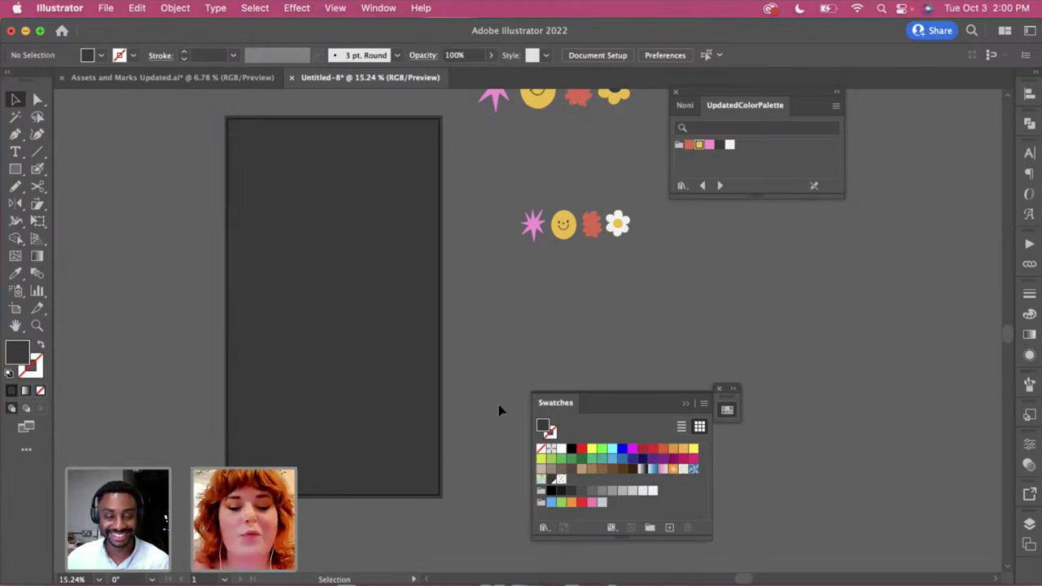
# Close the Swatches panel and the small floating icon panel, then pan the canvas
pyautogui.click(396, 302)
pyautogui.press('super+shift+a')
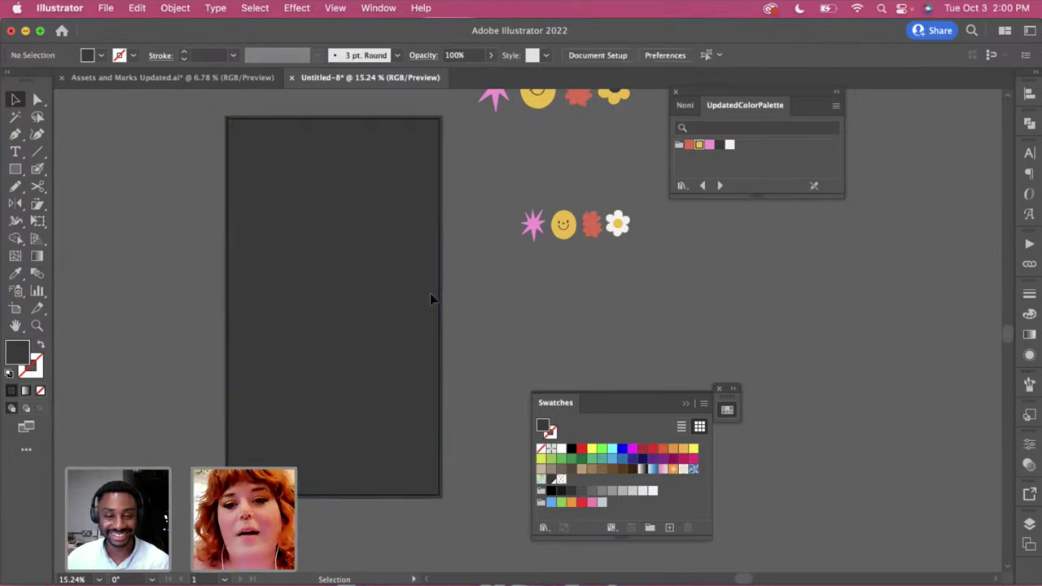
pyautogui.click(686, 404)
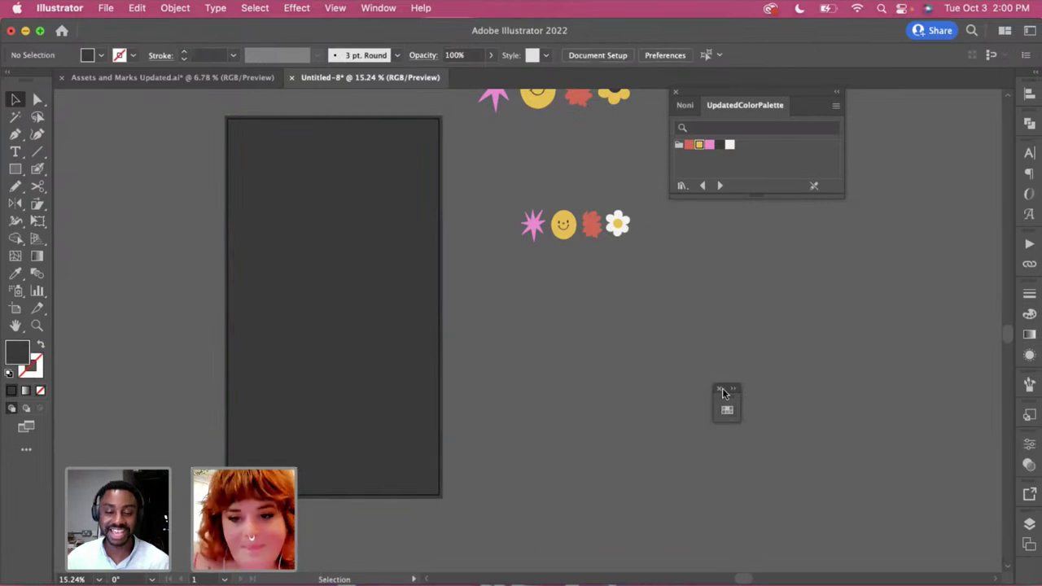
pyautogui.click(721, 390)
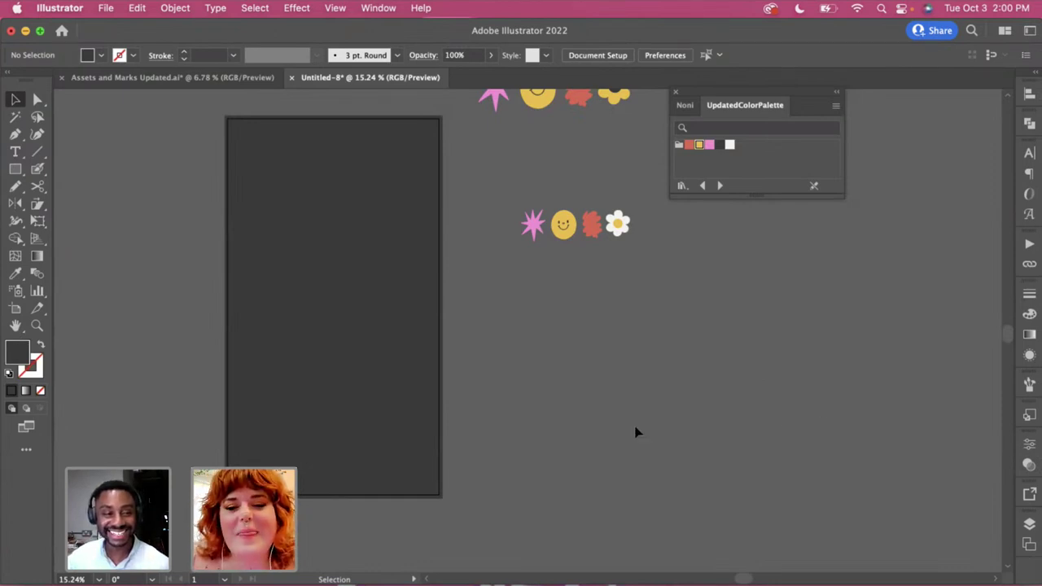
pyautogui.hscroll(-3, 581, 416)
pyautogui.scroll(2, 581, 416)
pyautogui.hscroll(-2, 582, 416)
pyautogui.scroll(-1, 582, 416)
pyautogui.moveTo(498, 384)
pyautogui.mouseDown()
pyautogui.moveTo(498, 370)
pyautogui.moveTo(499, 383)
pyautogui.mouseUp()
# Try shortening the dark rectangle and sampling white, then undo back to full height
pyautogui.click(583, 411)
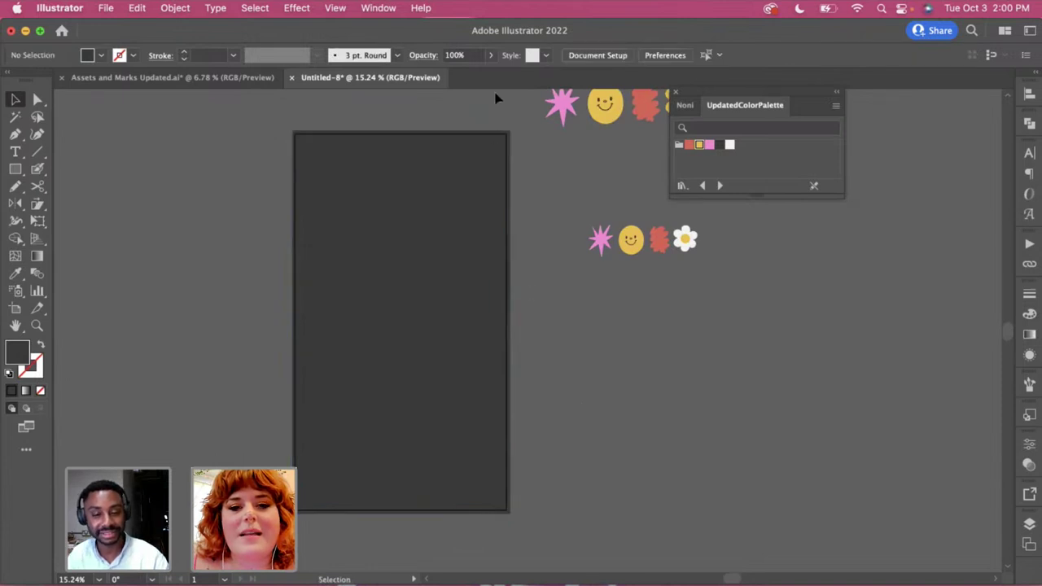
pyautogui.click(423, 271)
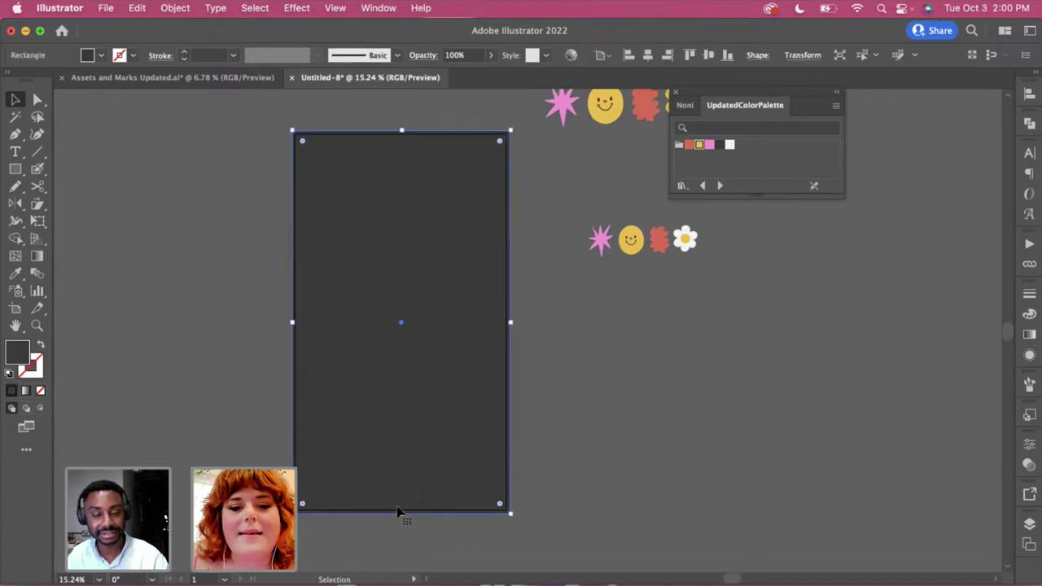
pyautogui.moveTo(406, 516); pyautogui.dragTo(447, 440)
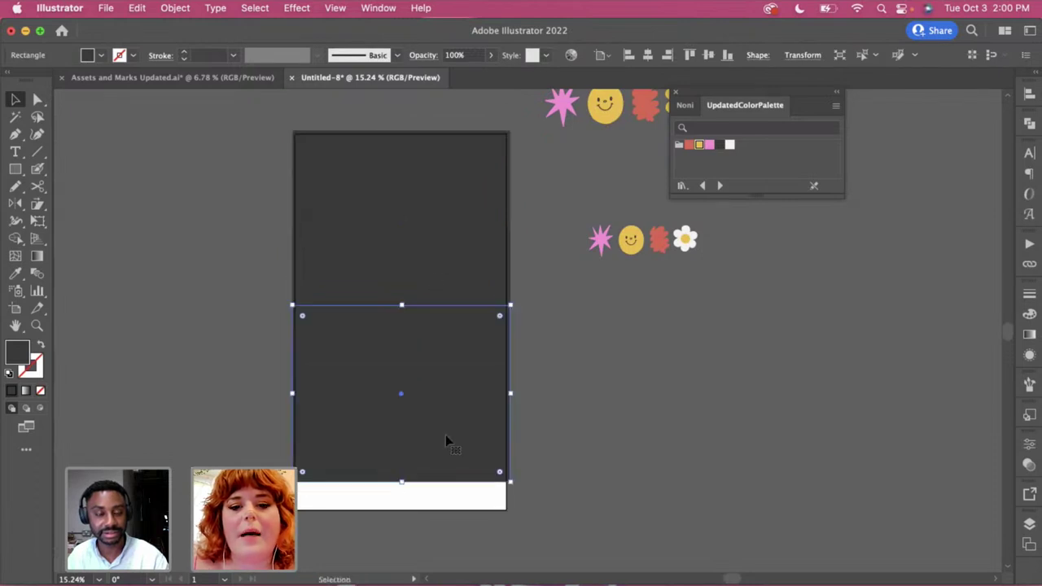
pyautogui.press('i')
pyautogui.click(677, 241)
pyautogui.press('super+shift+a')
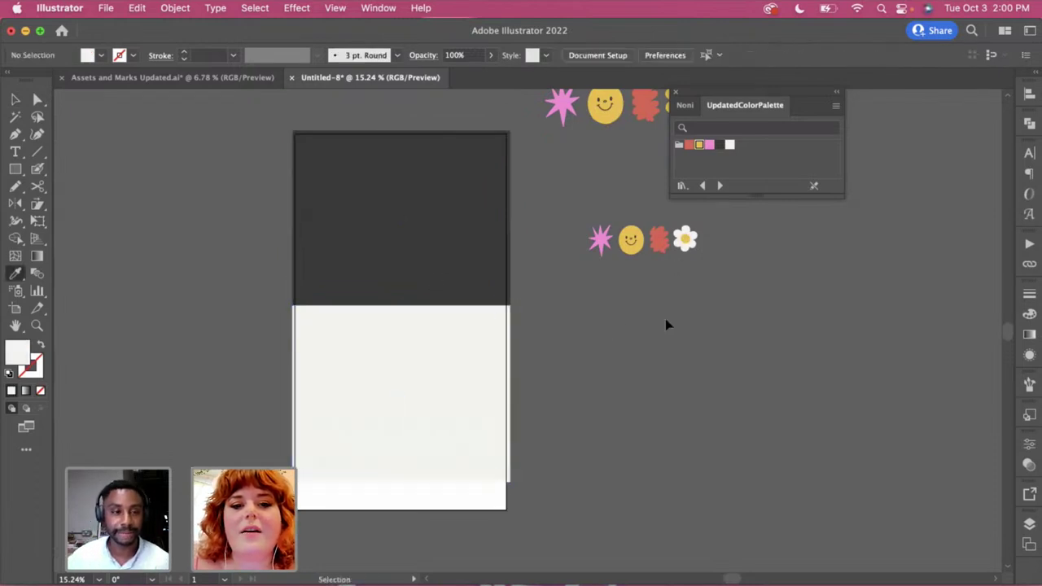
pyautogui.press('super+z')
pyautogui.press('super+z')
pyautogui.press('super+z')
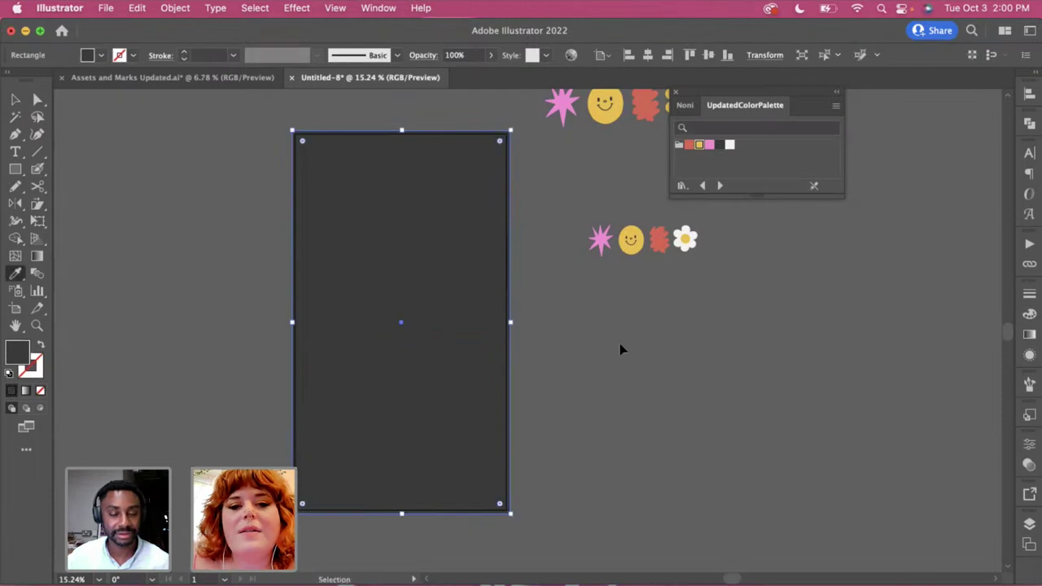
# Select the dark card rectangle and show the Layers panel
pyautogui.press('super+shift+a')
pyautogui.press('v')
pyautogui.click(485, 335)
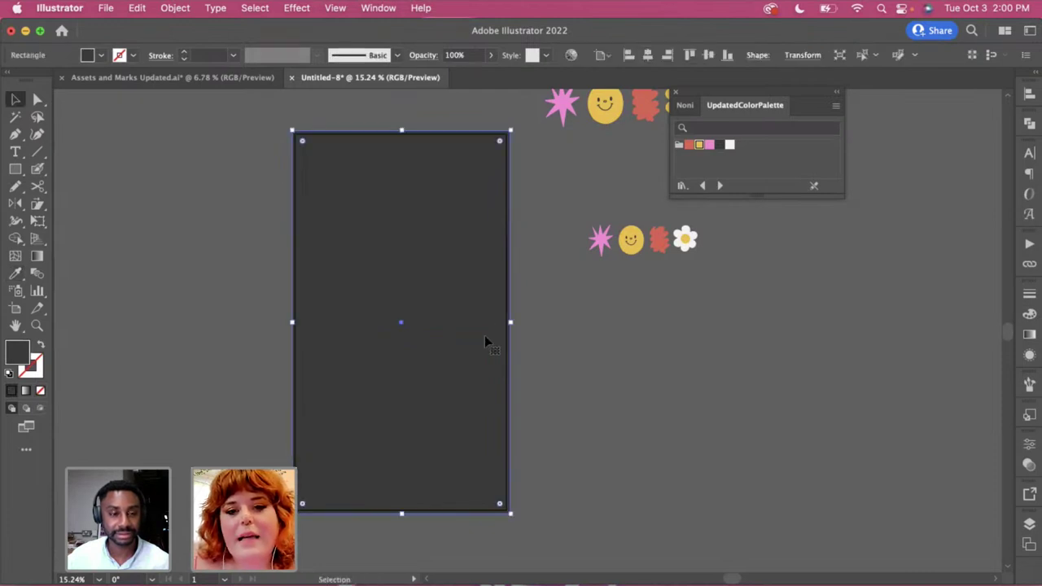
pyautogui.click(1028, 526)
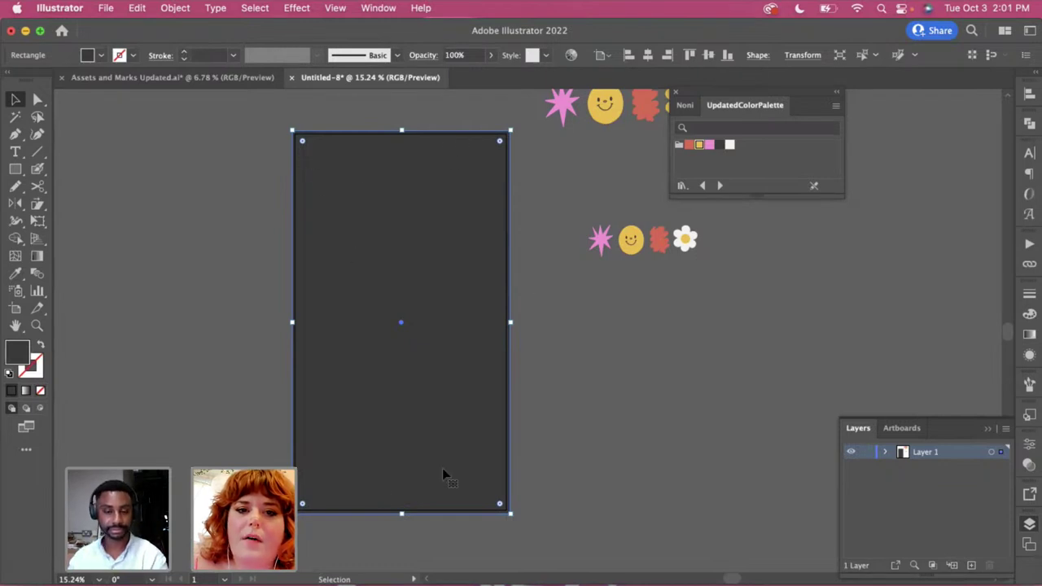
pyautogui.click(725, 462)
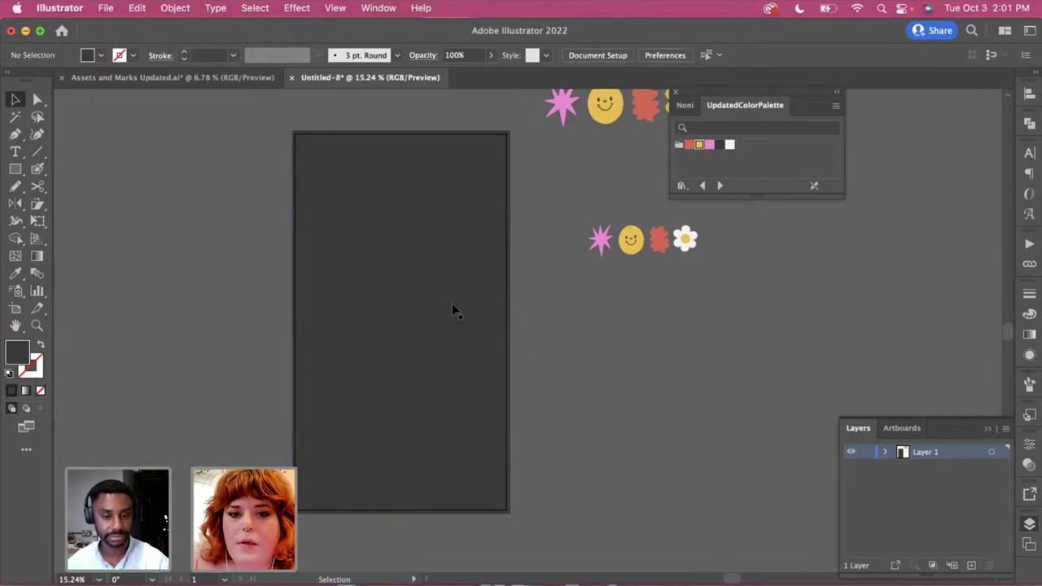
pyautogui.press('m')
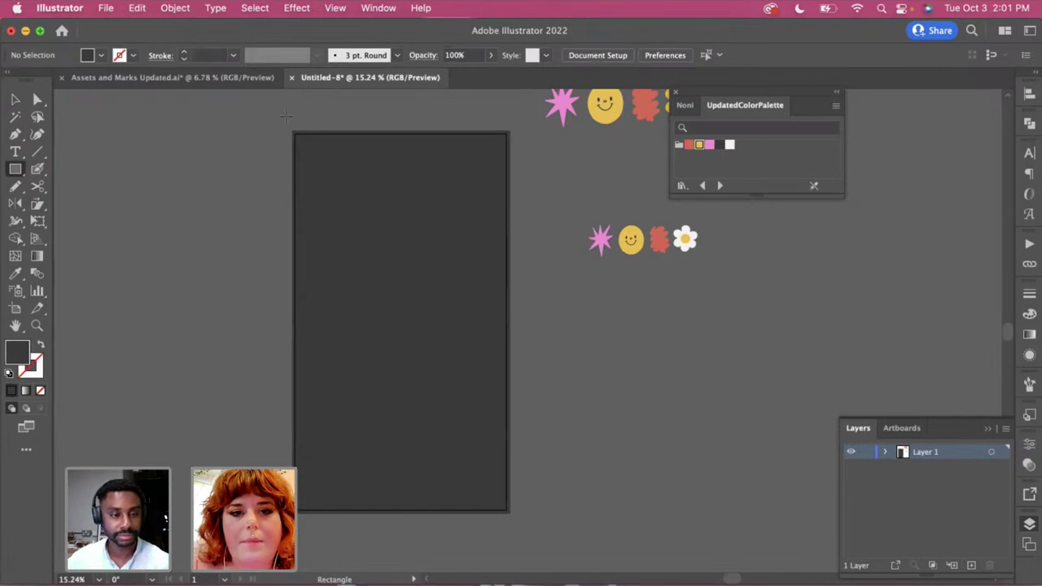
pyautogui.press('c')
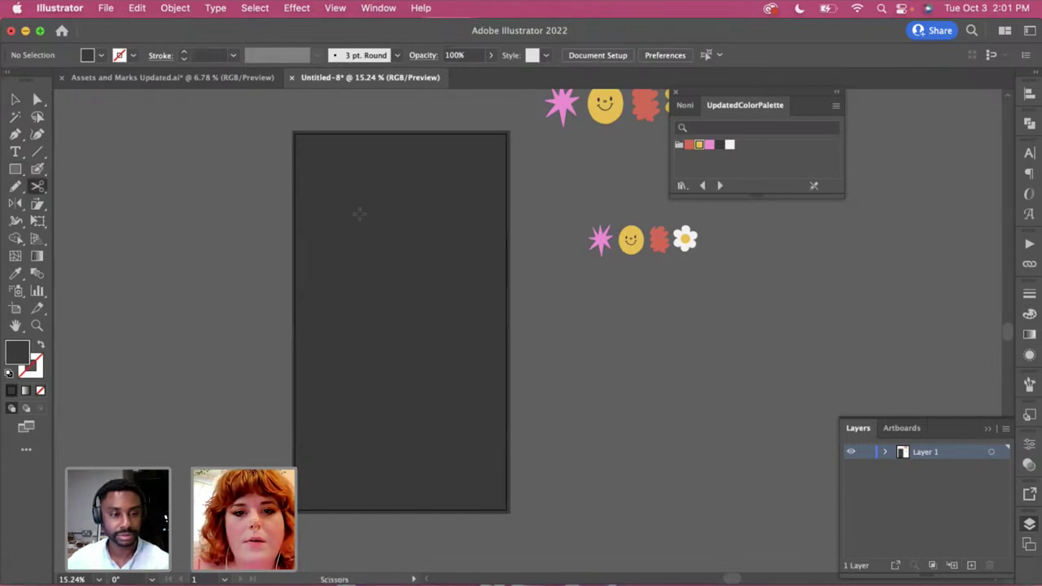
pyautogui.click(358, 214)
pyautogui.click(658, 328)
pyautogui.press('v')
pyautogui.click(398, 320)
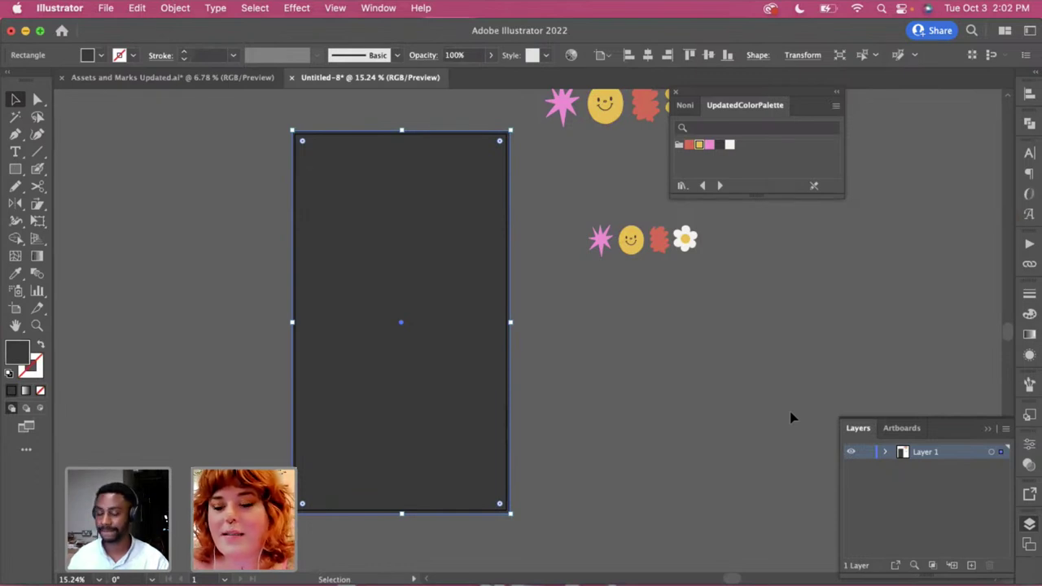
pyautogui.click(631, 445)
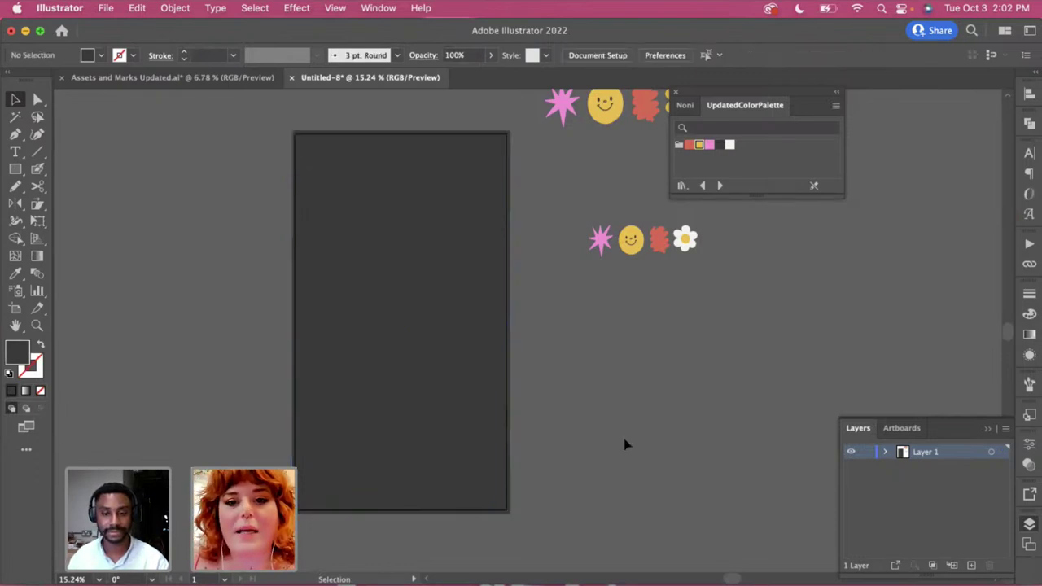
pyautogui.click(453, 405)
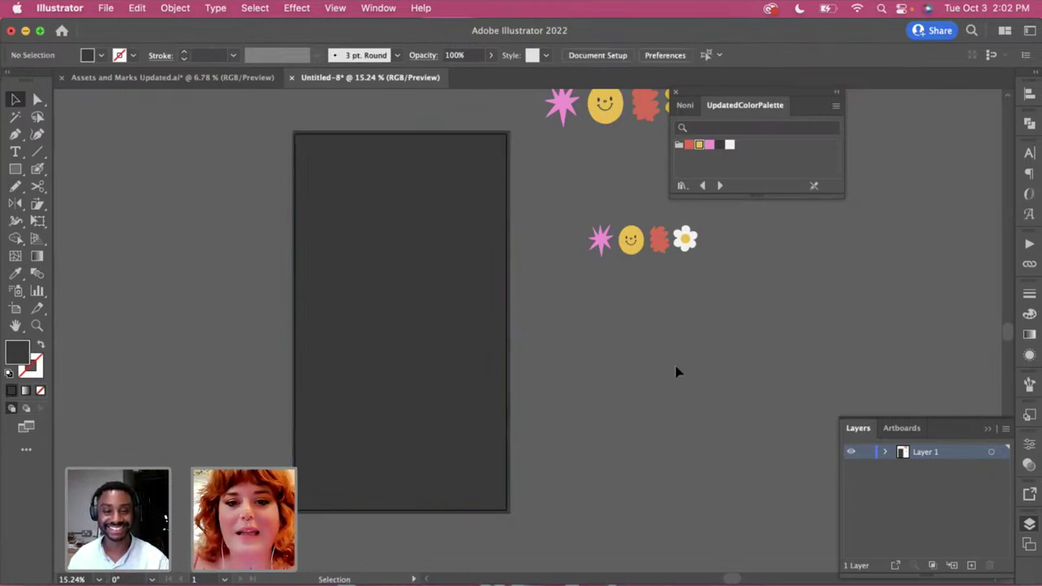
pyautogui.click(459, 313)
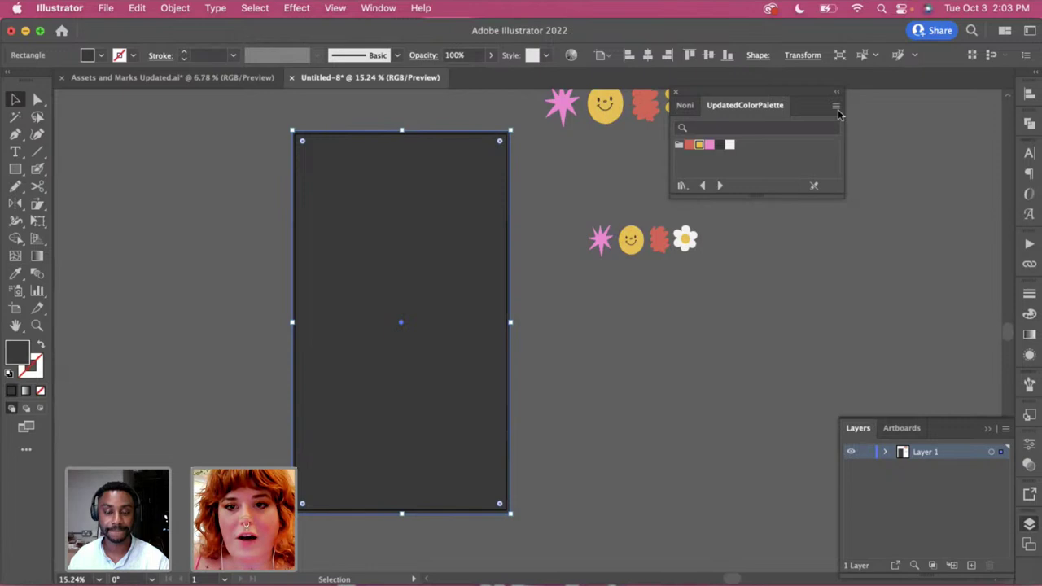
pyautogui.click(785, 213)
pyautogui.click(419, 302)
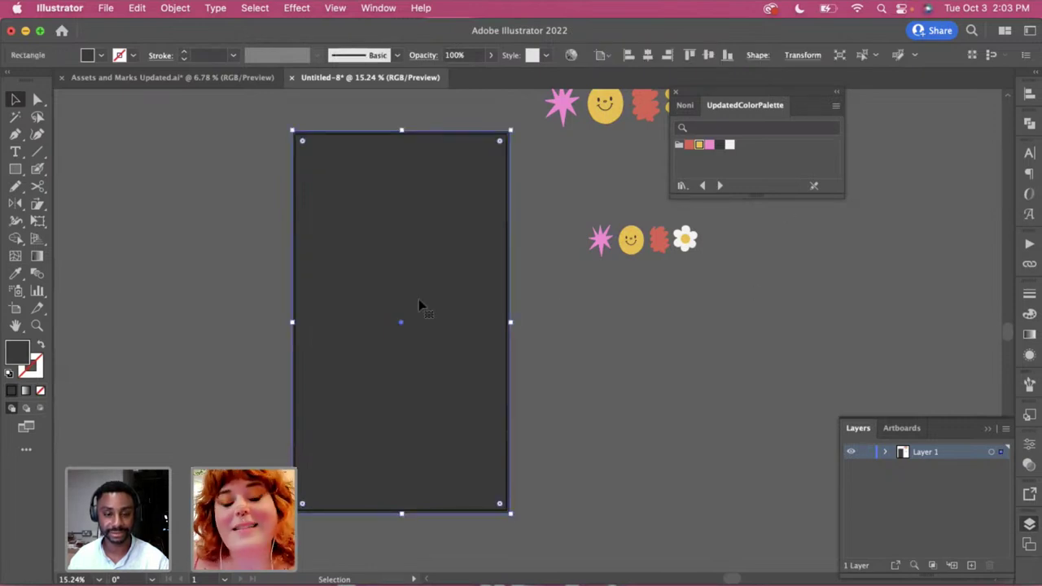
pyautogui.press('a')
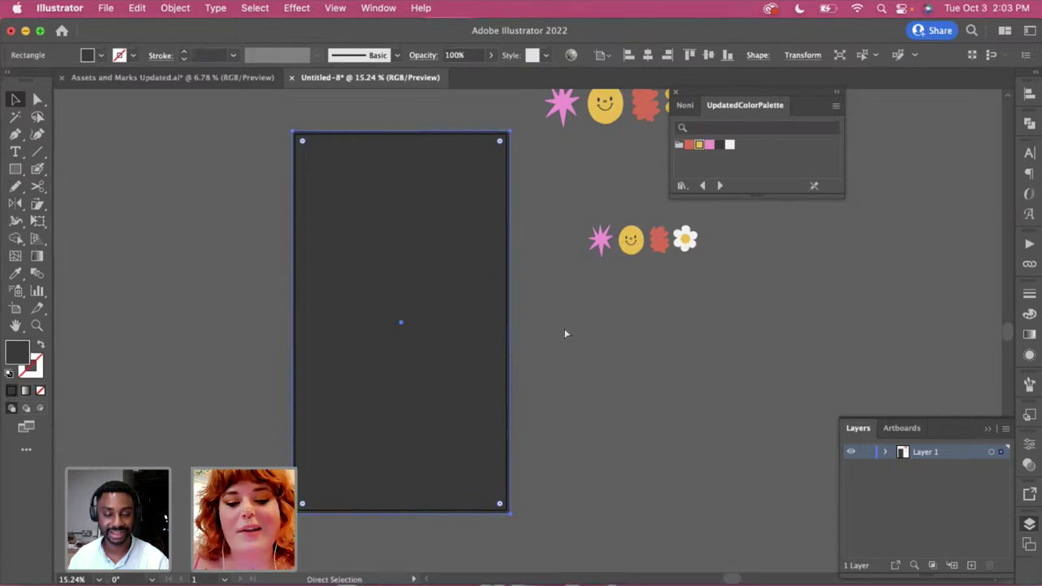
pyautogui.press('super')
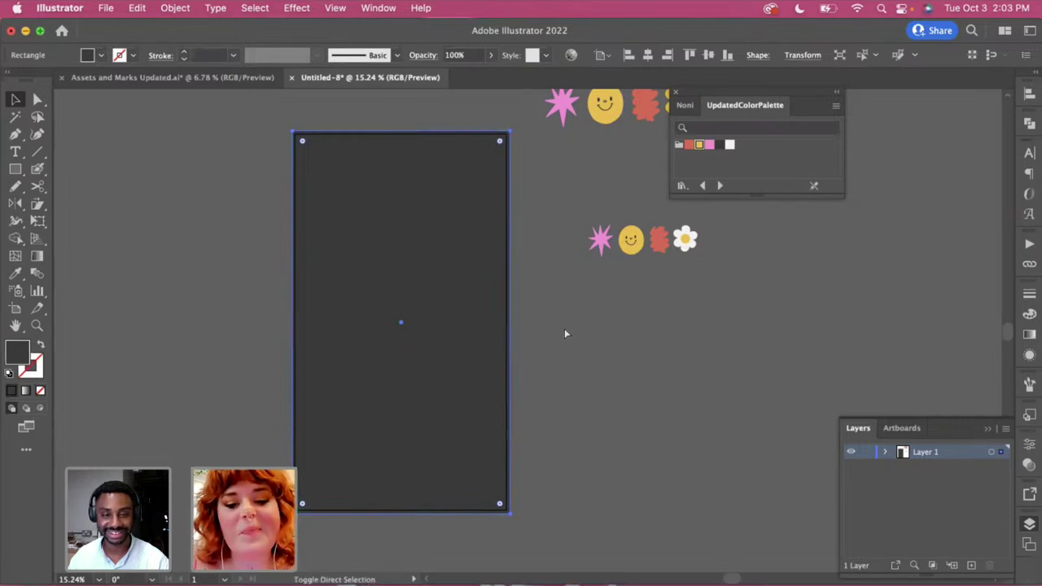
pyautogui.press('v')
pyautogui.click(564, 330)
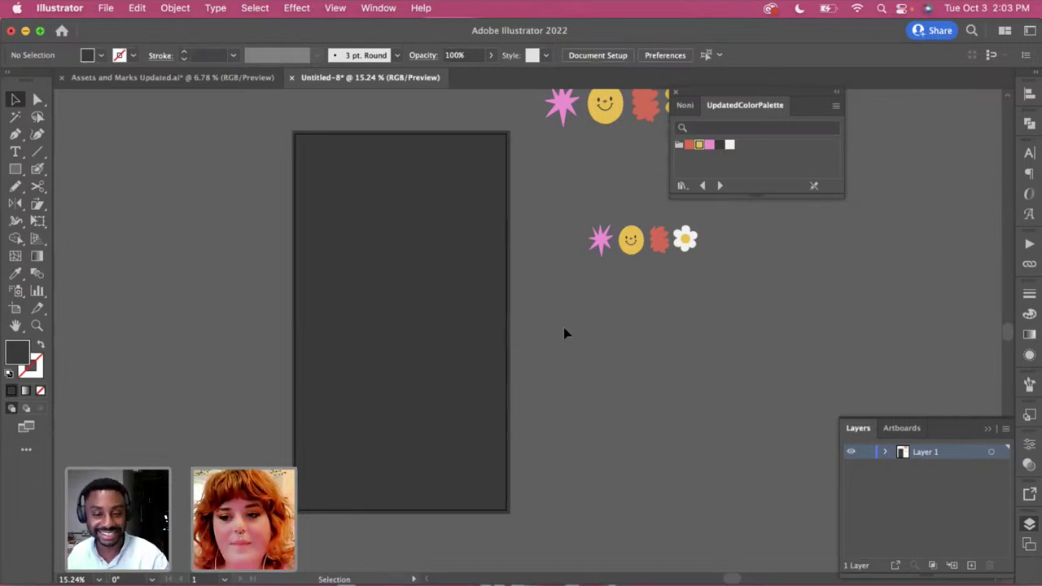
pyautogui.click(429, 330)
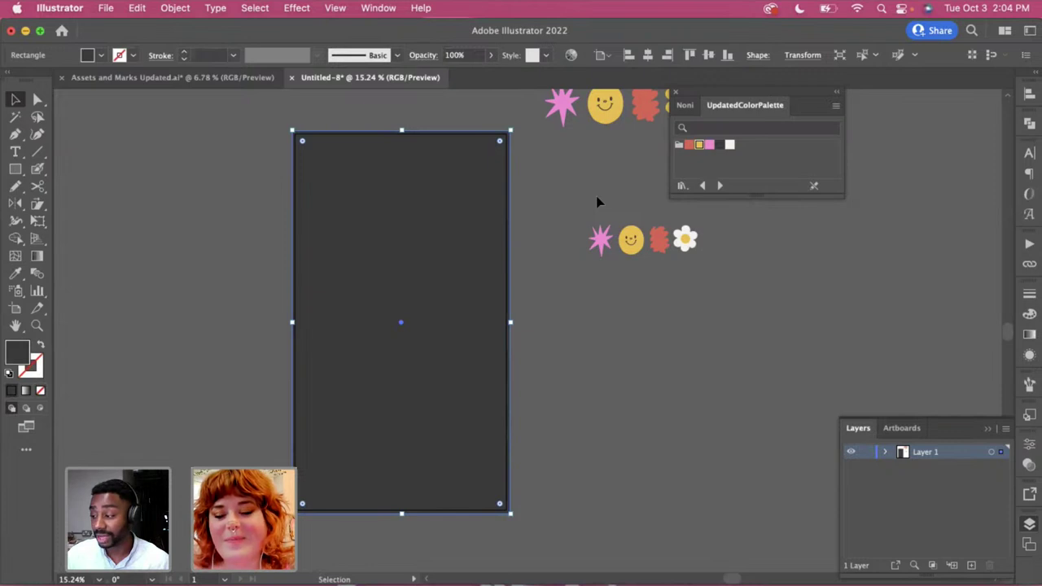
pyautogui.click(754, 260)
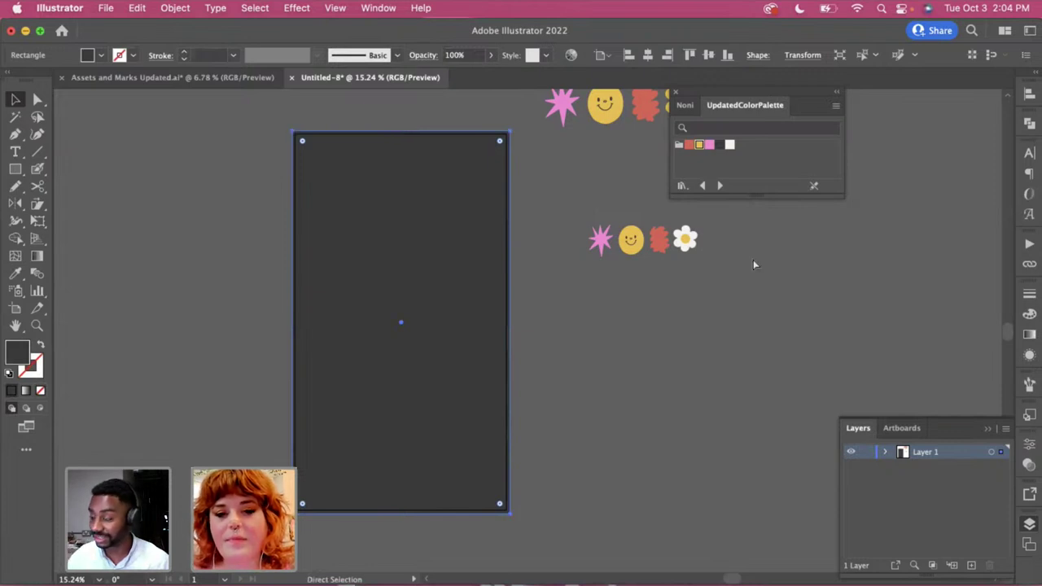
pyautogui.click(449, 230)
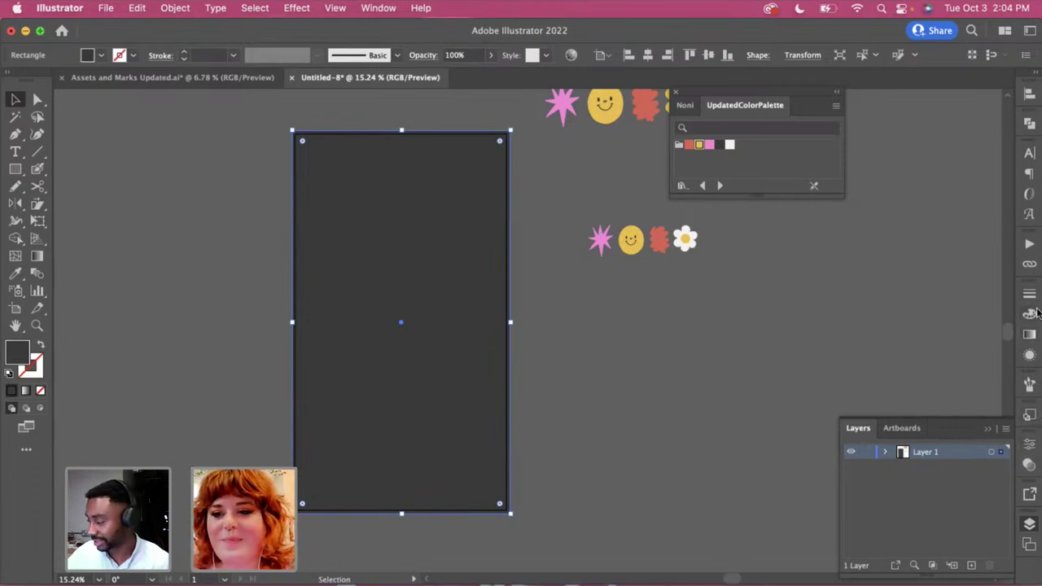
# Apply the Background Pattern swatch from Window > Swatches to the selected rectangle
pyautogui.click(375, 9)
pyautogui.scroll(-5, 383, 506)
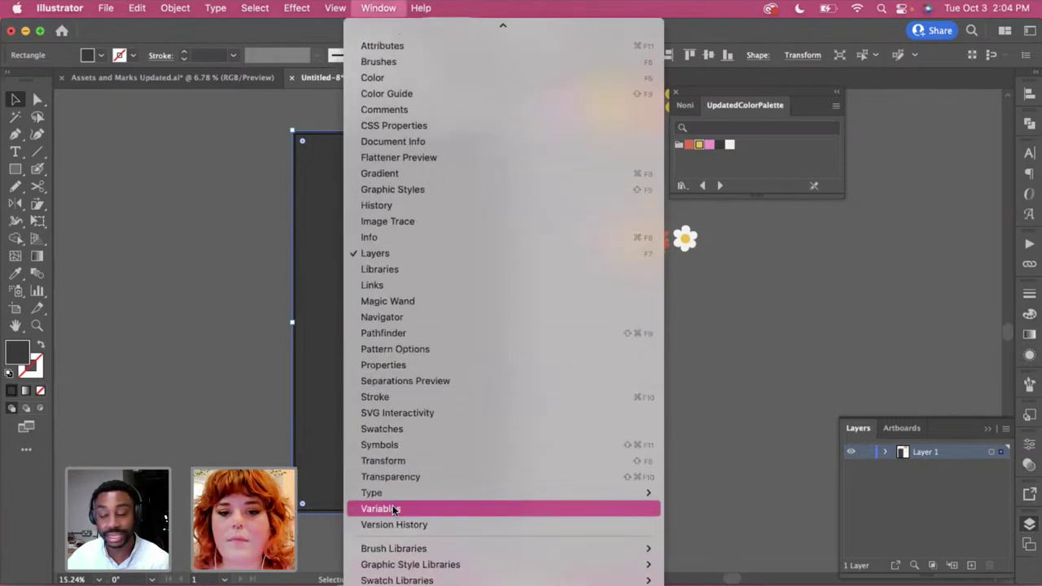
pyautogui.click(381, 431)
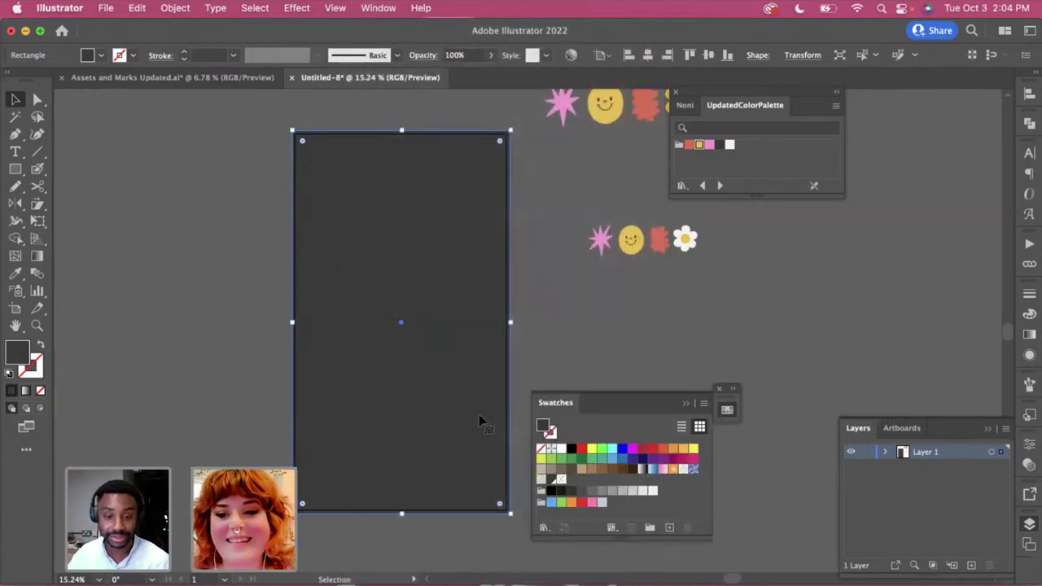
pyautogui.click(562, 480)
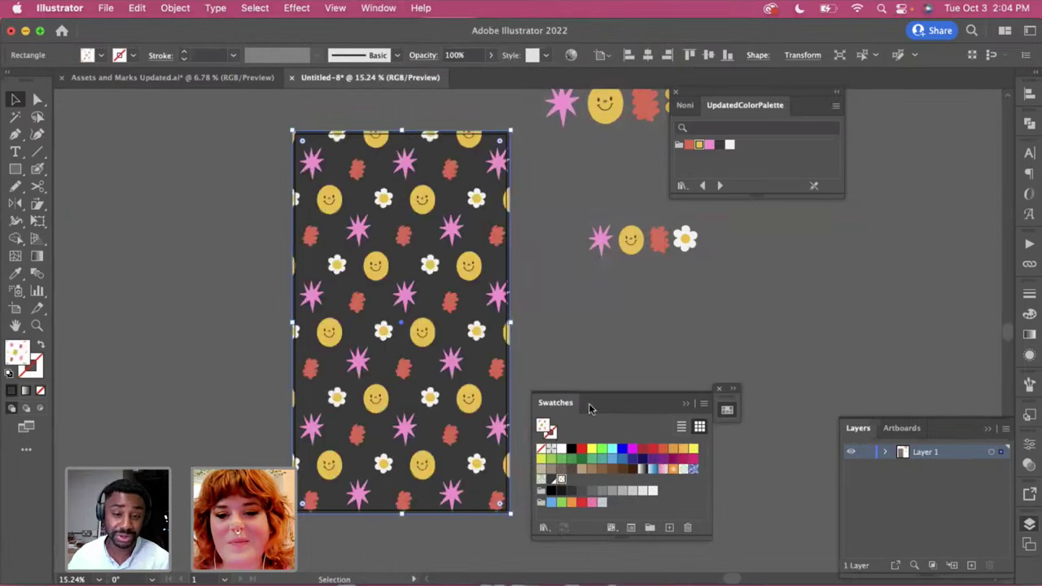
# Move the Swatches panel up and to the right, clear of the card
pyautogui.moveTo(605, 399); pyautogui.dragTo(623, 302)
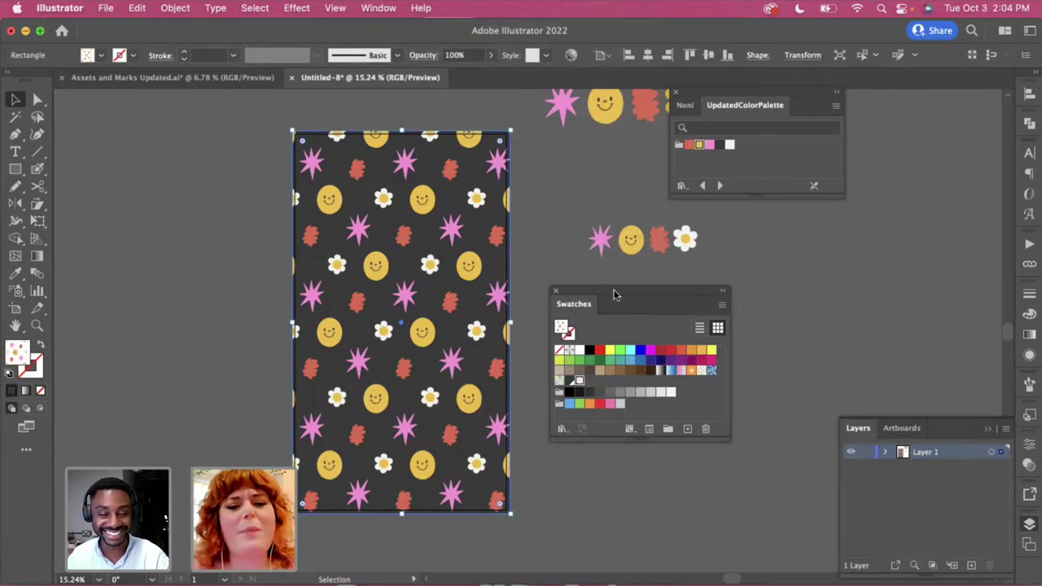
pyautogui.moveTo(614, 295); pyautogui.dragTo(661, 295)
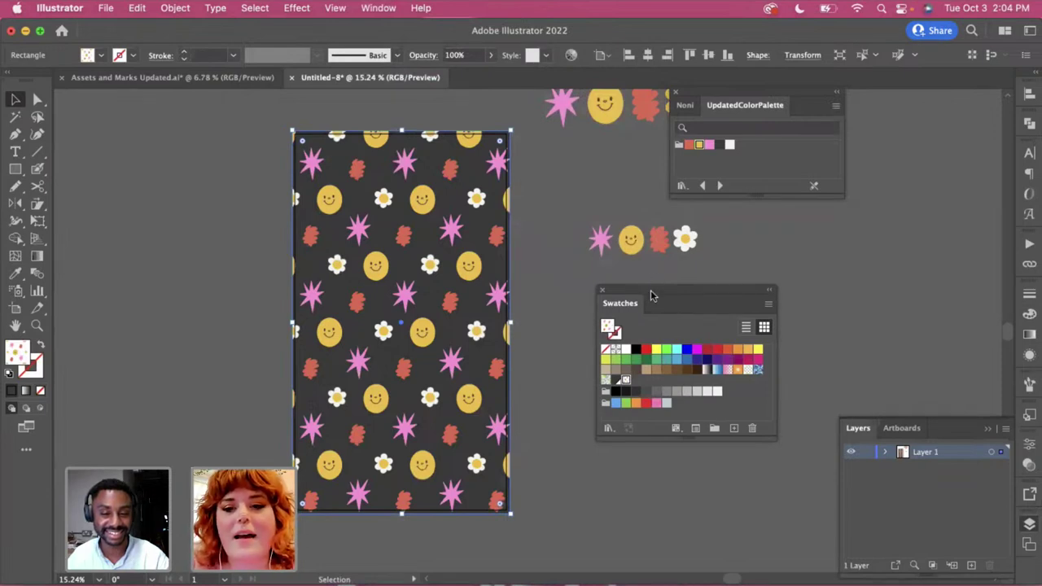
pyautogui.moveTo(677, 295); pyautogui.dragTo(646, 278)
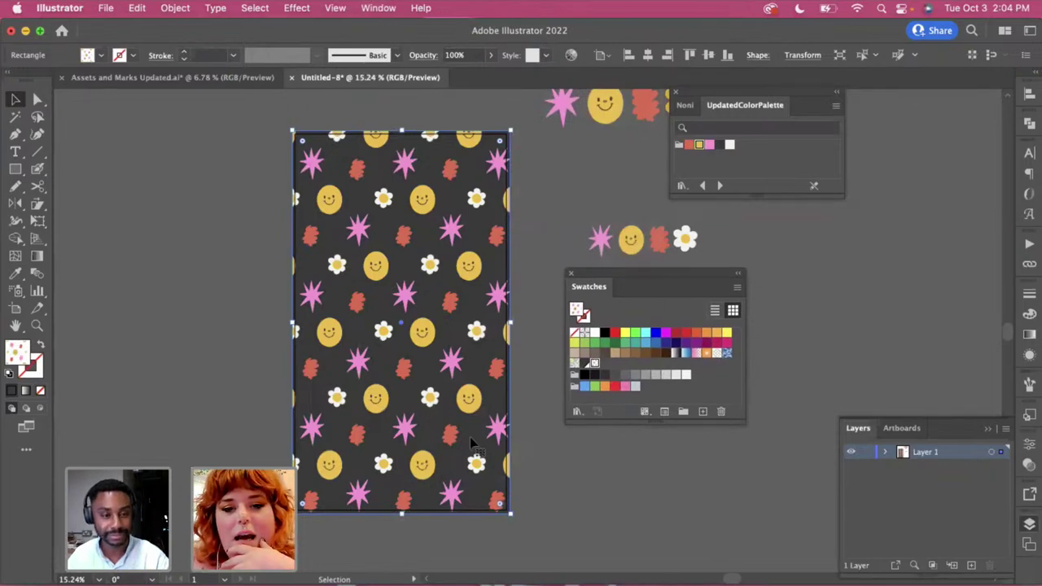
# Undo the earlier pattern fill and remove a stray pasted copy of the rectangle
pyautogui.press('super+z')
pyautogui.press('super+shift+z')
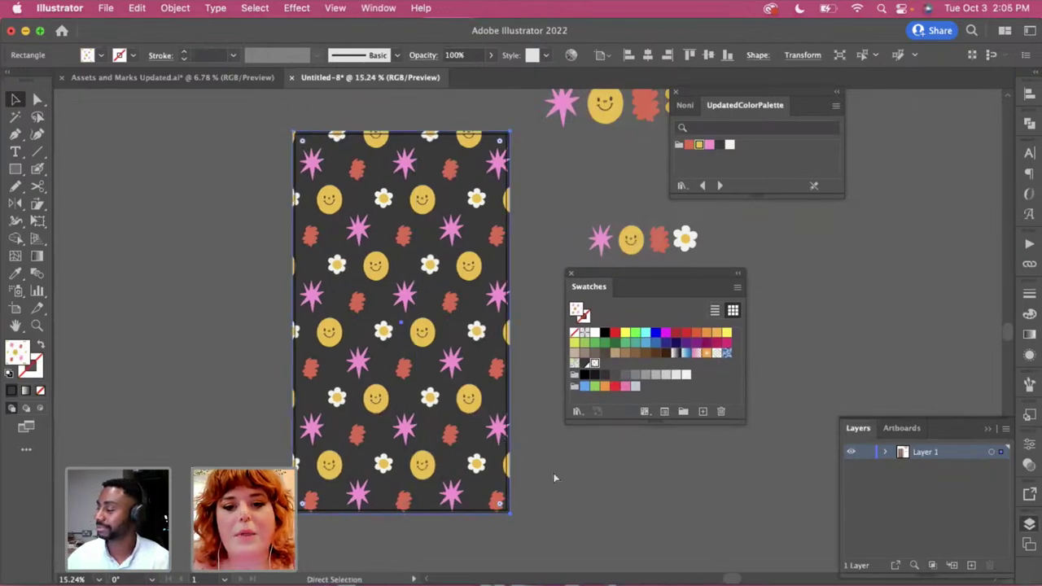
pyautogui.press('super+z')
pyautogui.click(570, 481)
pyautogui.click(470, 436)
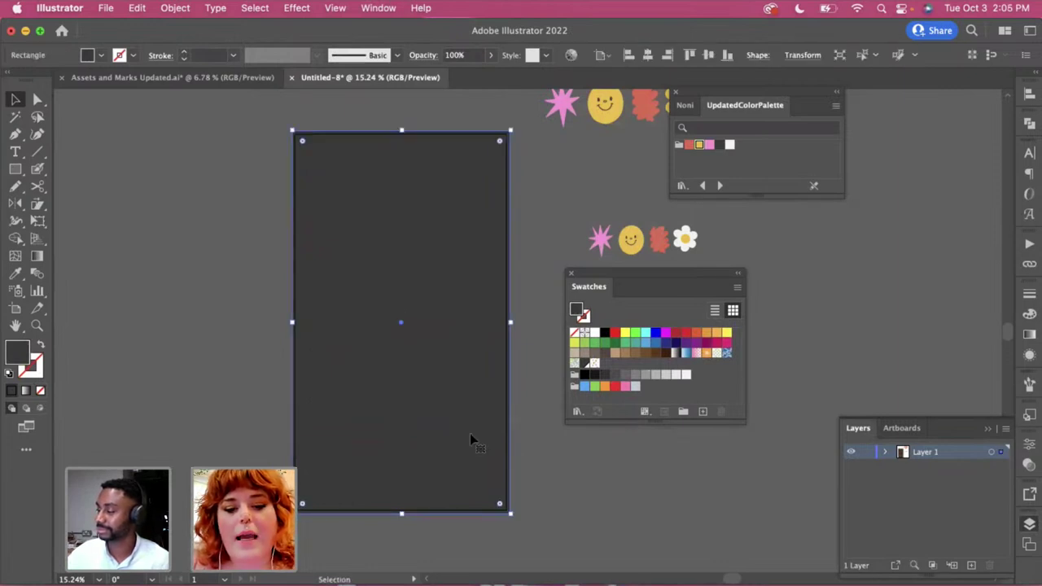
pyautogui.press('super')
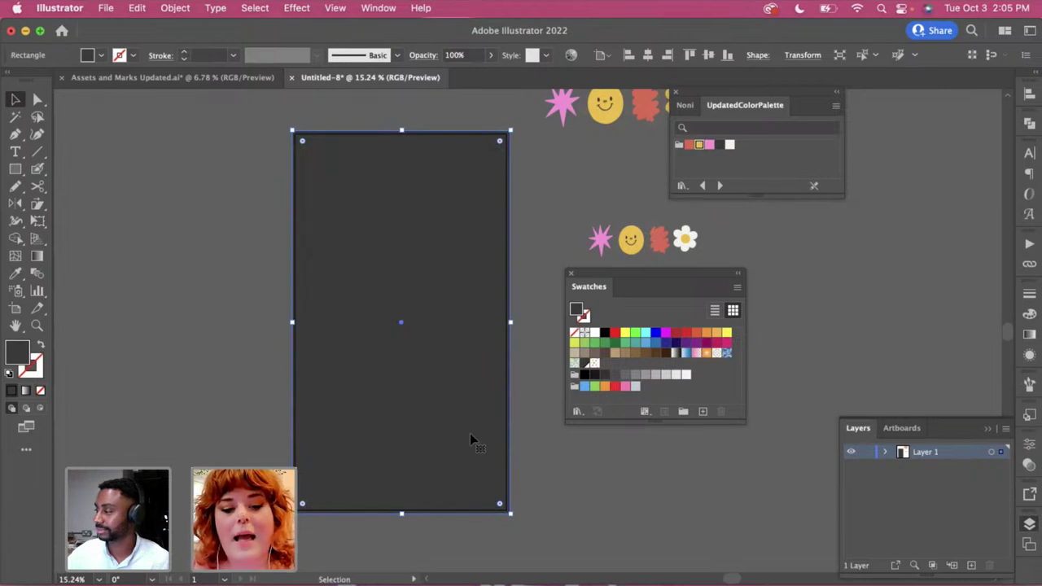
pyautogui.press('super')
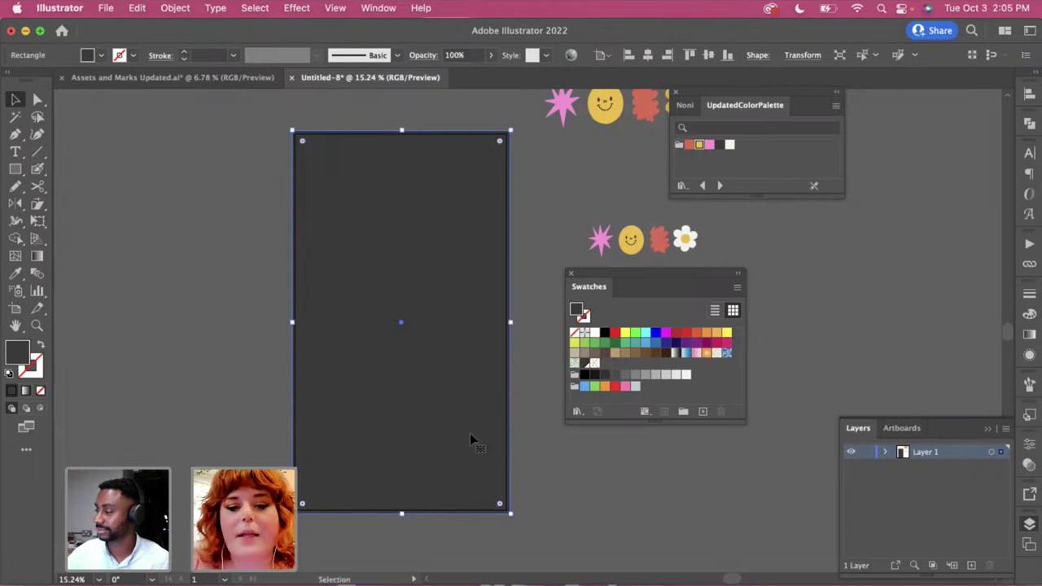
pyautogui.click(570, 481)
pyautogui.press('super+v')
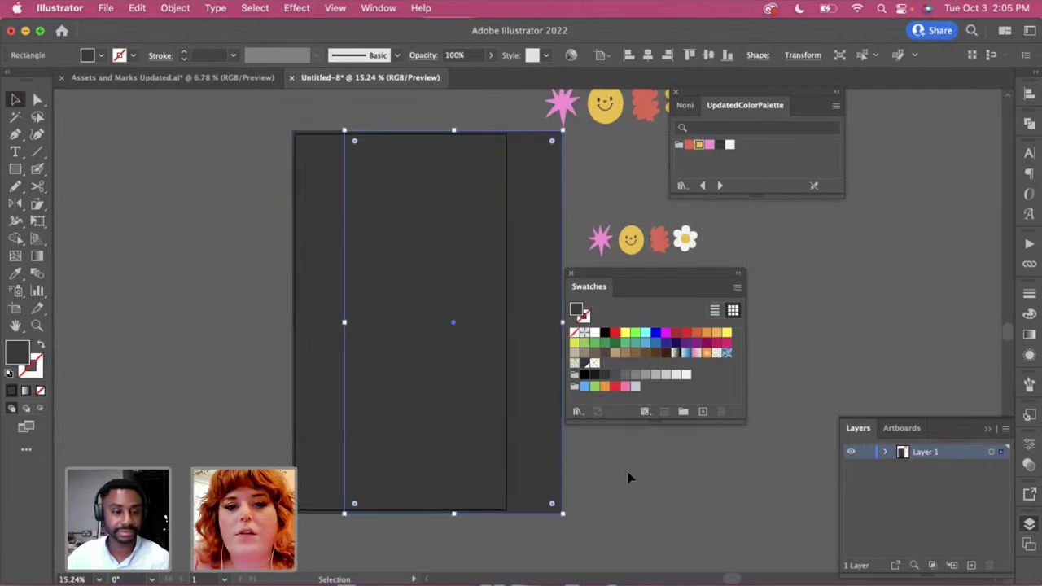
pyautogui.press('super+z')
pyautogui.press('super+f')
# Reselect the tall rectangle and fill it with the Background Pattern swatch
pyautogui.keyDown('shift'); pyautogui.click(368, 237); pyautogui.keyUp('shift')
pyautogui.click(368, 236)
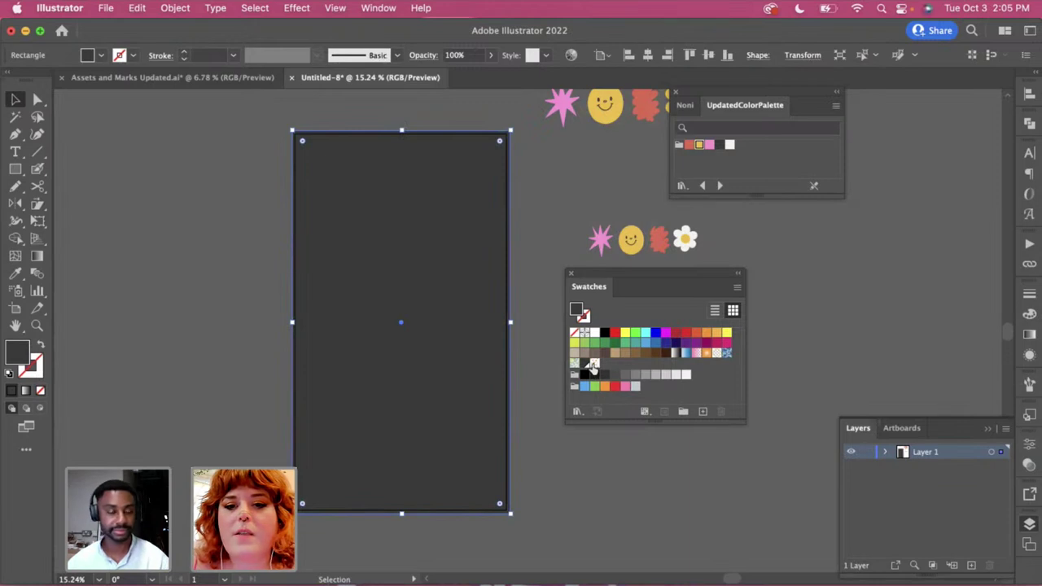
pyautogui.click(593, 364)
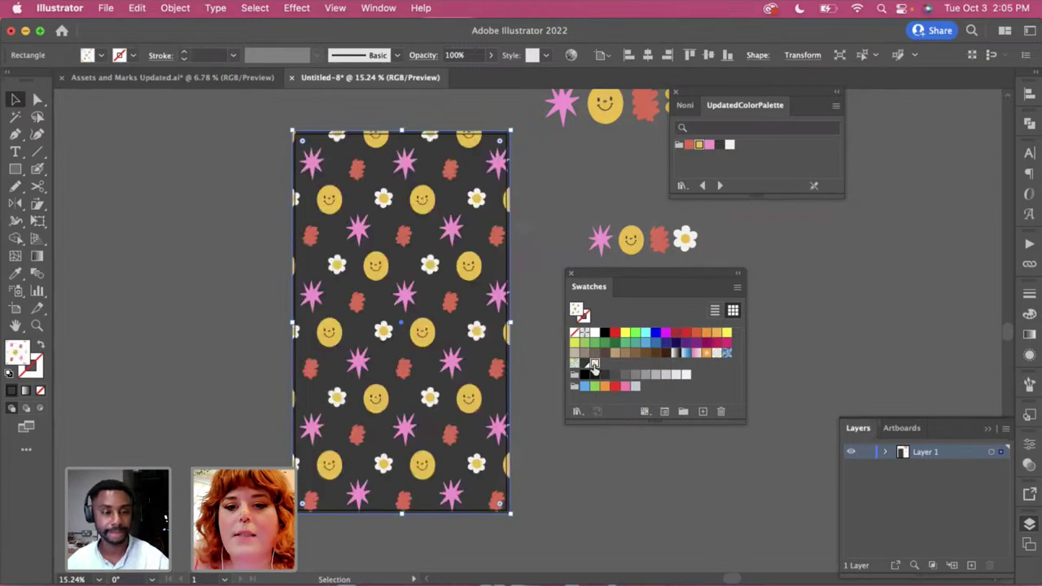
pyautogui.click(573, 274)
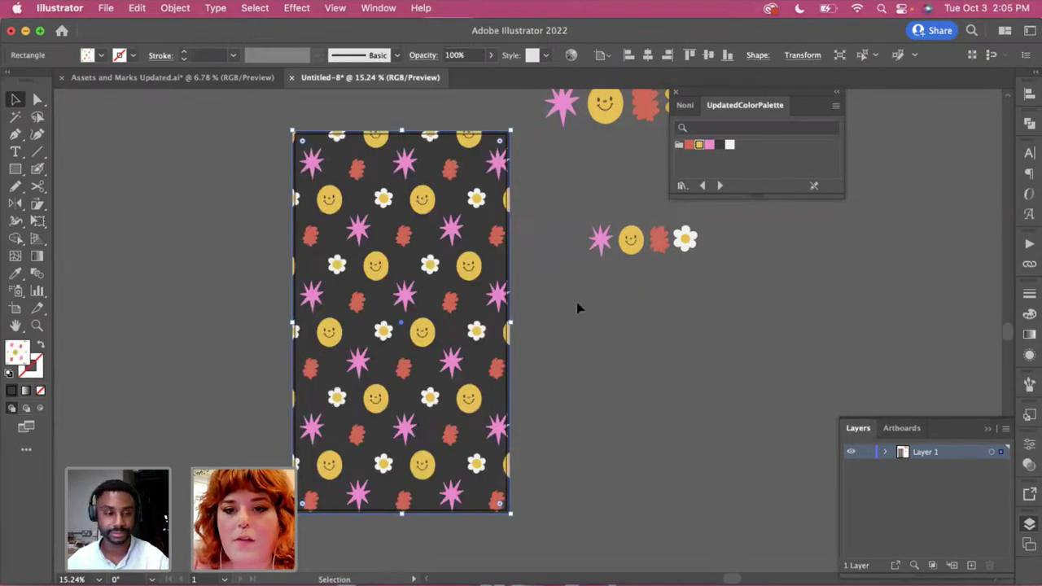
pyautogui.click(577, 305)
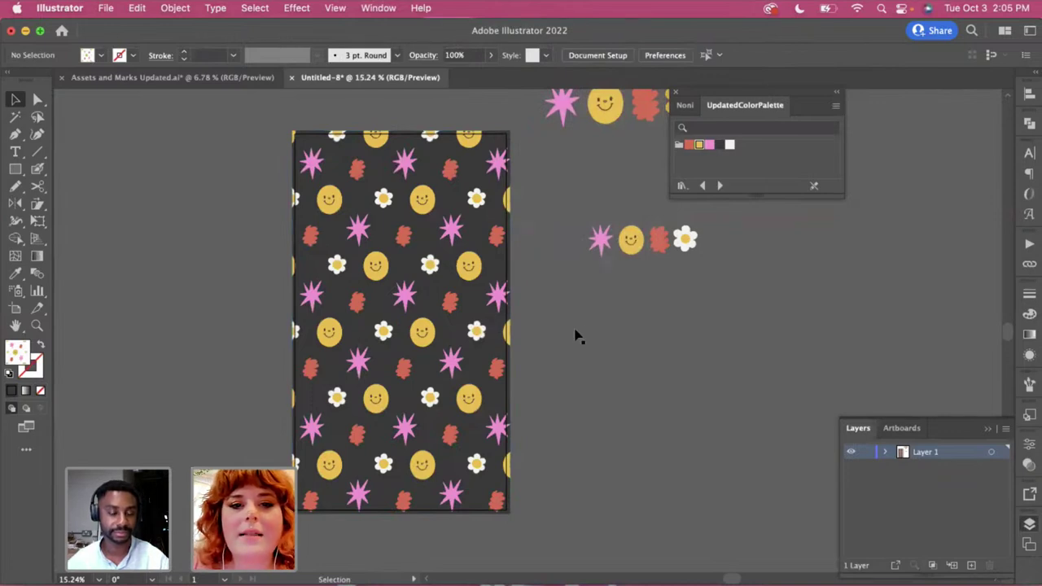
pyautogui.click(454, 283)
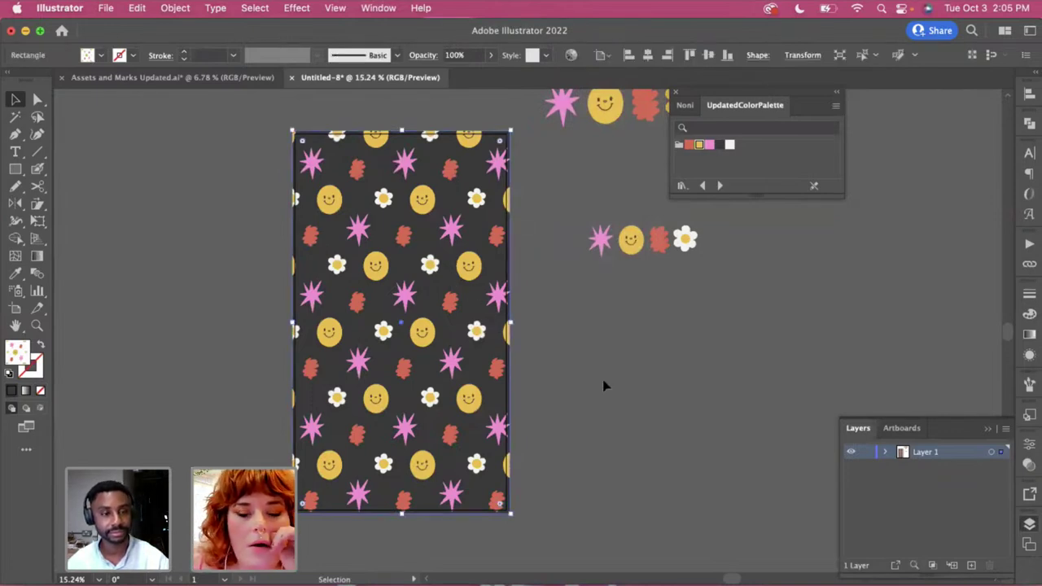
pyautogui.click(632, 508)
pyautogui.click(457, 291)
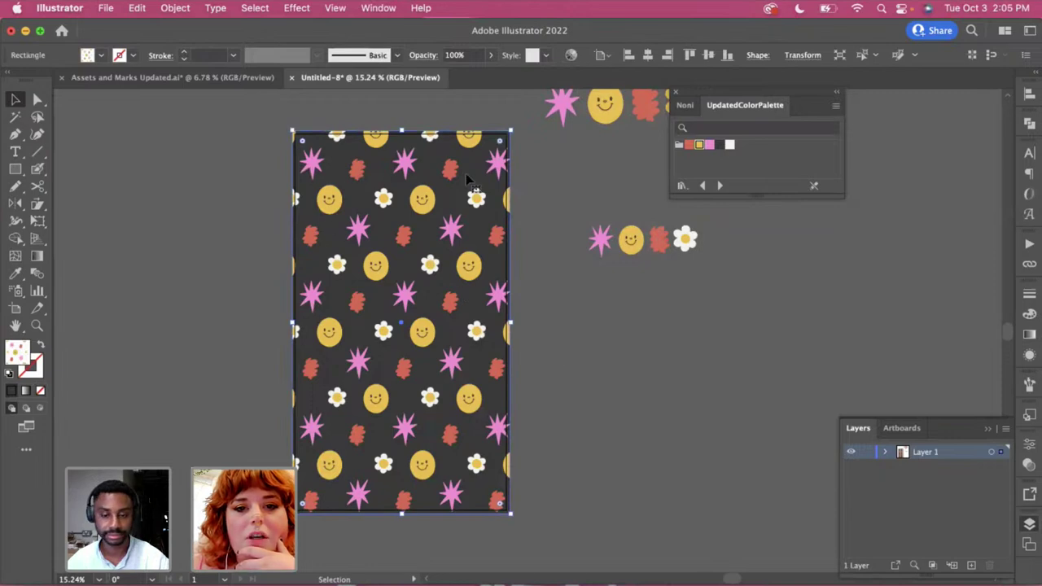
pyautogui.click(561, 318)
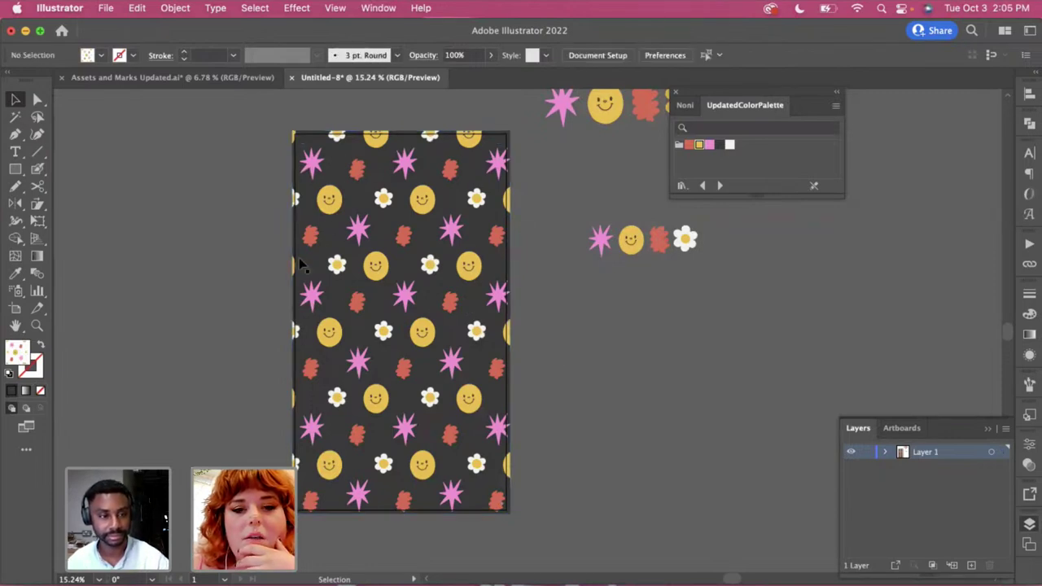
pyautogui.scroll(2, 352, 285)
pyautogui.scroll(1, 350, 279)
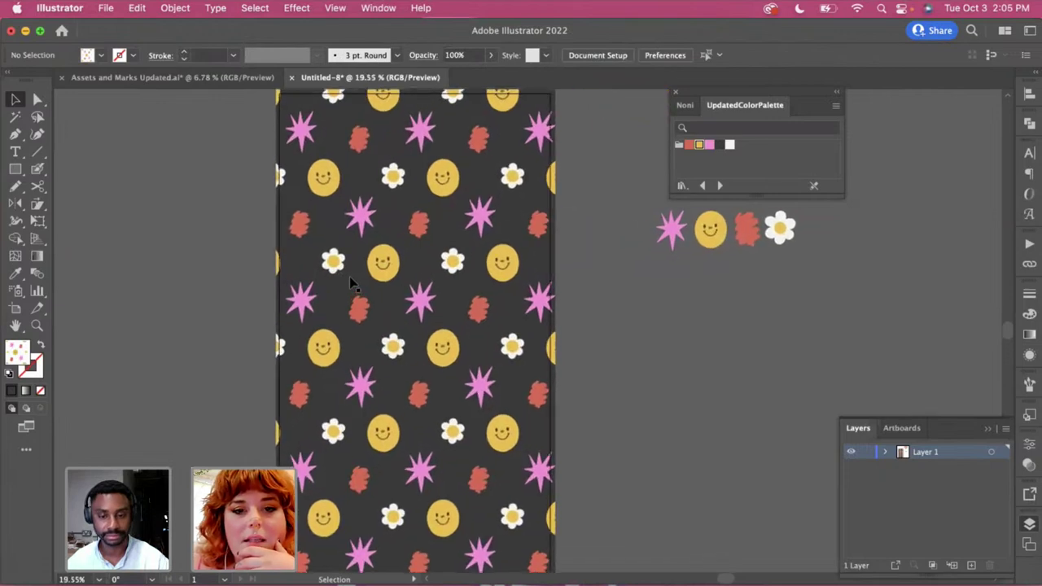
pyautogui.click(349, 276)
pyautogui.scroll(-2, 350, 276)
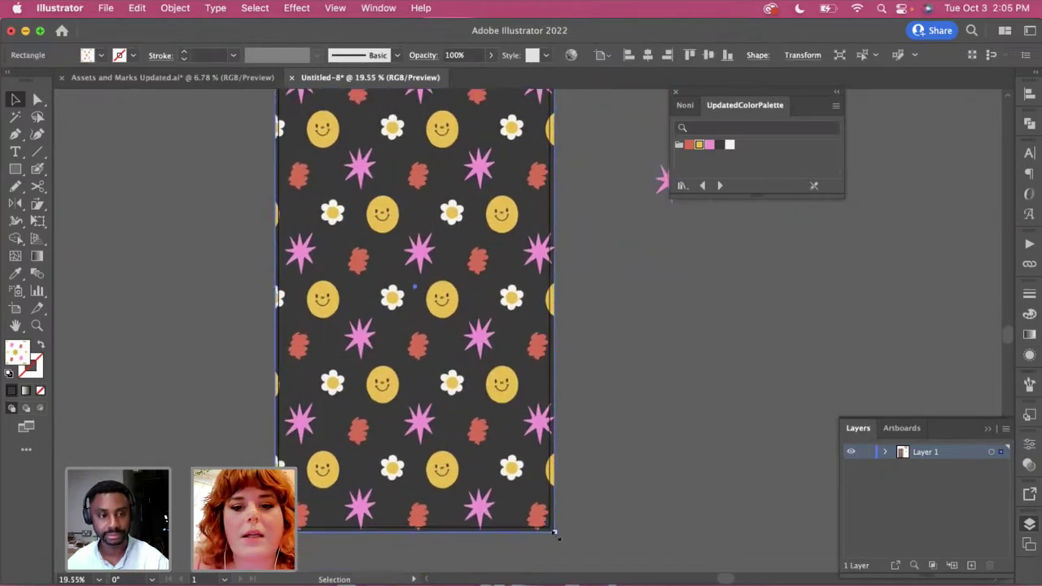
pyautogui.moveTo(553, 532); pyautogui.dragTo(465, 369)
pyautogui.click(671, 437)
pyautogui.scroll(3, 671, 437)
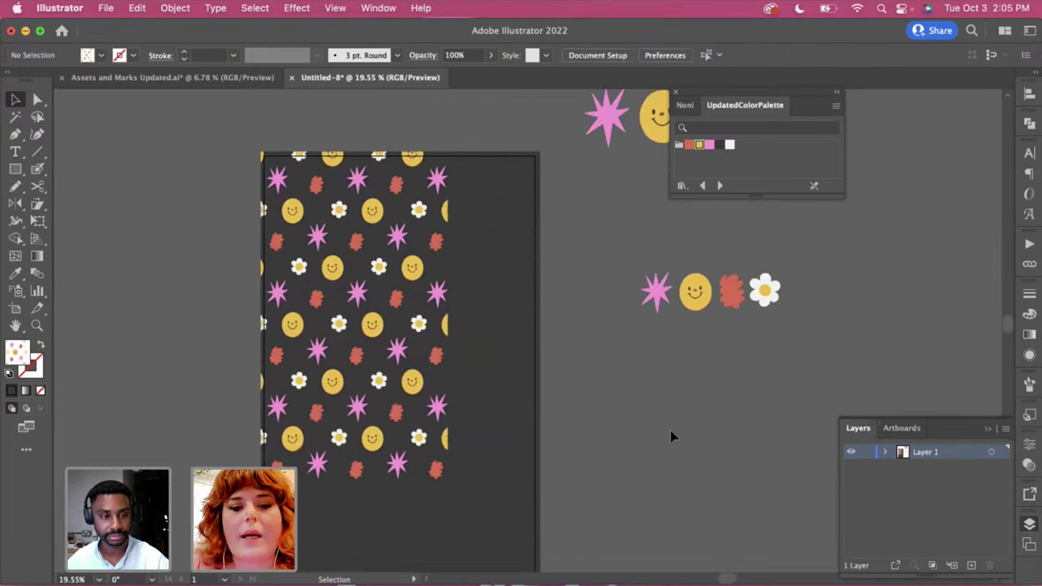
pyautogui.scroll(-2, 671, 437)
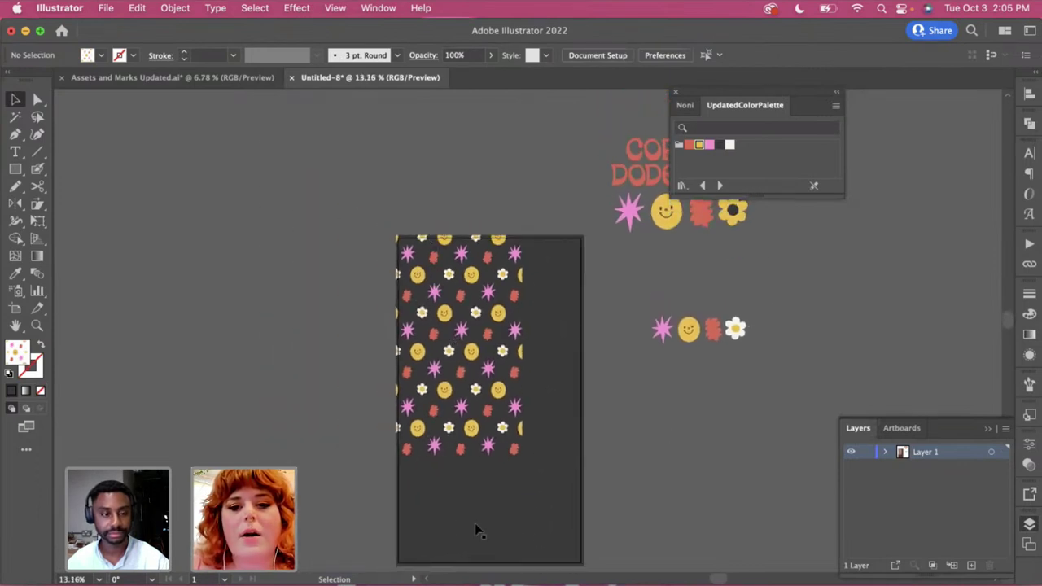
pyautogui.press('super+z')
pyautogui.press('super+z')
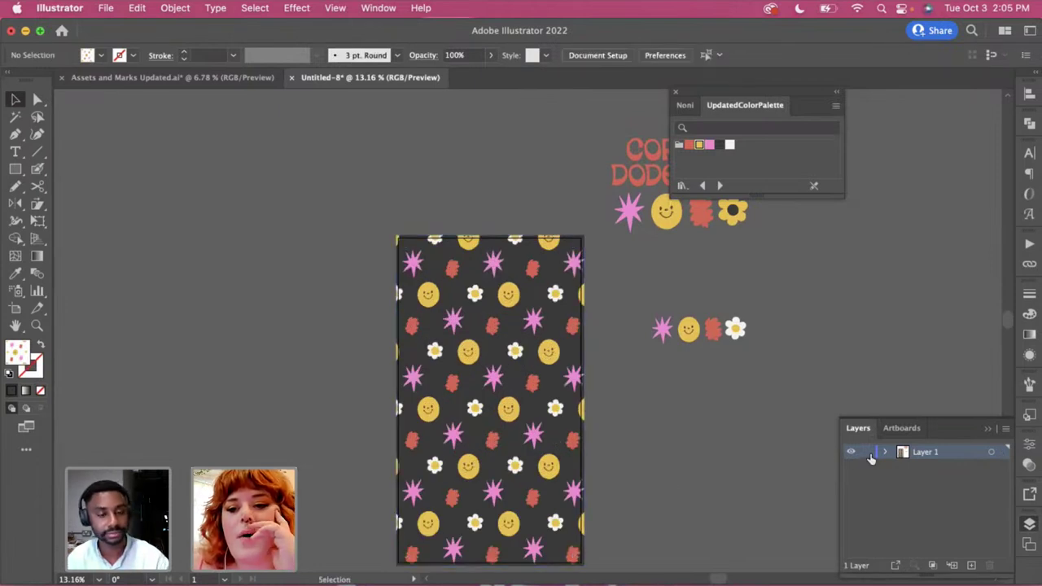
pyautogui.scroll(-2, 779, 465)
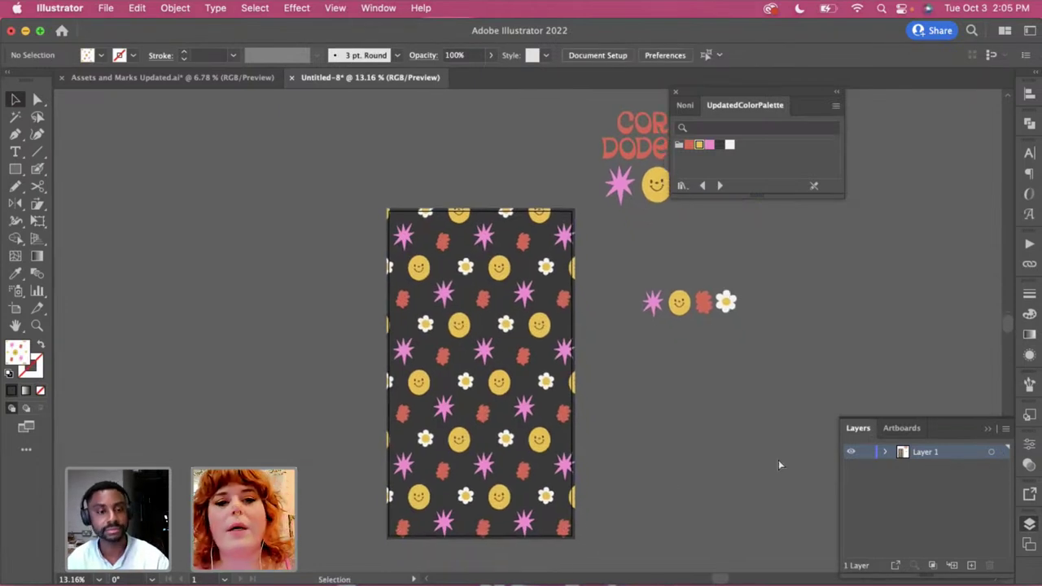
# Save the document to the Desktop as DigitalBusinessCard.ai, accepting the default Illustrator Options
pyautogui.press('super+s')
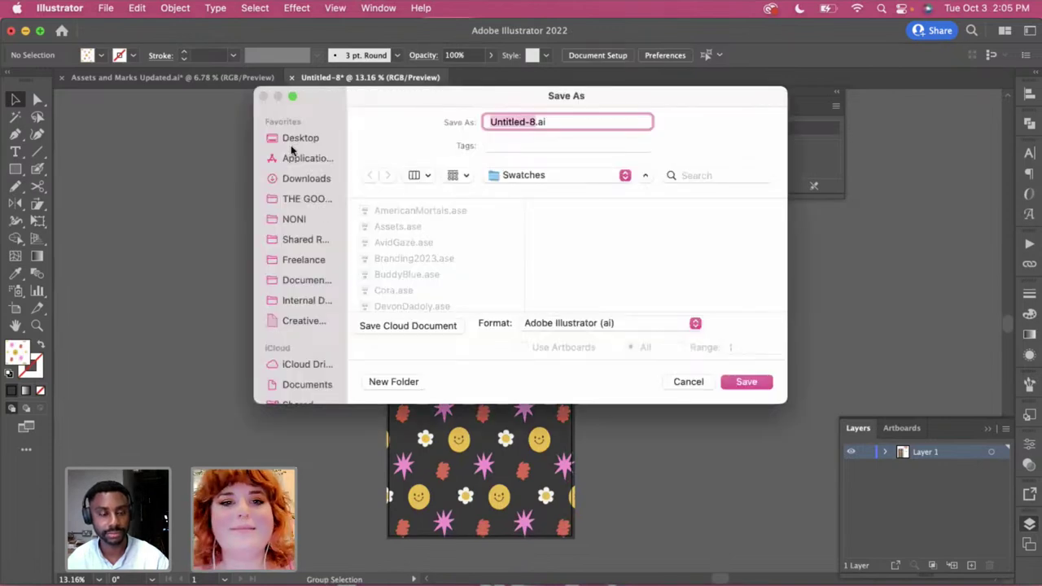
pyautogui.click(323, 143)
pyautogui.write('DigitalB')
pyautogui.write('usinessCard')
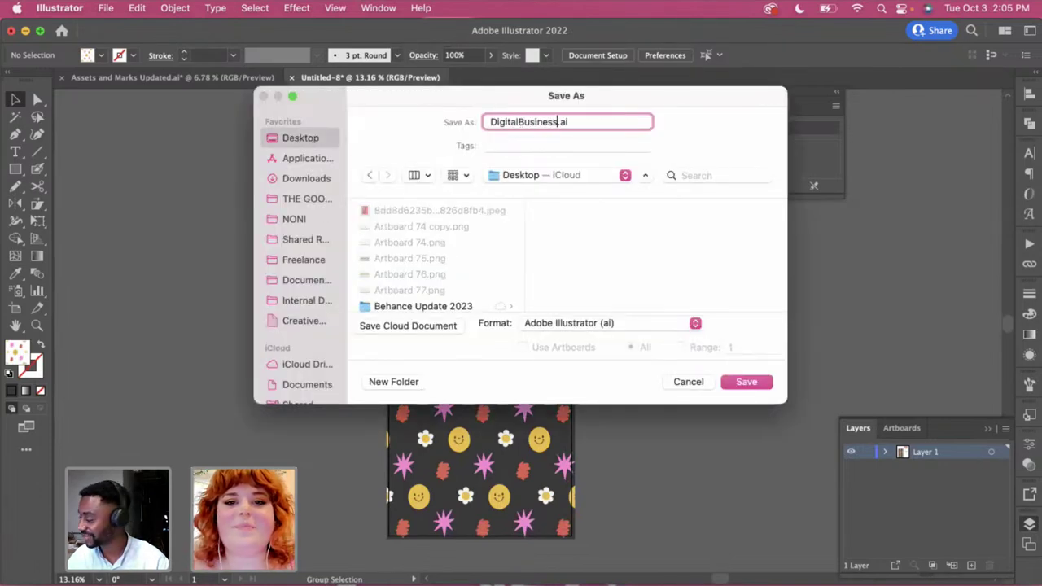
pyautogui.press('Return')
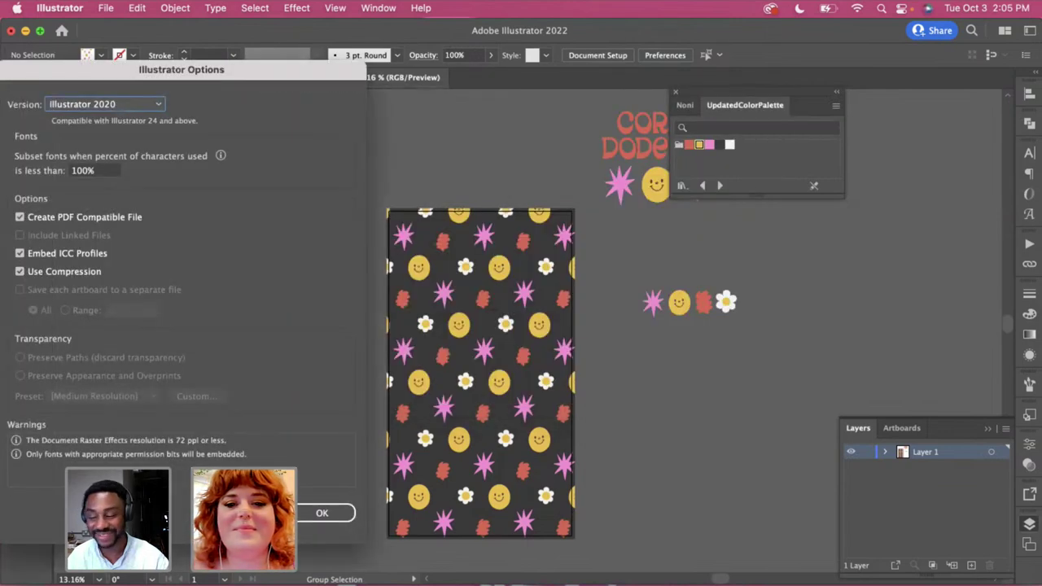
pyautogui.click(342, 513)
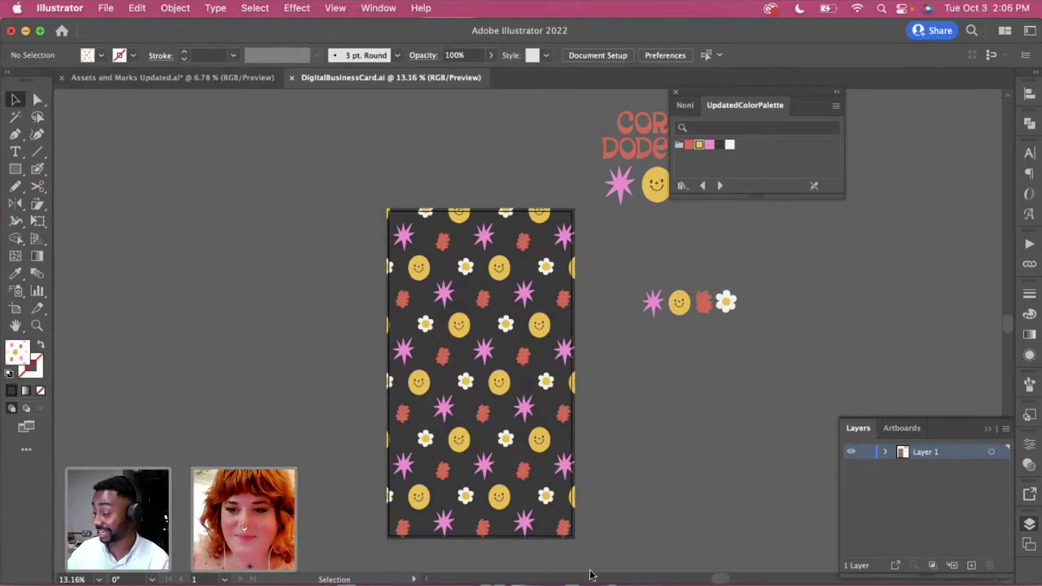
pyautogui.scroll(-2, 633, 528)
pyautogui.hscroll(2, 633, 529)
pyautogui.scroll(-2, 633, 529)
pyautogui.hscroll(2, 633, 529)
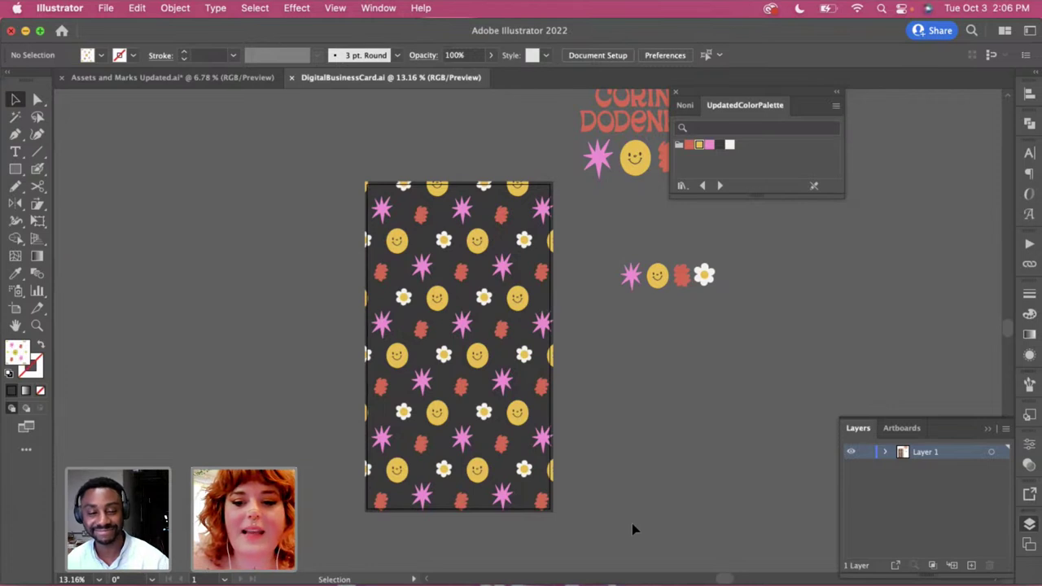
pyautogui.press('F2')
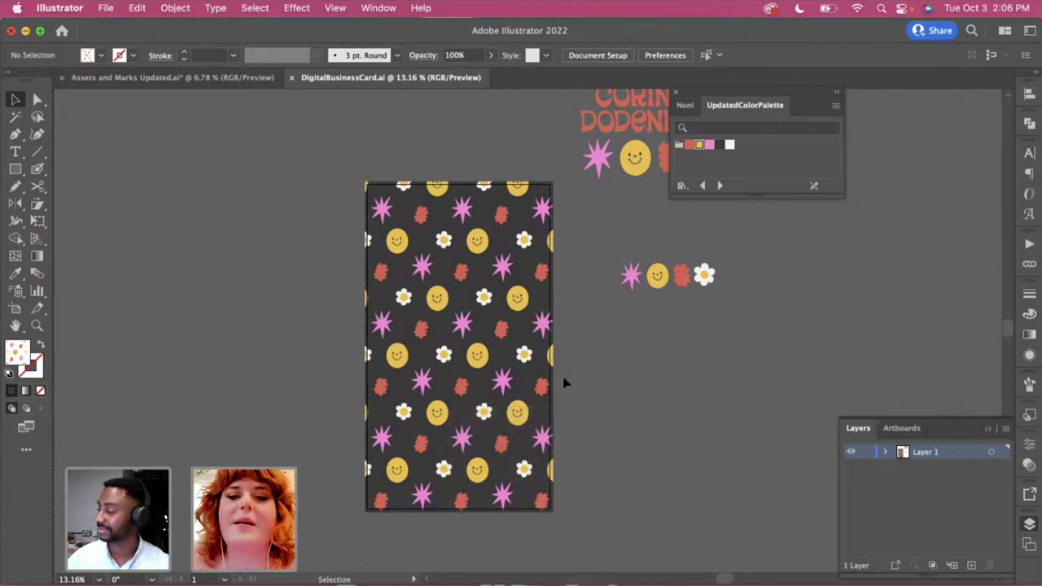
pyautogui.click(531, 363)
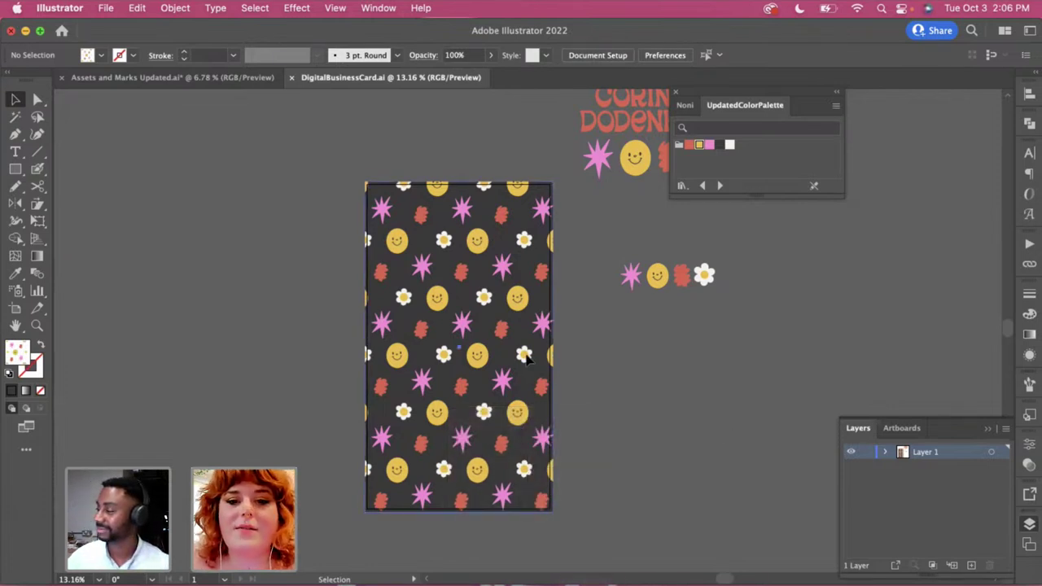
pyautogui.click(590, 364)
pyautogui.scroll(3, 590, 364)
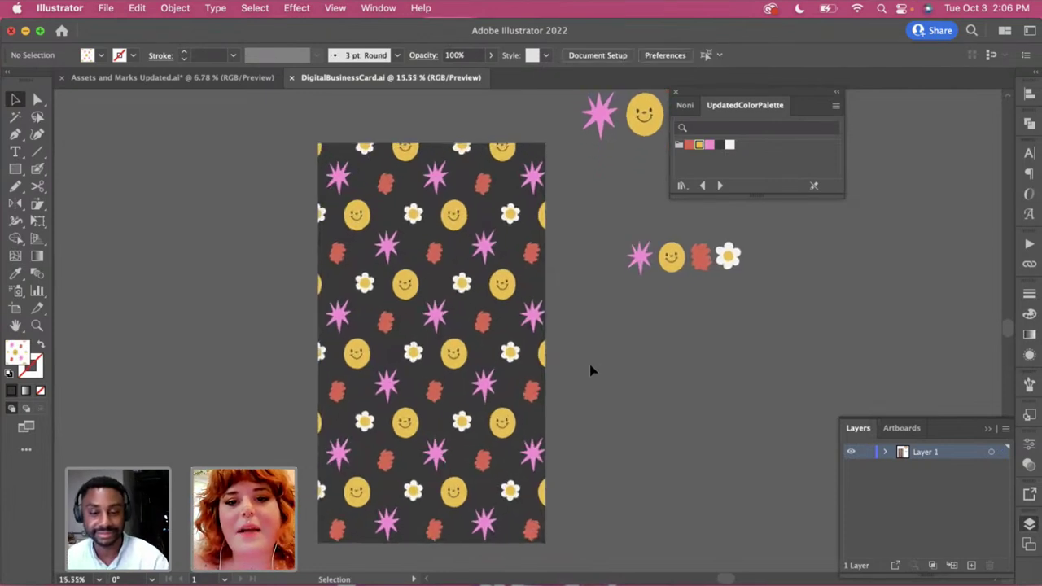
pyautogui.click(15, 168)
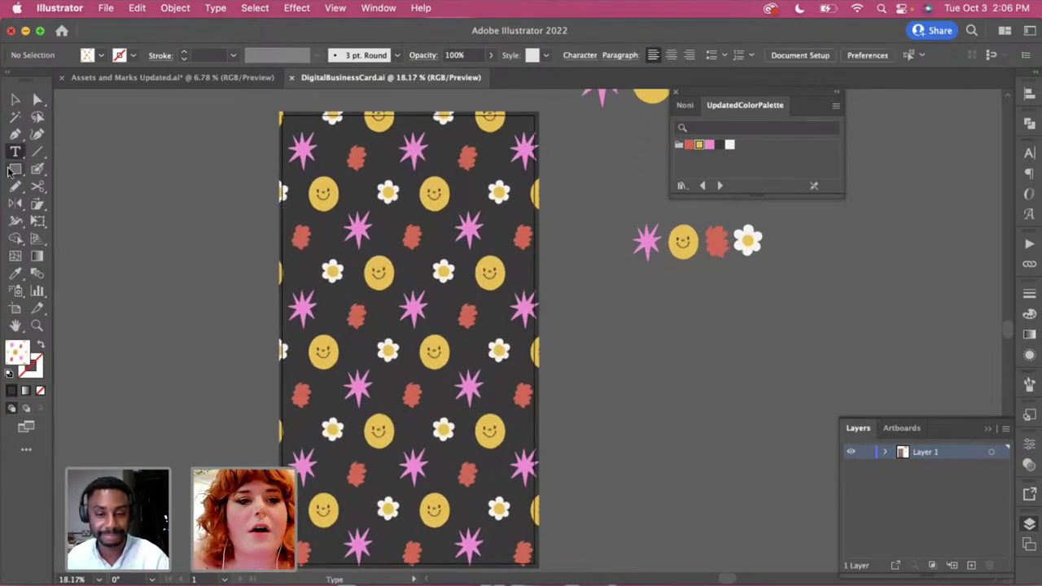
pyautogui.moveTo(307, 149); pyautogui.dragTo(510, 272)
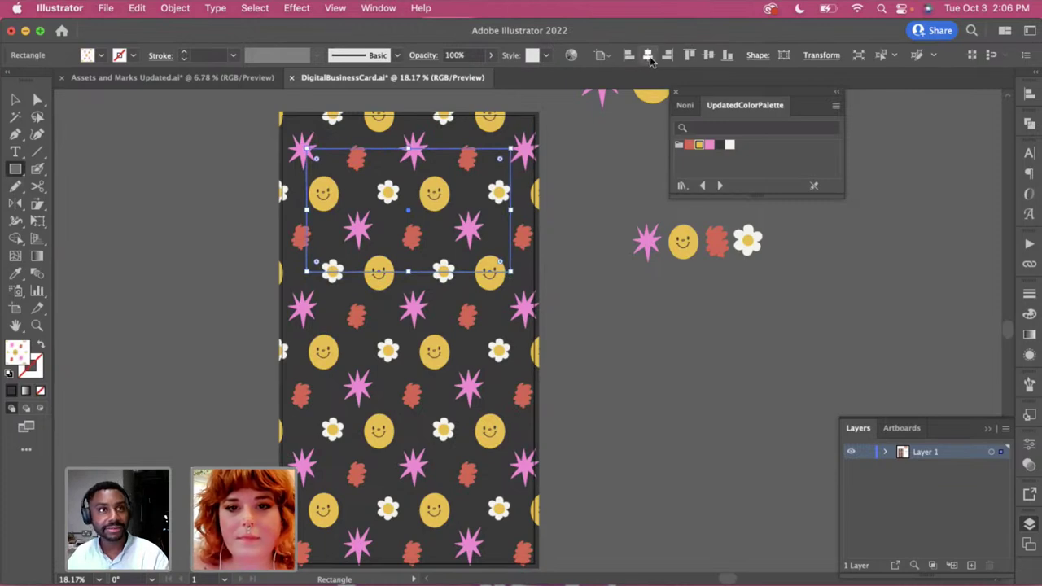
pyautogui.press('v')
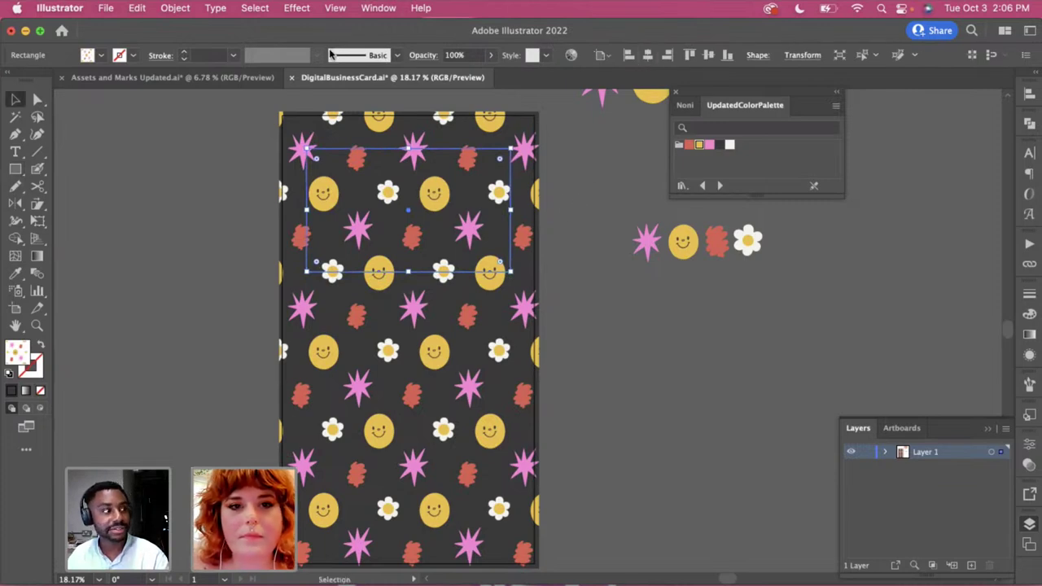
pyautogui.click(100, 56)
pyautogui.click(132, 192)
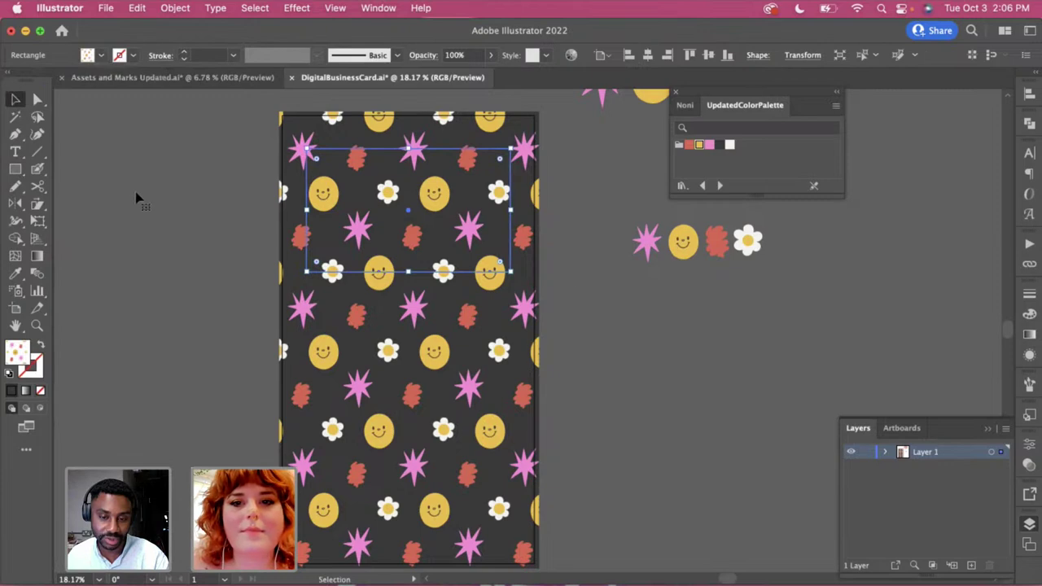
pyautogui.scroll(2, 603, 296)
pyautogui.press('i')
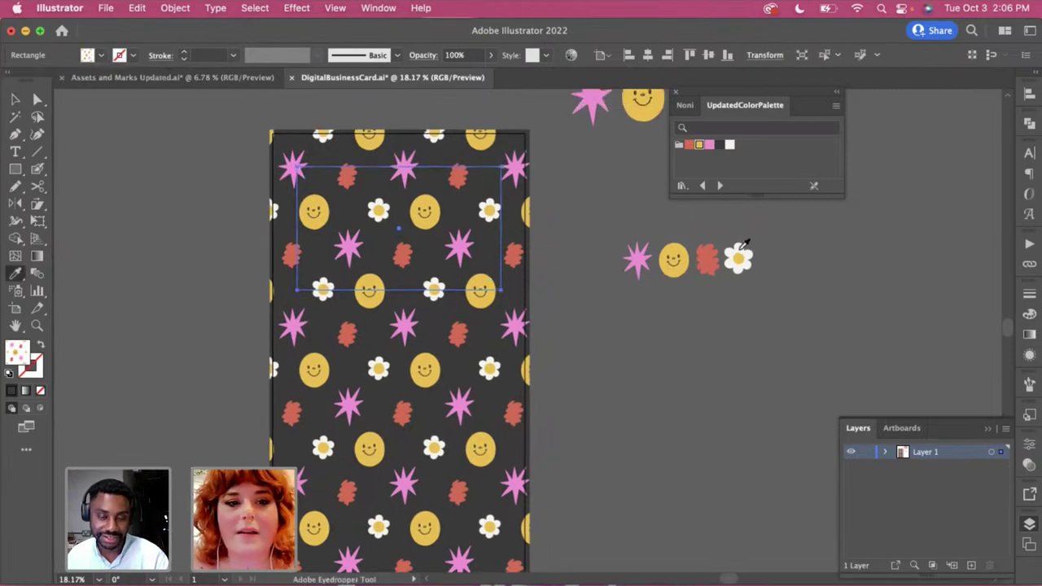
pyautogui.click(739, 254)
pyautogui.press('a')
pyautogui.click(449, 221)
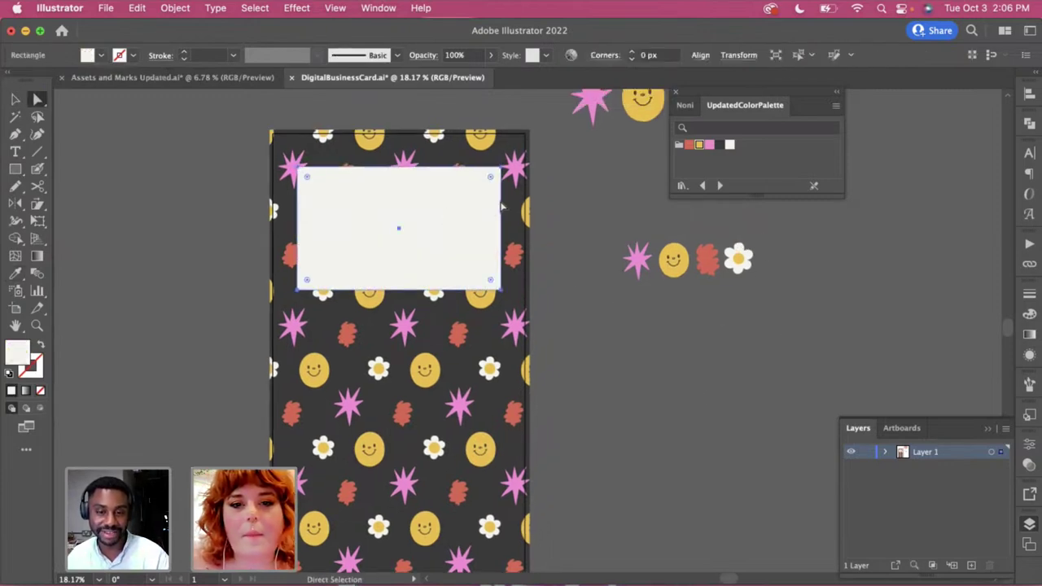
pyautogui.moveTo(492, 178); pyautogui.dragTo(489, 189)
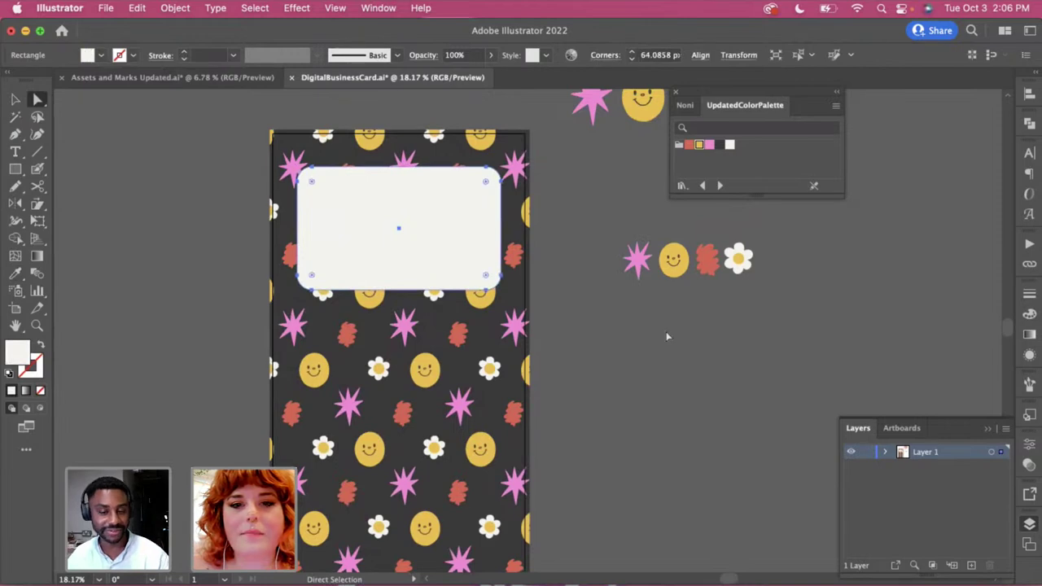
pyautogui.click(596, 393)
pyautogui.scroll(-2, 596, 393)
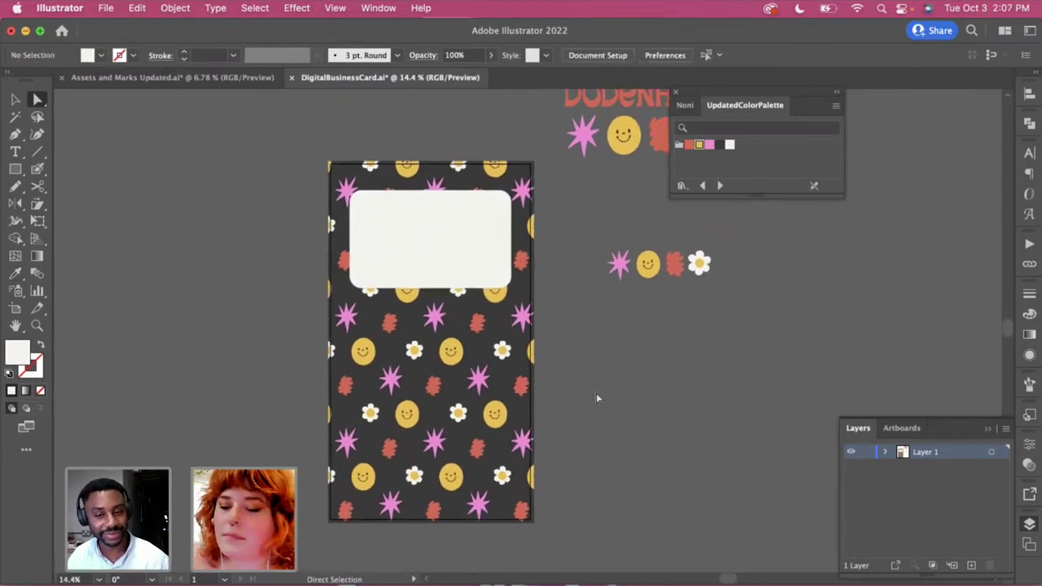
pyautogui.hscroll(2, 596, 393)
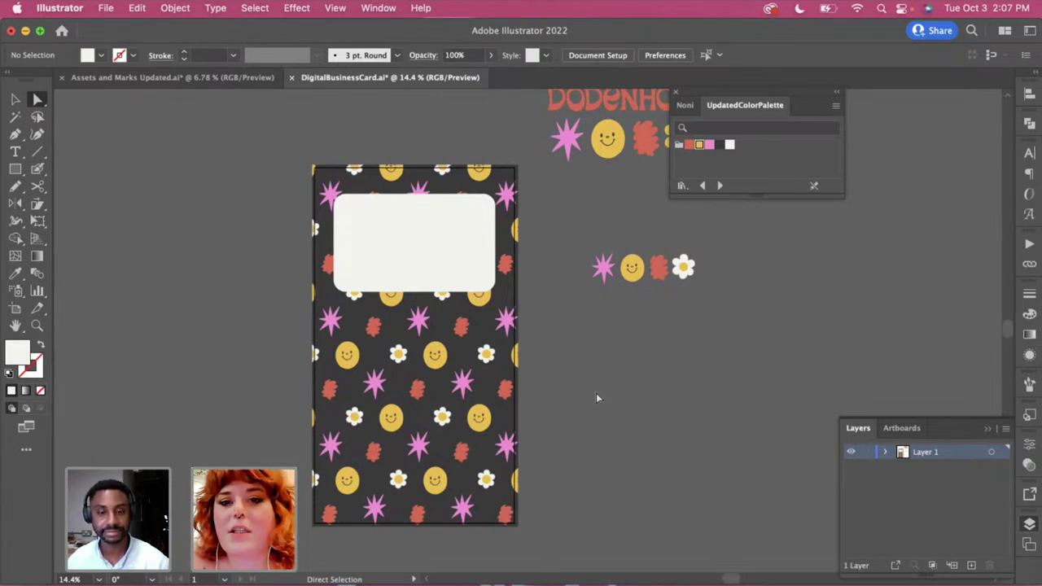
pyautogui.click(486, 240)
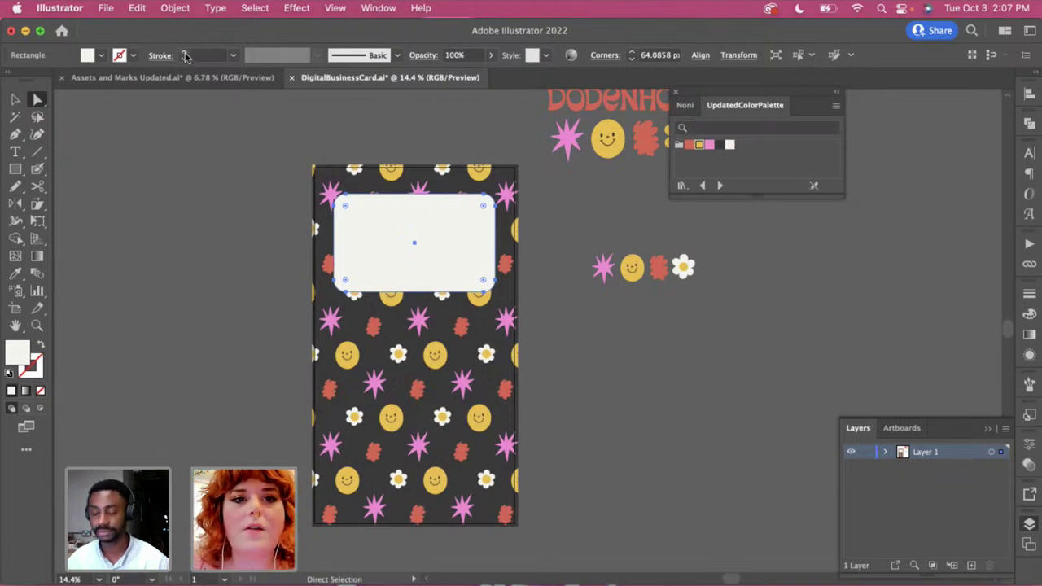
# Raise the cream panel's stroke weight in the Control bar
pyautogui.click(185, 53)
pyautogui.click(185, 53)
pyautogui.click(186, 53)
pyautogui.click(186, 53)
pyautogui.click(186, 53)
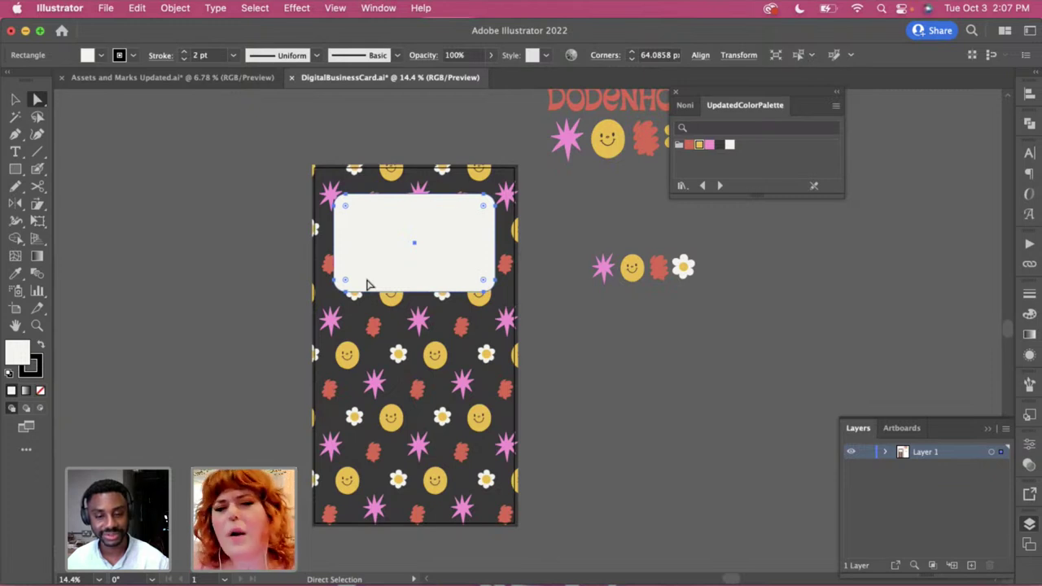
pyautogui.click(562, 266)
pyautogui.scroll(3, 562, 268)
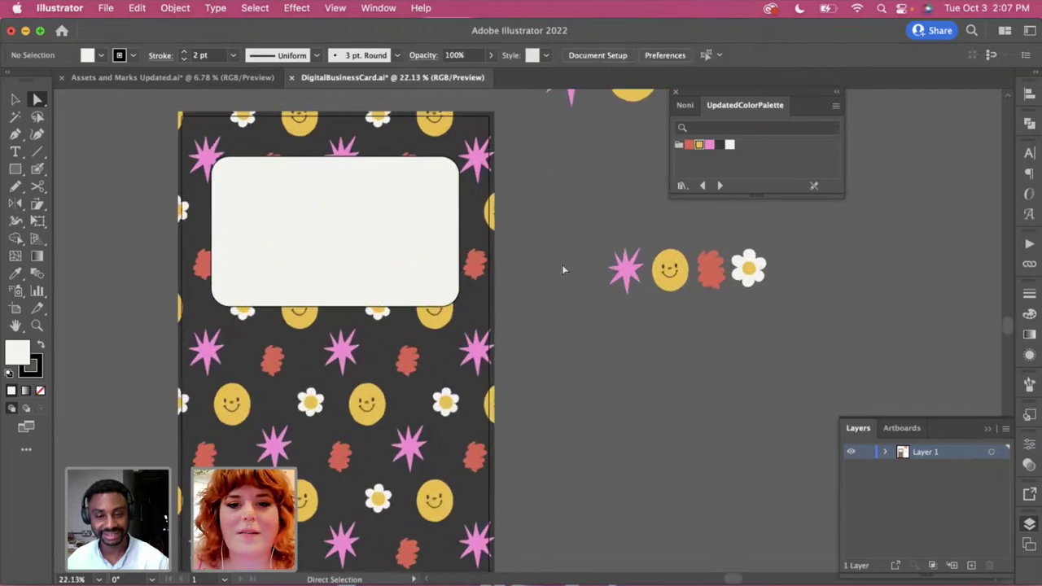
pyautogui.hscroll(-3, 561, 269)
pyautogui.scroll(-2, 562, 269)
# Set the panel's outline to black, try a dark grey fill, and undo it
pyautogui.click(470, 260)
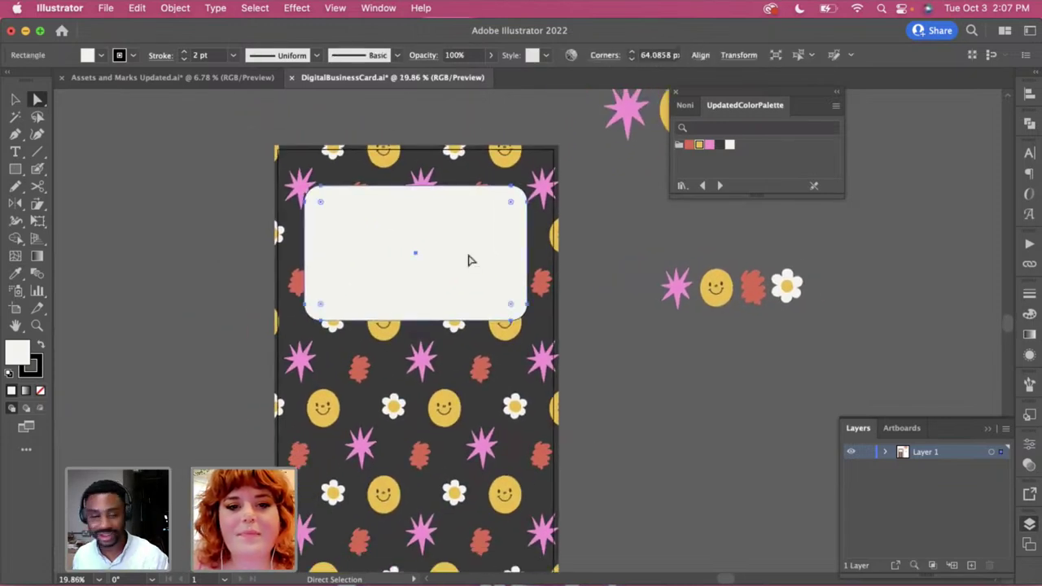
pyautogui.click(133, 55)
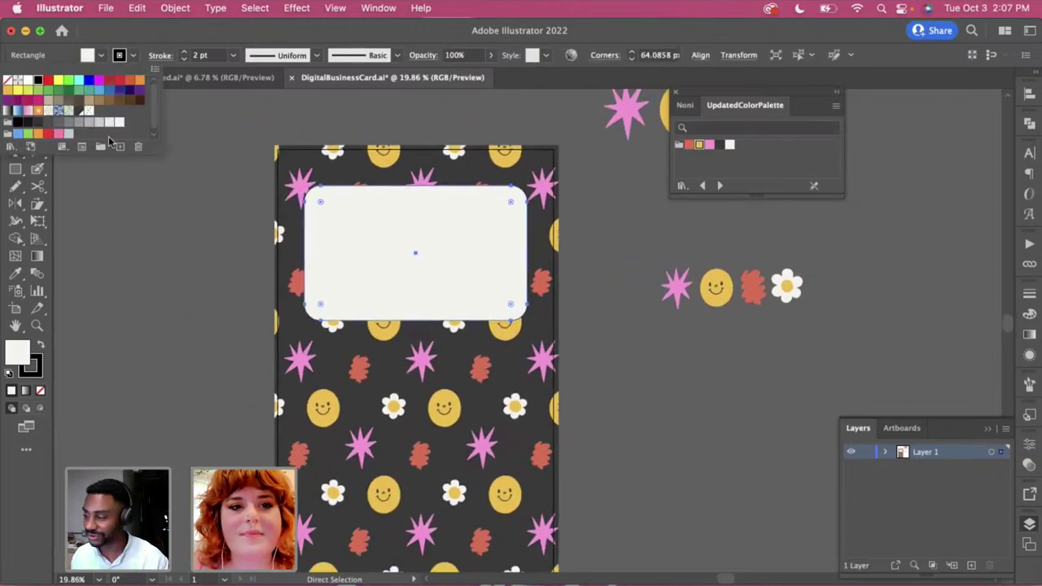
pyautogui.click(177, 209)
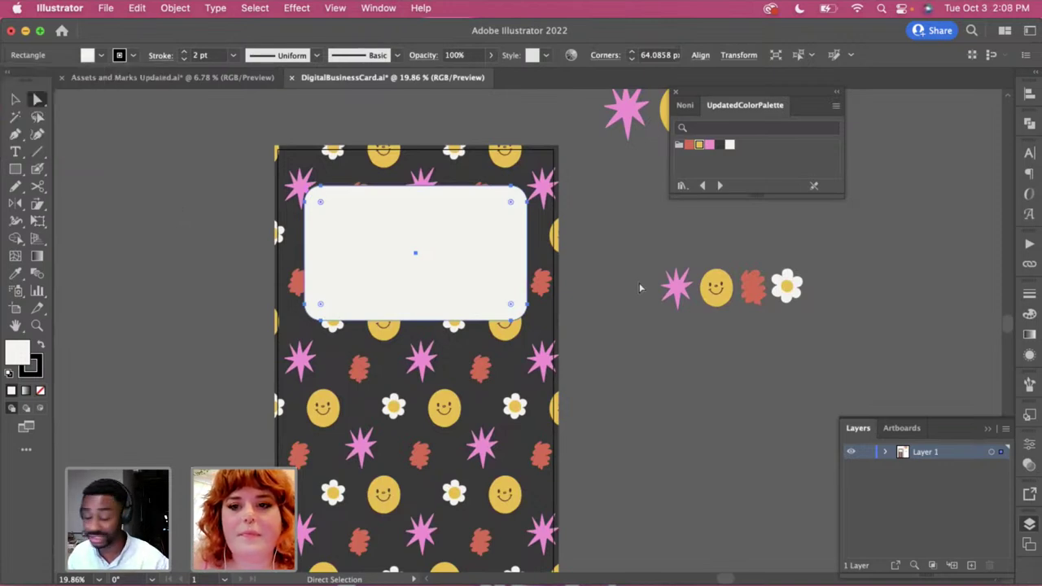
pyautogui.click(720, 145)
pyautogui.press('super+z')
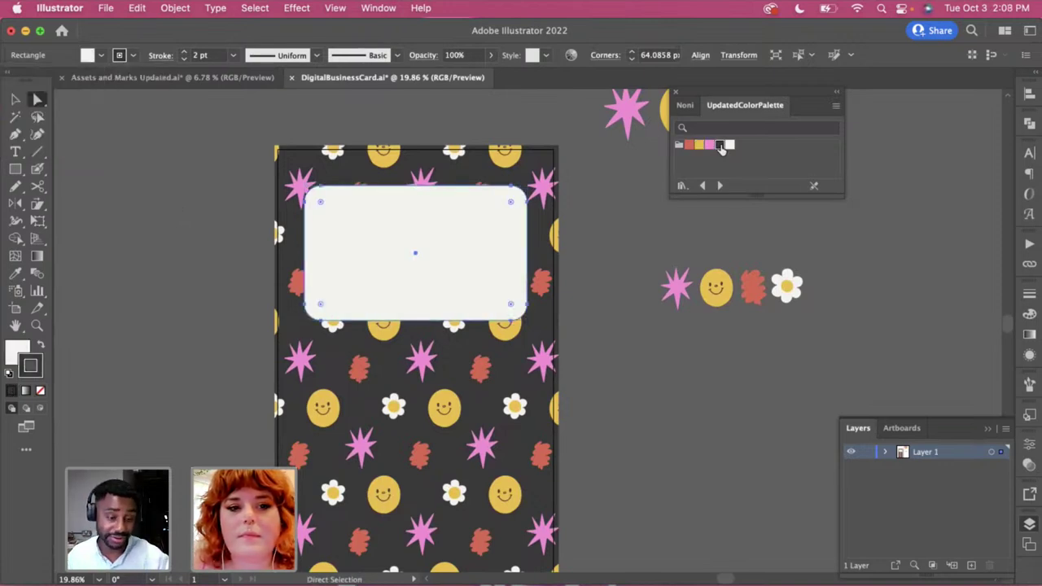
pyautogui.click(614, 256)
pyautogui.press('v')
pyautogui.click(456, 257)
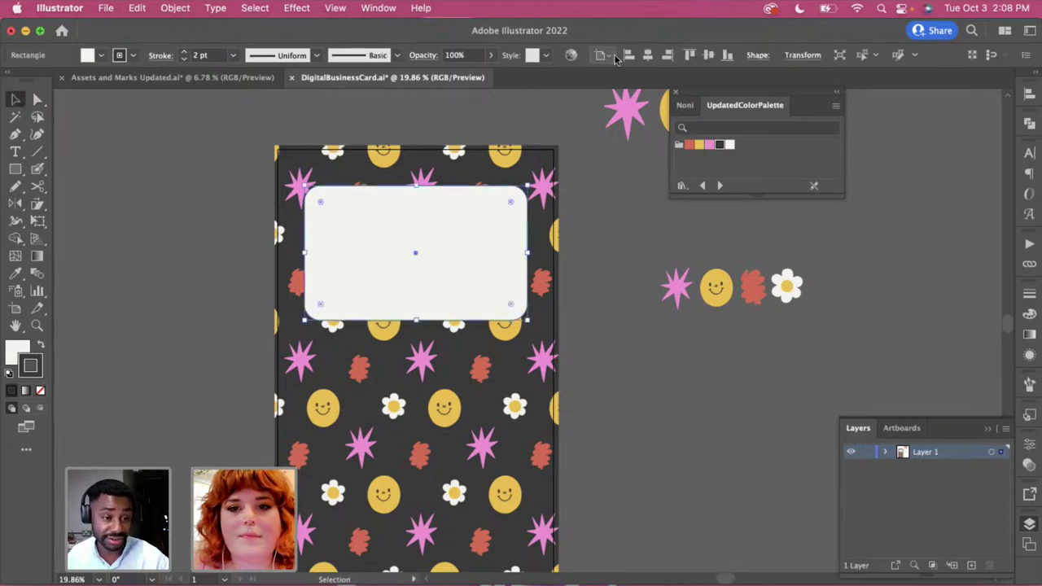
# Nudge the cream panel slightly higher on the card
pyautogui.click(609, 221)
pyautogui.scroll(-2, 609, 220)
pyautogui.hscroll(1, 609, 220)
pyautogui.scroll(-2, 609, 220)
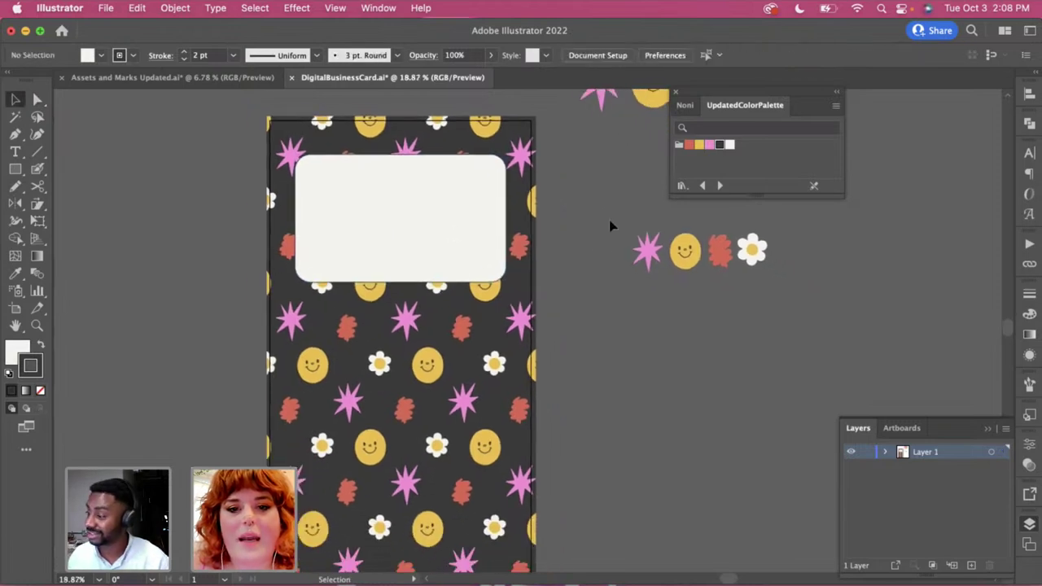
pyautogui.click(410, 160)
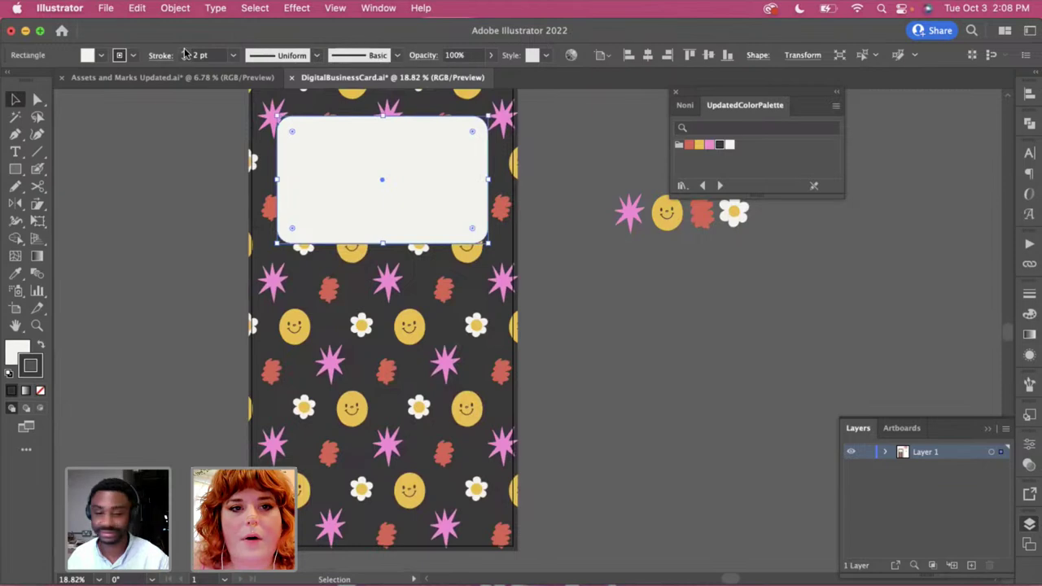
pyautogui.click(193, 136)
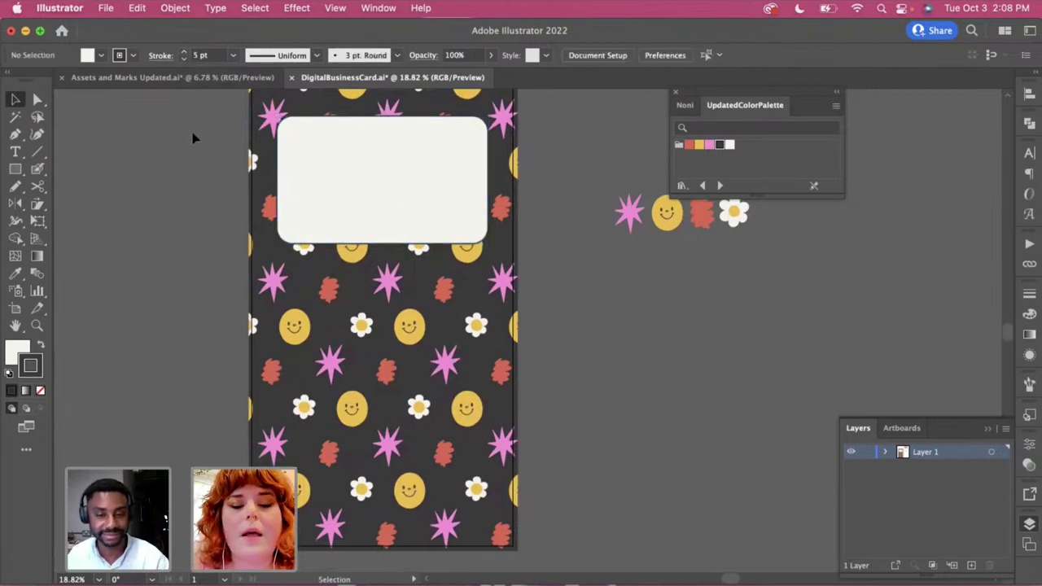
pyautogui.moveTo(330, 182); pyautogui.dragTo(332, 173)
pyautogui.click(616, 346)
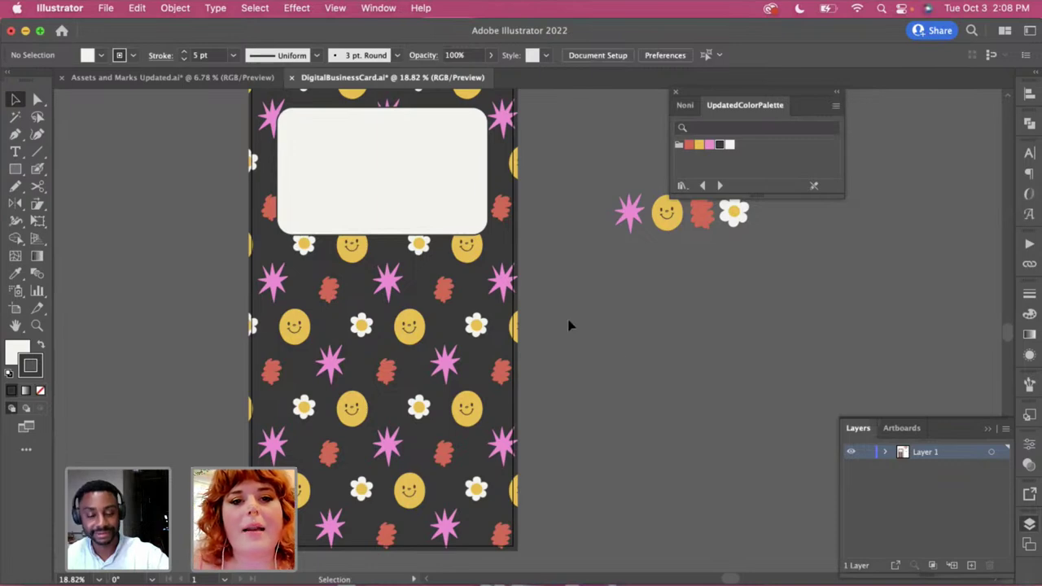
# Alt-drag two copies of the cream rounded panel straight down so three panels stack down the card
pyautogui.click(453, 227)
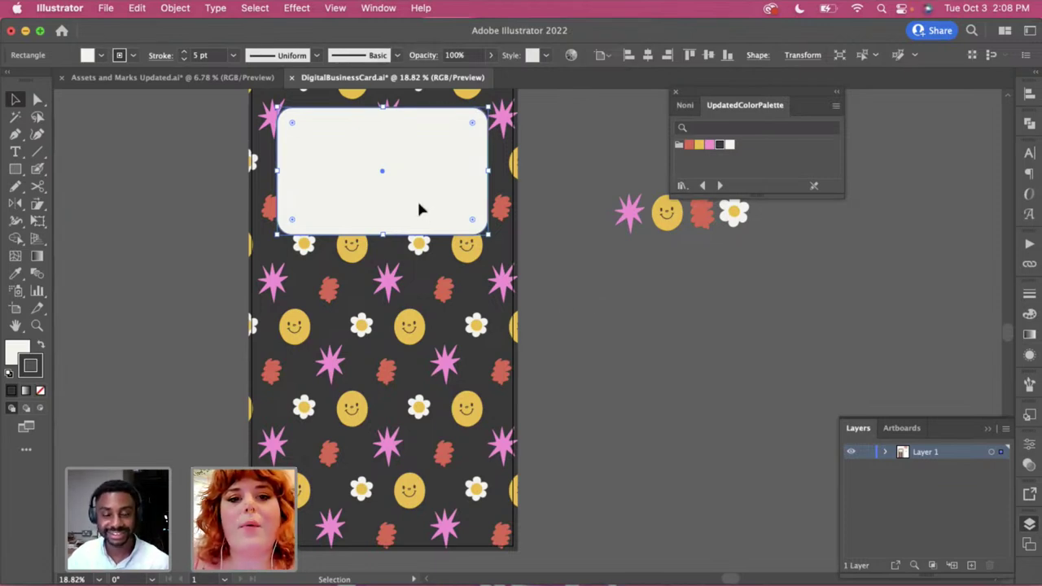
pyautogui.moveTo(420, 207); pyautogui.dragTo(440, 351)
pyautogui.click(576, 382)
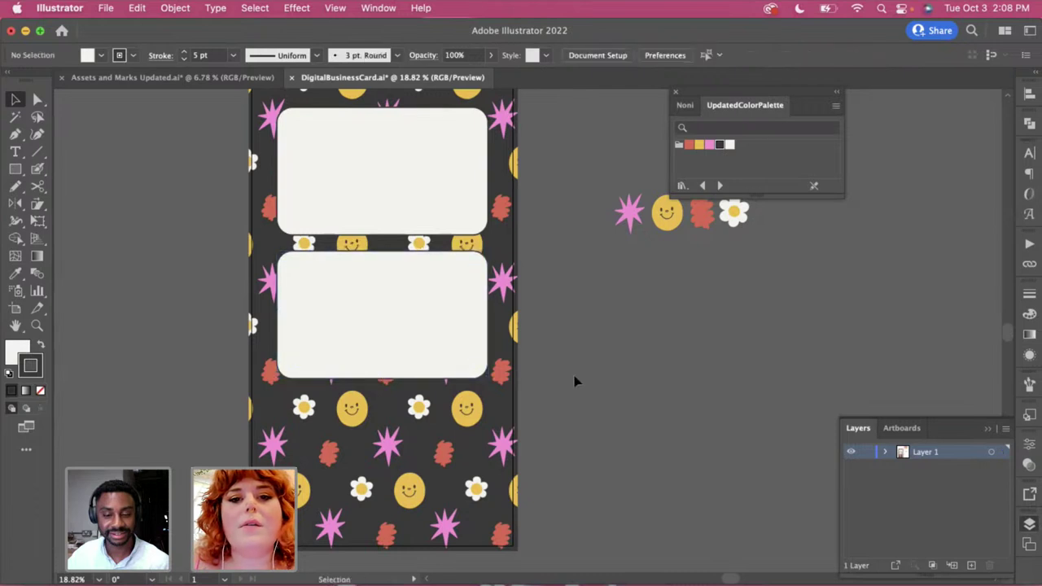
pyautogui.moveTo(398, 319); pyautogui.dragTo(413, 465)
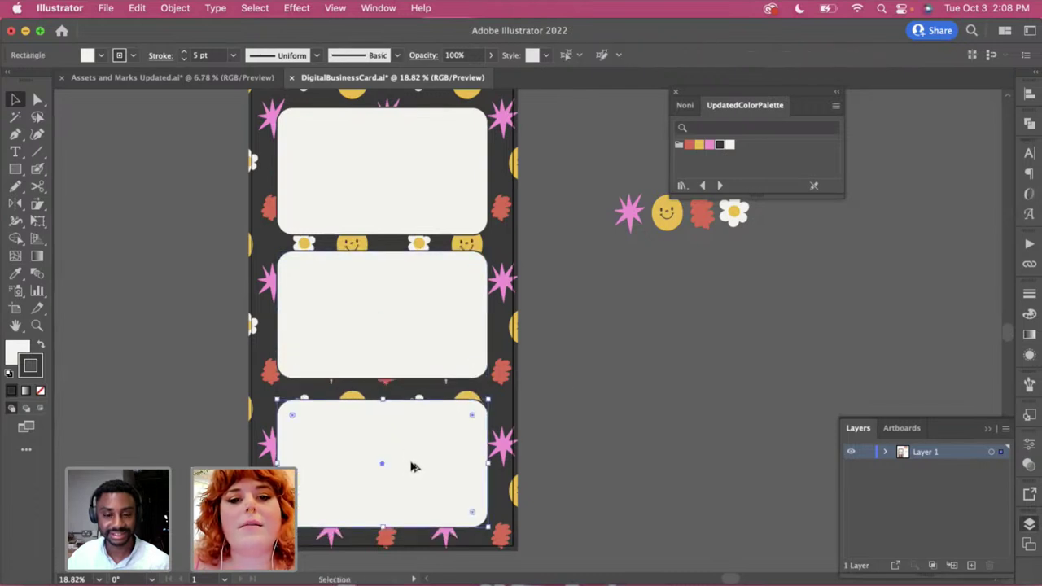
pyautogui.click(621, 434)
pyautogui.scroll(-2, 621, 435)
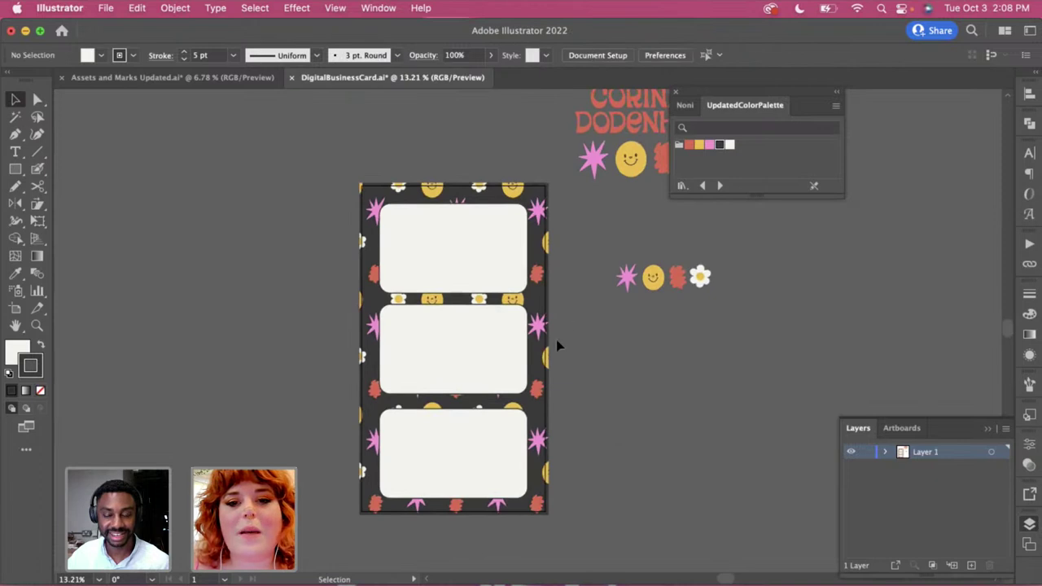
pyautogui.click(481, 351)
pyautogui.click(607, 346)
# Enlarge the patterned background and tilt it about 7° counter-clockwise so it covers the card
pyautogui.doubleClick(542, 264)
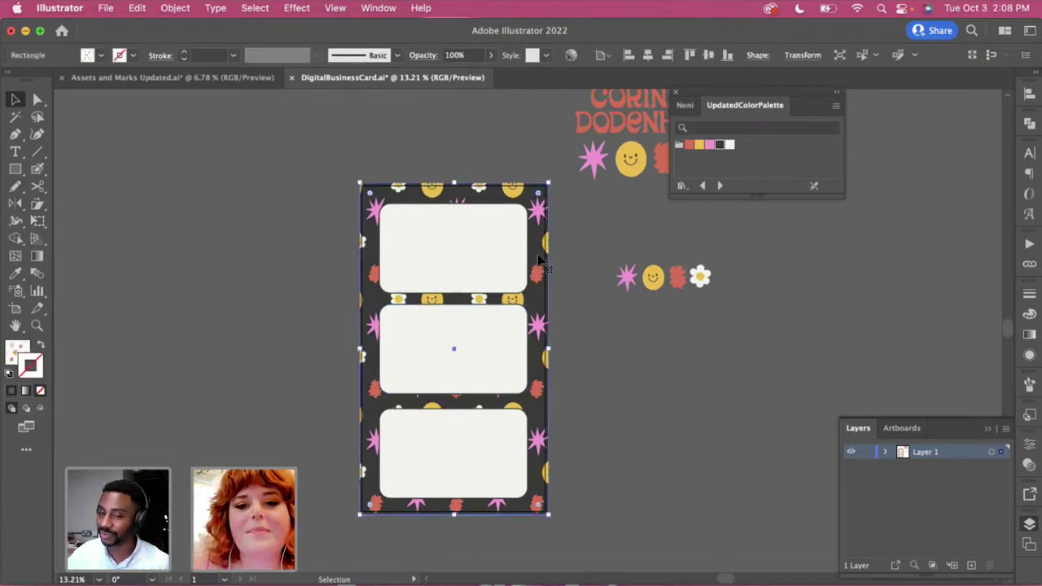
pyautogui.moveTo(560, 186); pyautogui.dragTo(597, 146)
pyautogui.press('Escape')
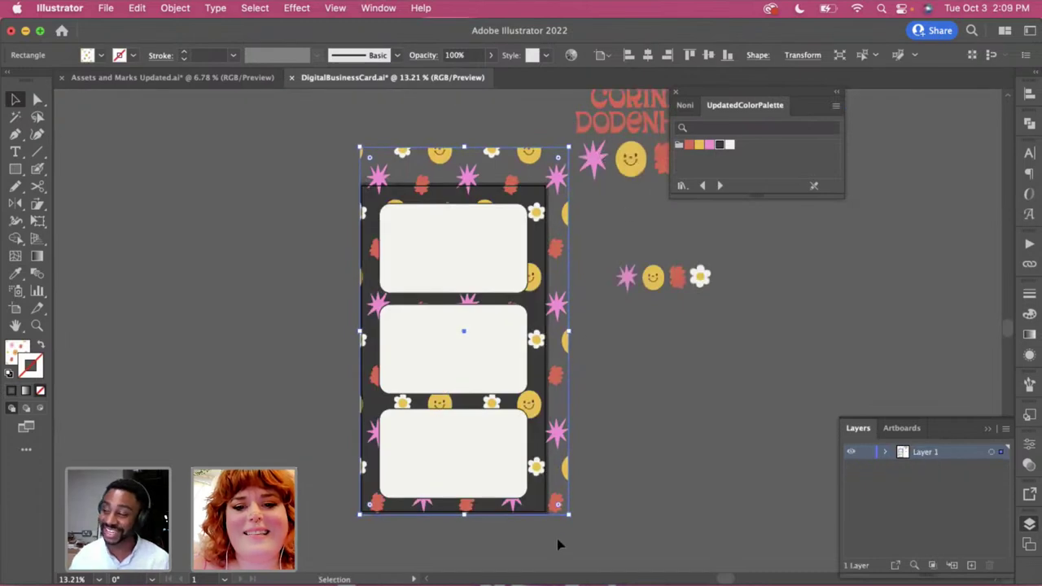
pyautogui.moveTo(577, 526); pyautogui.dragTo(594, 512)
pyautogui.press('super+z')
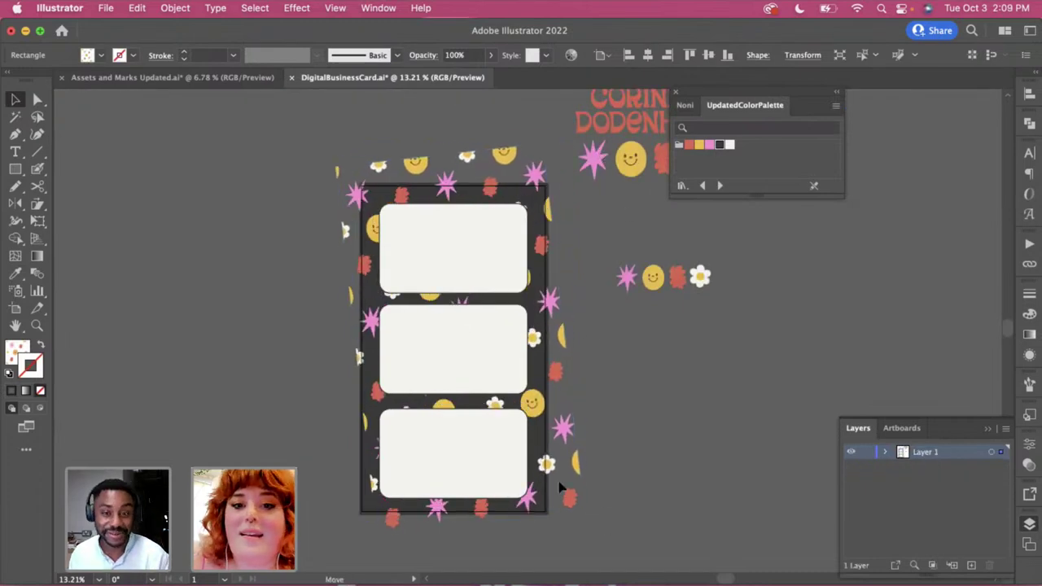
pyautogui.moveTo(591, 214); pyautogui.dragTo(575, 198)
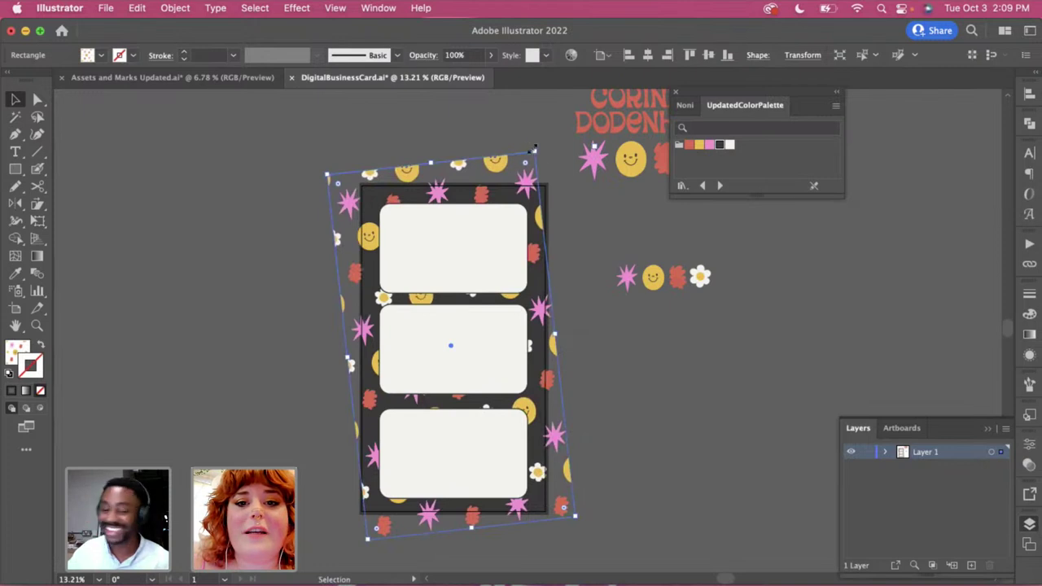
pyautogui.moveTo(534, 151); pyautogui.dragTo(551, 132)
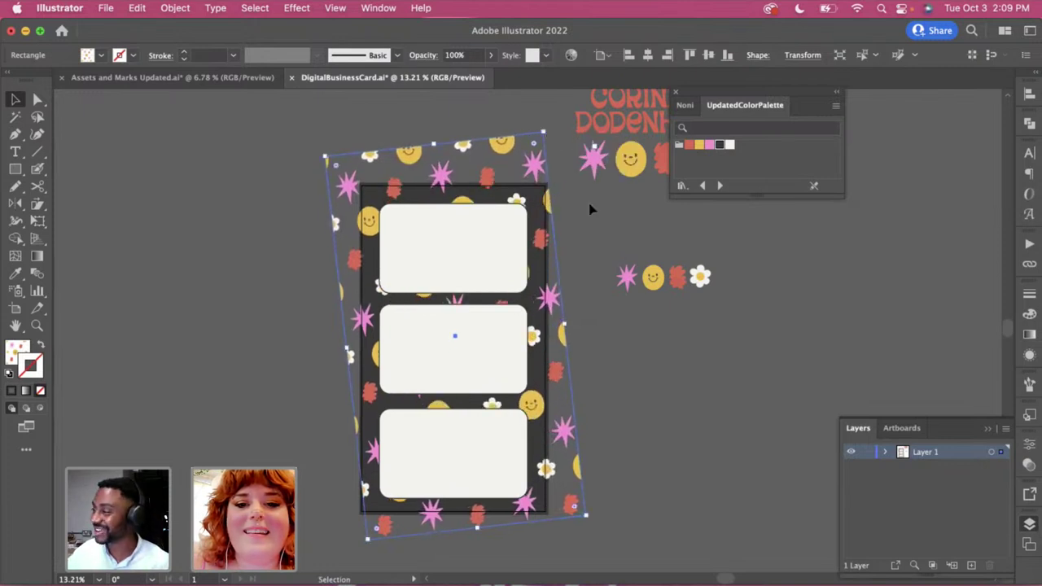
pyautogui.click(591, 210)
# Nudge the tilted patterned background slightly to the left
pyautogui.scroll(3, 591, 210)
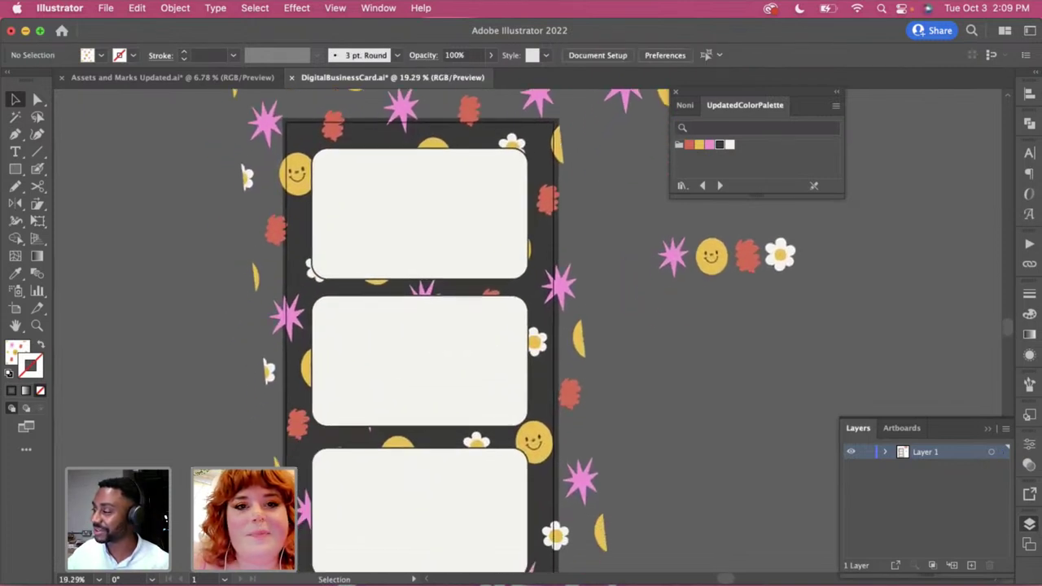
pyautogui.click(335, 8)
pyautogui.click(334, 8)
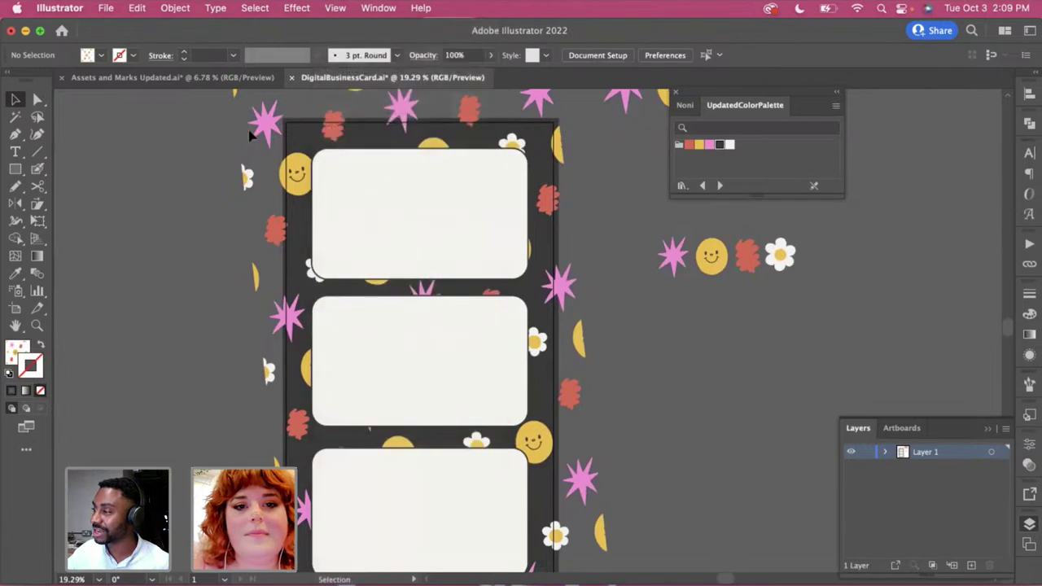
pyautogui.scroll(-5, 252, 133)
pyautogui.scroll(1, 249, 135)
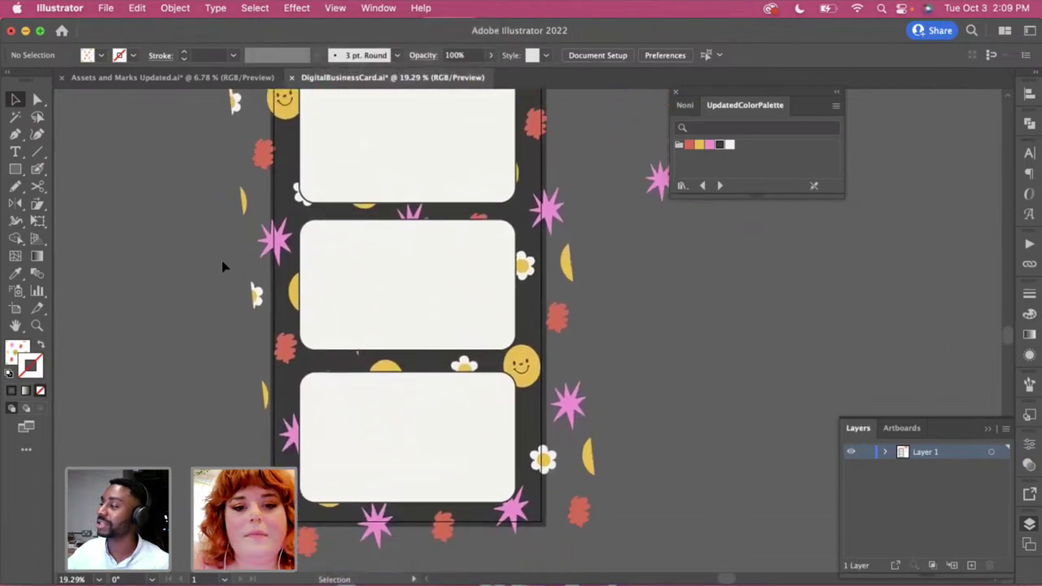
pyautogui.moveTo(312, 556); pyautogui.dragTo(302, 559)
pyautogui.click(620, 465)
pyautogui.scroll(1, 619, 465)
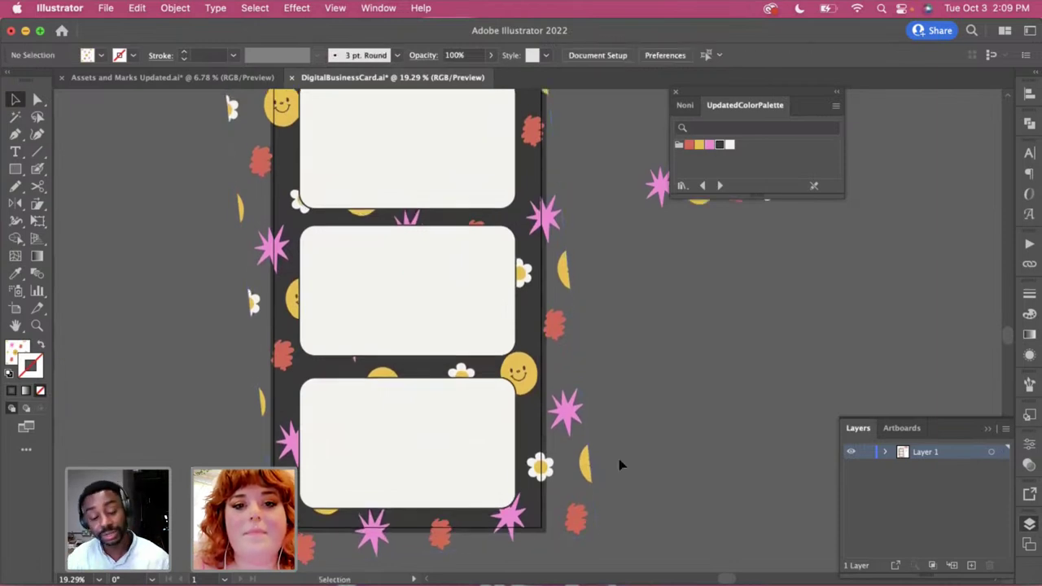
pyautogui.scroll(5, 620, 465)
pyautogui.scroll(-2, 614, 343)
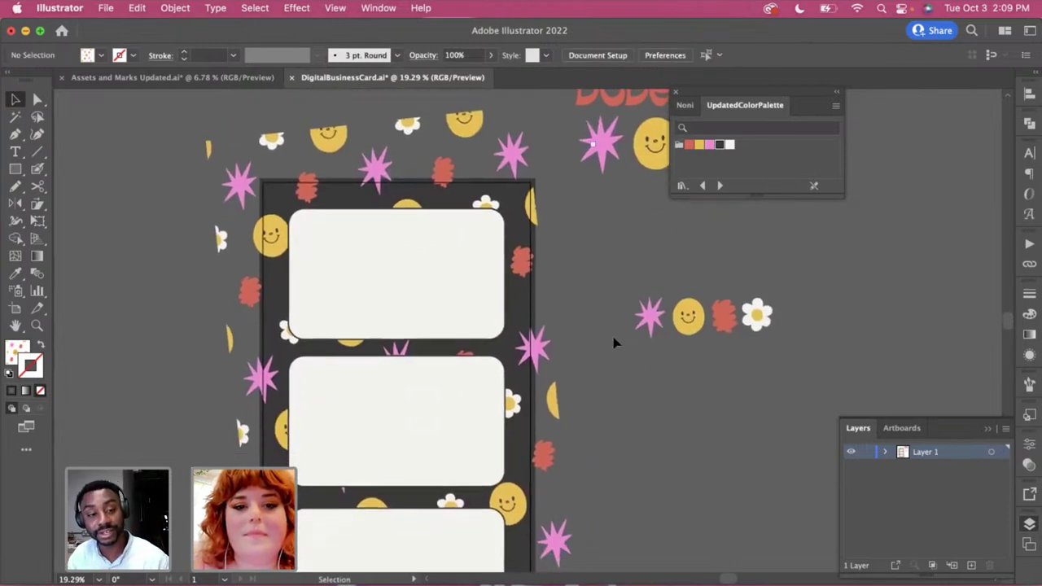
pyautogui.scroll(-3, 614, 343)
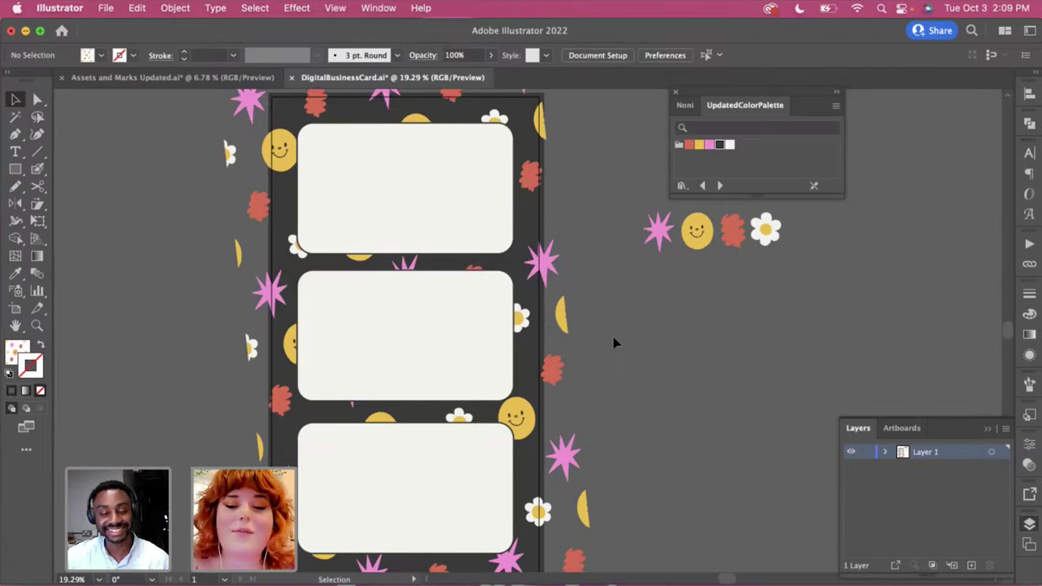
# Slightly reduce the background's tilt, then make salmon red the current fill colour
pyautogui.click(565, 331)
pyautogui.scroll(2, 633, 370)
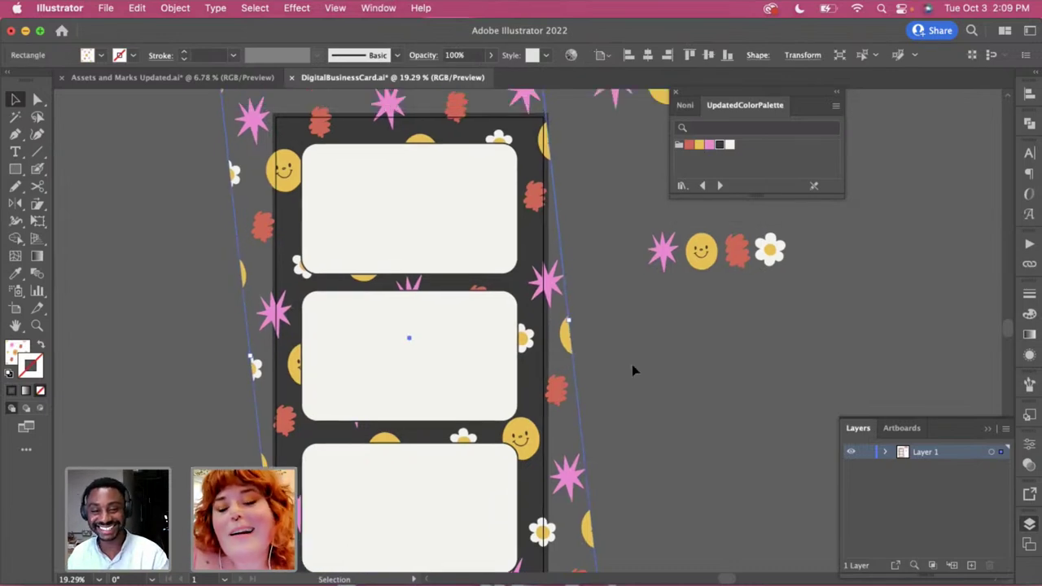
pyautogui.scroll(-2, 631, 336)
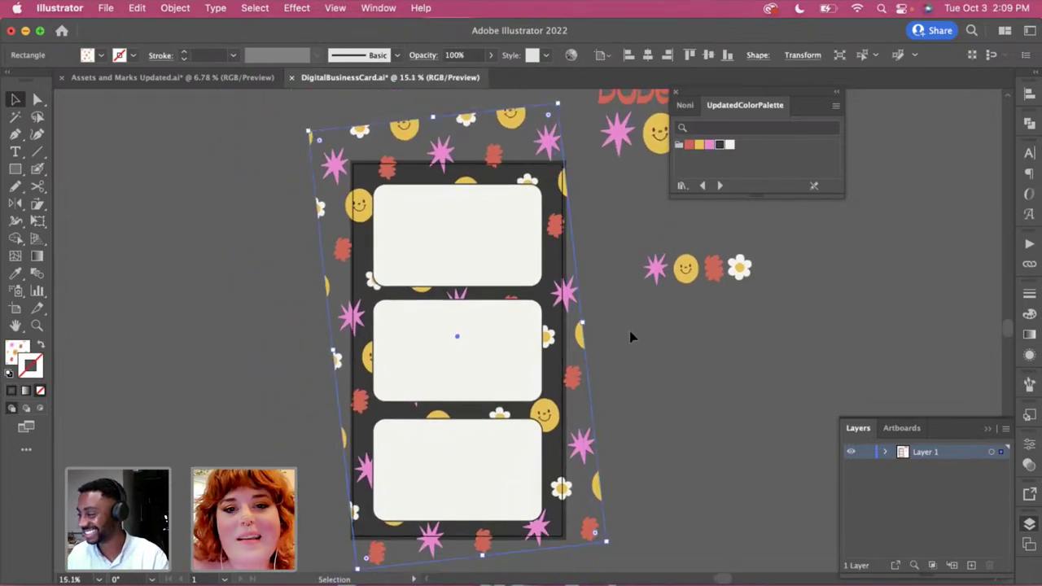
pyautogui.scroll(4, 586, 123)
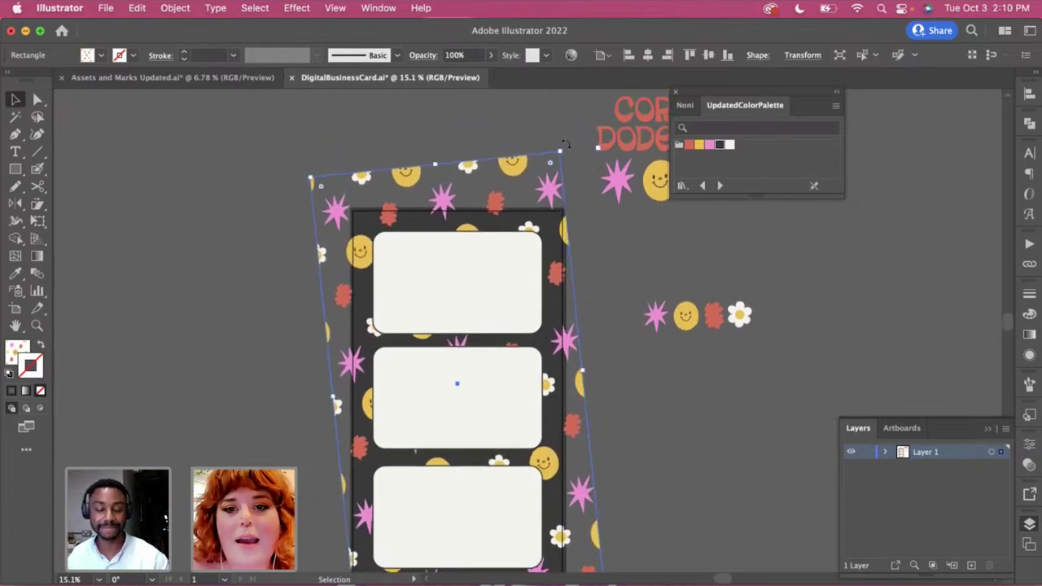
pyautogui.moveTo(569, 140); pyautogui.dragTo(571, 146)
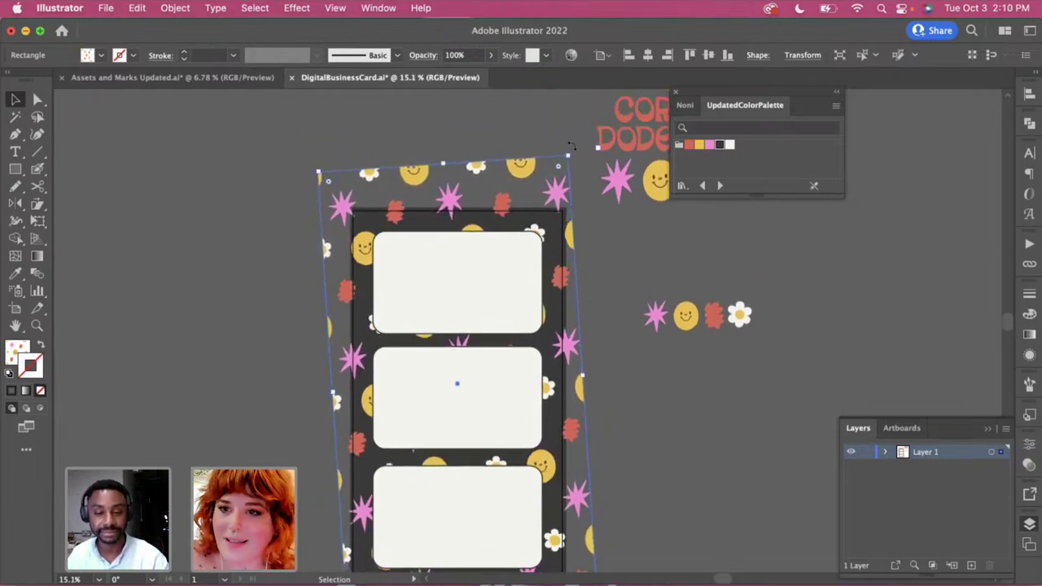
pyautogui.click(625, 239)
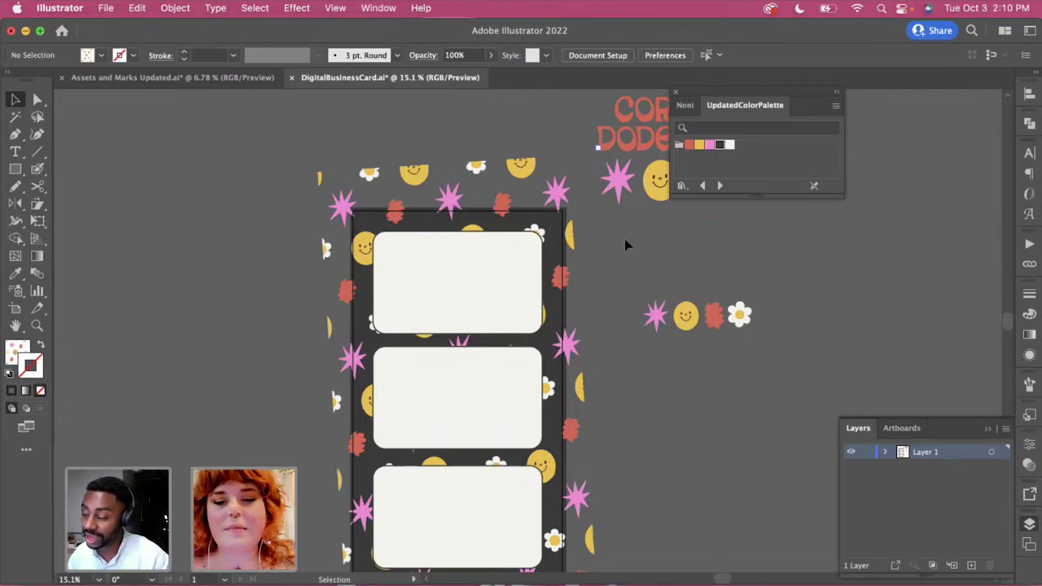
pyautogui.scroll(-2, 617, 298)
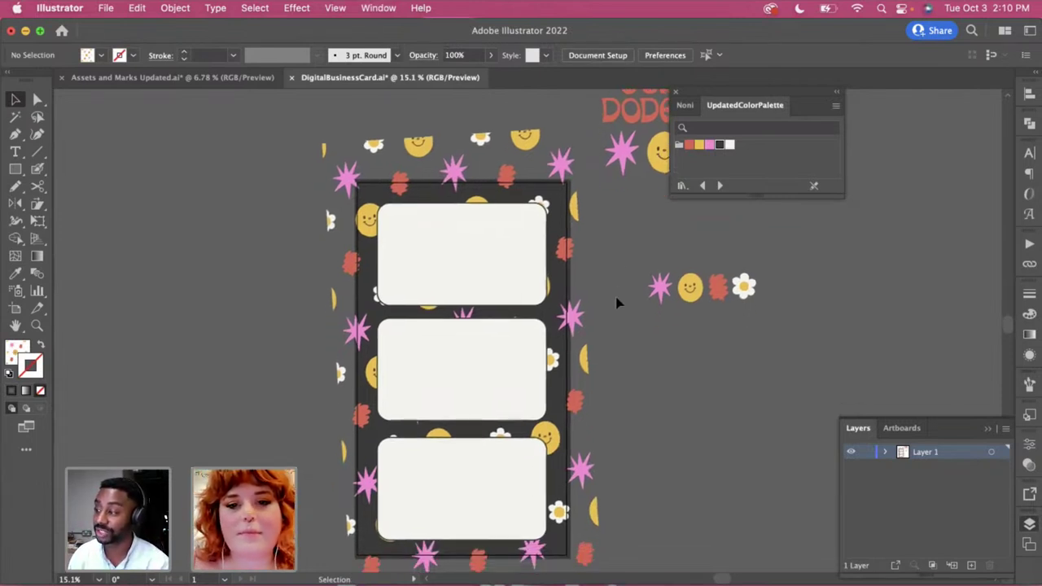
pyautogui.click(689, 144)
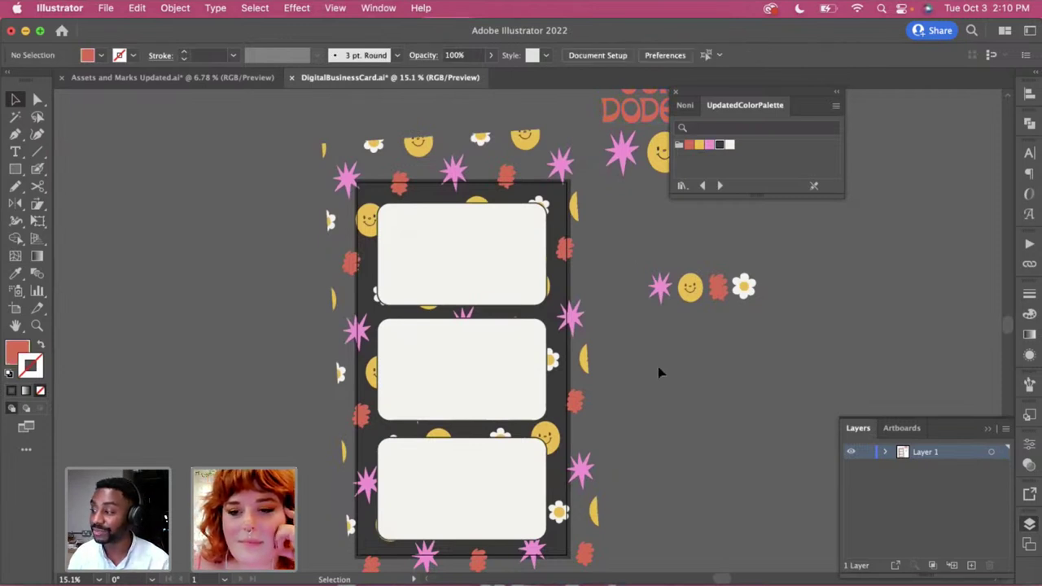
pyautogui.hscroll(2, 659, 368)
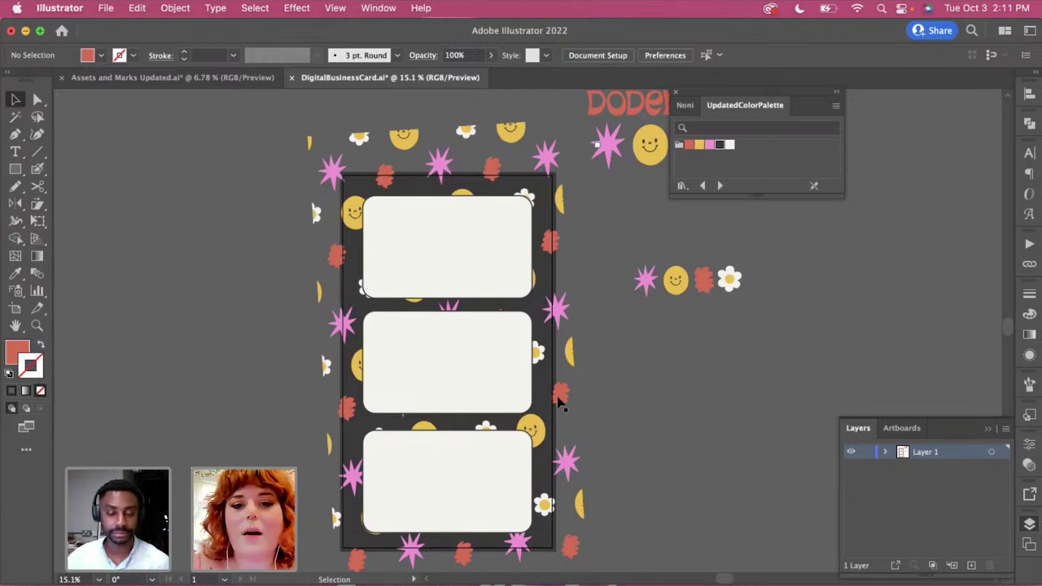
pyautogui.click(471, 397)
pyautogui.keyDown('shift'); pyautogui.click(516, 398); pyautogui.keyUp('shift')
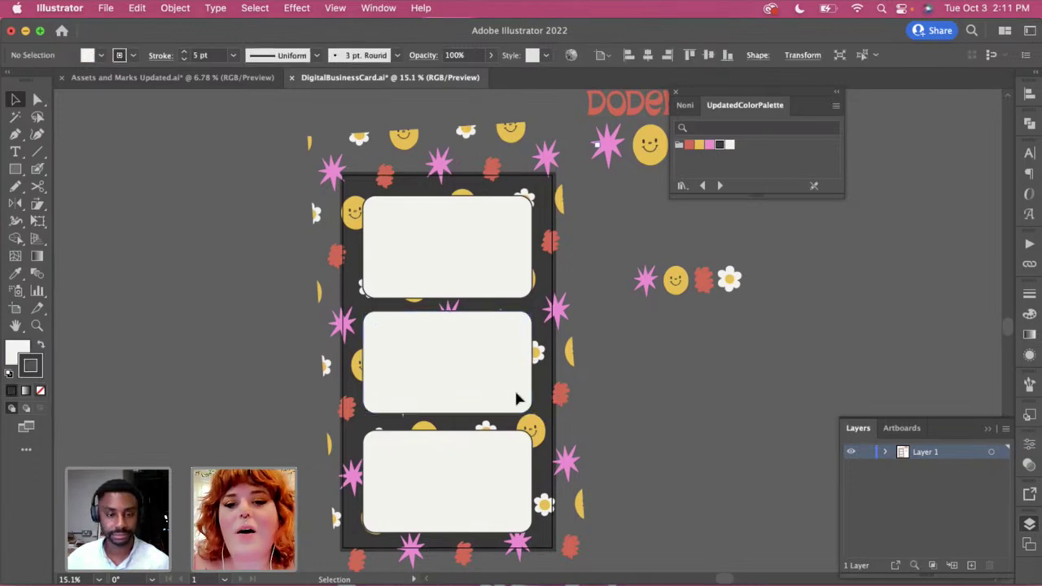
pyautogui.scroll(2, 617, 424)
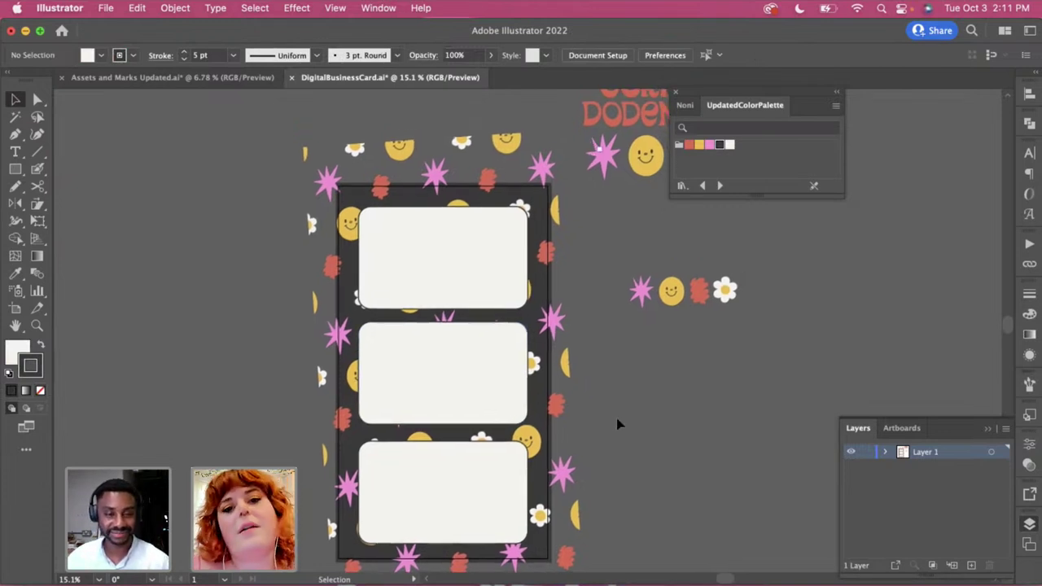
pyautogui.hscroll(3, 621, 421)
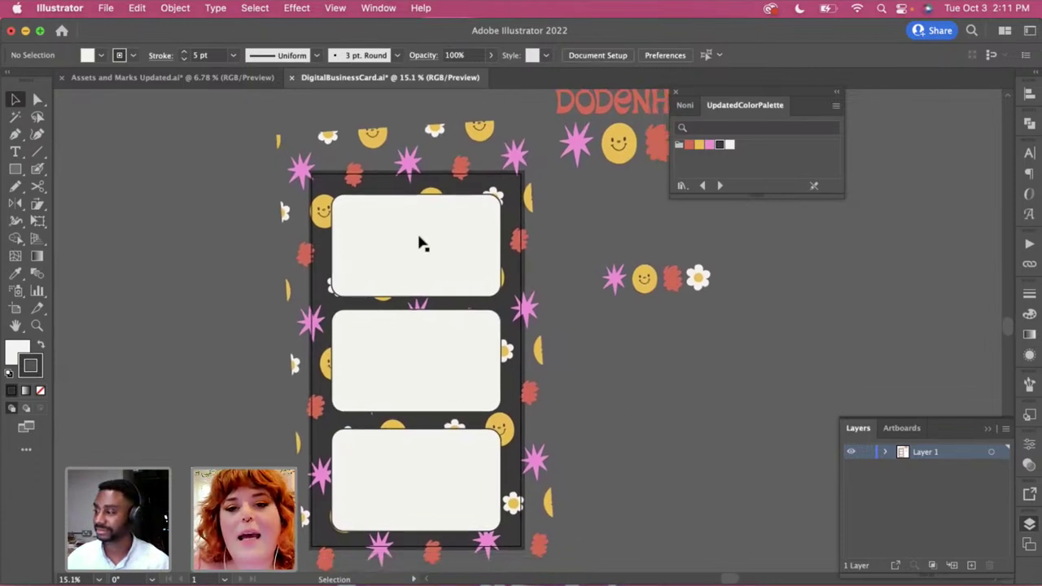
pyautogui.click(447, 363)
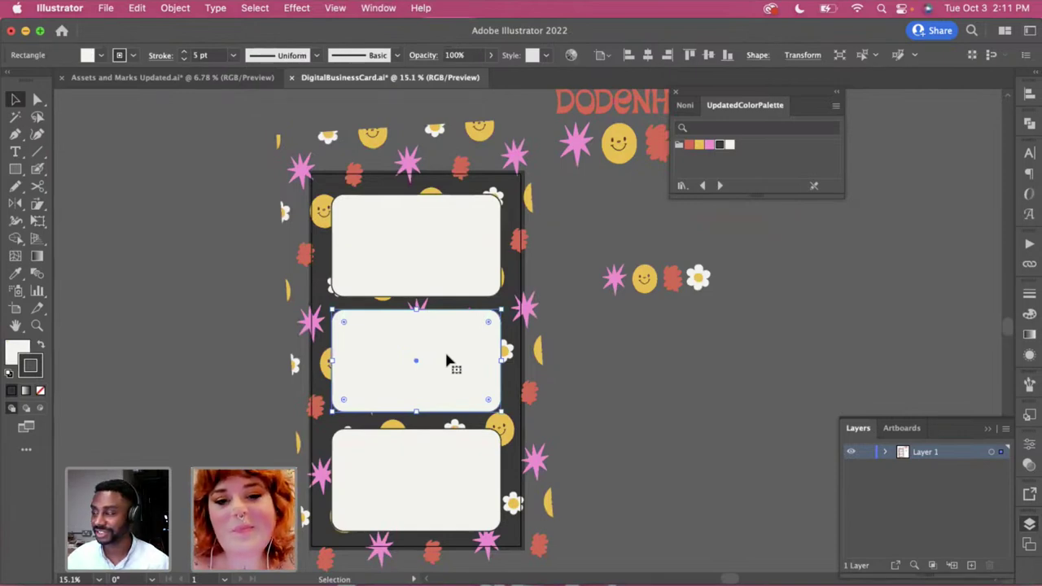
pyautogui.click(556, 394)
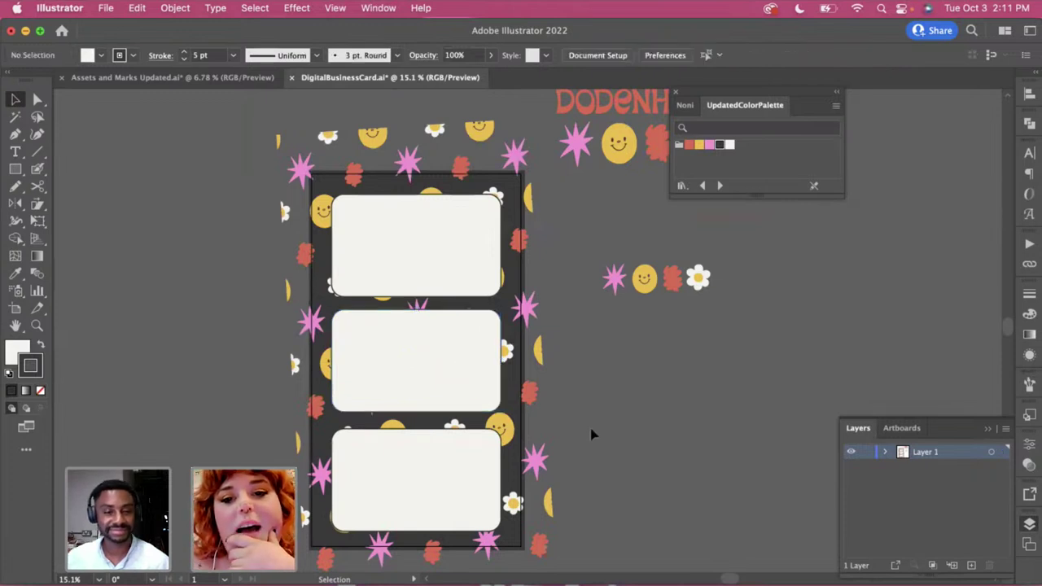
pyautogui.click(539, 350)
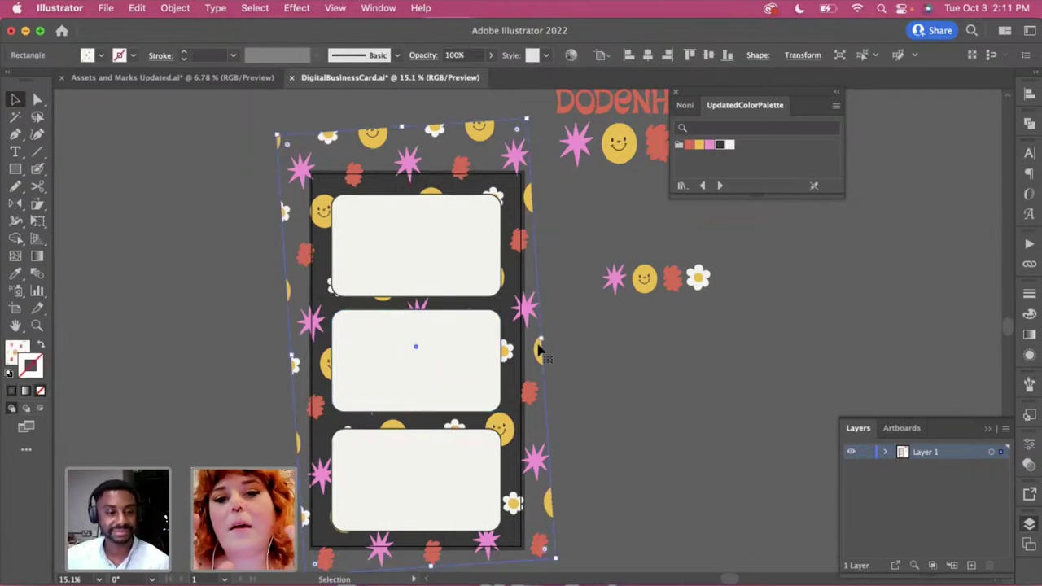
pyautogui.click(577, 391)
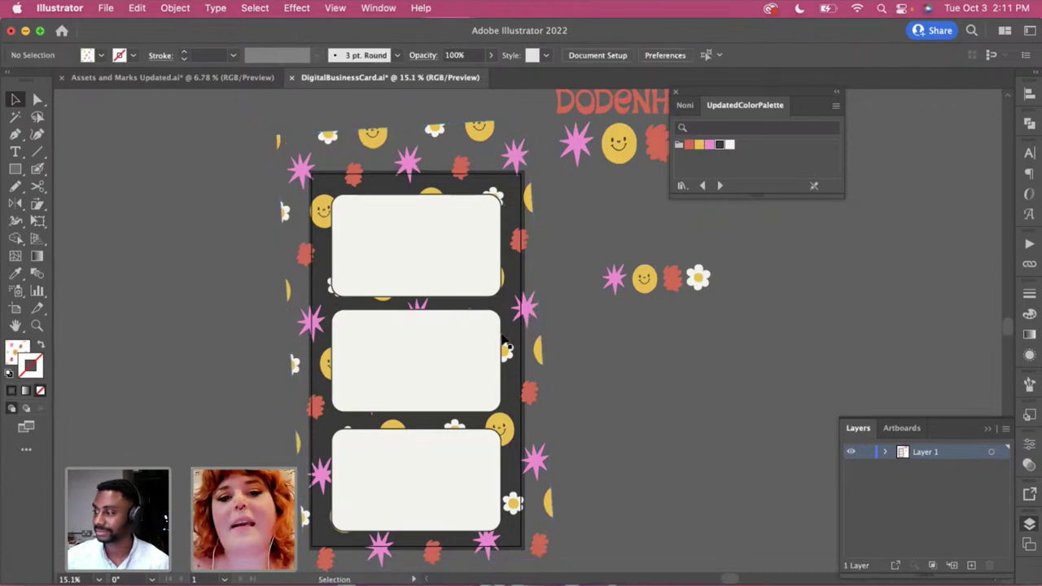
pyautogui.click(531, 437)
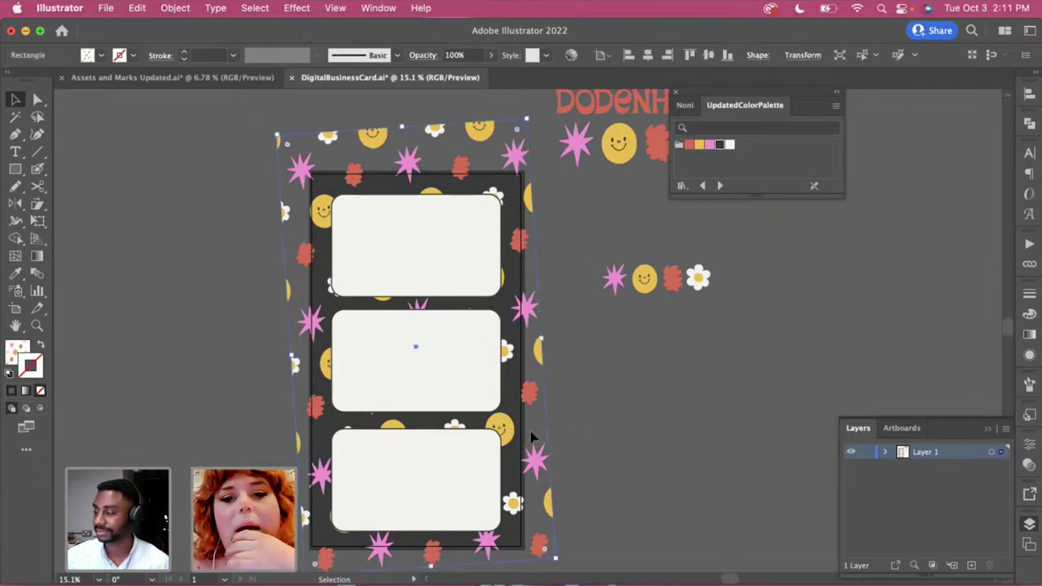
pyautogui.click(576, 424)
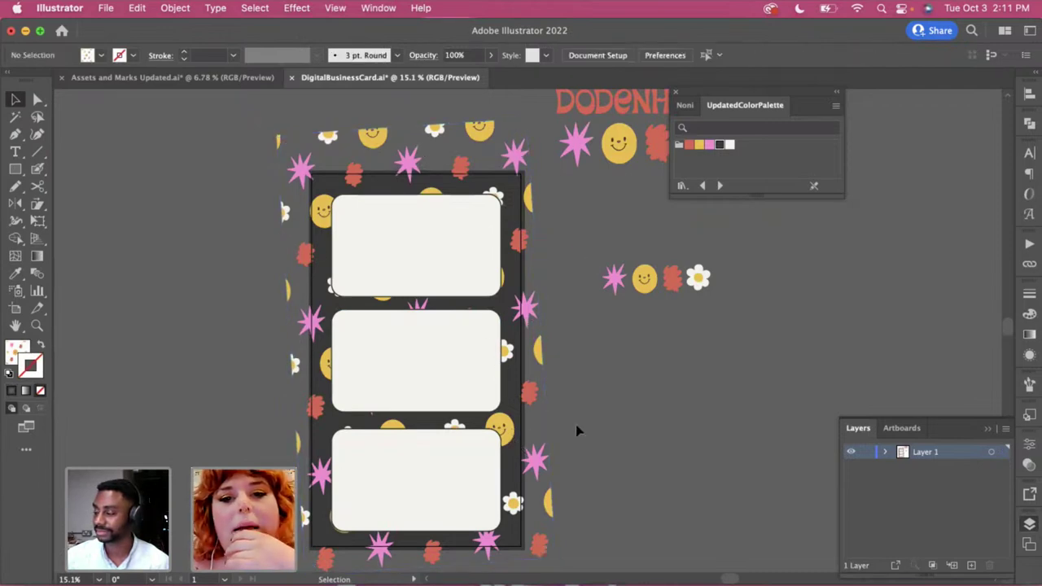
# Stretch the top panel down over the middle one, then delete the middle panel
pyautogui.click(451, 369)
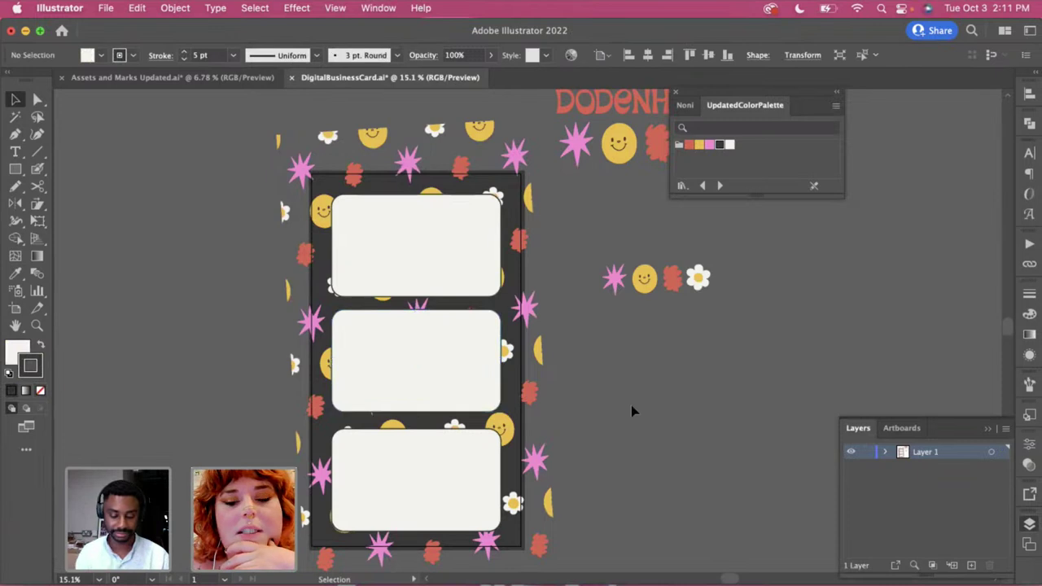
pyautogui.click(631, 412)
pyautogui.click(435, 384)
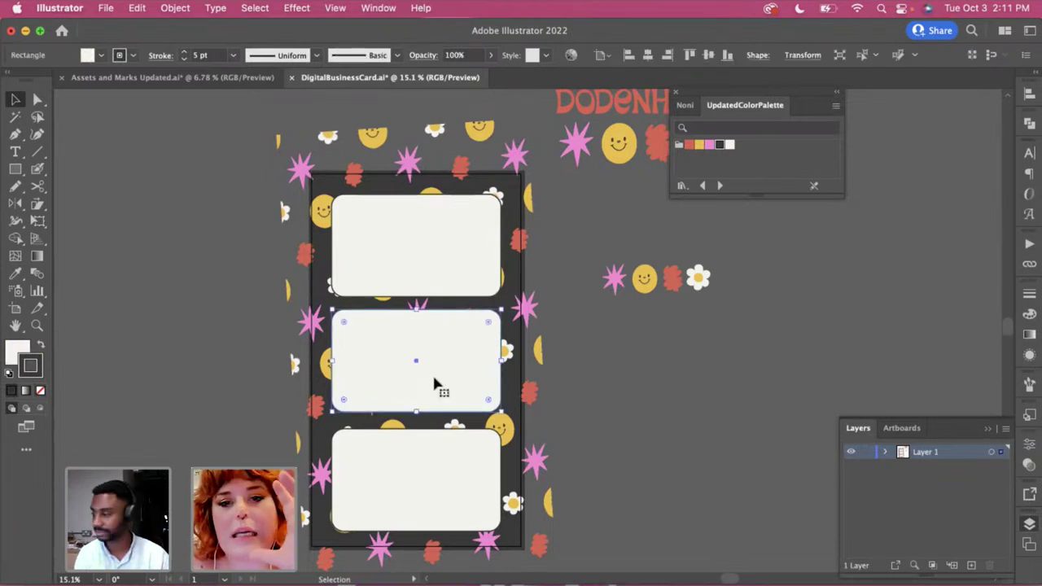
pyautogui.press('BackSpace')
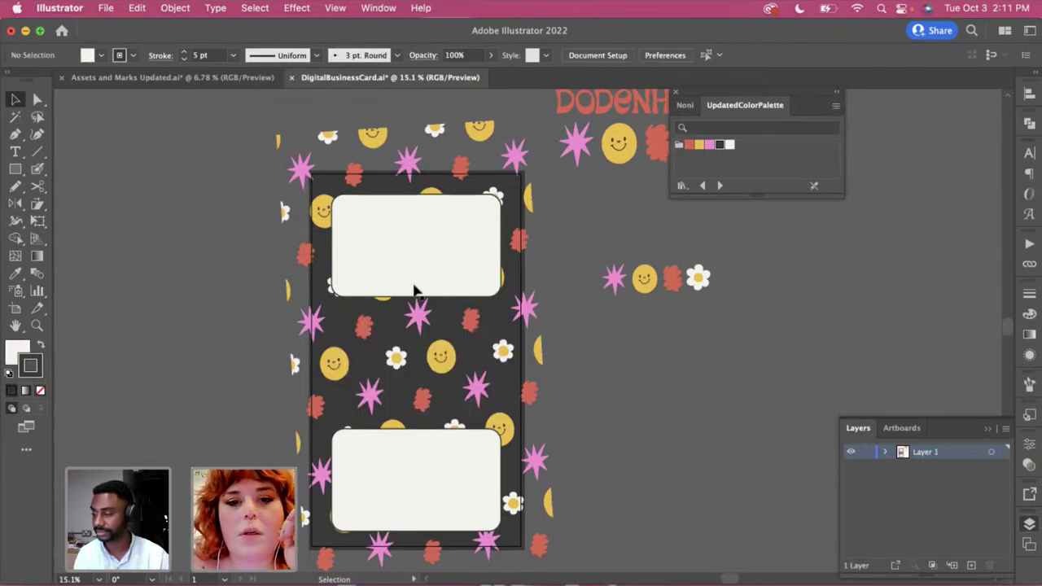
pyautogui.press('super+z')
pyautogui.click(424, 259)
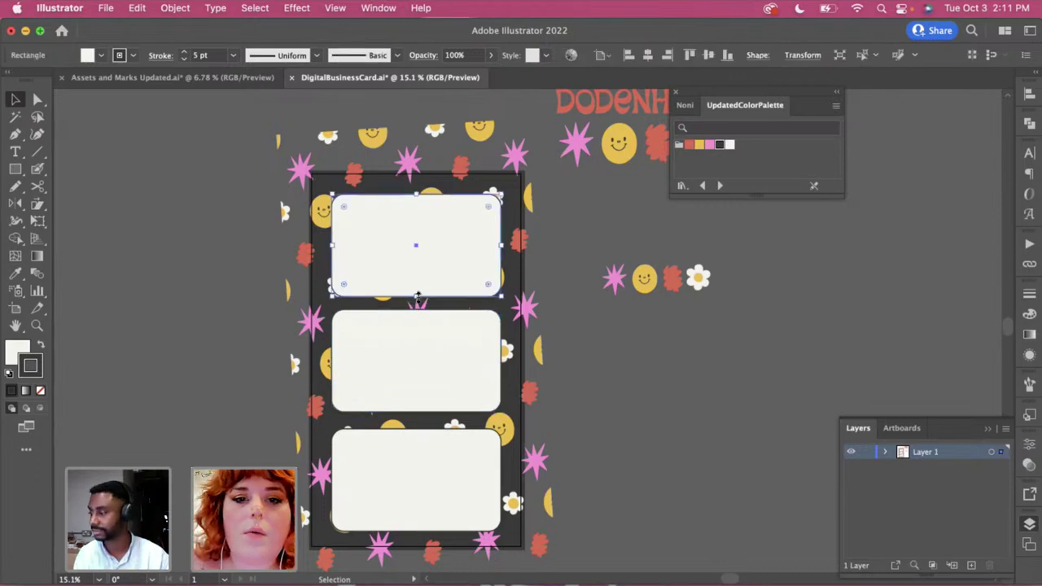
pyautogui.moveTo(416, 297); pyautogui.dragTo(423, 410)
pyautogui.click(629, 427)
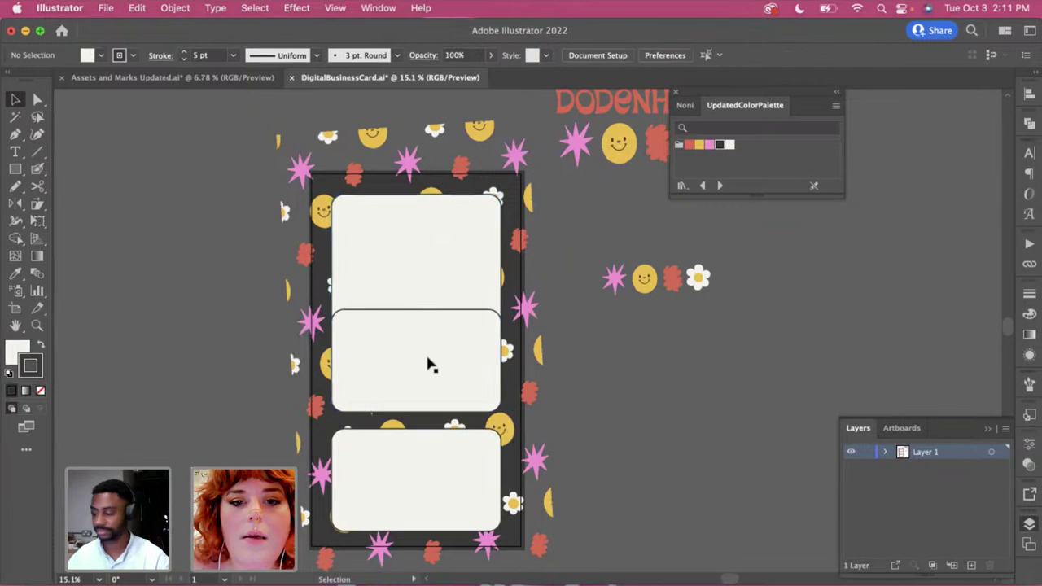
pyautogui.click(428, 364)
pyautogui.press('Delete')
pyautogui.hscroll(3, 531, 390)
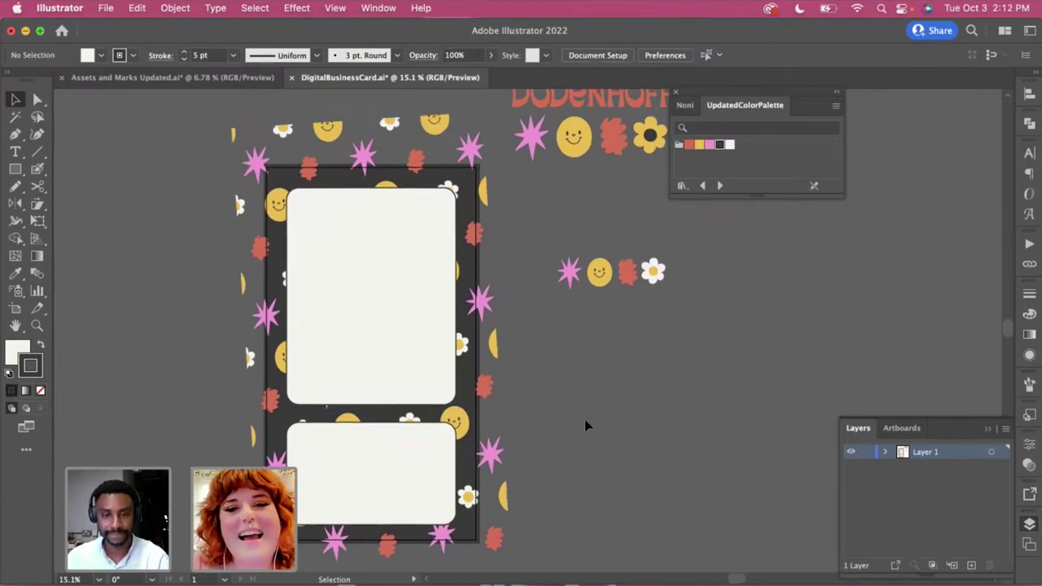
# Option-drag a copy of the red name lettering onto the bottom panel, shrink it and position it
pyautogui.scroll(2, 584, 420)
pyautogui.hscroll(2, 585, 420)
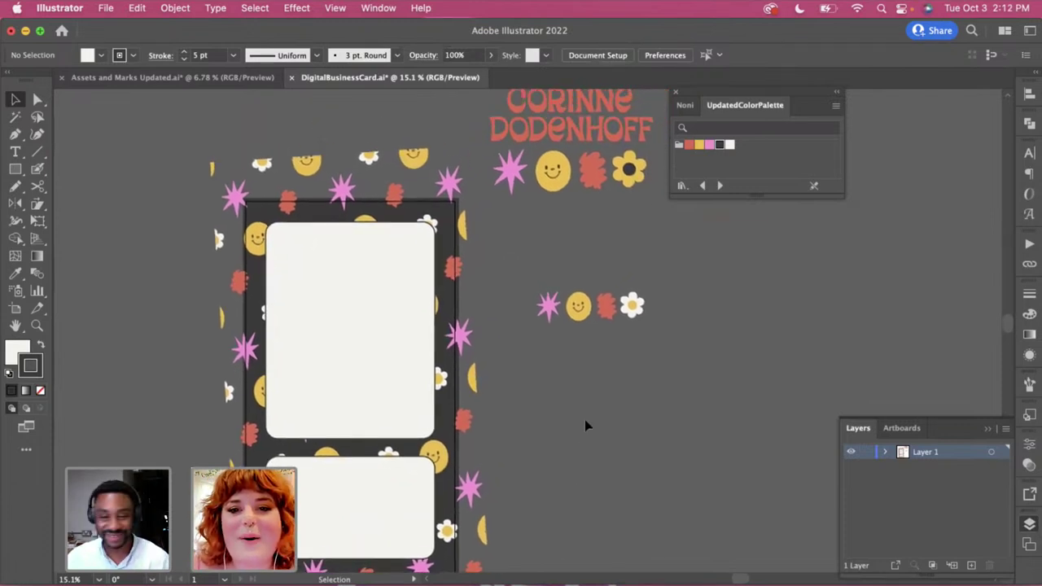
pyautogui.click(604, 136)
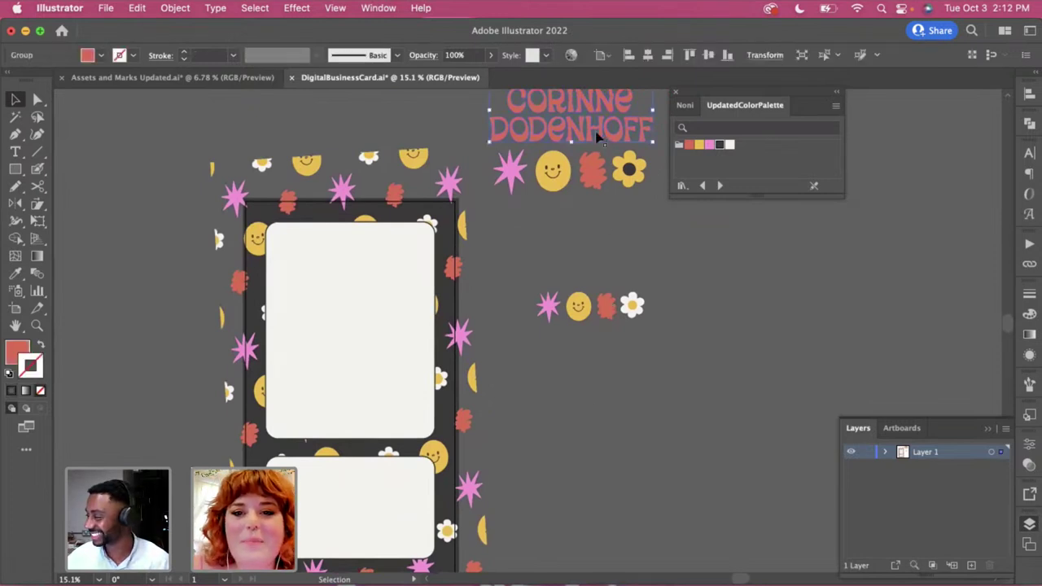
pyautogui.scroll(-1, 616, 150)
pyautogui.scroll(-1, 620, 140)
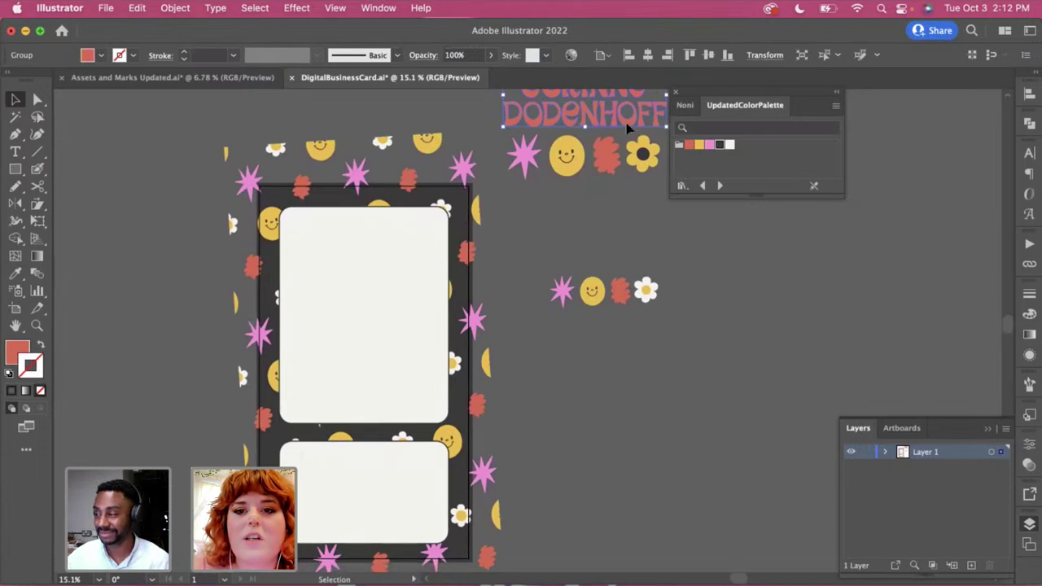
pyautogui.moveTo(628, 130); pyautogui.dragTo(413, 516)
pyautogui.moveTo(447, 458); pyautogui.dragTo(438, 458)
pyautogui.moveTo(413, 513)
pyautogui.mouseDown()
pyautogui.moveTo(405, 527)
pyautogui.moveTo(401, 518)
pyautogui.mouseUp()
pyautogui.press('a')
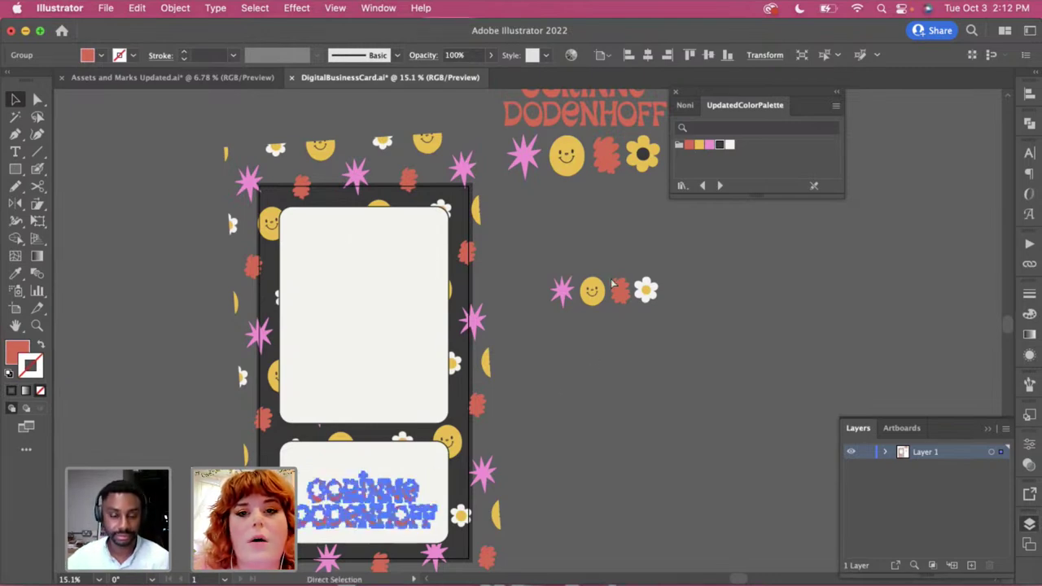
pyautogui.press('v')
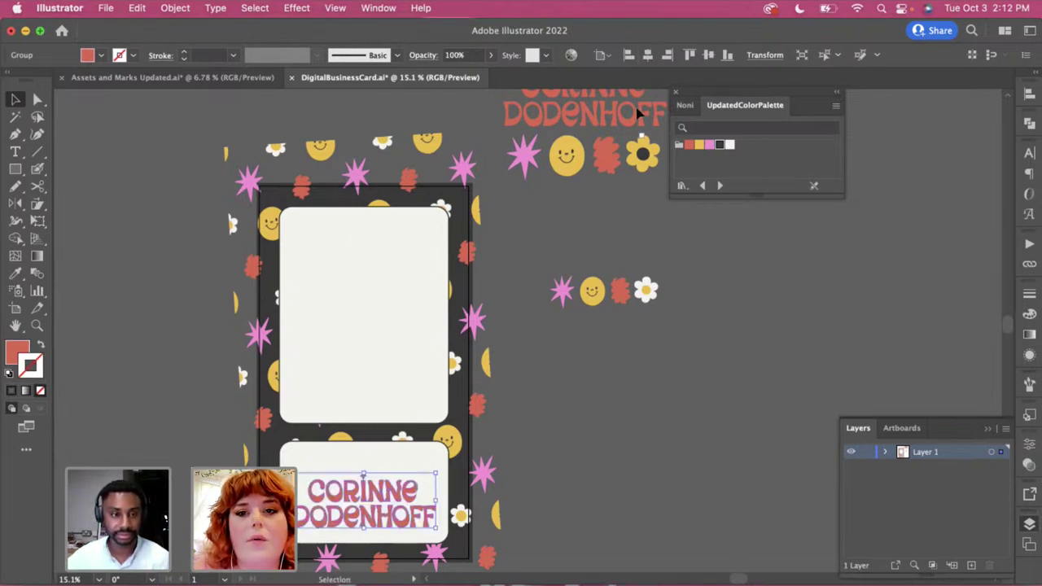
# Shorten the bottom name panel by lowering its top edge
pyautogui.click(391, 465)
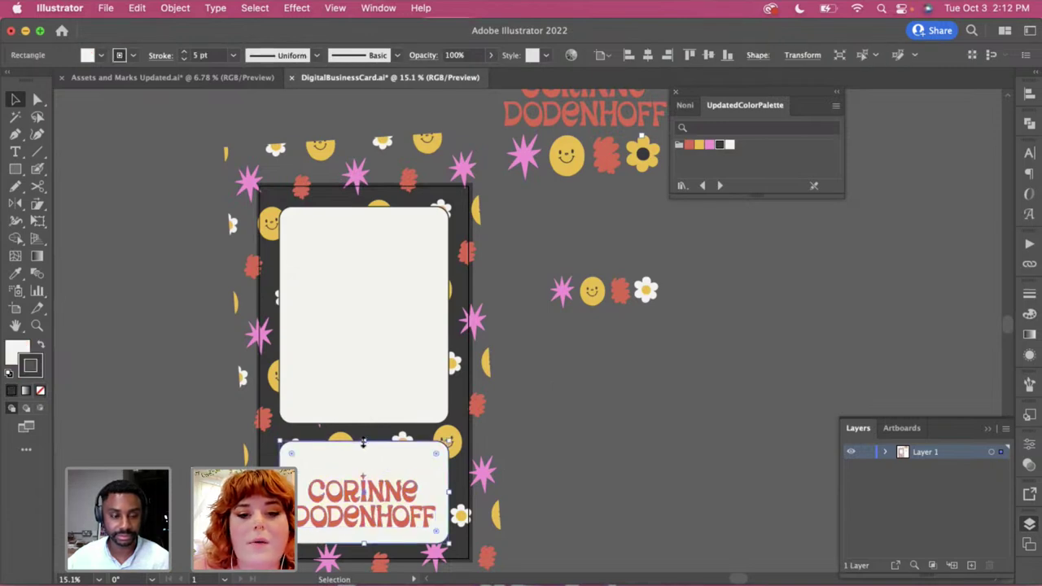
pyautogui.moveTo(363, 443); pyautogui.dragTo(363, 461)
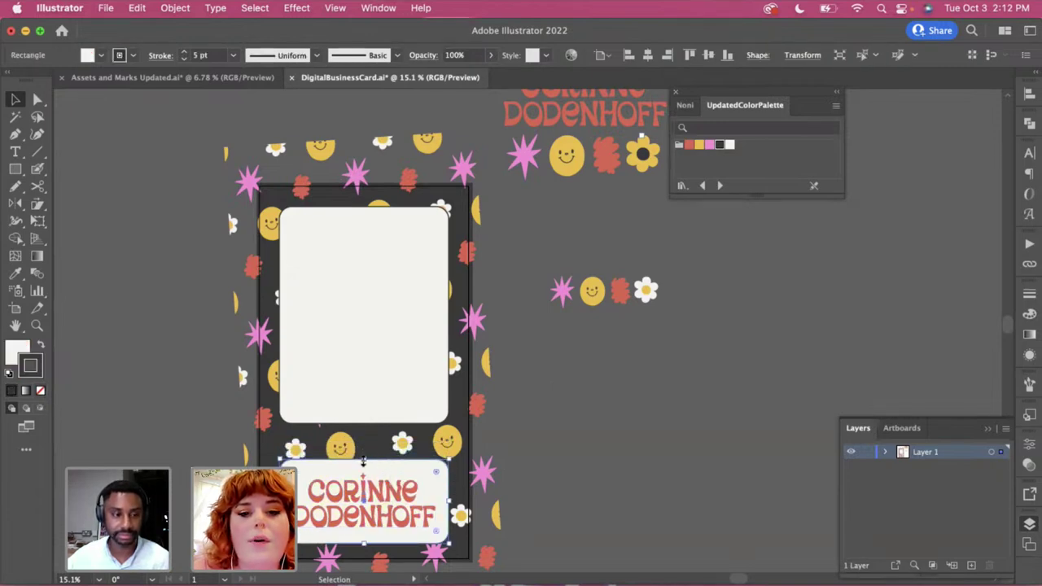
pyautogui.click(595, 436)
pyautogui.click(375, 513)
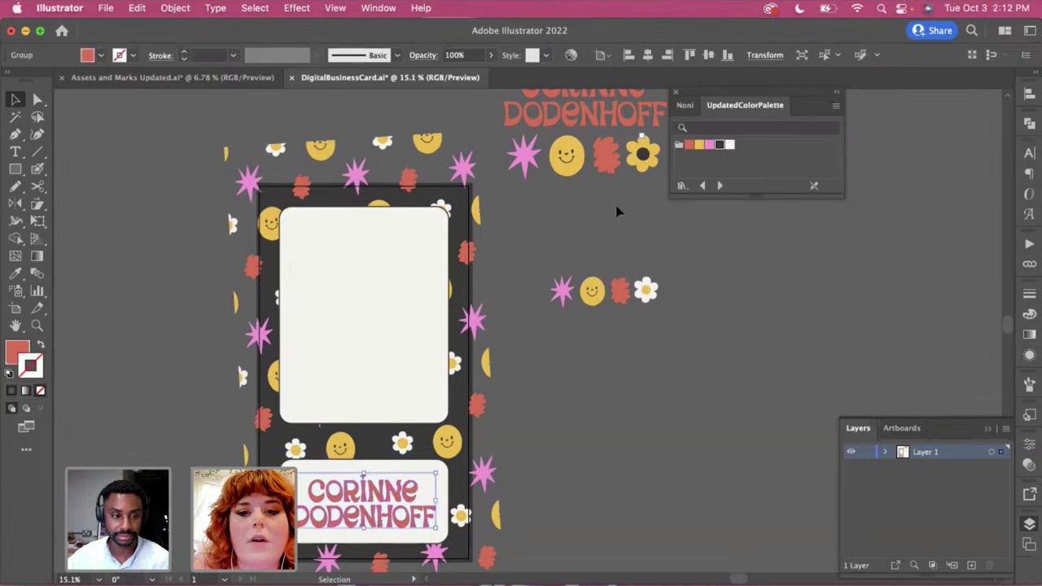
pyautogui.click(592, 449)
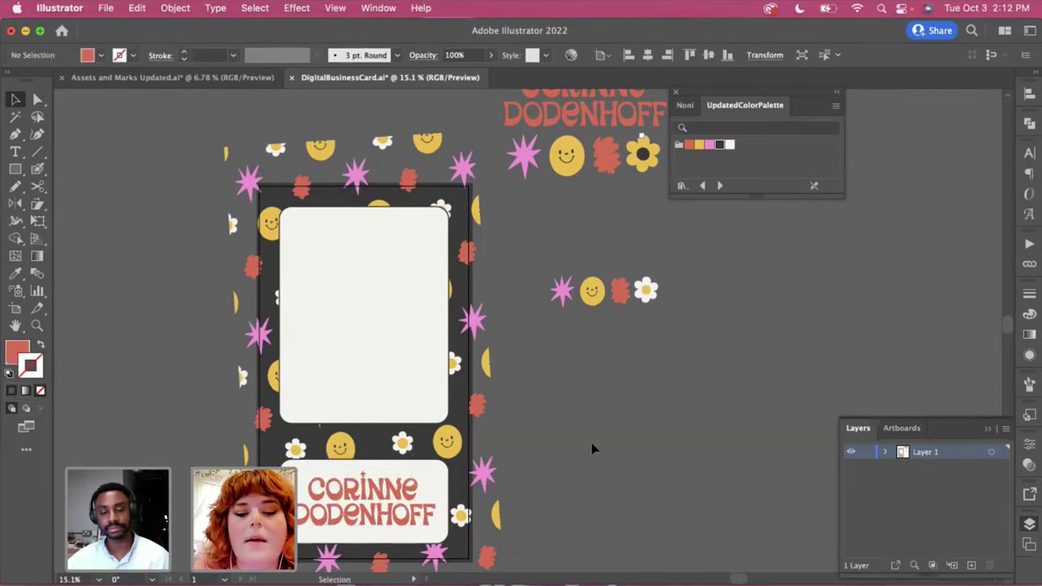
# Extend the tall top panel's bottom edge downward toward the name panel
pyautogui.click(361, 356)
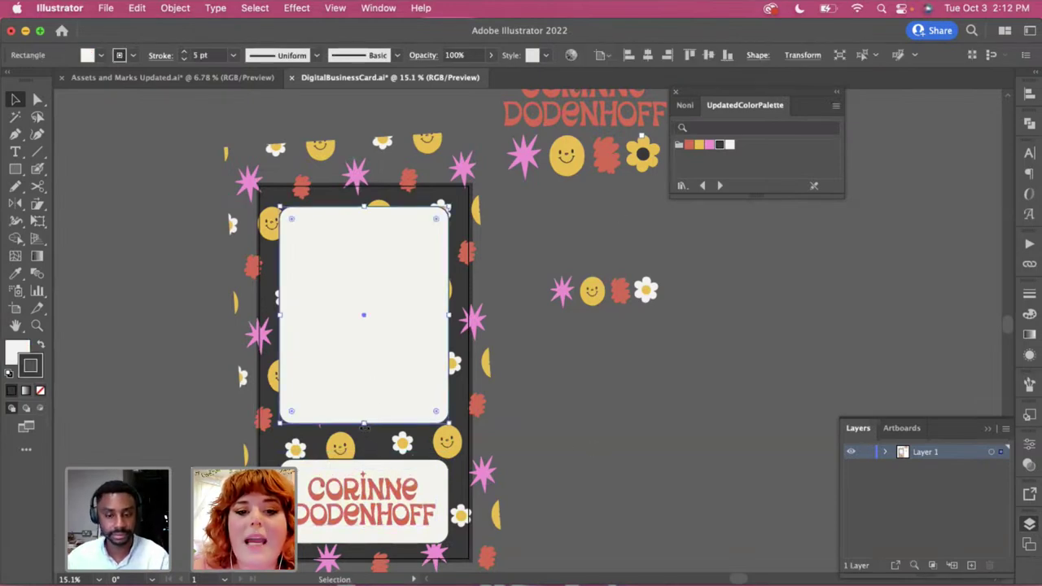
pyautogui.moveTo(364, 424); pyautogui.dragTo(365, 444)
pyautogui.click(575, 457)
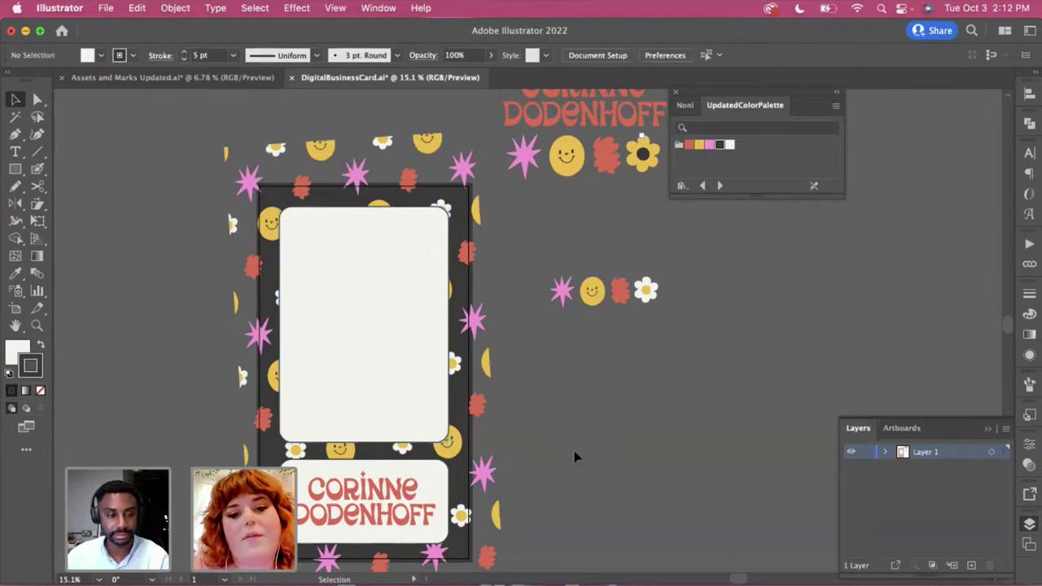
pyautogui.click(361, 274)
pyautogui.click(630, 428)
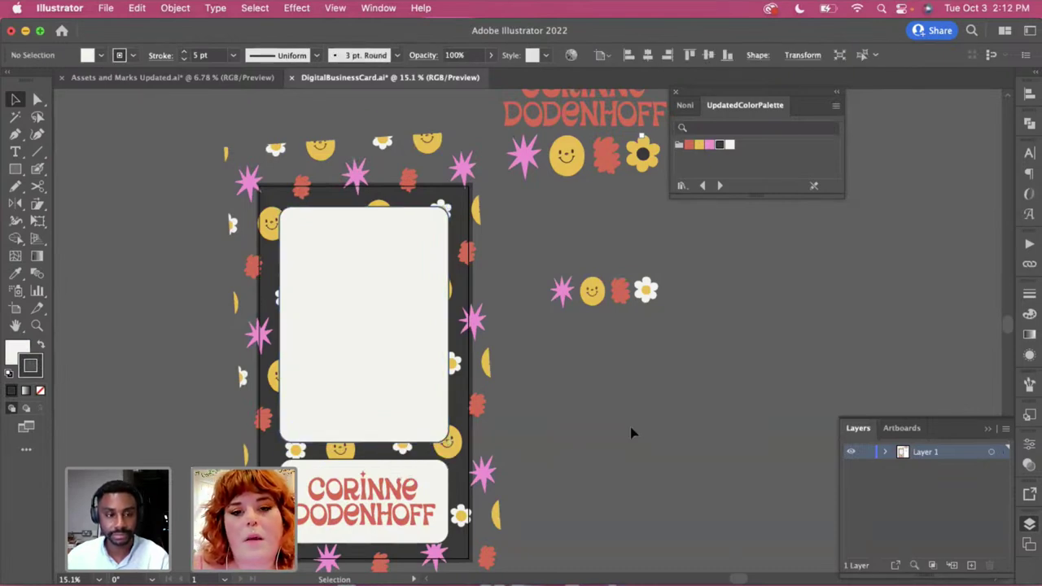
pyautogui.scroll(-2, 631, 431)
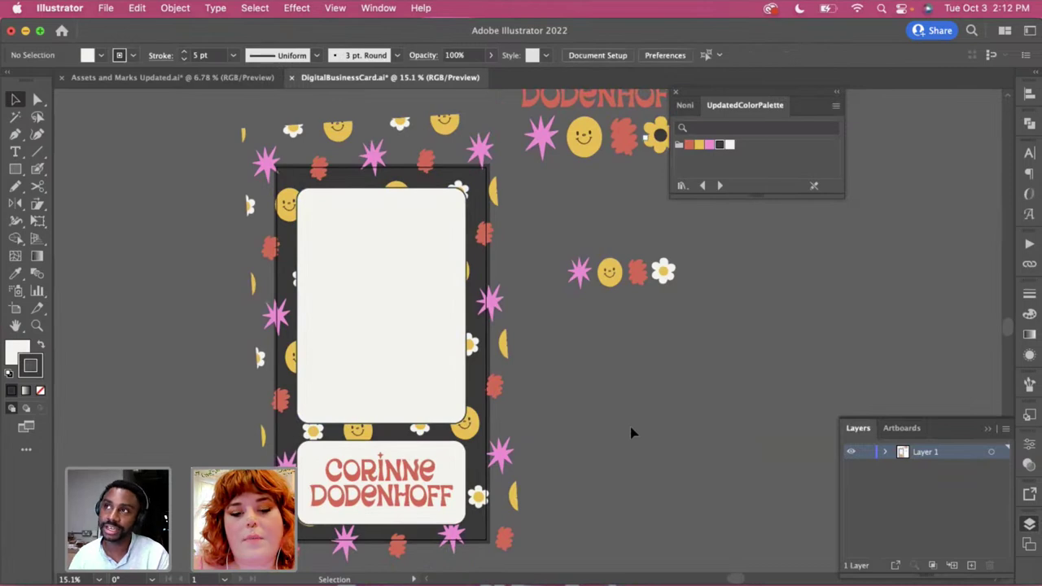
pyautogui.scroll(3, 631, 431)
pyautogui.hscroll(-3, 630, 432)
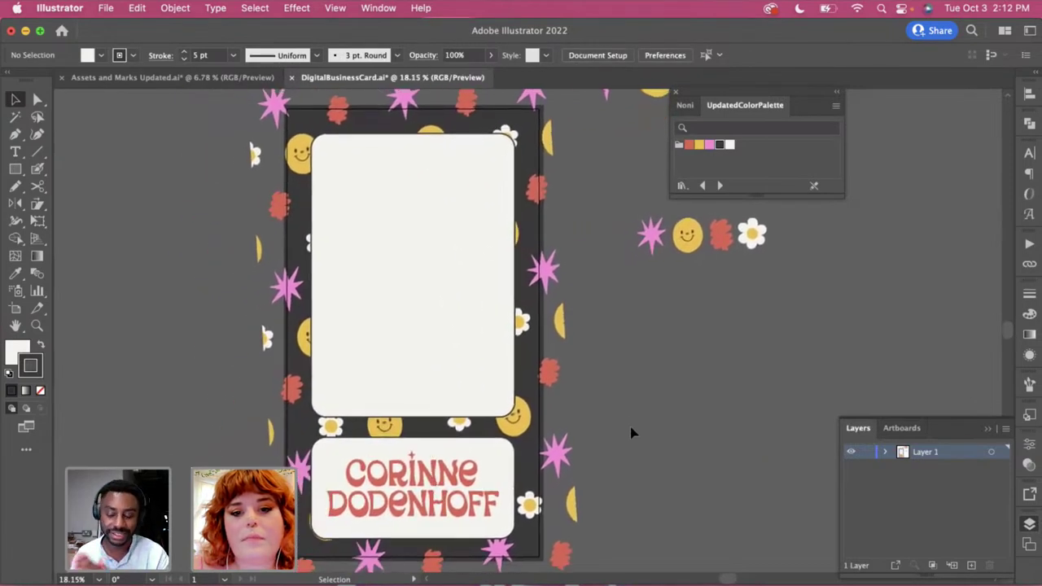
pyautogui.scroll(-1, 648, 484)
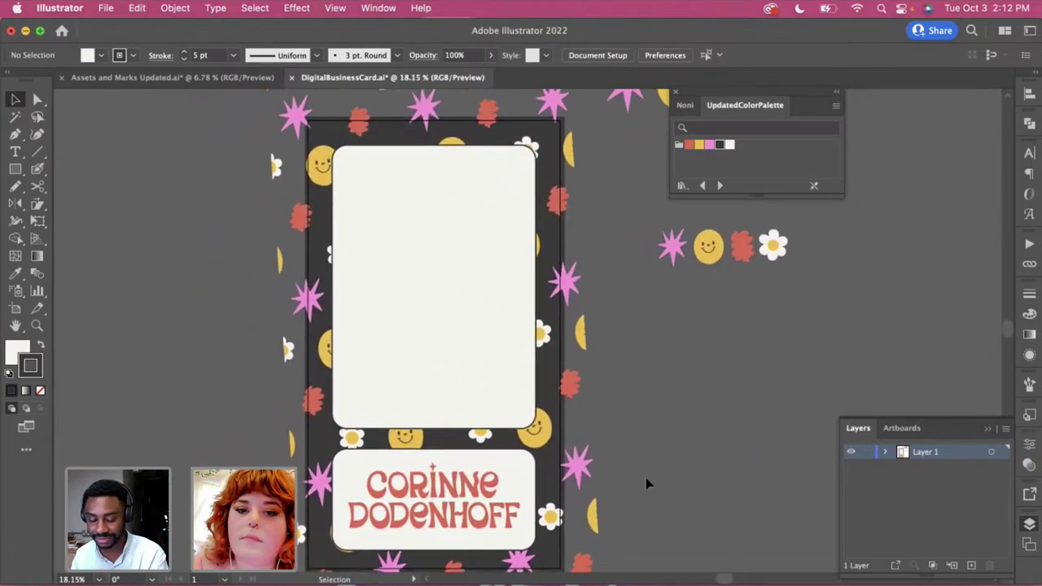
pyautogui.hscroll(2, 647, 484)
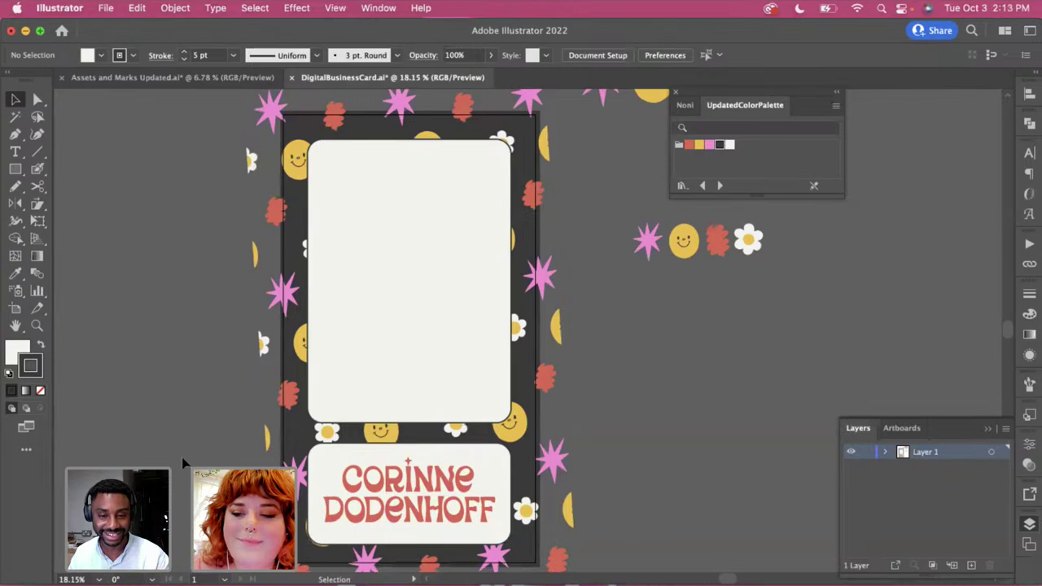
pyautogui.scroll(-1, 182, 459)
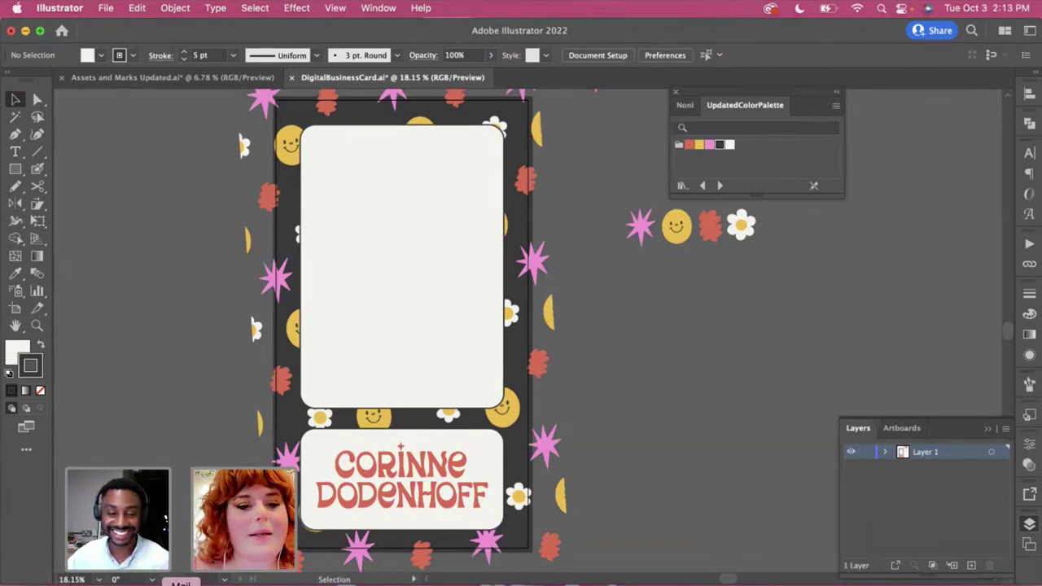
pyautogui.hscroll(-2, 178, 453)
pyautogui.scroll(1, 178, 453)
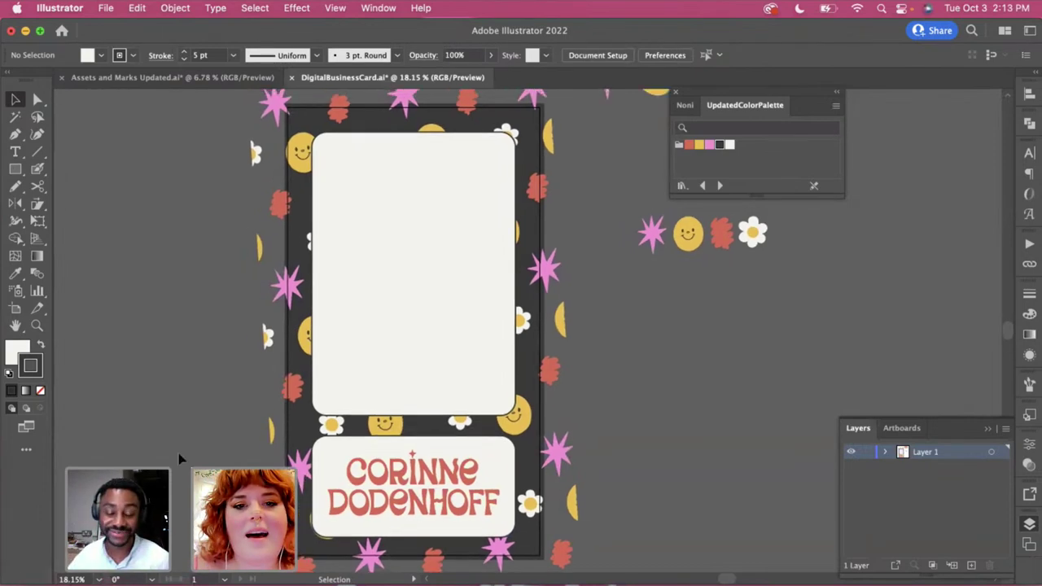
pyautogui.click(432, 342)
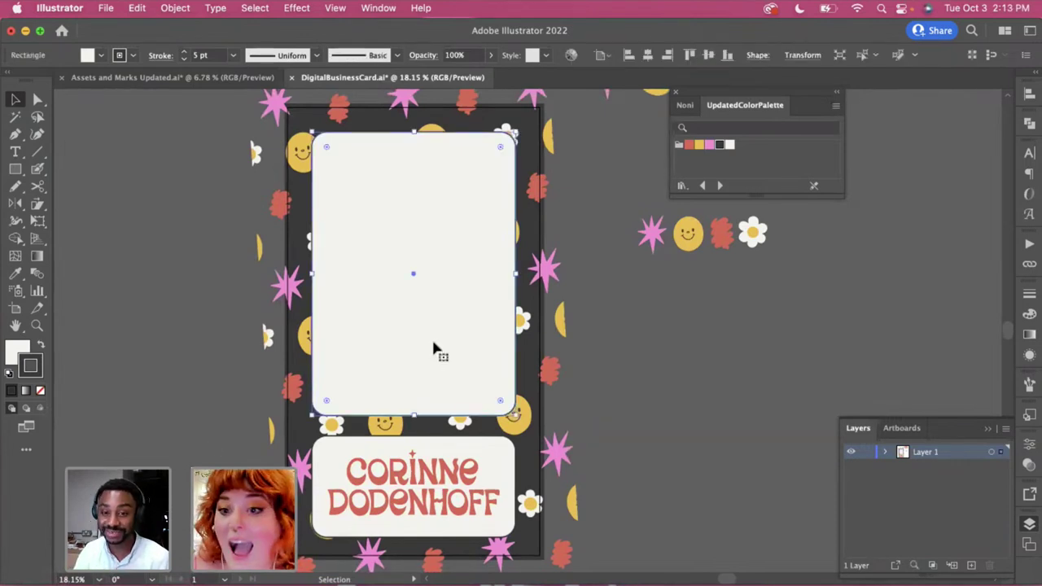
pyautogui.click(750, 400)
pyautogui.click(492, 319)
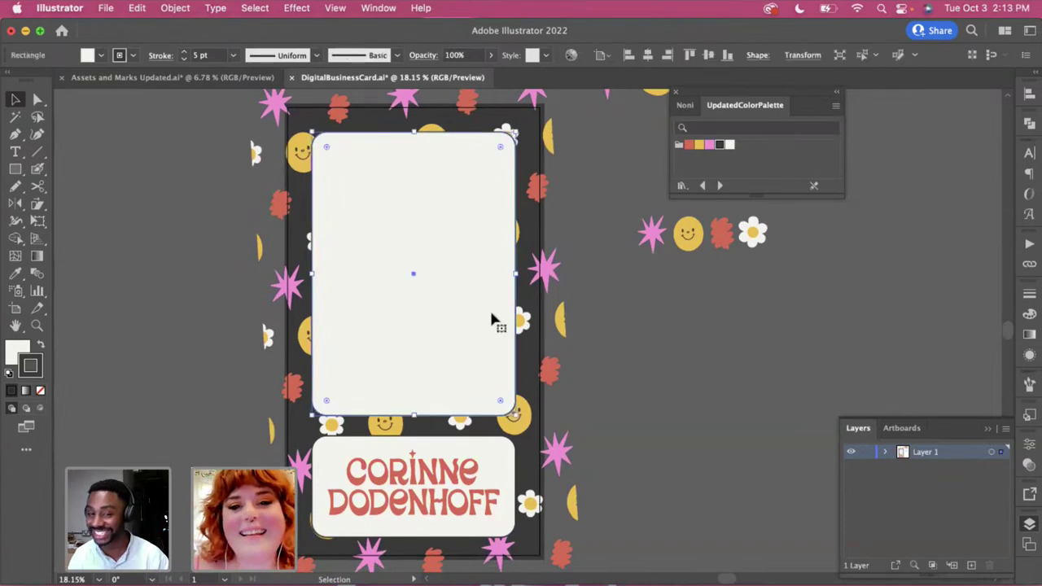
# Narrow both cream panels evenly about their centre
pyautogui.click(500, 469)
pyautogui.keyDown('shift'); pyautogui.click(488, 353); pyautogui.keyUp('shift')
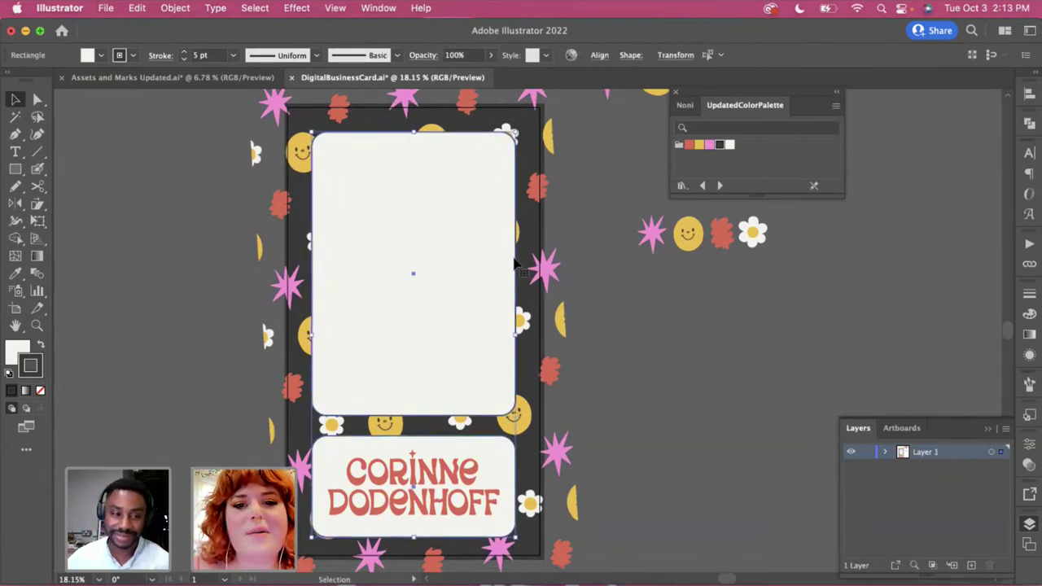
pyautogui.moveTo(518, 335); pyautogui.dragTo(512, 335)
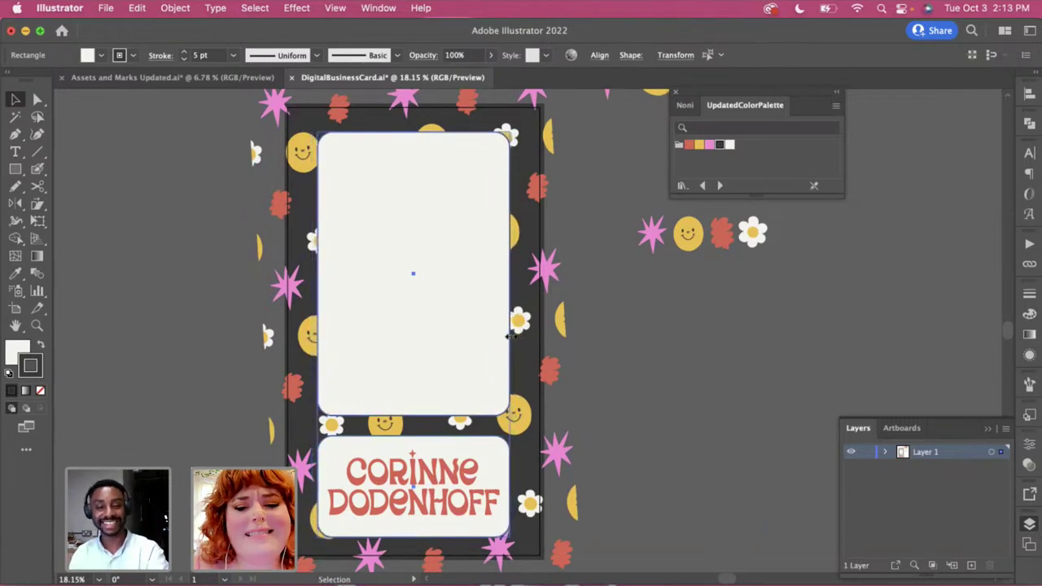
pyautogui.click(568, 361)
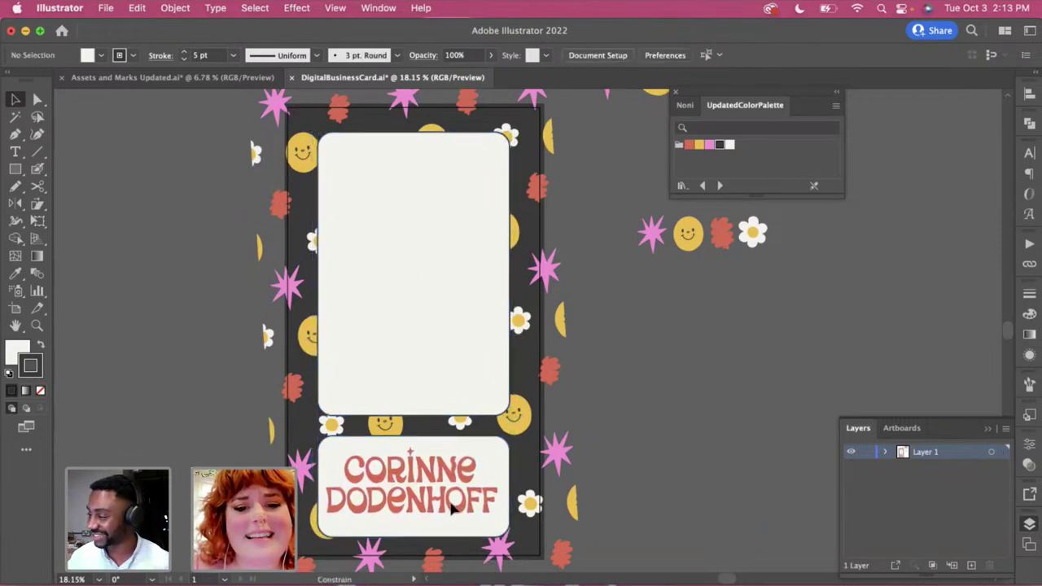
# Move the name lettering slightly lower on the card
pyautogui.click(472, 503)
pyautogui.click(541, 507)
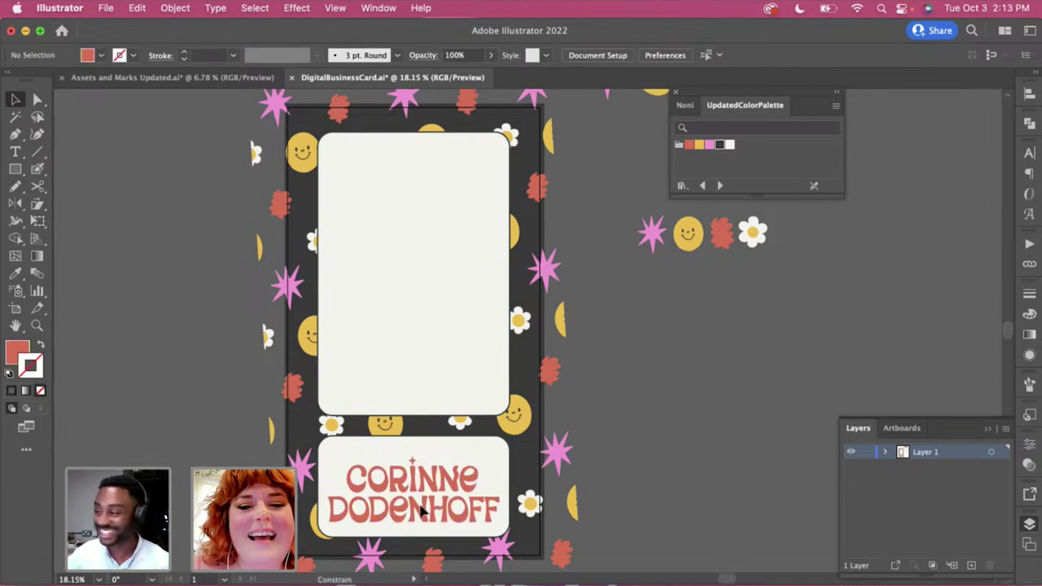
pyautogui.moveTo(470, 455); pyautogui.dragTo(472, 461)
# Shorten the name panel from its top edge and extend the upper panel to 1275.27 px tall
pyautogui.click(471, 454)
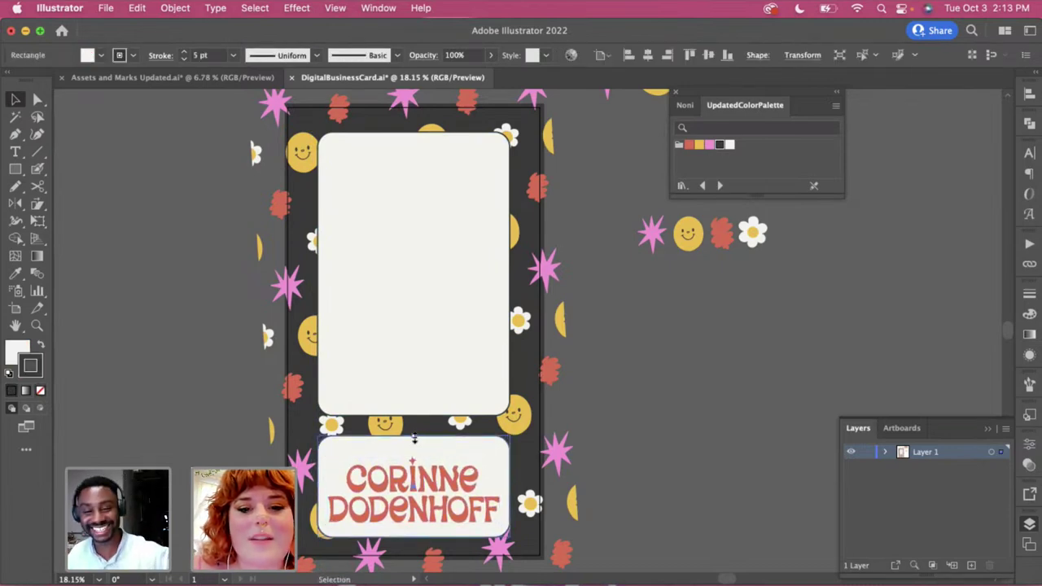
pyautogui.moveTo(414, 438)
pyautogui.mouseDown()
pyautogui.moveTo(414, 449)
pyautogui.moveTo(414, 429)
pyautogui.mouseUp()
pyautogui.click(419, 431)
pyautogui.click(428, 377)
pyautogui.click(657, 435)
pyautogui.click(326, 158)
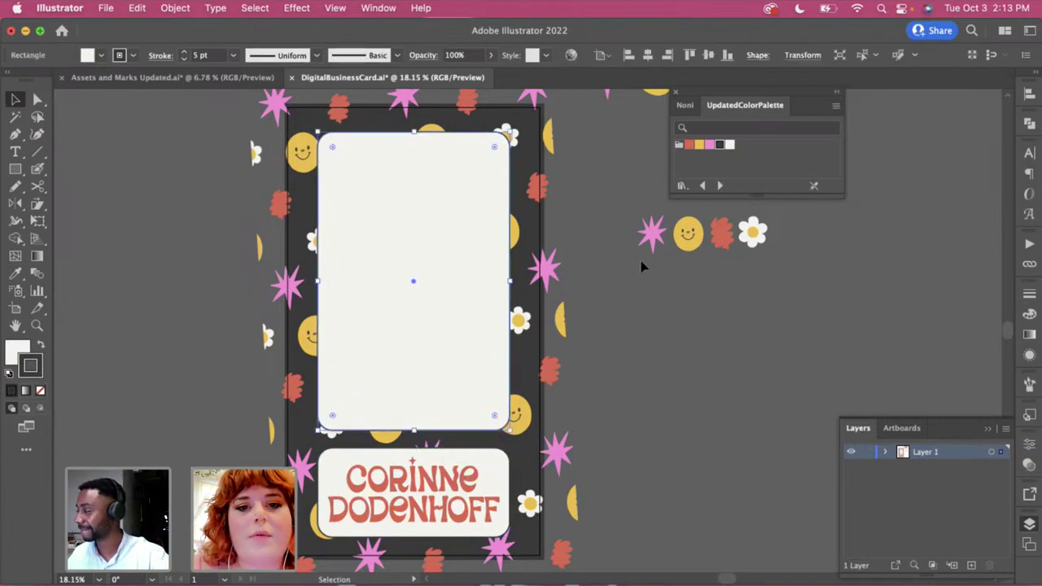
pyautogui.click(642, 263)
pyautogui.click(470, 246)
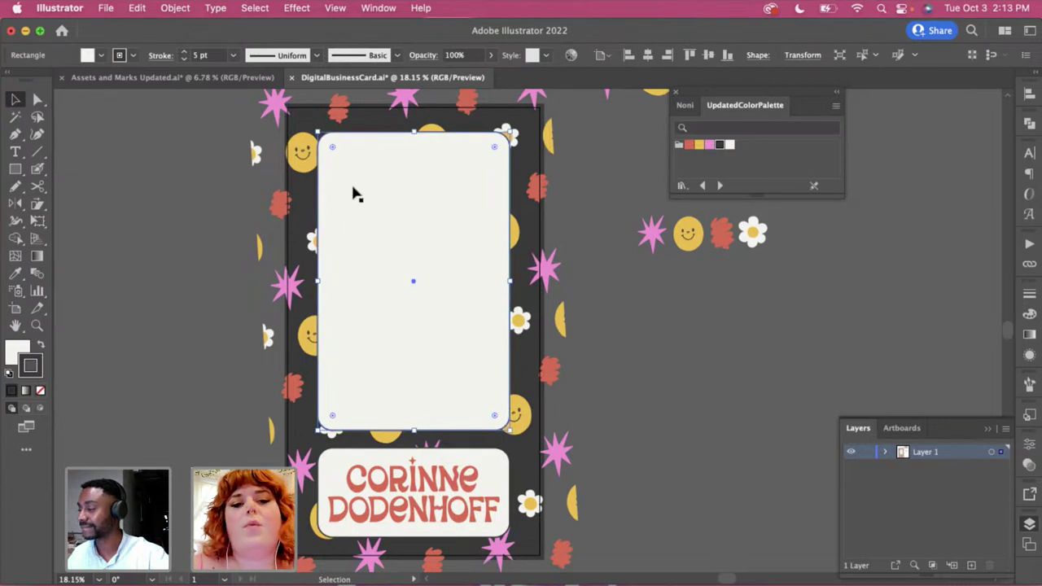
# Try rounding the upper panel's corners by dragging its corner widget with Direct Selection
pyautogui.press('a')
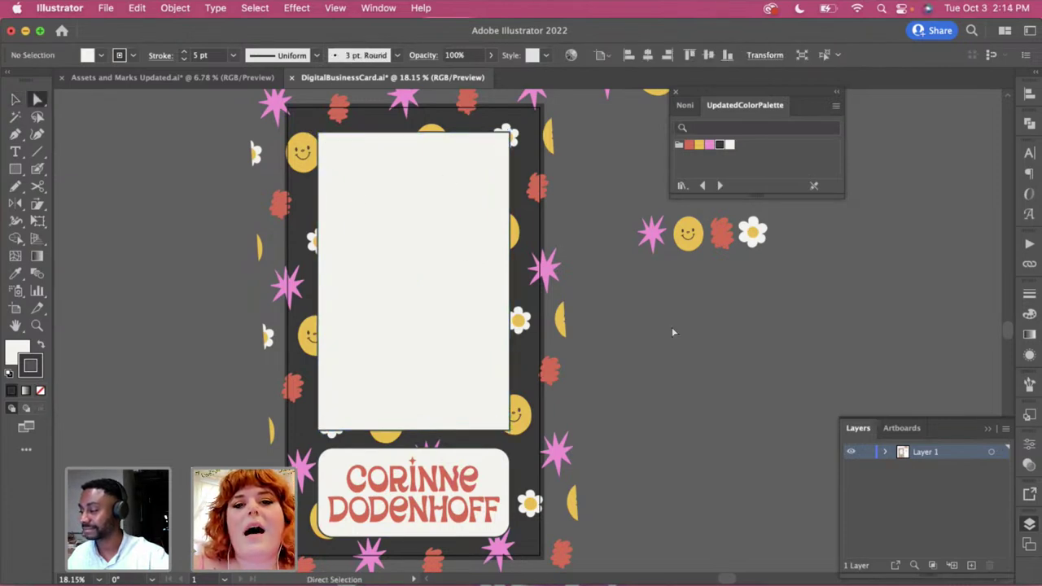
pyautogui.click(673, 333)
pyautogui.press('v')
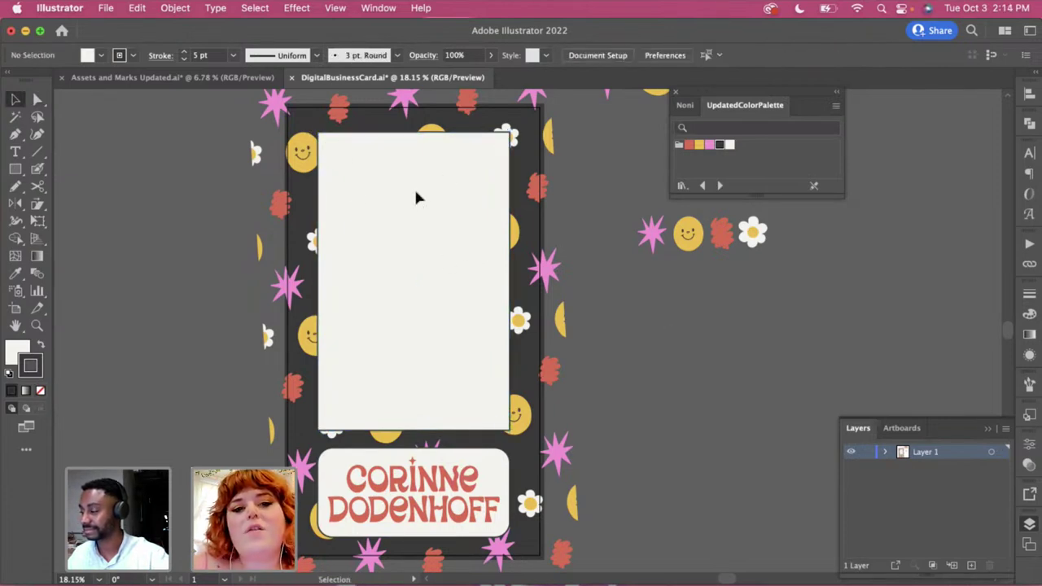
pyautogui.click(415, 198)
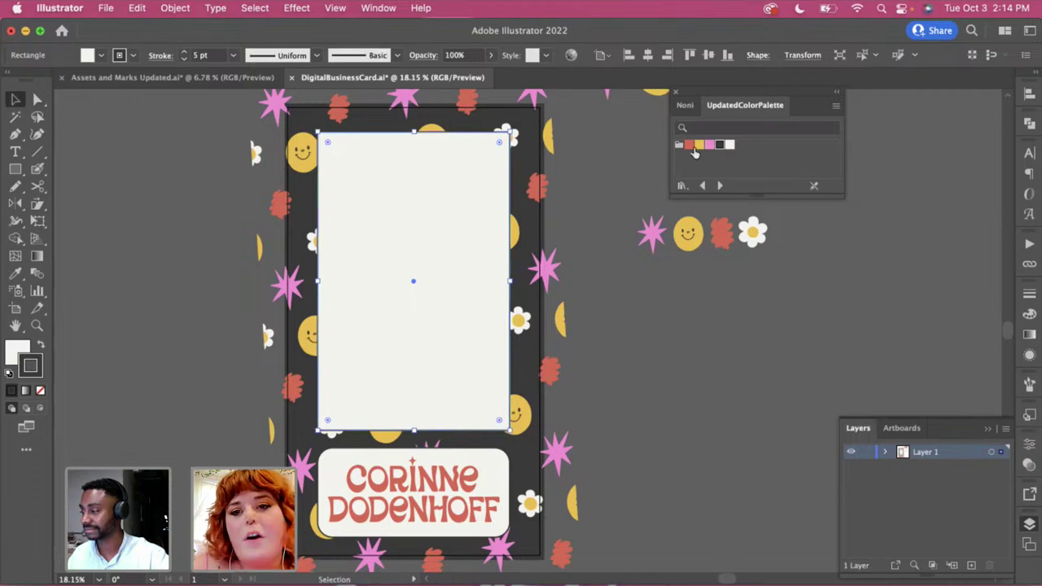
pyautogui.click(590, 215)
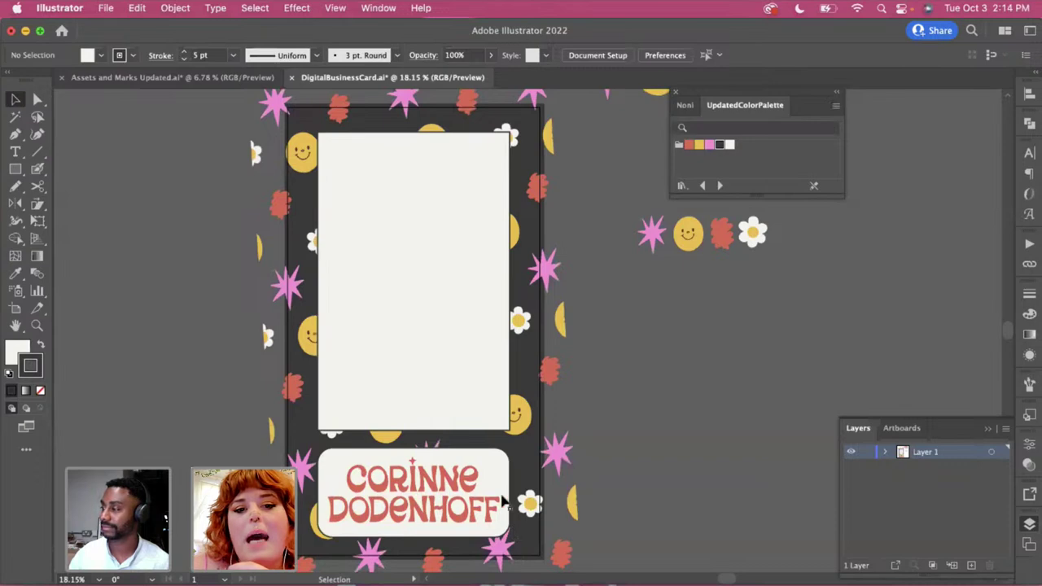
pyautogui.click(504, 425)
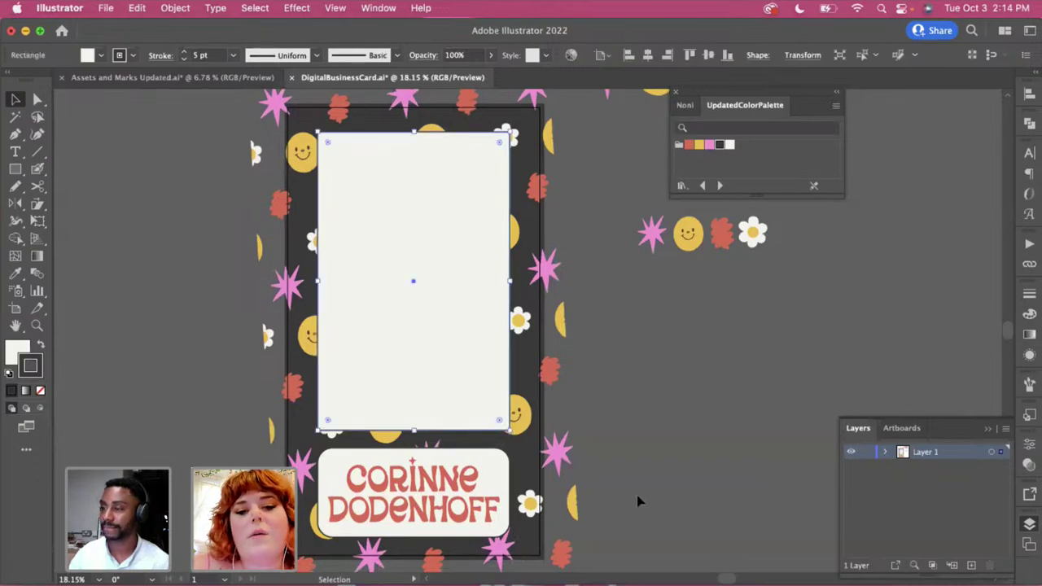
pyautogui.press('a')
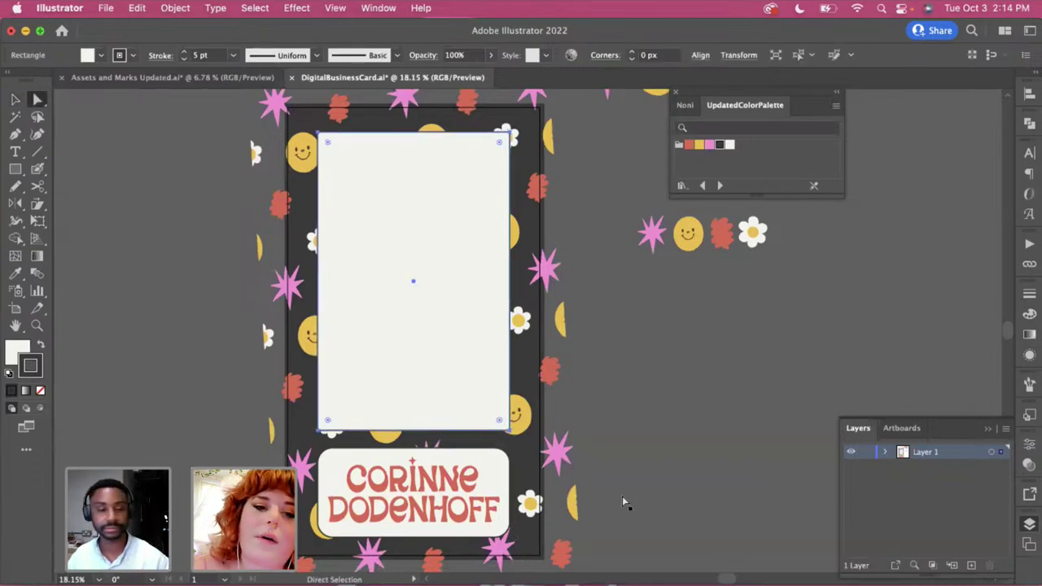
pyautogui.moveTo(503, 425); pyautogui.dragTo(493, 420)
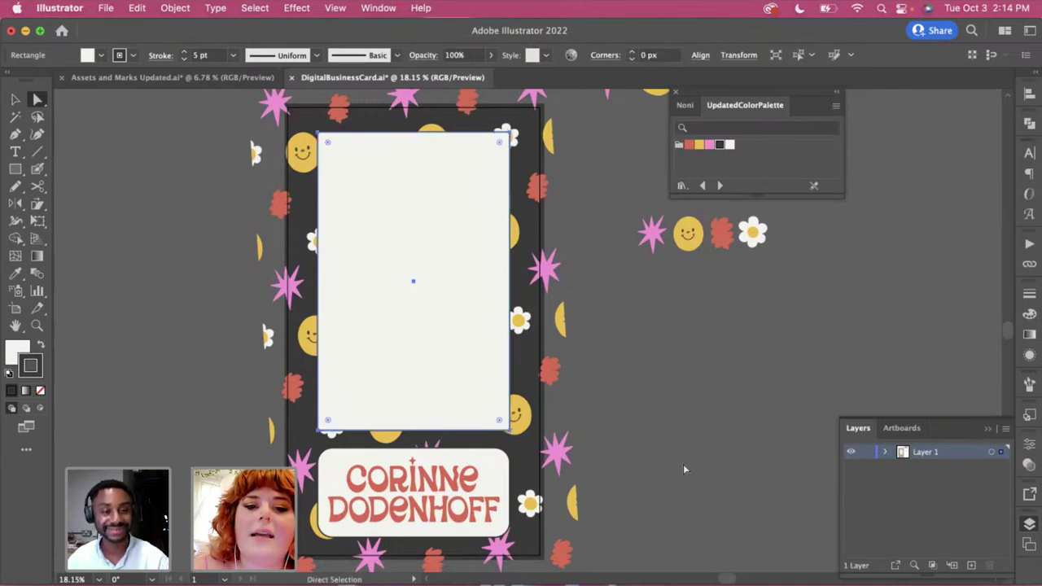
pyautogui.click(684, 468)
# Adjust the name panel's top-right corner, then revert it to 64.0858 px rounding
pyautogui.click(511, 479)
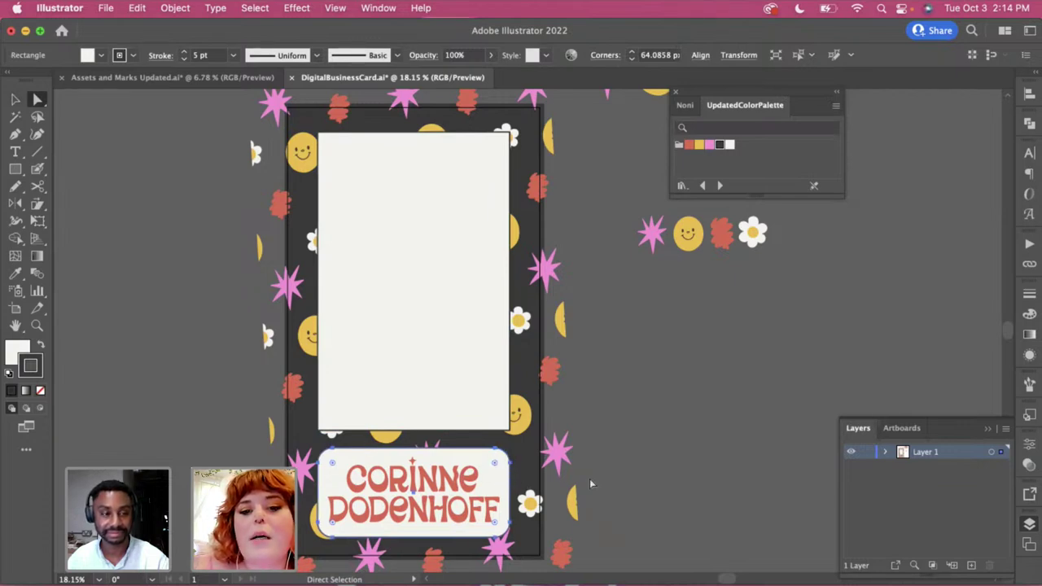
pyautogui.click(679, 449)
pyautogui.click(504, 459)
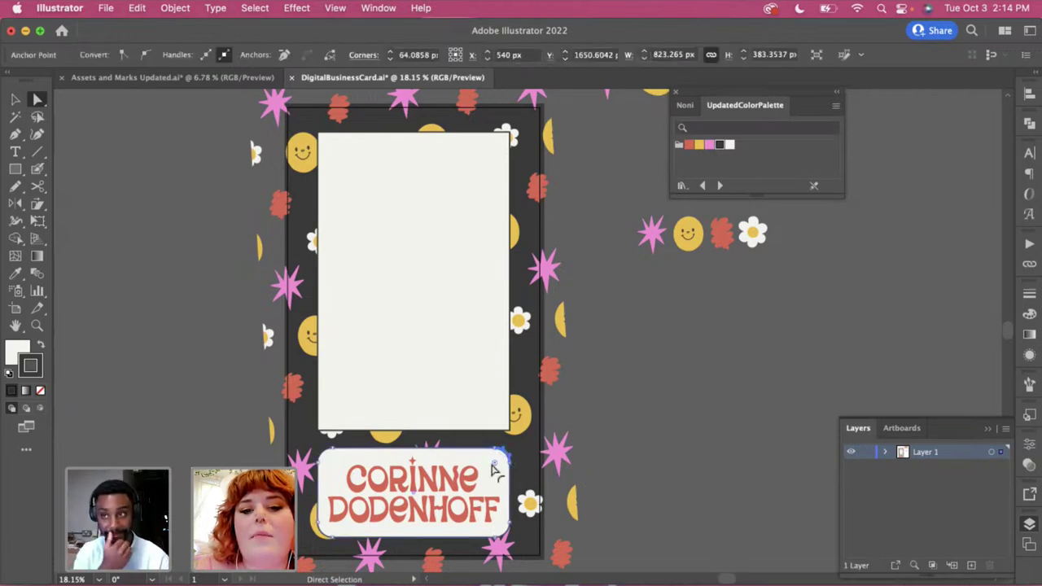
pyautogui.moveTo(498, 468); pyautogui.dragTo(525, 448)
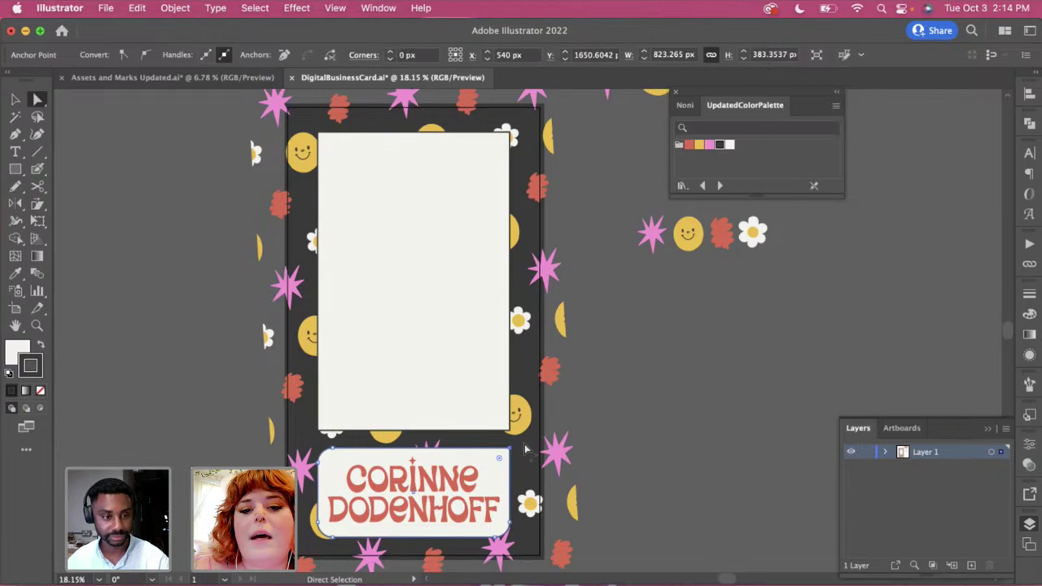
pyautogui.press('super+z')
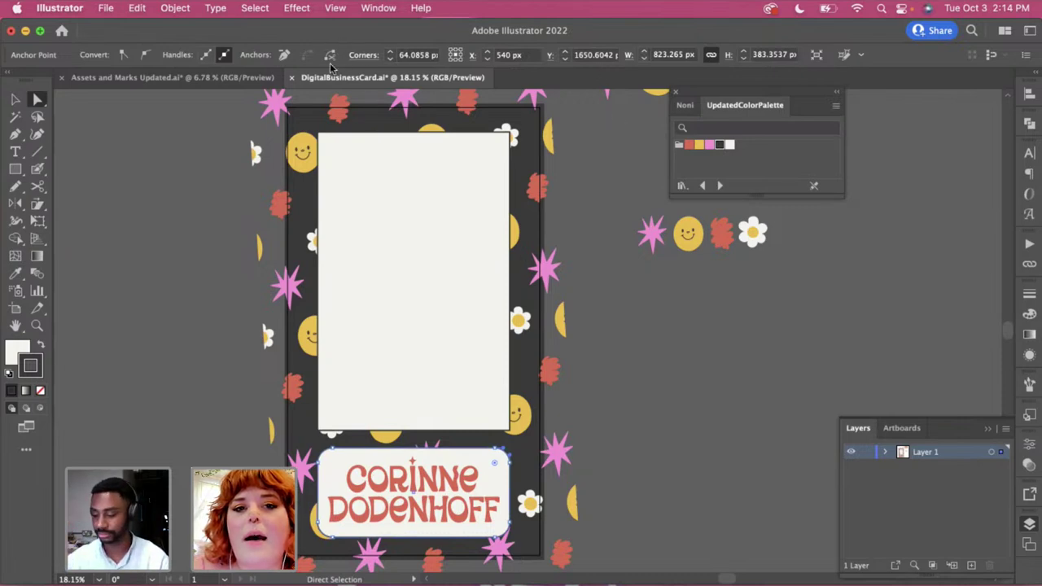
# Copy the name panel's 64.0858 px corner radius and paste it into the upper panel's Corners field
pyautogui.click(403, 55)
pyautogui.press('cmd+c')
pyautogui.moveTo(402, 56); pyautogui.dragTo(415, 55)
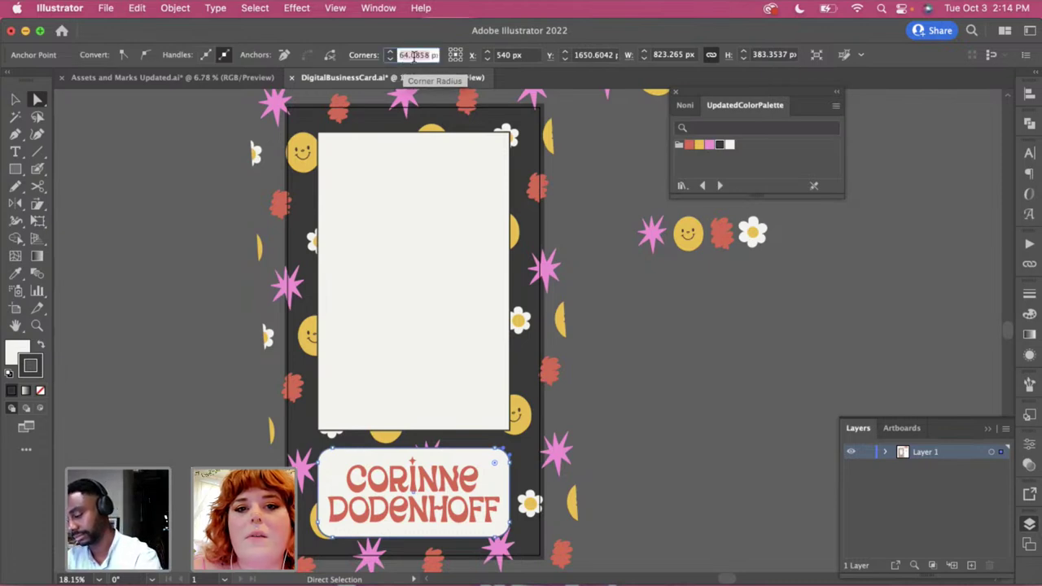
pyautogui.click(637, 464)
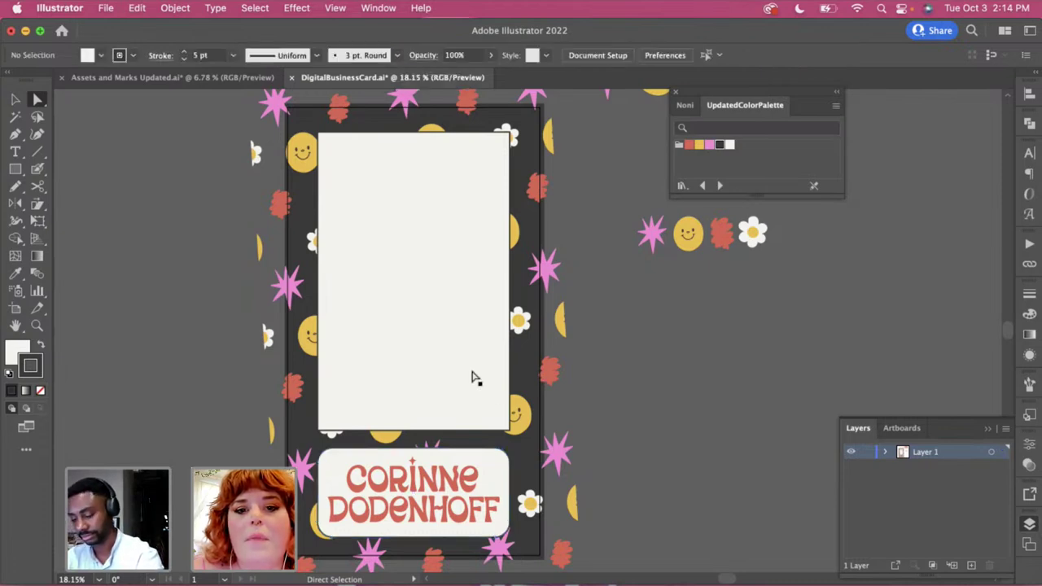
pyautogui.click(476, 383)
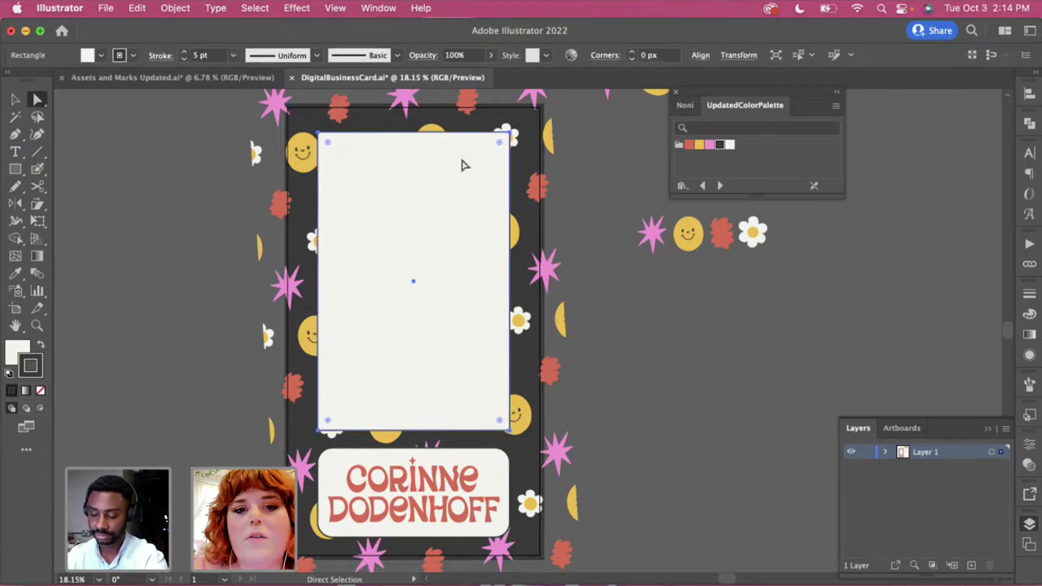
pyautogui.click(651, 55)
pyautogui.press('cmd+v')
pyautogui.press('Return')
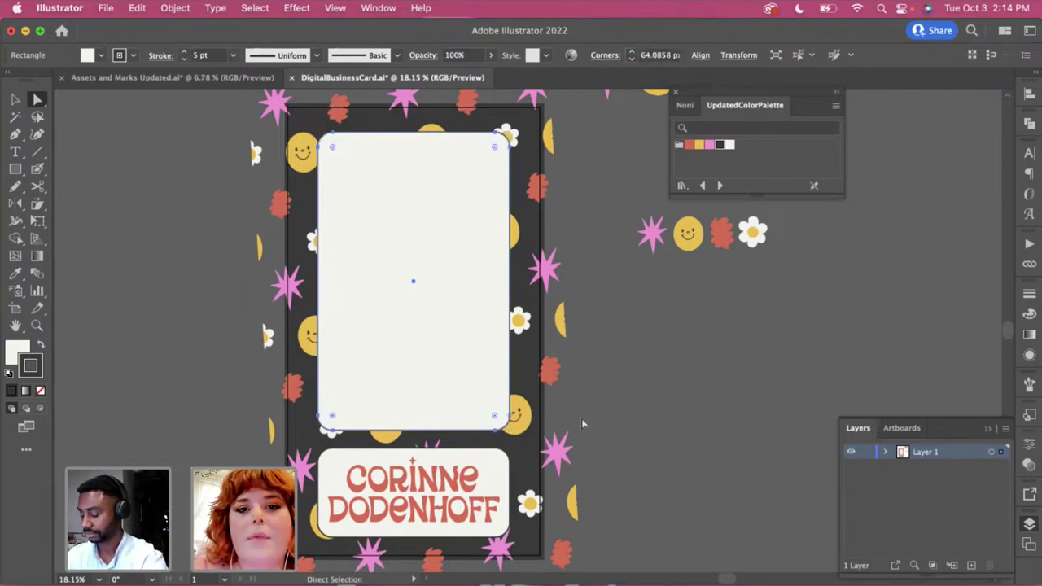
pyautogui.click(579, 435)
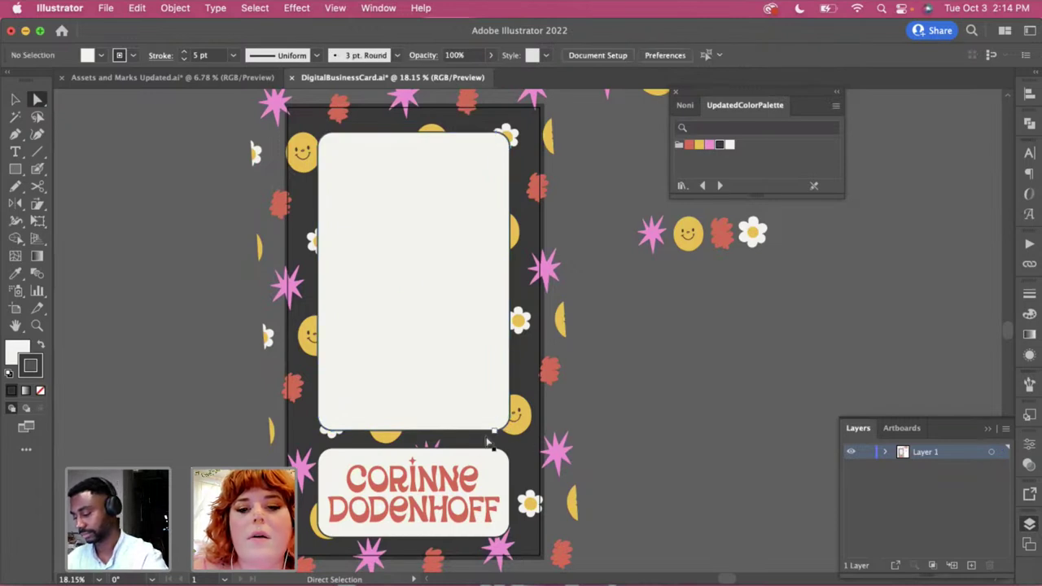
pyautogui.press('v')
pyautogui.click(486, 528)
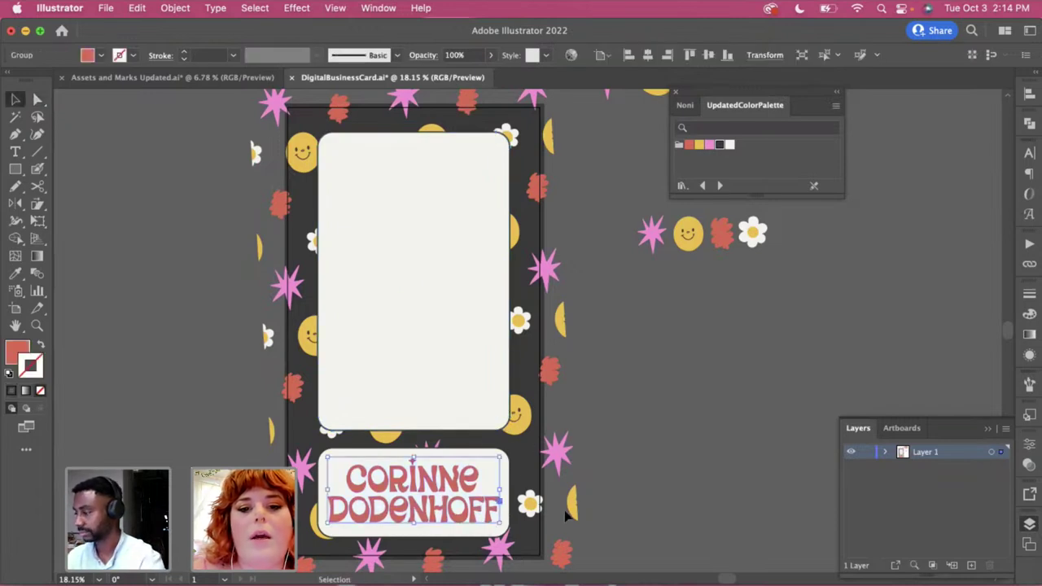
pyautogui.click(729, 407)
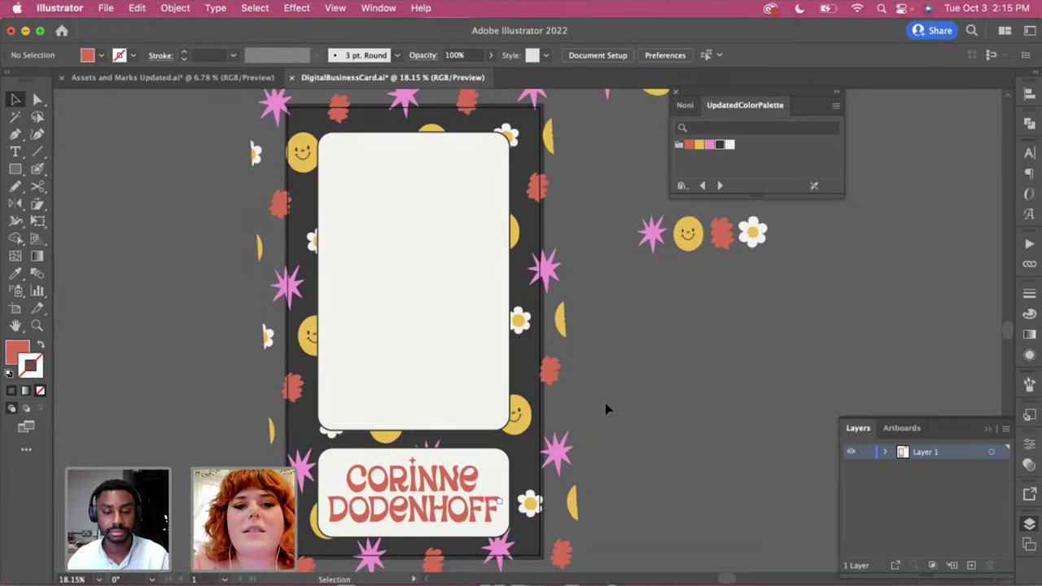
pyautogui.click(402, 177)
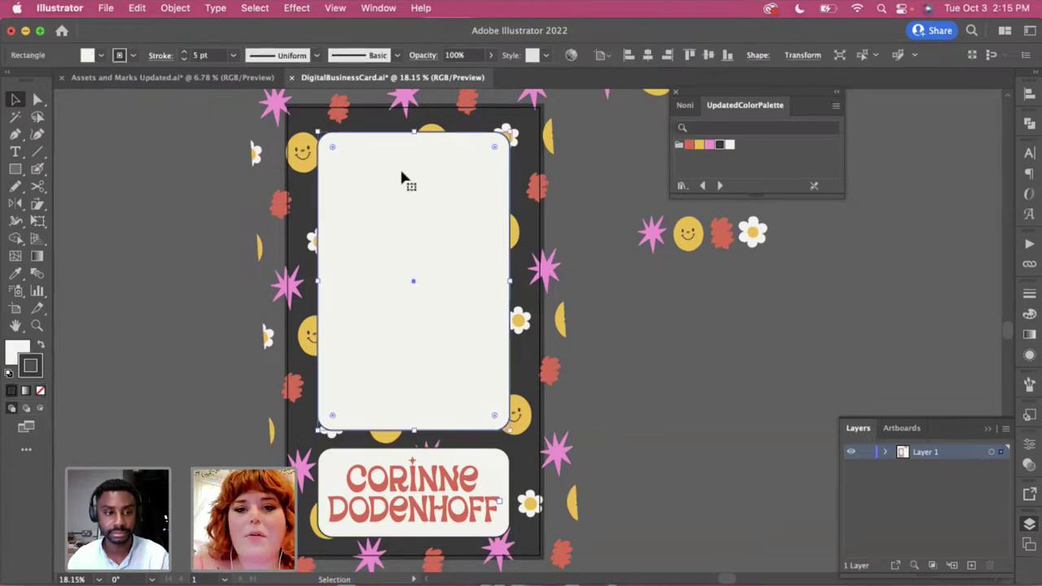
pyautogui.click(505, 259)
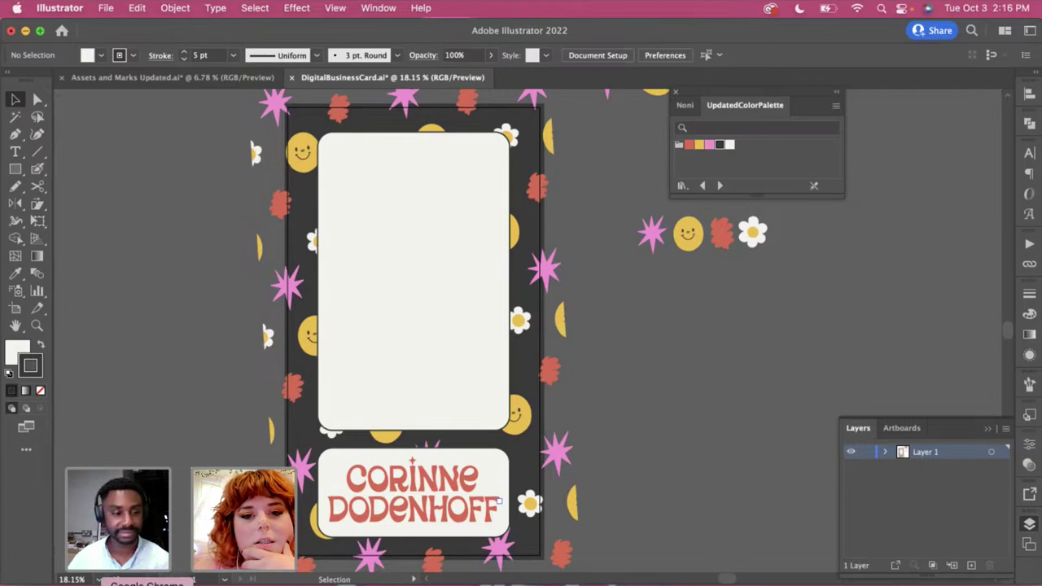
# Open a new Chrome window and go to the designer's portfolio website
pyautogui.rightClick(147, 583)
pyautogui.click(108, 440)
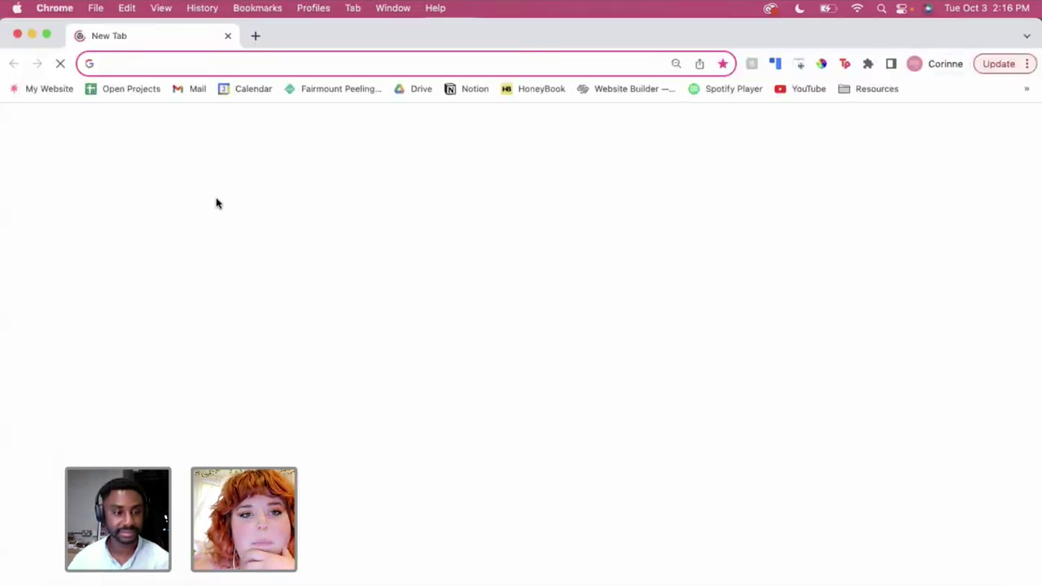
pyautogui.write('corinne')
pyautogui.press('Return')
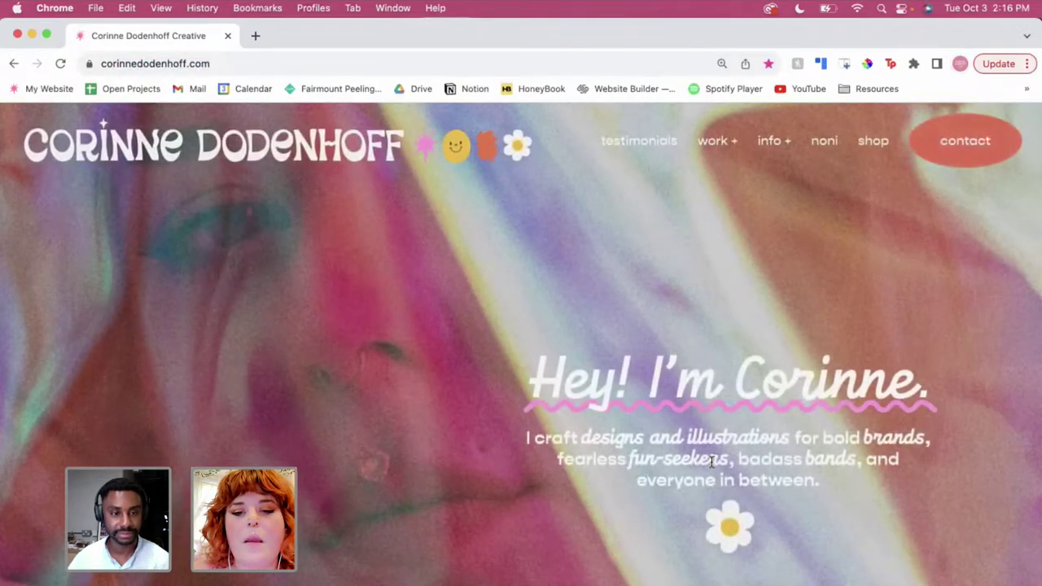
# Highlight the hero paragraph beginning 'I craft designs and illustrations' for copying
pyautogui.moveTo(525, 434); pyautogui.dragTo(827, 485)
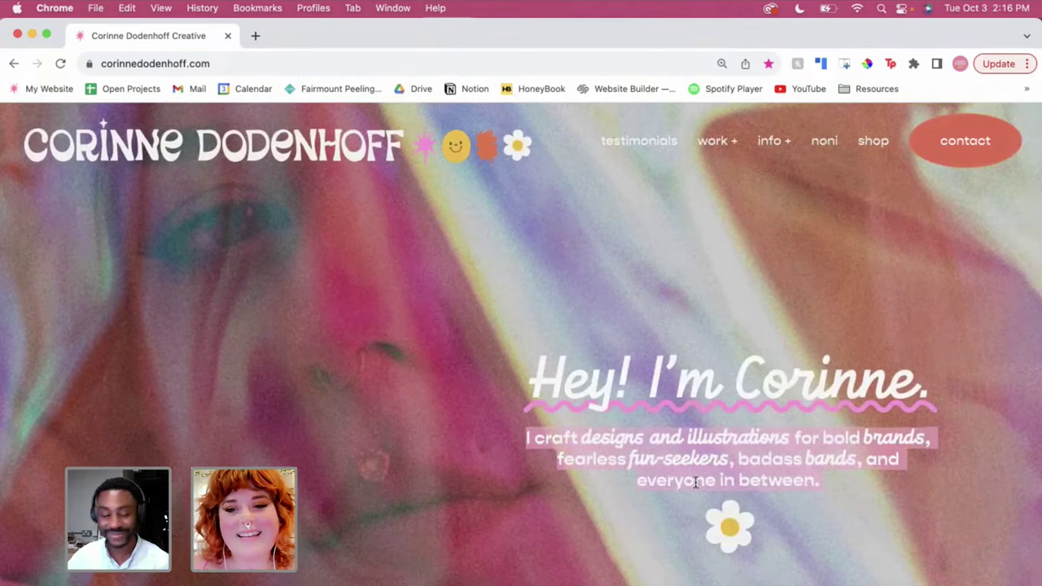
pyautogui.click(648, 430)
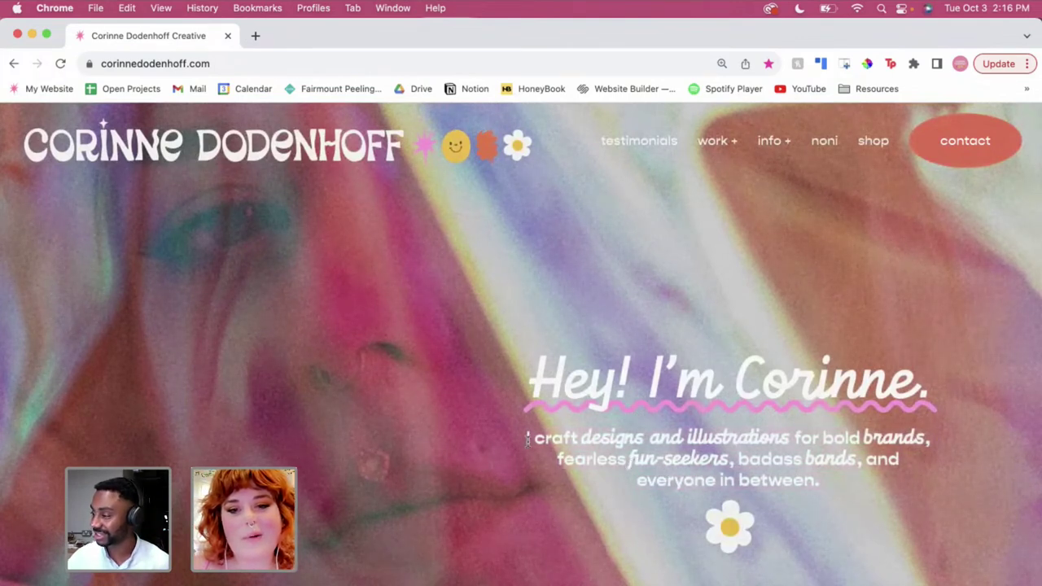
pyautogui.moveTo(525, 438); pyautogui.dragTo(848, 492)
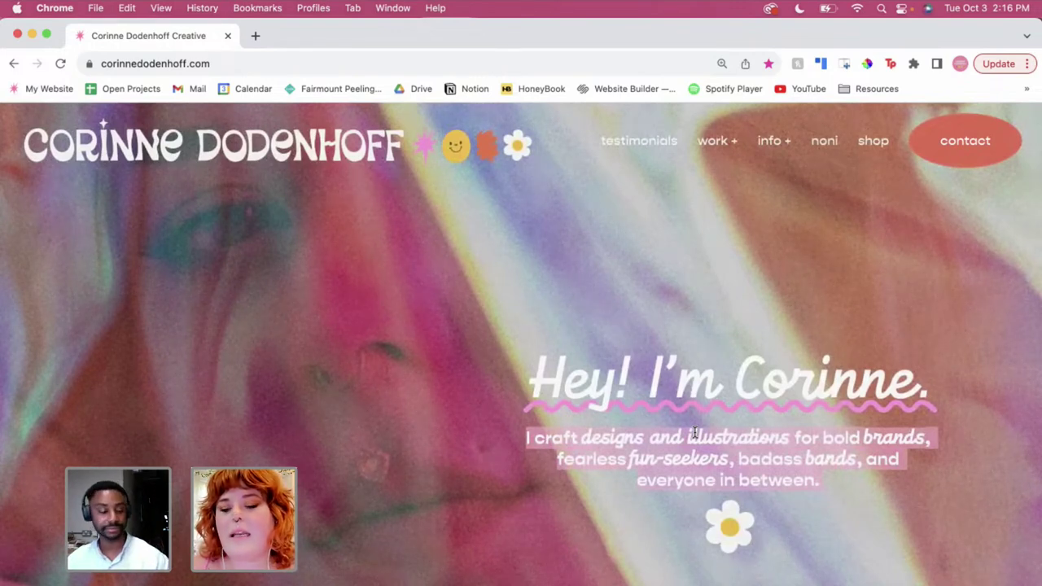
pyautogui.click(750, 460)
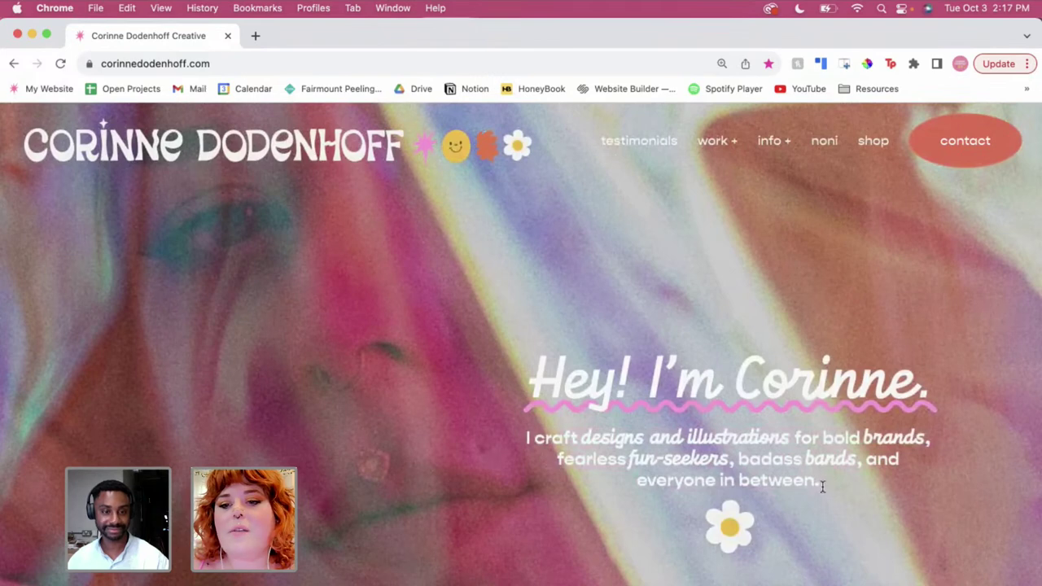
pyautogui.moveTo(823, 486); pyautogui.dragTo(503, 440)
pyautogui.press('cmd+c')
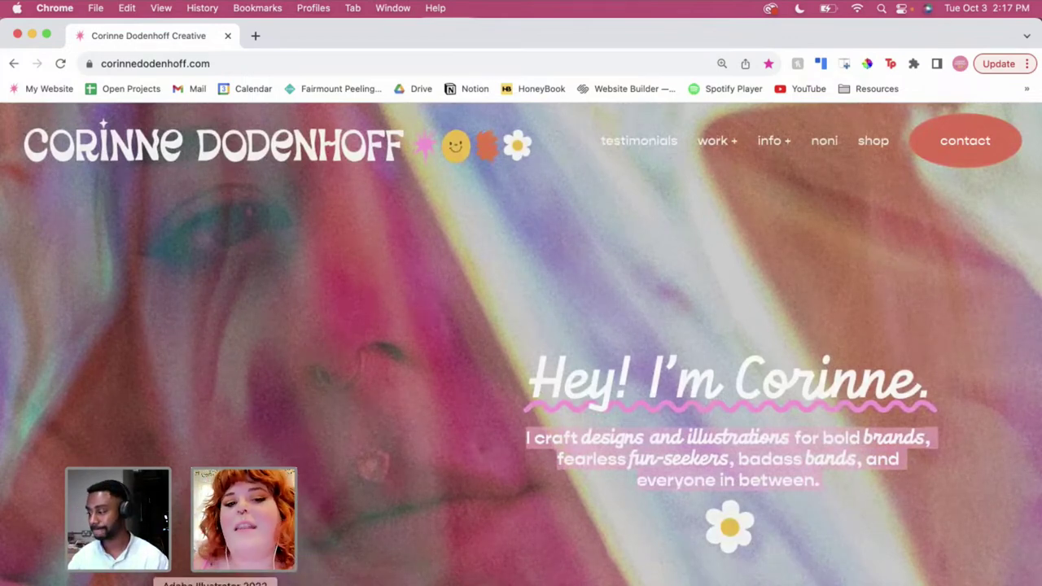
pyautogui.press('super+Tab')
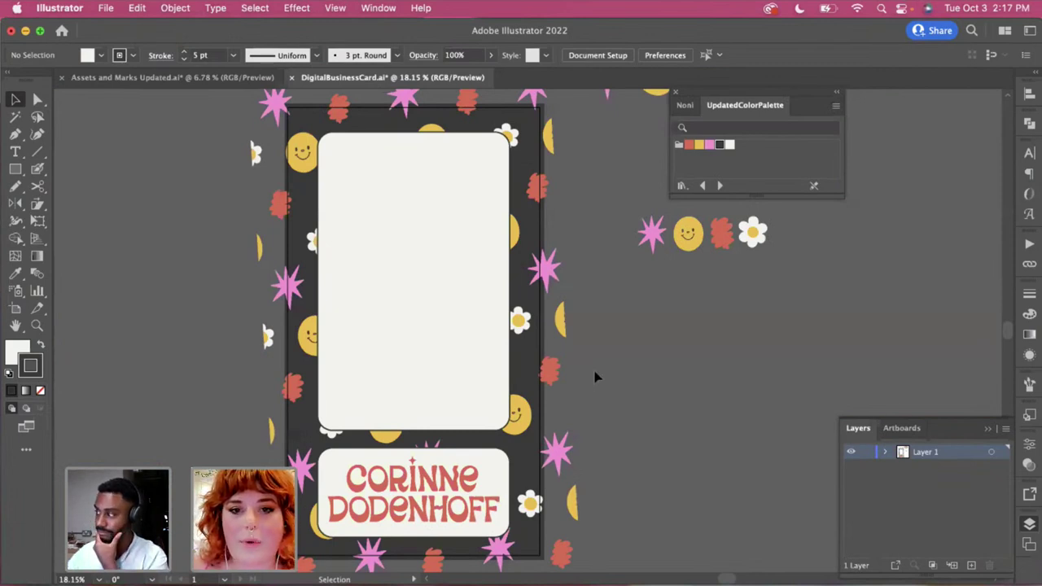
# Draw an area-type text box of placeholder text across the upper cream panel
pyautogui.press('t')
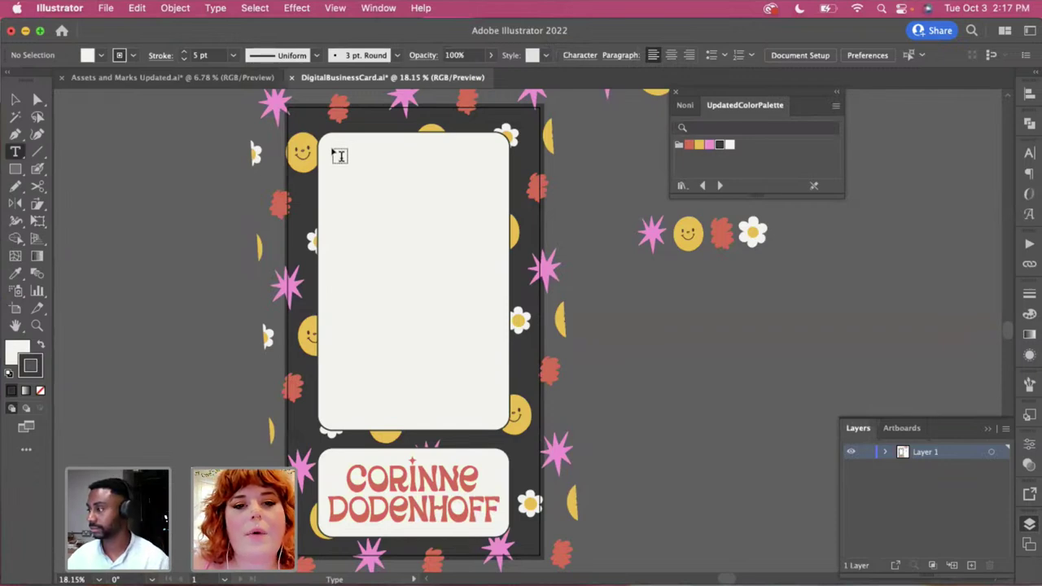
pyautogui.moveTo(331, 150)
pyautogui.mouseDown()
pyautogui.moveTo(507, 290)
pyautogui.moveTo(493, 316)
pyautogui.mouseUp()
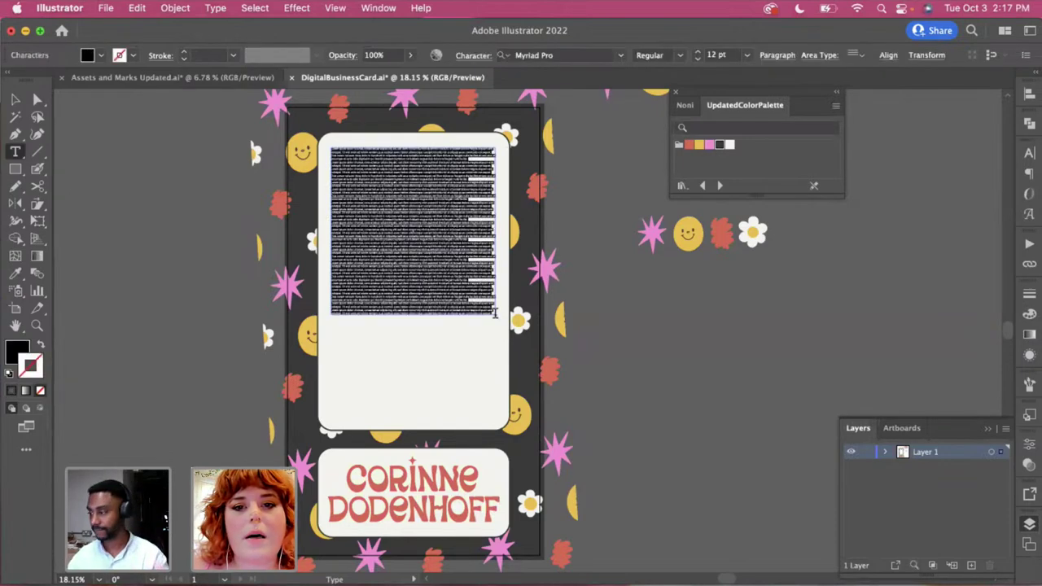
pyautogui.click(889, 54)
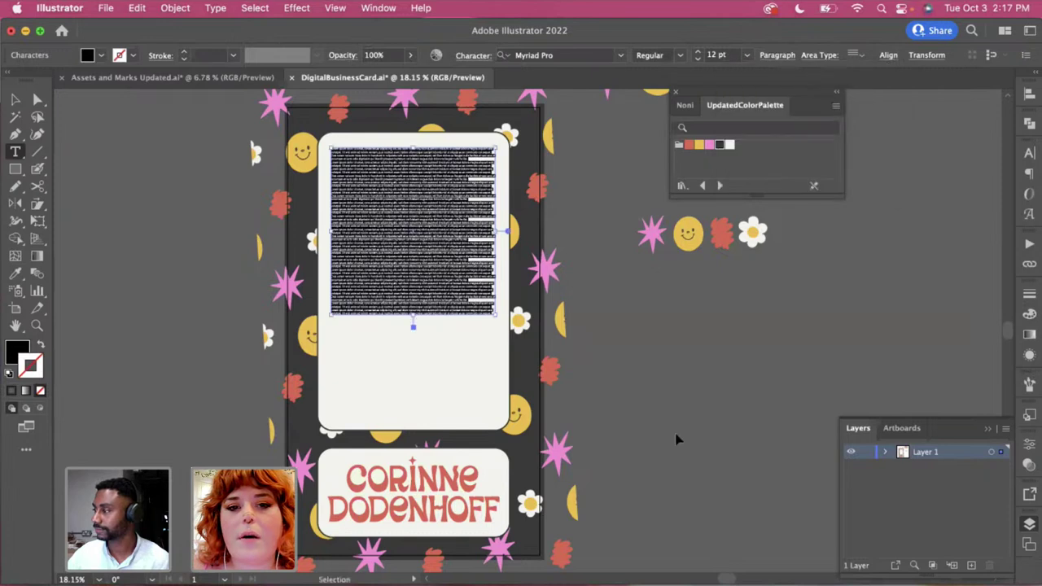
pyautogui.press('Escape')
# Select all the placeholder text and open the Character panel's font list
pyautogui.press('super')
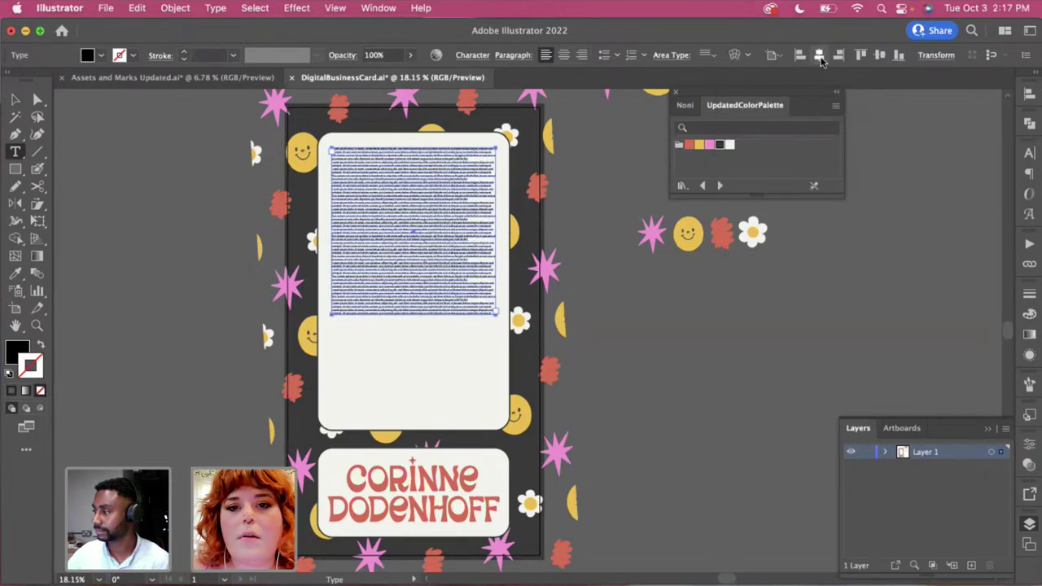
pyautogui.click(379, 215)
pyautogui.press('super+a')
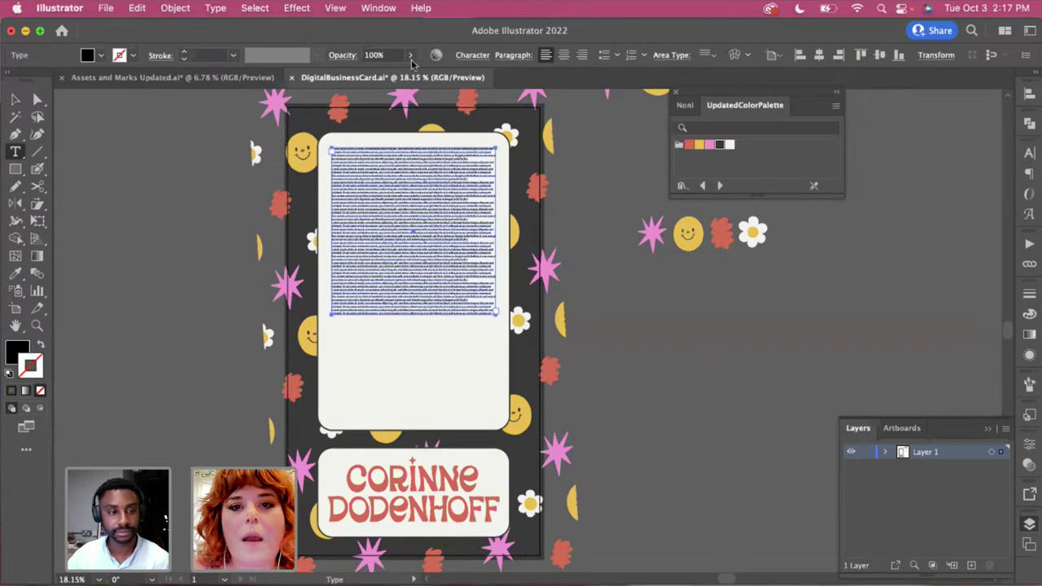
pyautogui.click(438, 269)
pyautogui.press('super')
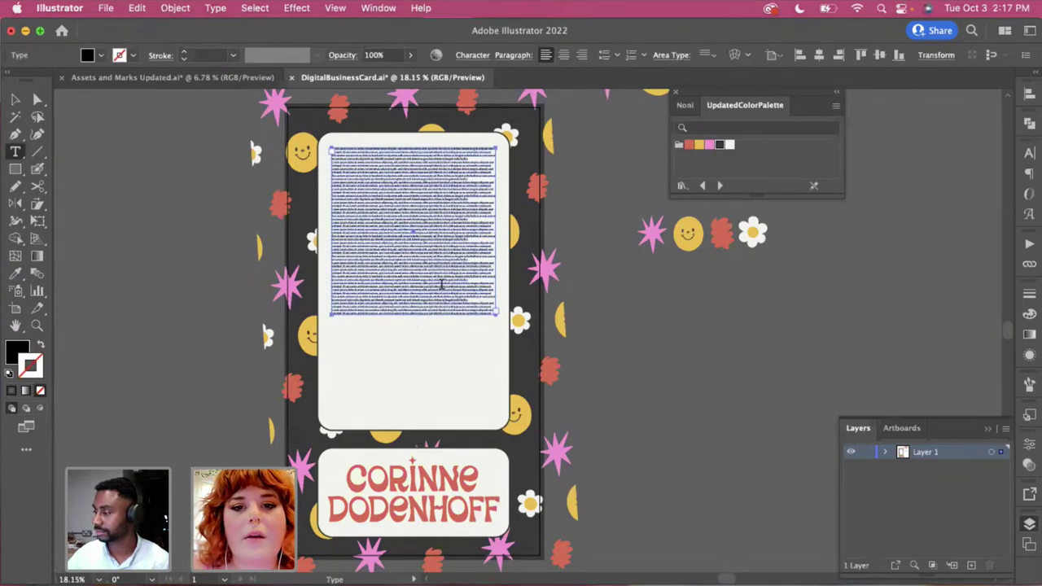
pyautogui.click(446, 285)
pyautogui.press('super+a')
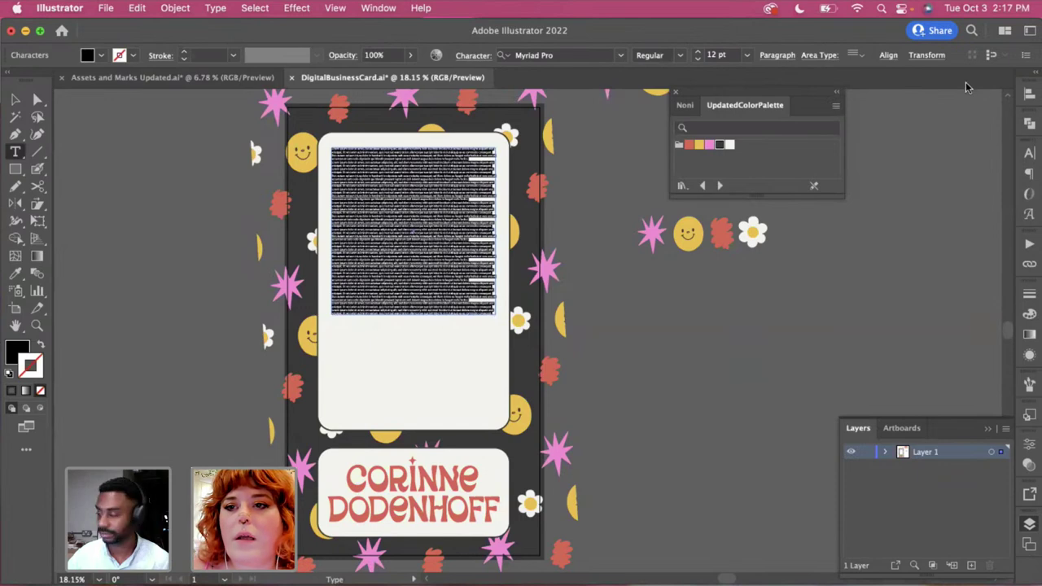
pyautogui.click(1029, 153)
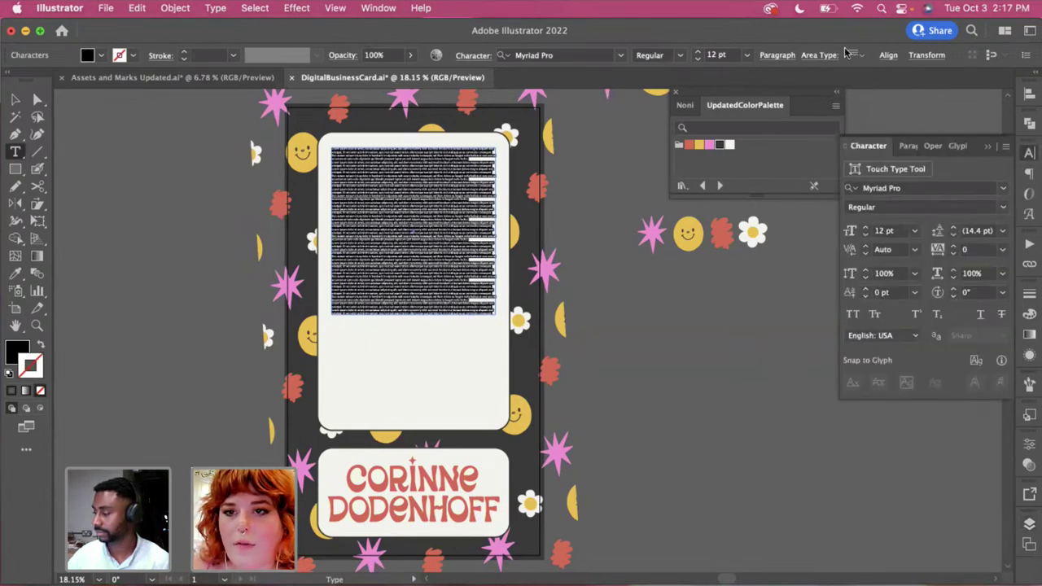
pyautogui.click(1004, 188)
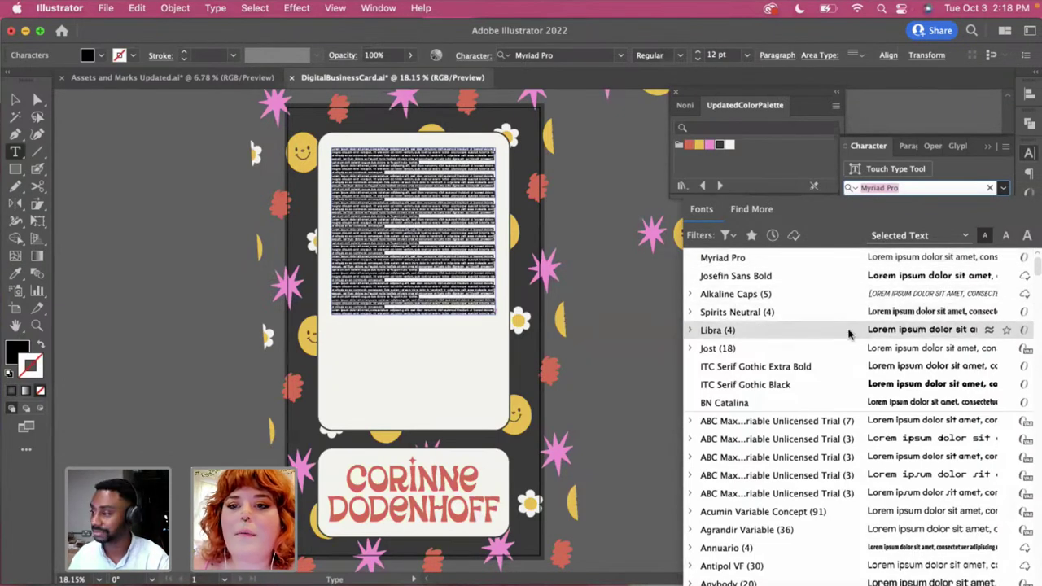
# Set the placeholder text in the upper white panel to Libra at 40 pt
pyautogui.click(863, 331)
pyautogui.click(865, 228)
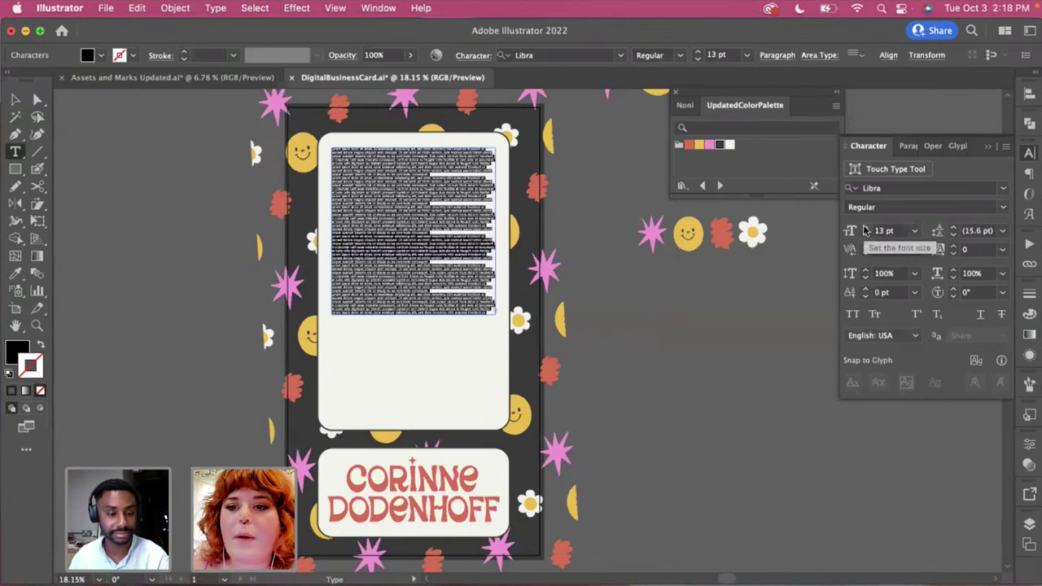
pyautogui.click(866, 228)
pyautogui.click(866, 228)
pyautogui.click(866, 228)
pyautogui.click(866, 228)
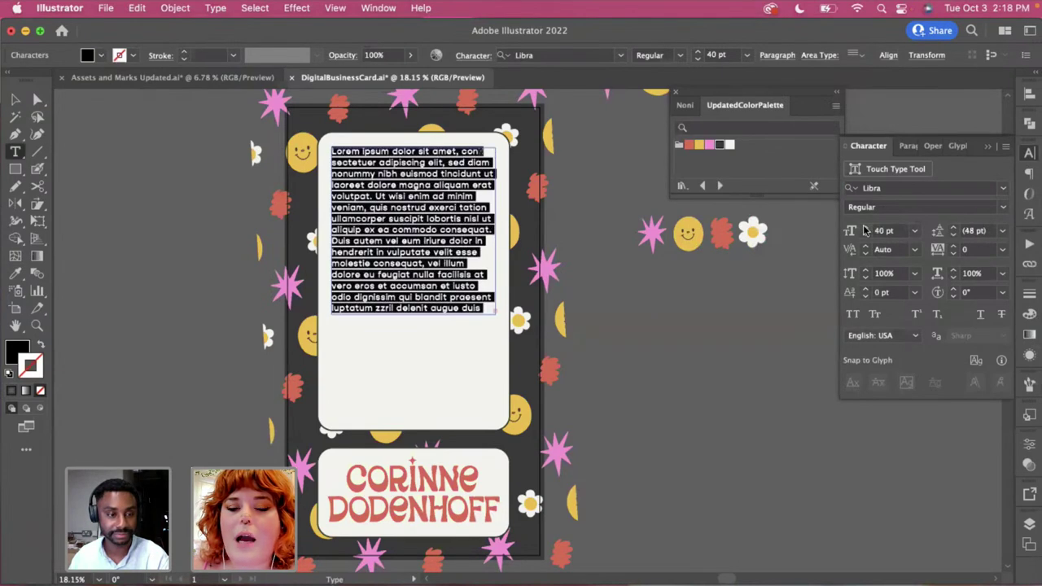
# Select the placeholder text box, zoom in, and place the cursor in its text
pyautogui.keyDown('super'); pyautogui.click(684, 396); pyautogui.keyUp('super')
pyautogui.keyDown('super'); pyautogui.click(457, 240); pyautogui.keyUp('super')
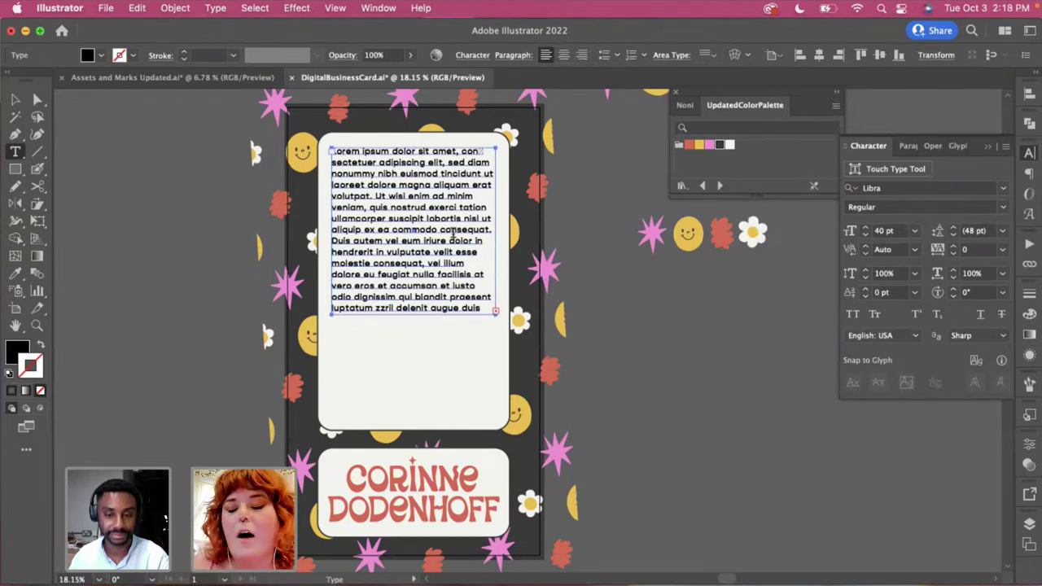
pyautogui.press('super+equal')
pyautogui.press('super+equal')
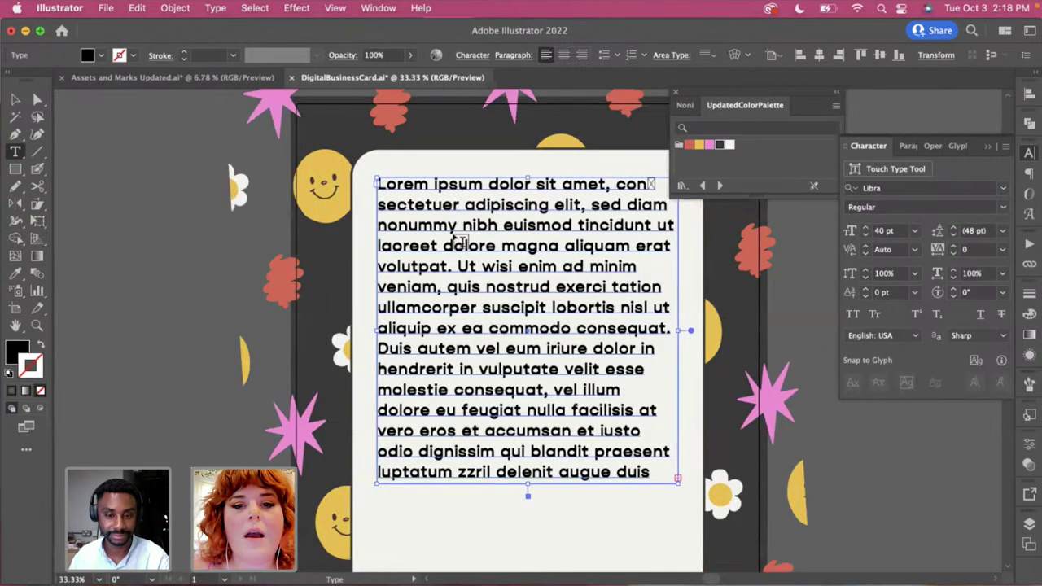
pyautogui.click(519, 304)
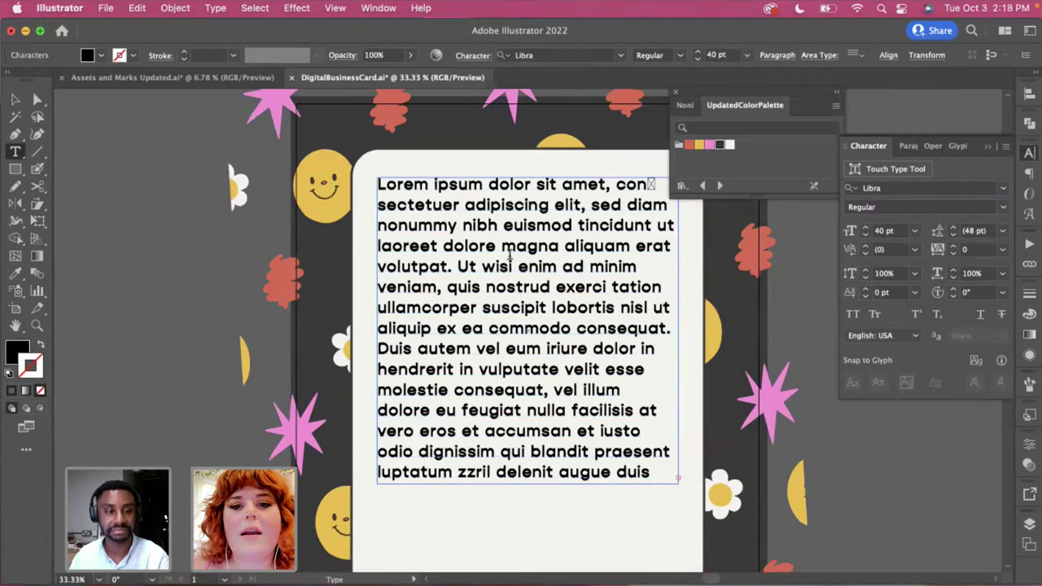
pyautogui.scroll(3, 533, 399)
pyautogui.scroll(3, 532, 400)
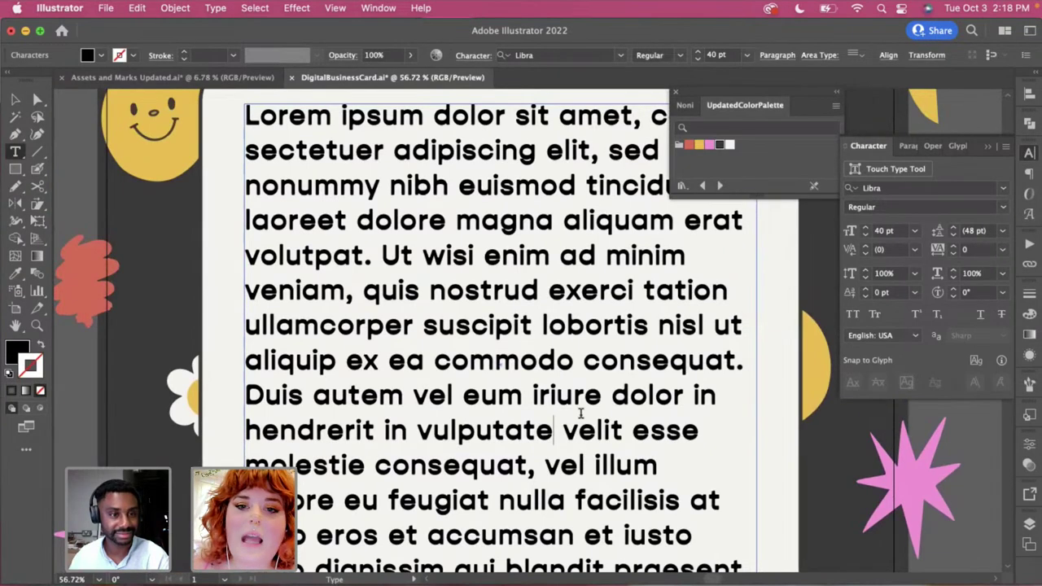
pyautogui.scroll(-4, 580, 413)
pyautogui.scroll(-1, 580, 413)
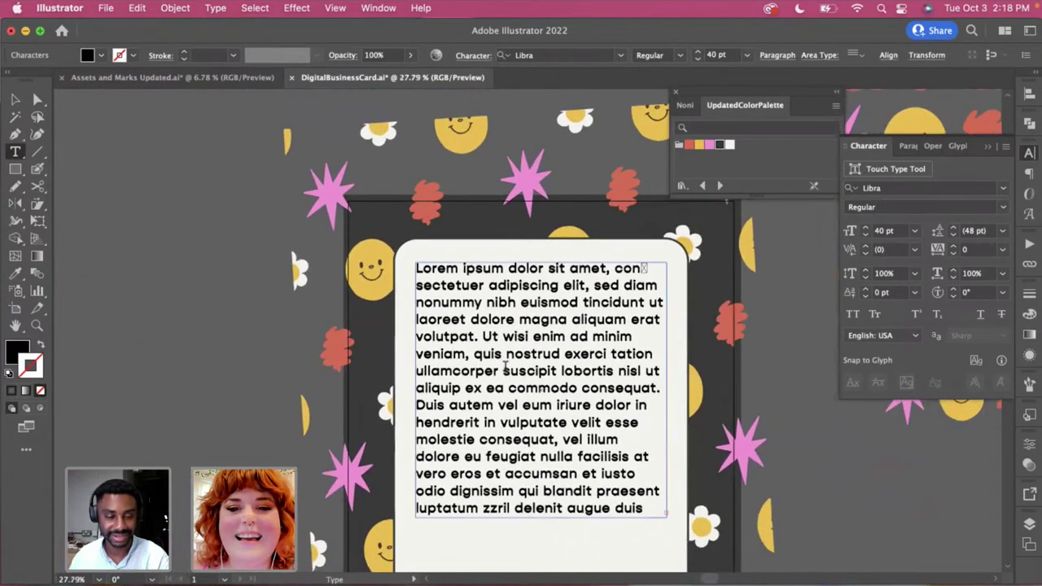
# Replace the placeholder with the copied bio sentence 'I craft designs and illustrations…'
pyautogui.scroll(-1, 505, 367)
pyautogui.press('cmd+a')
pyautogui.press('cmd+v')
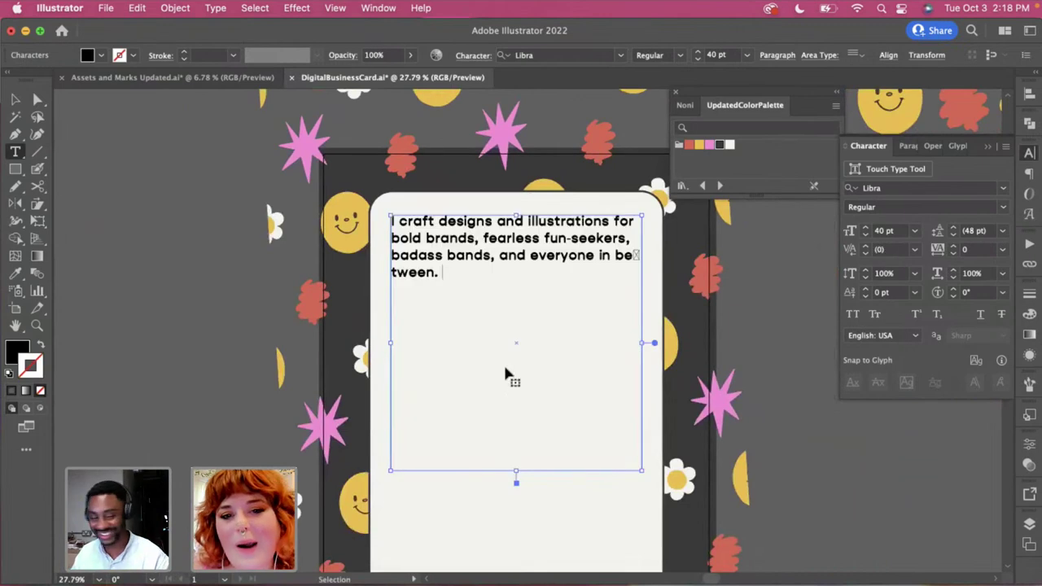
pyautogui.press('Escape')
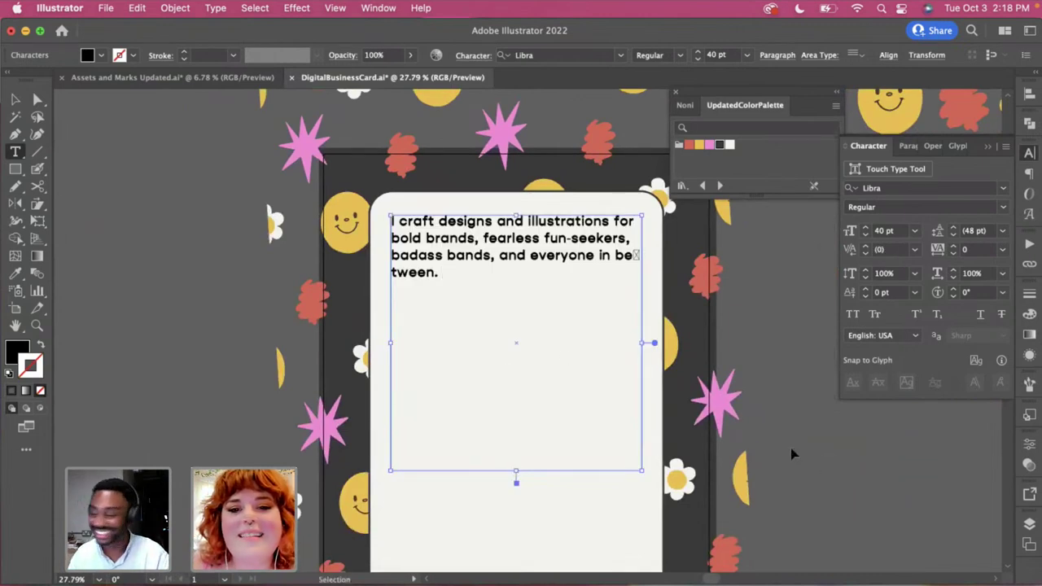
pyautogui.click(791, 447)
# Enlarge the bio text to 60 pt and select all of it
pyautogui.click(542, 247)
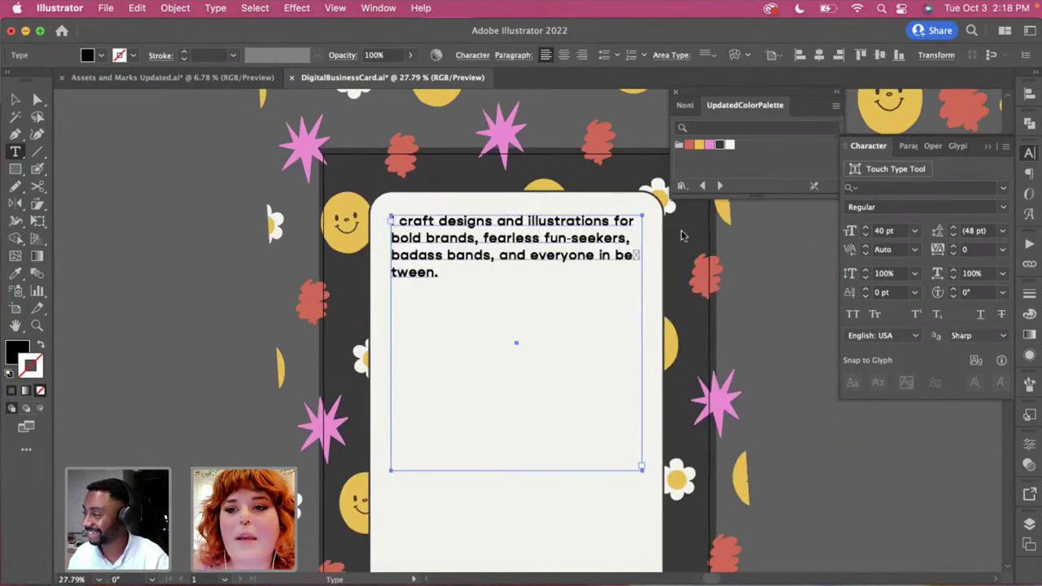
pyautogui.click(865, 235)
pyautogui.keyDown('shift'); pyautogui.click(866, 228); pyautogui.keyUp('shift')
pyautogui.click(865, 228)
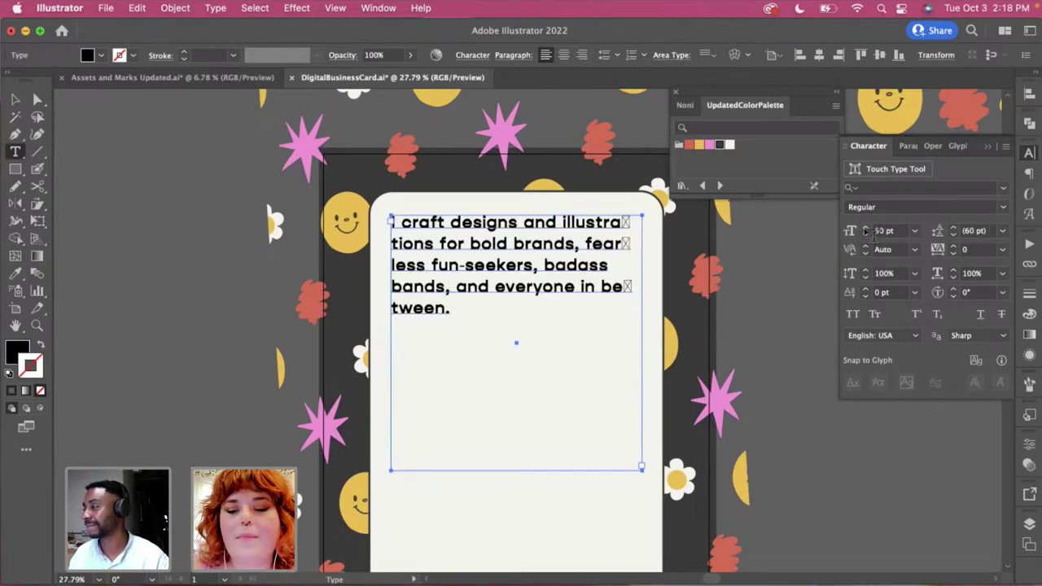
pyautogui.keyDown('shift'); pyautogui.click(865, 228); pyautogui.keyUp('shift')
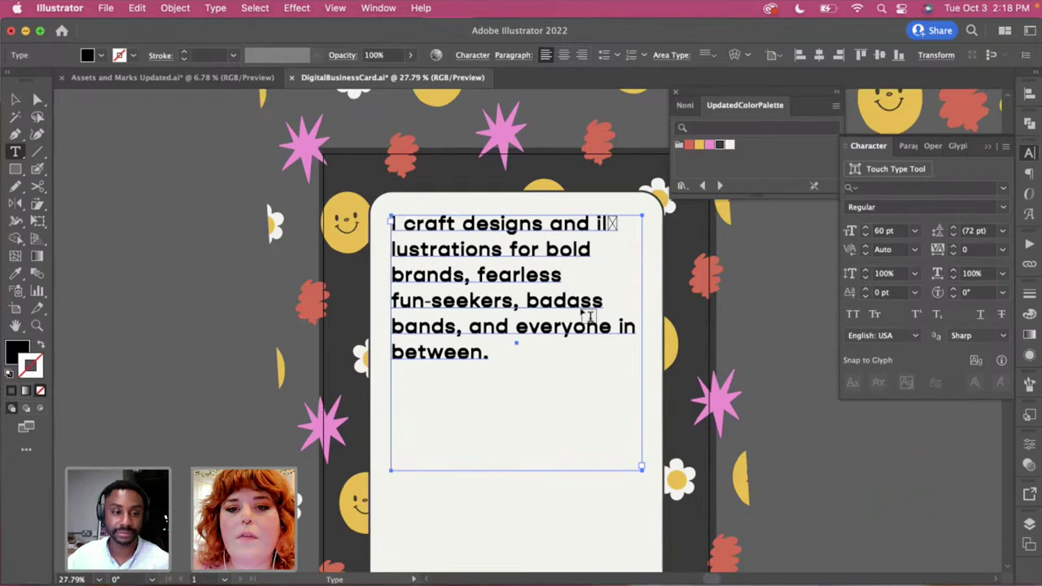
pyautogui.press('Escape')
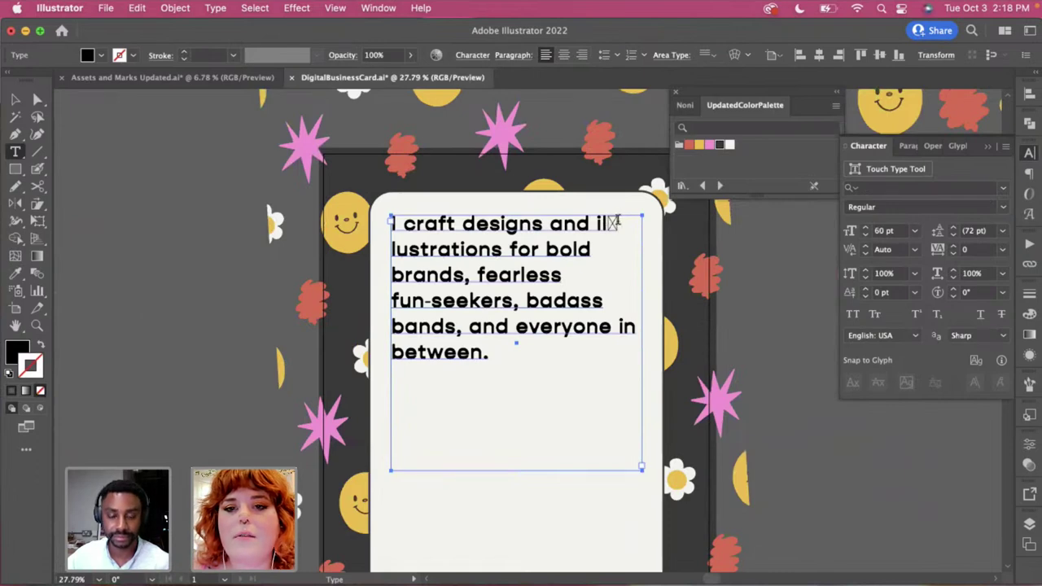
pyautogui.moveTo(618, 220); pyautogui.dragTo(603, 222)
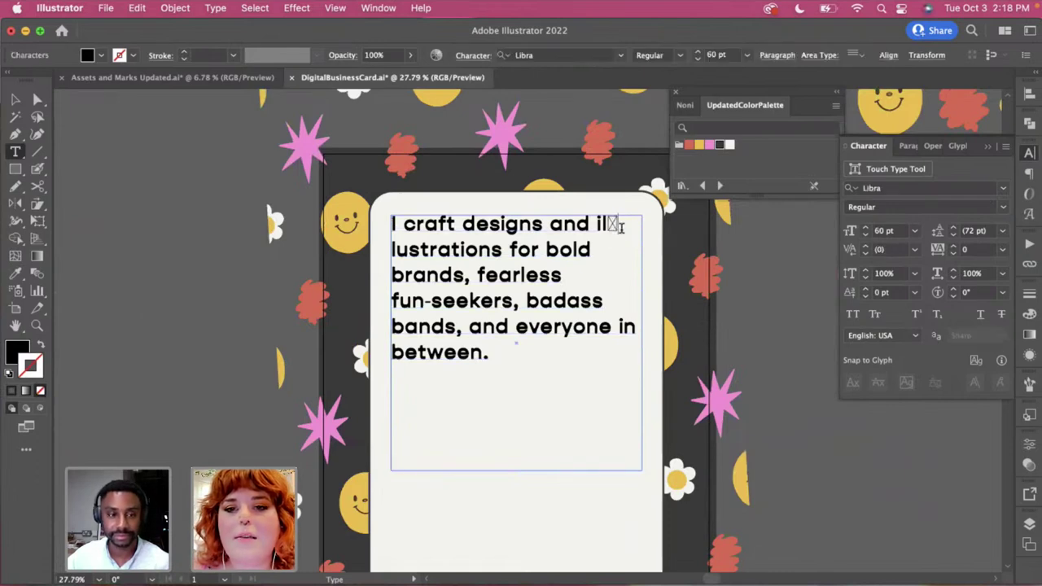
pyautogui.press('super+a')
# Turn off hyphenation for the bio paragraph so 'illustrations' stays whole
pyautogui.click(908, 146)
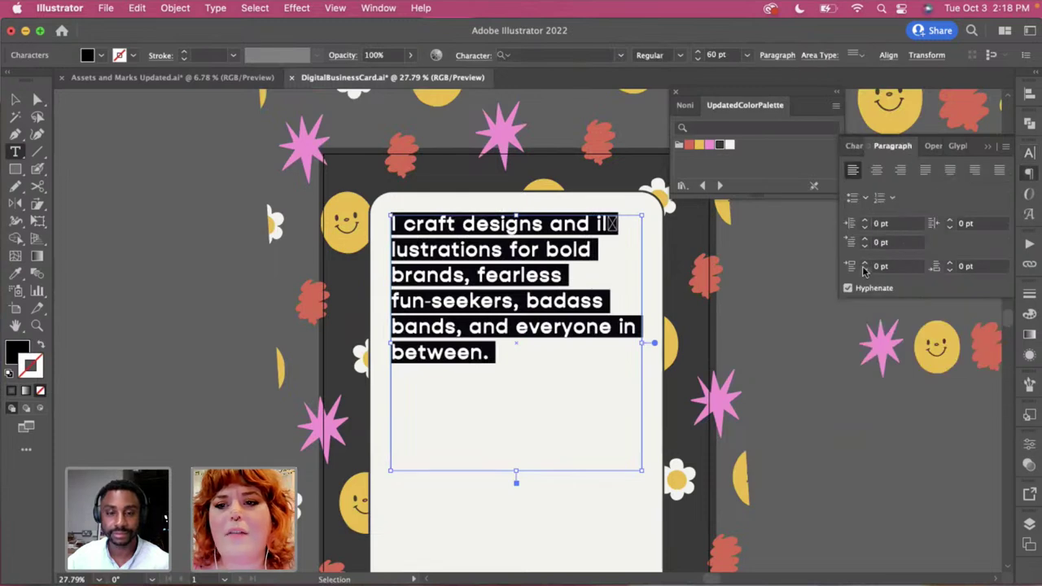
pyautogui.click(848, 289)
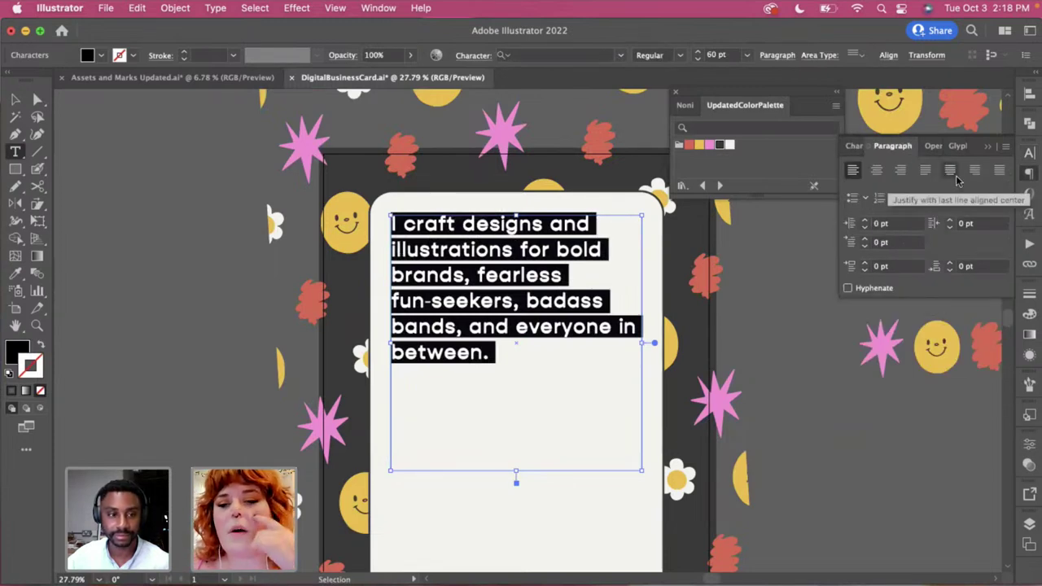
pyautogui.click(1027, 175)
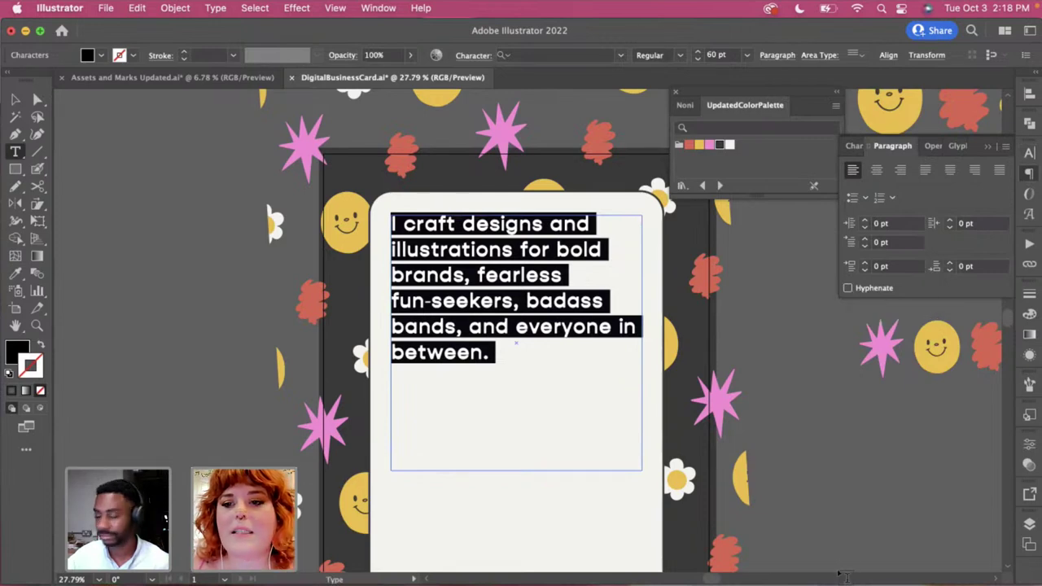
pyautogui.press('Escape')
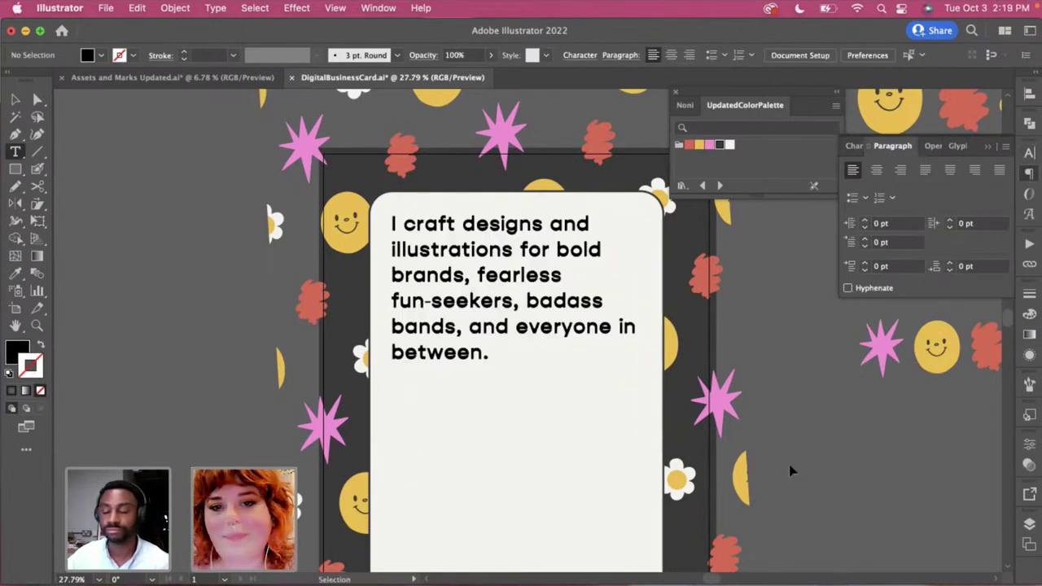
# Center-align the bio paragraph
pyautogui.click(518, 274)
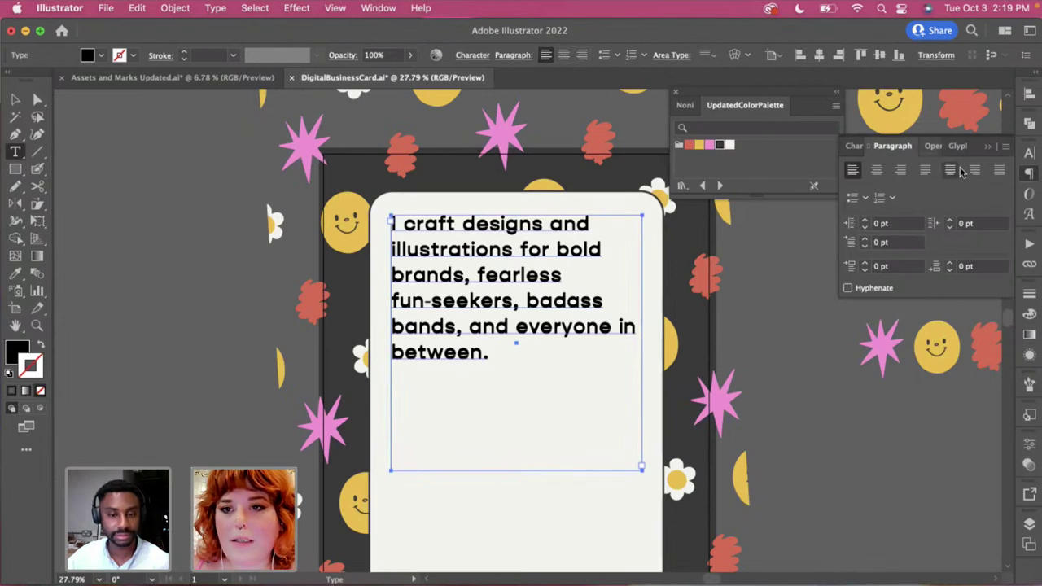
pyautogui.click(877, 169)
pyautogui.keyDown('super'); pyautogui.click(797, 463); pyautogui.keyUp('super')
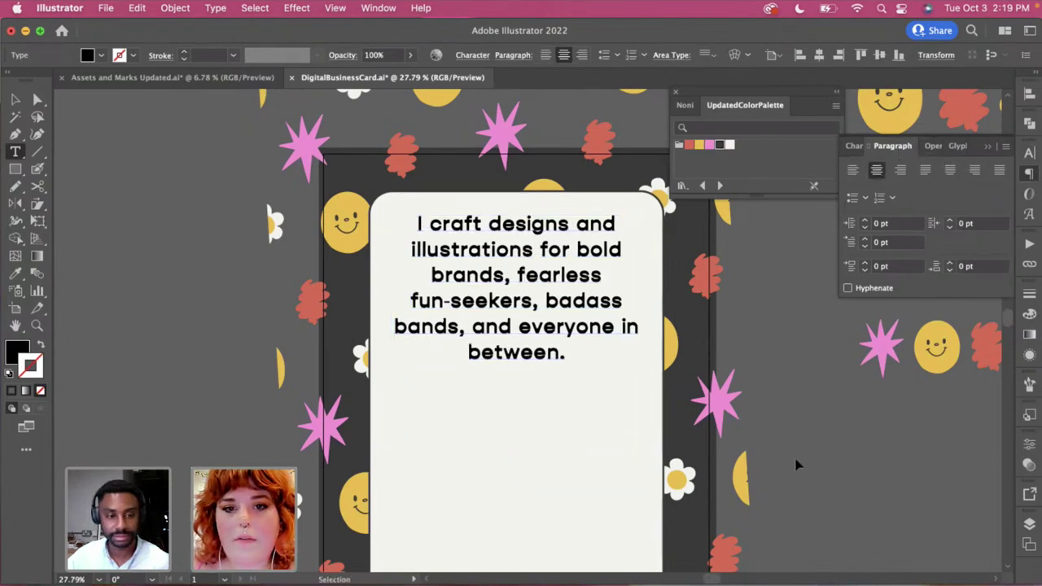
pyautogui.click(528, 329)
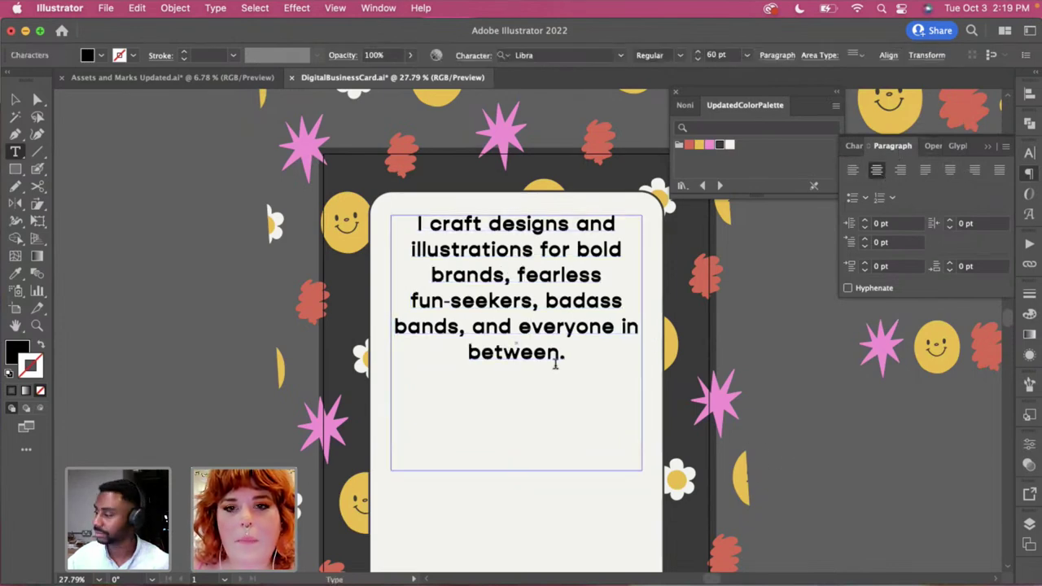
# Select the whole paragraph and reduce the font size to 50 pt
pyautogui.moveTo(576, 360); pyautogui.dragTo(417, 221)
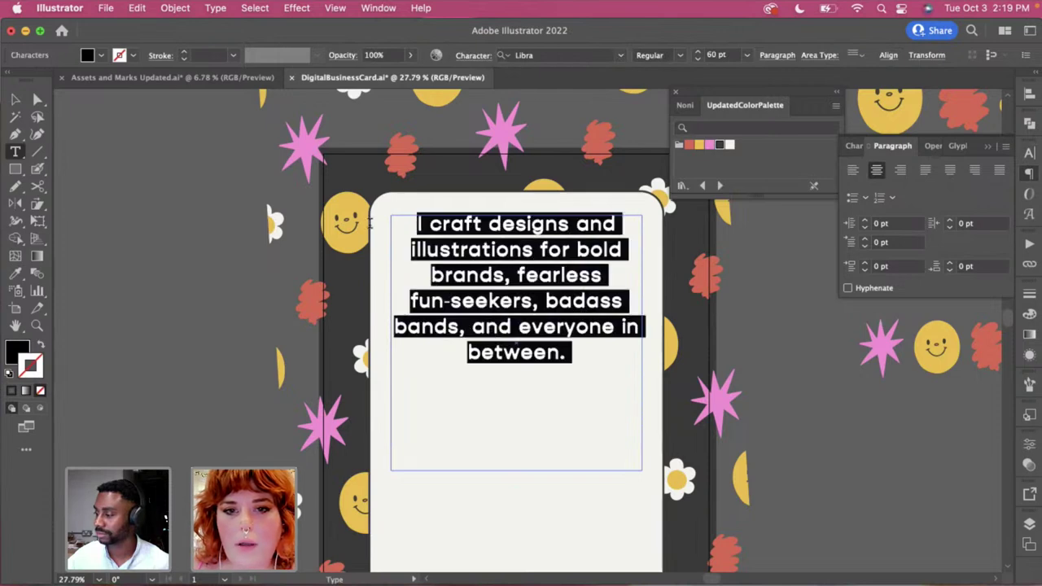
pyautogui.click(1029, 152)
pyautogui.click(867, 236)
pyautogui.click(867, 236)
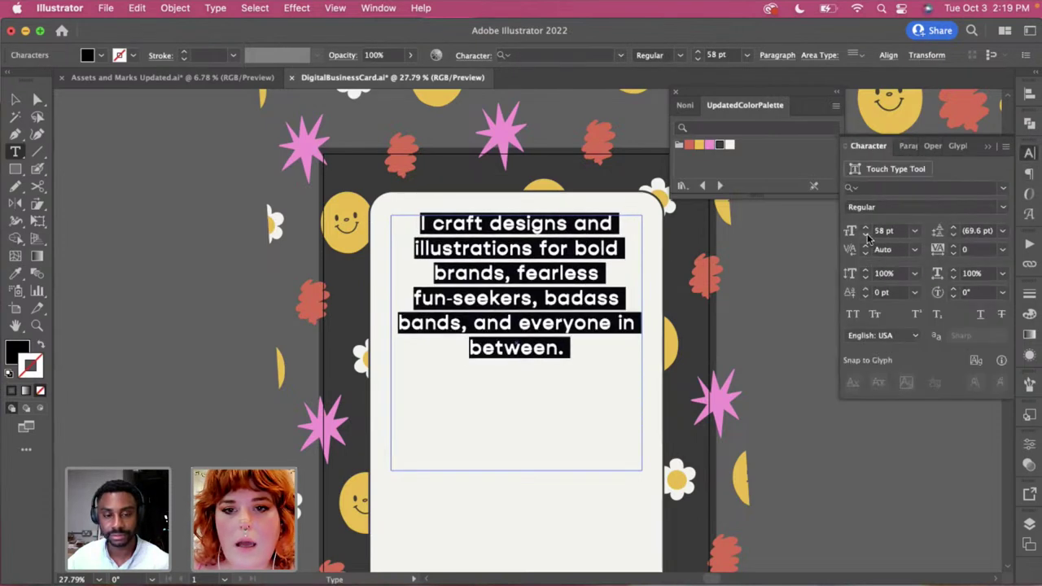
pyautogui.click(866, 236)
pyautogui.click(867, 236)
pyautogui.click(866, 237)
pyautogui.click(867, 237)
pyautogui.click(867, 236)
pyautogui.click(866, 237)
pyautogui.click(866, 236)
pyautogui.click(866, 236)
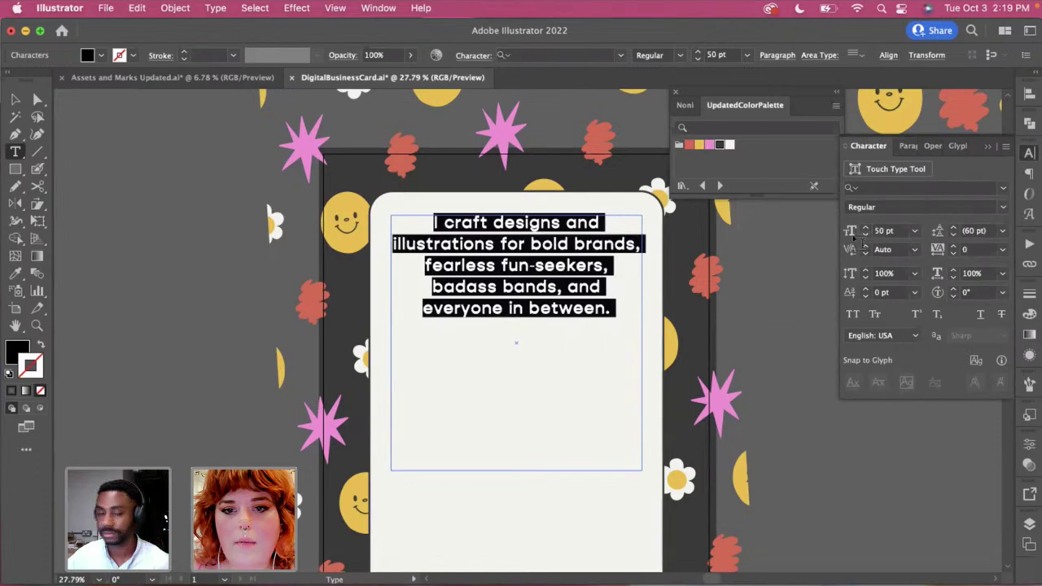
# Try a line break after 'bands,' and an ampersand for 'and', then undo those edits
pyautogui.click(590, 284)
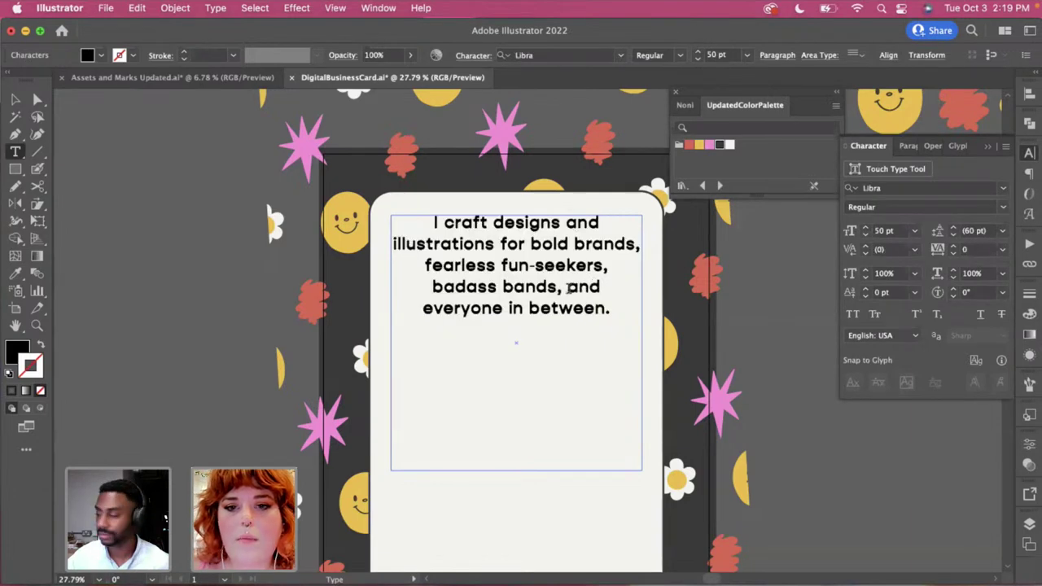
pyautogui.press('BackSpace')
pyautogui.press('Return')
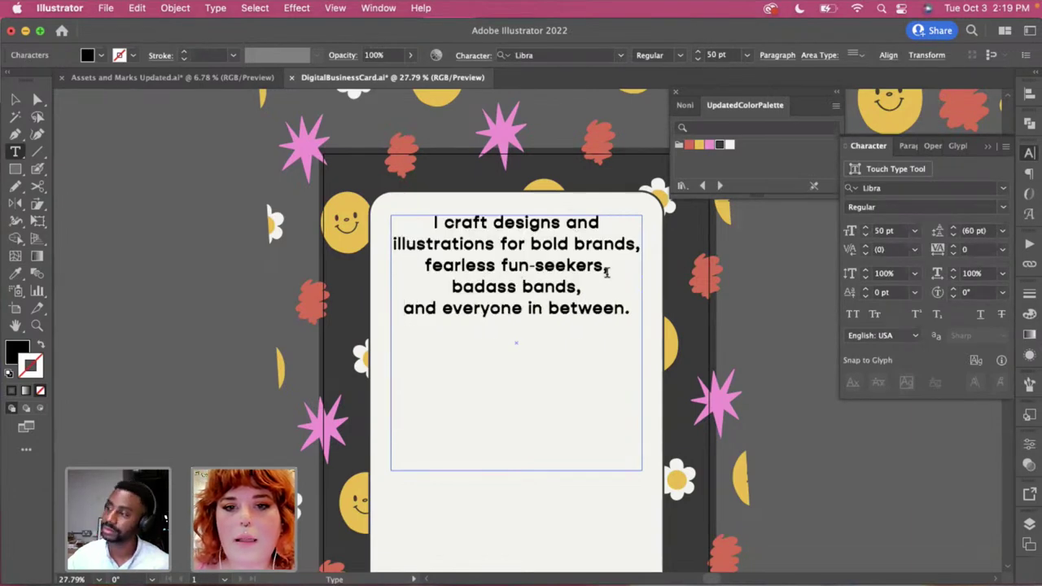
pyautogui.click(501, 244)
pyautogui.press('BackSpace')
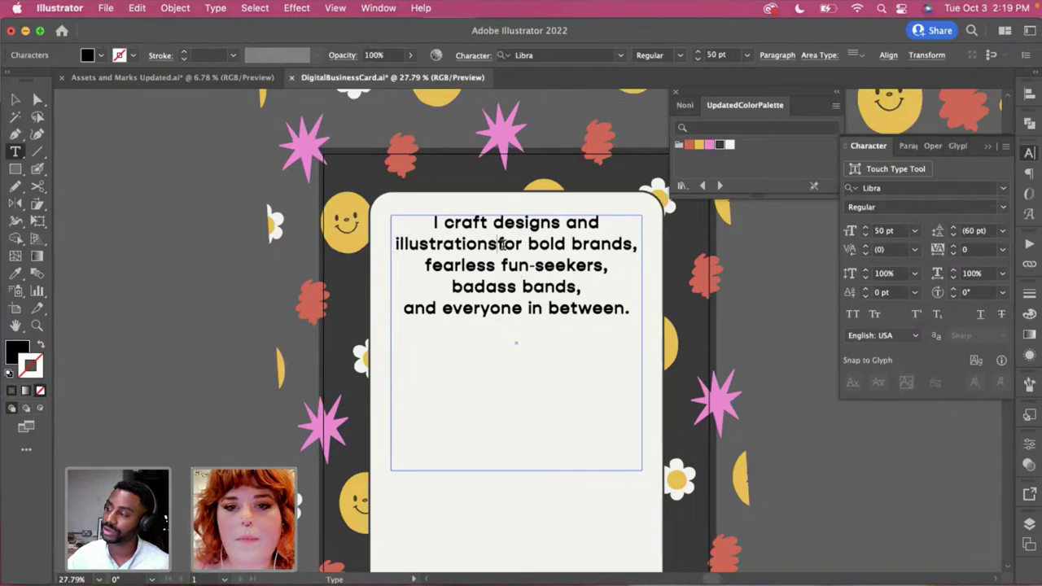
pyautogui.press('super+z')
pyautogui.press('super+shift+z')
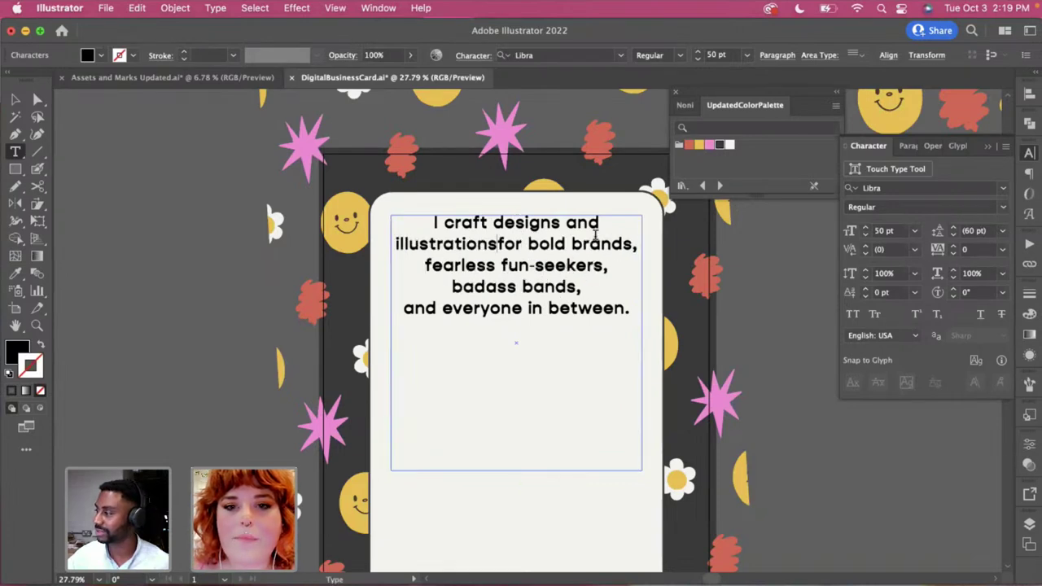
pyautogui.moveTo(601, 223); pyautogui.dragTo(567, 226)
pyautogui.write('&')
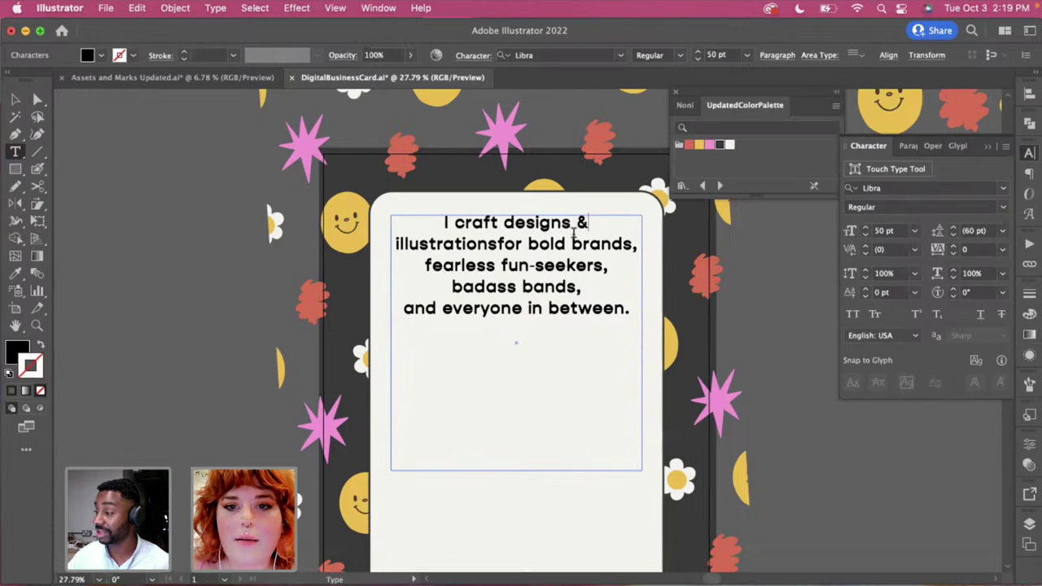
pyautogui.press('super+z')
pyautogui.press('super+z')
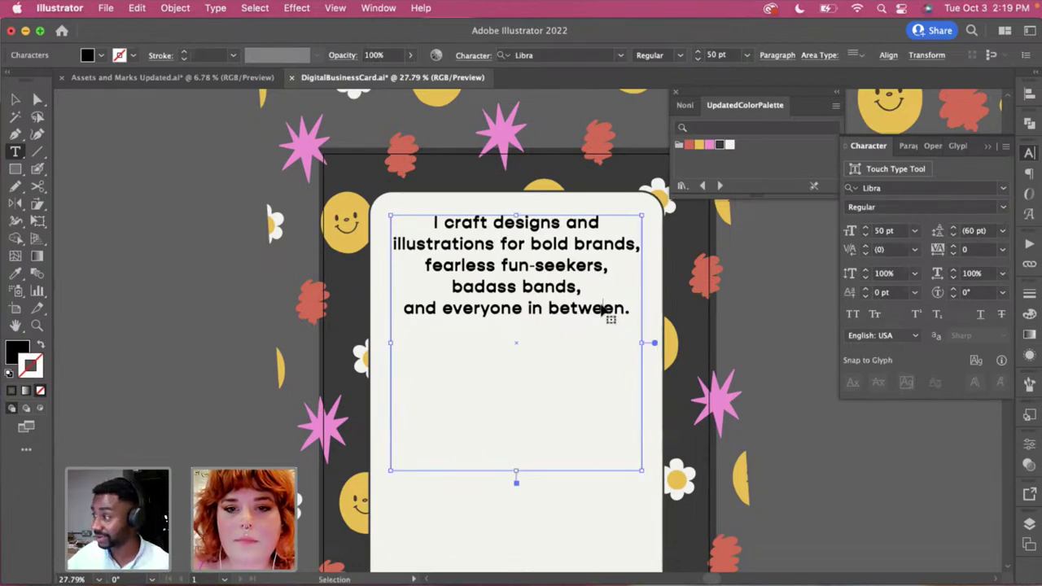
pyautogui.press('BackSpace')
pyautogui.press('super+a')
# Enlarge all the bio text to 70 pt with 90 pt leading
pyautogui.press('super+shift+period')
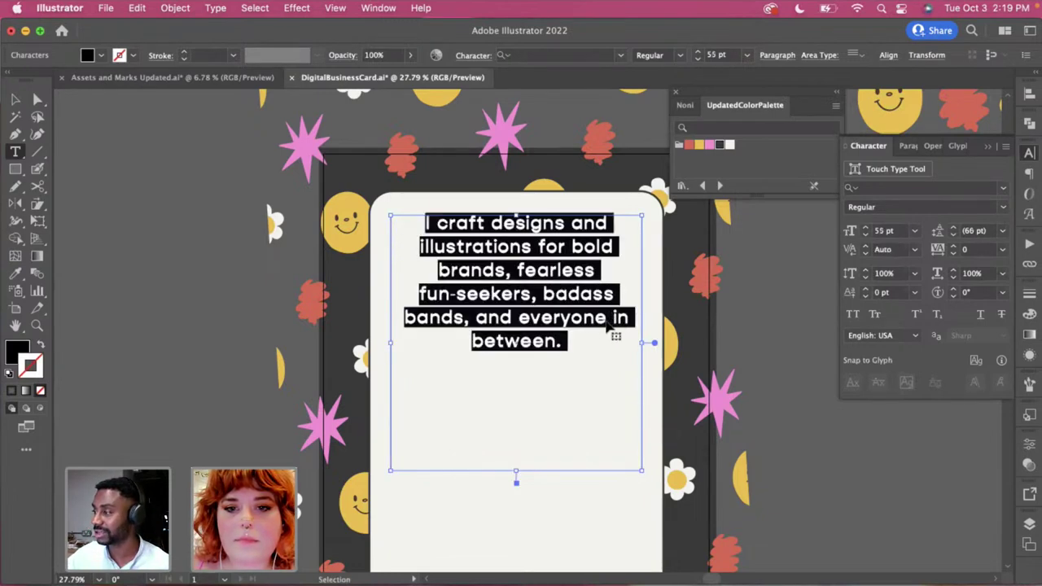
pyautogui.press('super+shift+period')
pyautogui.press('super+shift+period')
pyautogui.press('super+shift+period')
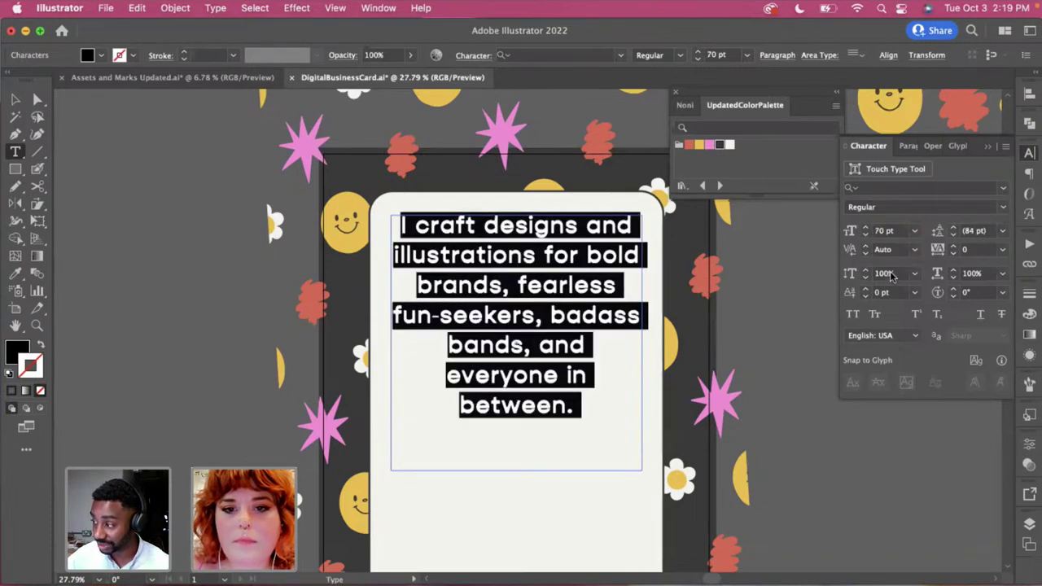
pyautogui.click(955, 229)
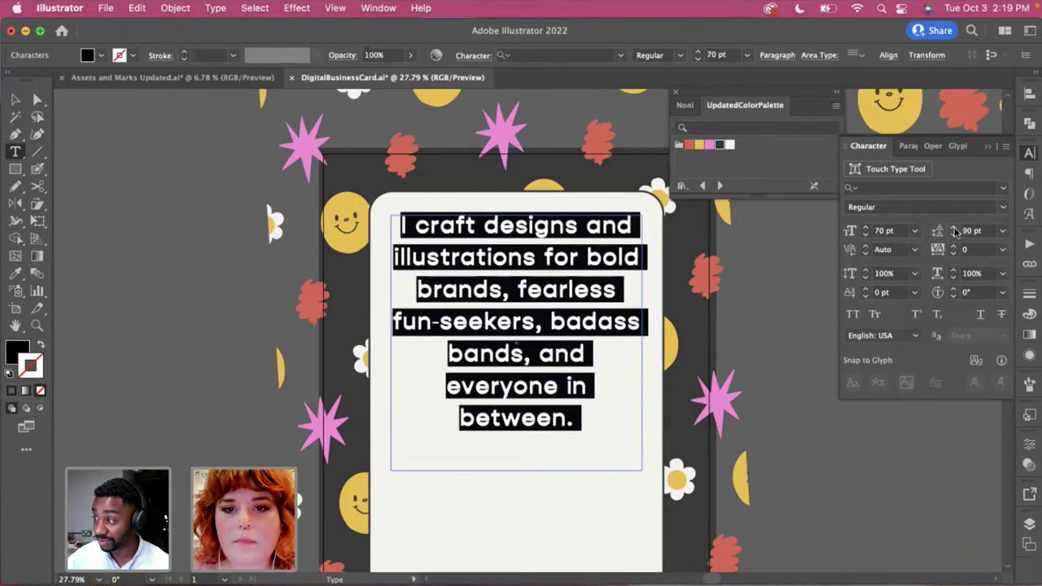
pyautogui.keyDown('super'); pyautogui.click(785, 349); pyautogui.keyUp('super')
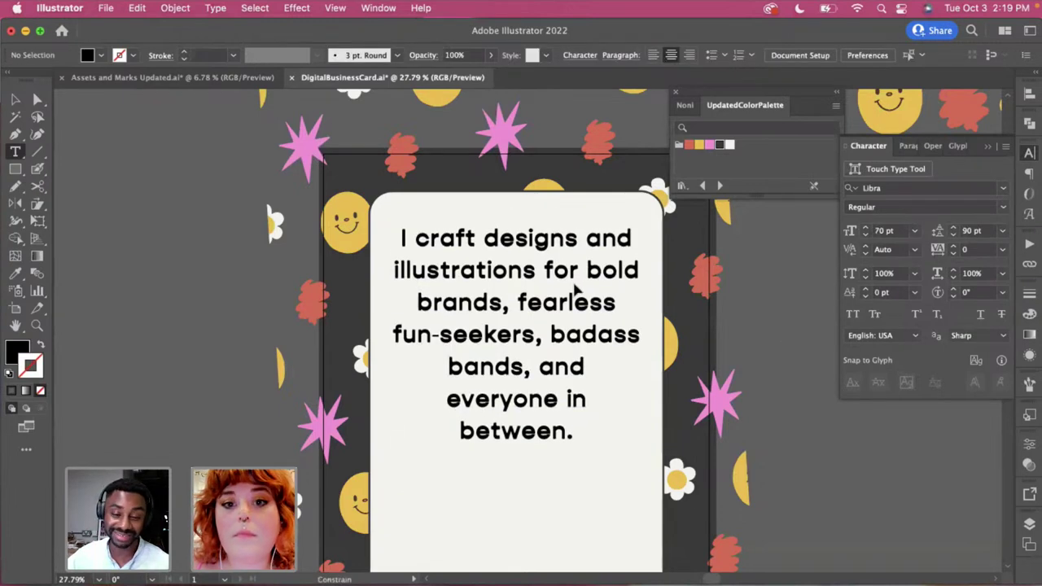
# Narrow the bio text frame so the paragraph rewraps
pyautogui.press('v')
pyautogui.click(572, 228)
pyautogui.moveTo(643, 358); pyautogui.dragTo(639, 358)
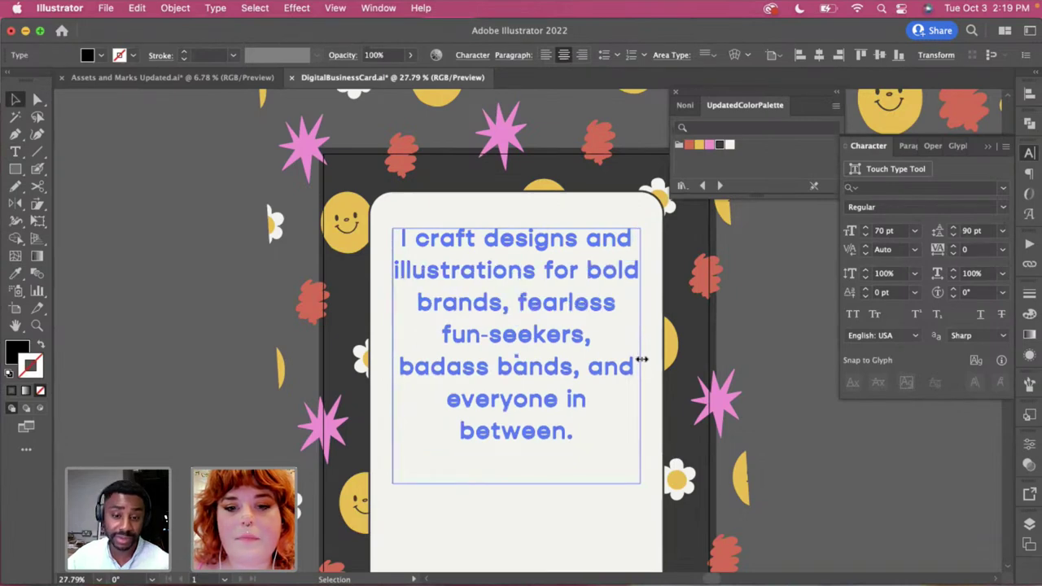
# Reduce the bio leading to 80 pt and reselect the frame
pyautogui.click(642, 359)
pyautogui.click(953, 236)
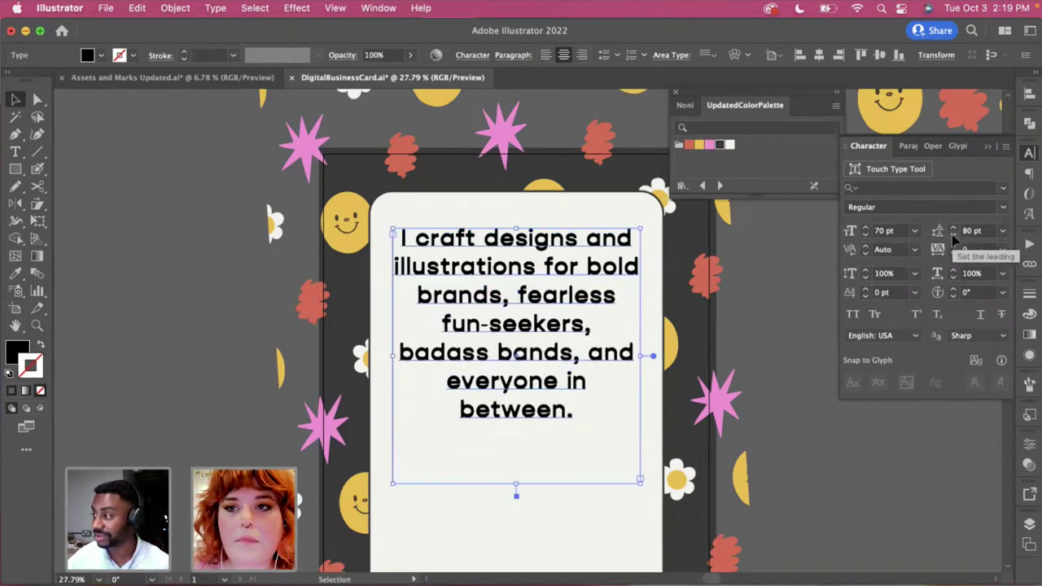
pyautogui.click(820, 300)
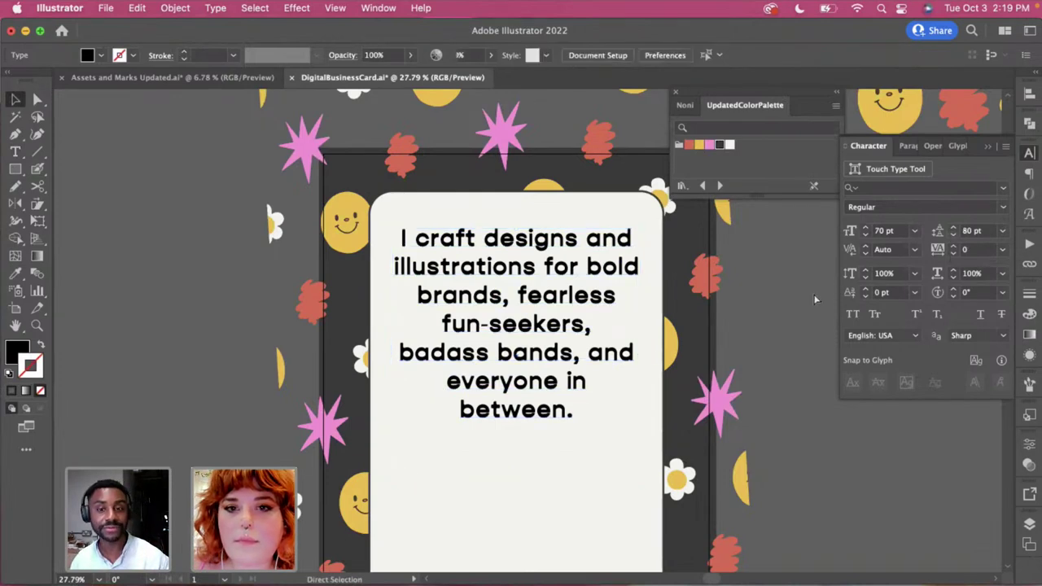
pyautogui.click(556, 255)
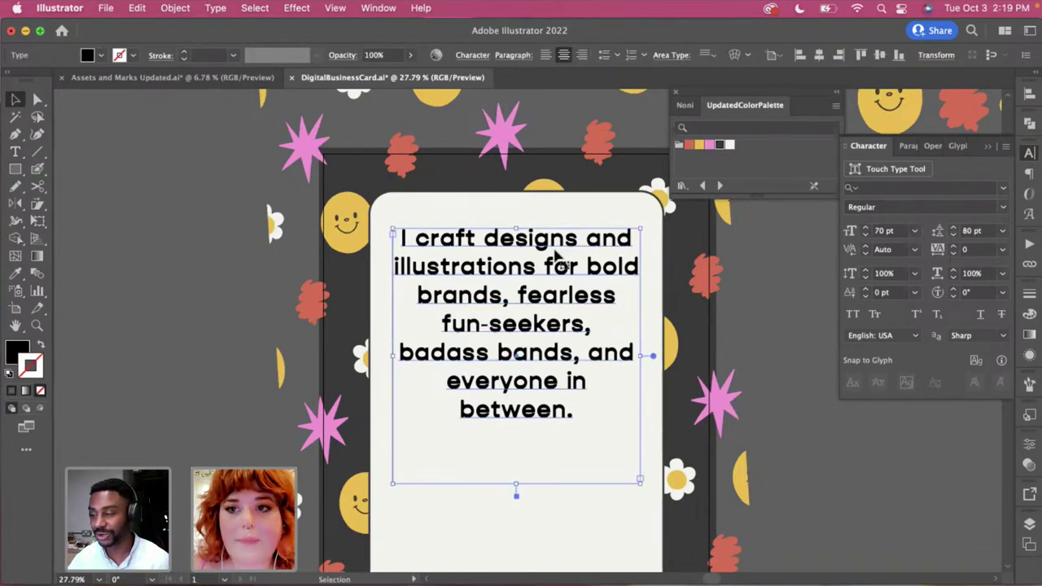
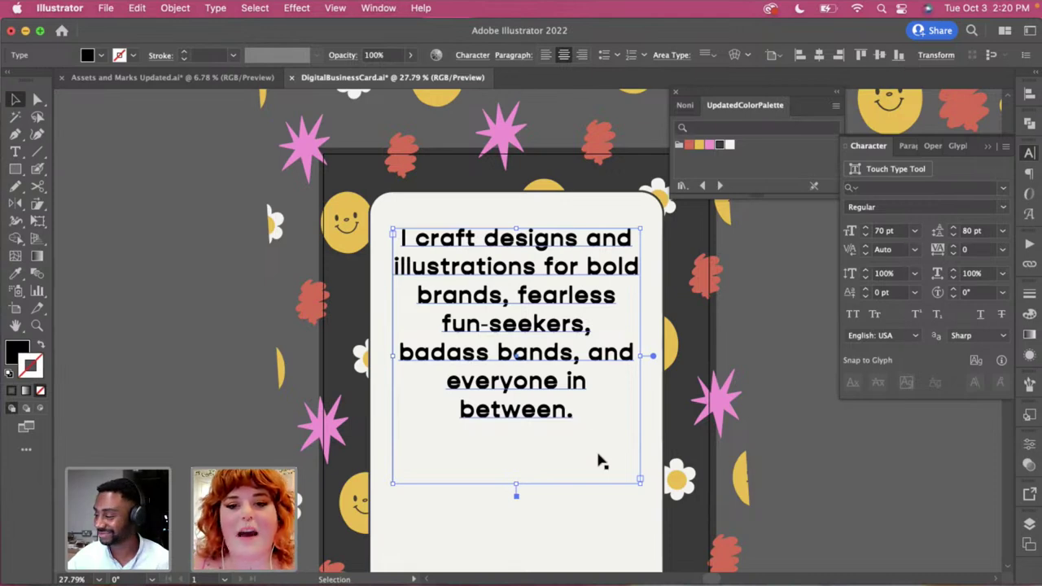
# Reduce the bio text's font size step by step down to 50 pt
pyautogui.click(863, 438)
pyautogui.scroll(-3, 819, 440)
pyautogui.hscroll(1, 819, 439)
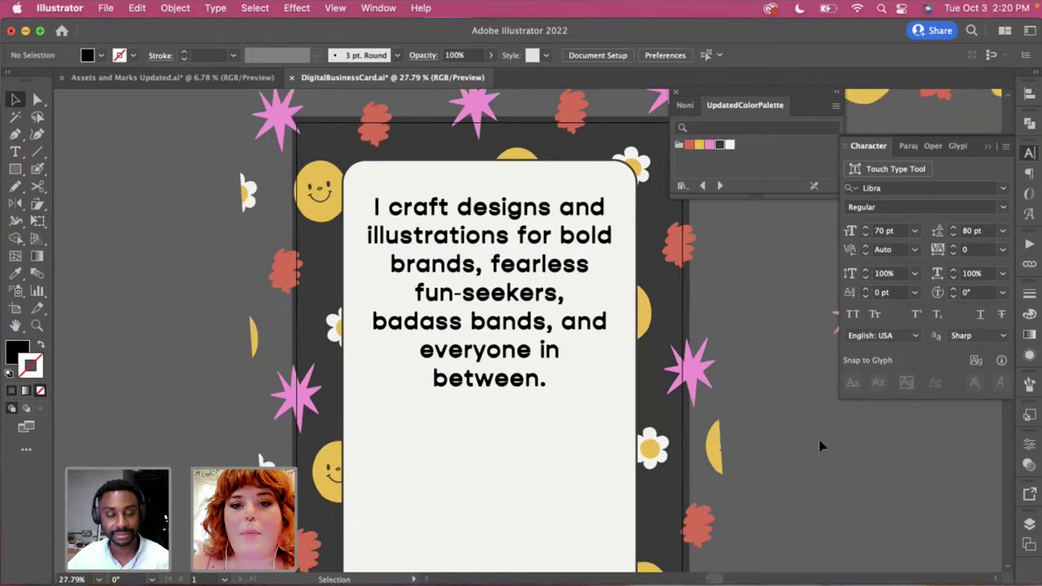
pyautogui.scroll(-3, 819, 440)
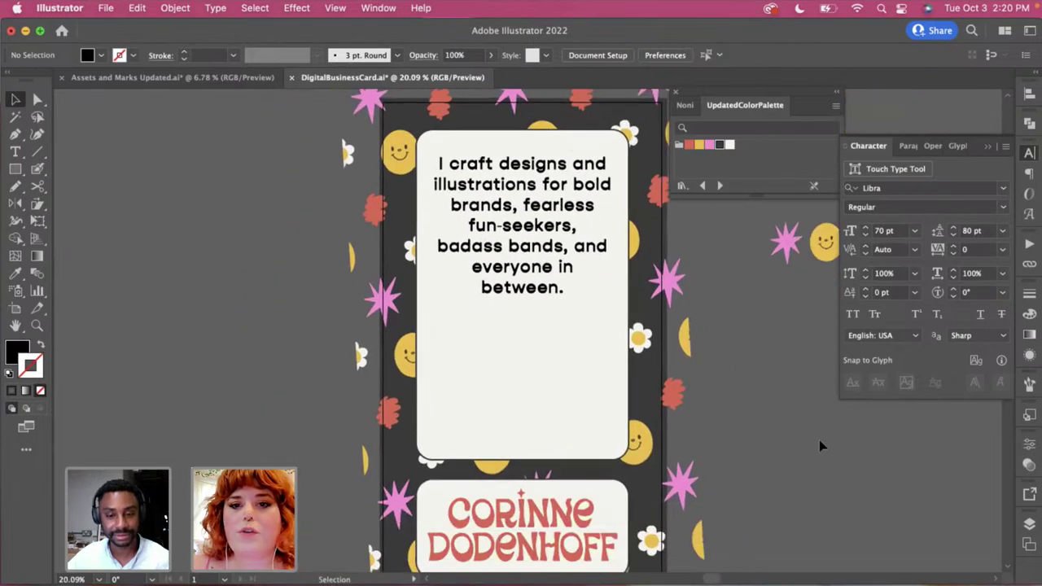
pyautogui.scroll(-2, 819, 440)
pyautogui.hscroll(1, 819, 440)
pyautogui.click(531, 208)
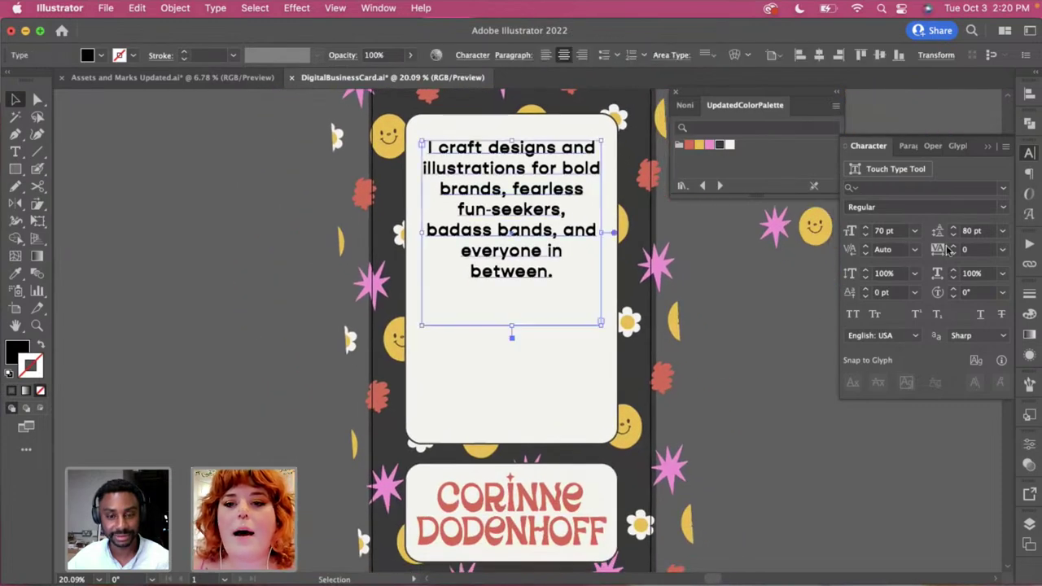
pyautogui.click(865, 235)
pyautogui.click(865, 235)
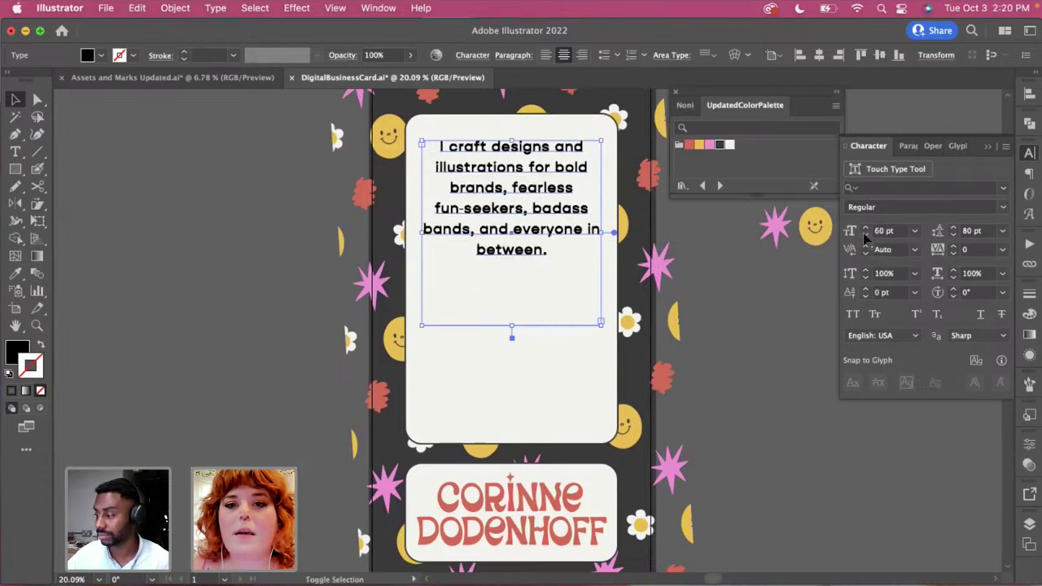
pyautogui.click(866, 235)
pyautogui.click(865, 236)
pyautogui.click(866, 235)
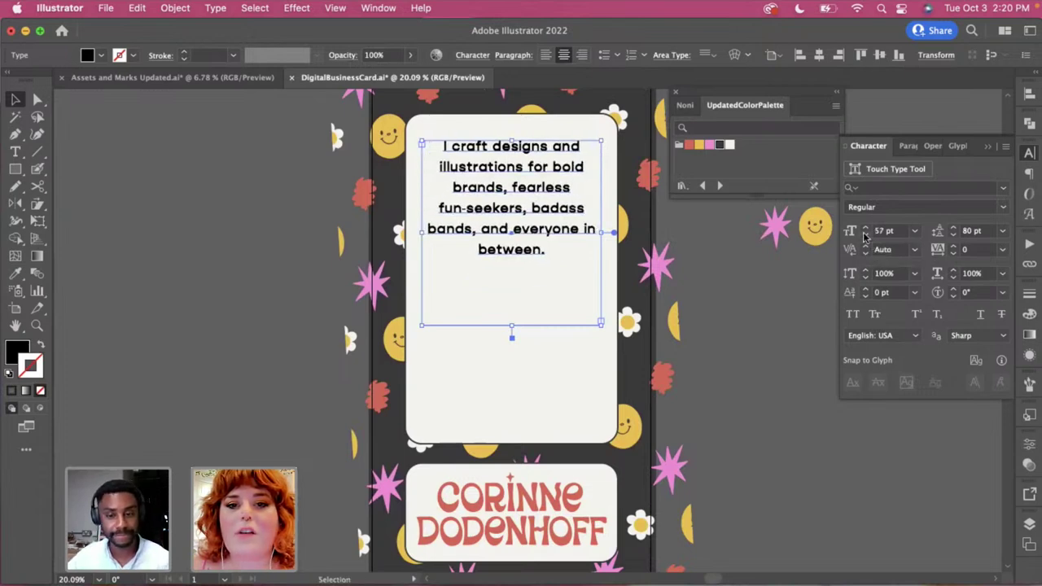
pyautogui.click(865, 235)
pyautogui.click(865, 235)
pyautogui.click(866, 236)
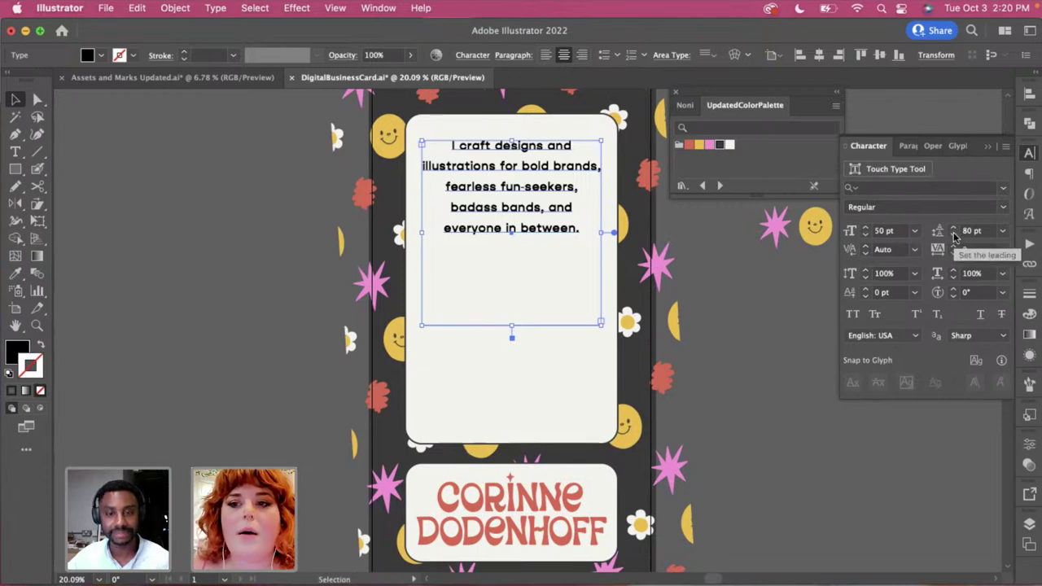
# Tighten the bio leading to 70 pt and preview the result
pyautogui.click(955, 236)
pyautogui.click(955, 236)
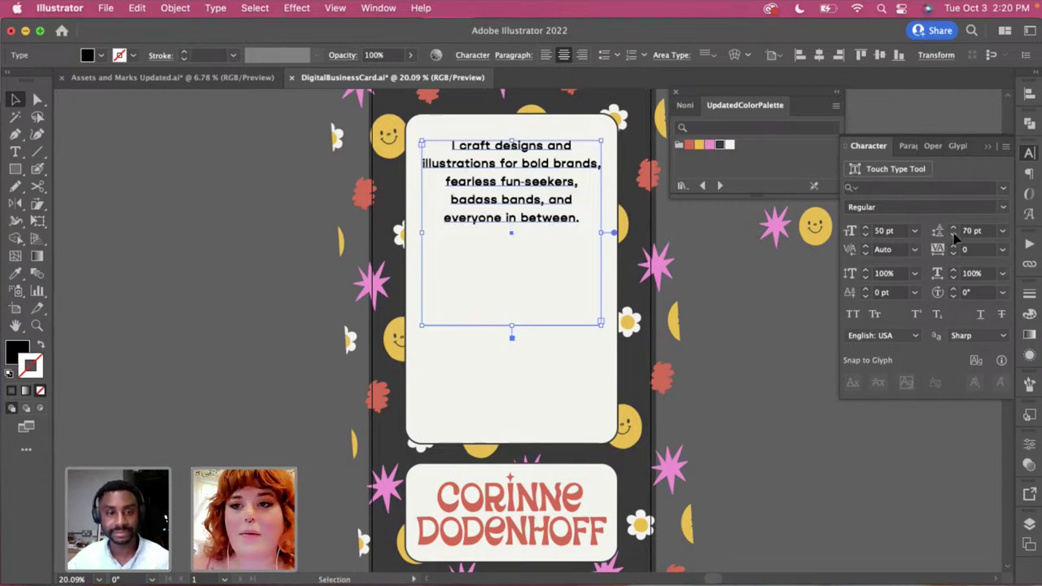
pyautogui.click(702, 286)
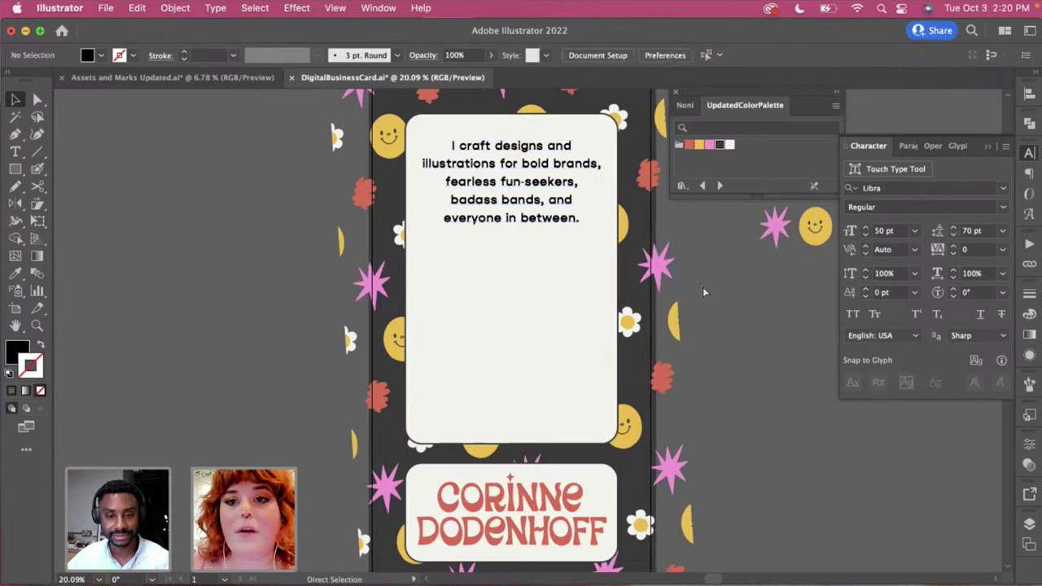
pyautogui.click(536, 201)
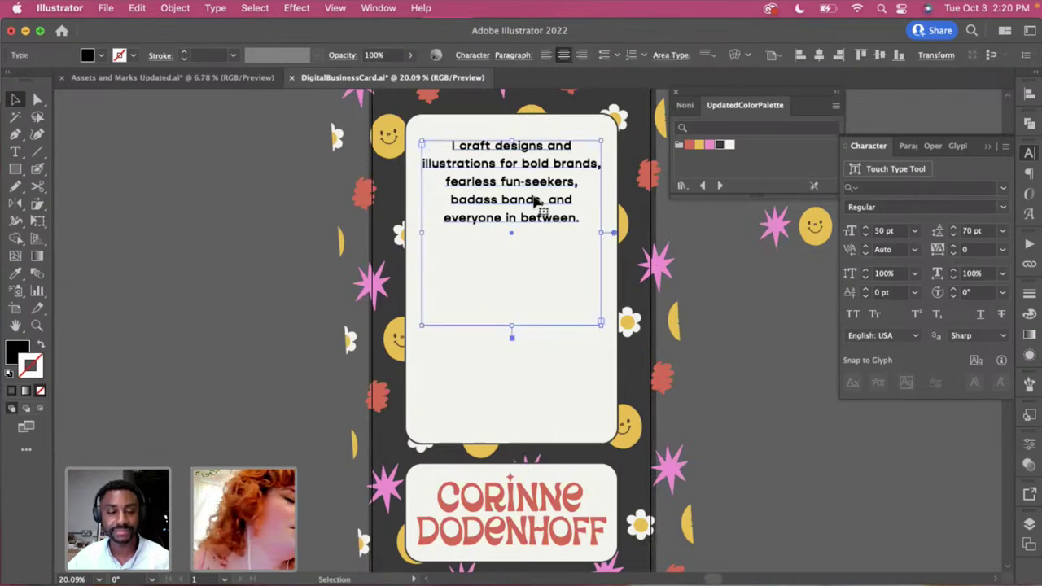
# Try the bio in All Caps, then revert to mixed case at 50 pt
pyautogui.click(853, 317)
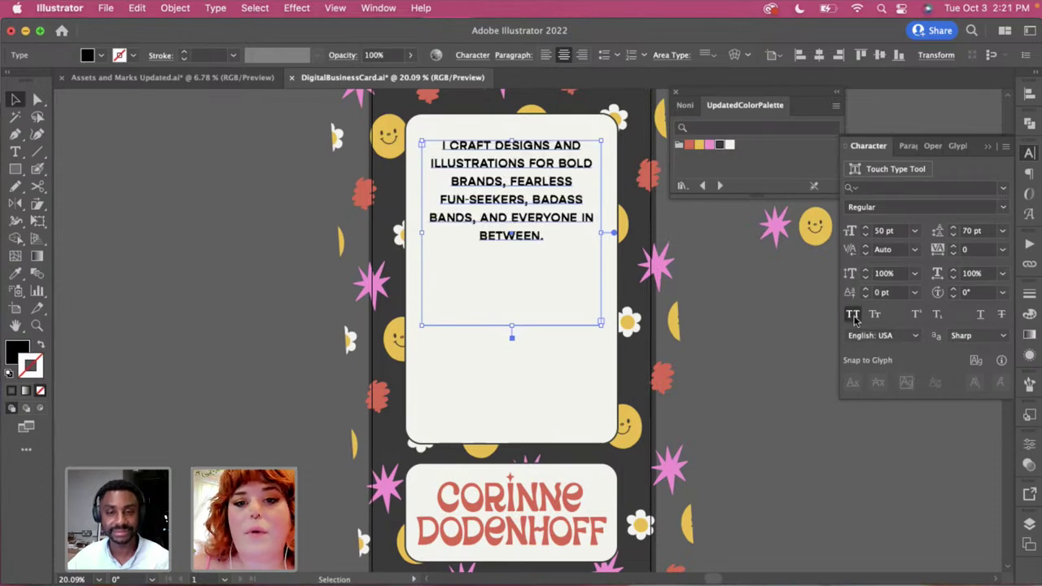
pyautogui.click(866, 235)
pyautogui.click(866, 227)
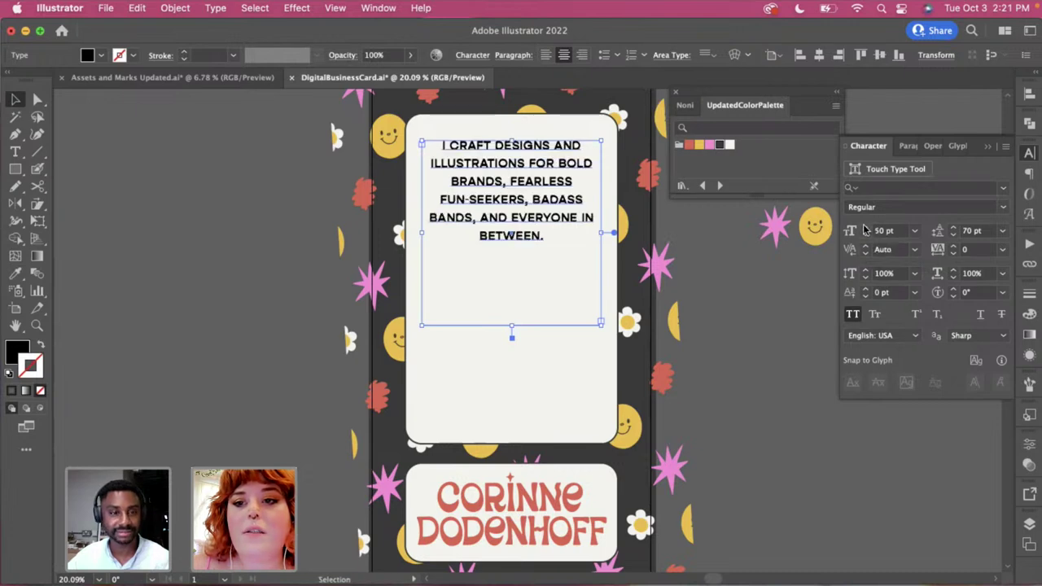
pyautogui.click(851, 316)
pyautogui.click(746, 292)
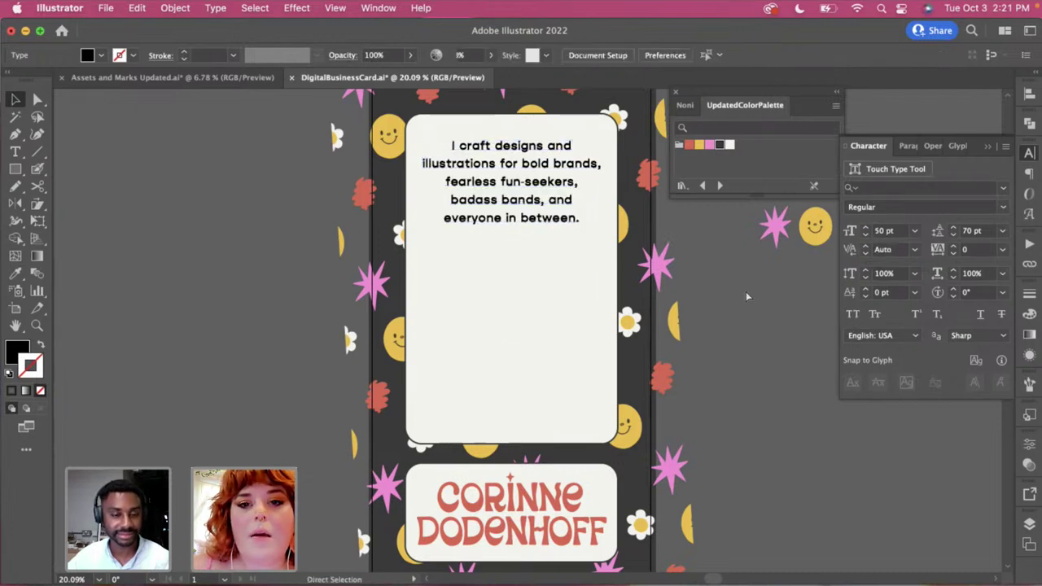
# Select the word 'bold' inside the bio text
pyautogui.doubleClick(533, 177)
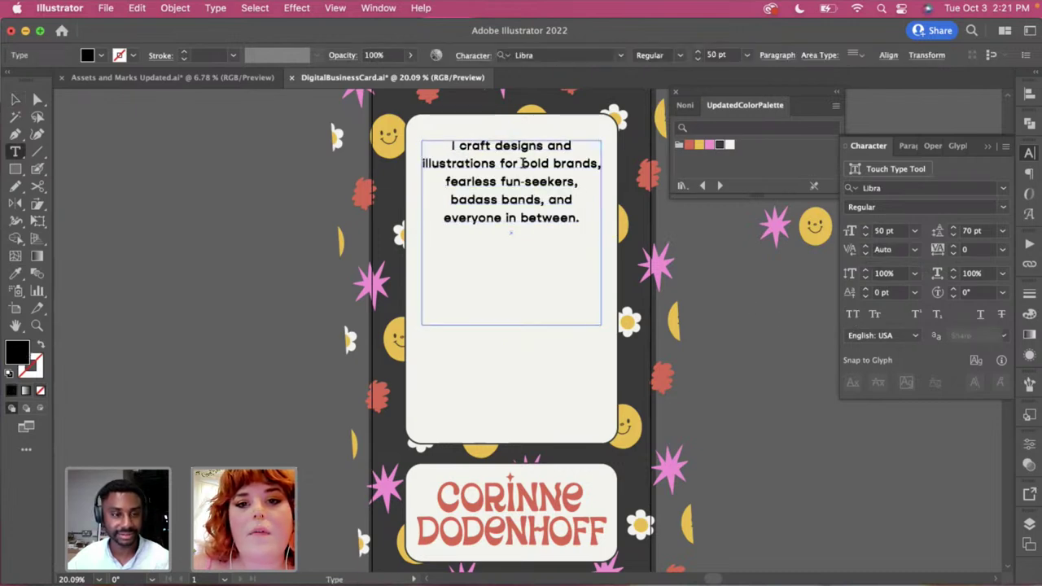
pyautogui.scroll(2, 522, 163)
pyautogui.scroll(1, 524, 163)
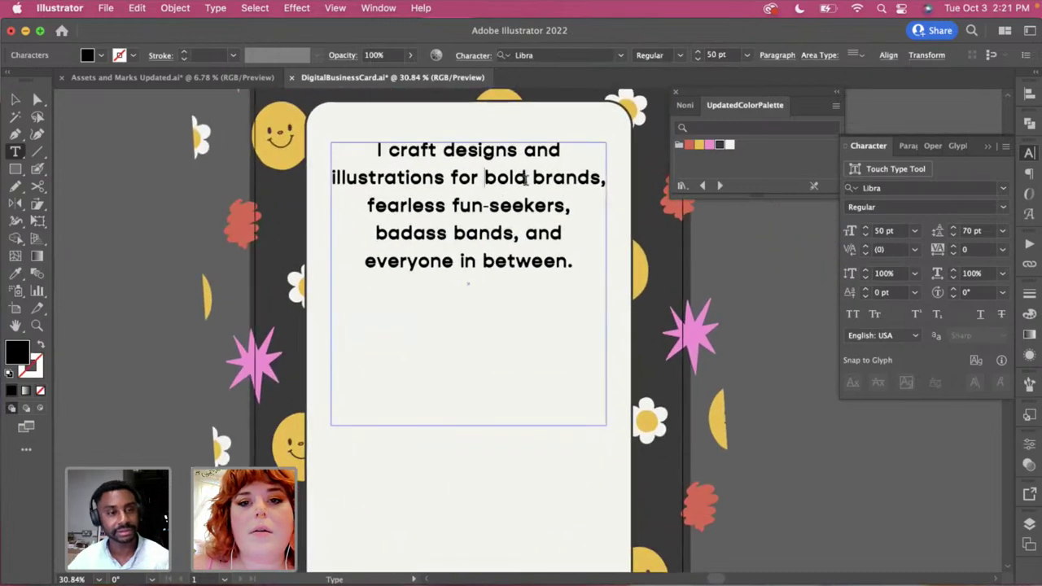
pyautogui.moveTo(528, 179); pyautogui.dragTo(483, 180)
pyautogui.scroll(2, 542, 256)
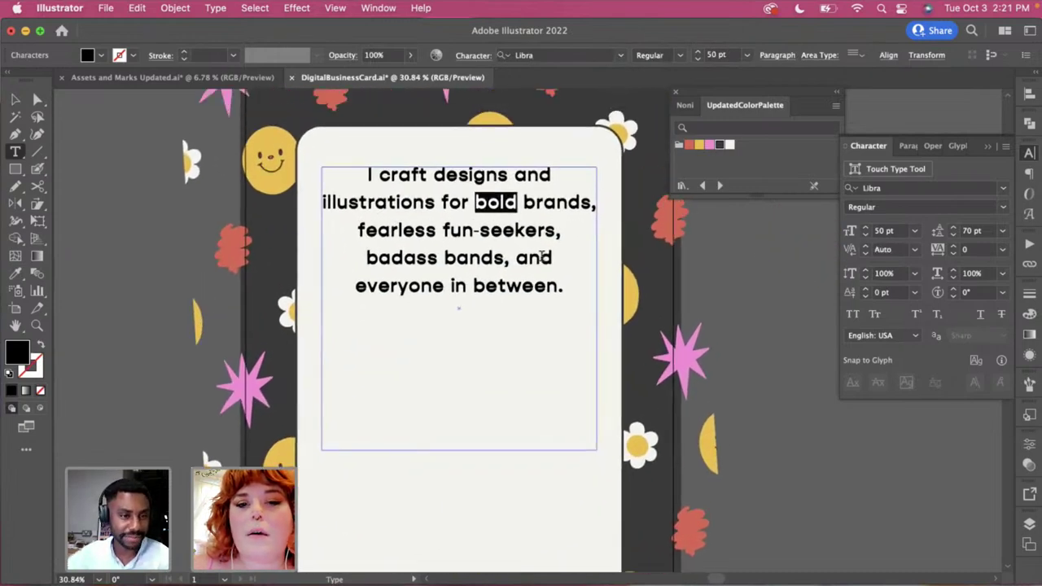
pyautogui.keyDown('super'); pyautogui.click(760, 396); pyautogui.keyUp('super')
# Try All Caps on the whole bio frame, then return it to normal case
pyautogui.keyDown('super'); pyautogui.click(489, 226); pyautogui.keyUp('super')
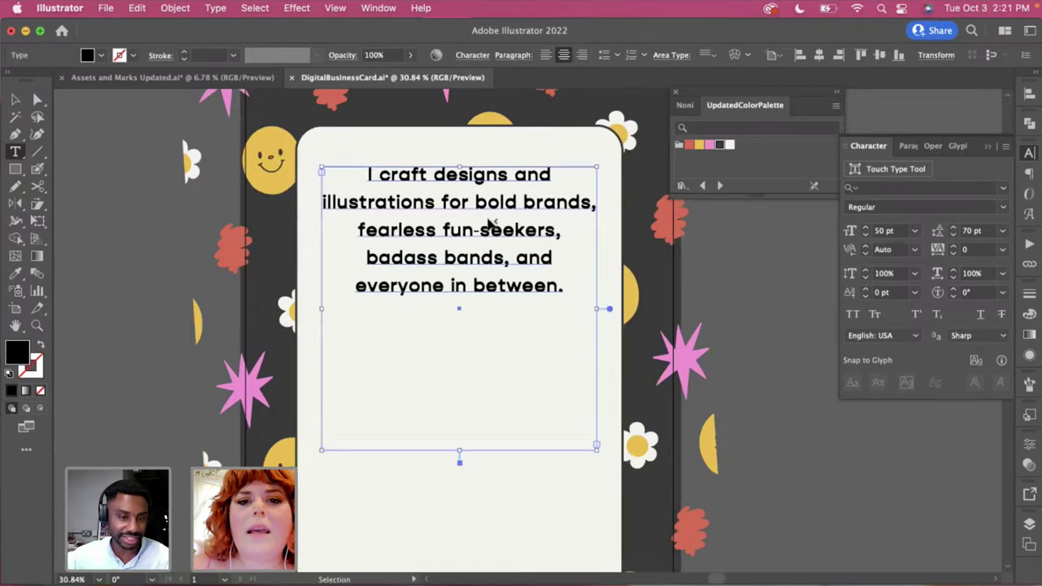
pyautogui.click(852, 315)
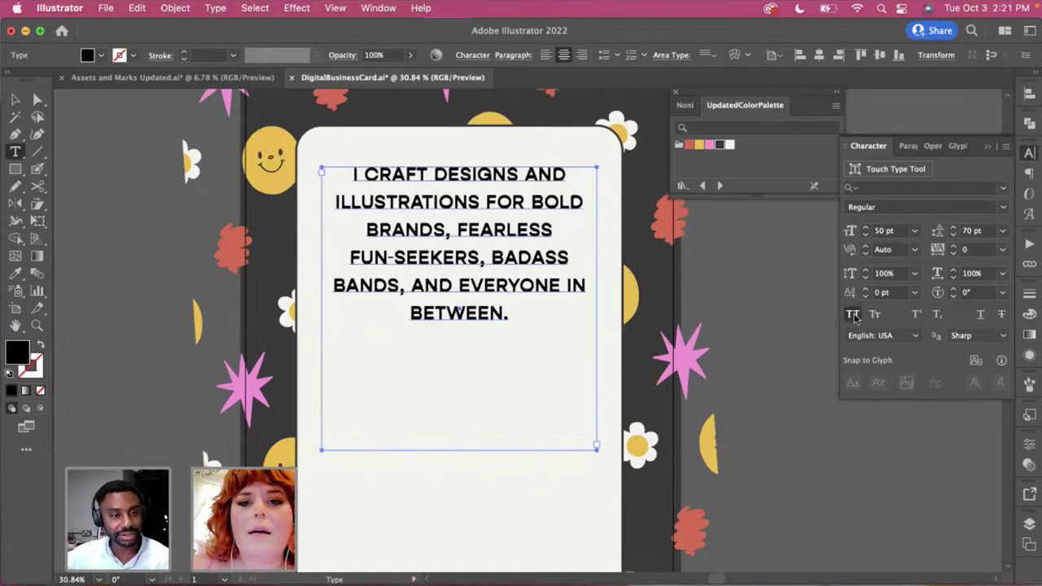
pyautogui.click(852, 315)
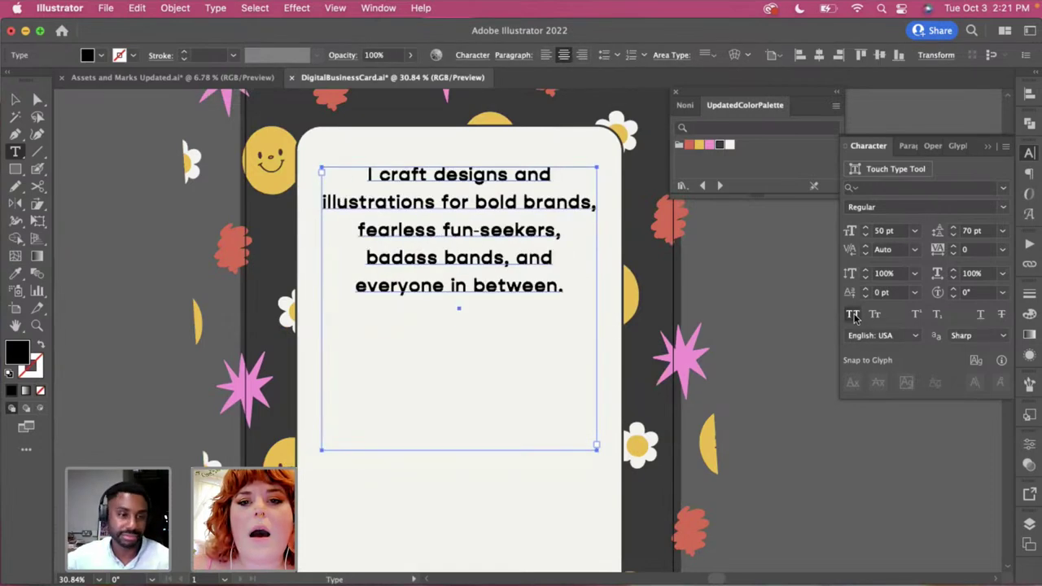
# Reselect 'bold' and bring up the portfolio website in Chrome
pyautogui.click(442, 204)
pyautogui.moveTo(476, 202); pyautogui.dragTo(518, 203)
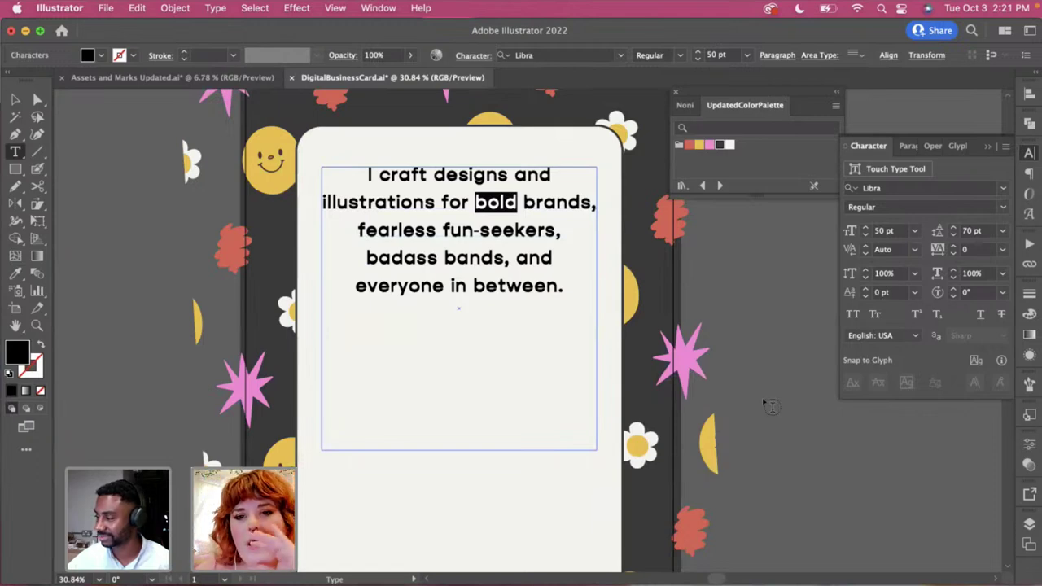
pyautogui.click(147, 581)
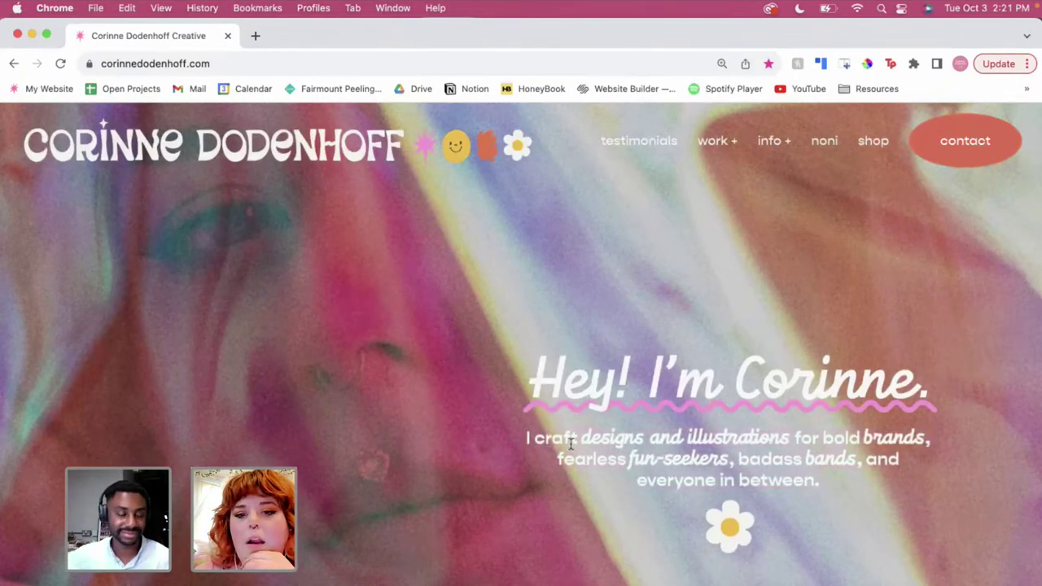
# Highlight 'designs and illustrations' and 'brands' on the website, then return to Illustrator
pyautogui.moveTo(581, 440); pyautogui.dragTo(788, 436)
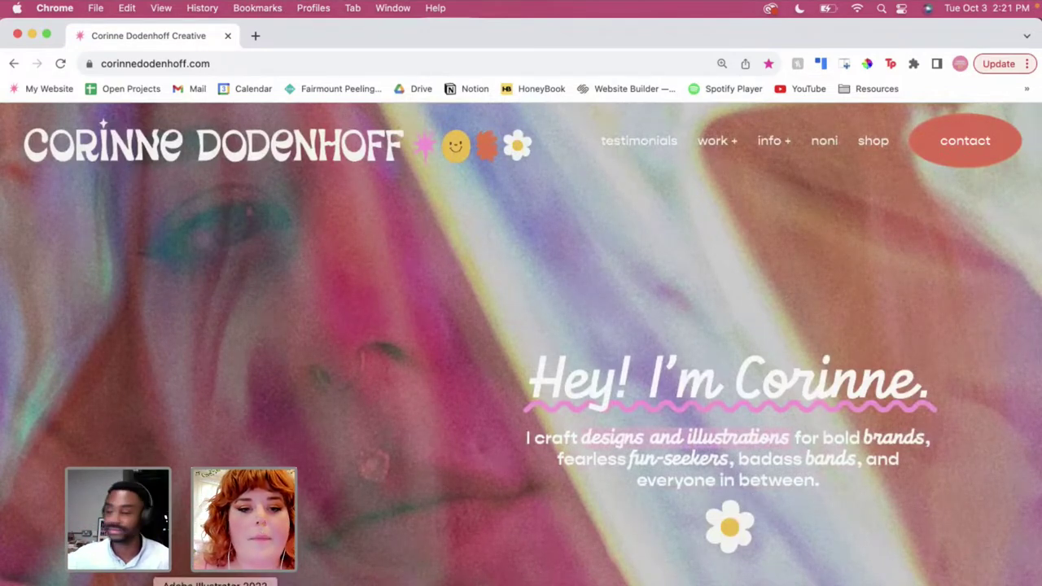
pyautogui.doubleClick(865, 440)
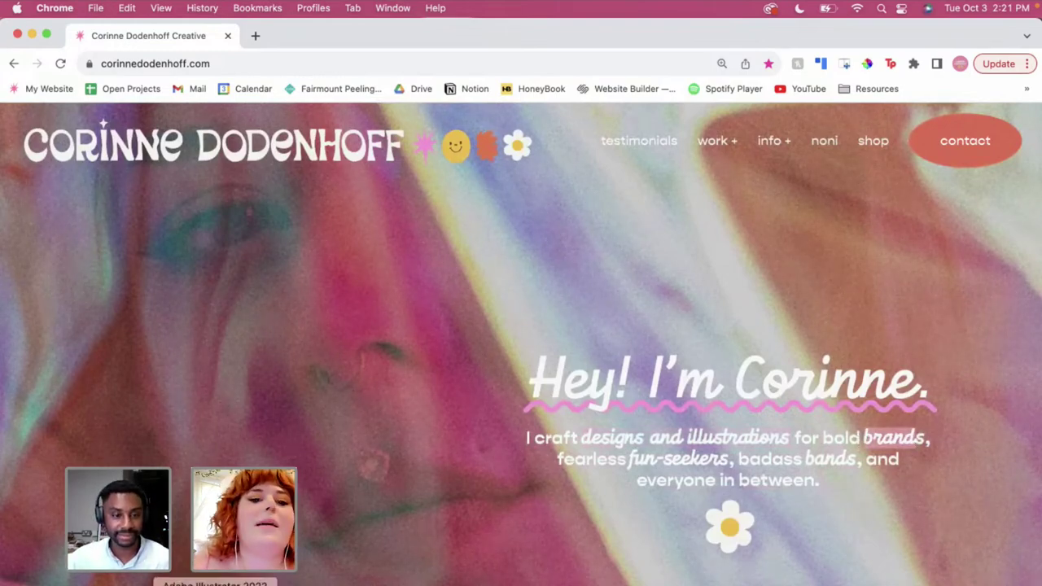
pyautogui.press('super+Tab')
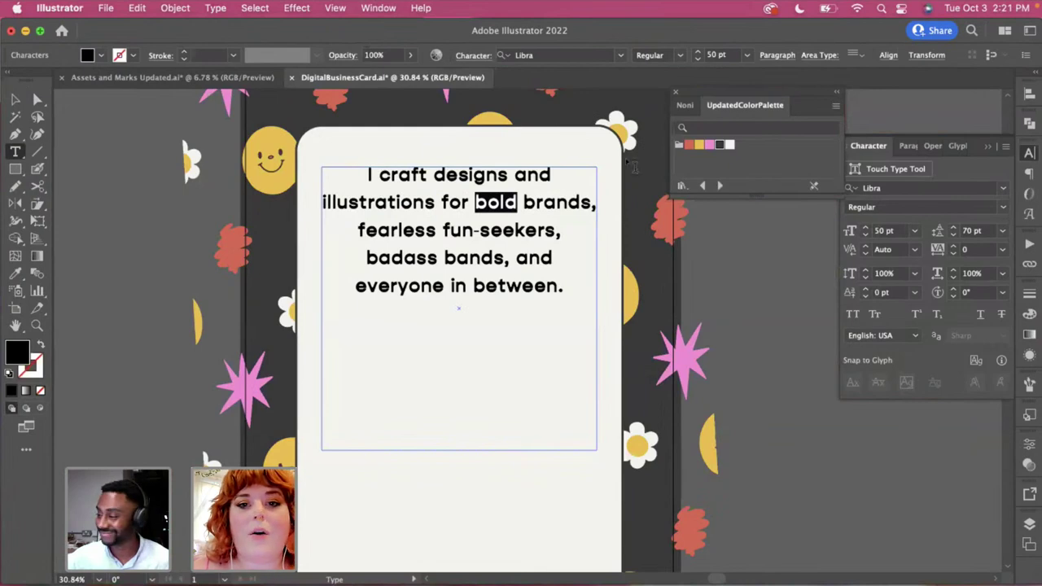
# Open the font list for 'bold' and filter it to Script fonts only
pyautogui.click(1002, 194)
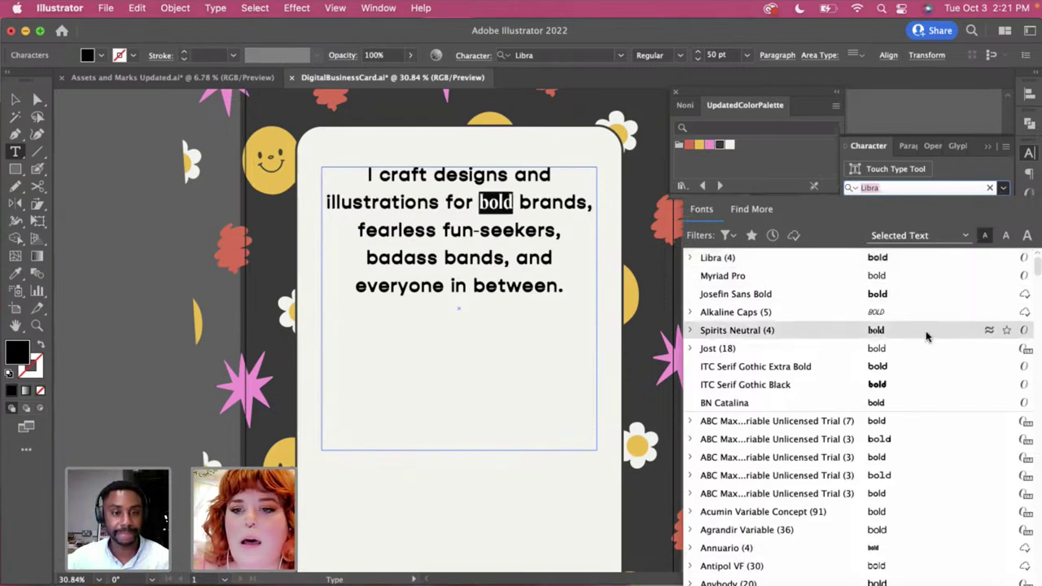
pyautogui.scroll(-5, 927, 336)
pyautogui.scroll(-8, 927, 336)
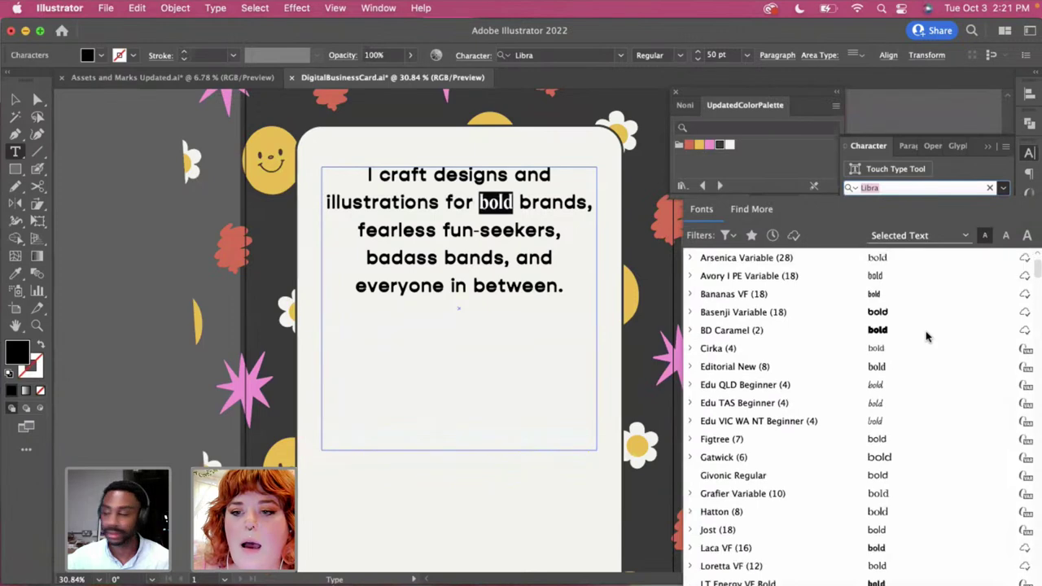
pyautogui.scroll(-5, 848, 410)
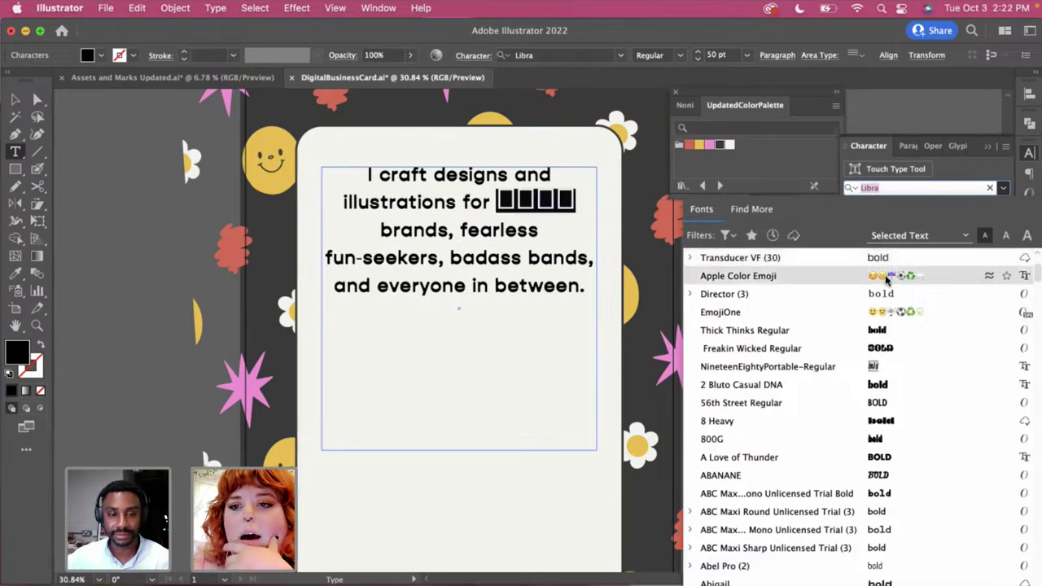
pyautogui.click(729, 235)
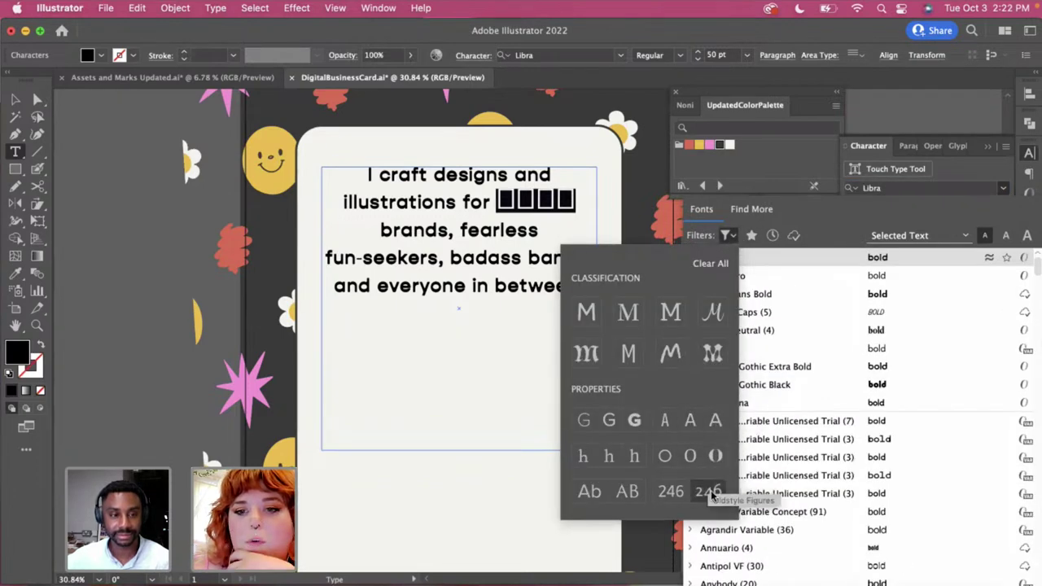
pyautogui.click(713, 322)
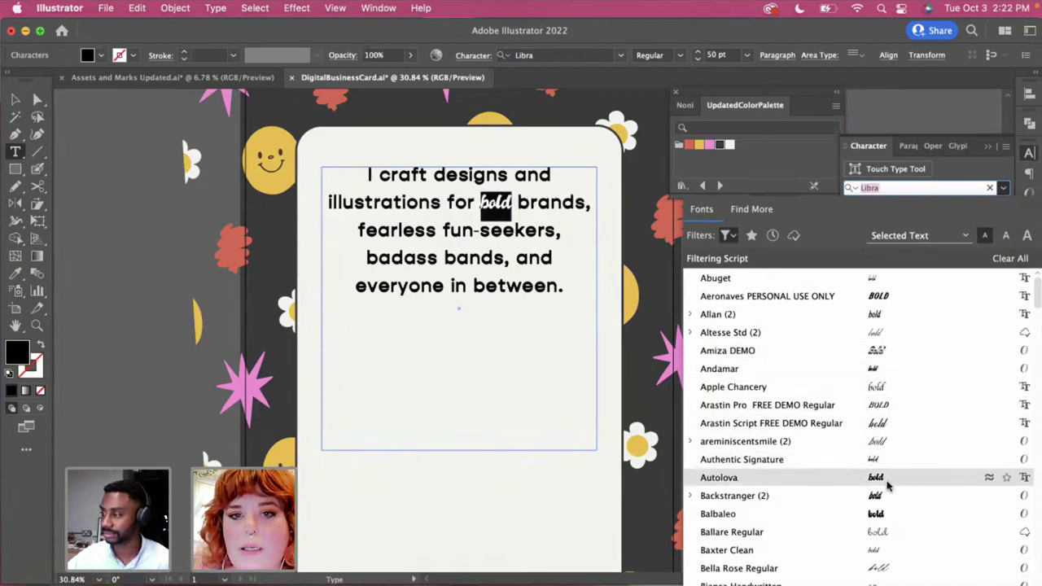
# Scroll through the script fonts, previewing each live on 'bold'
pyautogui.scroll(-1, 887, 486)
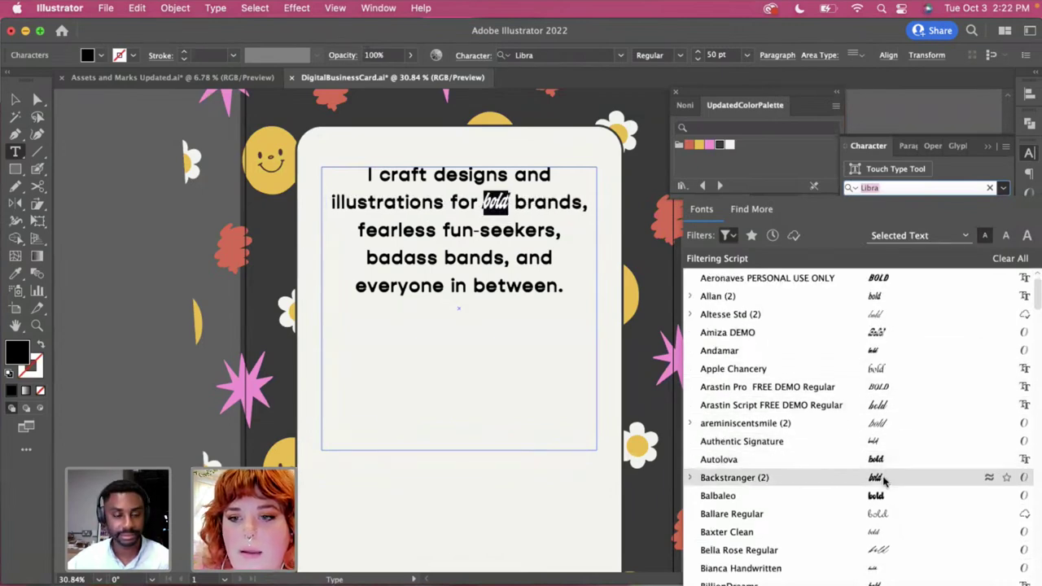
pyautogui.scroll(-2, 882, 494)
pyautogui.scroll(-5, 882, 496)
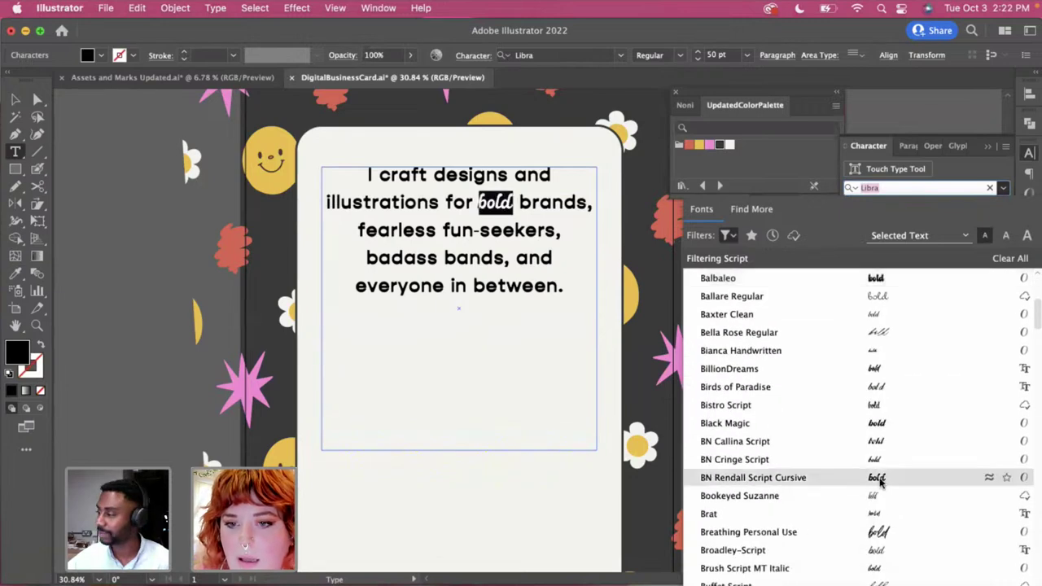
pyautogui.scroll(6, 879, 477)
pyautogui.scroll(-7, 879, 482)
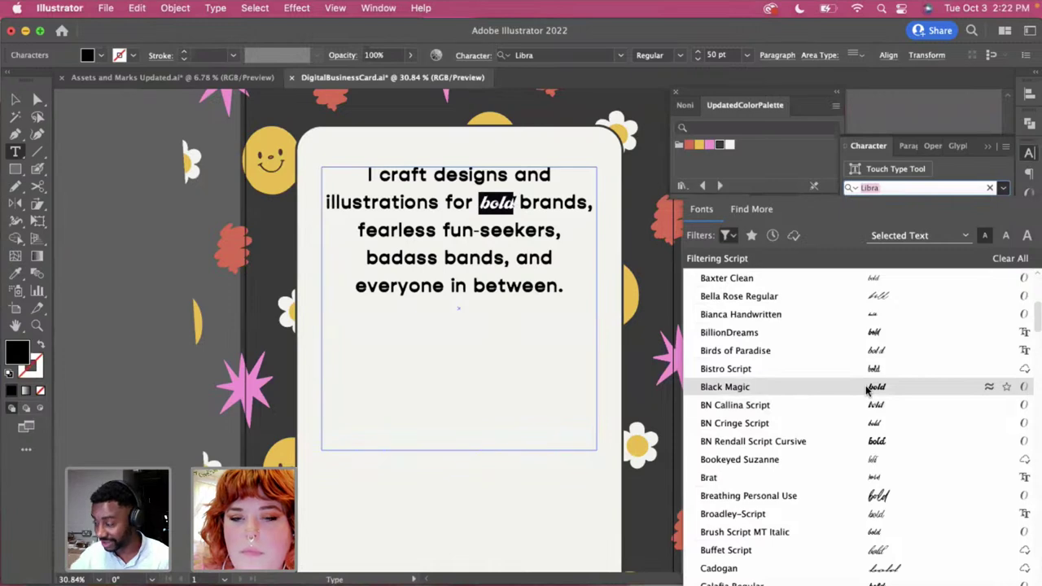
pyautogui.scroll(-5, 867, 390)
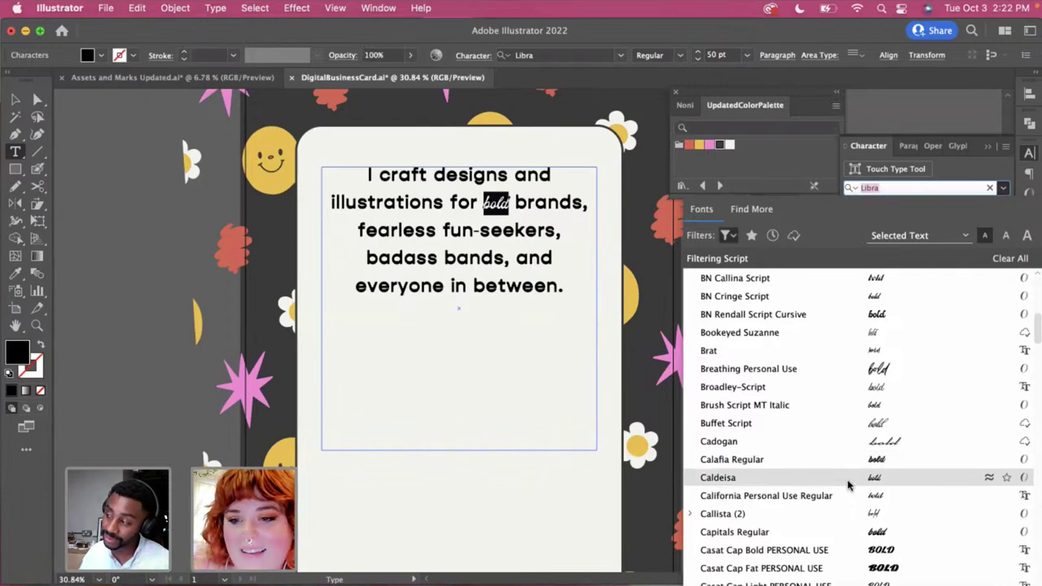
pyautogui.scroll(-1, 851, 529)
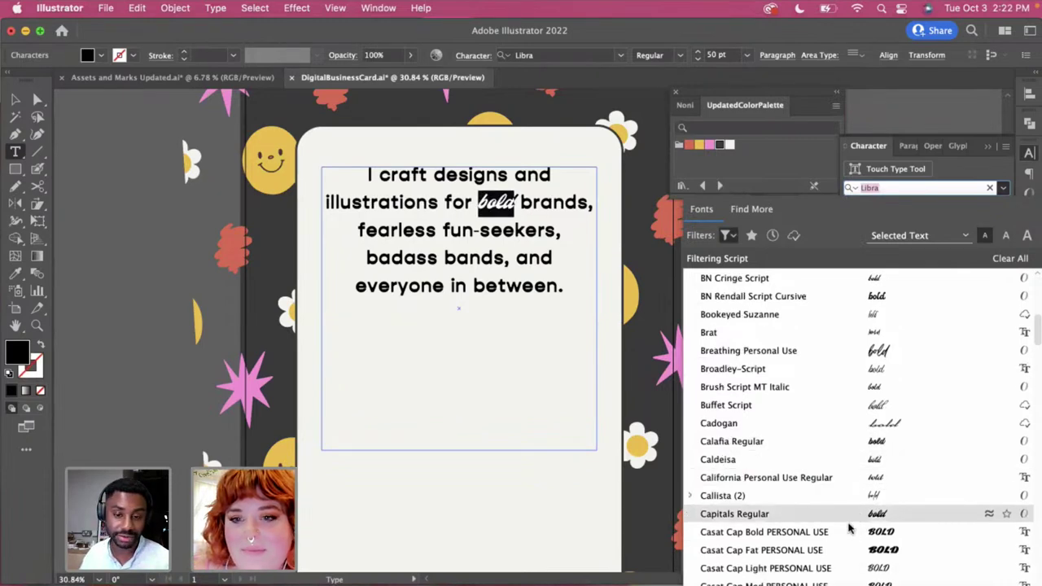
pyautogui.scroll(-8, 838, 522)
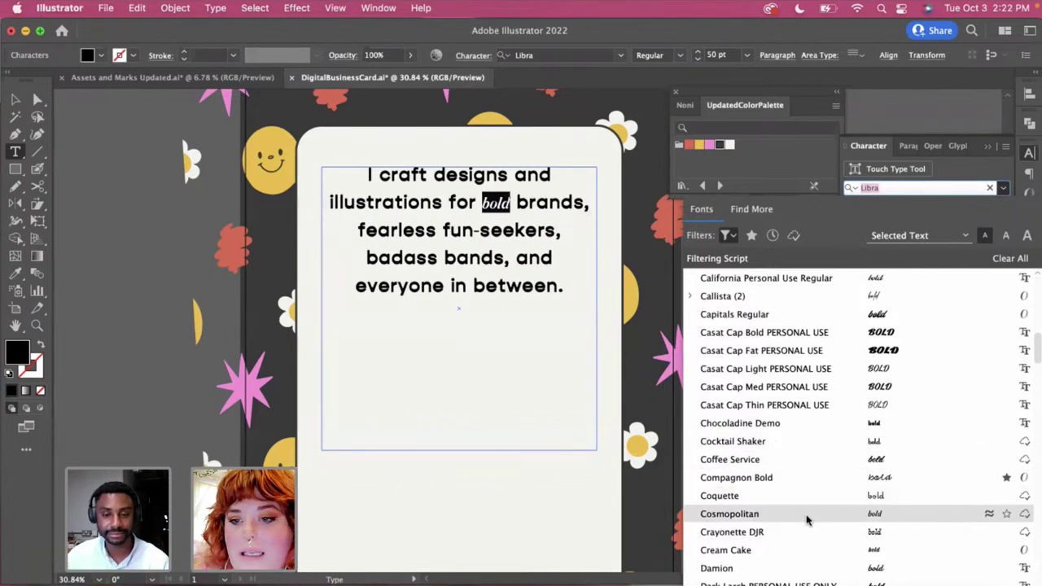
pyautogui.scroll(-3, 806, 549)
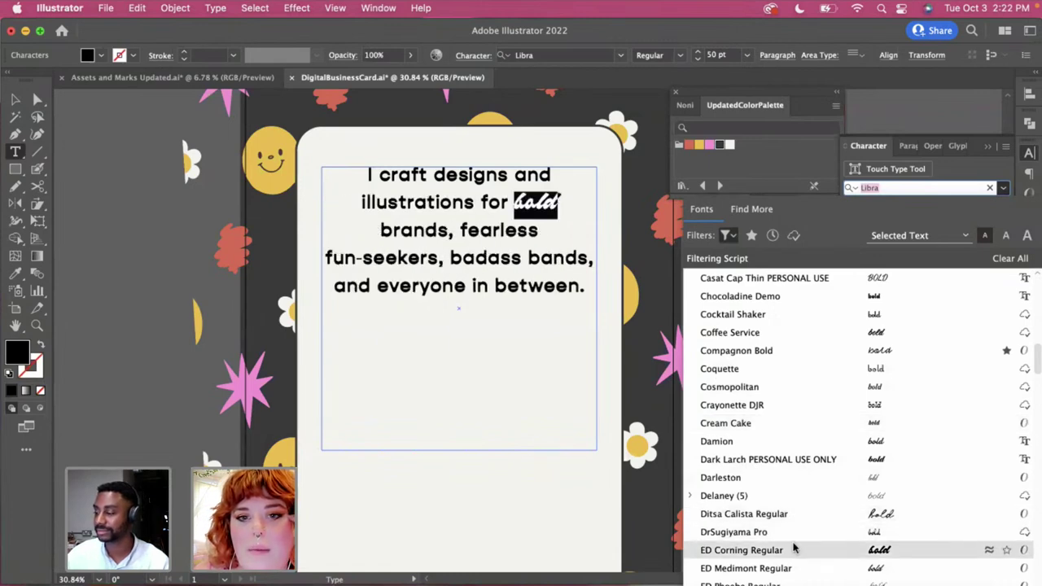
pyautogui.scroll(-2, 794, 550)
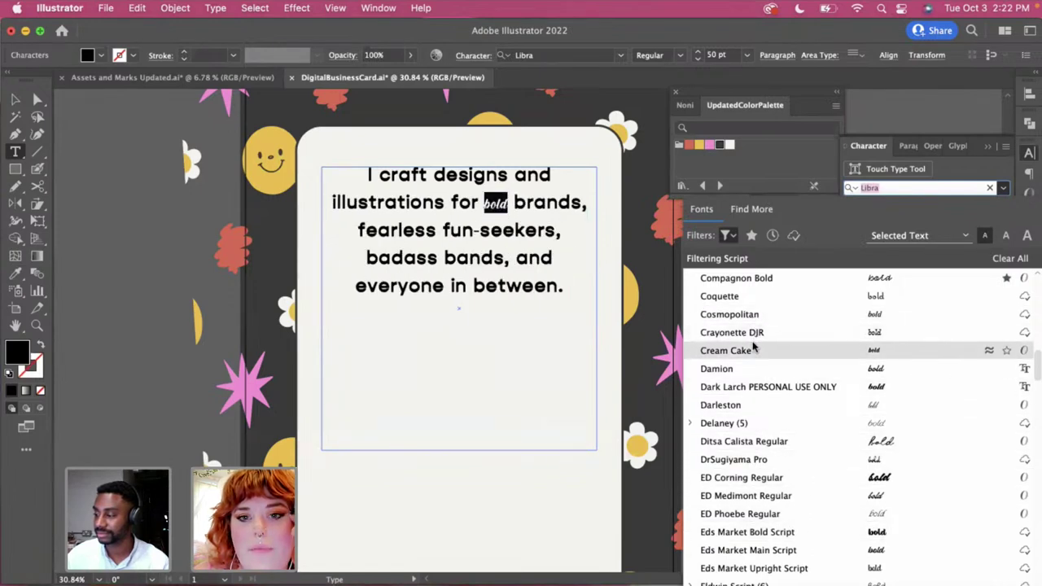
pyautogui.scroll(-3, 752, 340)
pyautogui.scroll(4, 754, 346)
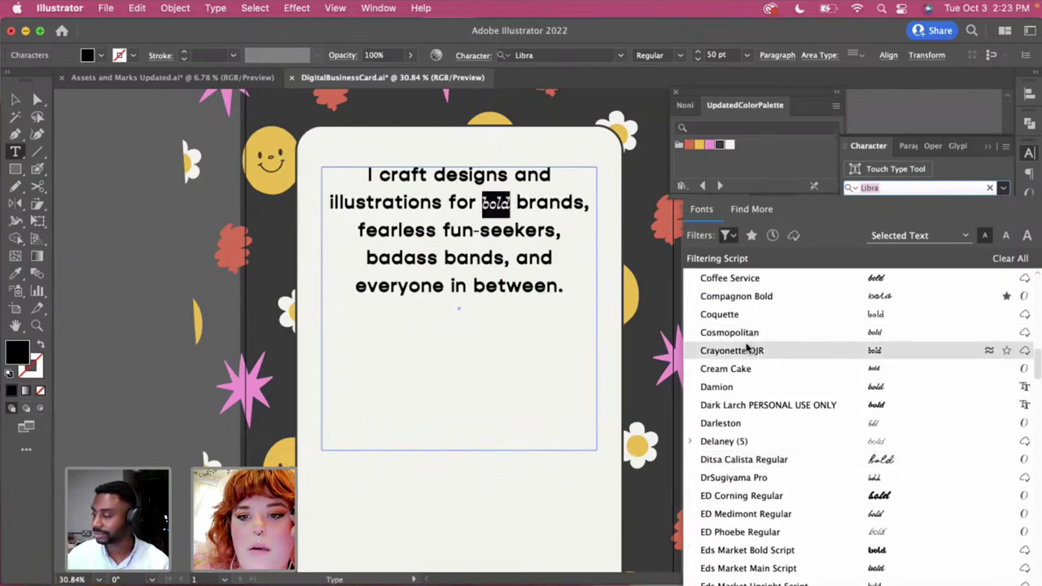
# Set 'bold' in Crayonette DJR and raise its size to 57 pt
pyautogui.click(748, 350)
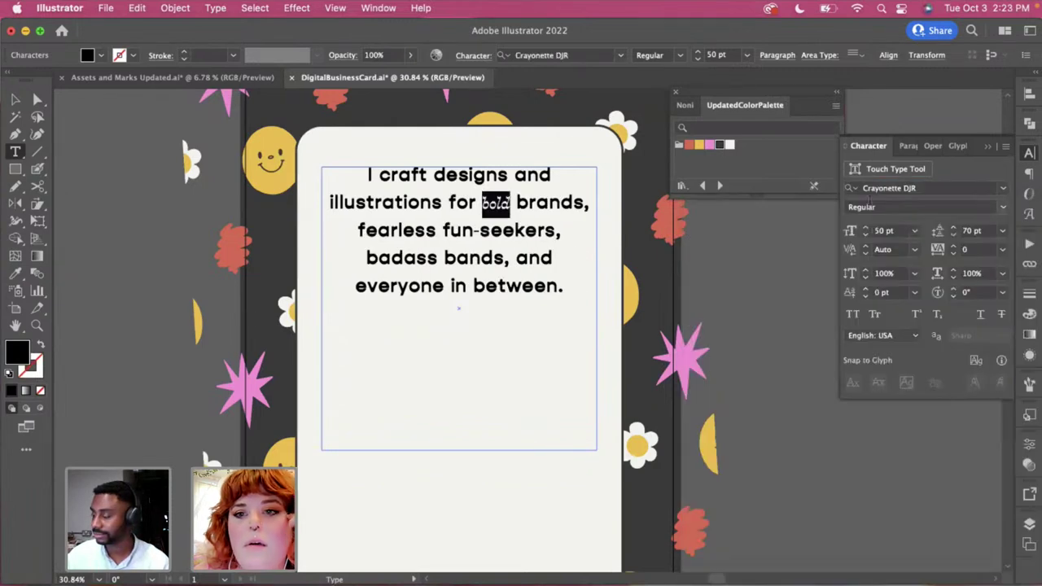
pyautogui.click(892, 231)
pyautogui.press('Up')
pyautogui.press('Up')
pyautogui.press('Up')
pyautogui.press('Up')
pyautogui.press('Up')
pyautogui.press('Up')
pyautogui.press('Up')
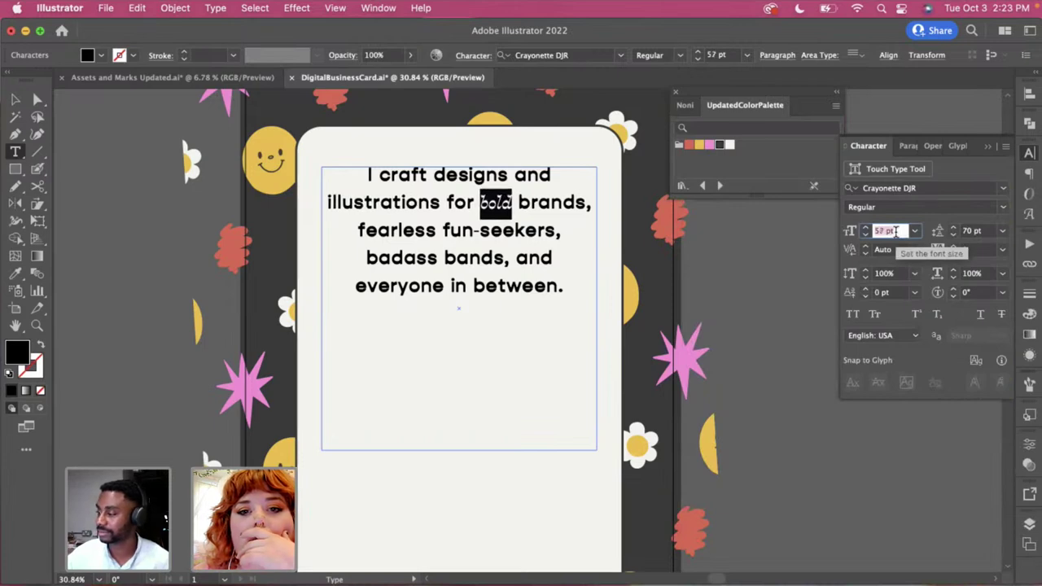
pyautogui.click(735, 304)
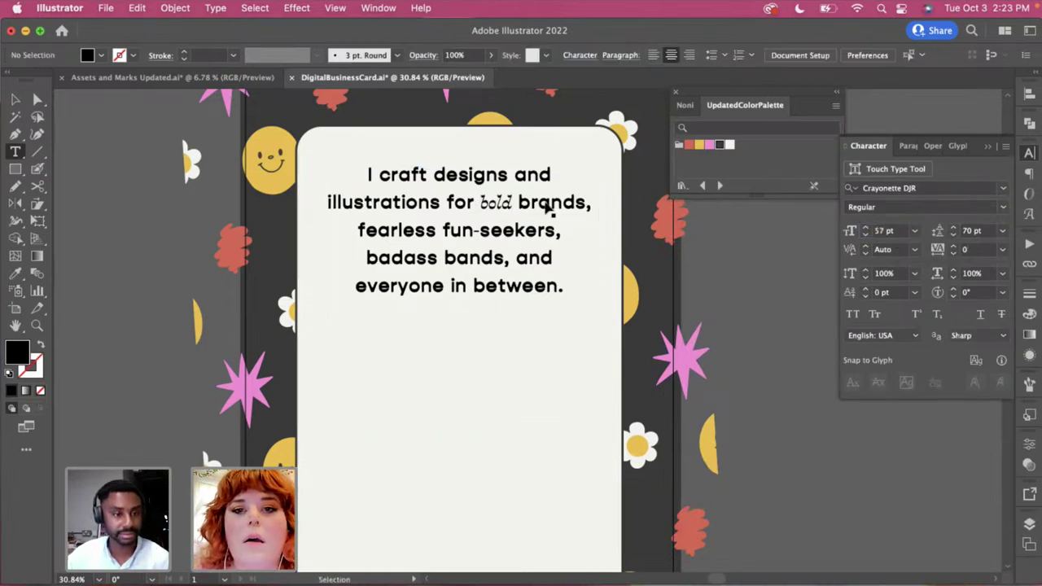
# Reselect 'bold' and switch the font filter from Heavy Weight to Light Weight
pyautogui.moveTo(515, 206); pyautogui.dragTo(479, 205)
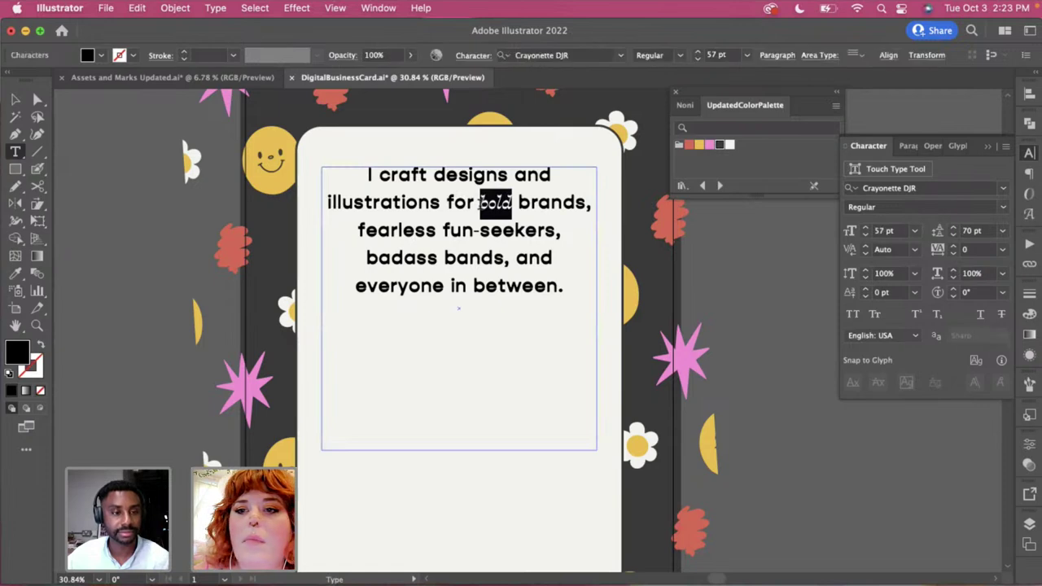
pyautogui.click(1003, 189)
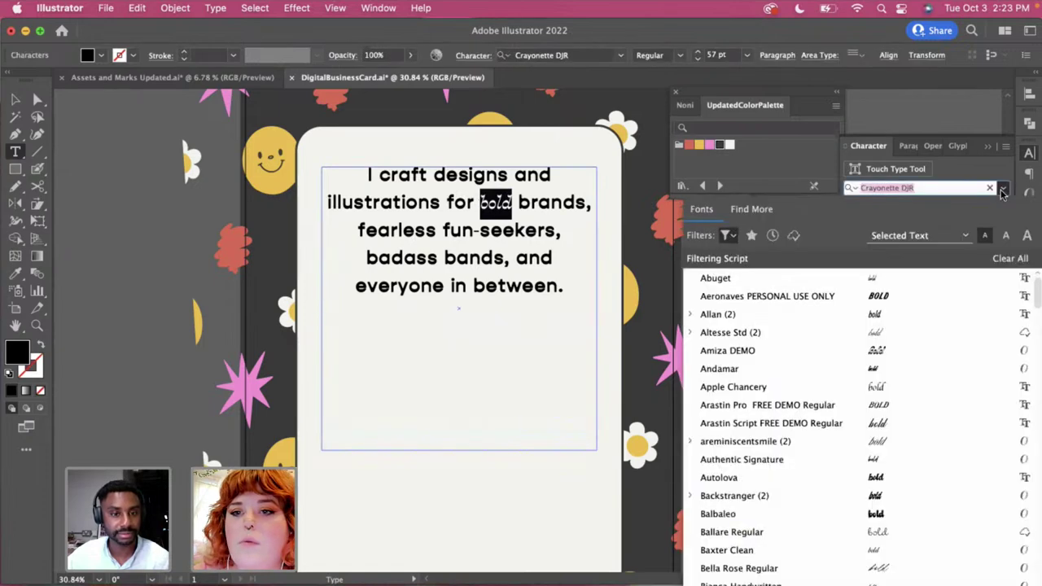
pyautogui.click(737, 235)
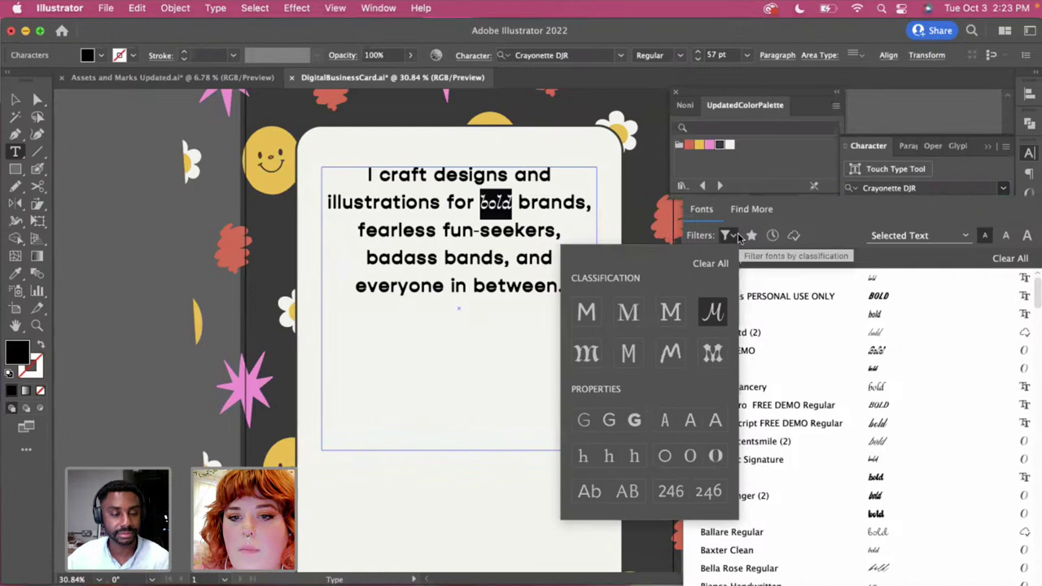
pyautogui.click(636, 419)
pyautogui.click(845, 210)
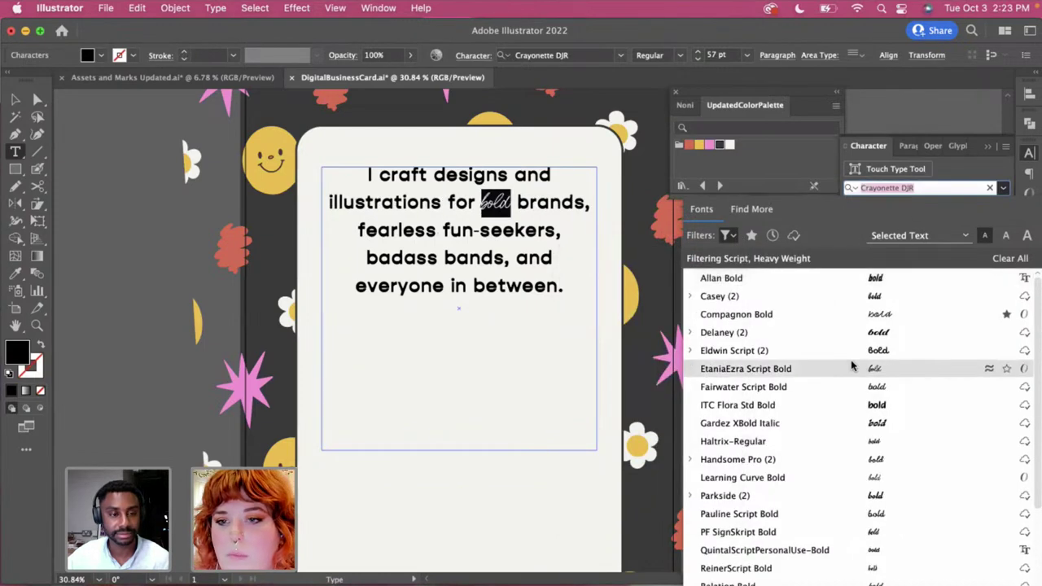
pyautogui.click(947, 188)
pyautogui.doubleClick(944, 188)
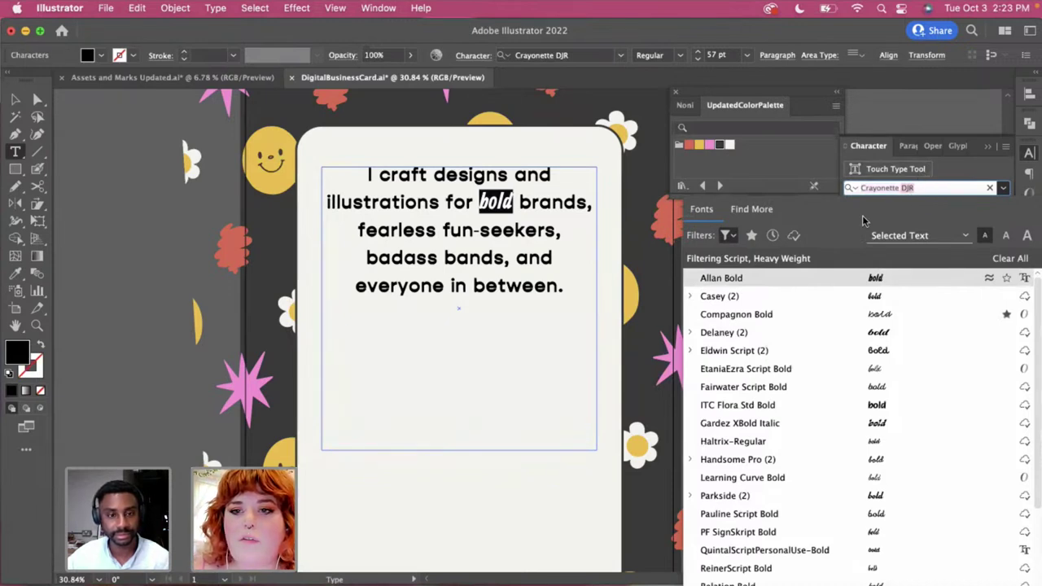
pyautogui.click(727, 236)
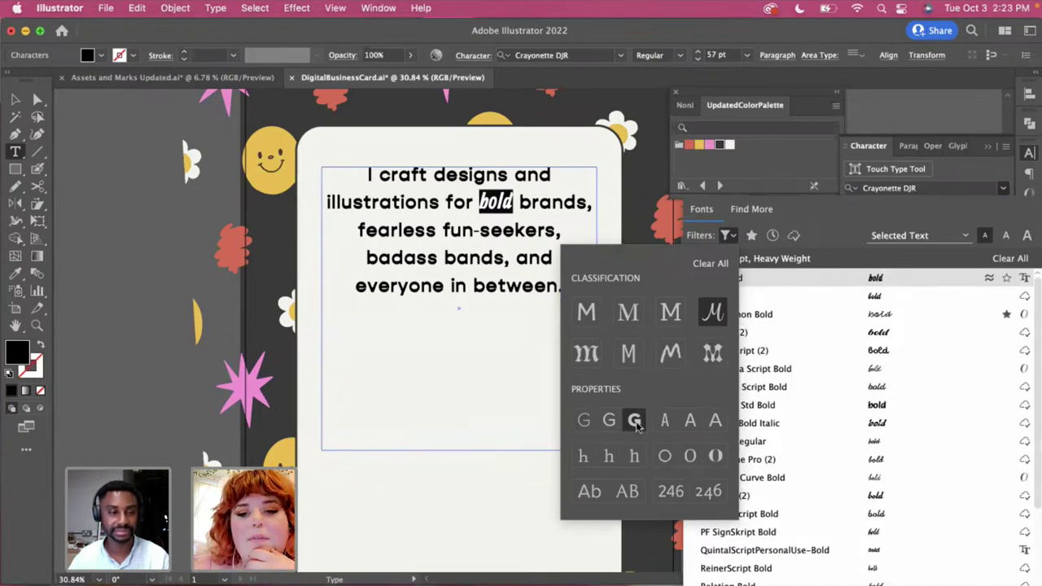
pyautogui.click(584, 421)
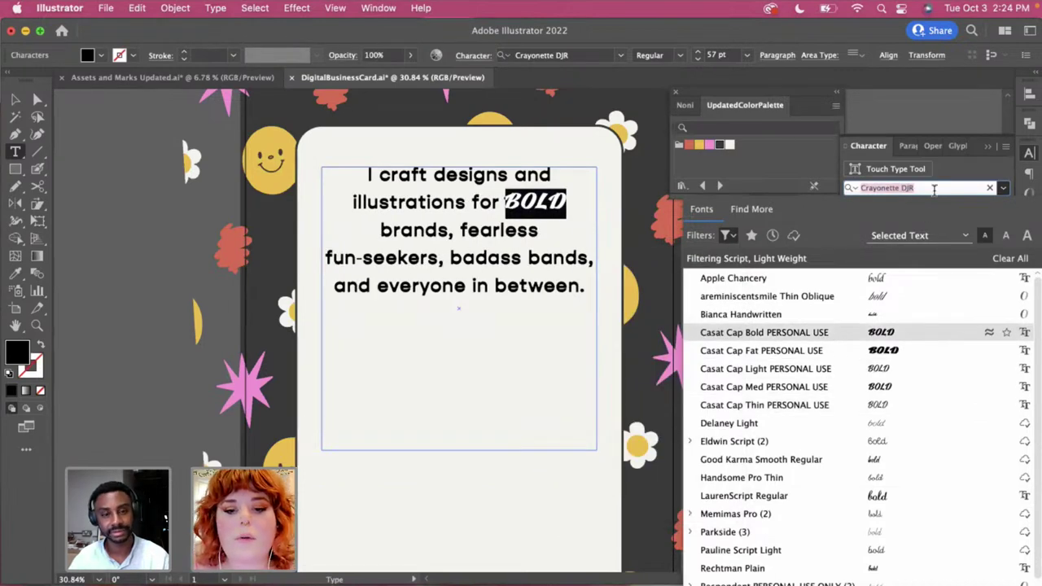
# Search 'yrt', clear all filters, and view fonts similar to YRT Adult Skate
pyautogui.write('yrt')
pyautogui.click(1011, 258)
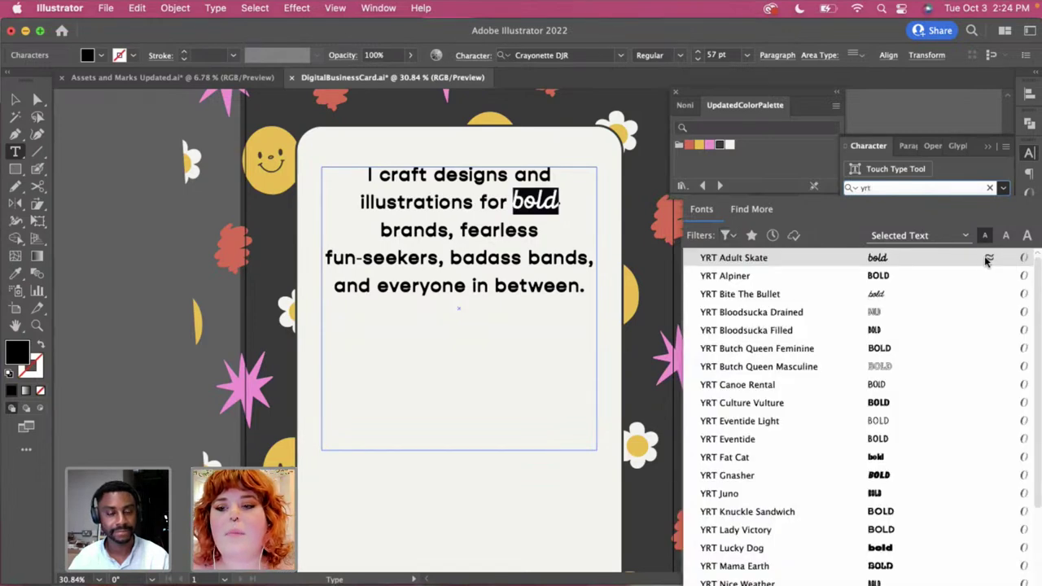
pyautogui.click(986, 258)
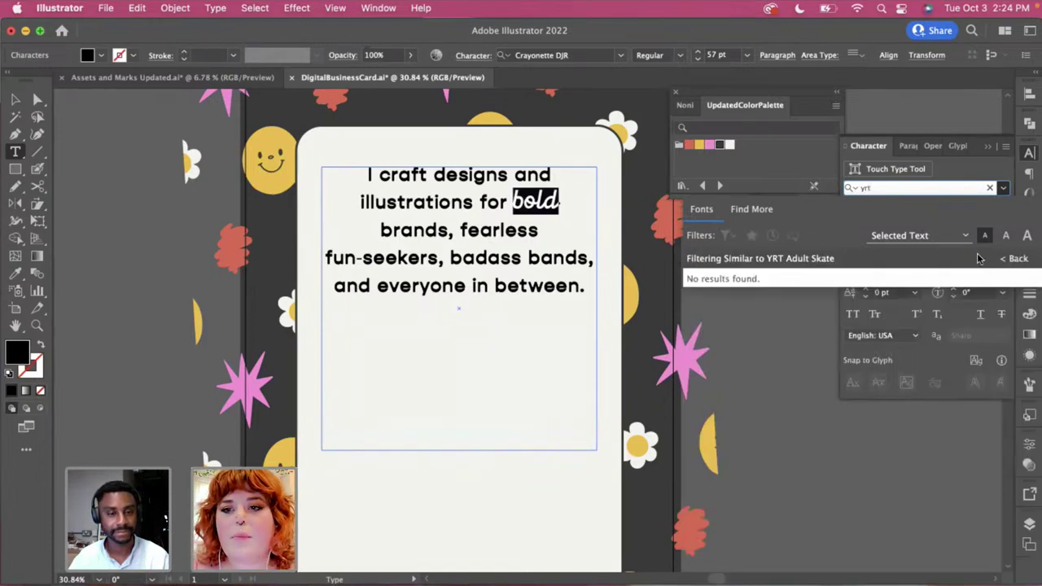
pyautogui.press('super+a')
pyautogui.press('BackSpace')
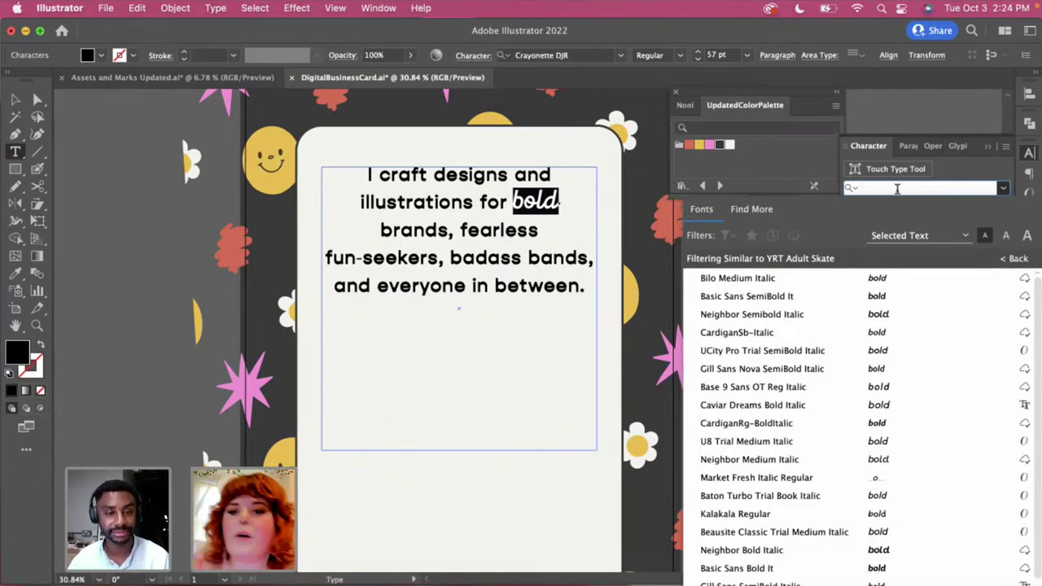
pyautogui.click(1018, 258)
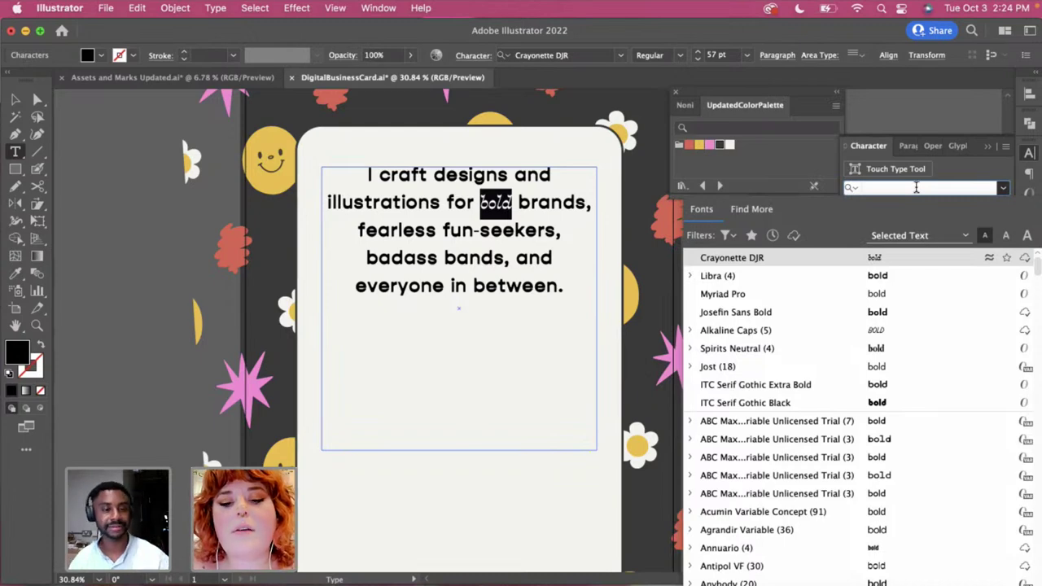
# Search 'yrt' again, browse its similar fonts, then go back to the full list
pyautogui.write('yrt')
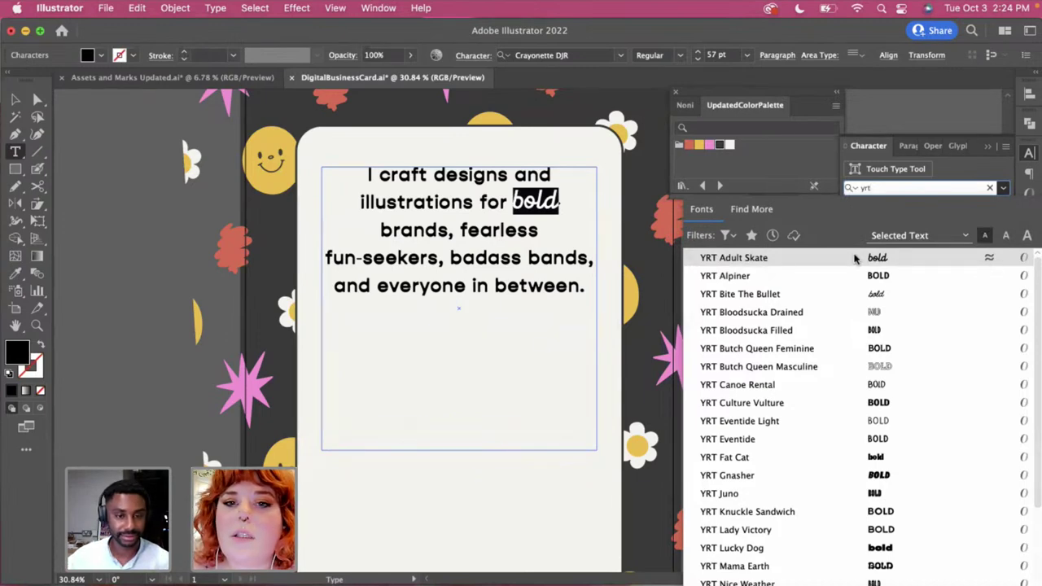
pyautogui.click(991, 259)
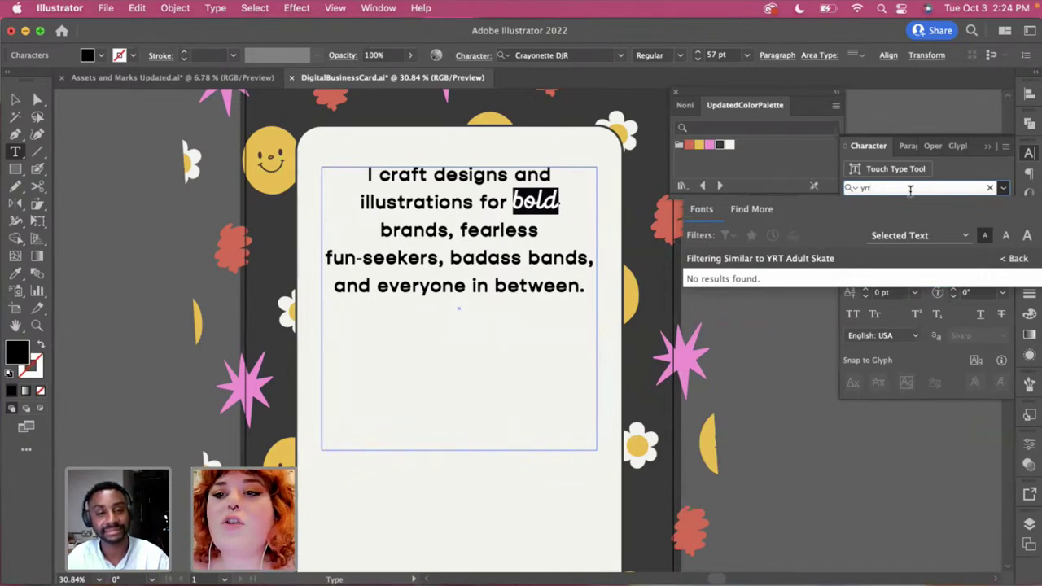
pyautogui.doubleClick(860, 189)
pyautogui.press('BackSpace')
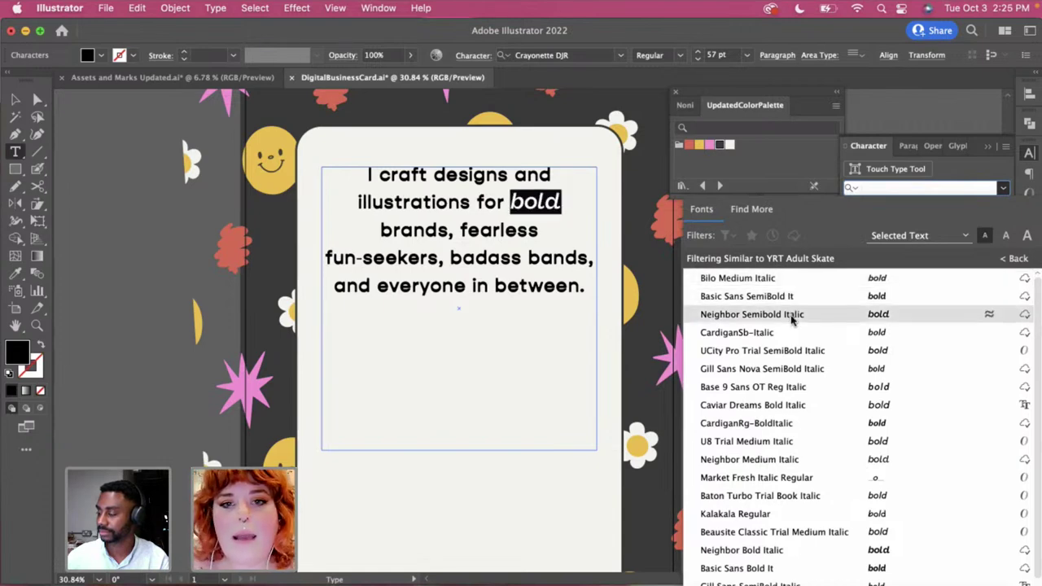
pyautogui.scroll(-1, 791, 319)
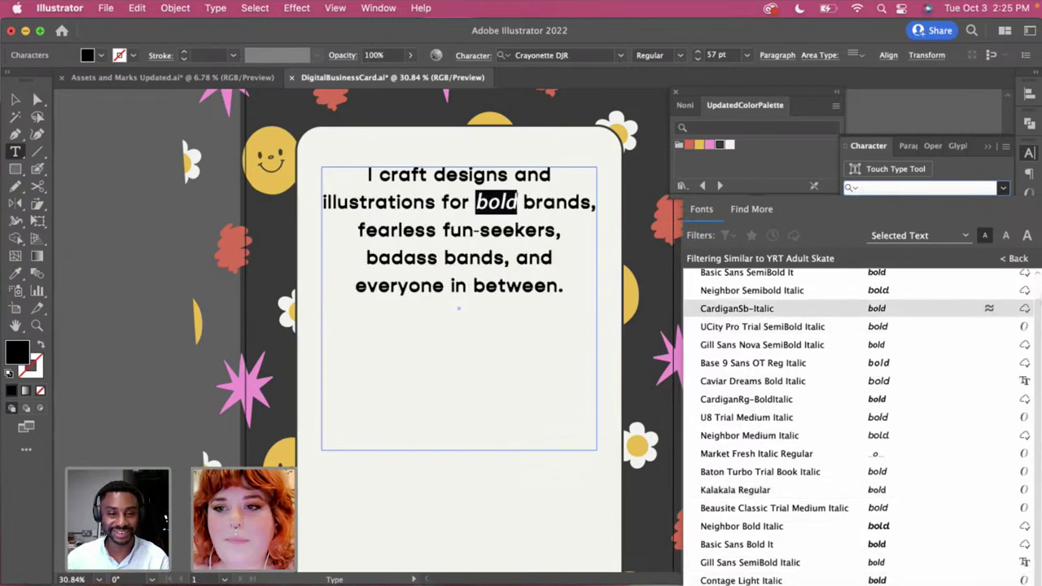
pyautogui.click(1023, 259)
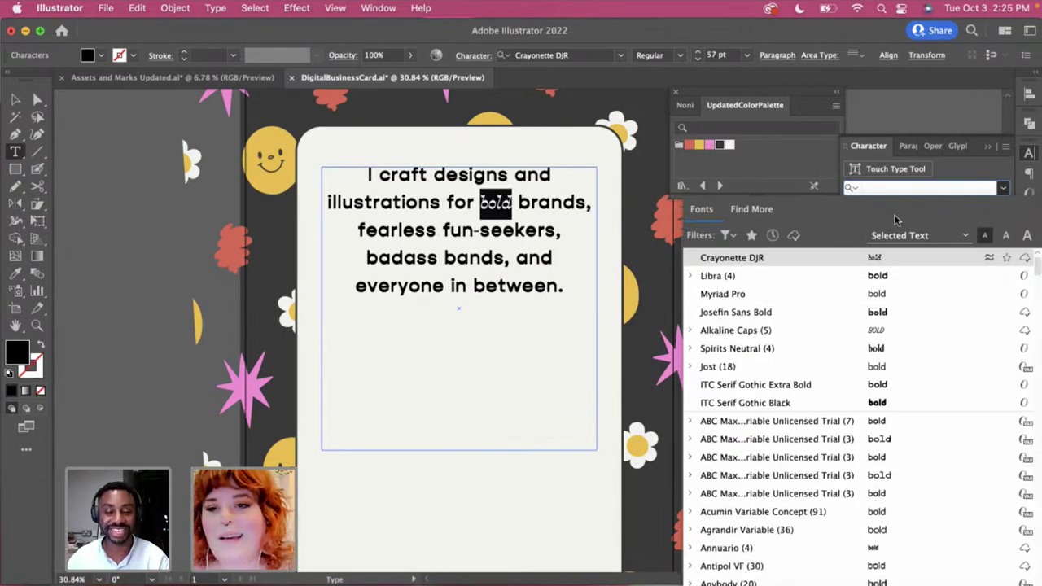
# Search 'nimpk' and view fonts similar to ED Nimpkish Regular, then return to all fonts
pyautogui.write('ni')
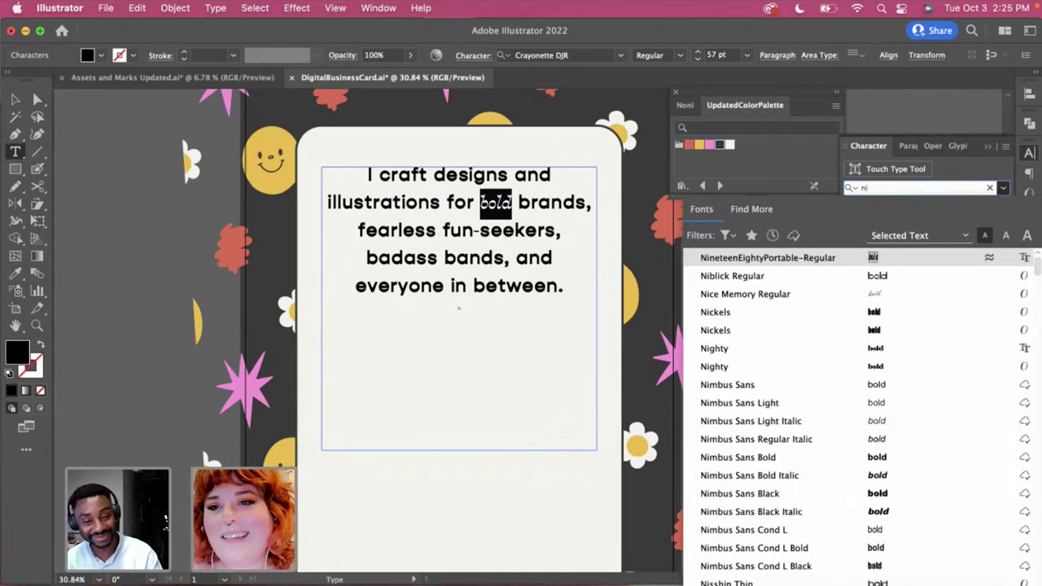
pyautogui.write('mpki')
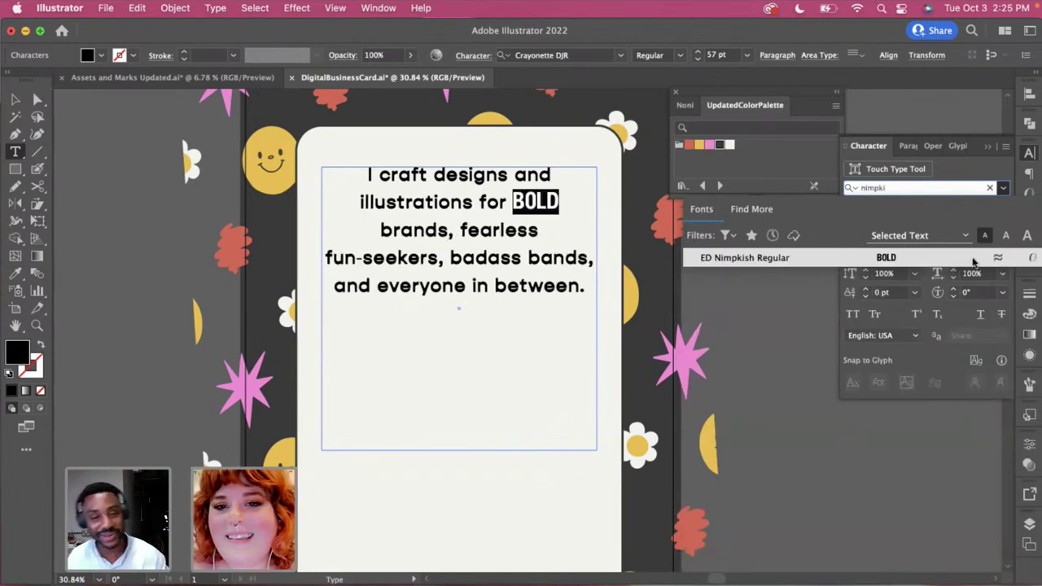
pyautogui.click(998, 258)
pyautogui.press('BackSpace')
pyautogui.press('BackSpace')
pyautogui.press('BackSpace')
pyautogui.press('BackSpace')
pyautogui.press('BackSpace')
pyautogui.press('BackSpace')
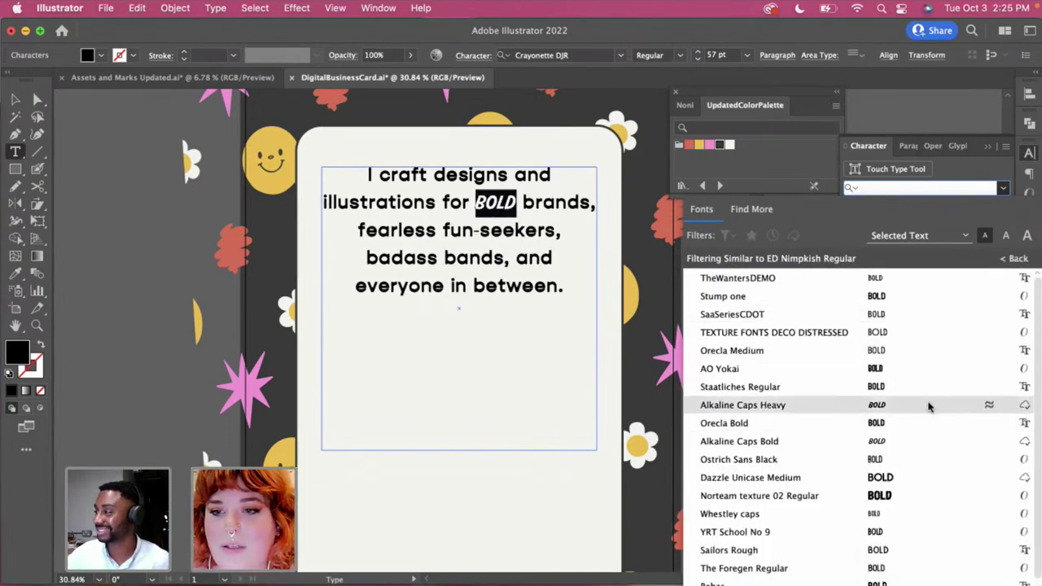
pyautogui.click(1015, 259)
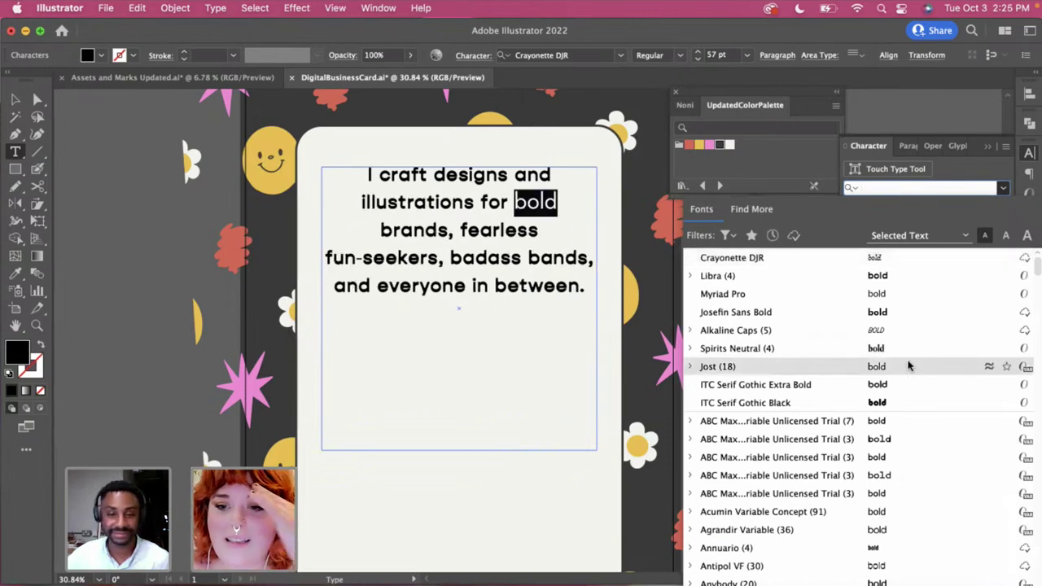
# Browse the font list and preview fonts similar to Amiza DEMO
pyautogui.scroll(-15, 907, 366)
pyautogui.scroll(-20, 910, 367)
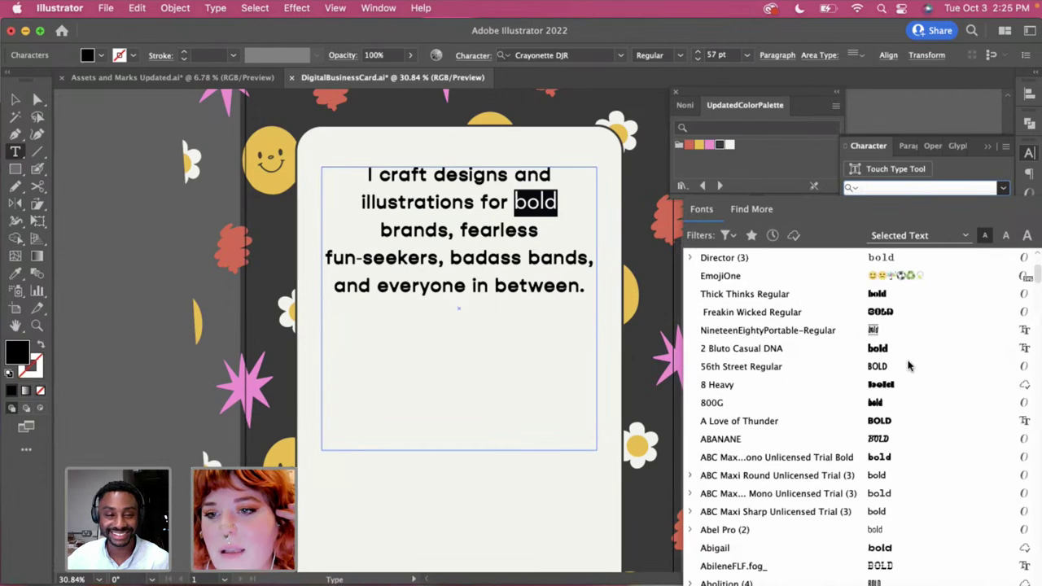
pyautogui.scroll(-15, 909, 367)
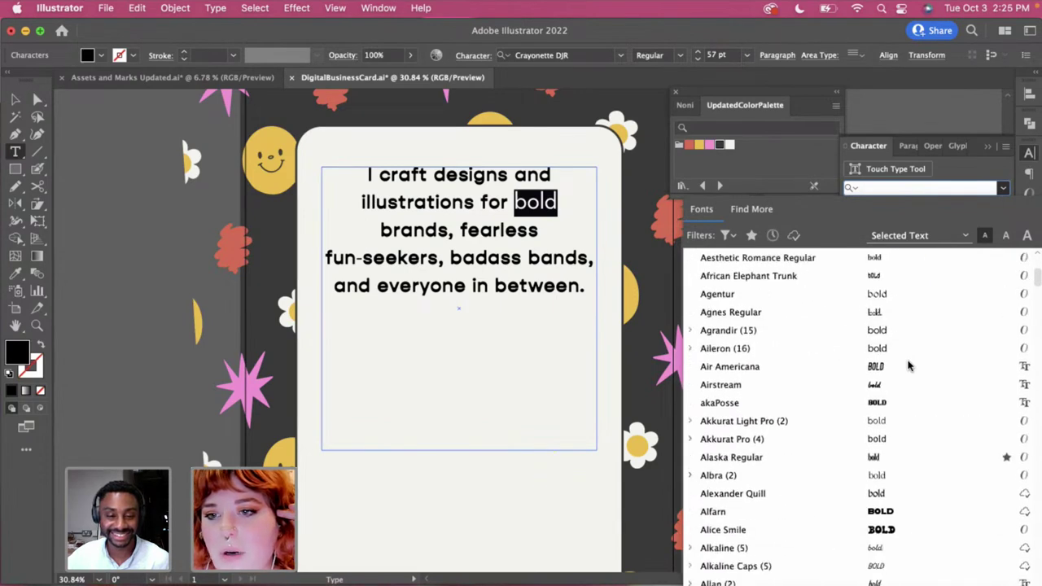
pyautogui.scroll(-4, 910, 367)
pyautogui.scroll(-5, 910, 366)
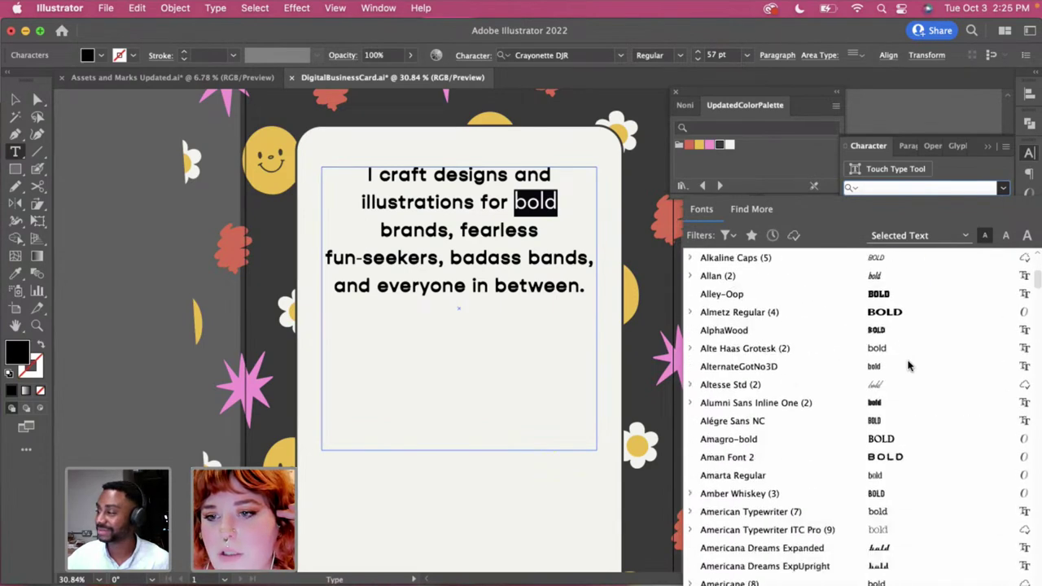
pyautogui.scroll(-7, 910, 366)
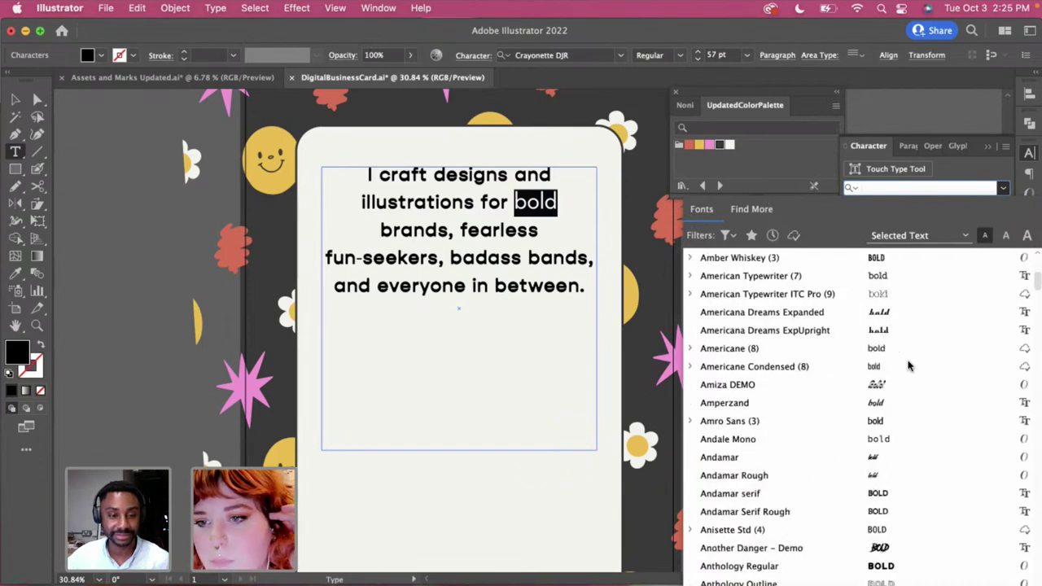
pyautogui.scroll(-1, 902, 387)
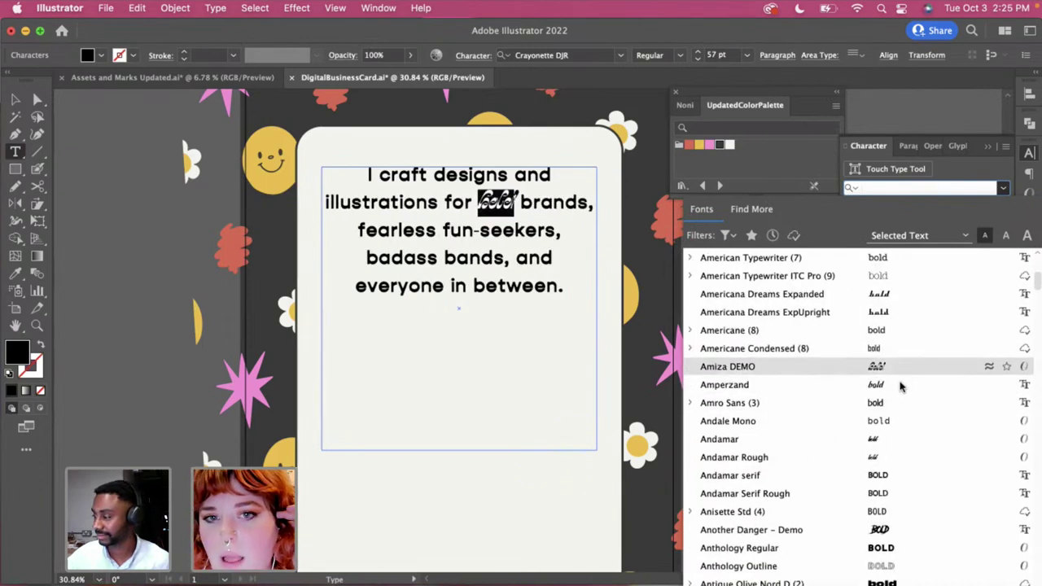
pyautogui.click(990, 366)
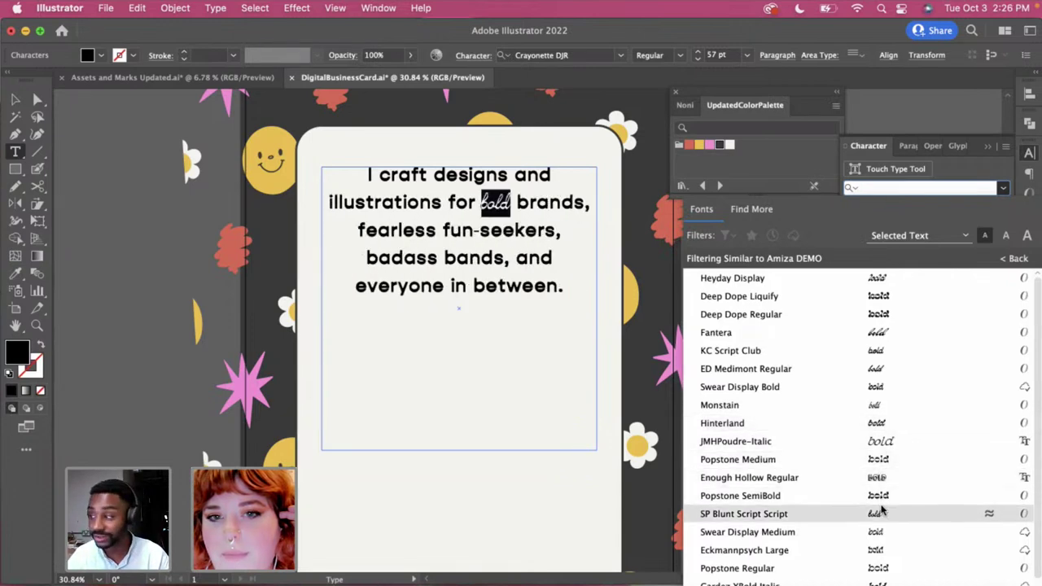
pyautogui.scroll(-1, 879, 562)
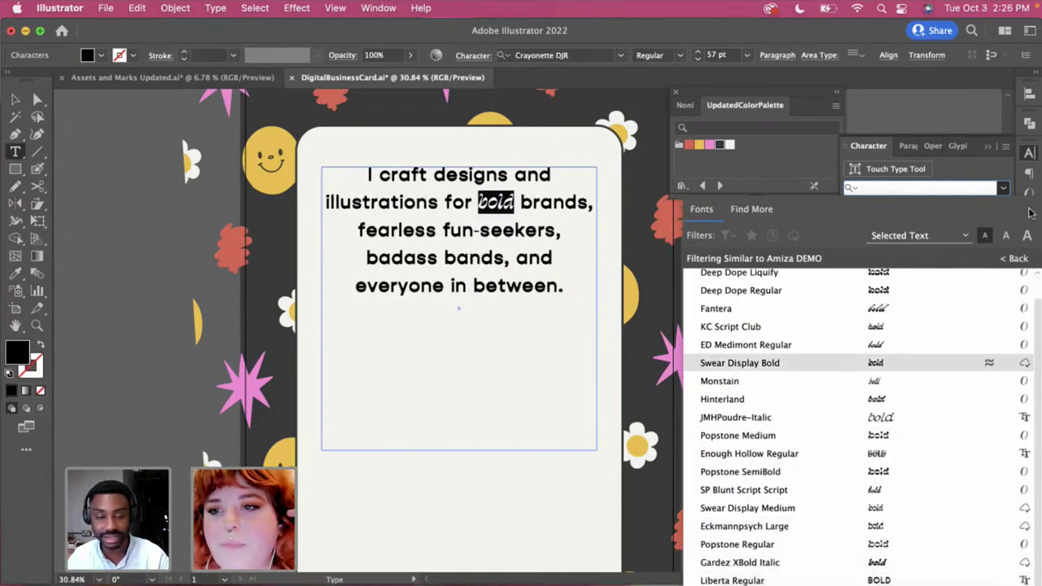
pyautogui.click(1015, 258)
# Search 'swear' and apply Swear Display Black to 'bold'
pyautogui.write('s')
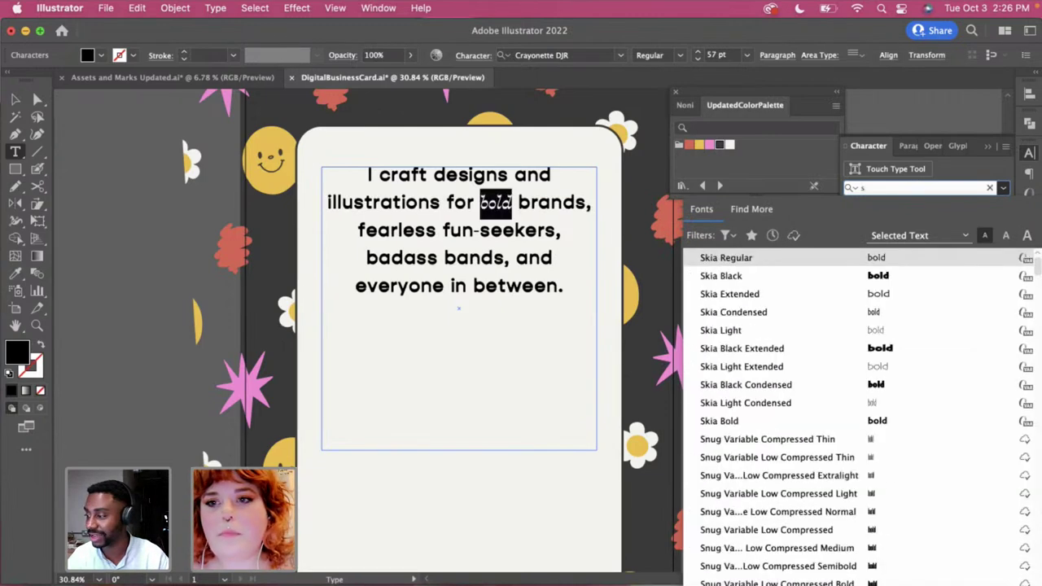
pyautogui.write('wear')
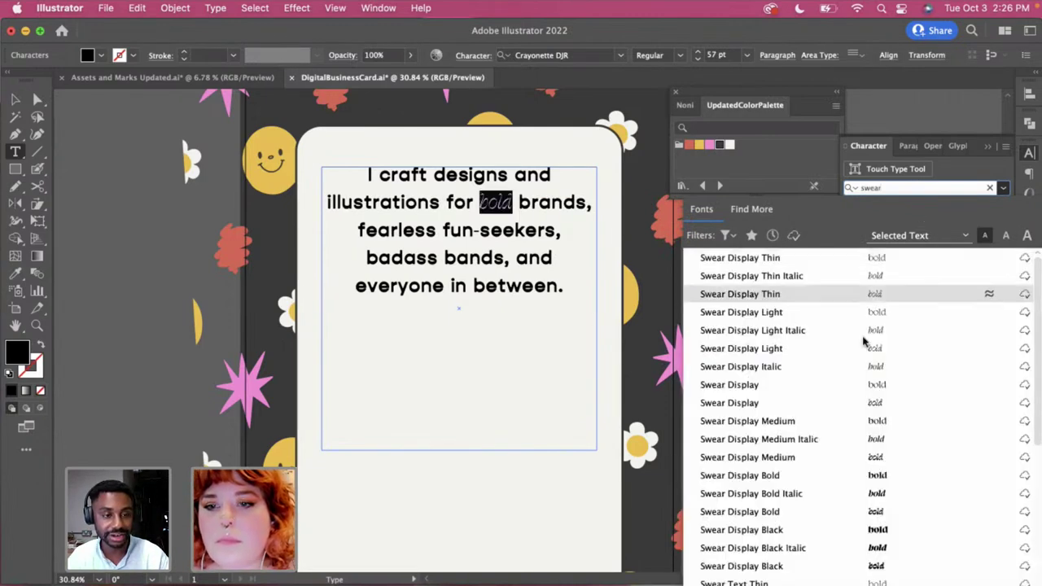
pyautogui.scroll(-3, 836, 463)
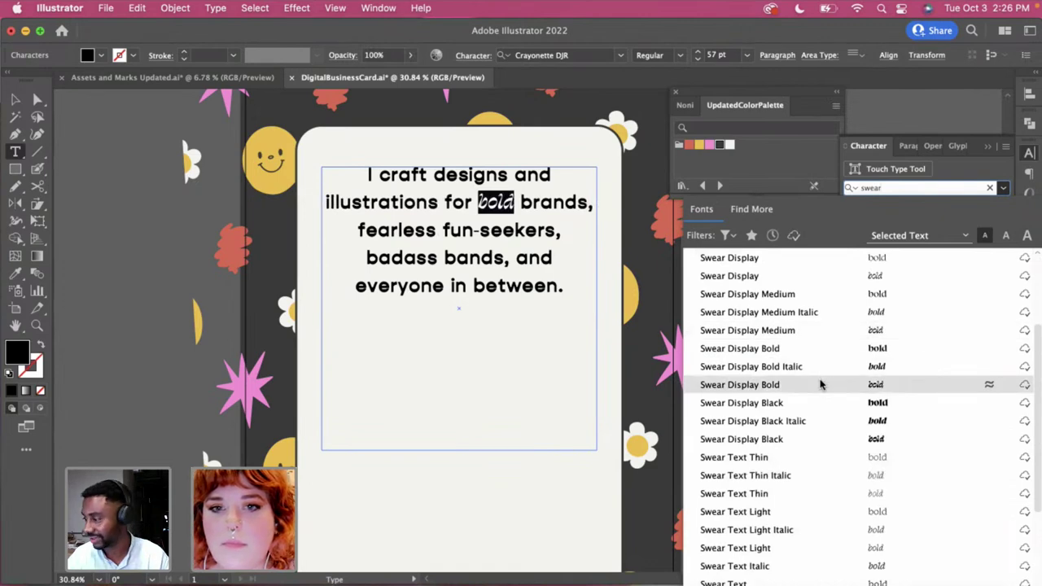
pyautogui.click(824, 441)
# Reselect 'bold', expand the Swear Display (18) family, and apply Black Cilati
pyautogui.click(515, 203)
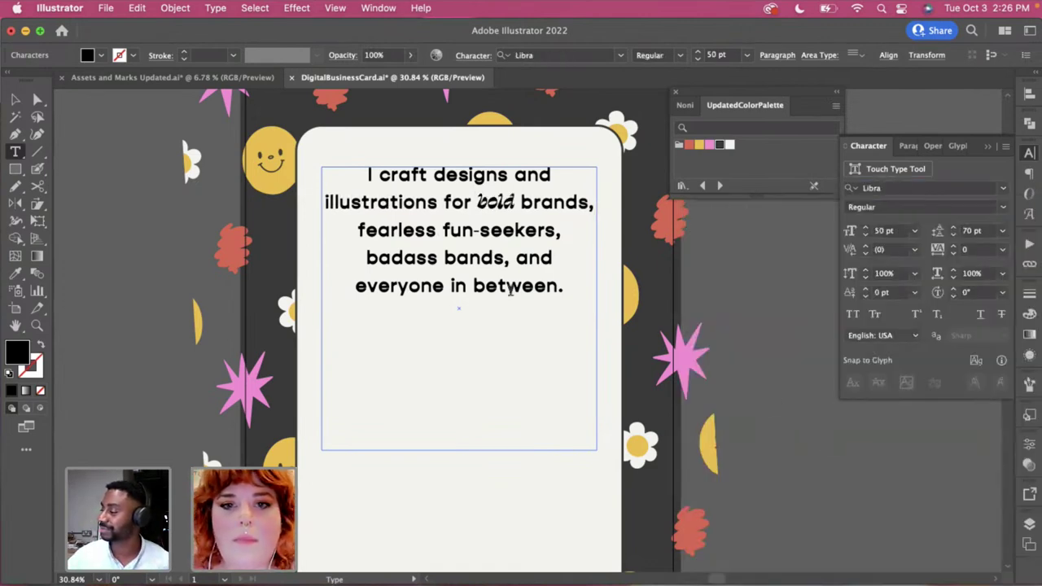
pyautogui.moveTo(514, 204); pyautogui.dragTo(475, 203)
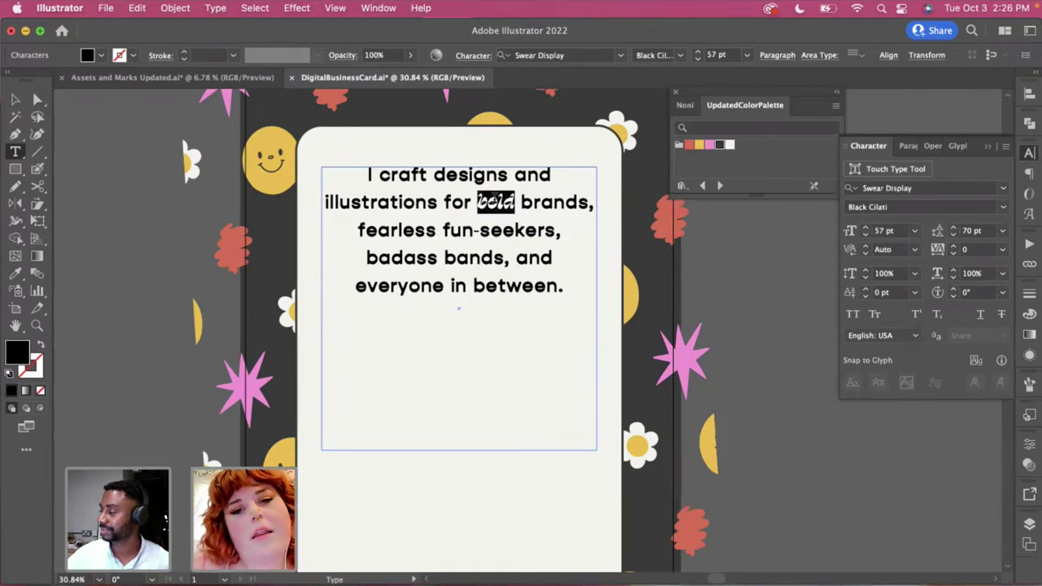
pyautogui.press('Escape')
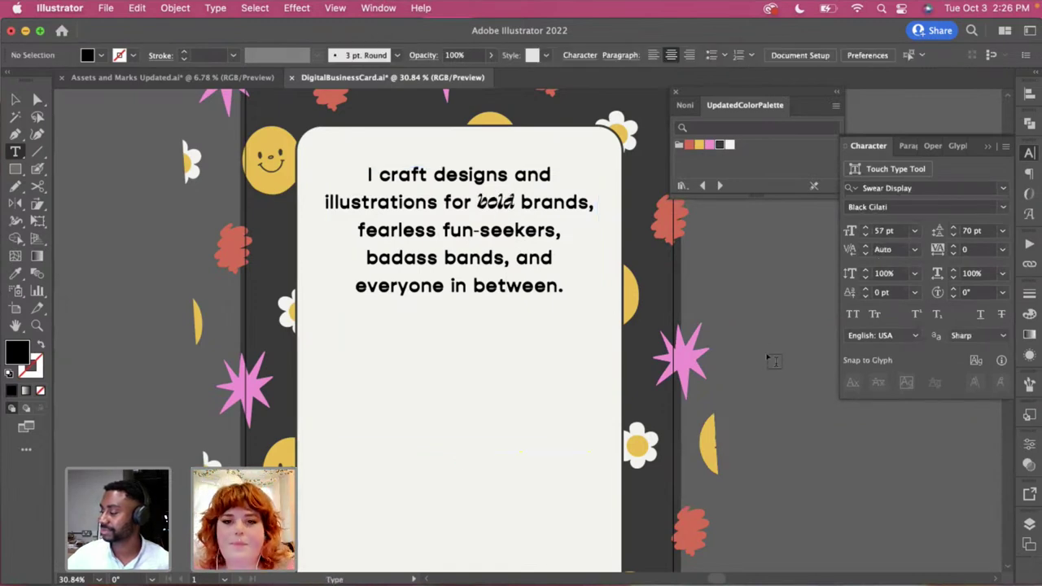
pyautogui.scroll(2, 605, 258)
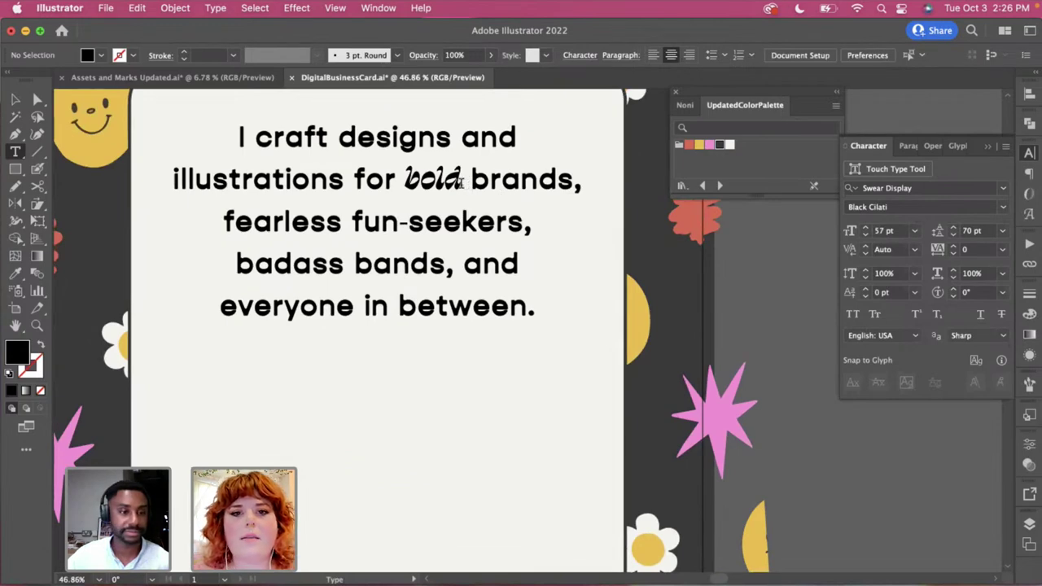
pyautogui.moveTo(470, 185); pyautogui.dragTo(405, 186)
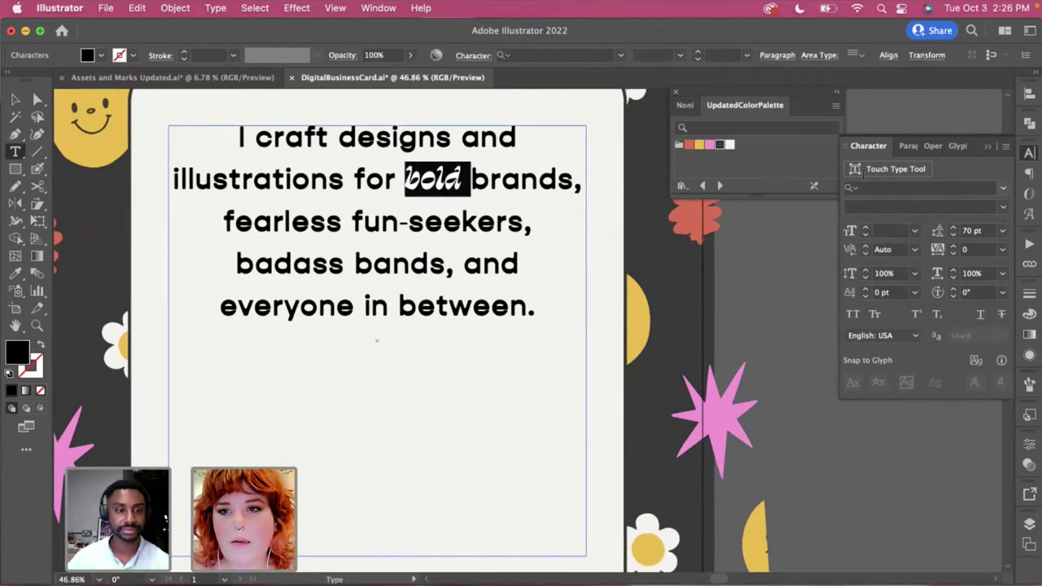
pyautogui.click(1002, 187)
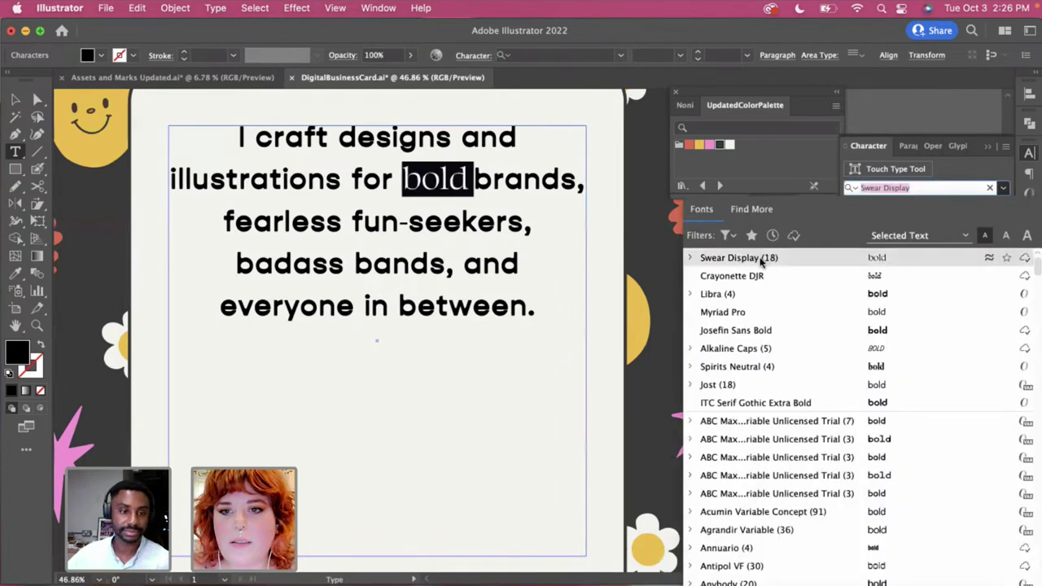
pyautogui.click(690, 258)
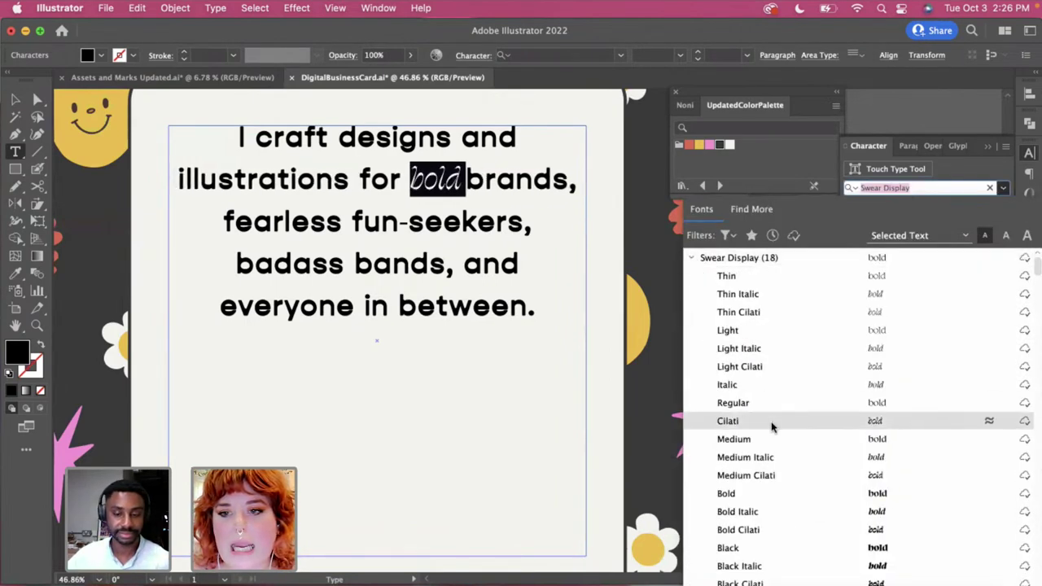
pyautogui.scroll(-3, 773, 421)
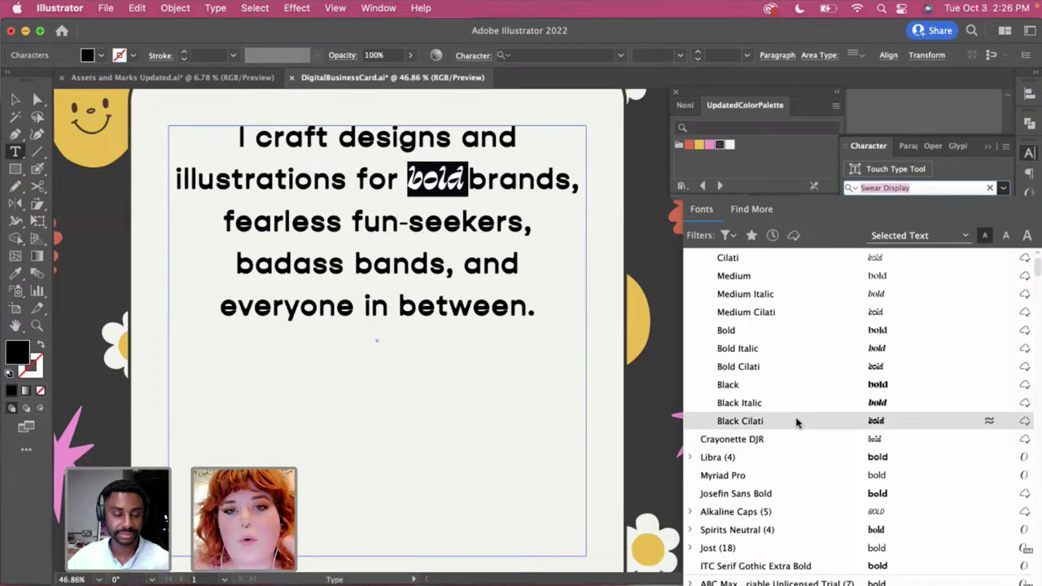
pyautogui.click(796, 419)
# Set tracking to -21 between 'for' and 'bold'
pyautogui.click(463, 179)
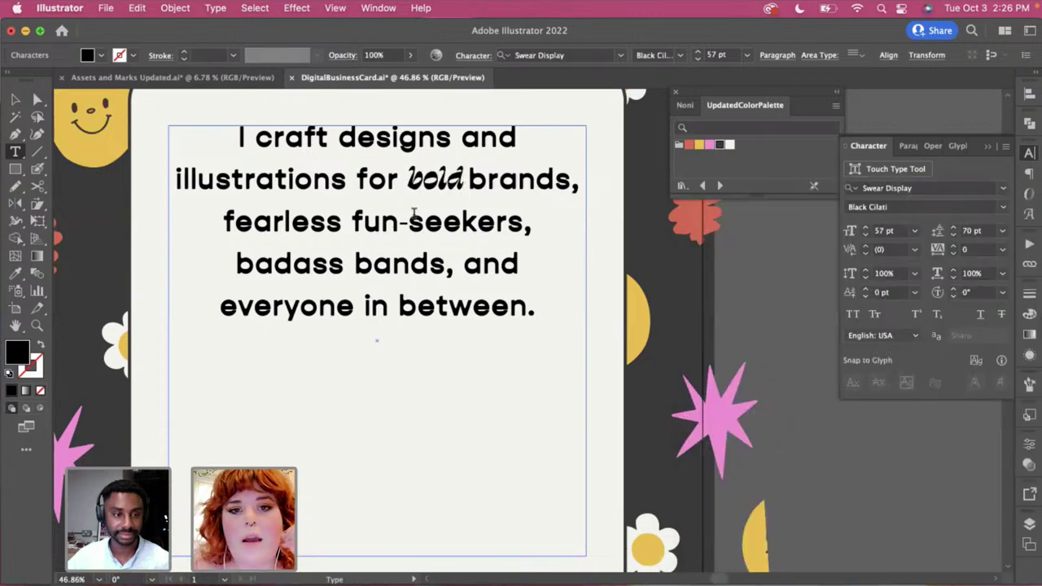
pyautogui.moveTo(471, 176); pyautogui.dragTo(393, 182)
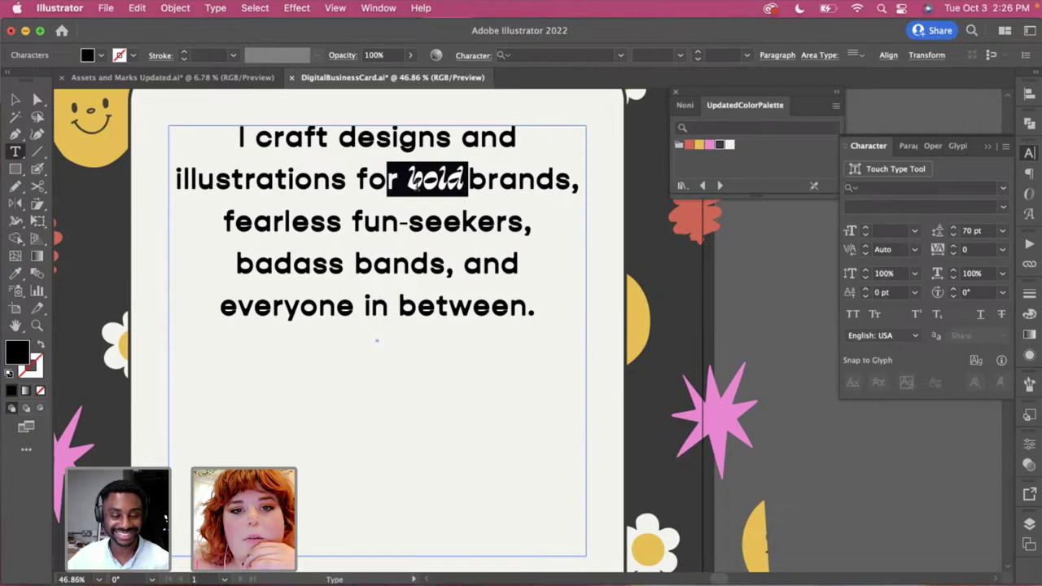
pyautogui.click(399, 183)
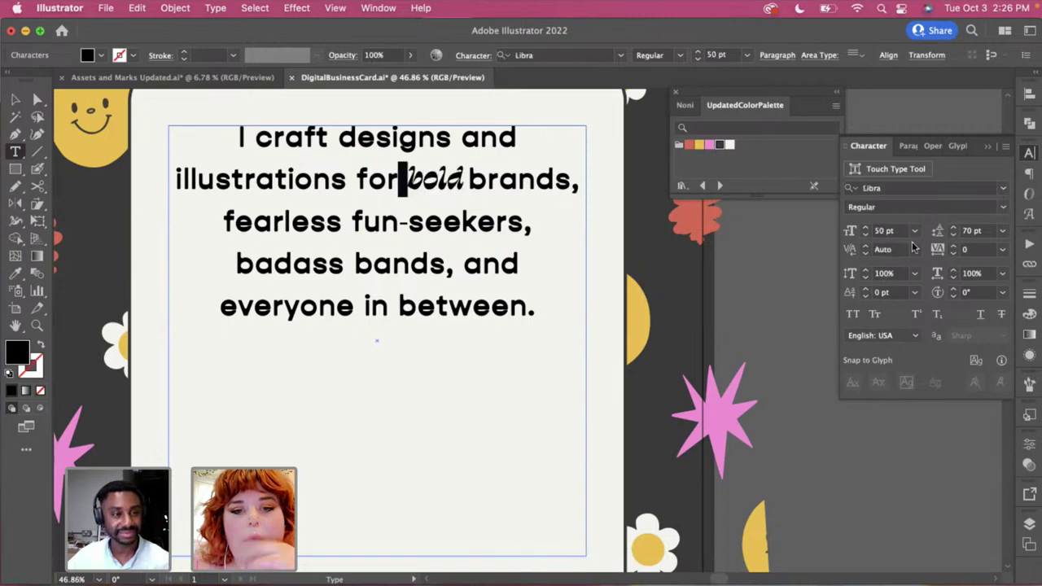
pyautogui.click(982, 250)
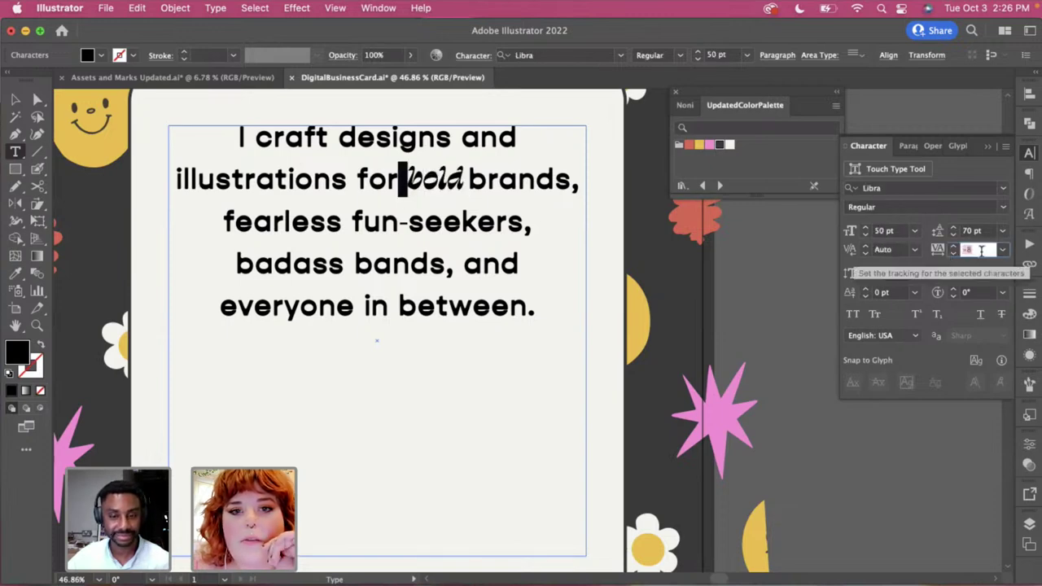
pyautogui.write('-21')
pyautogui.press('Return')
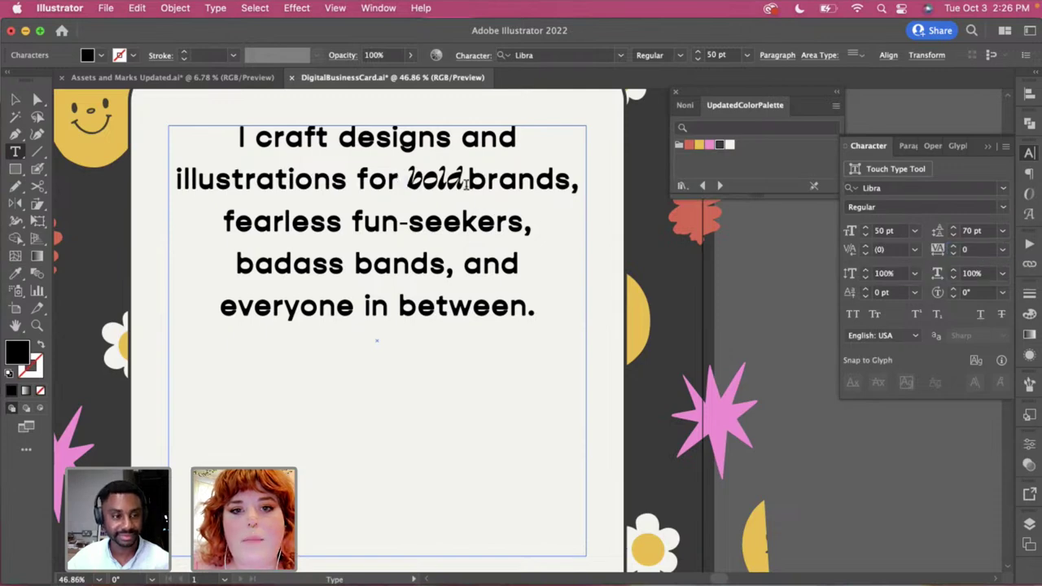
# Set tracking to 13 right after 'bold'
pyautogui.click(466, 179)
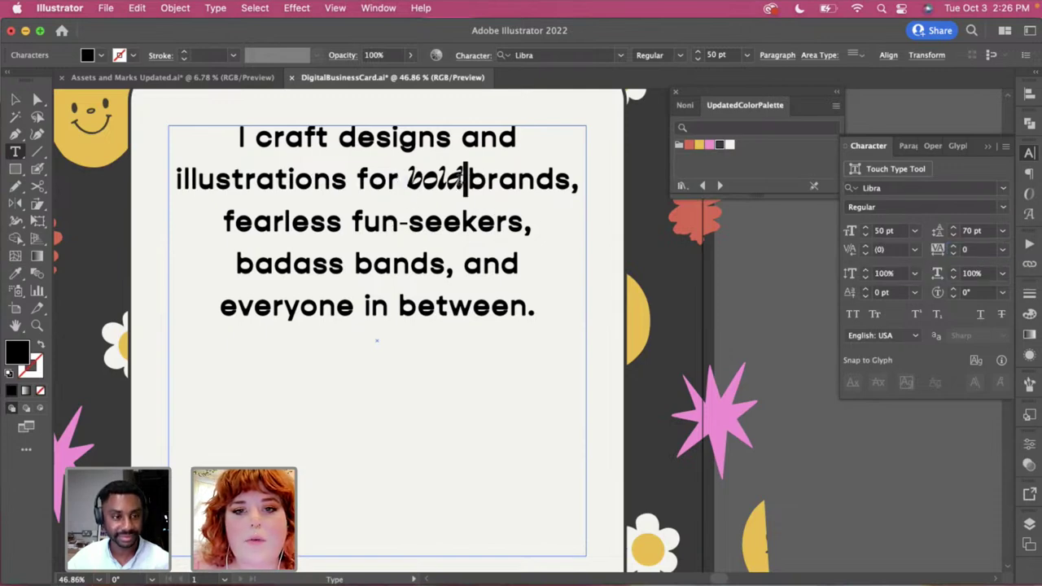
pyautogui.click(977, 249)
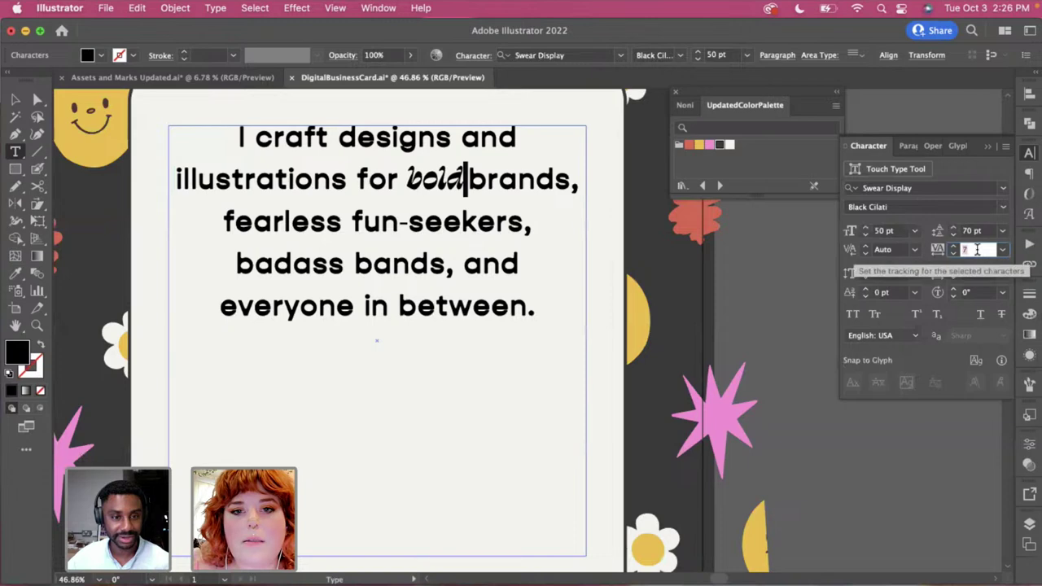
pyautogui.write('13')
pyautogui.keyDown('super'); pyautogui.click(817, 268); pyautogui.keyUp('super')
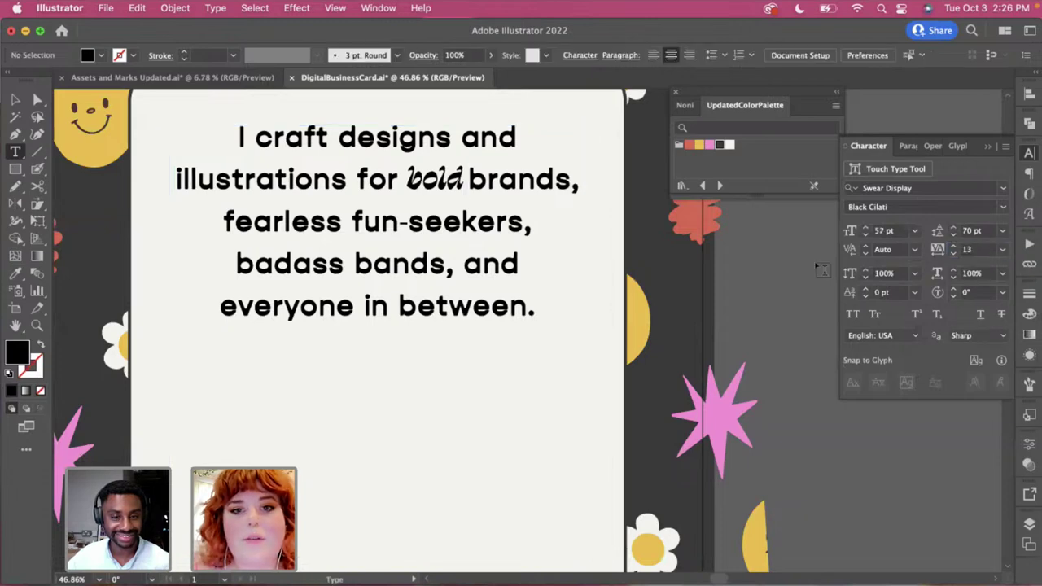
# Copy the Swear Display Black Cilati style from 'bold' onto 'fearless' with the Eyedropper
pyautogui.moveTo(338, 221); pyautogui.dragTo(221, 221)
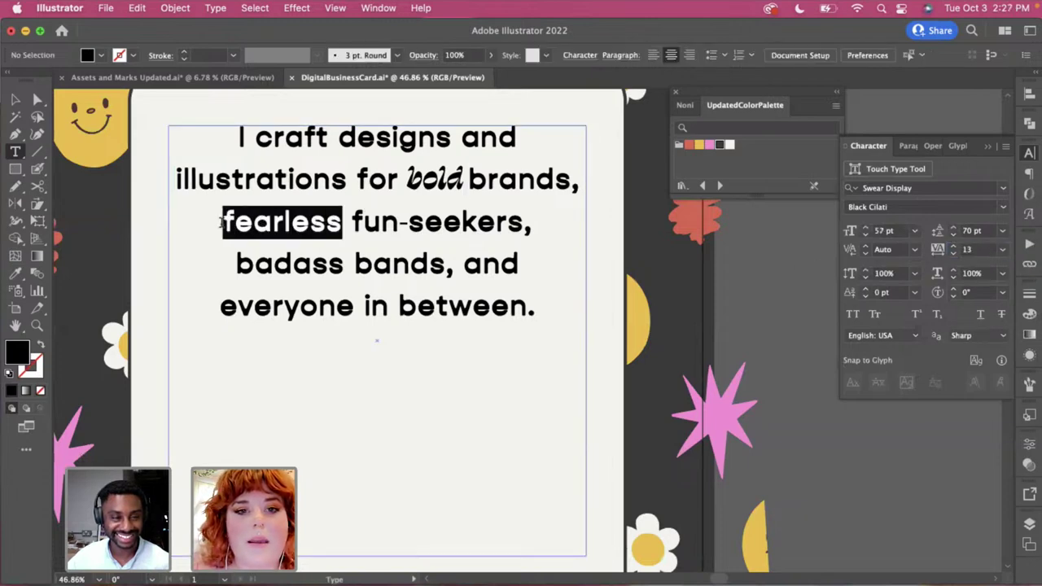
pyautogui.press('i')
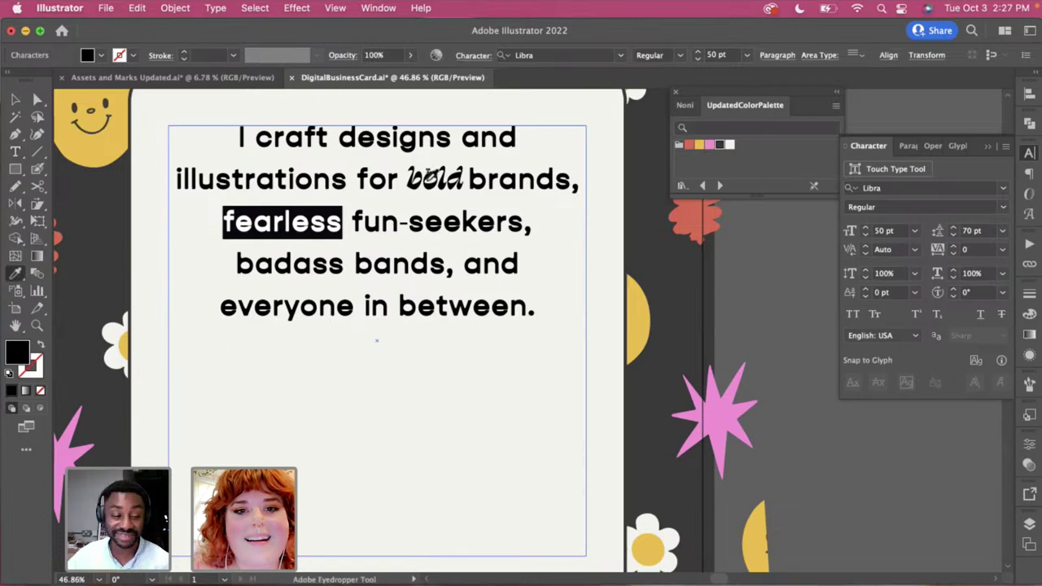
pyautogui.click(430, 175)
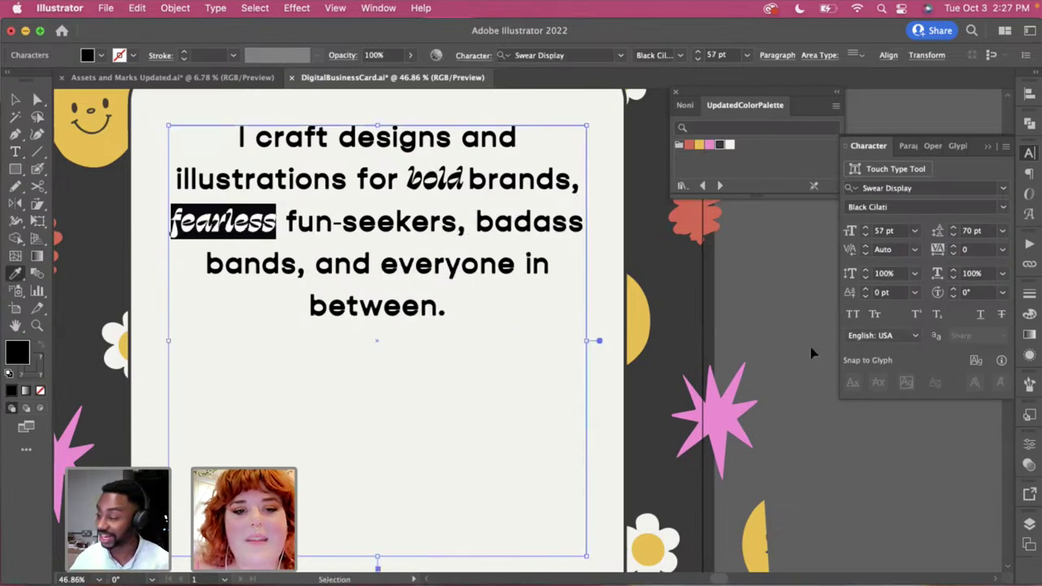
pyautogui.press('super+shift+a')
pyautogui.press('t')
# Apply the same style from 'bold' to 'badass' with the Eyedropper
pyautogui.moveTo(476, 223); pyautogui.dragTo(583, 224)
pyautogui.click(15, 275)
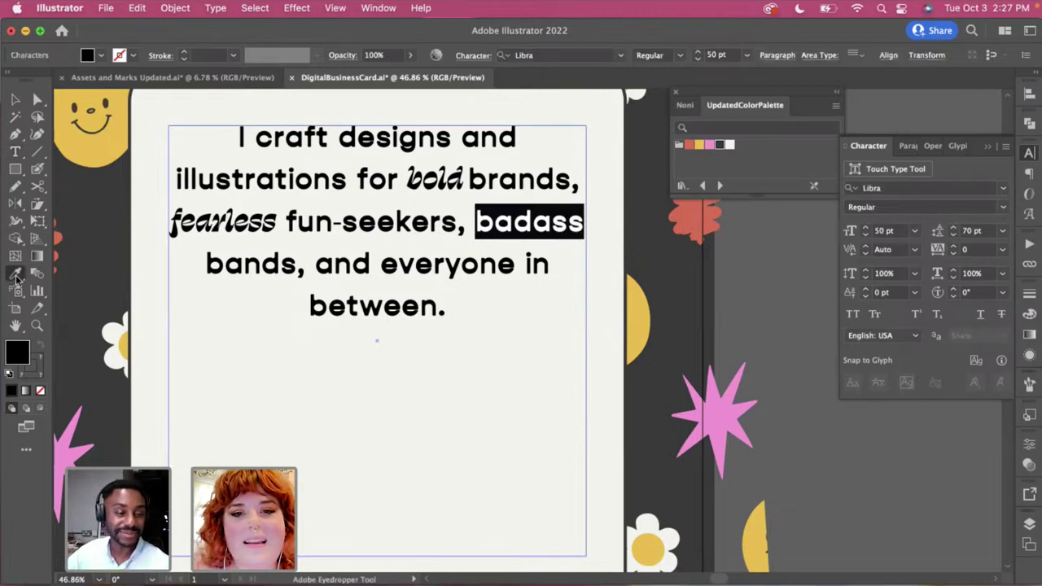
pyautogui.click(431, 184)
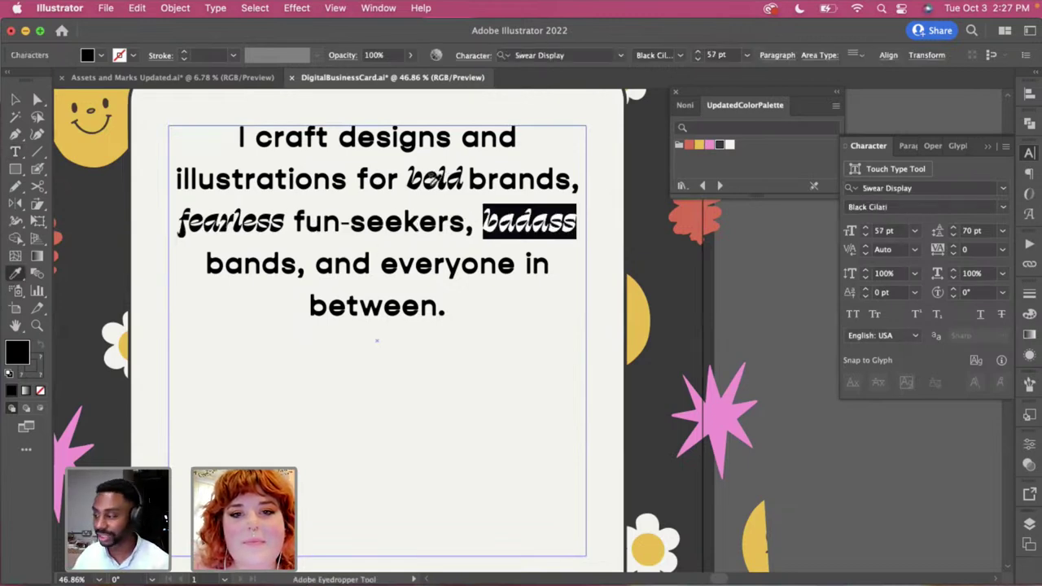
pyautogui.press('super+shift+a')
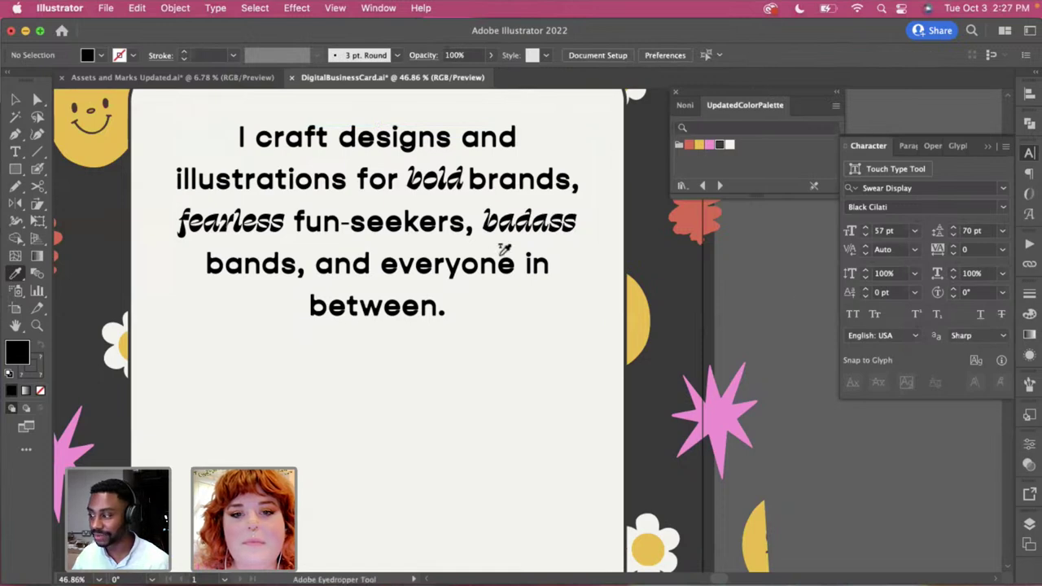
# Rebreak the bio so 'badass' starts a new line and 'everyone in between.' forms the last line
pyautogui.press('t')
pyautogui.scroll(2, 484, 274)
pyautogui.click(479, 257)
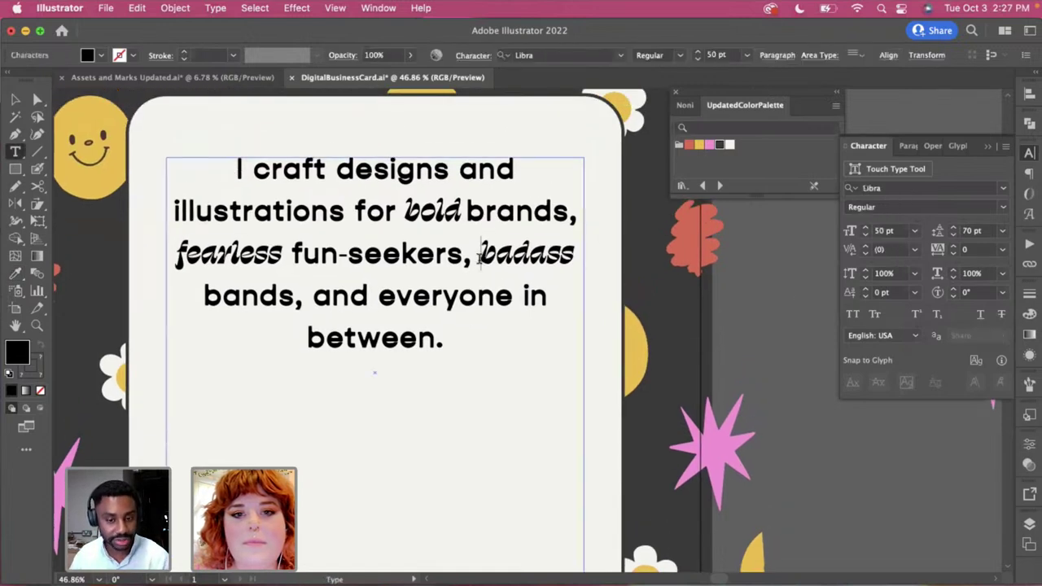
pyautogui.press('Return')
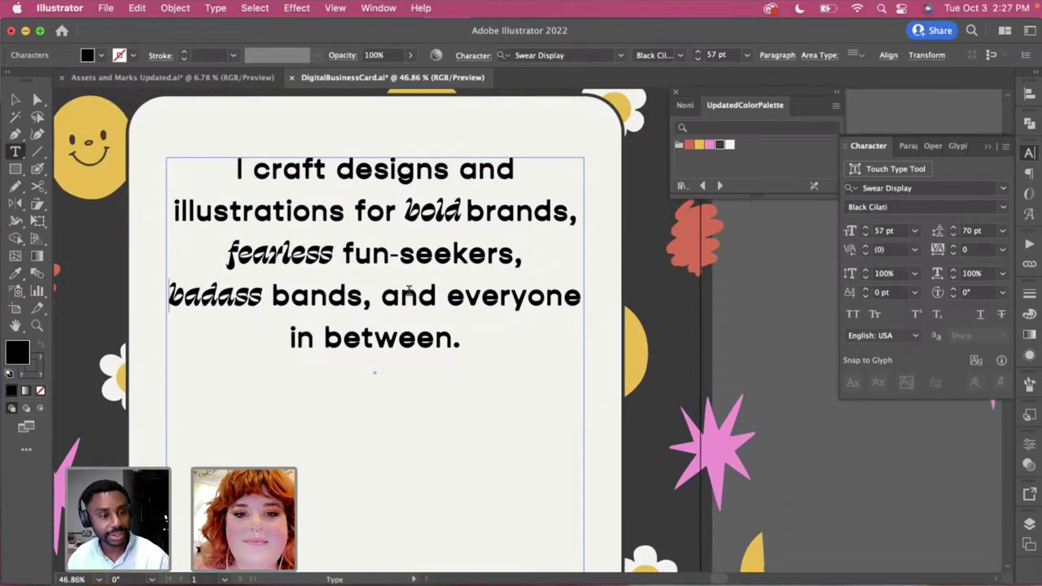
pyautogui.click(446, 303)
pyautogui.press('BackSpace')
pyautogui.press('Return')
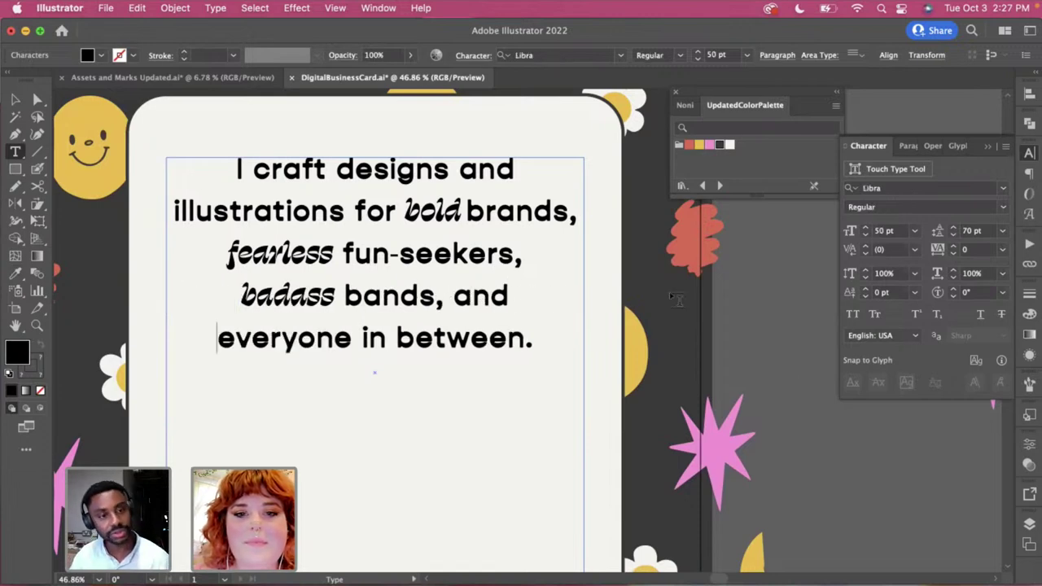
pyautogui.press('Escape')
pyautogui.keyDown('super'); pyautogui.click(792, 317); pyautogui.keyUp('super')
pyautogui.scroll(1, 796, 319)
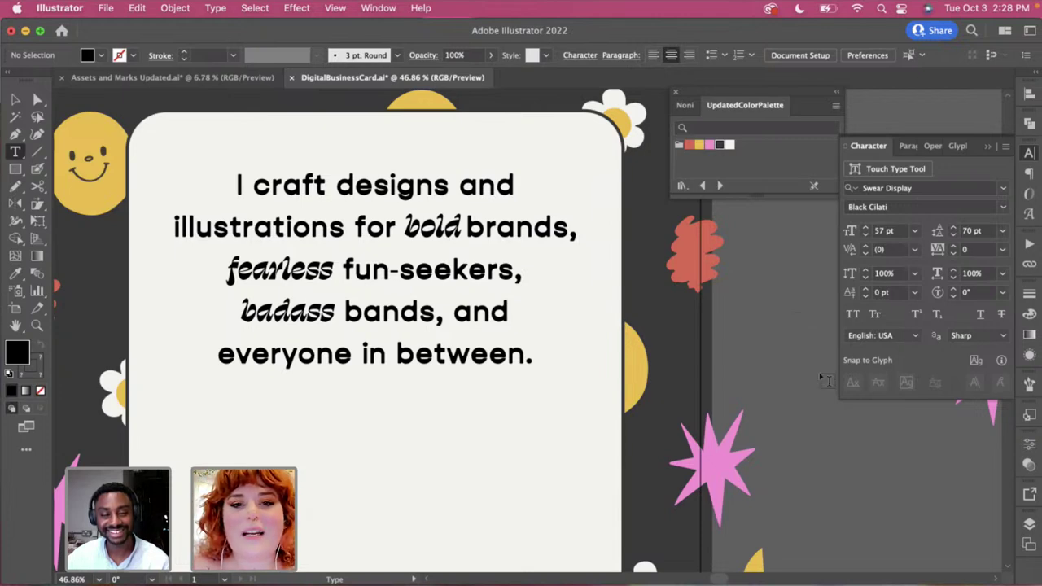
# Reduce the bio's leading to 60 pt and move the text block slightly lower
pyautogui.scroll(-3, 826, 382)
pyautogui.press('v')
pyautogui.scroll(-2, 820, 377)
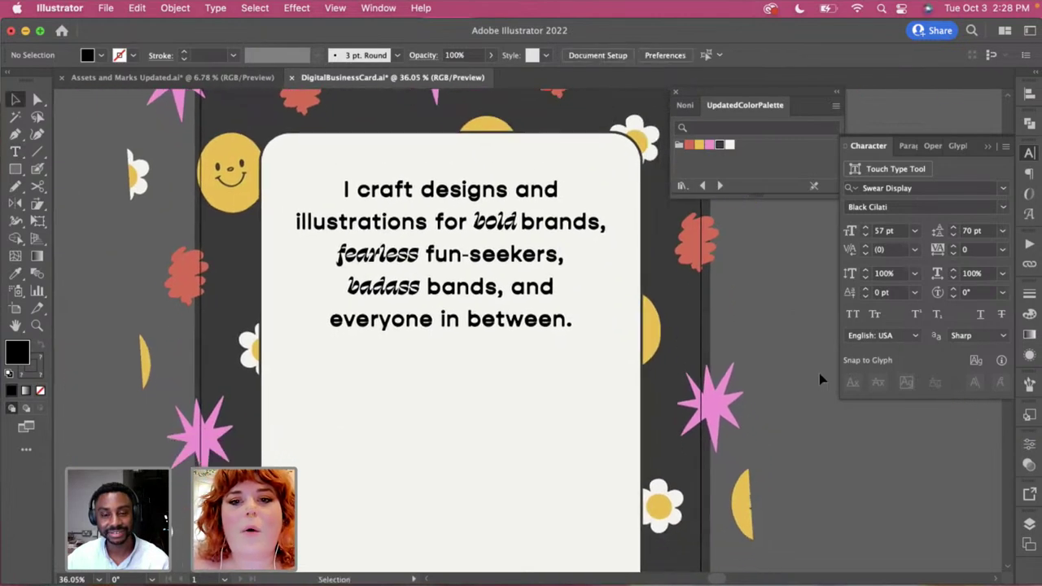
pyautogui.click(537, 285)
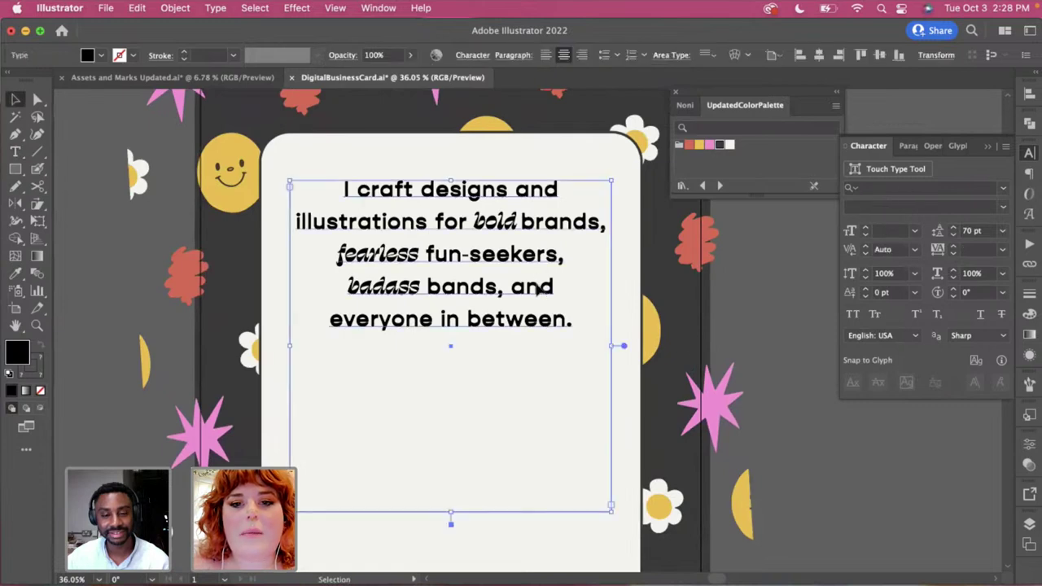
pyautogui.click(953, 236)
pyautogui.click(953, 235)
pyautogui.click(783, 342)
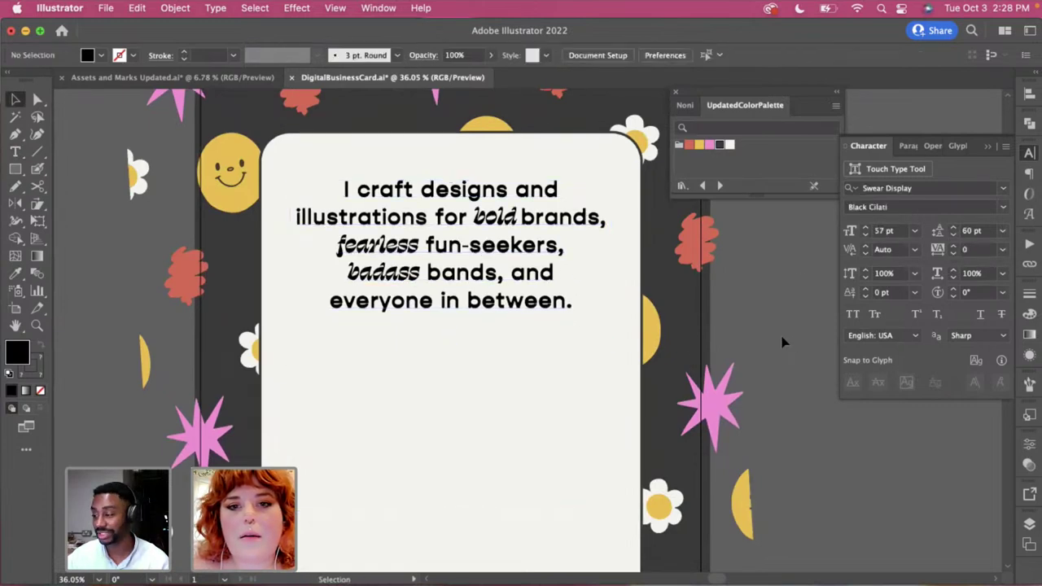
pyautogui.moveTo(570, 237); pyautogui.dragTo(572, 270)
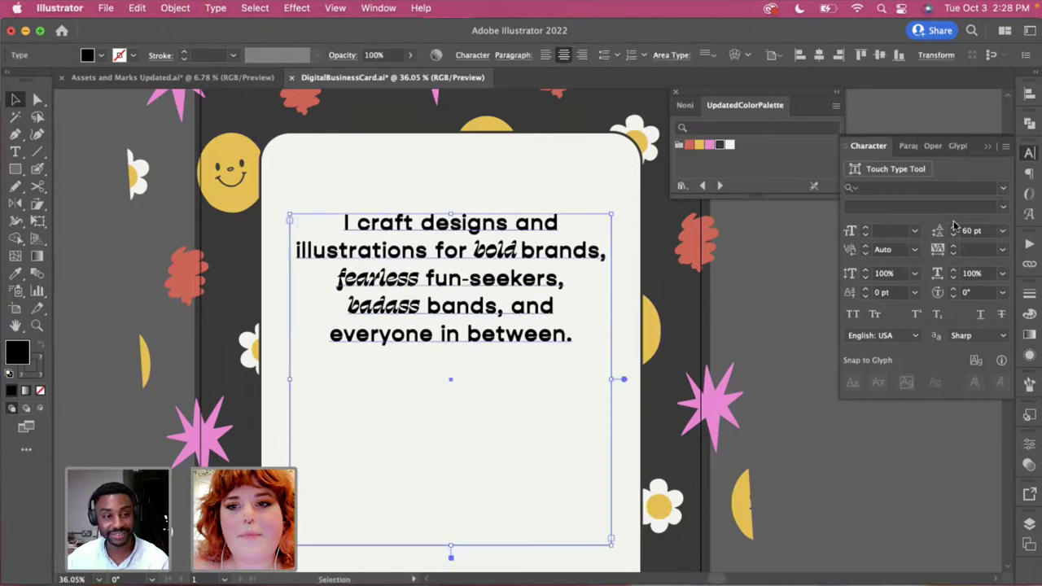
# Raise the bio's leading back up to 63 pt
pyautogui.click(953, 227)
pyautogui.click(953, 227)
pyautogui.click(954, 227)
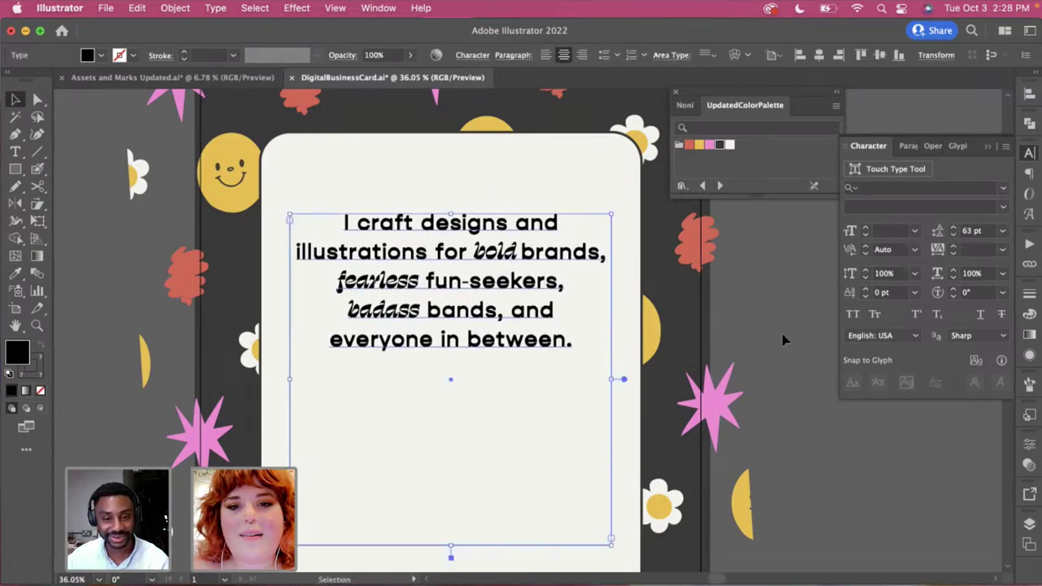
pyautogui.click(722, 342)
# Replace 'illustrations' with 'and illos' and shift the bio block slightly higher
pyautogui.press('t')
pyautogui.moveTo(402, 251); pyautogui.dragTo(271, 252)
pyautogui.press('BackSpace')
pyautogui.press('BackSpace')
pyautogui.press('BackSpace')
pyautogui.press('BackSpace')
pyautogui.press('BackSpace')
pyautogui.press('BackSpace')
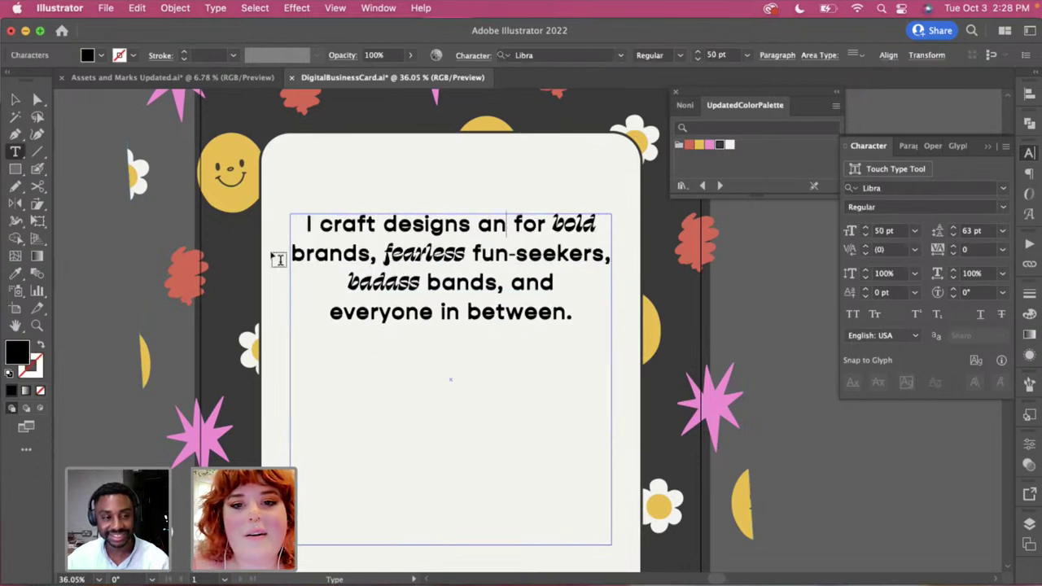
pyautogui.press('super+z')
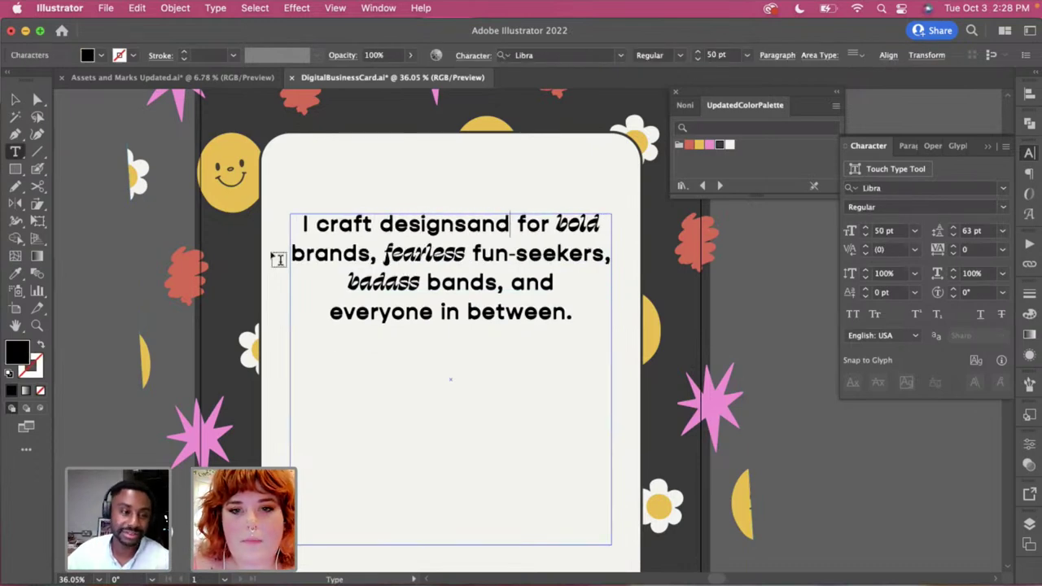
pyautogui.press('super+shift+z')
pyautogui.write('and illos')
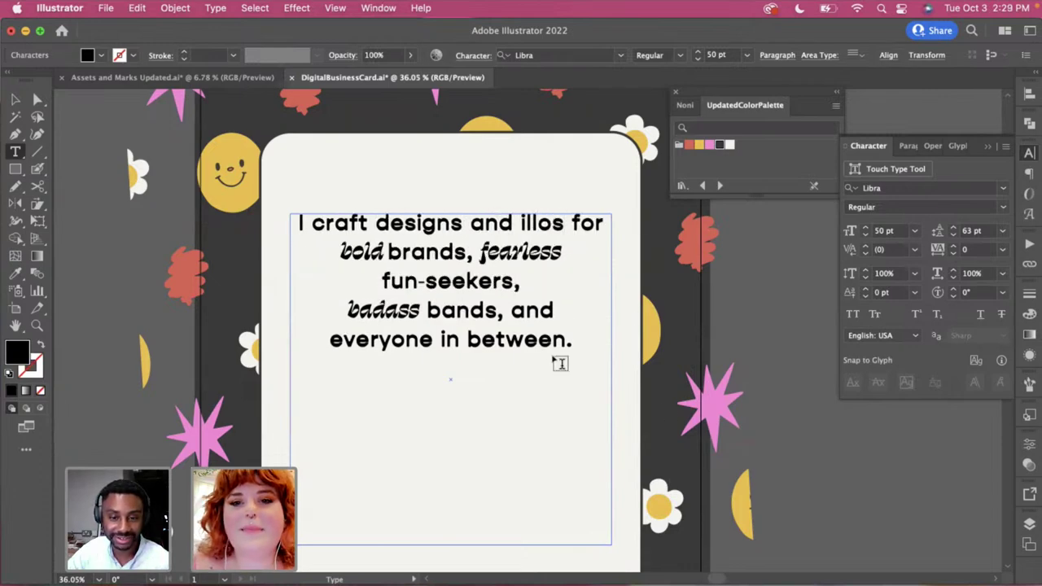
pyautogui.keyDown('super'); pyautogui.click(758, 330); pyautogui.keyUp('super')
pyautogui.moveTo(447, 281); pyautogui.dragTo(449, 262)
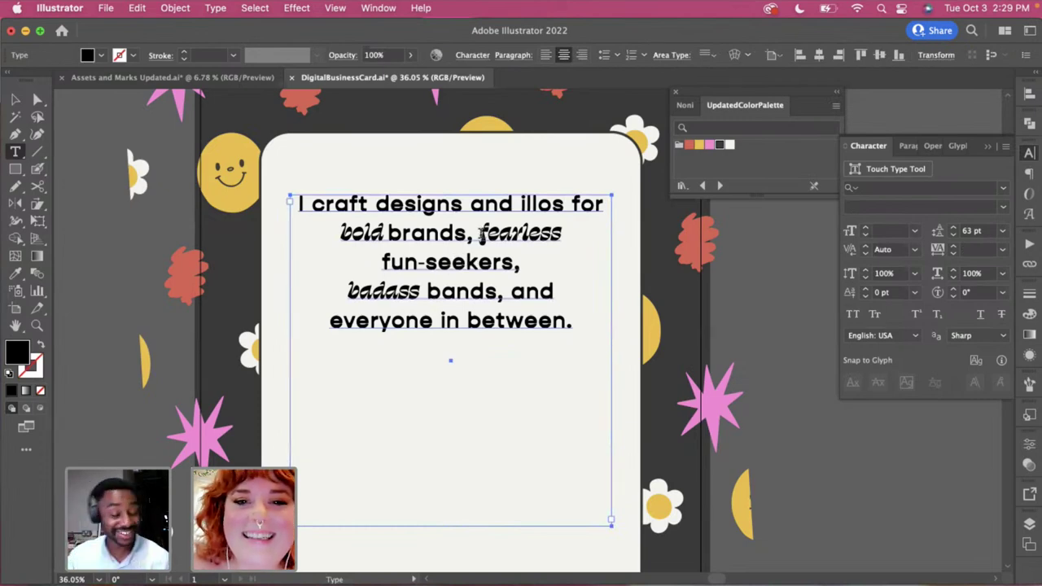
# Rebreak the lines so 'fearless' and 'illos for bold brands,' each start new lines
pyautogui.click(481, 233)
pyautogui.press('BackSpace')
pyautogui.press('Return')
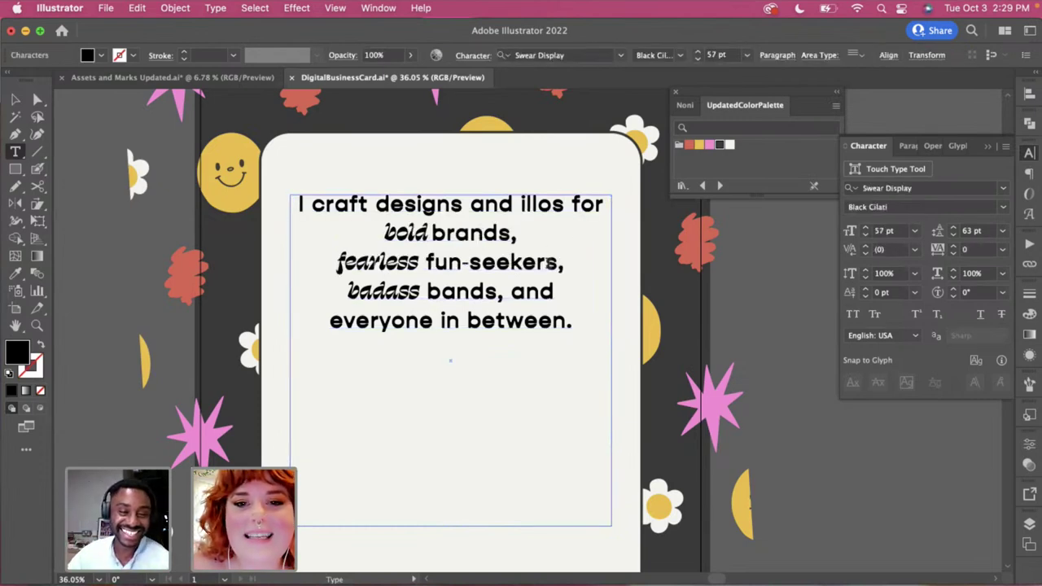
pyautogui.press('End')
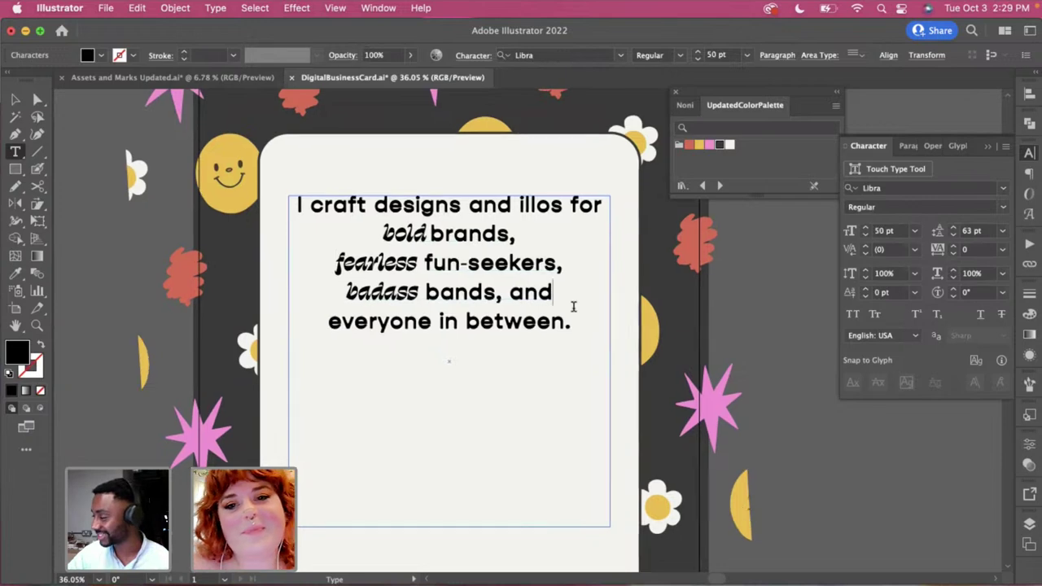
pyautogui.click(518, 209)
pyautogui.press('BackSpace')
pyautogui.write('\\')
pyautogui.press('Return')
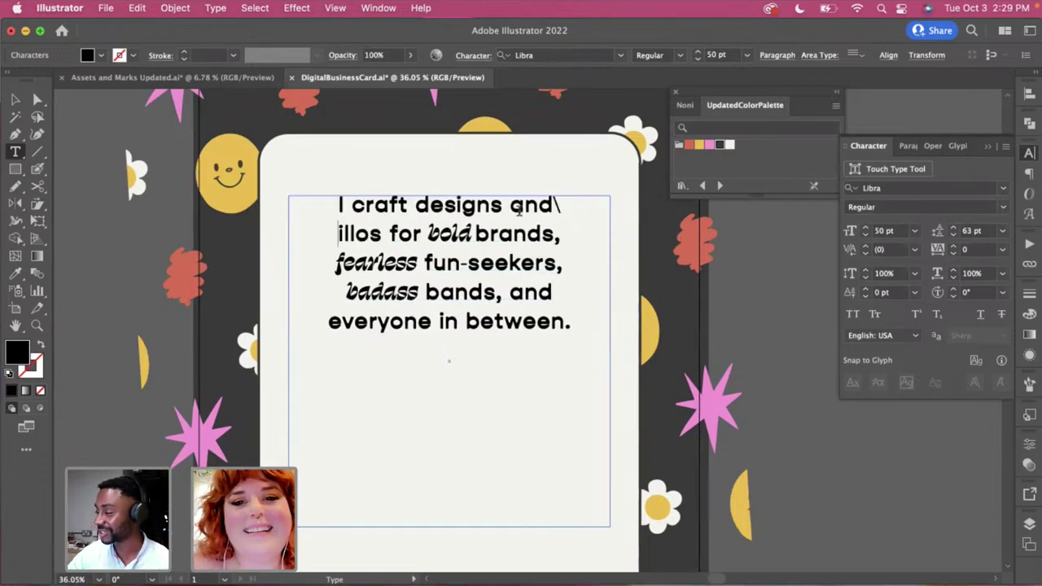
pyautogui.click(572, 204)
pyautogui.press('BackSpace')
pyautogui.press('Escape')
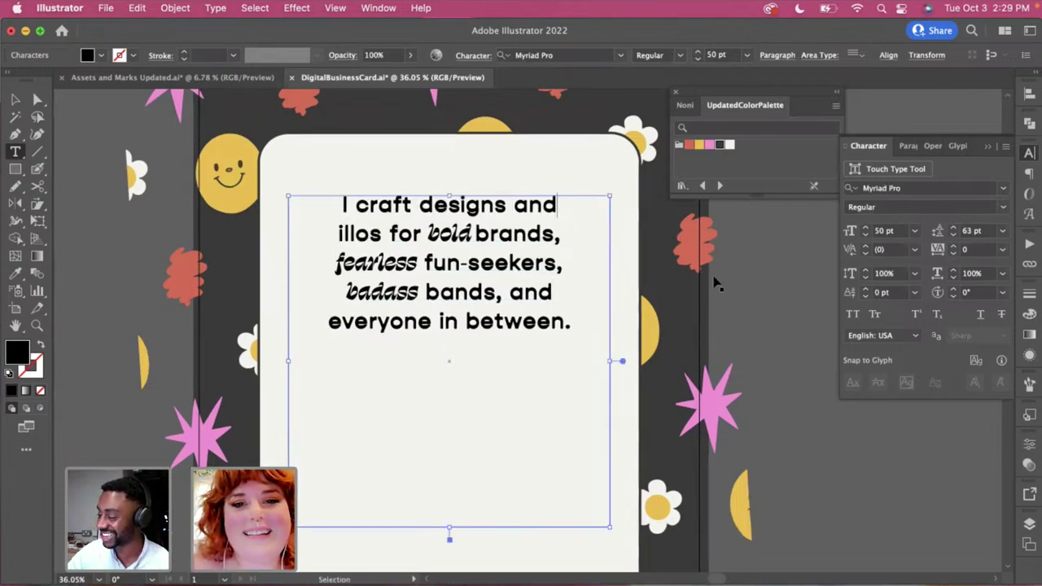
# Nudge the bio text block slightly lower on the card
pyautogui.click(721, 285)
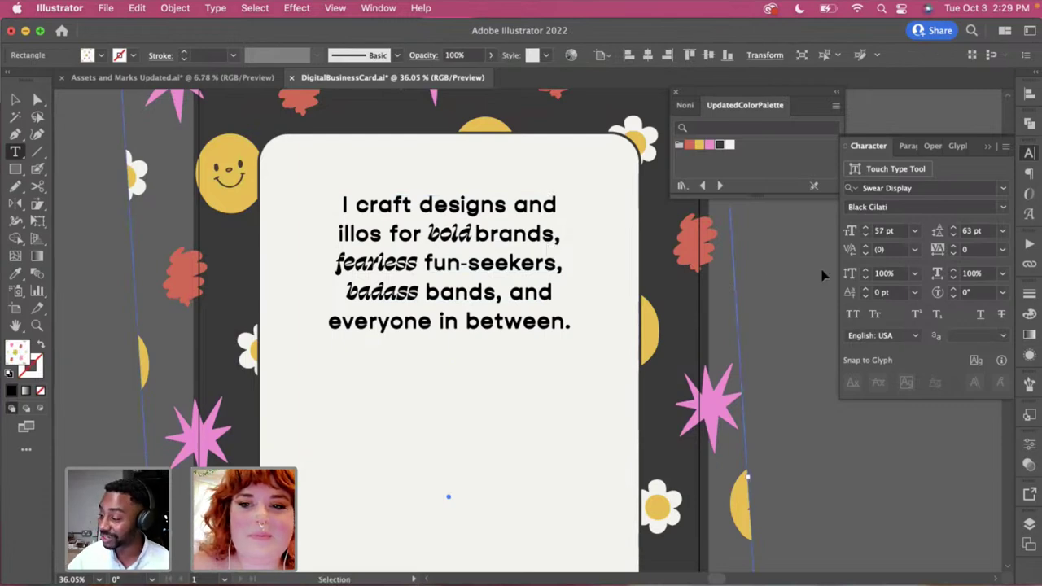
pyautogui.press('super+shift+a')
pyautogui.press('v')
pyautogui.moveTo(533, 233); pyautogui.dragTo(534, 274)
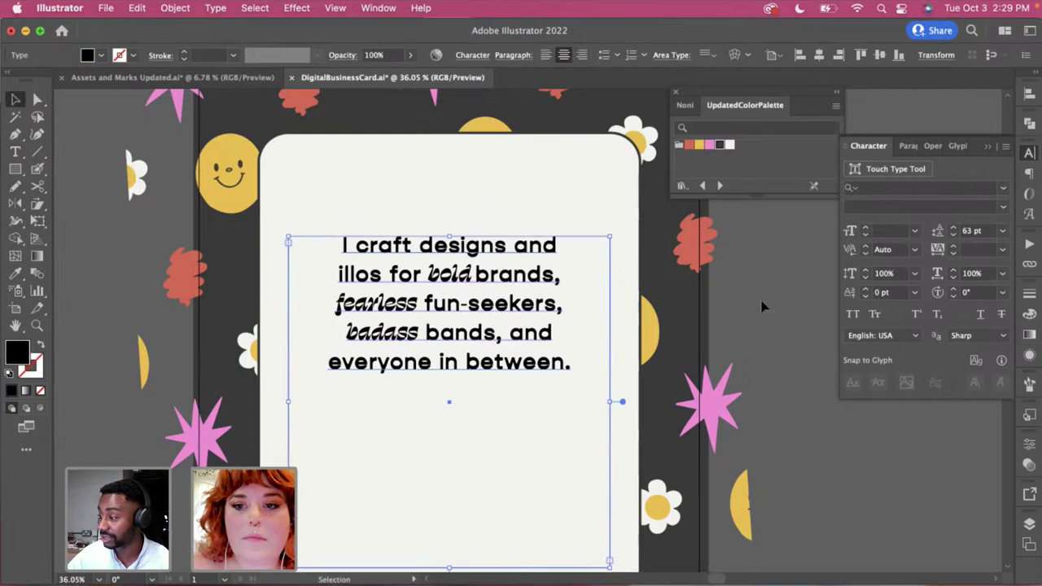
# Shorten the bio text frame to fit its text
pyautogui.click(777, 307)
pyautogui.scroll(-5, 602, 349)
pyautogui.click(537, 342)
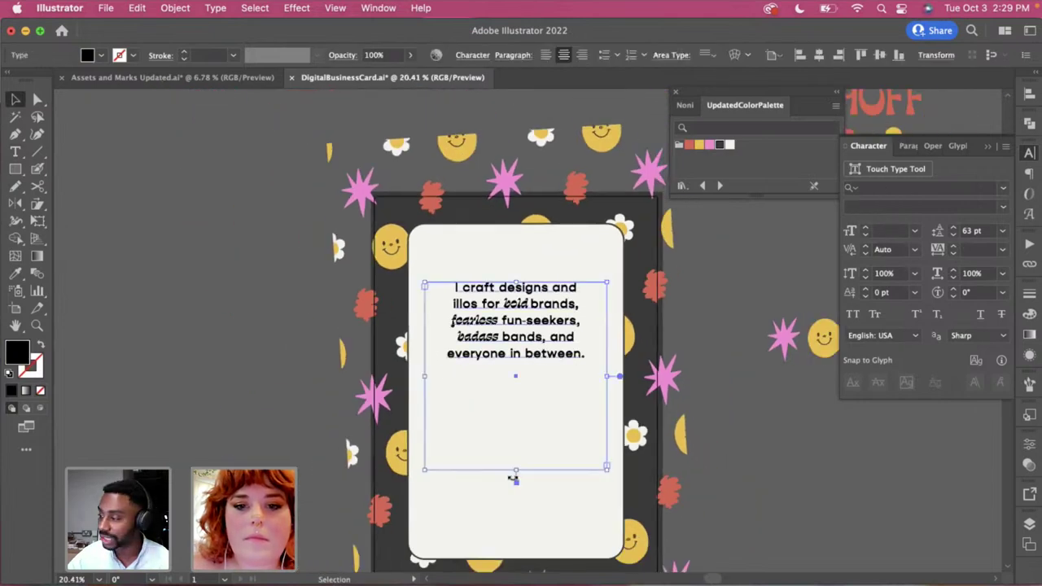
pyautogui.moveTo(516, 480); pyautogui.dragTo(524, 368)
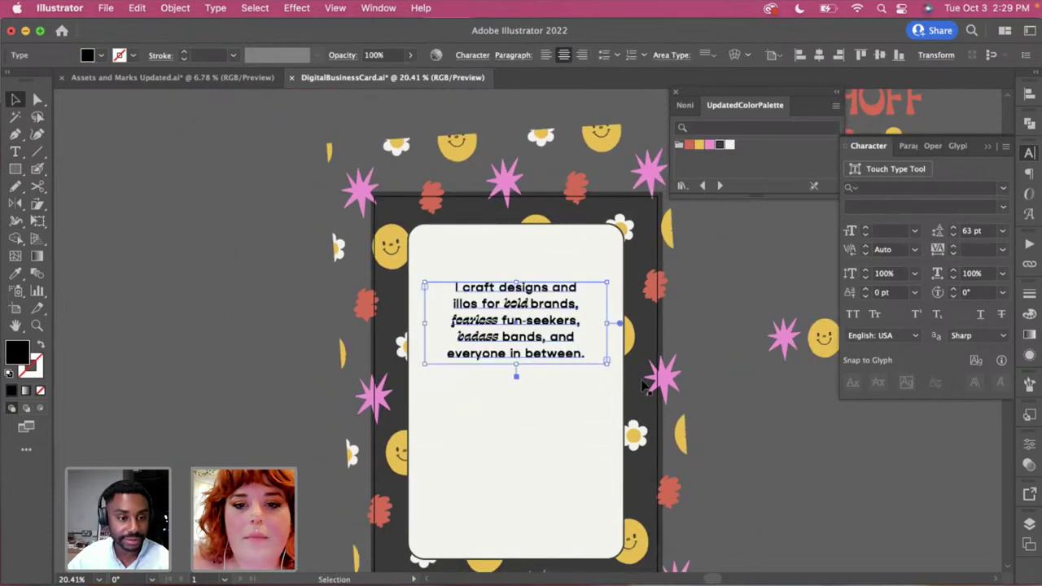
pyautogui.click(794, 449)
pyautogui.scroll(-5, 794, 448)
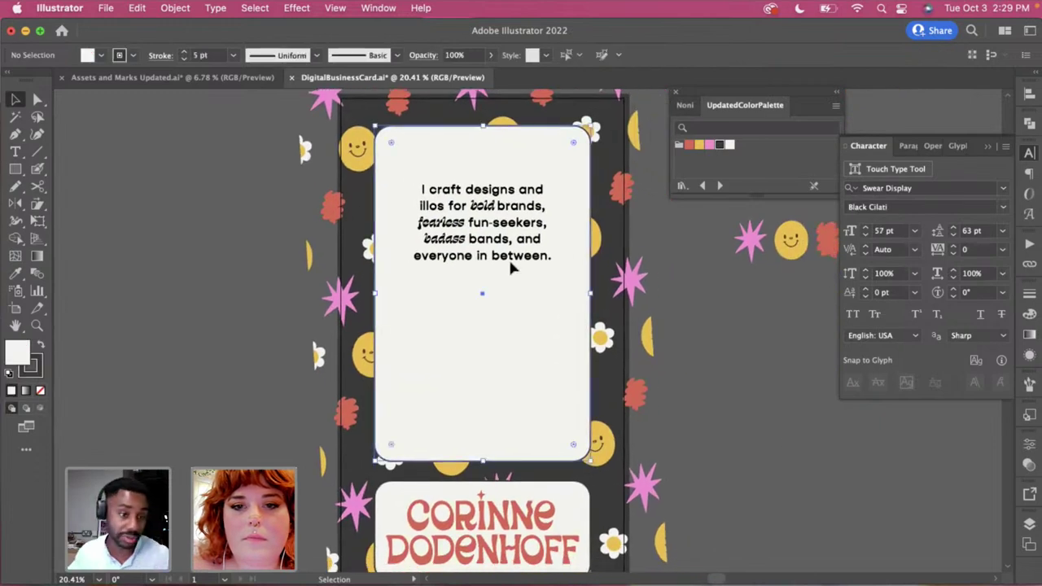
# Delete all the bio text, then undo to bring the paragraph back
pyautogui.doubleClick(509, 259)
pyautogui.hotkey('ctrl', 'a')
pyautogui.press('BackSpace')
pyautogui.press('Escape')
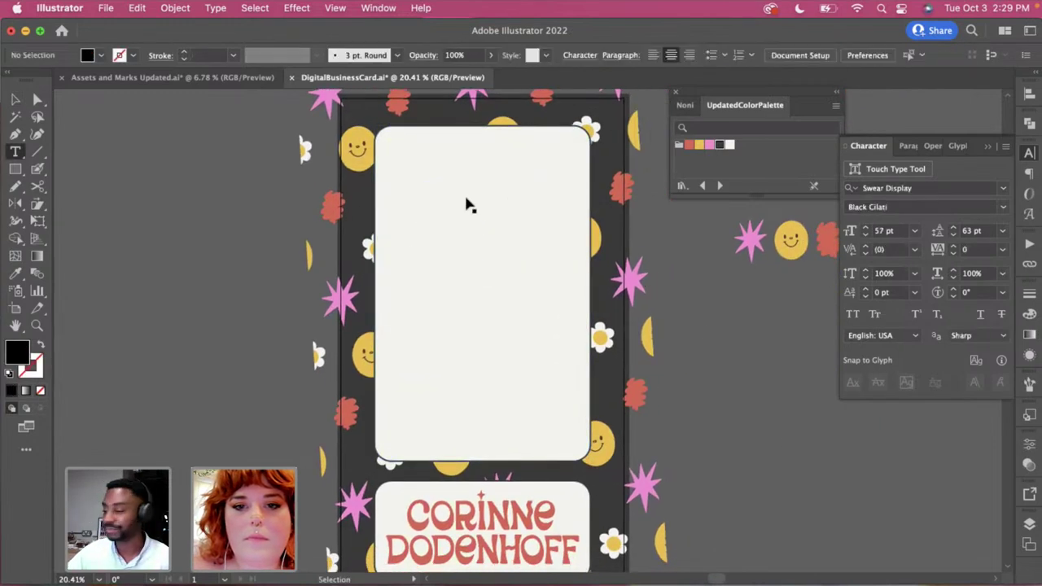
pyautogui.click(465, 193)
pyautogui.press('Escape')
pyautogui.hotkey('ctrl', 'z')
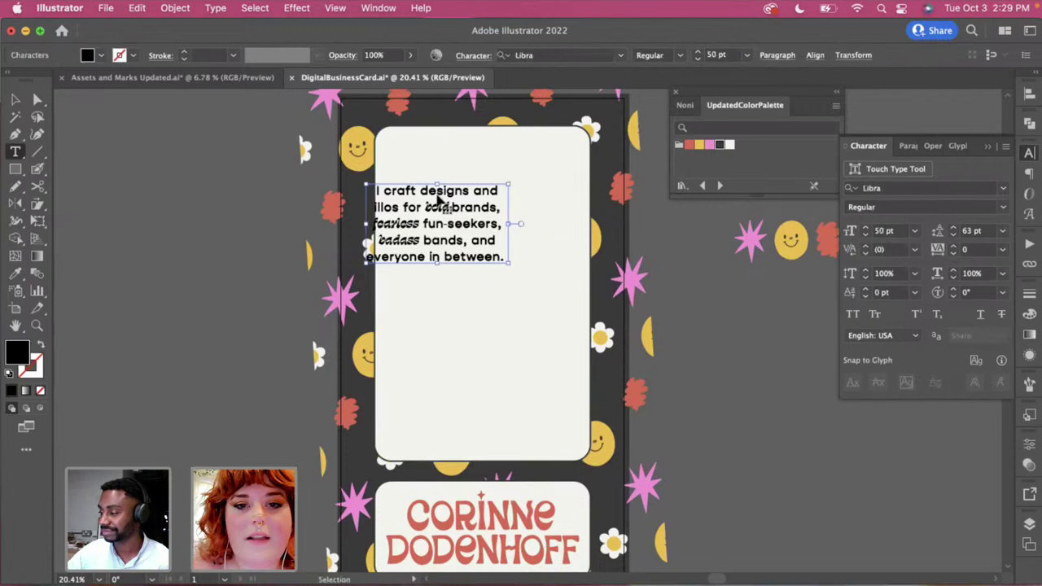
pyautogui.press('Escape')
# Move the bio onto the card, centre it horizontally, and scale it larger
pyautogui.moveTo(444, 233); pyautogui.dragTo(482, 243)
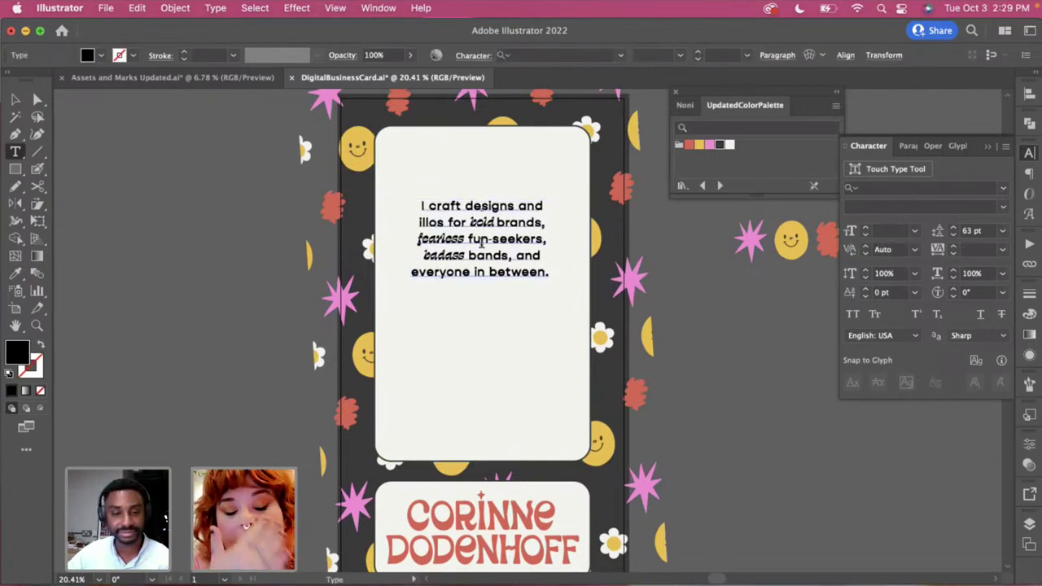
pyautogui.click(482, 249)
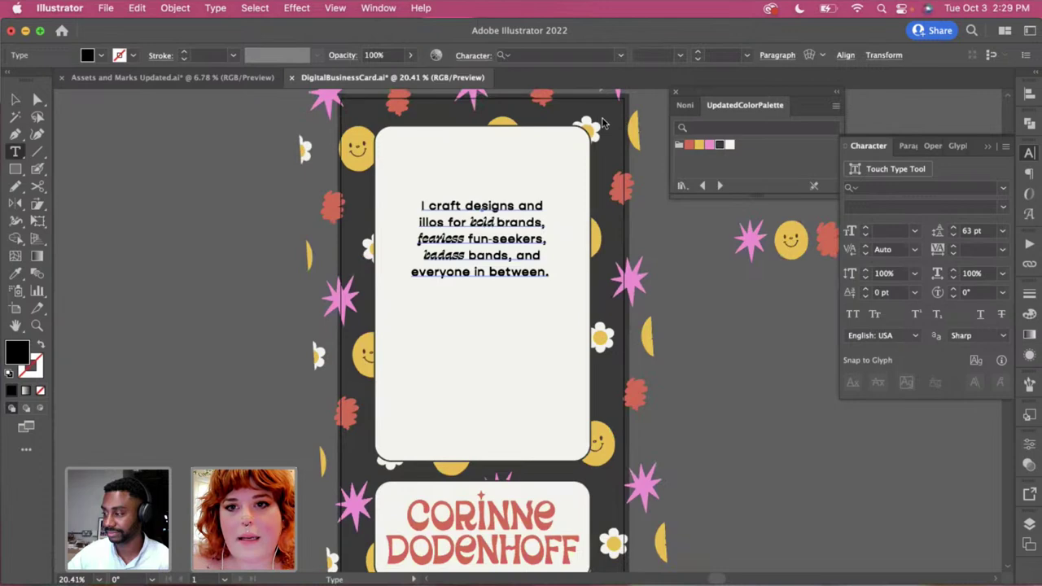
pyautogui.click(845, 55)
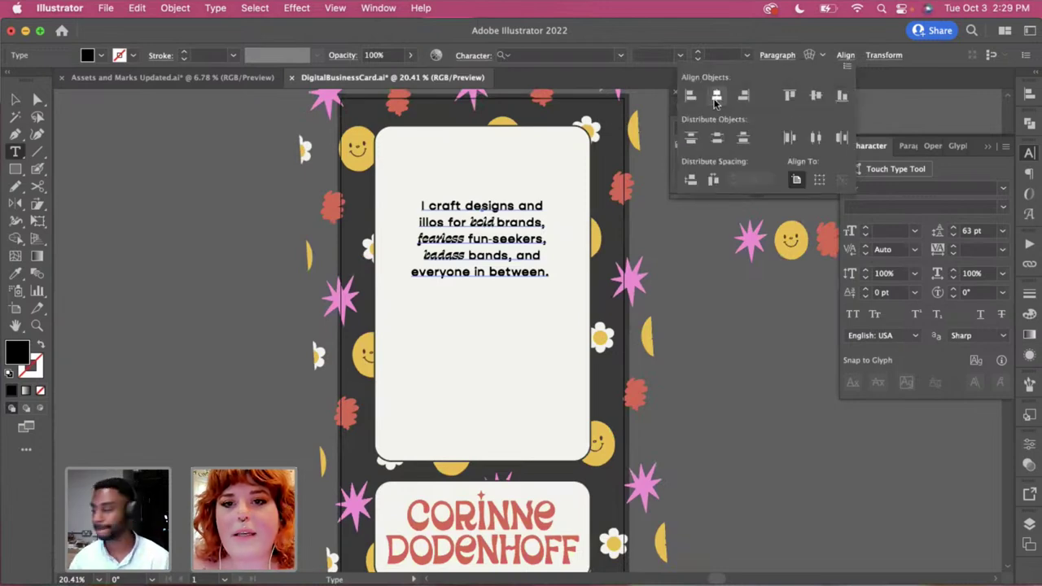
pyautogui.click(716, 98)
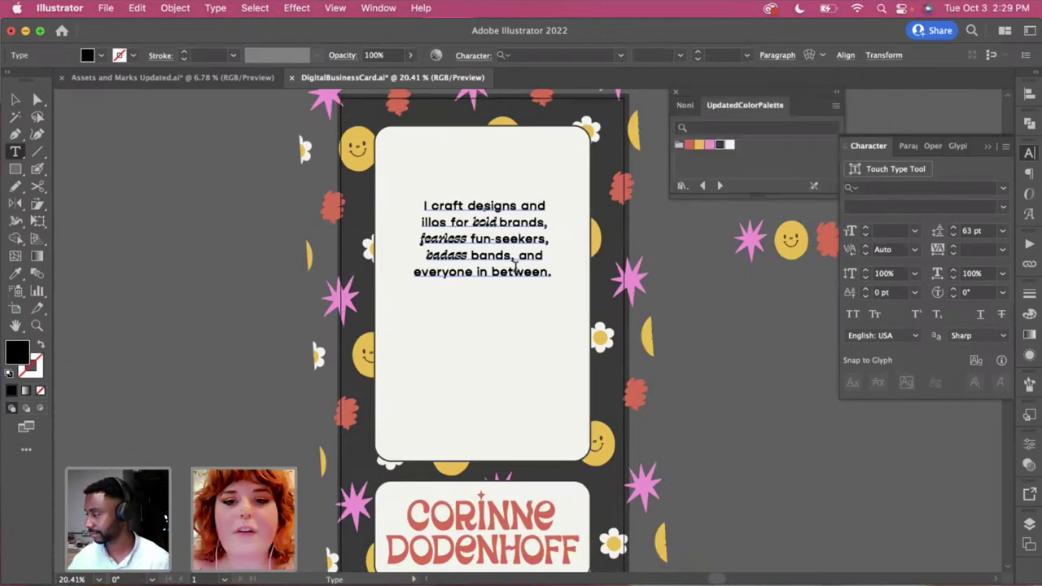
pyautogui.press('Escape')
pyautogui.moveTo(484, 284); pyautogui.dragTo(530, 291)
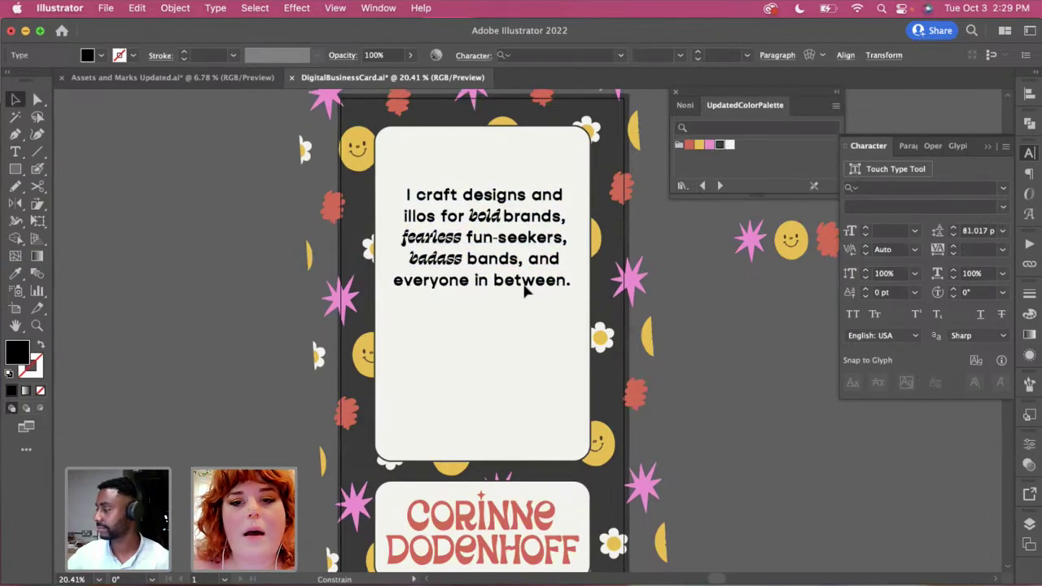
# Colour 'bold' pink, 'fearless' red and 'badass' yellow using the palette swatches
pyautogui.click(682, 353)
pyautogui.press('t')
pyautogui.moveTo(503, 216); pyautogui.dragTo(401, 238)
pyautogui.click(710, 144)
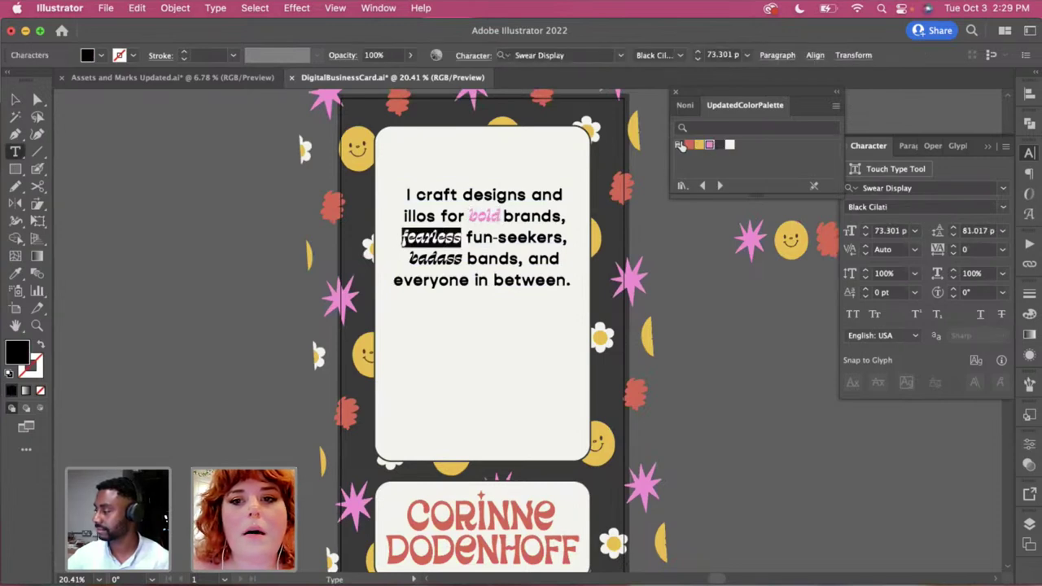
pyautogui.click(689, 145)
pyautogui.click(468, 261)
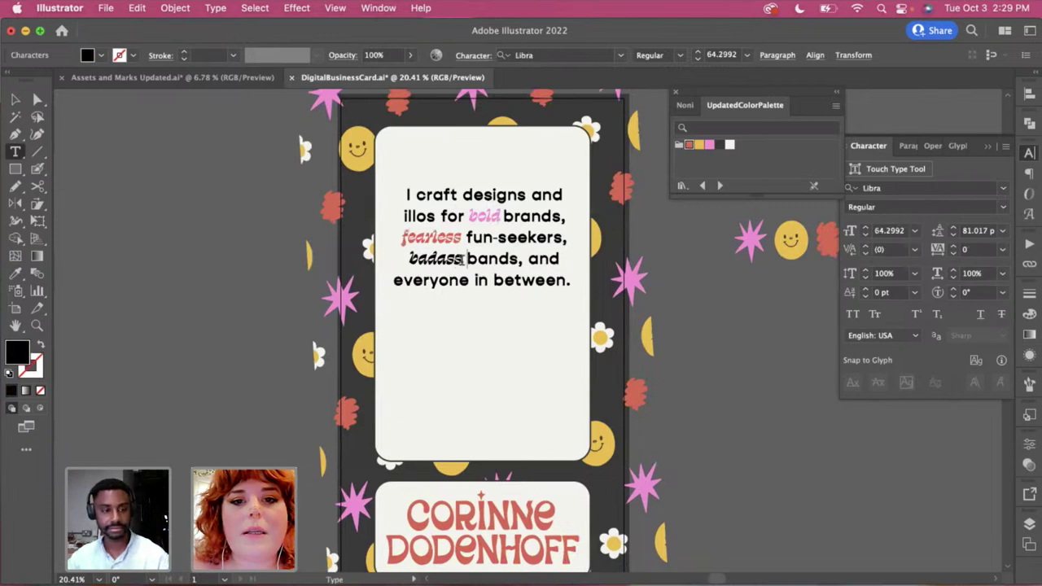
pyautogui.moveTo(462, 259); pyautogui.dragTo(408, 259)
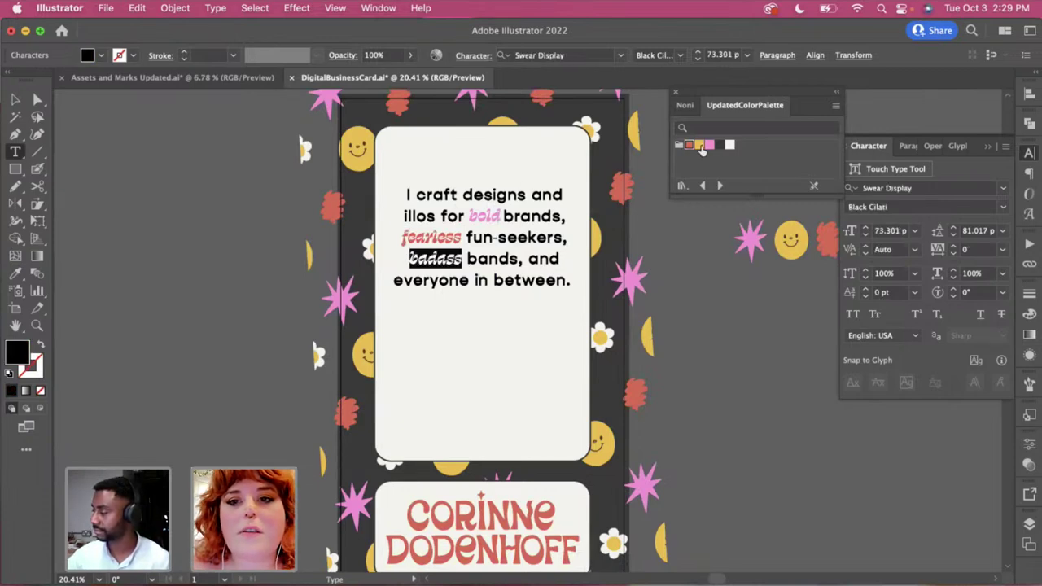
pyautogui.click(700, 145)
pyautogui.press('super+shift+a')
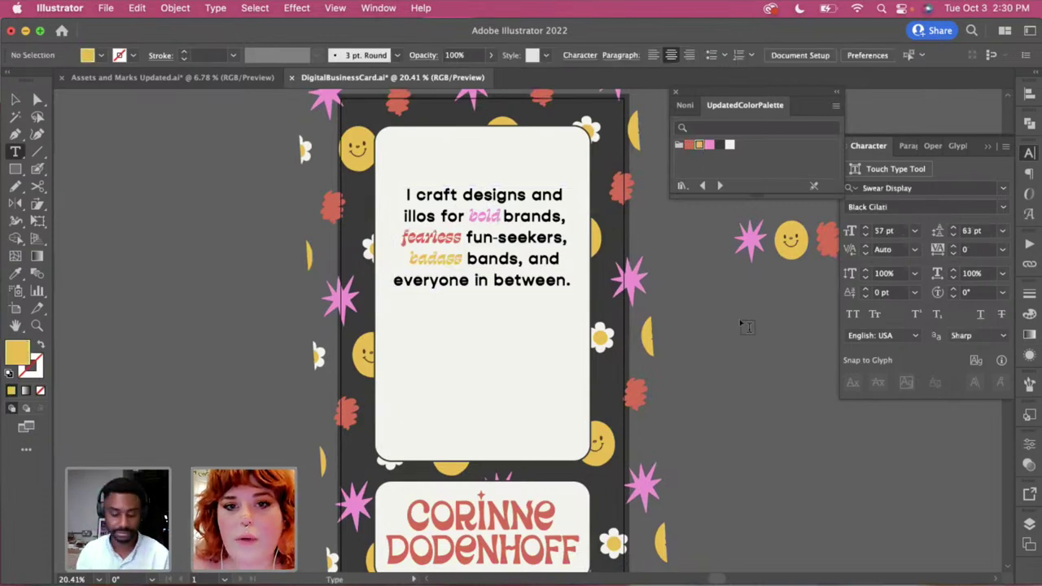
pyautogui.press('v')
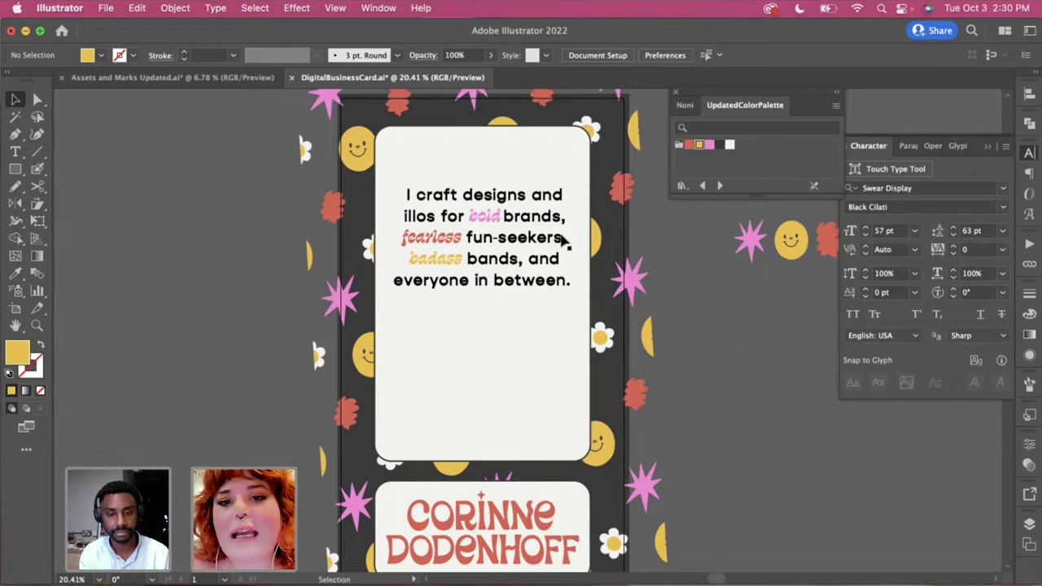
# Lower the bio slightly and place a copy of the pink star centred above it
pyautogui.moveTo(561, 235); pyautogui.dragTo(562, 255)
pyautogui.click(791, 356)
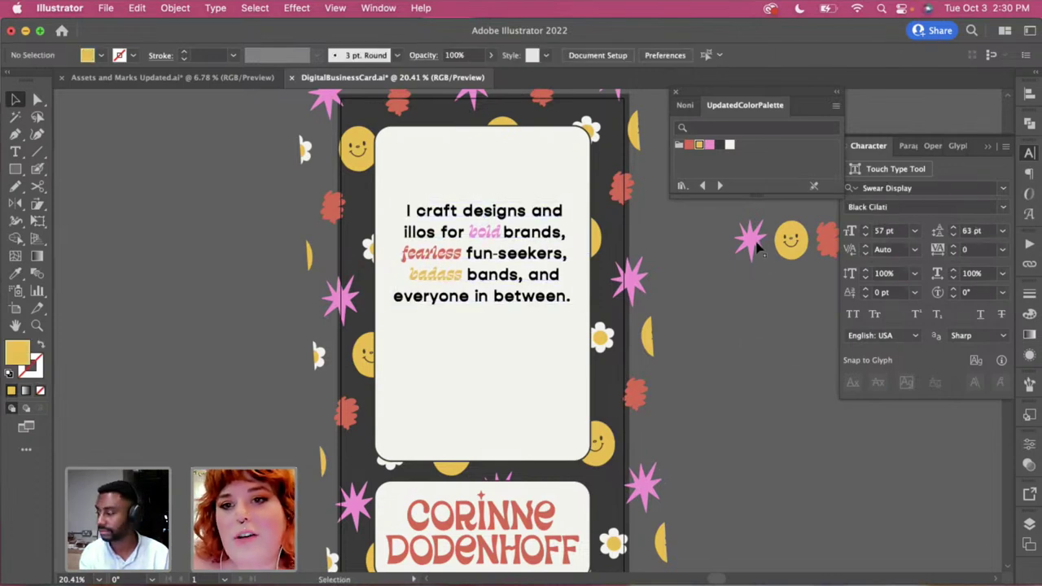
pyautogui.moveTo(755, 236); pyautogui.dragTo(486, 175)
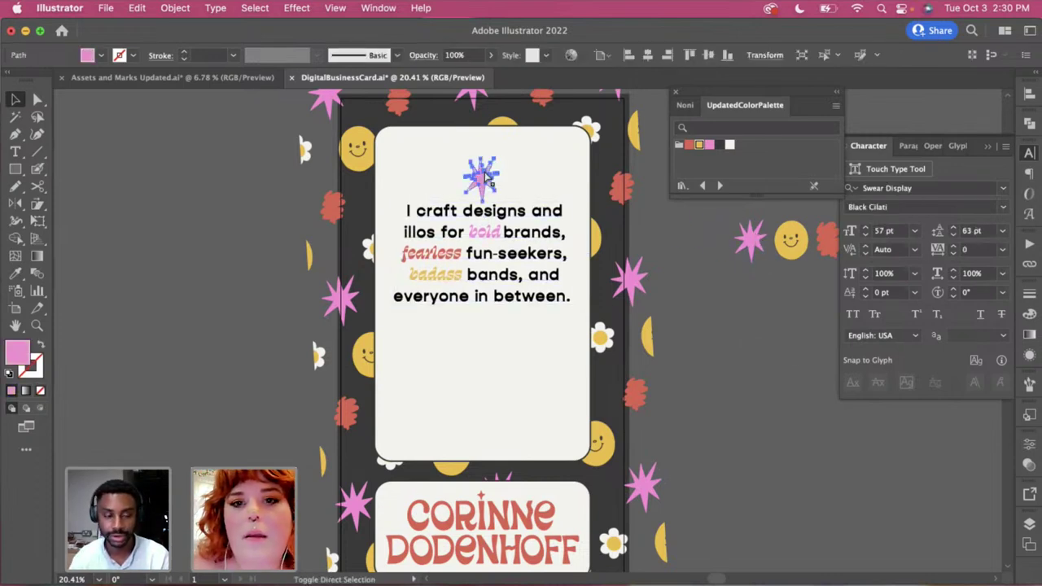
pyautogui.click(747, 374)
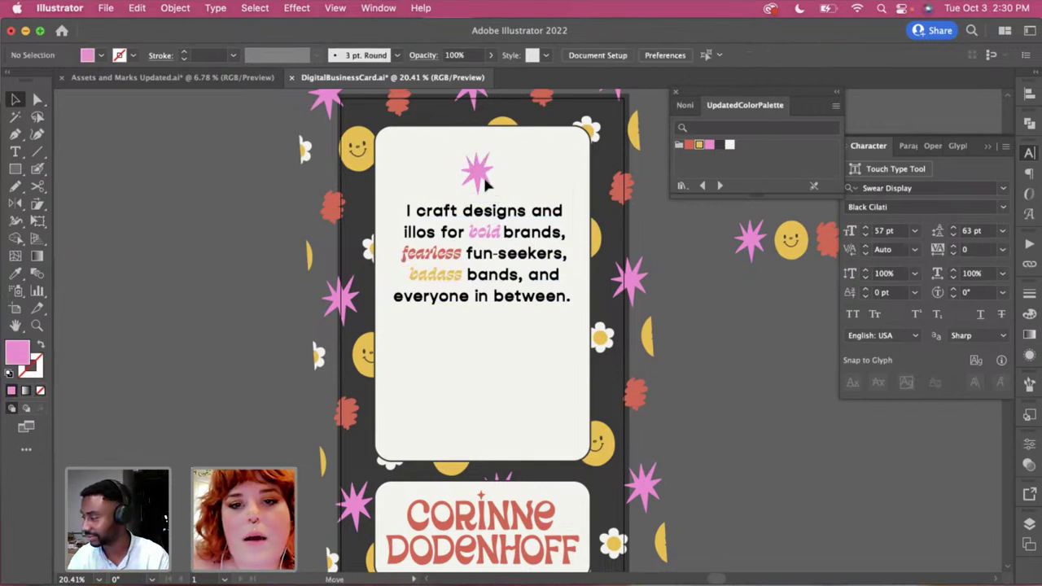
pyautogui.moveTo(489, 186); pyautogui.dragTo(480, 177)
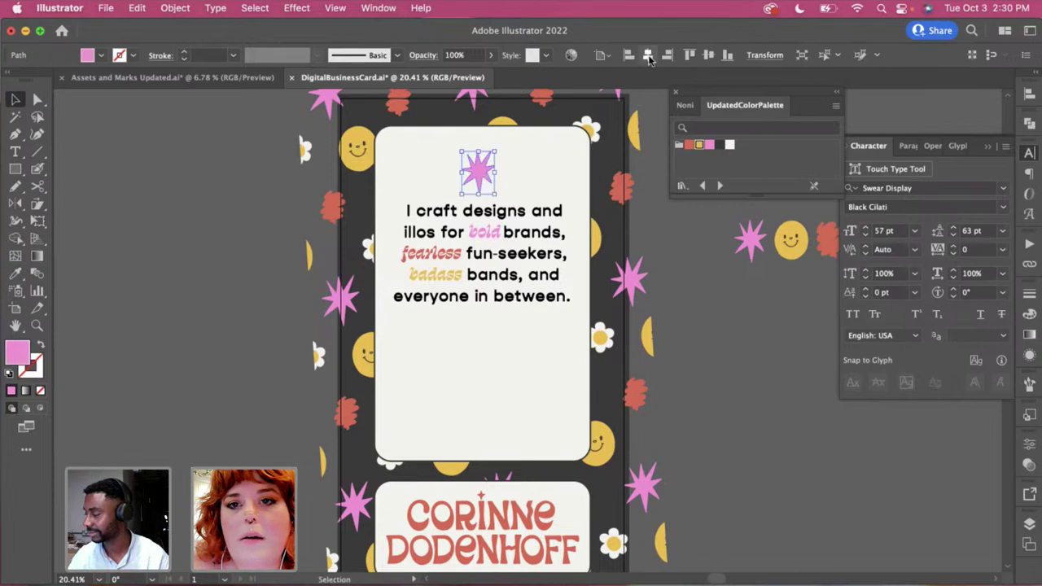
pyautogui.click(649, 59)
pyautogui.click(750, 386)
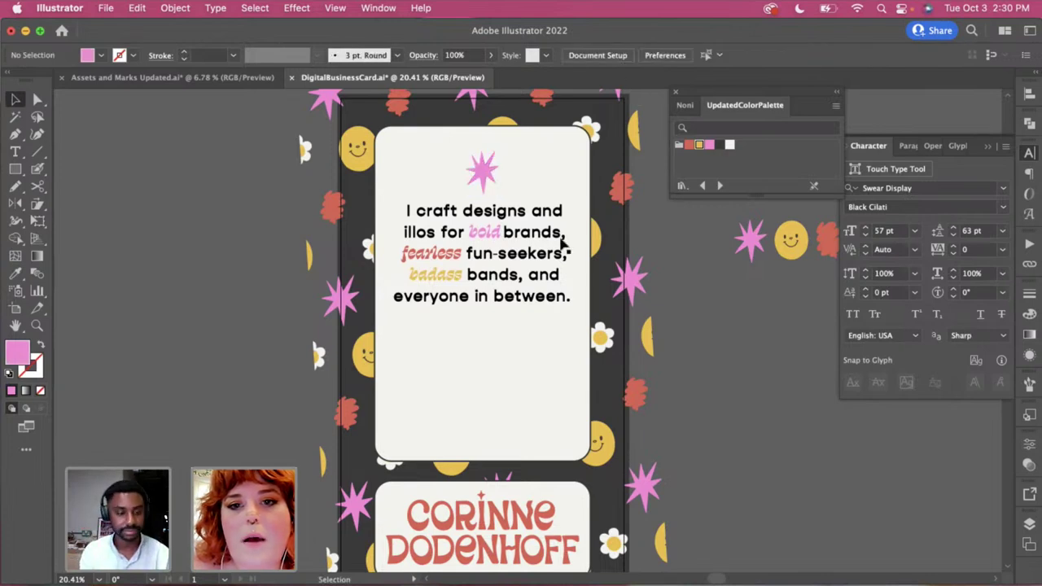
pyautogui.scroll(2, 561, 244)
pyautogui.scroll(-2, 560, 244)
pyautogui.hscroll(2, 561, 244)
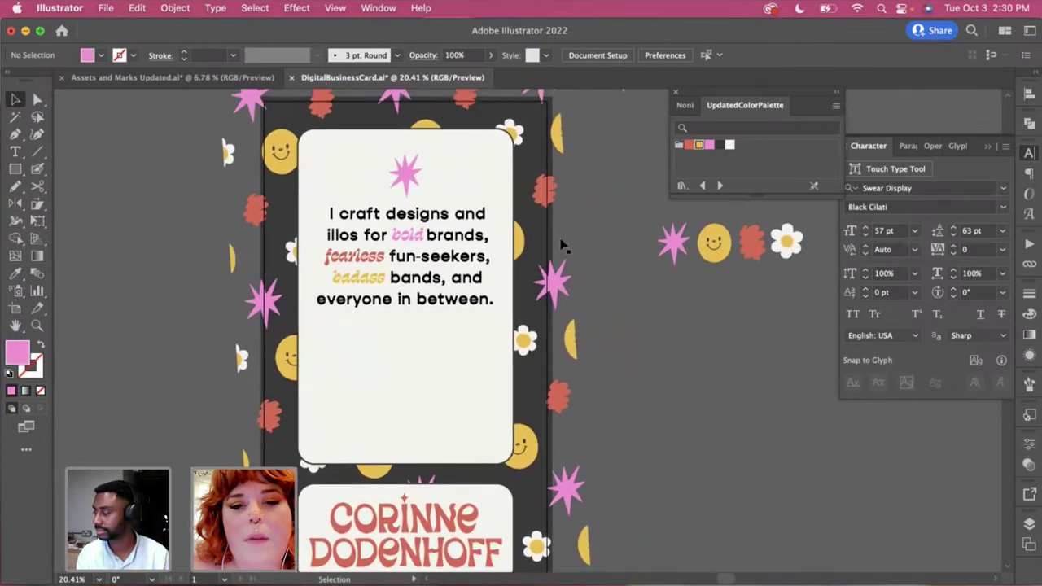
# Recolour 'bold' with the red swatch to match 'fearless'
pyautogui.click(427, 229)
pyautogui.click(650, 348)
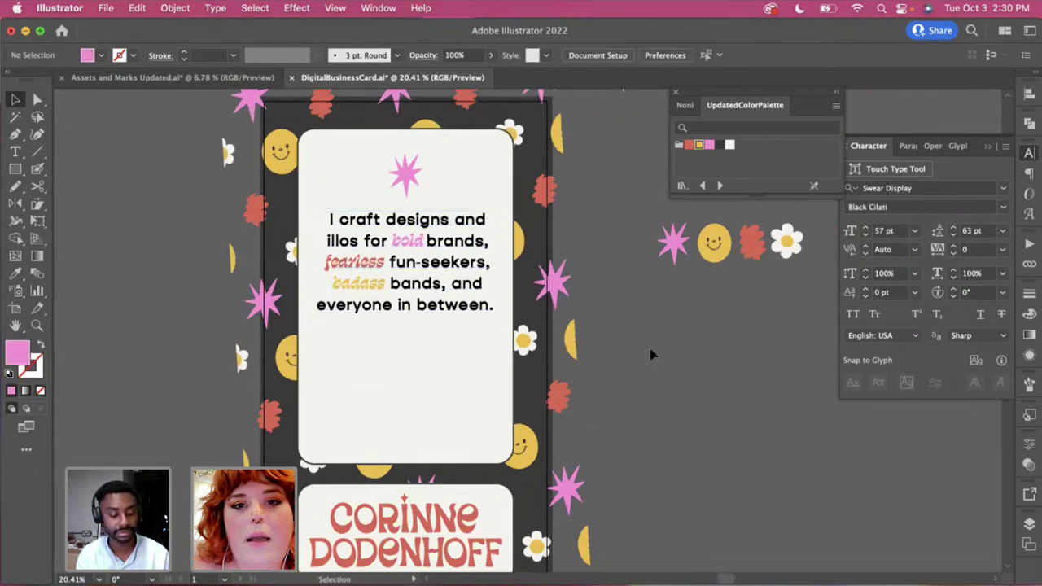
pyautogui.press('t')
pyautogui.scroll(1, 618, 348)
pyautogui.moveTo(425, 256); pyautogui.dragTo(394, 256)
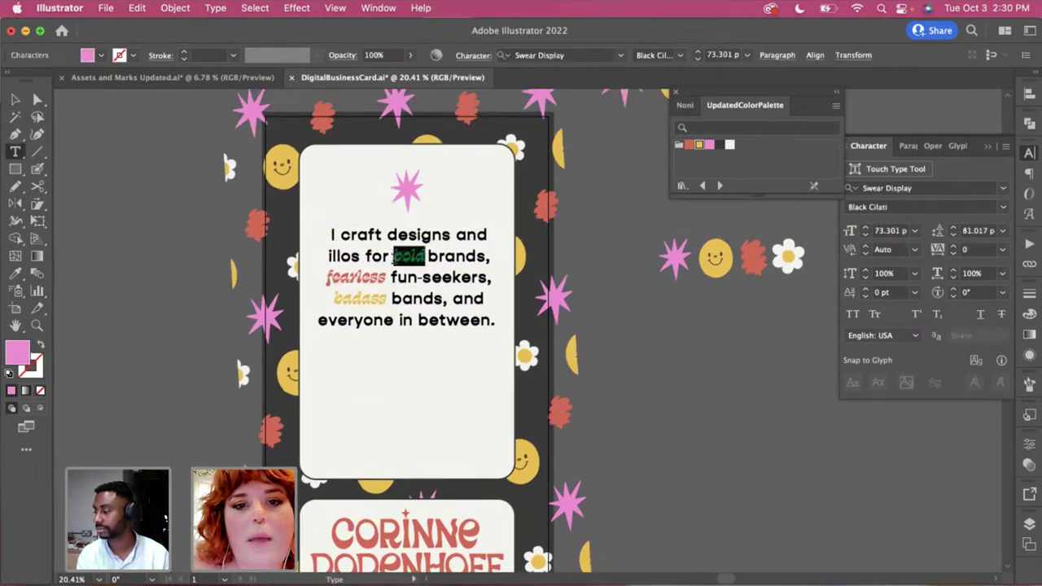
pyautogui.click(15, 277)
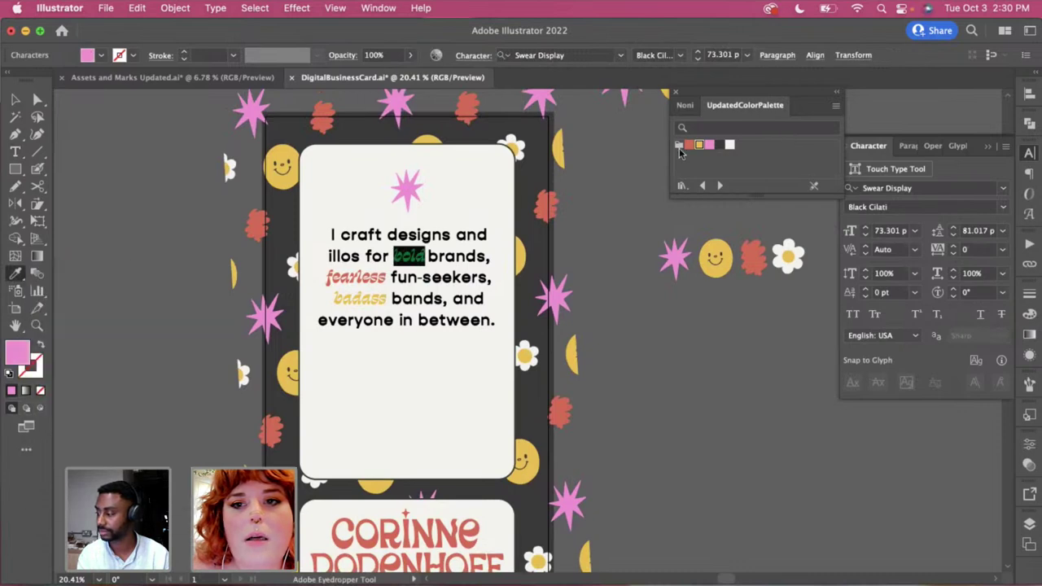
pyautogui.click(689, 146)
pyautogui.press('super+shift+a')
# Recolour 'badass' with the same red swatch
pyautogui.press('t')
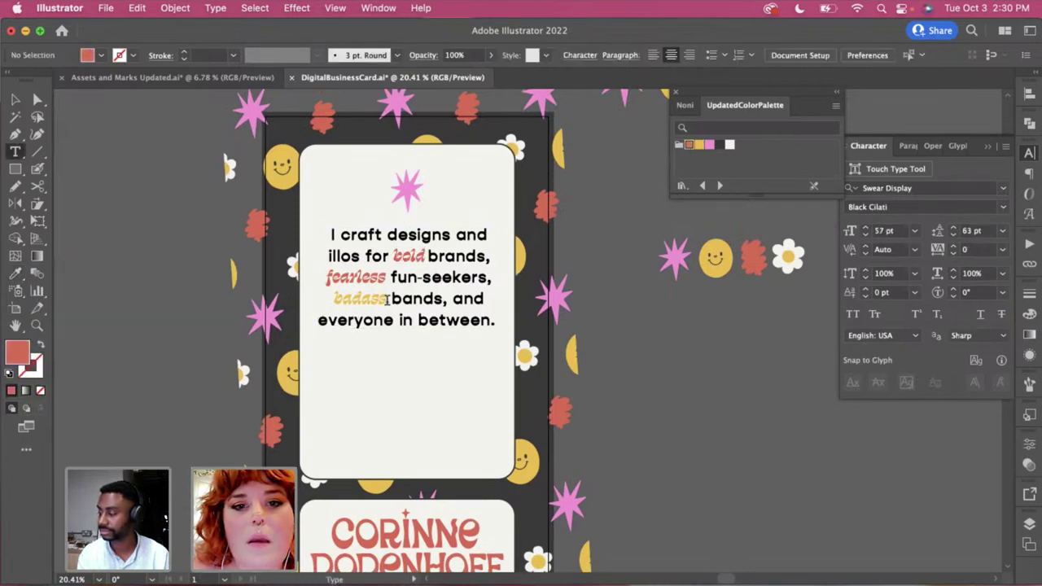
pyautogui.moveTo(388, 298); pyautogui.dragTo(334, 299)
pyautogui.click(689, 146)
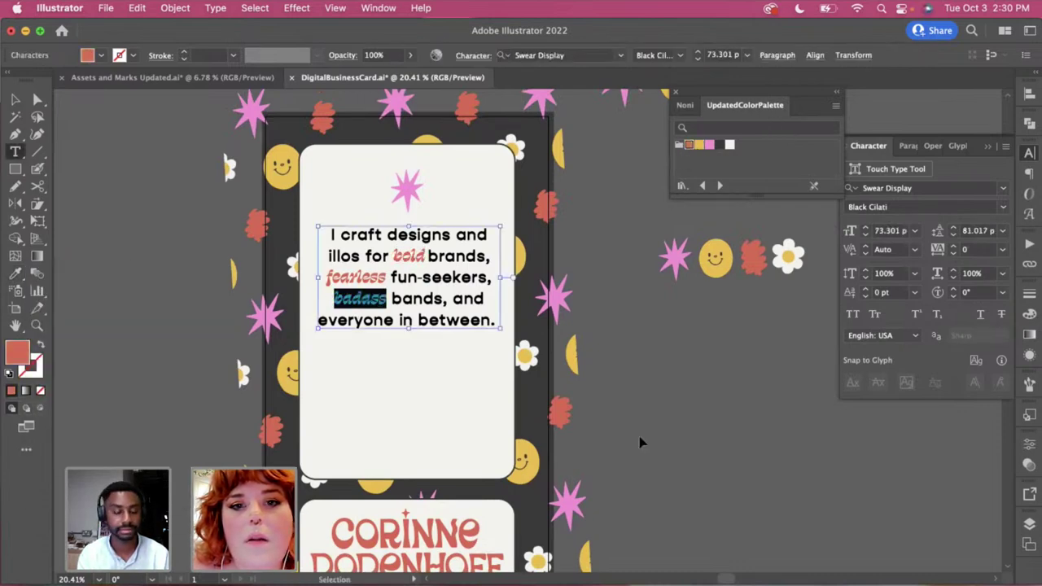
pyautogui.press('Escape')
pyautogui.press('super+shift+a')
pyautogui.scroll(-3, 641, 443)
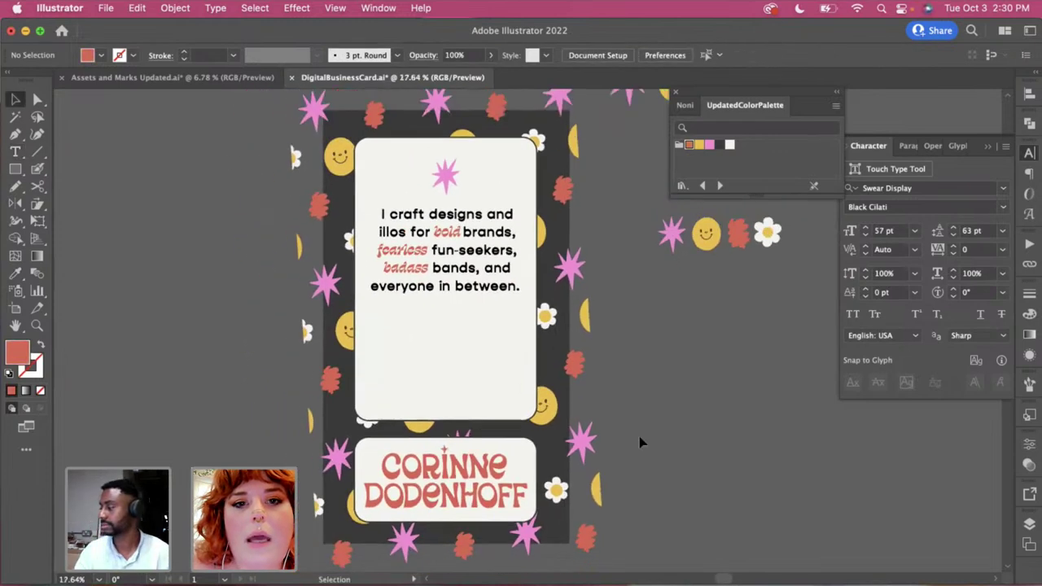
pyautogui.scroll(-1, 579, 372)
pyautogui.click(461, 202)
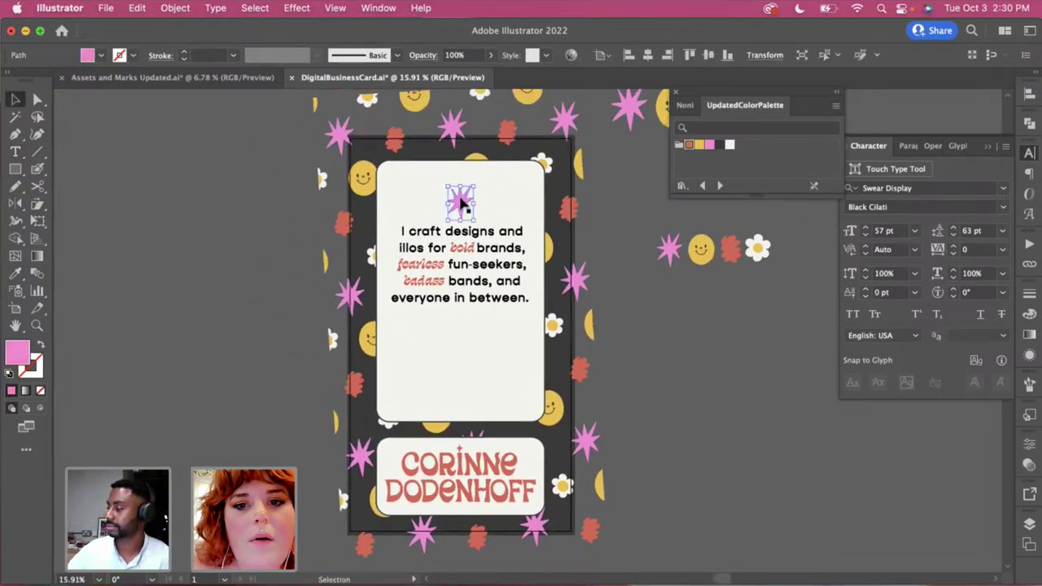
pyautogui.press('super+shift+a')
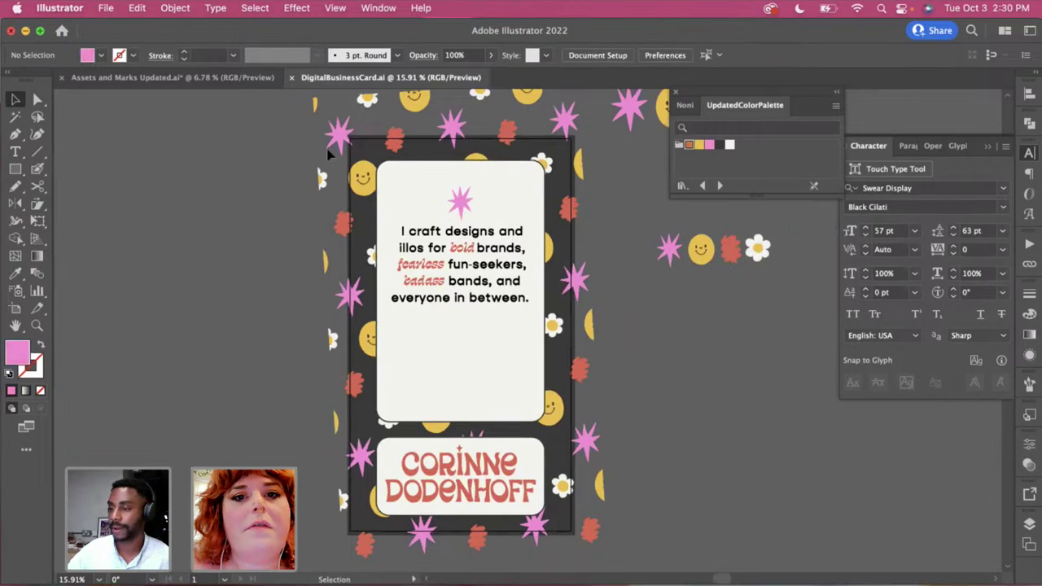
pyautogui.click(335, 8)
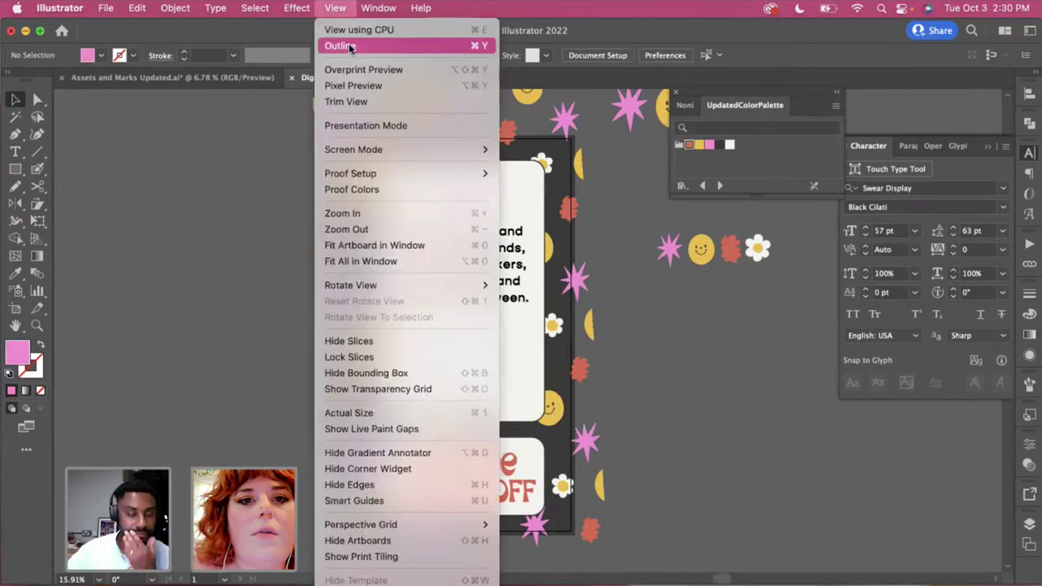
pyautogui.click(364, 127)
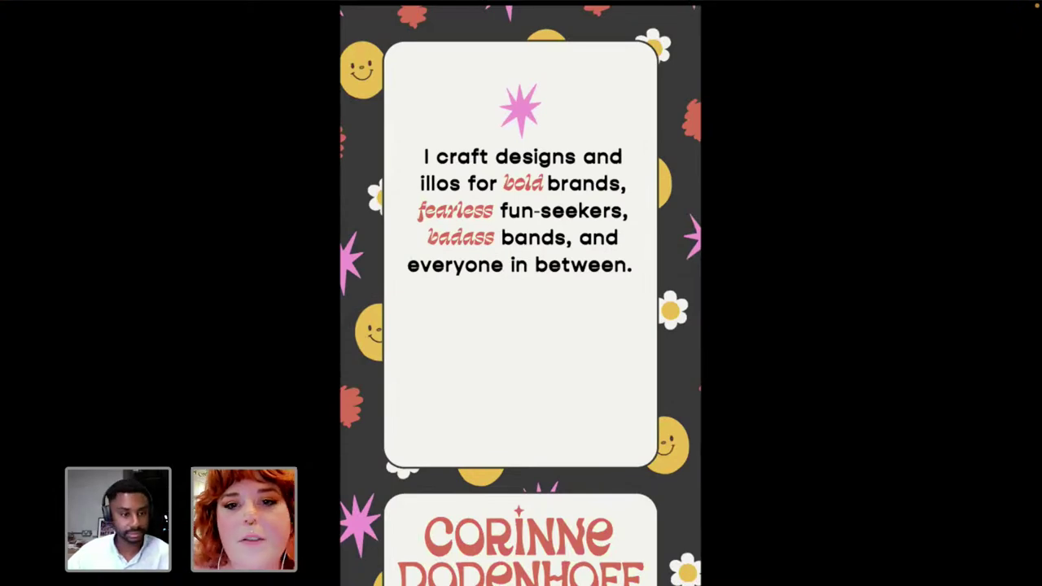
pyautogui.press('Escape')
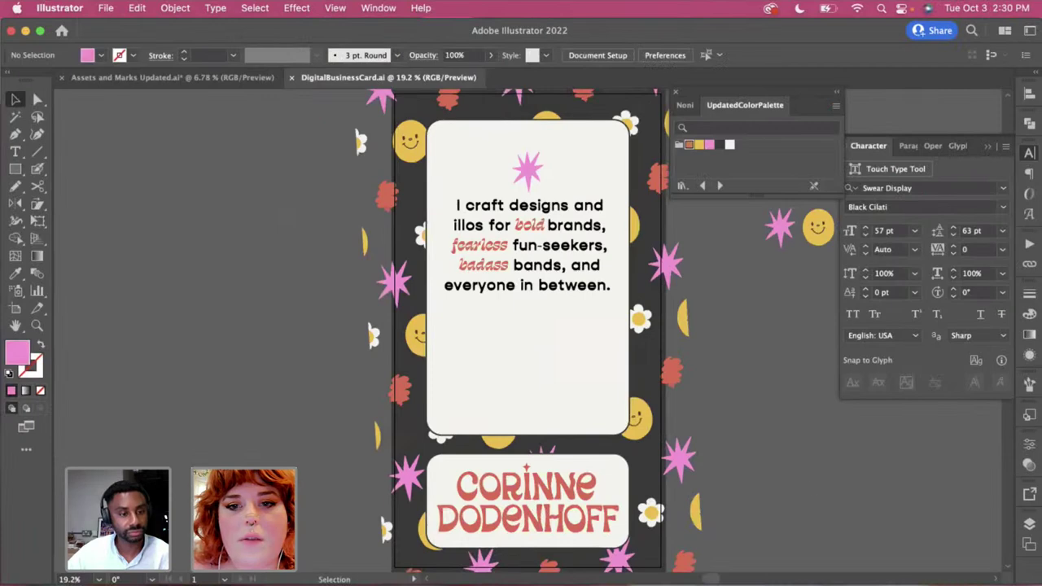
# Set the accent words to the dark swatch, matching the rest of the bio
pyautogui.click(564, 284)
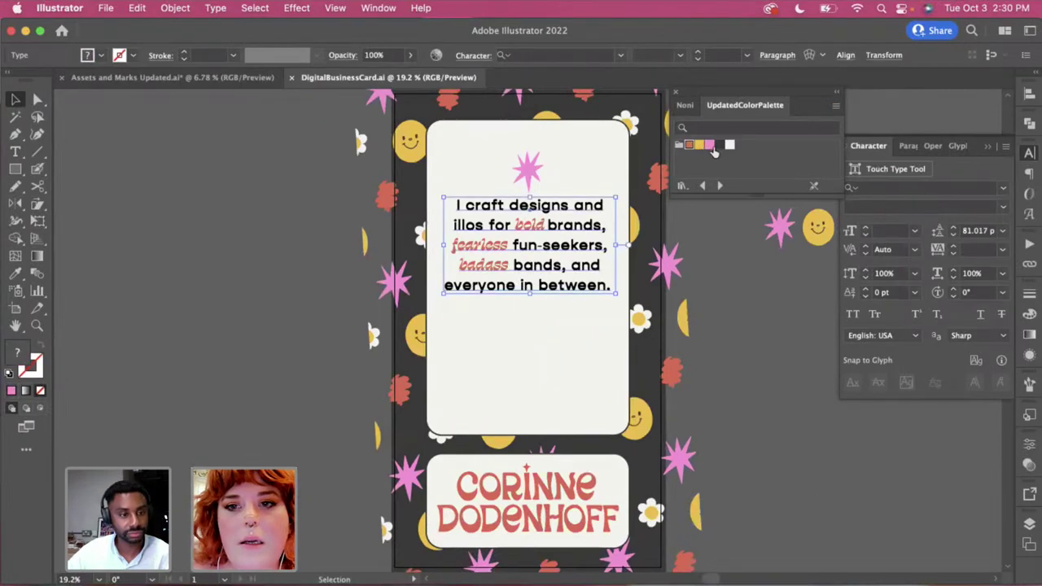
pyautogui.click(720, 146)
pyautogui.click(756, 391)
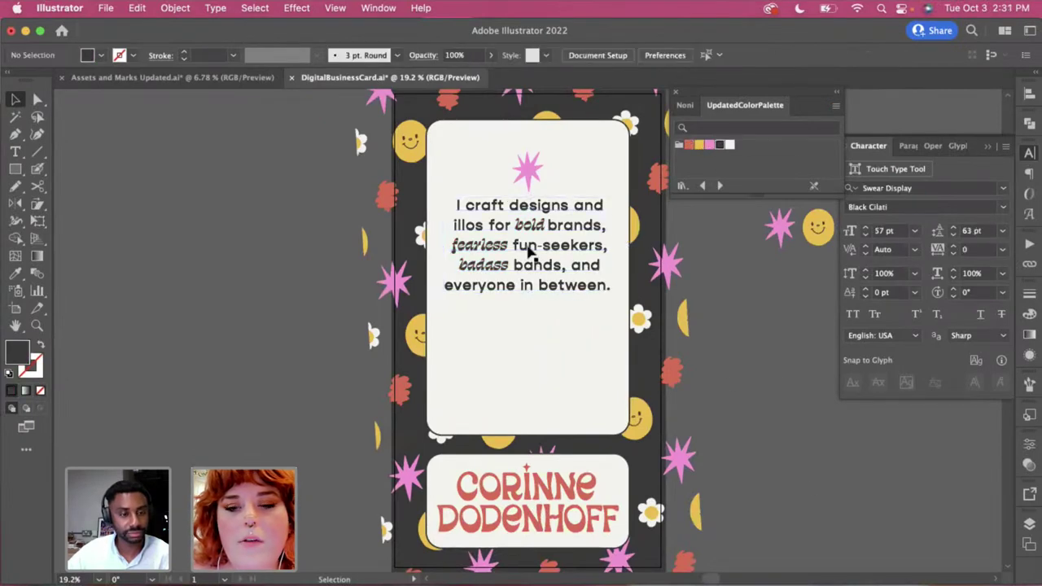
pyautogui.click(530, 256)
pyautogui.click(733, 356)
pyautogui.hscroll(2, 733, 358)
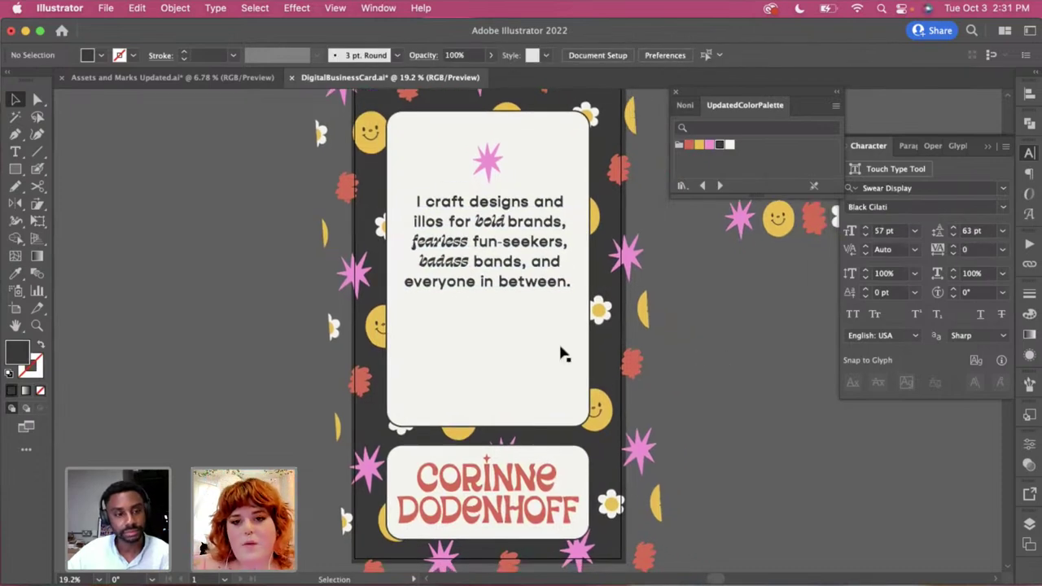
# Select and deselect the pink star above the bio to inspect it
pyautogui.click(490, 159)
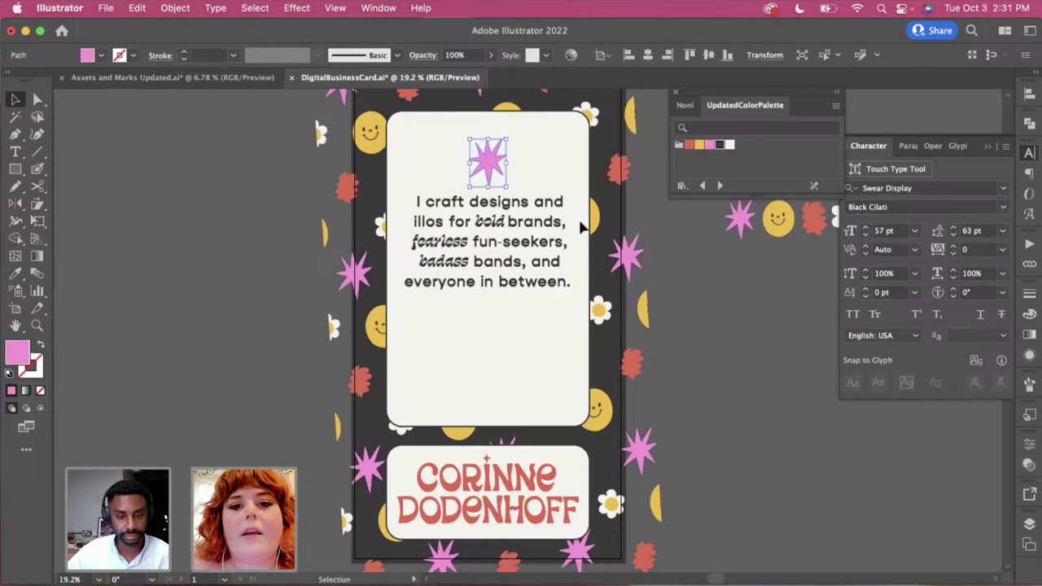
pyautogui.click(741, 349)
pyautogui.hscroll(2, 741, 349)
pyautogui.hscroll(2, 741, 349)
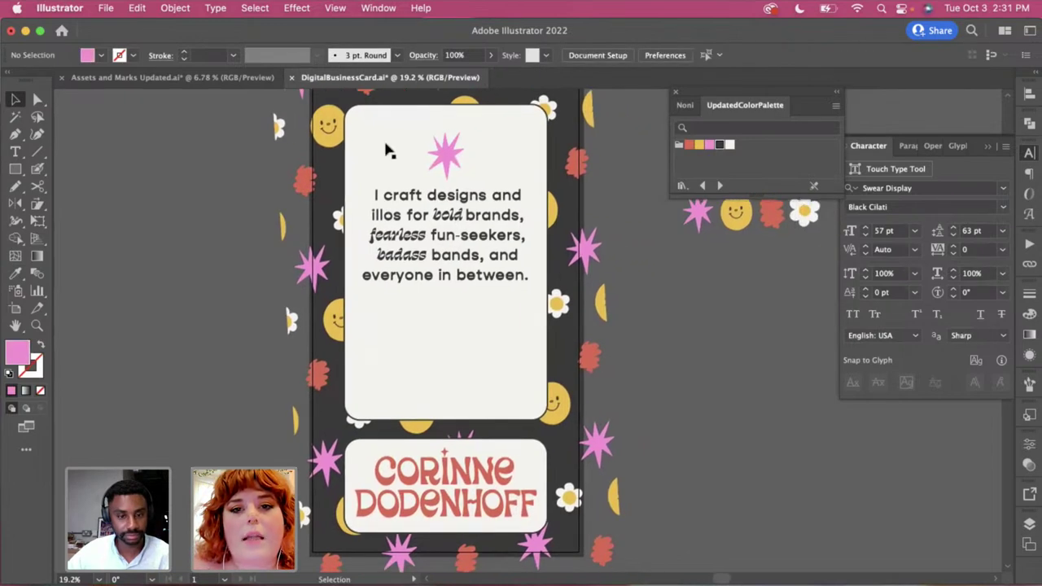
pyautogui.click(452, 159)
pyautogui.click(661, 340)
# In Chrome, search Google for 'qr code generator' from the 'qrcode' suggestion
pyautogui.click(147, 583)
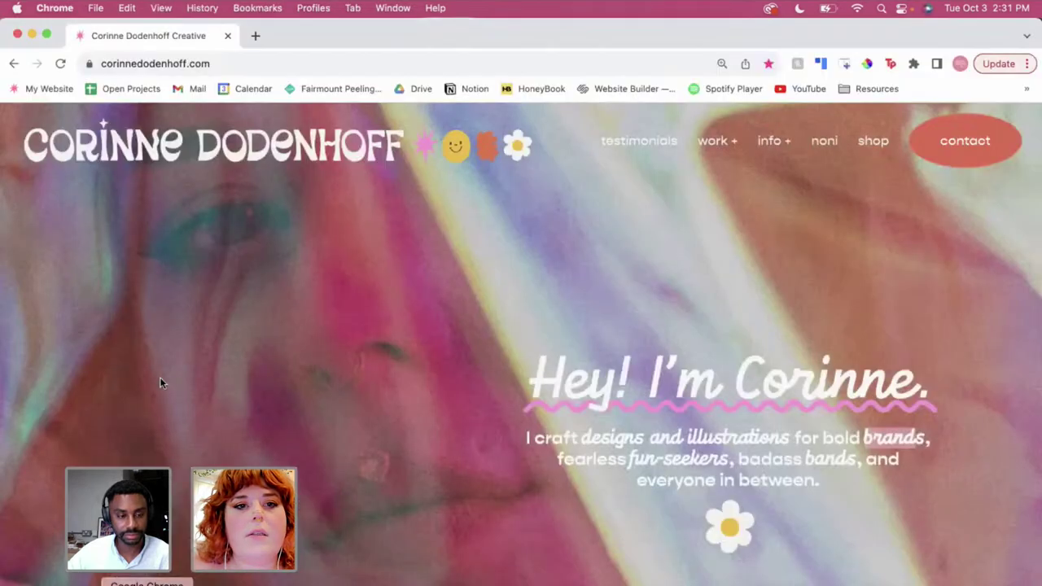
pyautogui.click(216, 64)
pyautogui.write('qrcode')
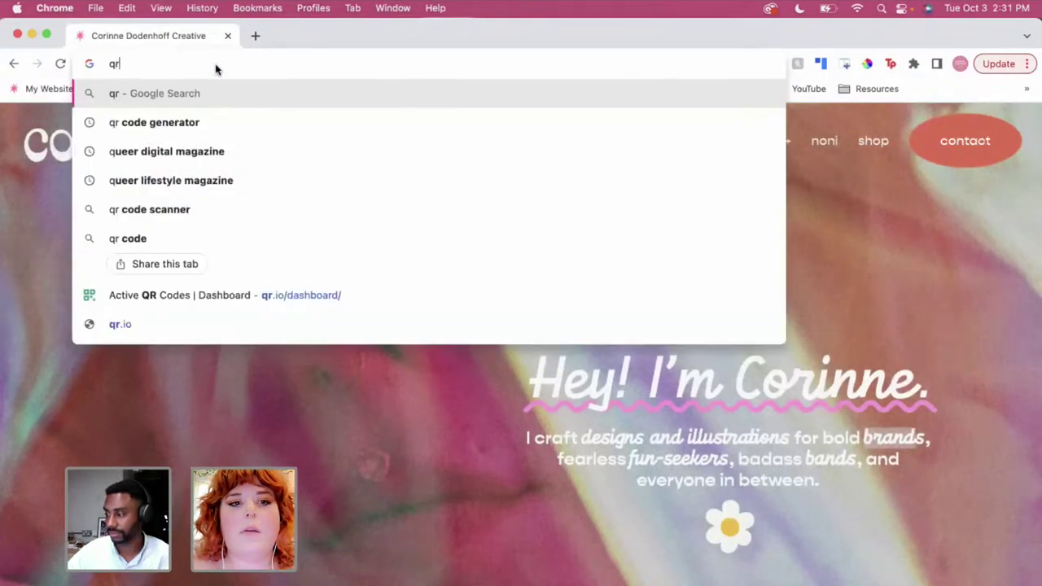
pyautogui.click(198, 149)
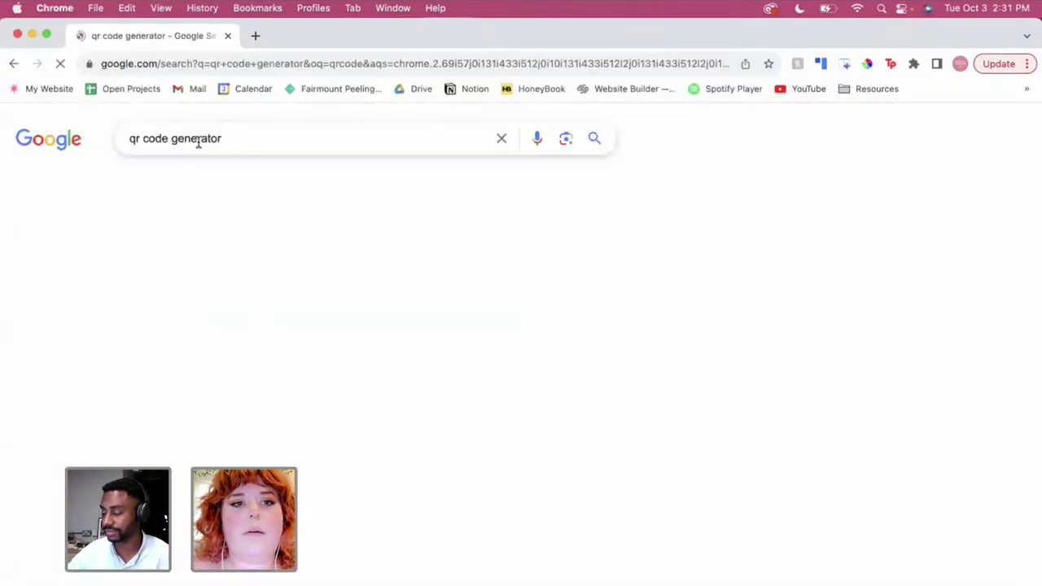
# Browse the search results and open the qr-code-generator.com site
pyautogui.scroll(-2, 309, 379)
pyautogui.scroll(-6, 308, 392)
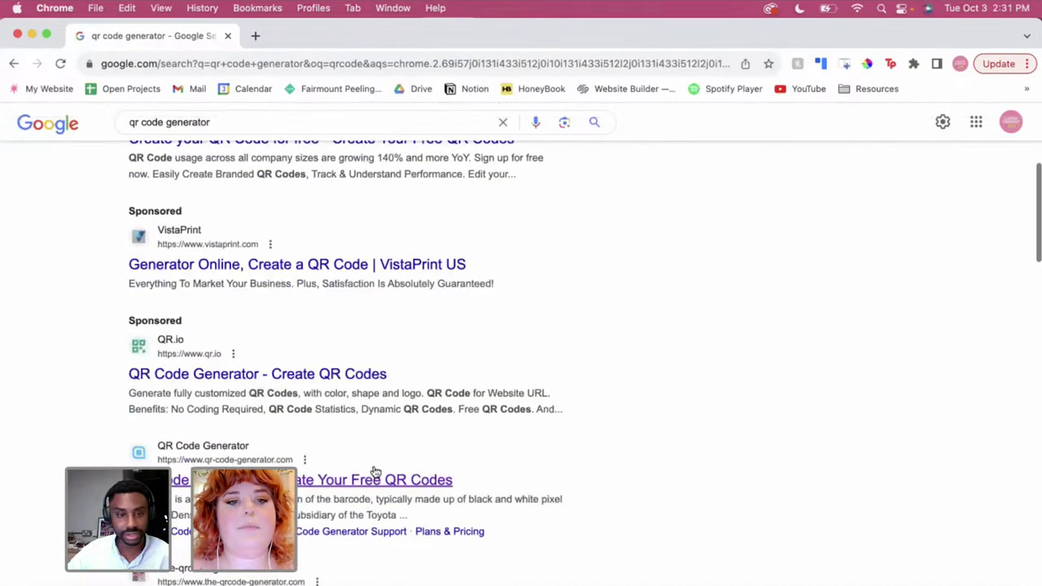
pyautogui.scroll(-3, 302, 448)
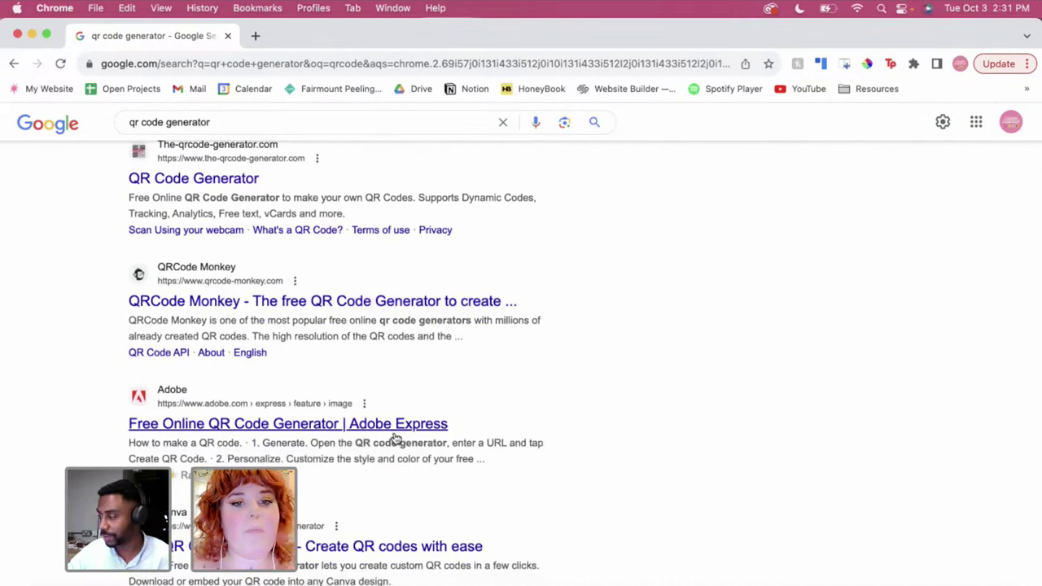
pyautogui.scroll(4, 557, 413)
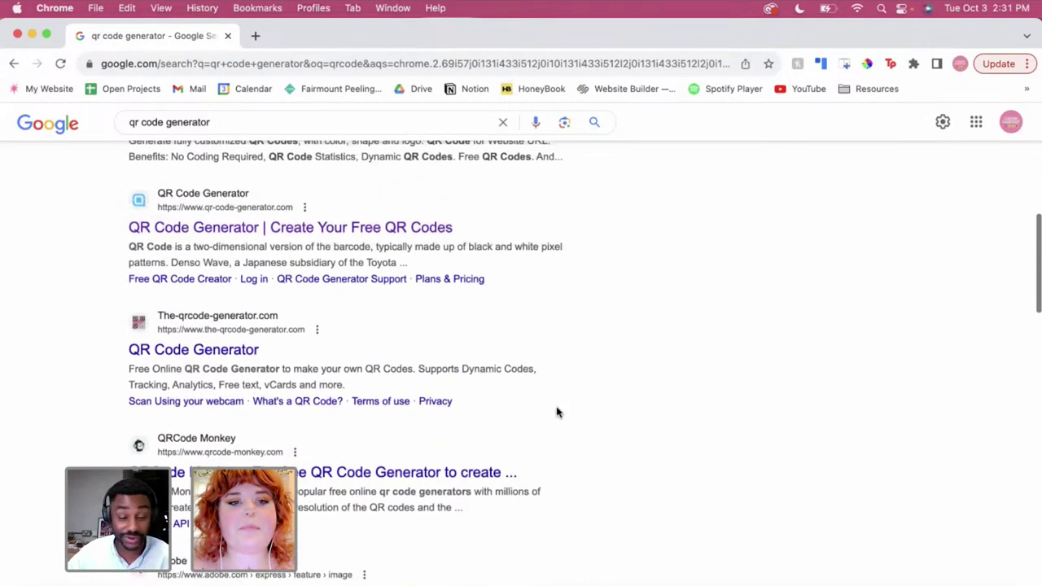
pyautogui.scroll(2, 372, 236)
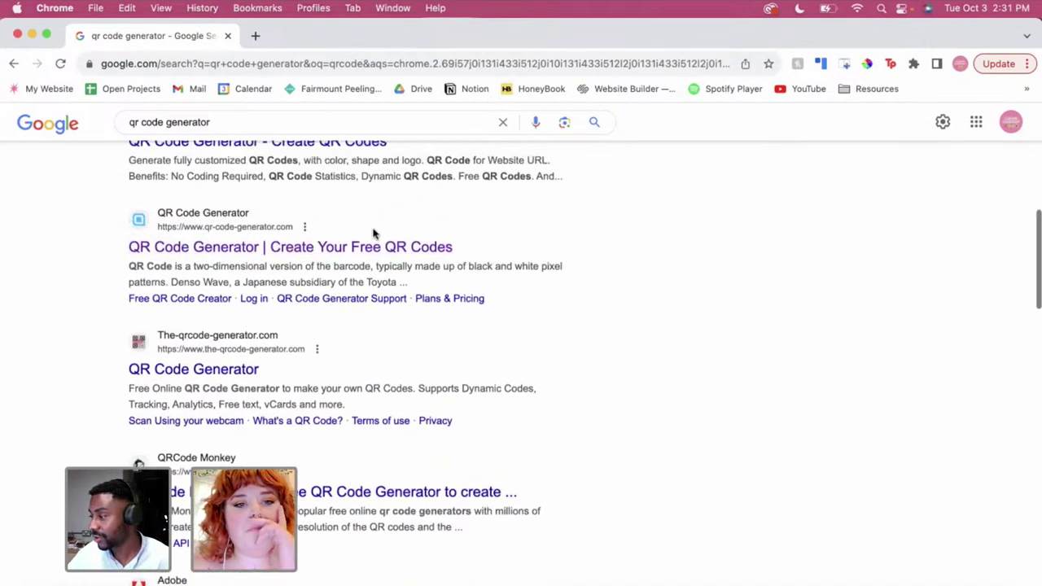
pyautogui.scroll(-1, 370, 310)
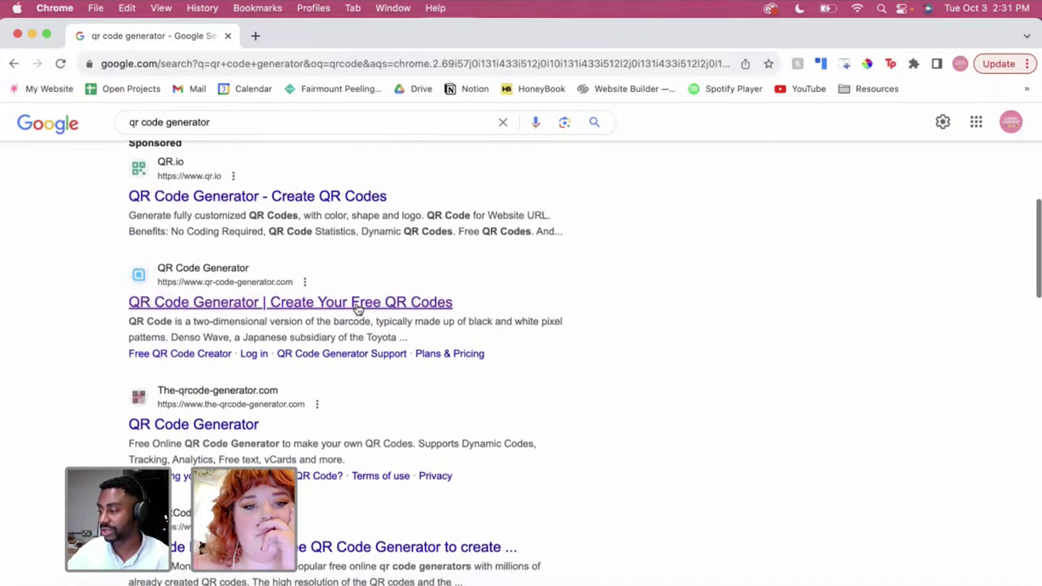
pyautogui.click(356, 308)
pyautogui.scroll(-1, 191, 423)
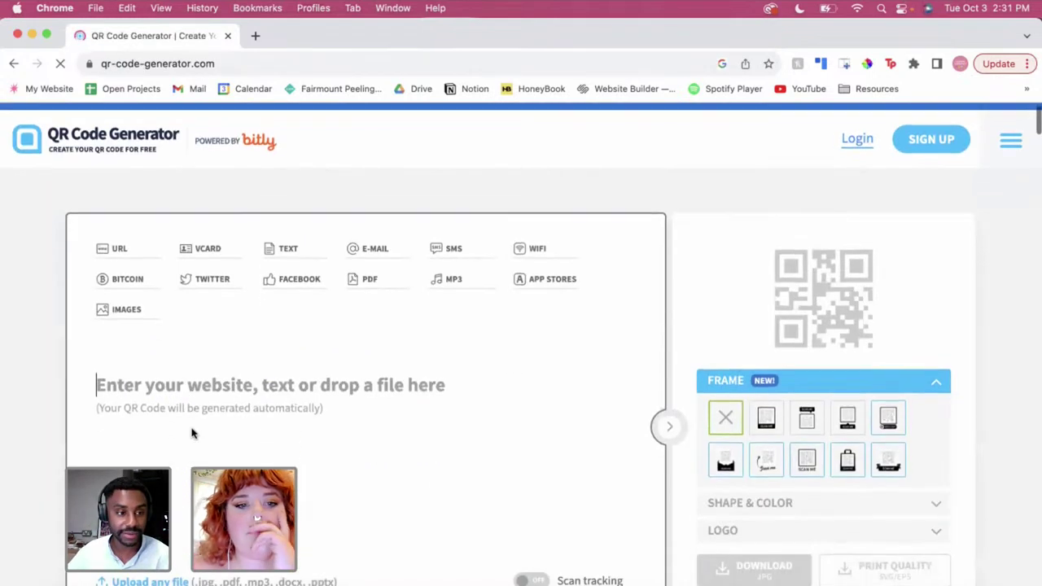
# Enter the portfolio's home-page web address and close the Google sign-in popup
pyautogui.click(193, 384)
pyautogui.write('www.corinnedodenhoff.com/cont')
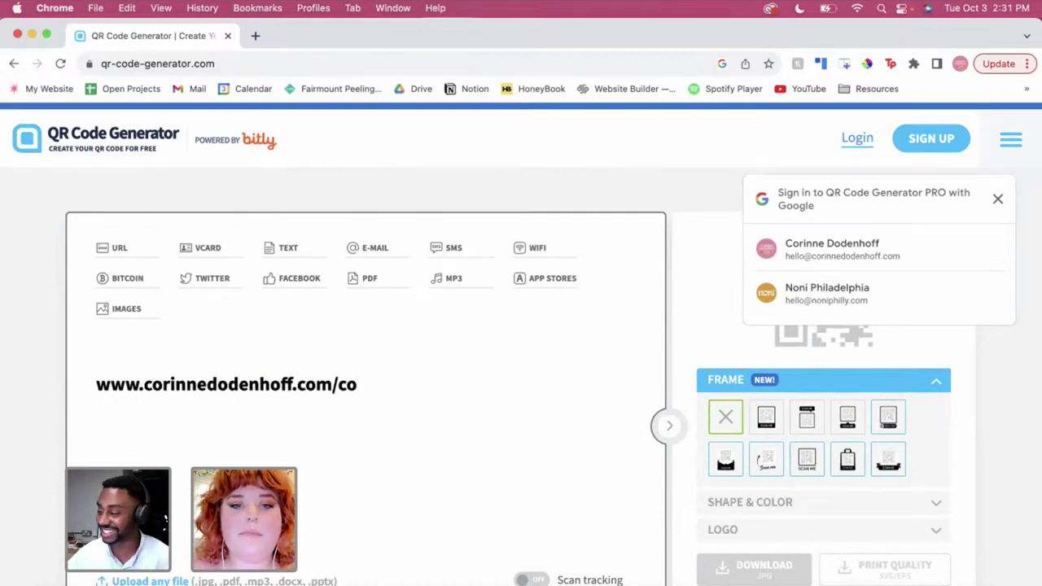
pyautogui.press('BackSpace')
pyautogui.press('BackSpace')
pyautogui.scroll(-1, 374, 402)
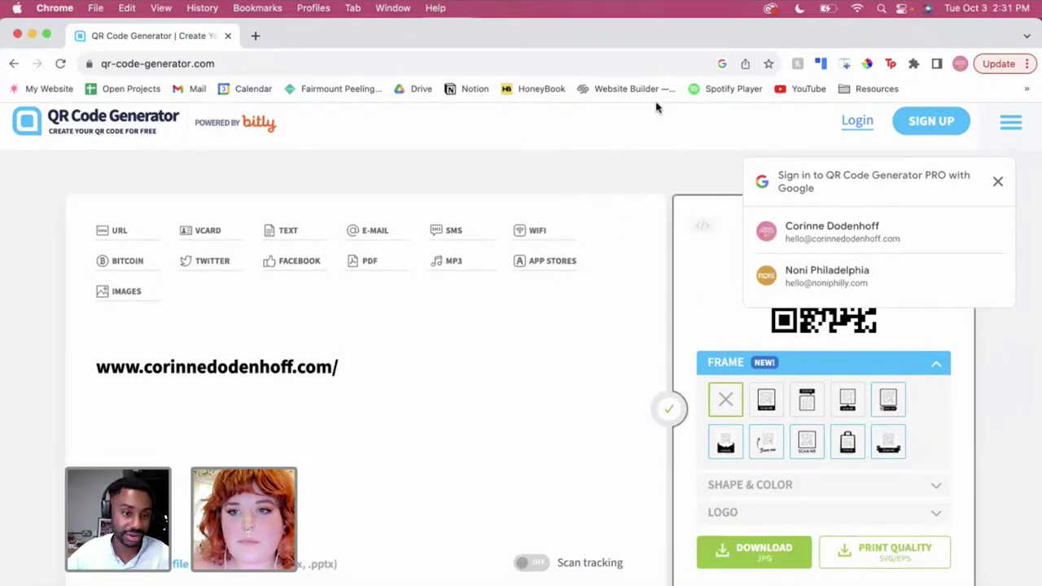
pyautogui.click(999, 181)
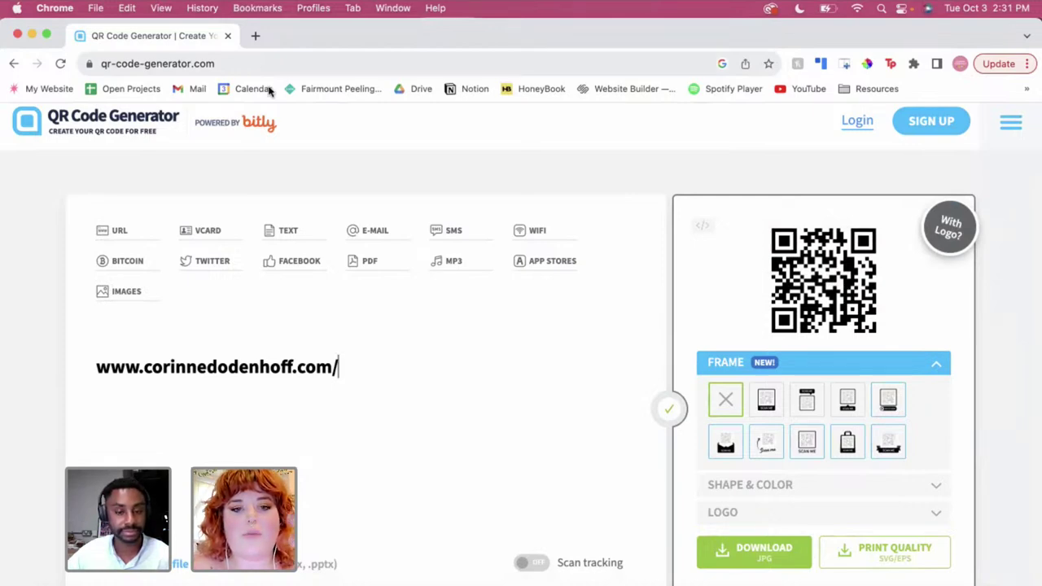
pyautogui.tripleClick(193, 368)
# Download the finished QR code as a JPG and return to DigitalBusinessCard.ai in Illustrator
pyautogui.click(247, 379)
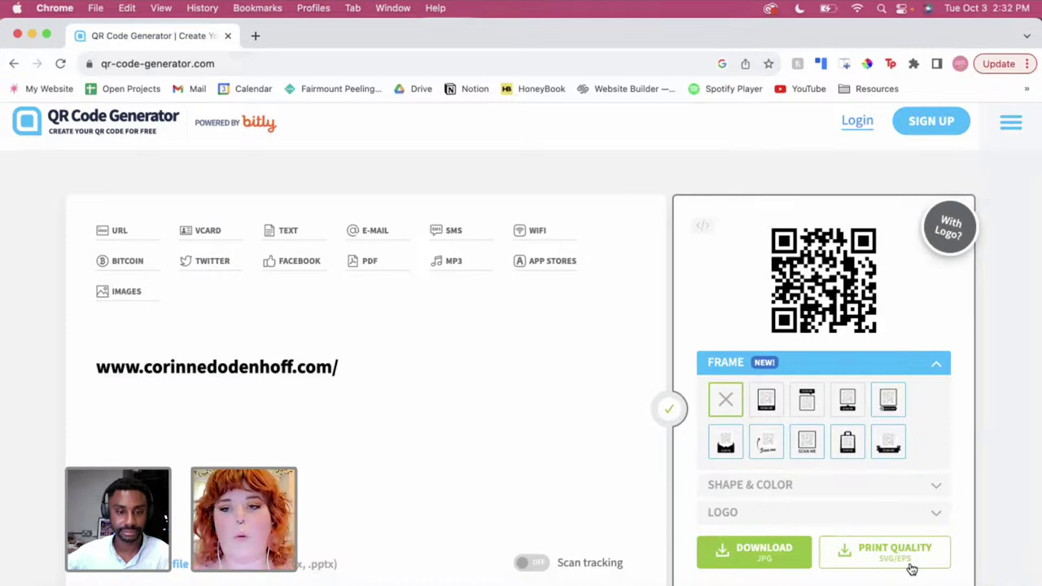
pyautogui.click(766, 562)
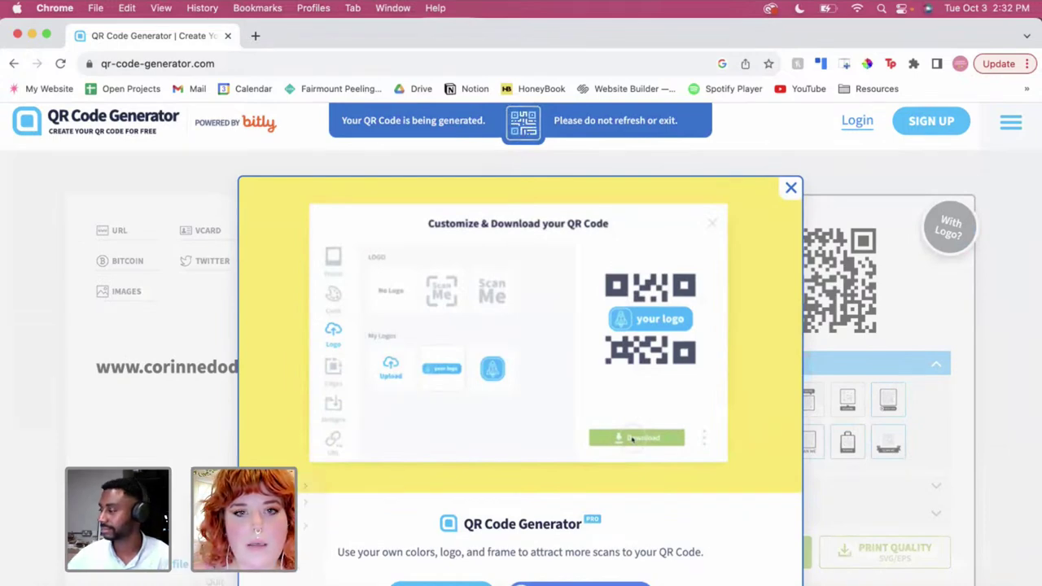
pyautogui.click(214, 570)
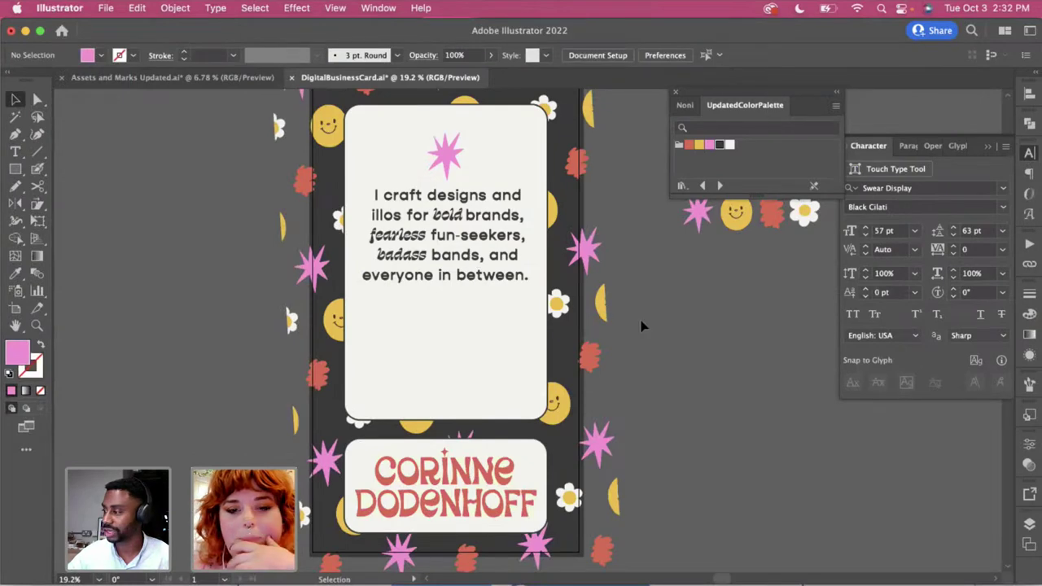
# Select the word 'bold' in the bio text, with the Character panel showing
pyautogui.scroll(1, 619, 326)
pyautogui.hscroll(1, 619, 326)
pyautogui.doubleClick(421, 256)
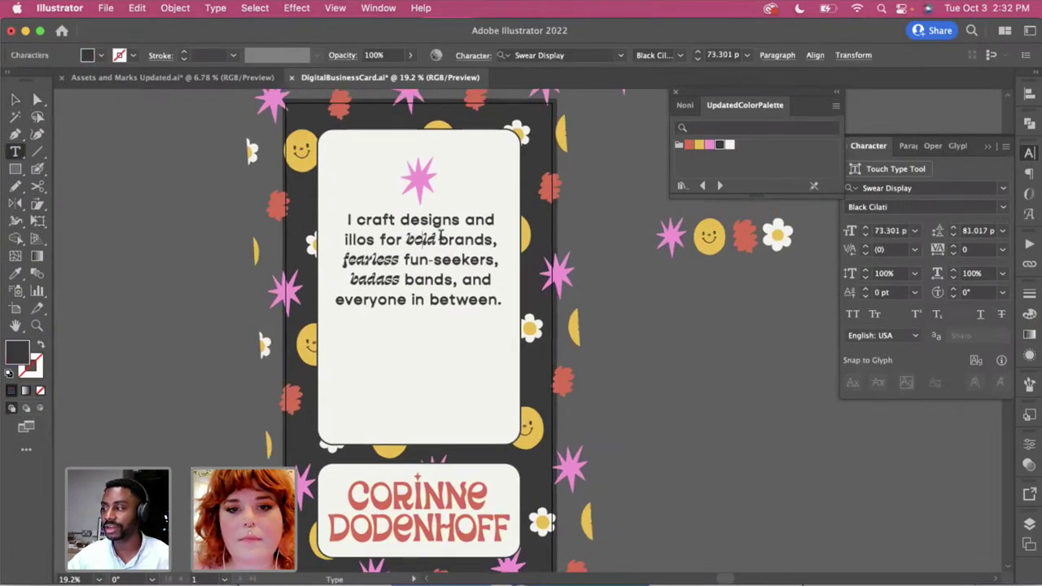
pyautogui.moveTo(437, 240); pyautogui.dragTo(405, 239)
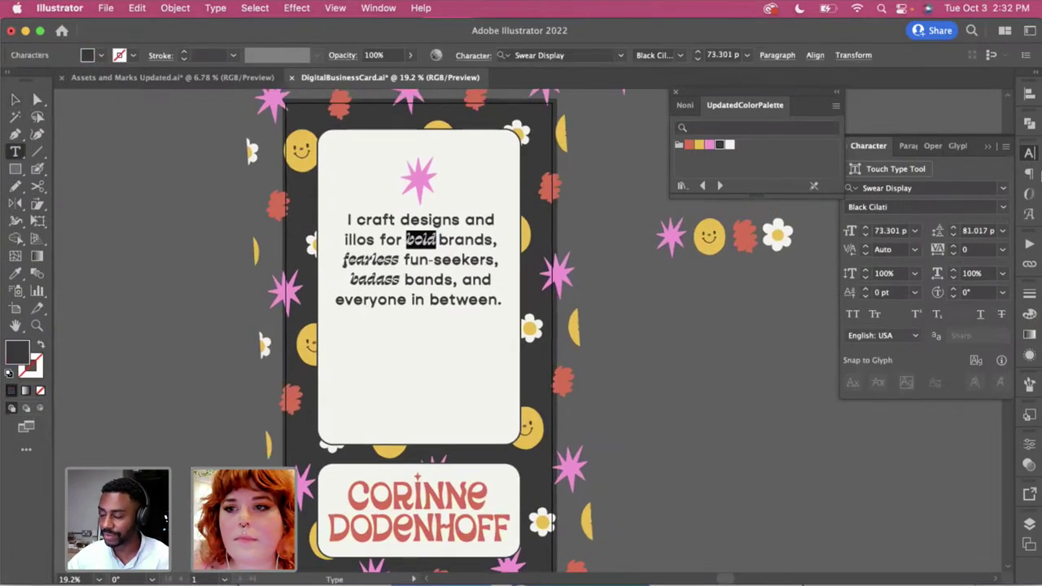
pyautogui.click(1030, 153)
pyautogui.click(1030, 155)
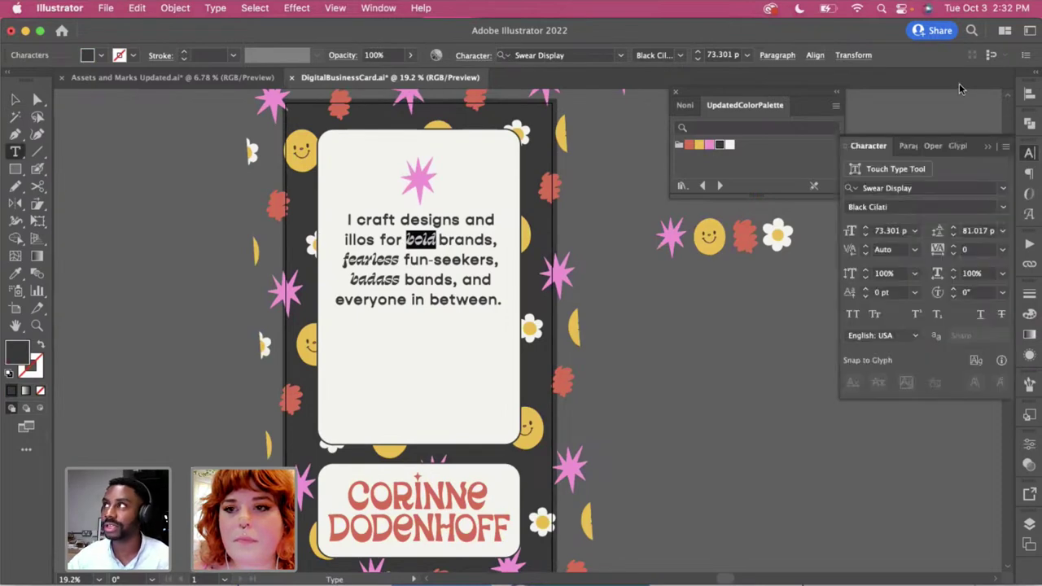
# Browse the font family list for a new typeface, closing it without a change
pyautogui.click(1003, 188)
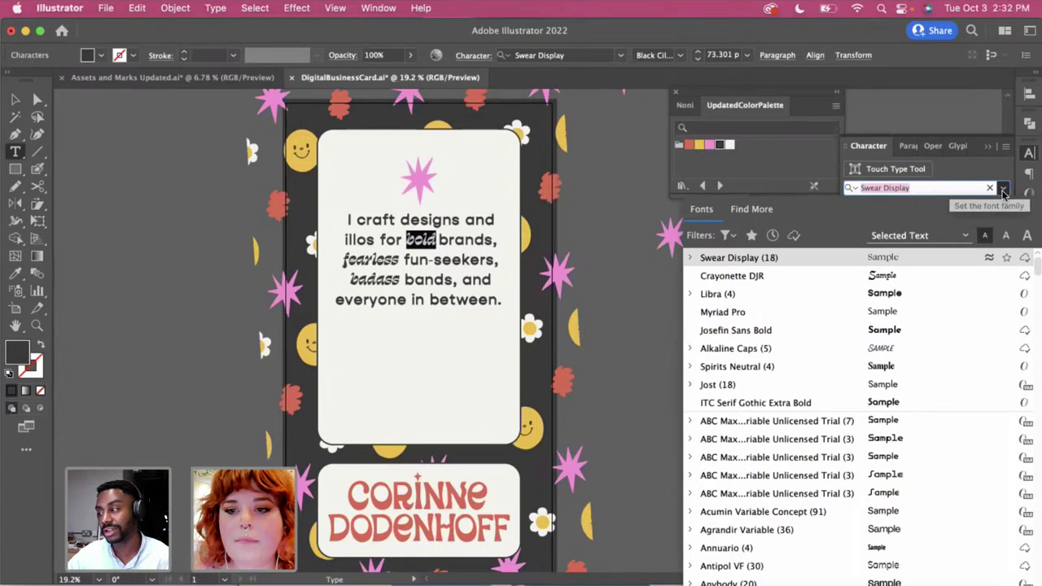
pyautogui.scroll(-8, 928, 454)
pyautogui.scroll(-20, 928, 457)
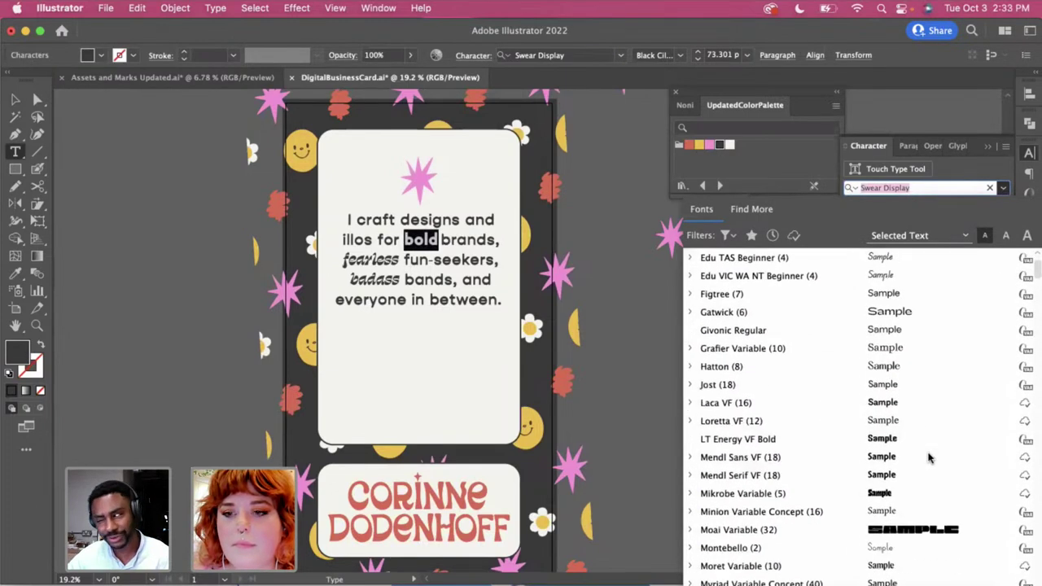
pyautogui.scroll(-5, 929, 458)
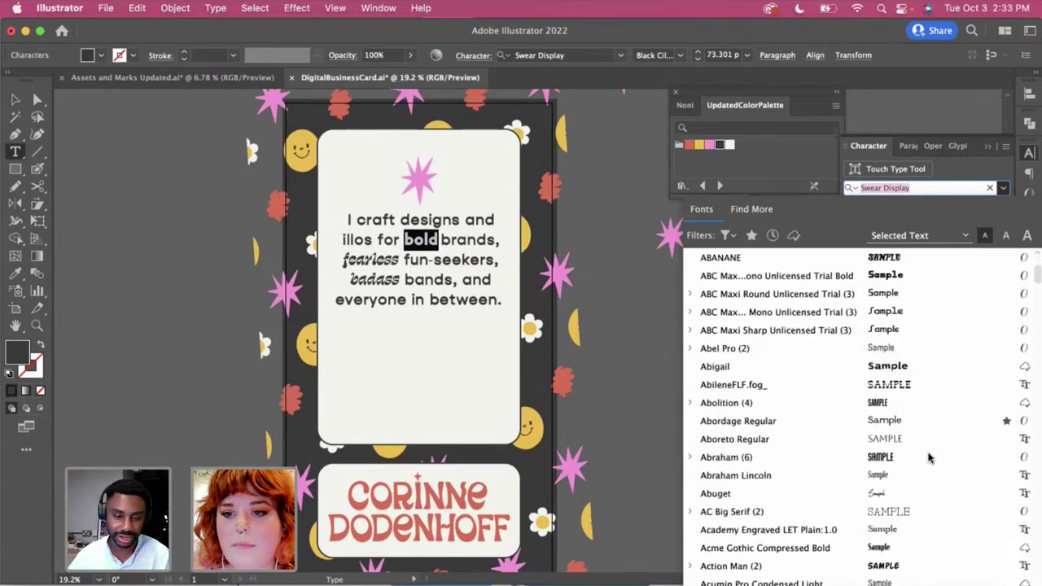
pyautogui.click(636, 446)
pyautogui.press('super+o')
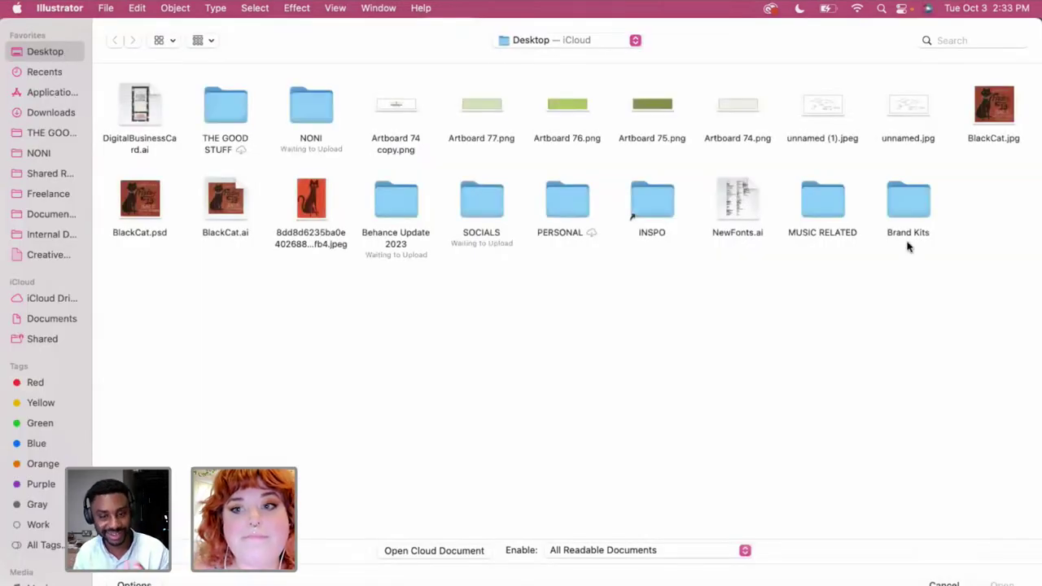
pyautogui.doubleClick(748, 195)
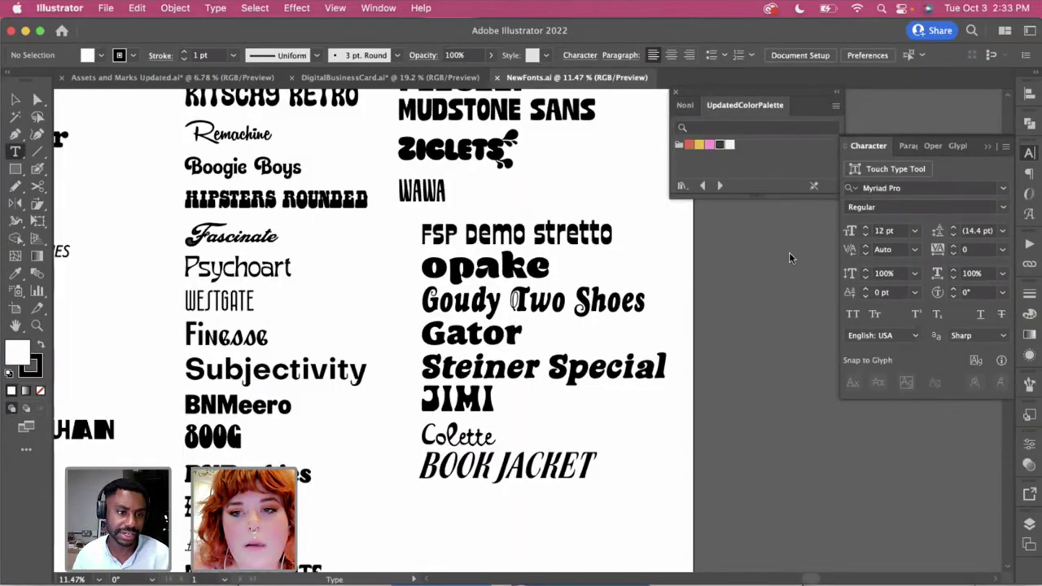
pyautogui.click(601, 429)
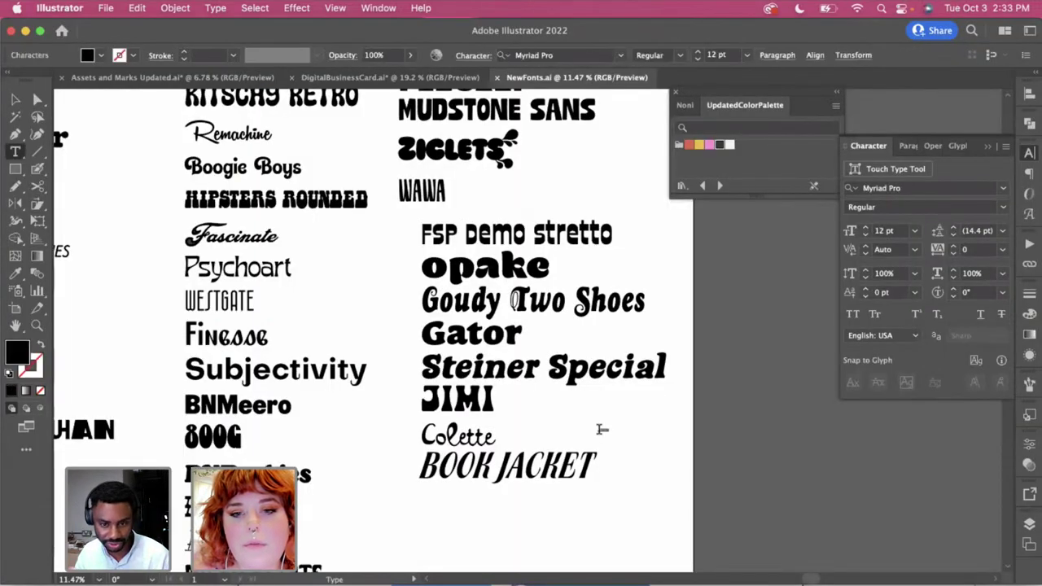
pyautogui.scroll(-3, 601, 429)
pyautogui.press('Escape')
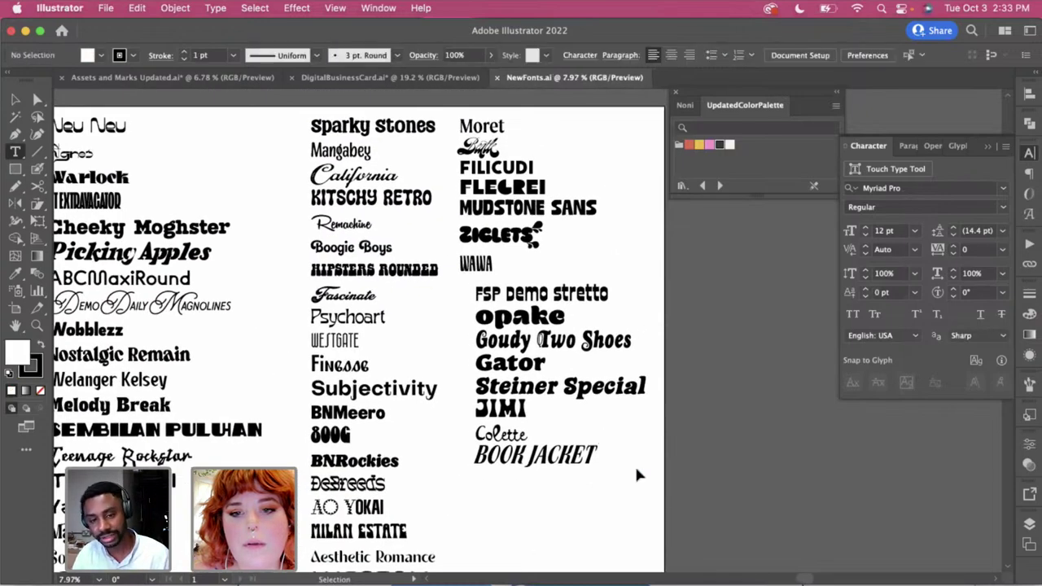
pyautogui.scroll(-5, 644, 477)
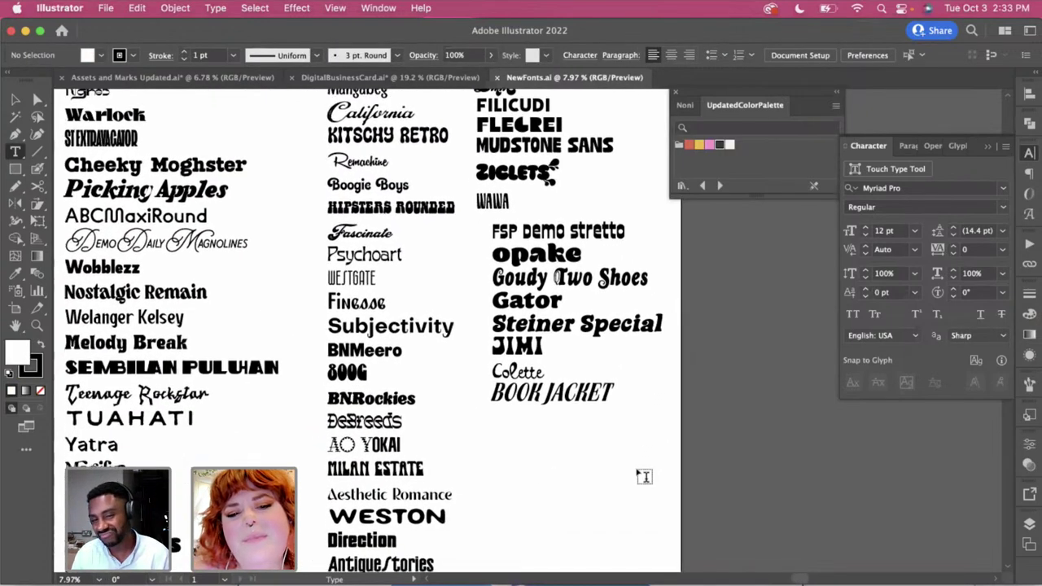
pyautogui.scroll(-4, 643, 476)
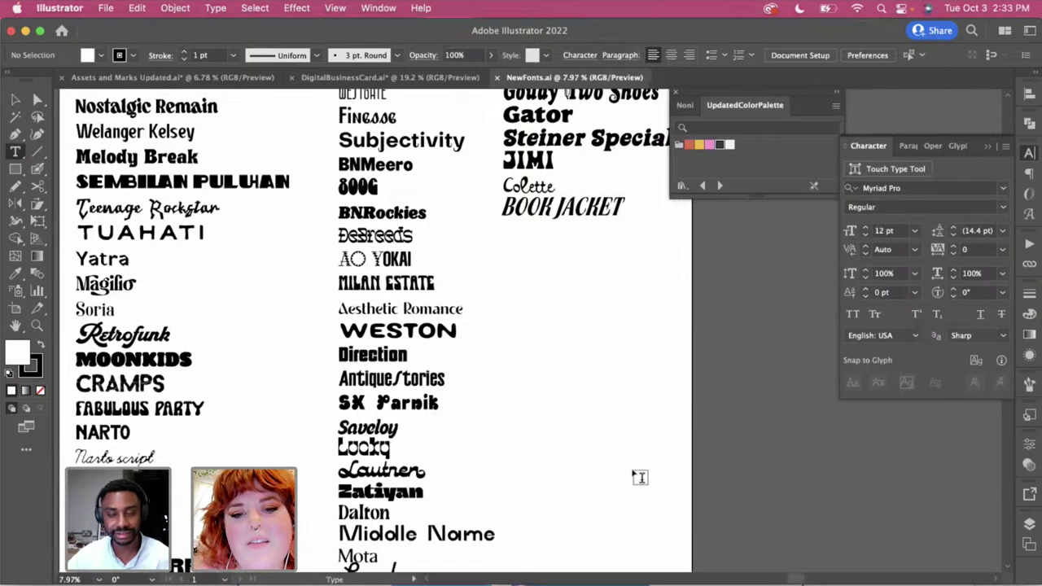
pyautogui.scroll(8, 503, 415)
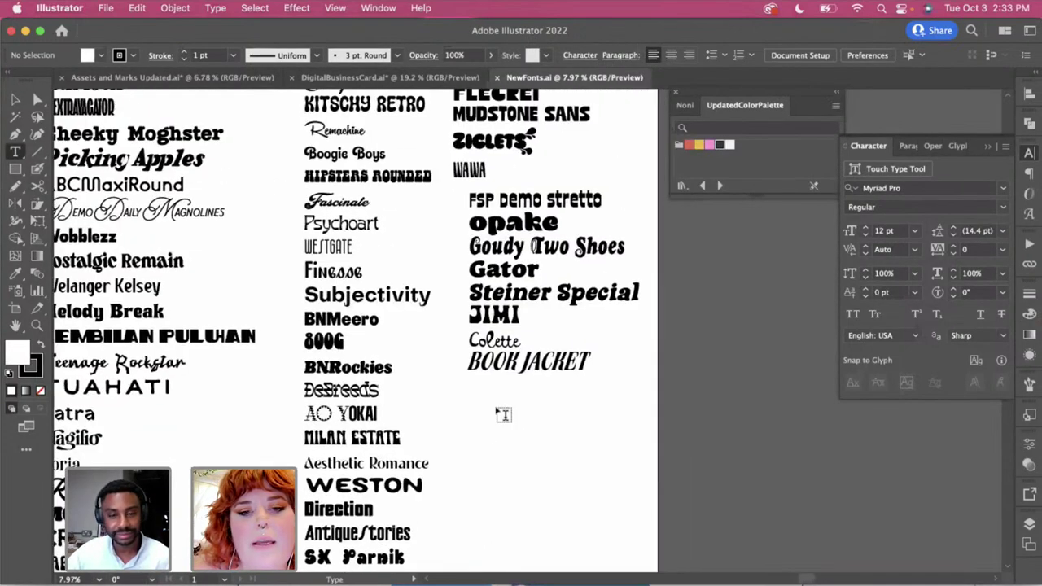
pyautogui.scroll(2, 503, 416)
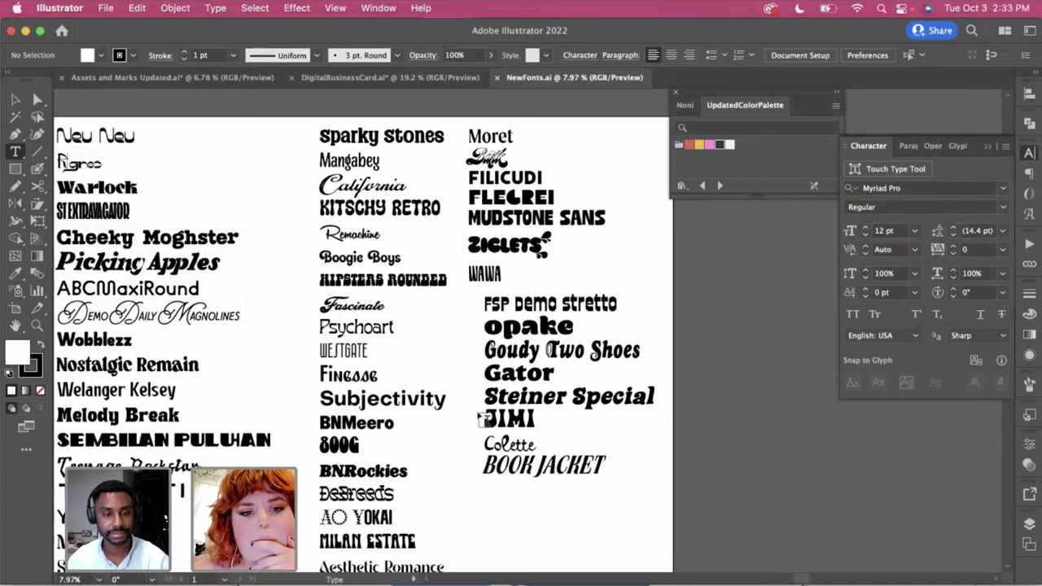
pyautogui.scroll(-2, 479, 421)
pyautogui.hscroll(-1, 479, 420)
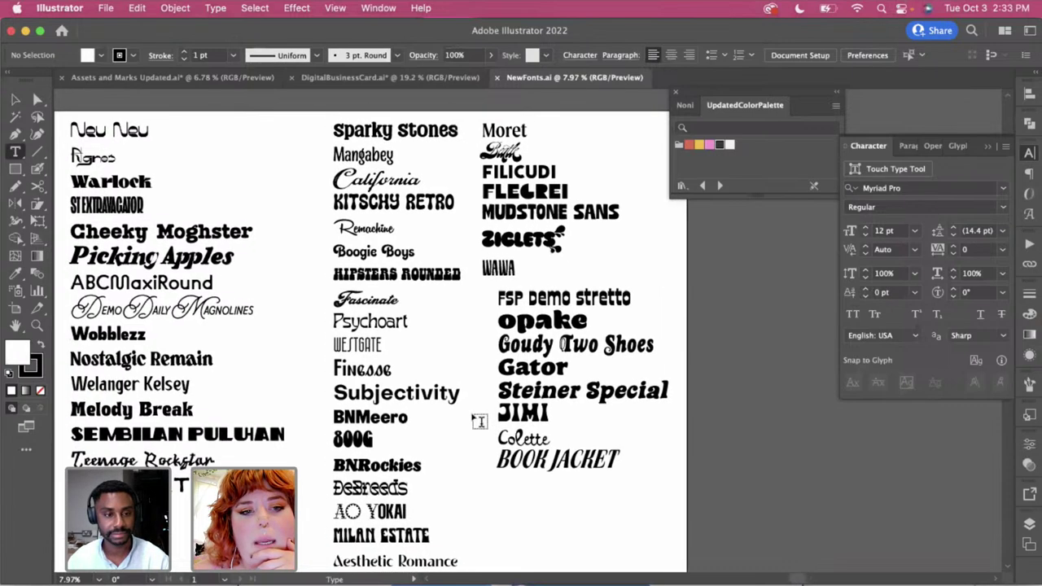
pyautogui.scroll(-5, 294, 403)
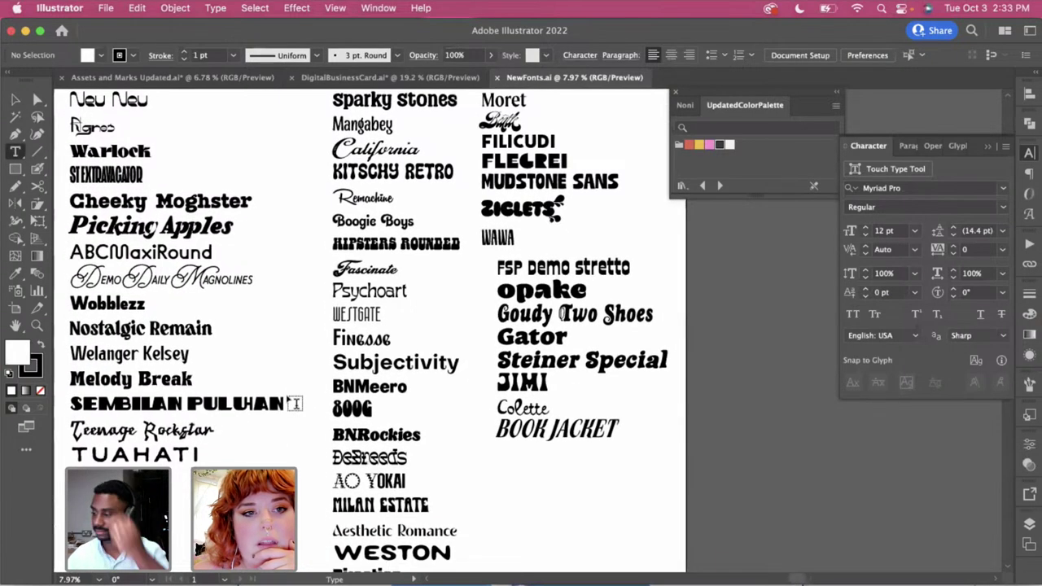
pyautogui.scroll(-6, 294, 403)
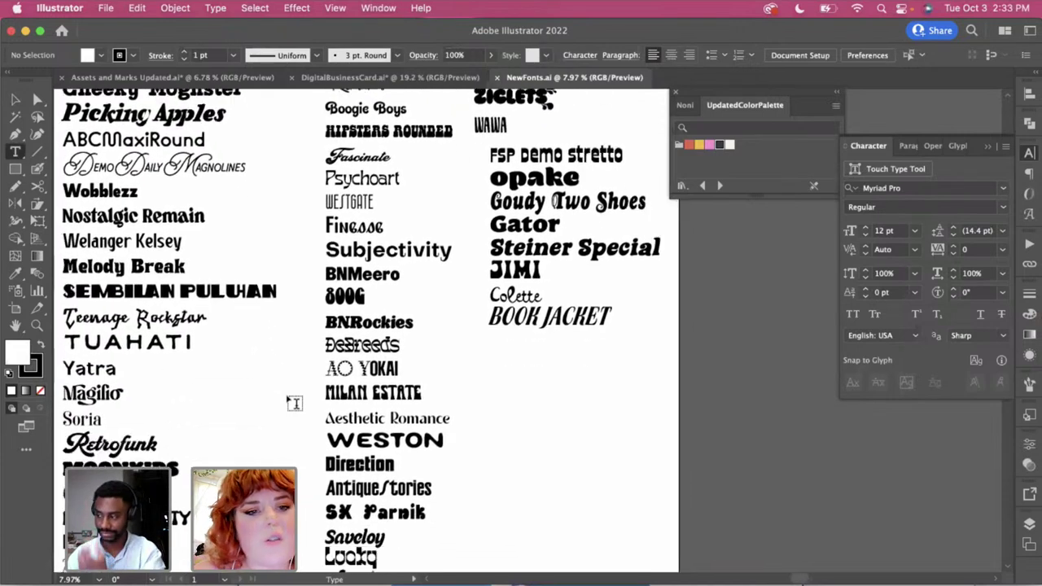
pyautogui.scroll(-5, 294, 403)
pyautogui.hscroll(-1, 294, 403)
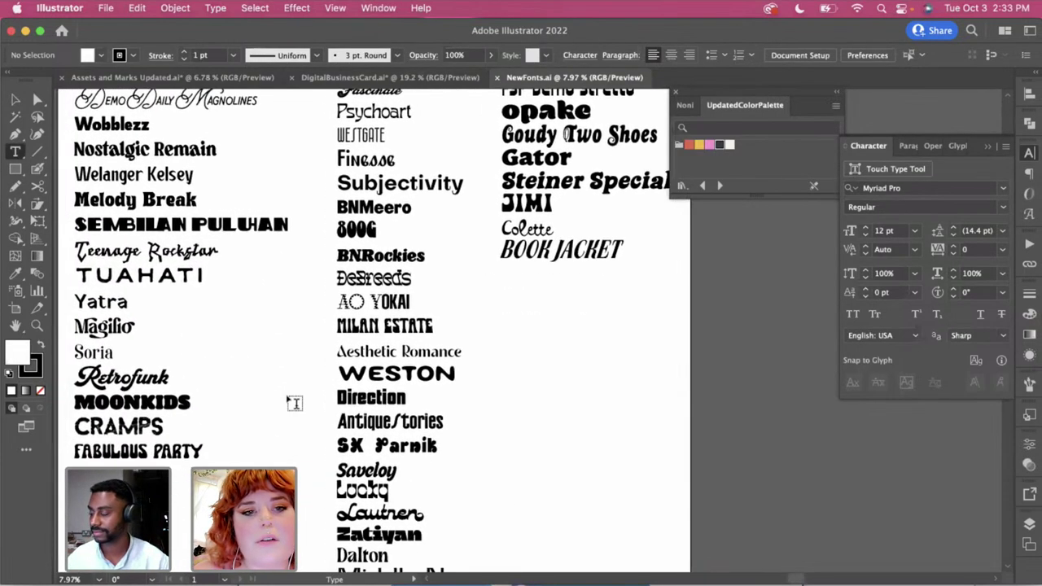
pyautogui.scroll(-7, 294, 403)
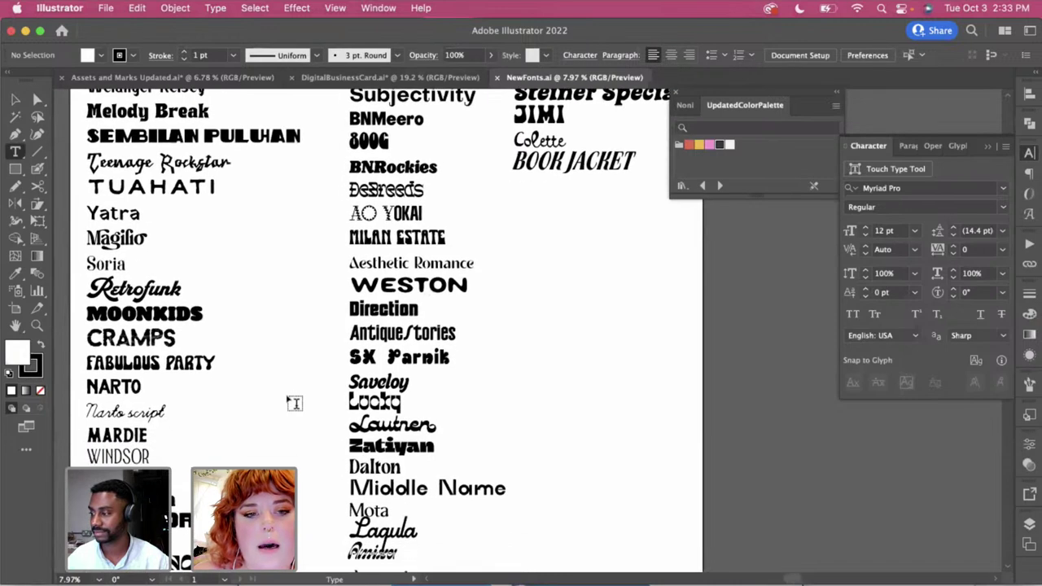
pyautogui.scroll(-3, 294, 403)
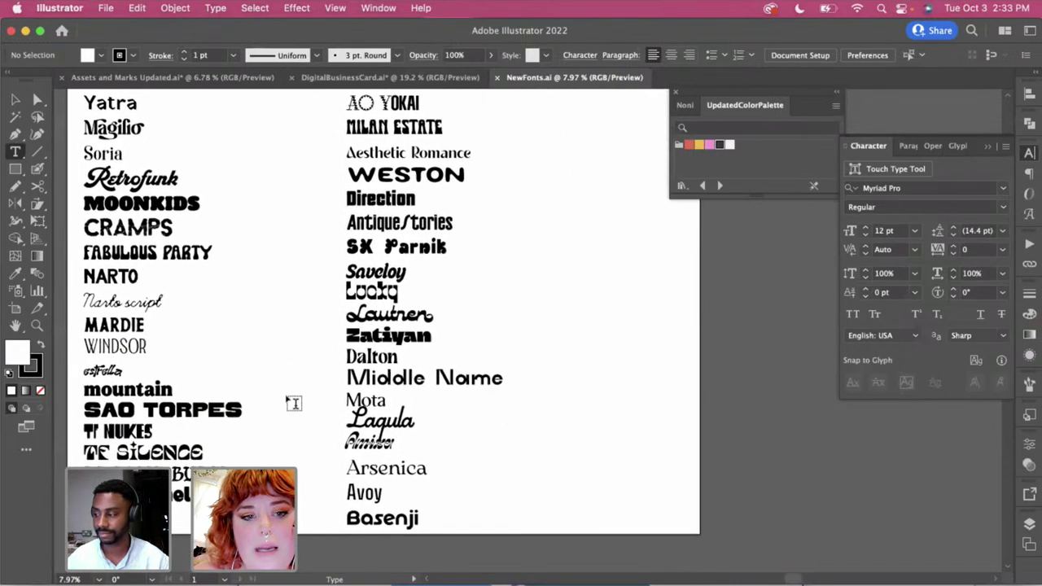
pyautogui.scroll(1, 347, 408)
pyautogui.hscroll(1, 347, 409)
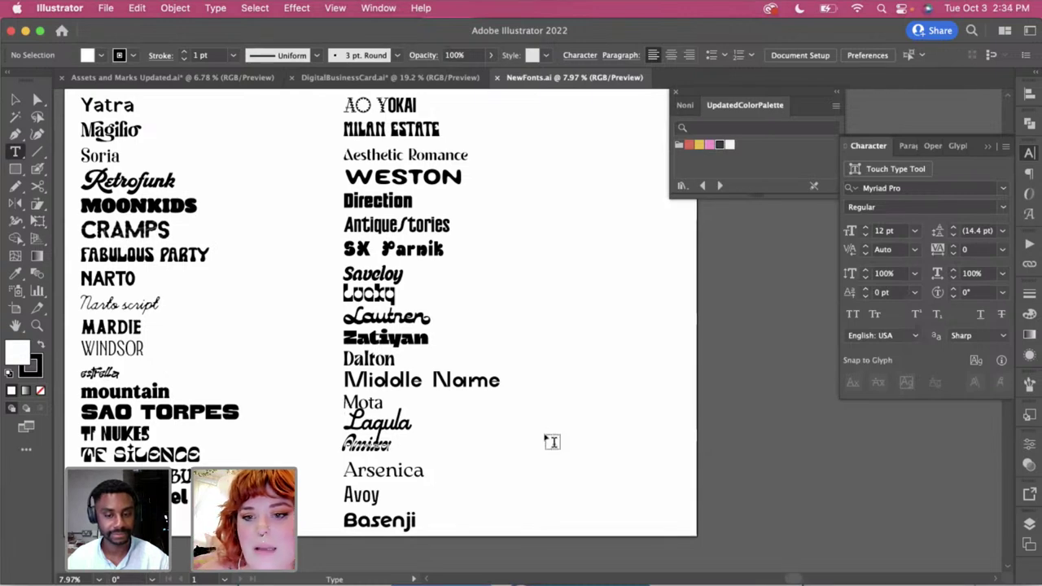
pyautogui.scroll(2, 552, 441)
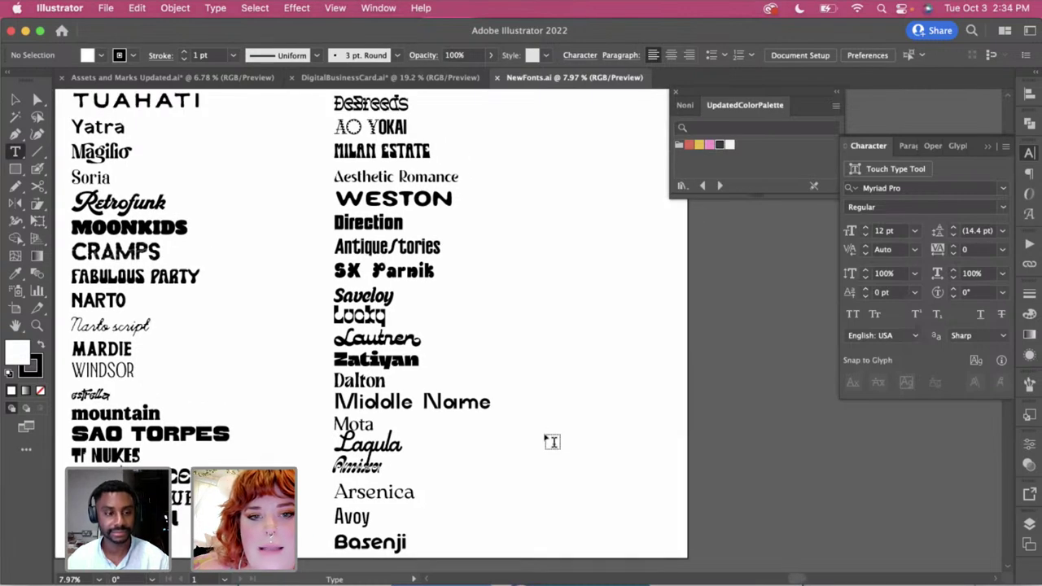
pyautogui.hscroll(1, 552, 442)
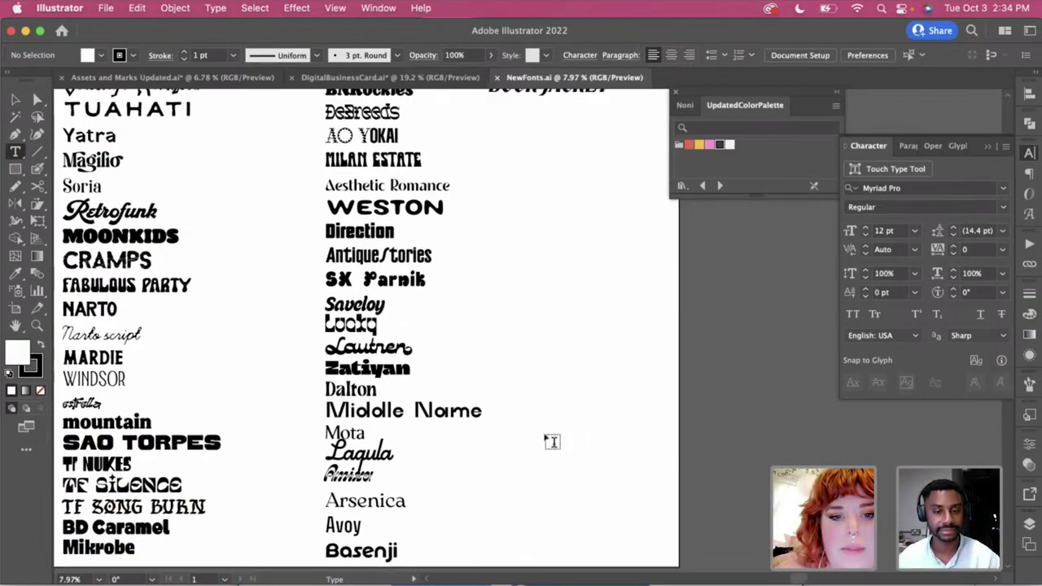
pyautogui.scroll(3, 552, 441)
pyautogui.hscroll(2, 552, 442)
pyautogui.scroll(5, 552, 441)
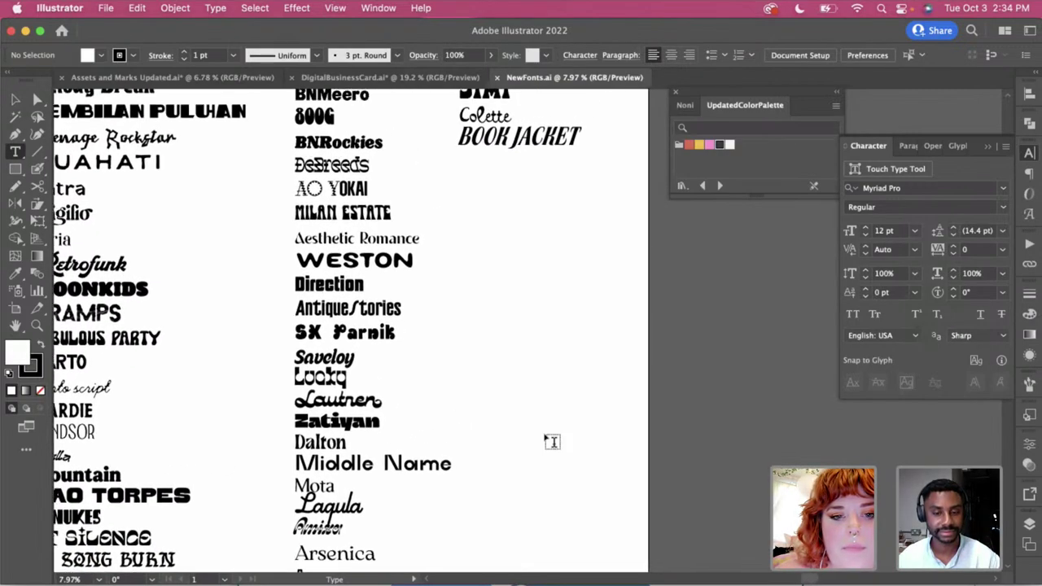
pyautogui.hscroll(1, 553, 441)
pyautogui.scroll(10, 553, 442)
pyautogui.hscroll(1, 552, 442)
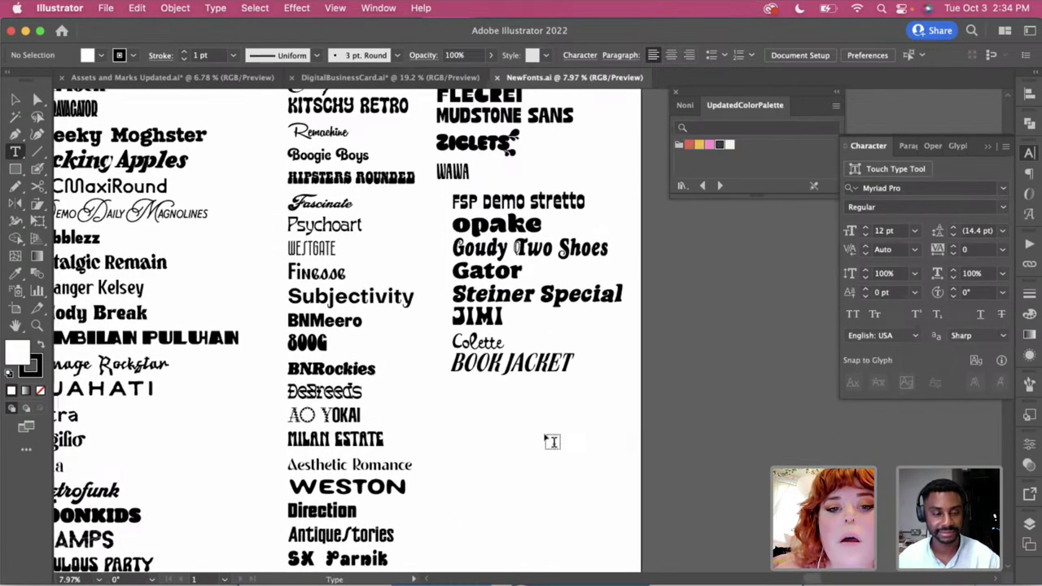
pyautogui.scroll(1, 552, 441)
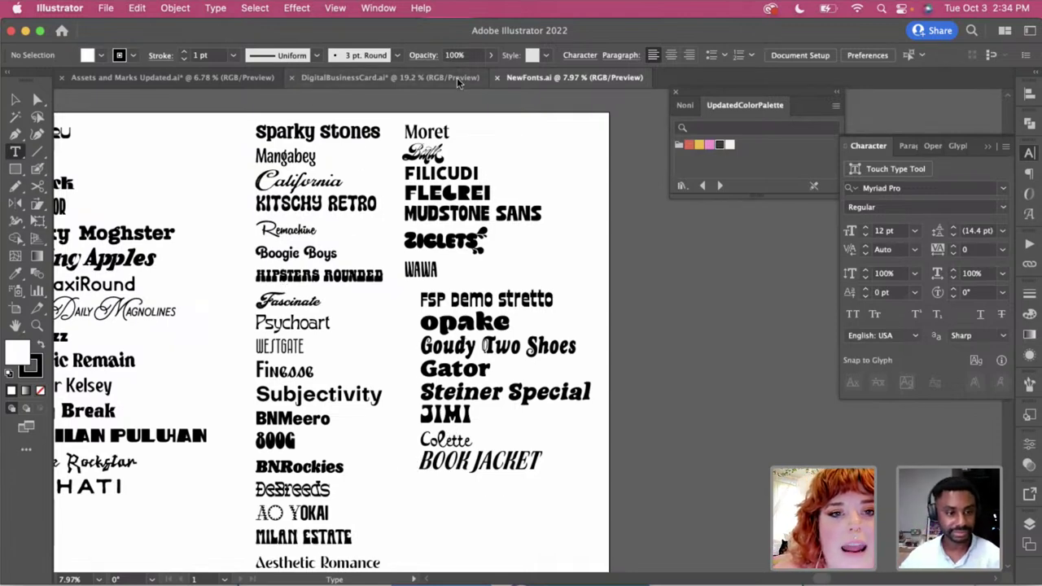
# In DigitalBusinessCard.ai, set the bio word 'bold' in Colette Filled
pyautogui.click(344, 77)
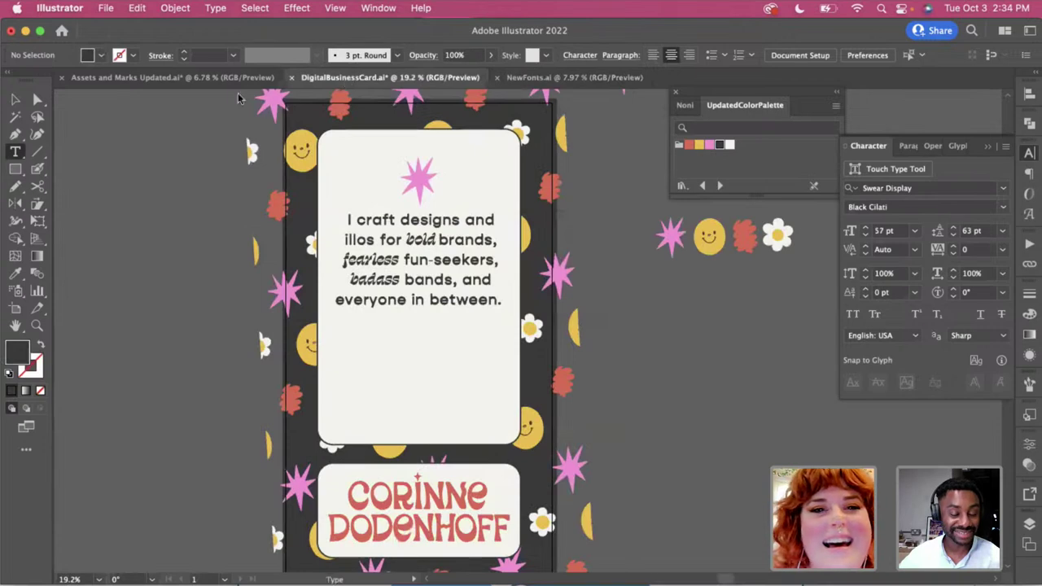
pyautogui.doubleClick(433, 239)
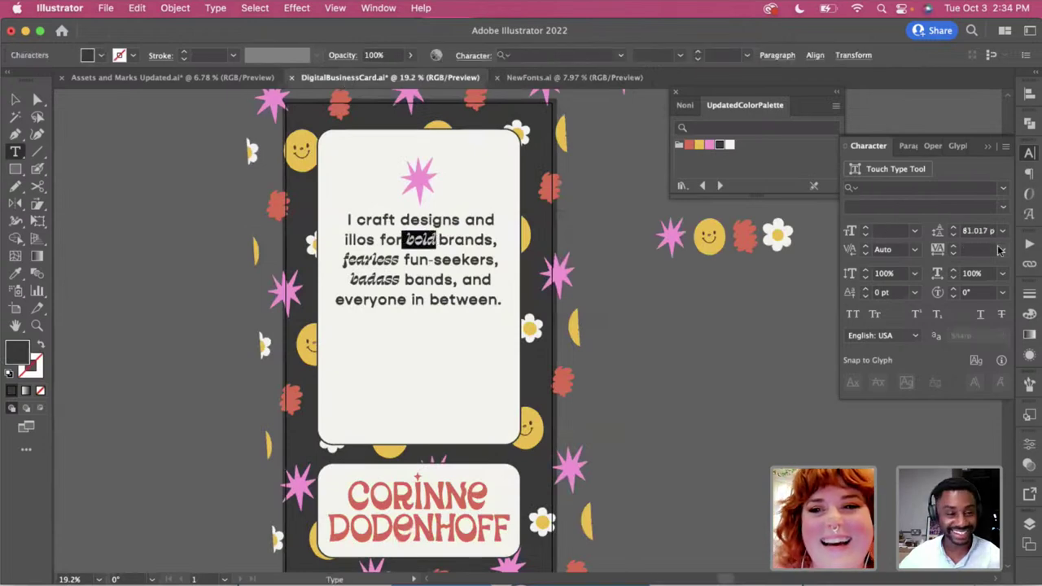
pyautogui.click(1004, 189)
pyautogui.write('colette')
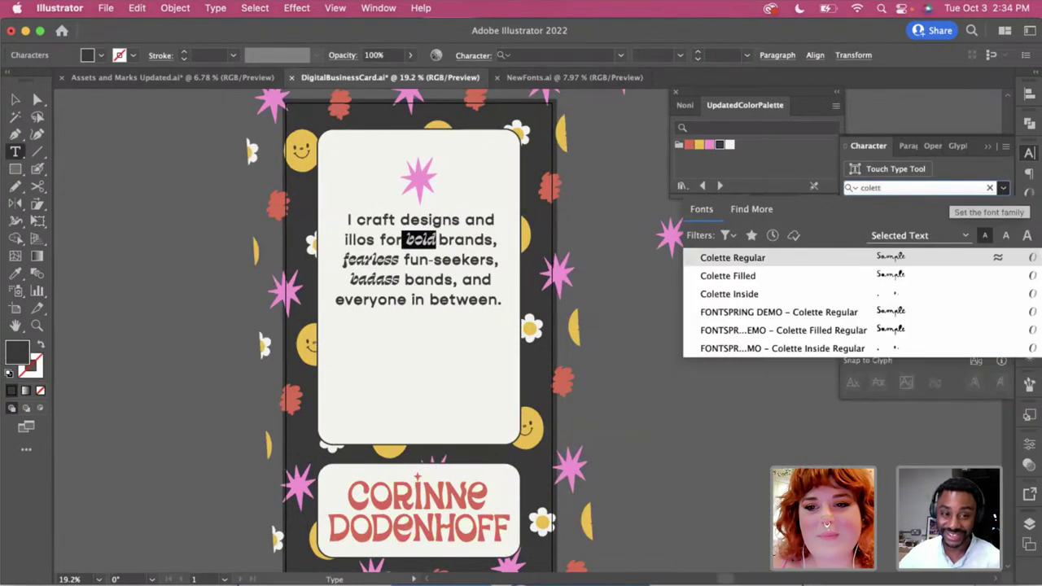
pyautogui.click(939, 277)
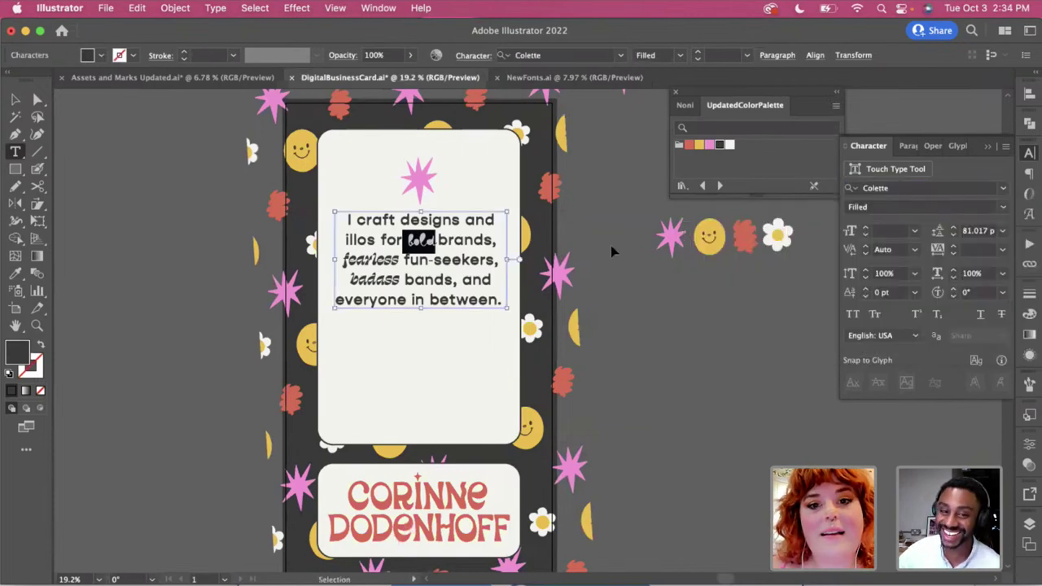
pyautogui.keyDown('super'); pyautogui.click(611, 249); pyautogui.keyUp('super')
# Copy the Colette Filled style from 'bold' onto 'fearless' and 'badass' with the Eyedropper
pyautogui.scroll(3, 437, 236)
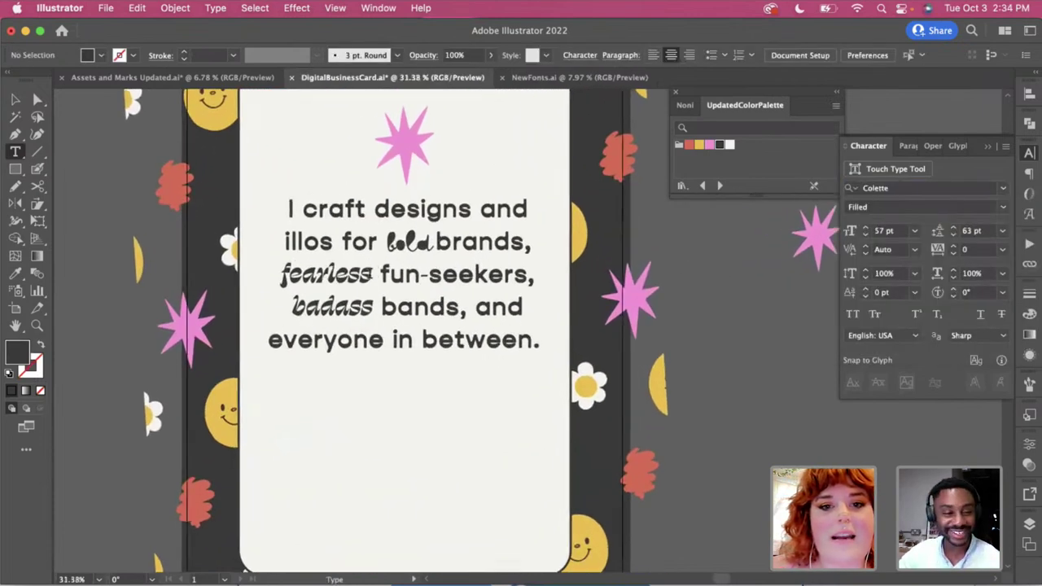
pyautogui.moveTo(373, 275); pyautogui.dragTo(281, 275)
pyautogui.press('i')
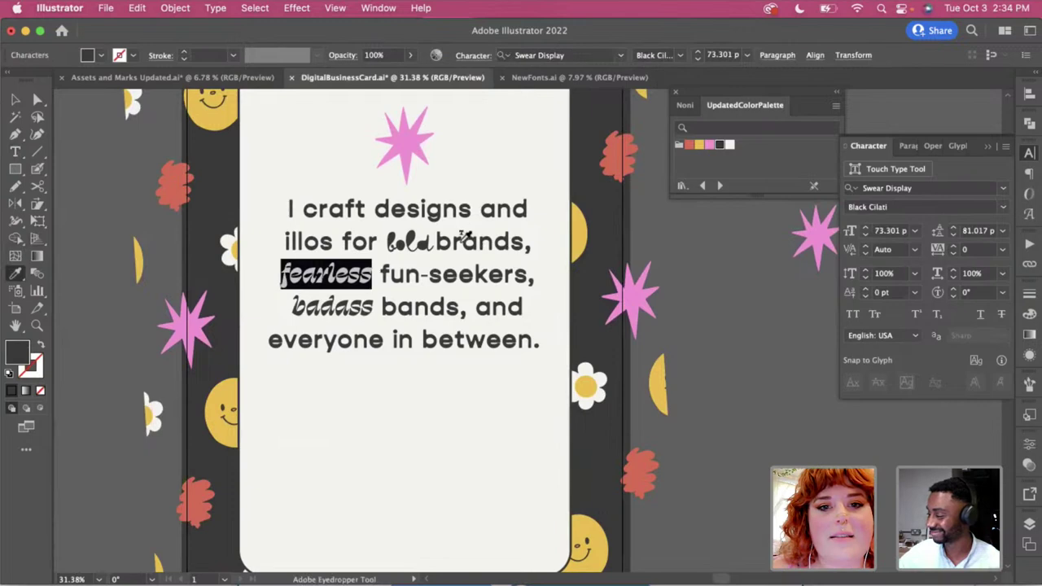
pyautogui.click(411, 242)
pyautogui.keyDown('super'); pyautogui.click(118, 228); pyautogui.keyUp('super')
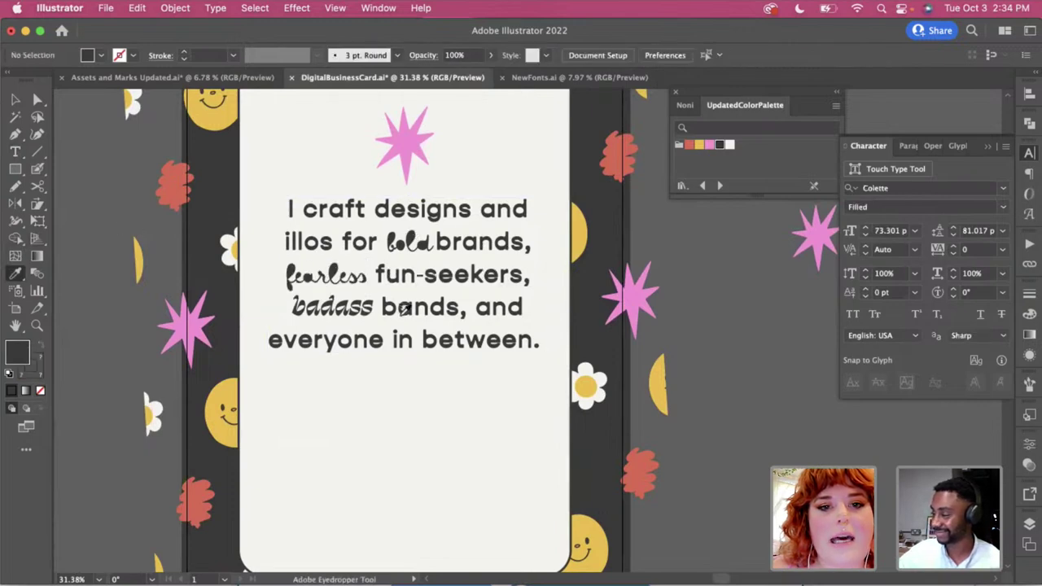
pyautogui.press('t')
pyautogui.moveTo(375, 308); pyautogui.dragTo(285, 308)
pyautogui.press('i')
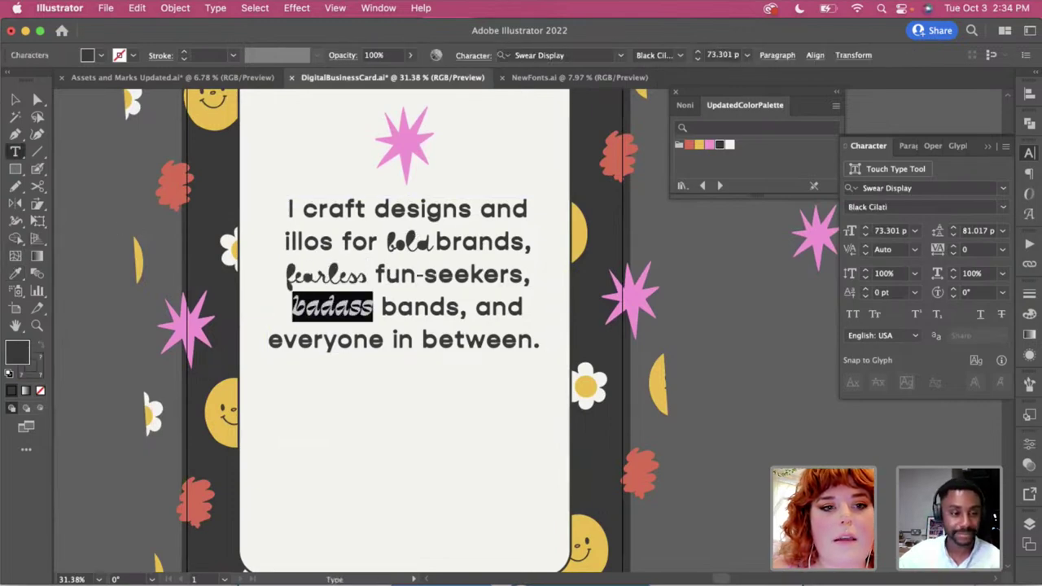
pyautogui.click(416, 242)
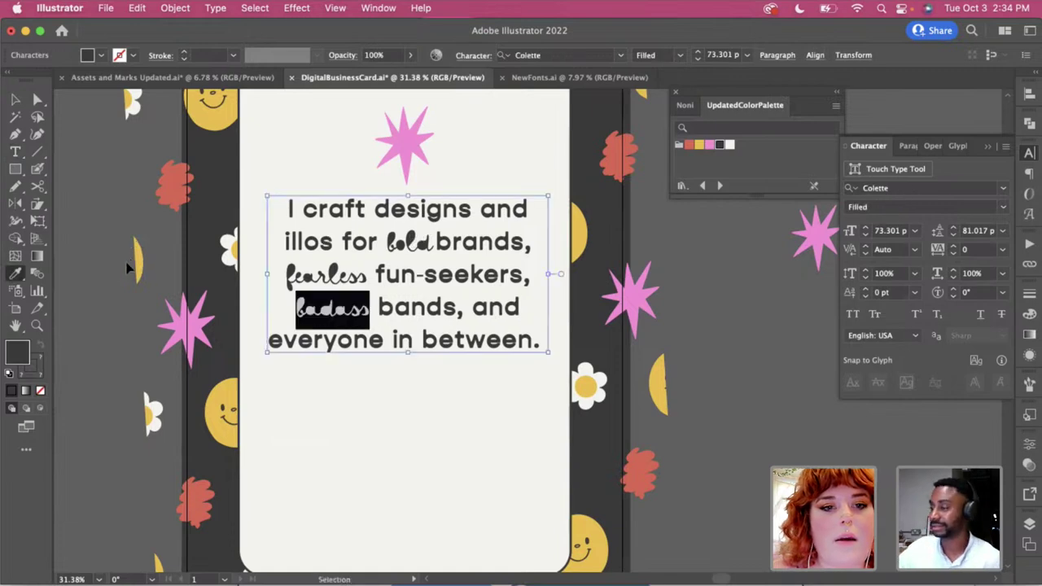
pyautogui.keyDown('super'); pyautogui.click(130, 267); pyautogui.keyUp('super')
# Set the b and d of 'badass' to Colette Regular
pyautogui.press('t')
pyautogui.click(298, 309)
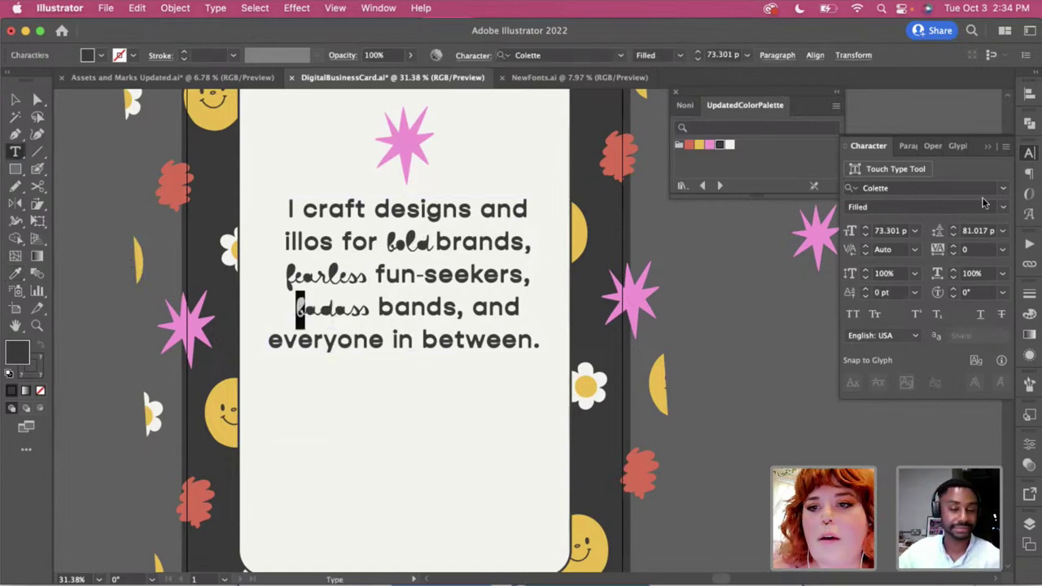
pyautogui.click(1002, 210)
pyautogui.click(875, 222)
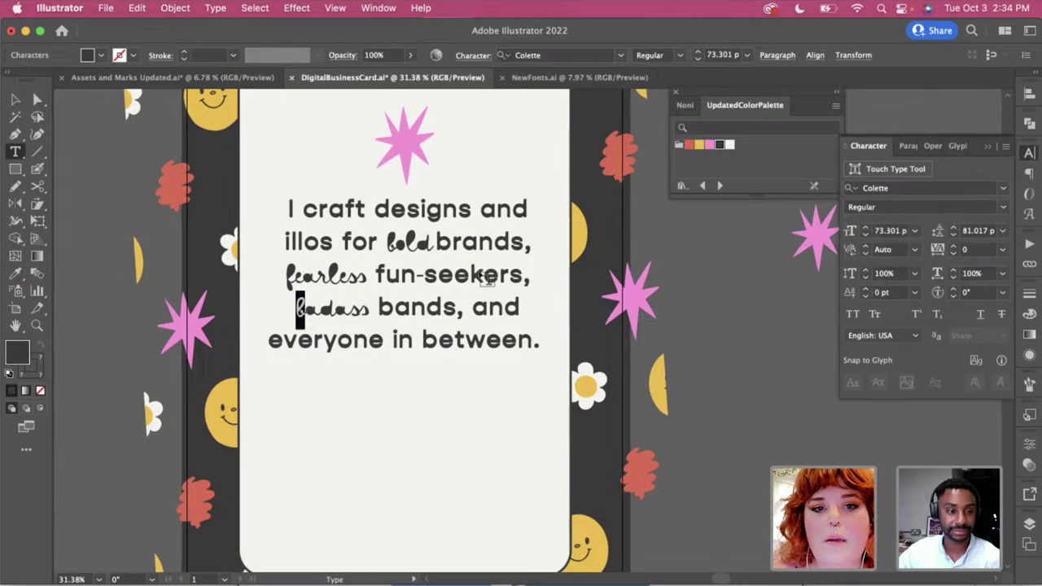
pyautogui.moveTo(335, 308); pyautogui.dragTo(321, 308)
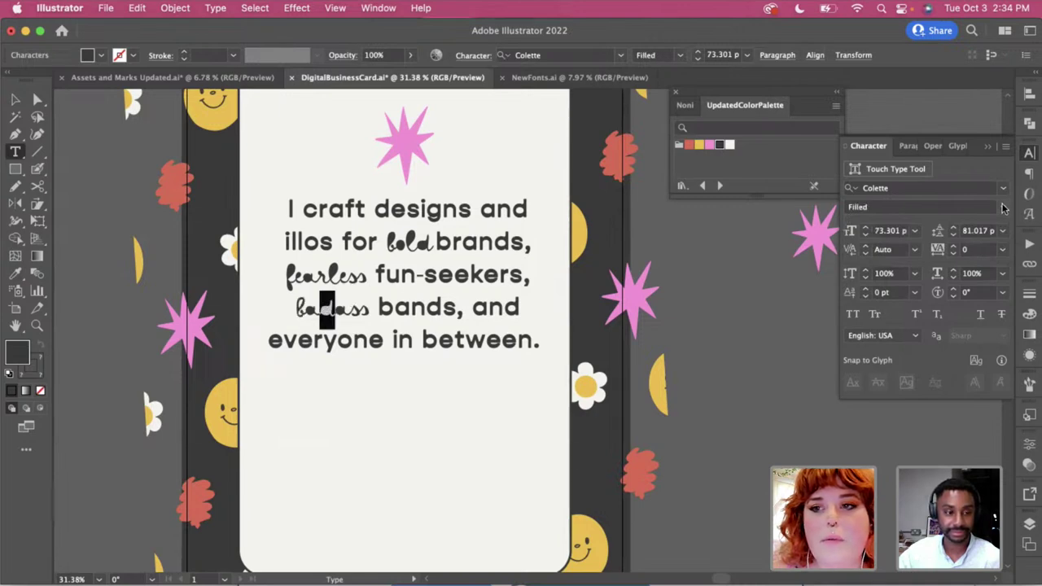
pyautogui.click(1003, 207)
pyautogui.click(960, 224)
# Set the f and two other letters of 'fearless' to Colette Regular
pyautogui.moveTo(296, 277); pyautogui.dragTo(285, 277)
pyautogui.click(1003, 207)
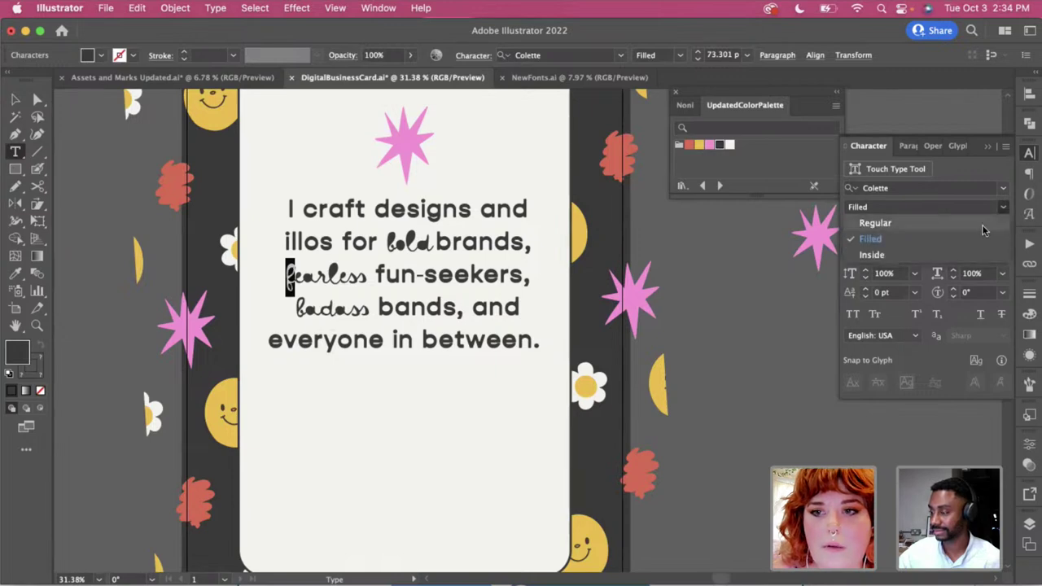
pyautogui.click(973, 222)
pyautogui.moveTo(328, 277); pyautogui.dragTo(339, 277)
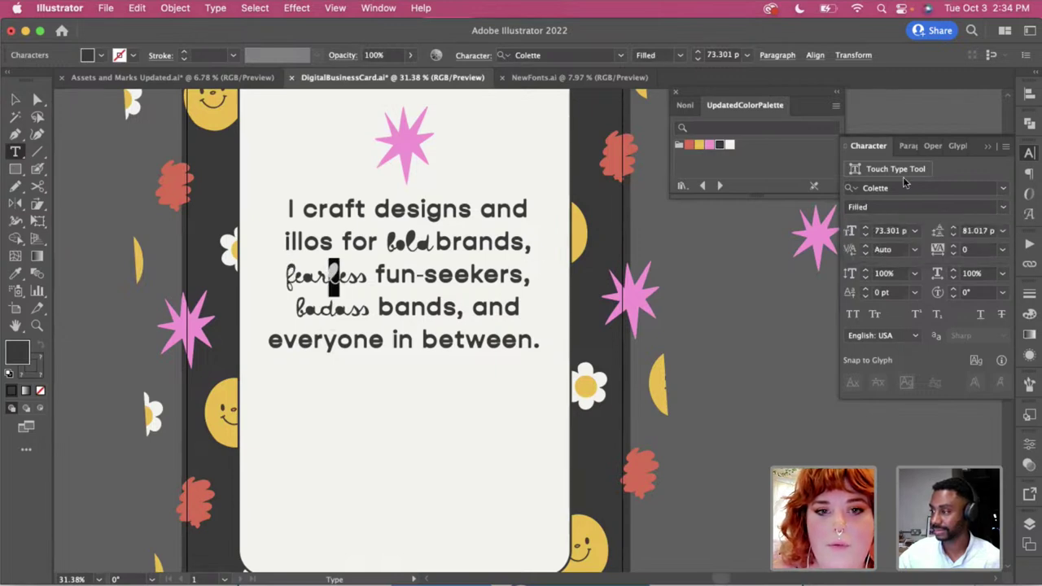
pyautogui.click(1004, 209)
pyautogui.click(937, 223)
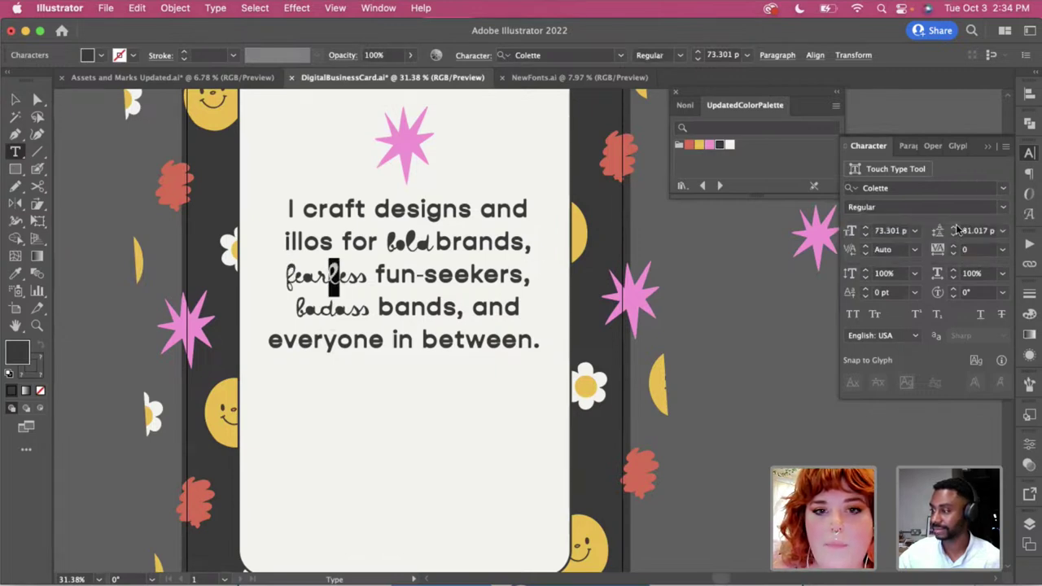
pyautogui.moveTo(303, 276)
pyautogui.mouseDown()
pyautogui.moveTo(317, 277)
pyautogui.moveTo(303, 277)
pyautogui.mouseUp()
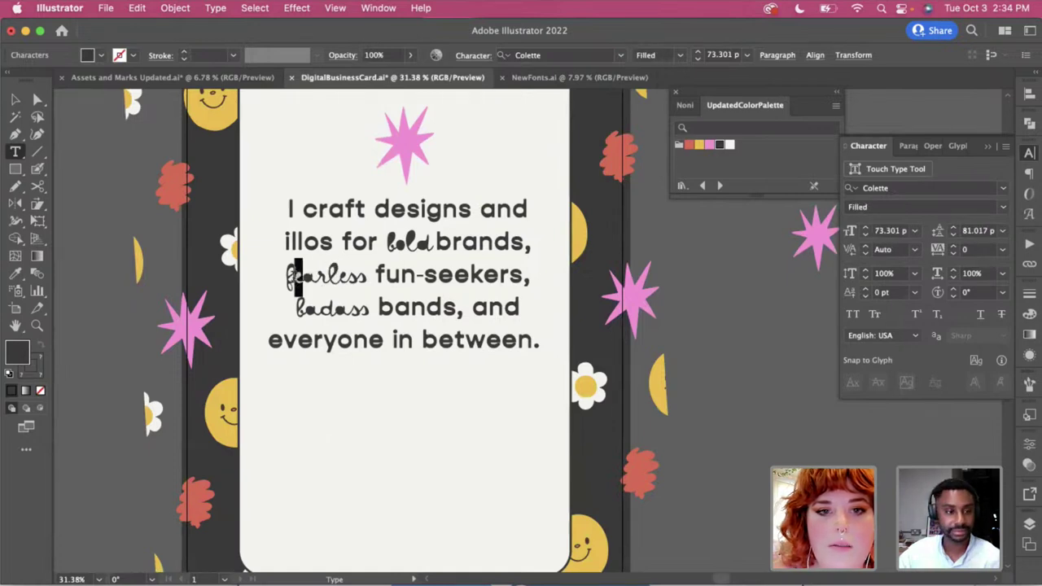
pyautogui.click(1008, 207)
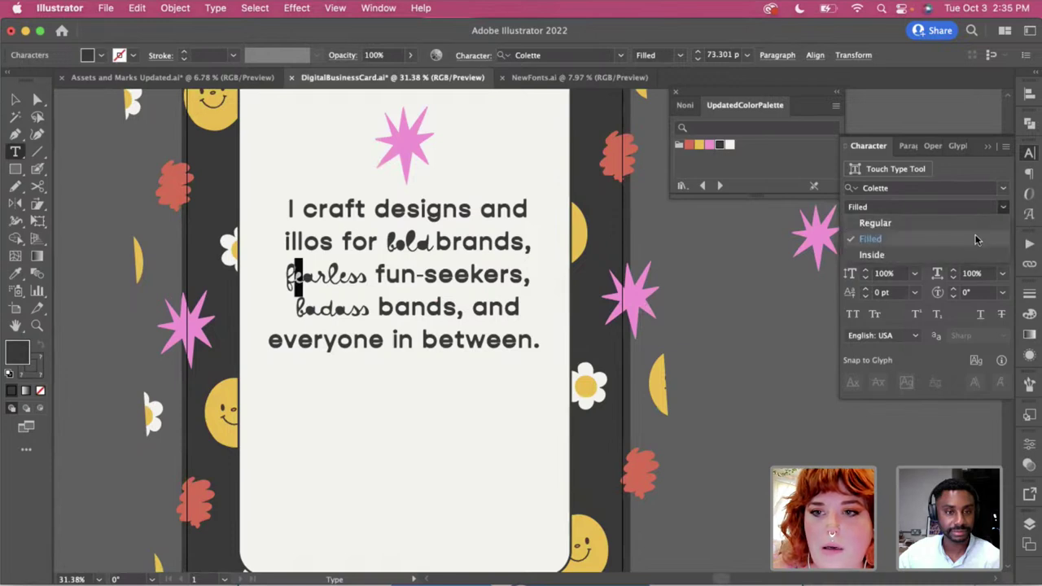
pyautogui.click(937, 222)
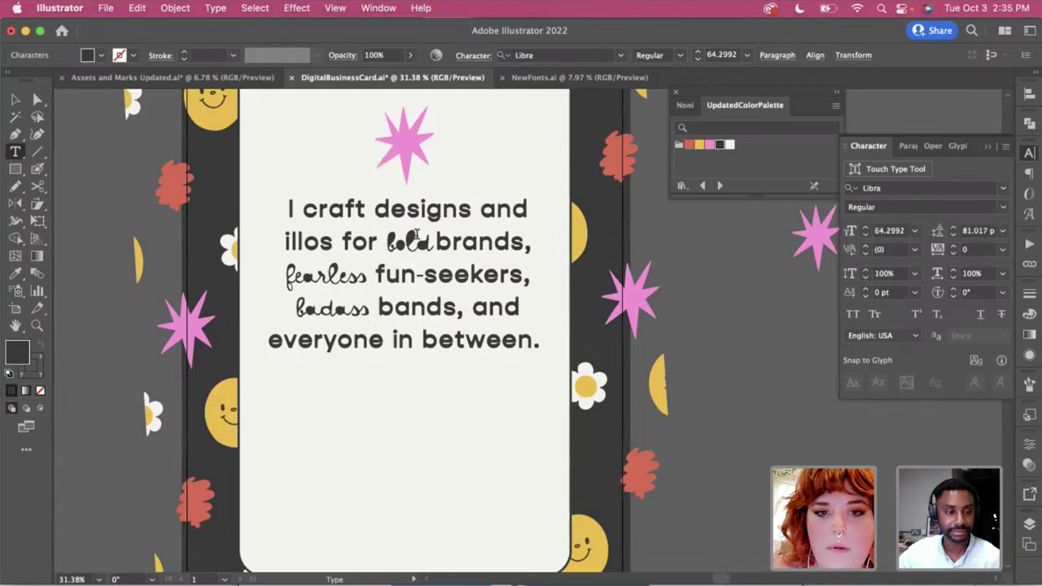
# Set the l and d of 'bold' to Colette Regular and finish editing the text
pyautogui.moveTo(405, 243); pyautogui.dragTo(415, 242)
pyautogui.click(1003, 207)
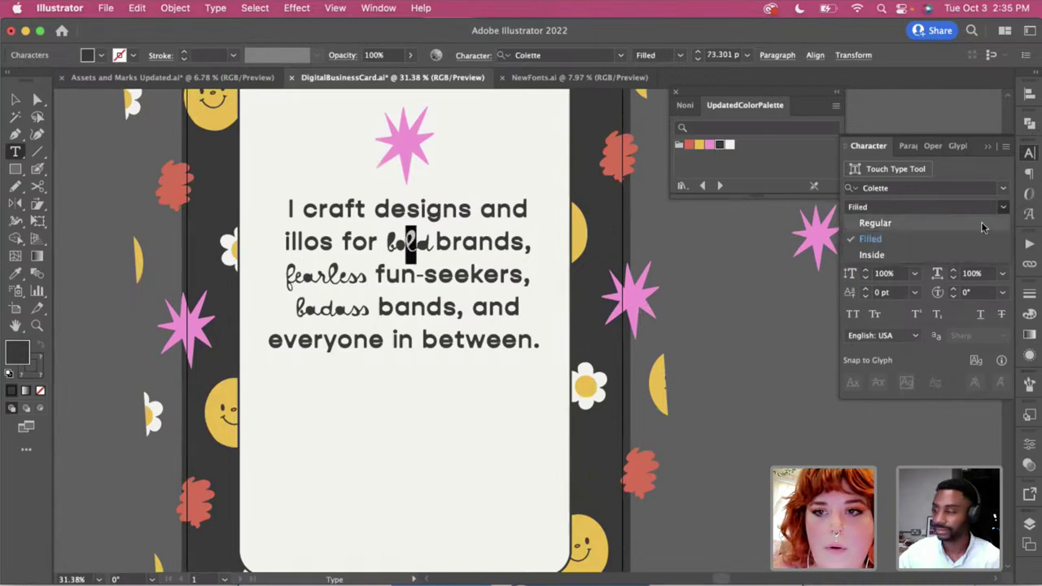
pyautogui.click(896, 224)
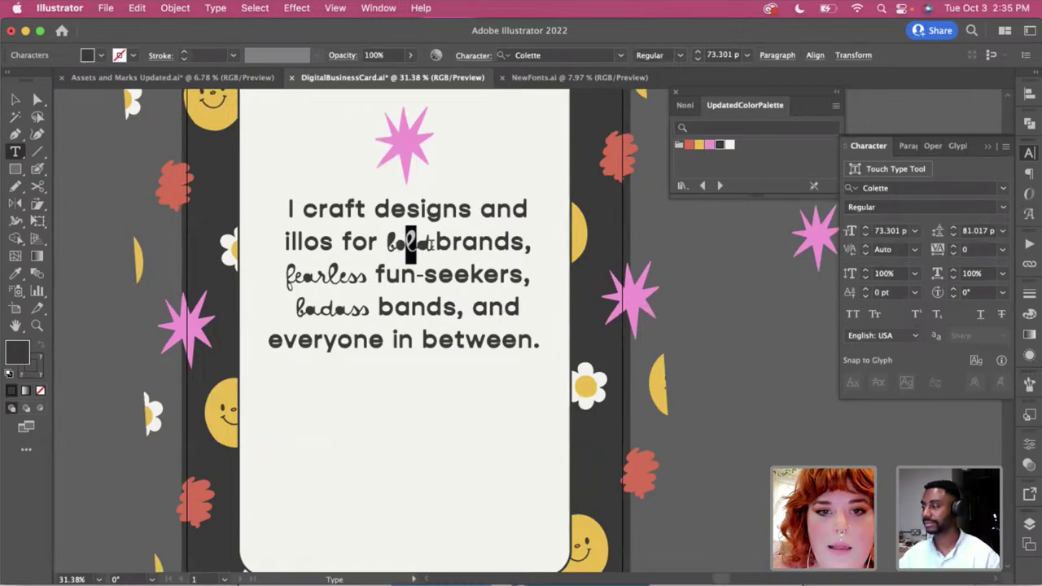
pyautogui.moveTo(417, 243); pyautogui.dragTo(432, 243)
pyautogui.click(1003, 208)
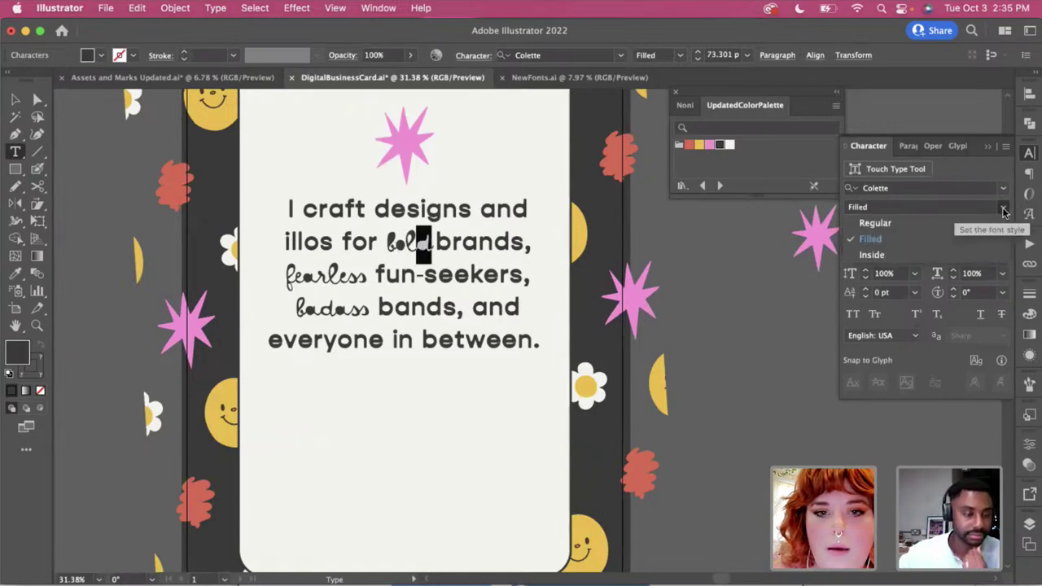
pyautogui.click(963, 224)
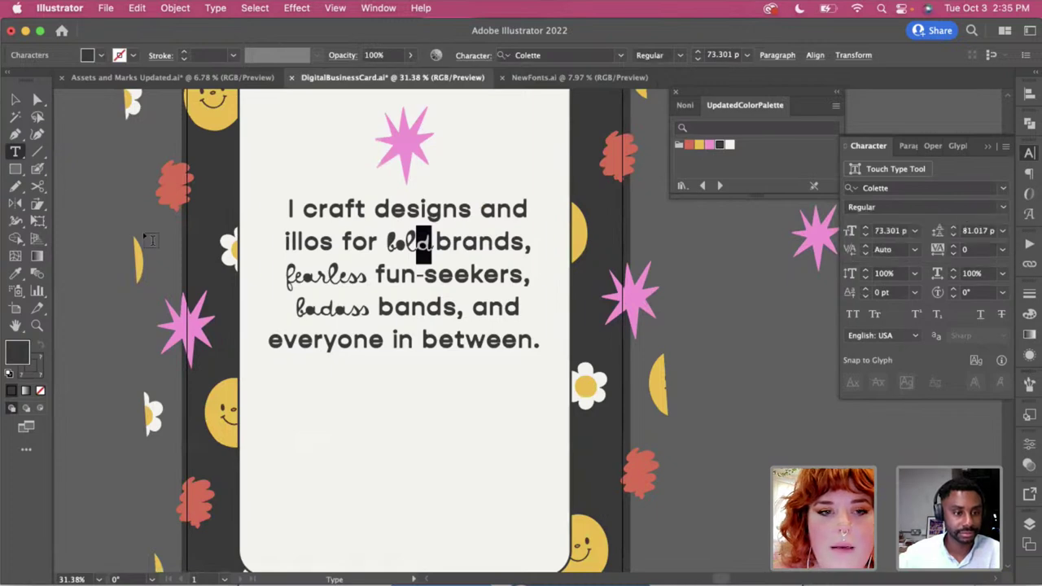
pyautogui.press('Escape')
pyautogui.press('super+shift+a')
pyautogui.scroll(-2, 71, 260)
pyautogui.scroll(-1, 71, 261)
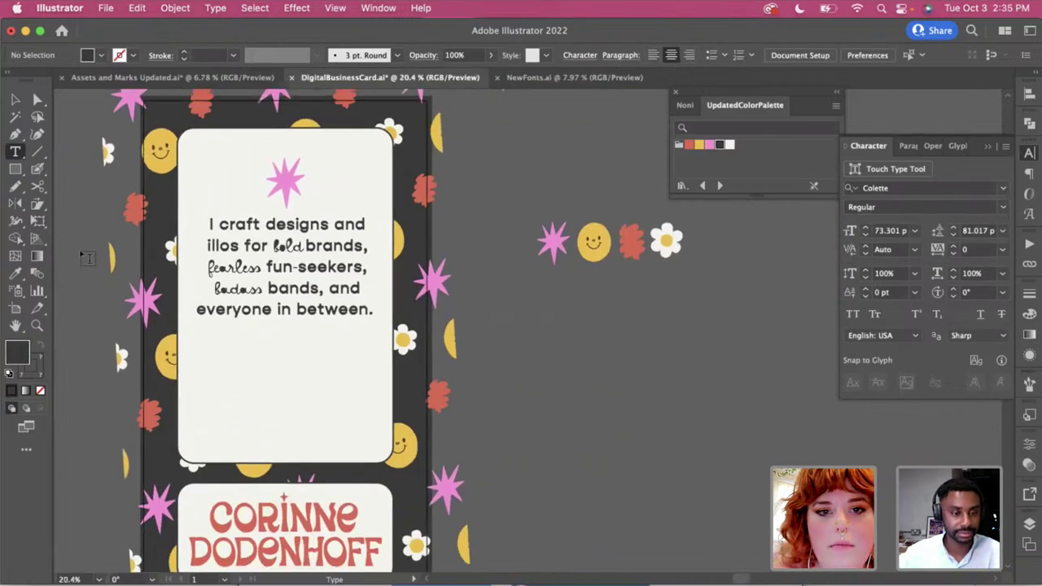
pyautogui.scroll(2, 195, 252)
pyautogui.scroll(-2, 446, 379)
pyautogui.hscroll(-3, 446, 379)
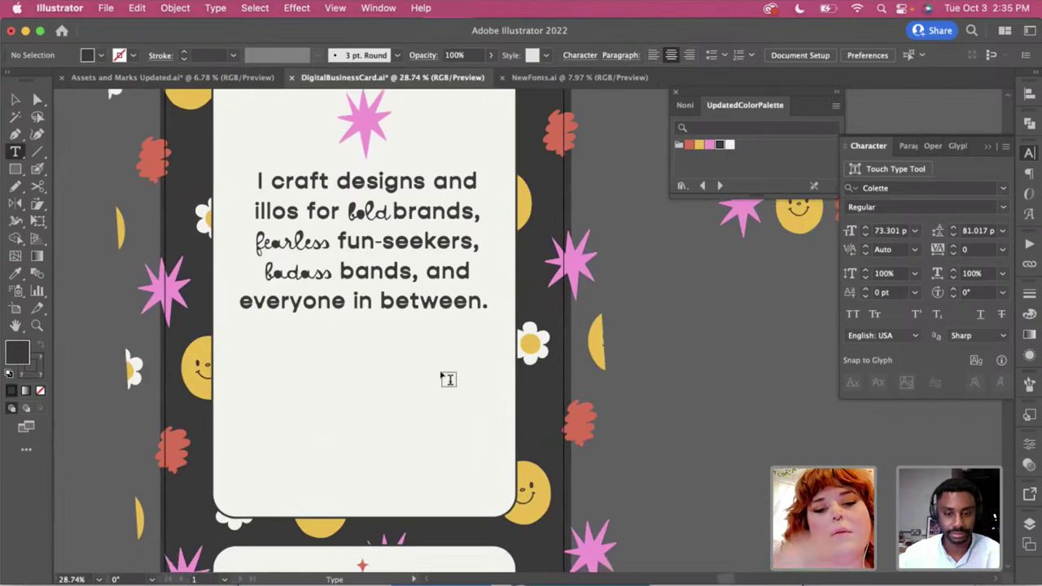
pyautogui.scroll(1, 447, 379)
pyautogui.scroll(-1, 446, 379)
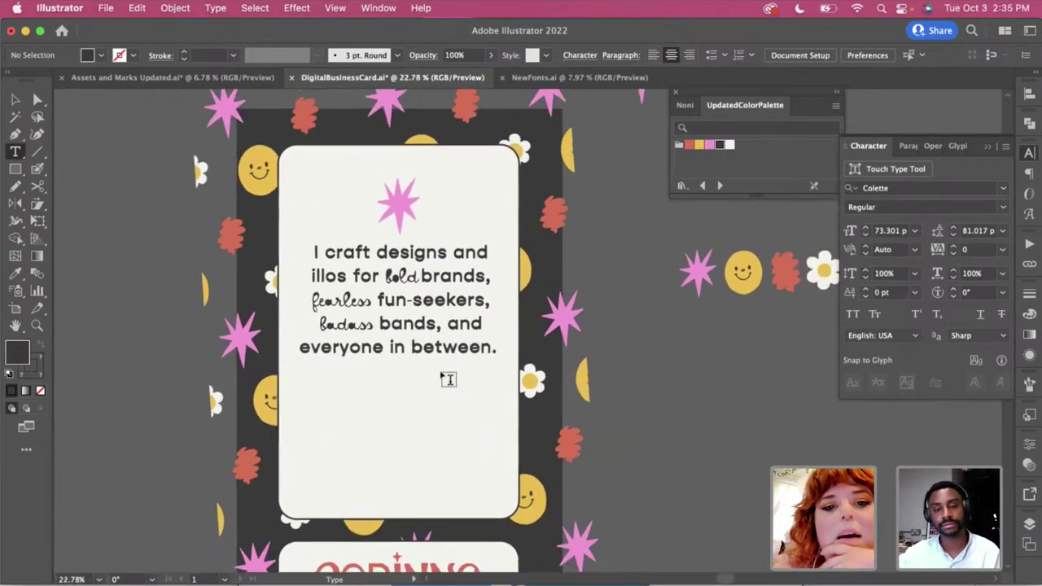
pyautogui.scroll(-1, 446, 379)
pyautogui.scroll(2, 446, 379)
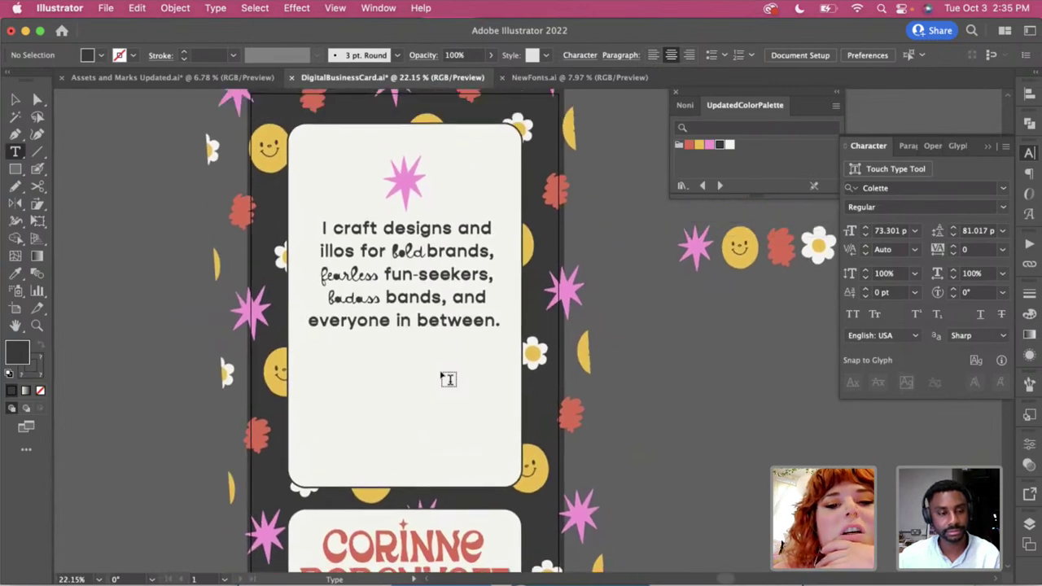
pyautogui.scroll(-4, 486, 383)
pyautogui.hscroll(2, 486, 383)
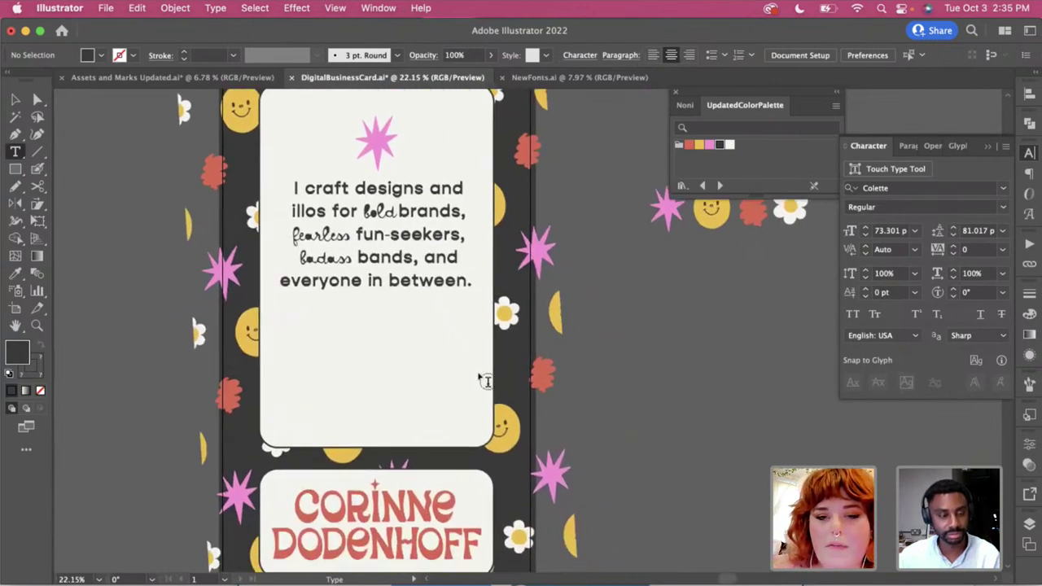
pyautogui.press('v')
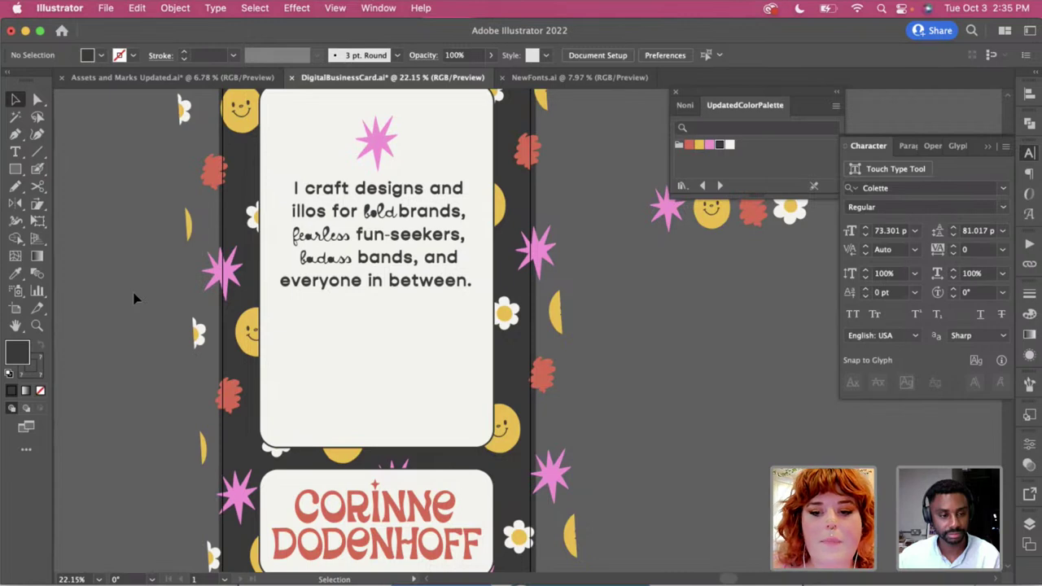
pyautogui.press('a')
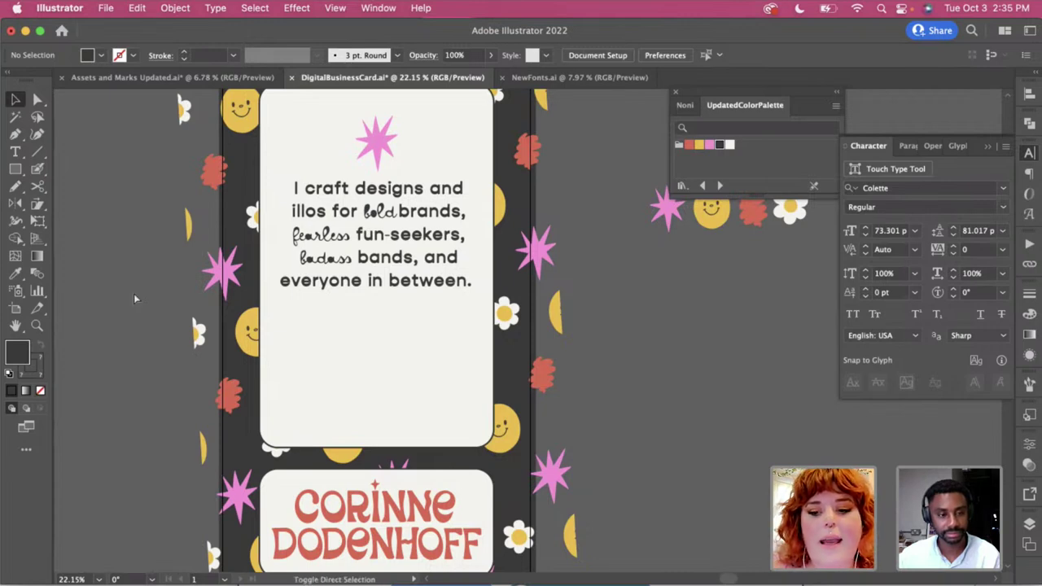
pyautogui.press('super+o')
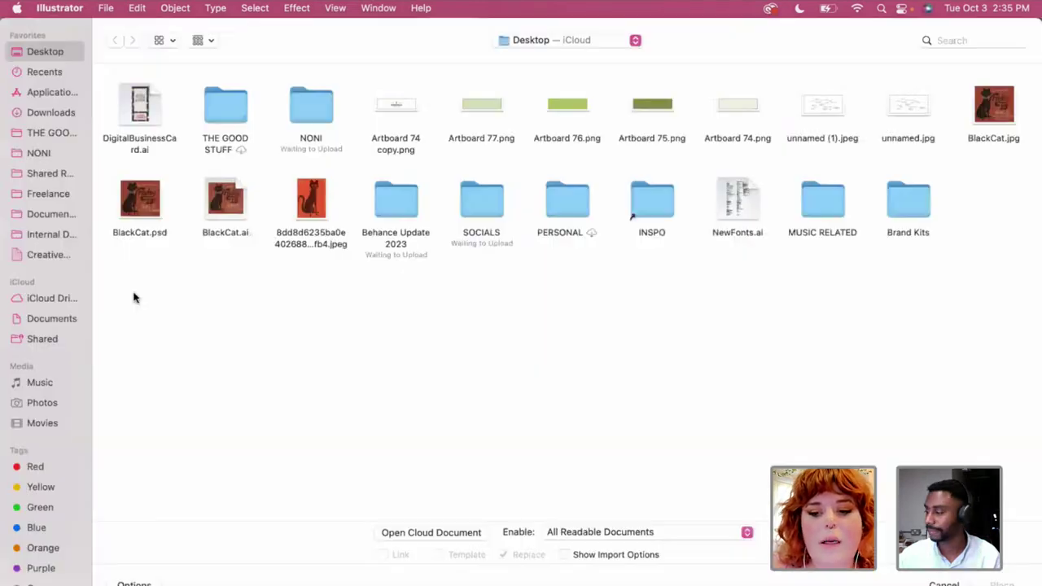
# Place the QR code image frame.png from Downloads beneath the bio text
pyautogui.click(55, 113)
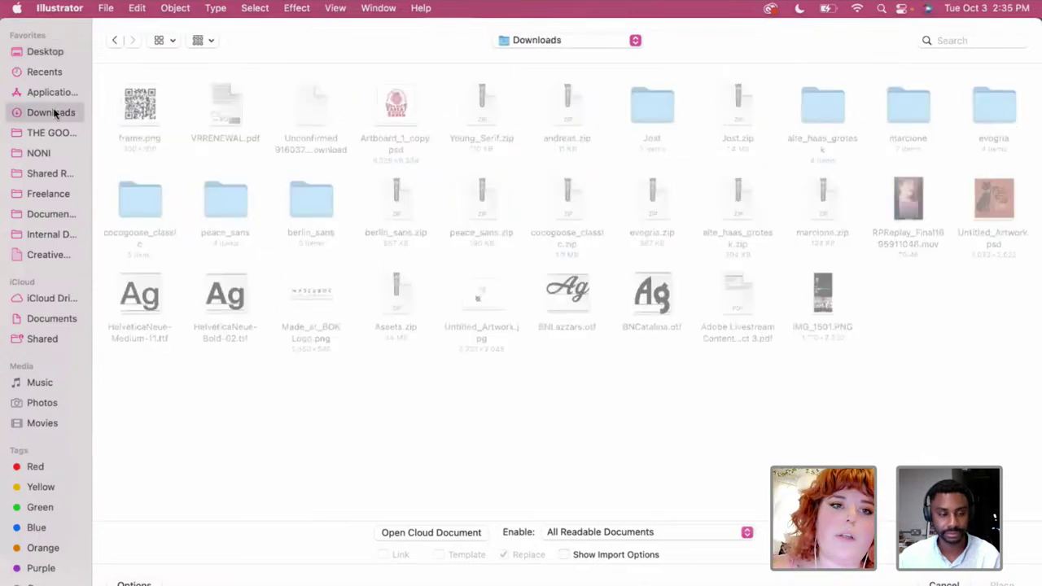
pyautogui.click(150, 117)
pyautogui.doubleClick(150, 116)
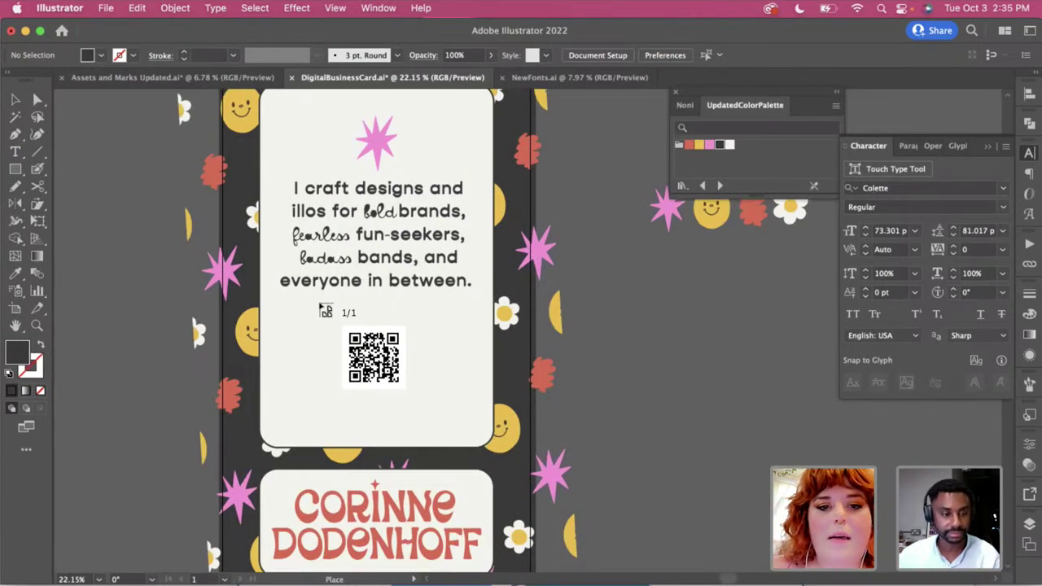
pyautogui.moveTo(320, 303); pyautogui.dragTo(456, 440)
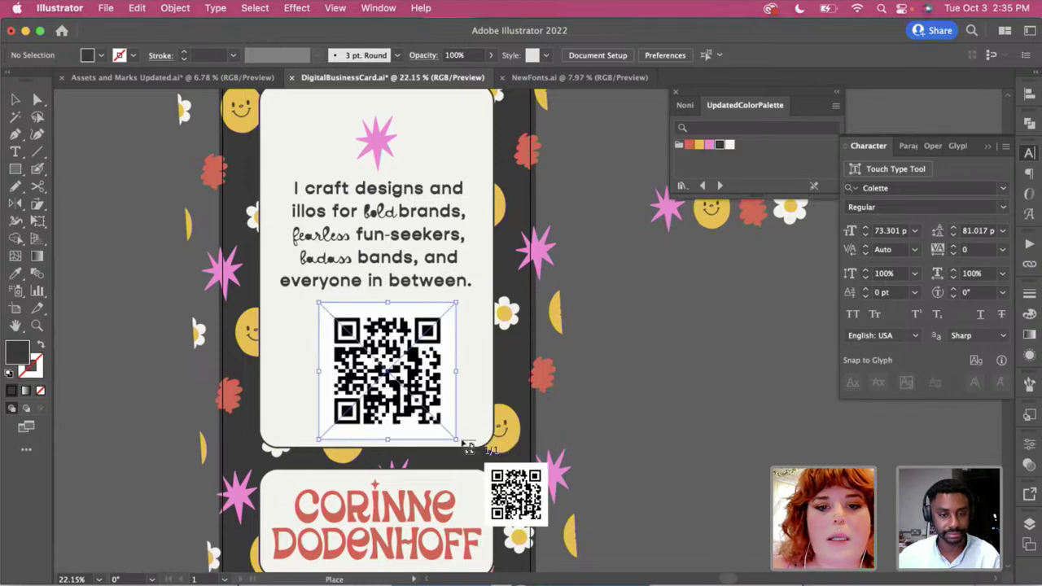
# Centre the QR code horizontally on the business card
pyautogui.moveTo(420, 380); pyautogui.dragTo(408, 380)
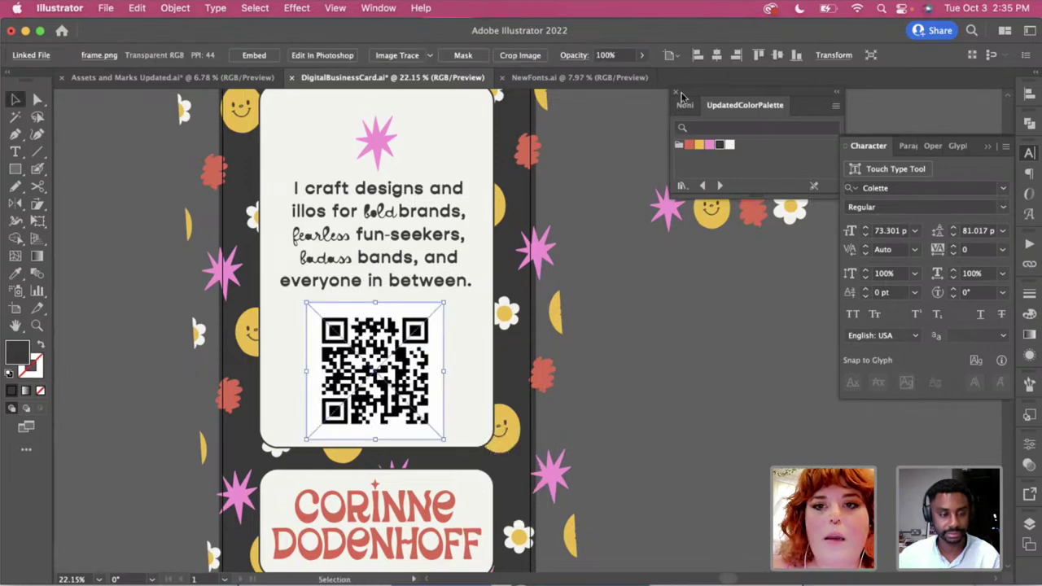
pyautogui.click(710, 57)
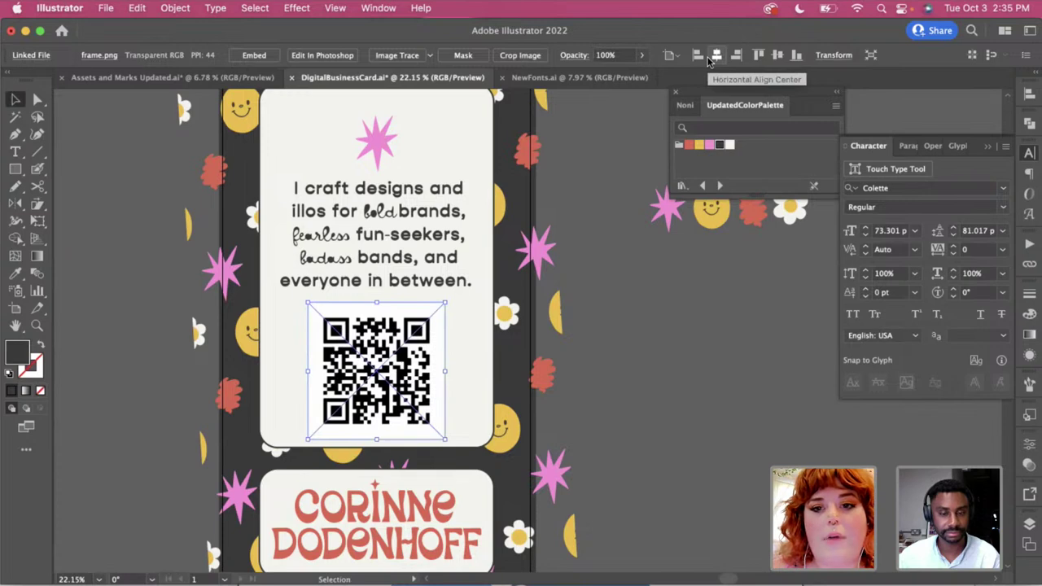
pyautogui.click(608, 332)
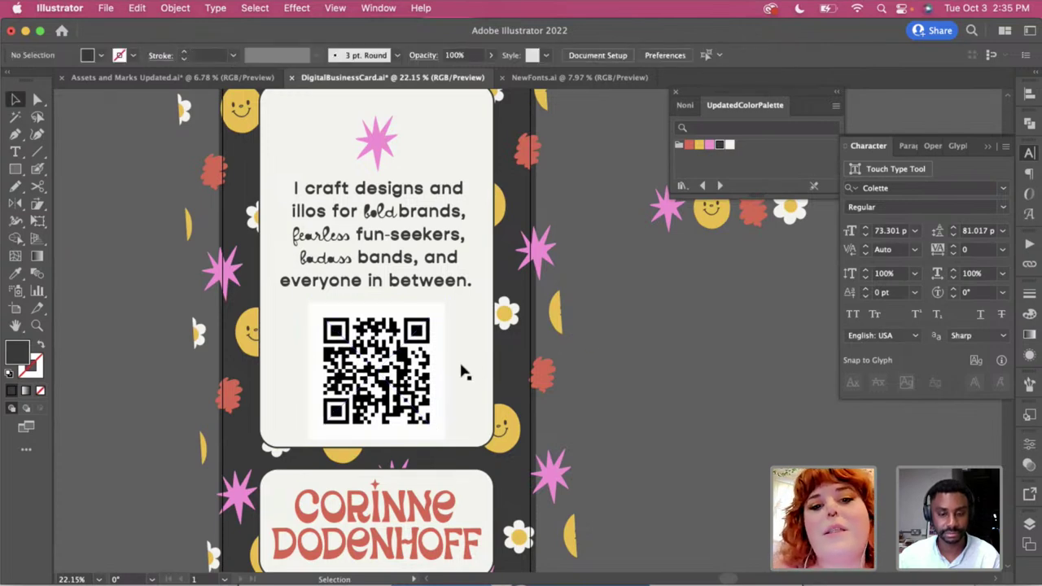
pyautogui.click(426, 395)
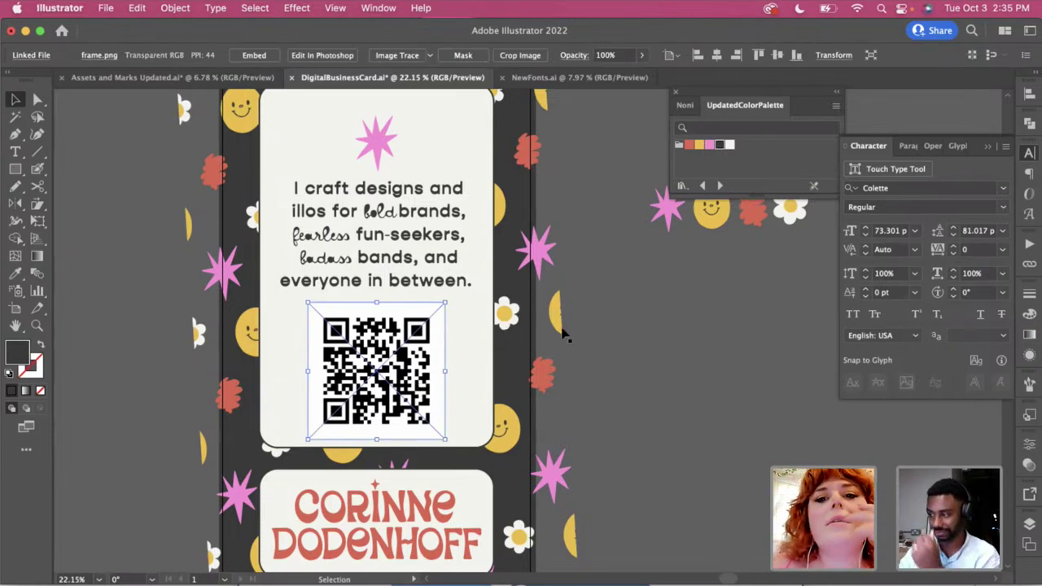
pyautogui.scroll(1, 562, 334)
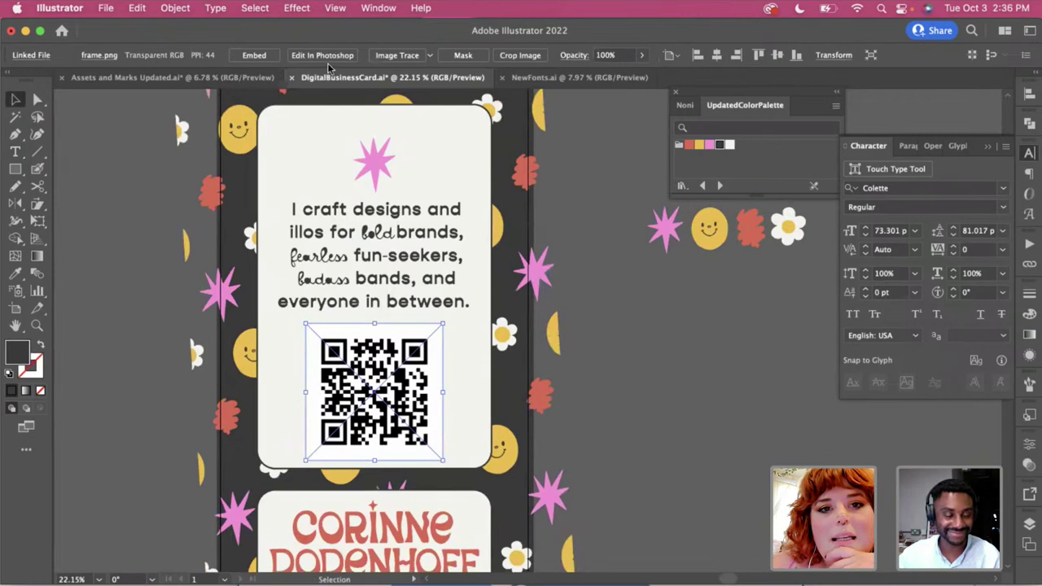
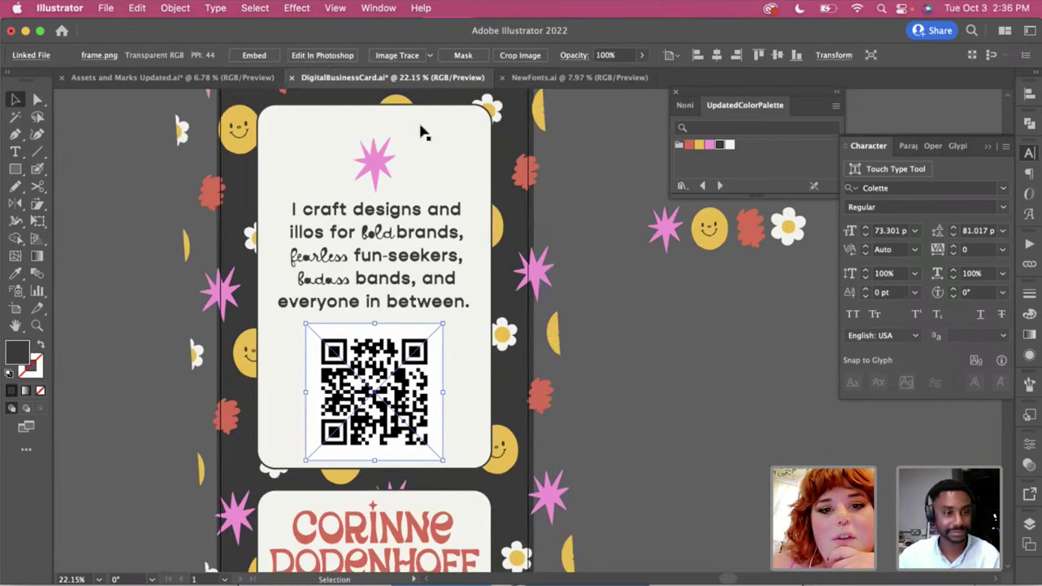
# Image Trace the QR code image and expand it into editable paths
pyautogui.click(403, 61)
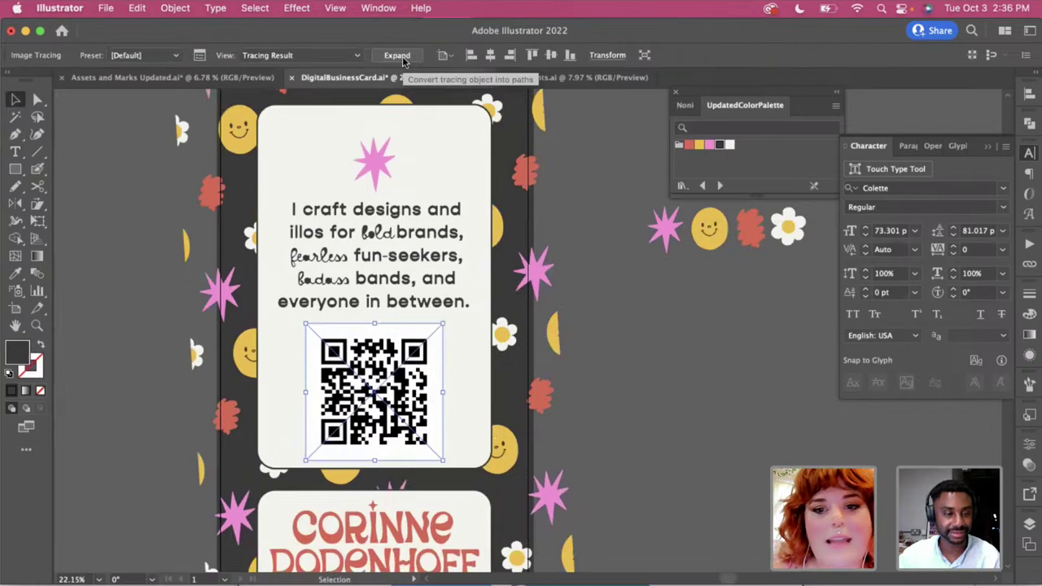
pyautogui.scroll(5, 505, 261)
pyautogui.scroll(-3, 503, 259)
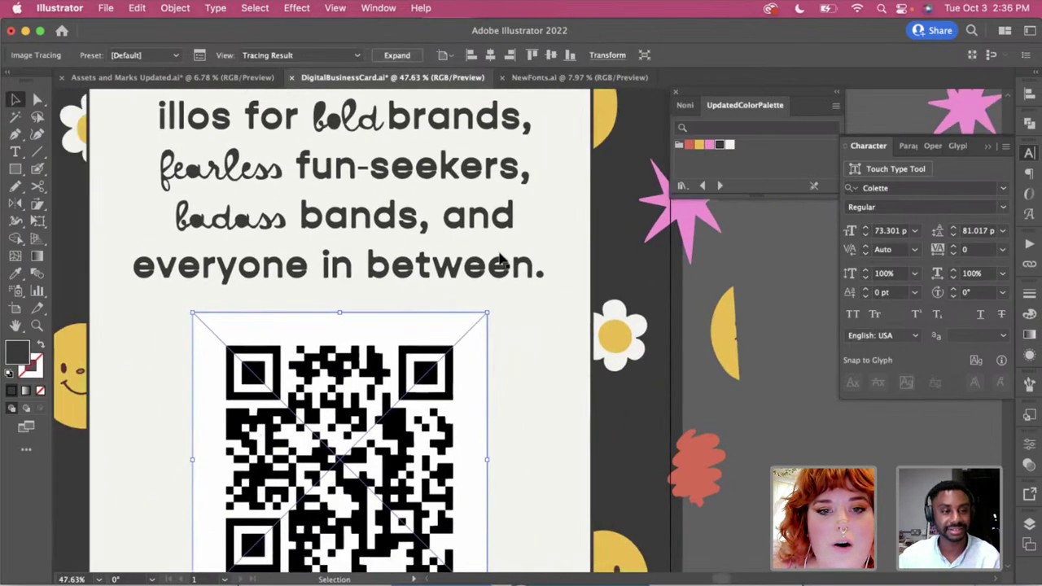
pyautogui.click(396, 55)
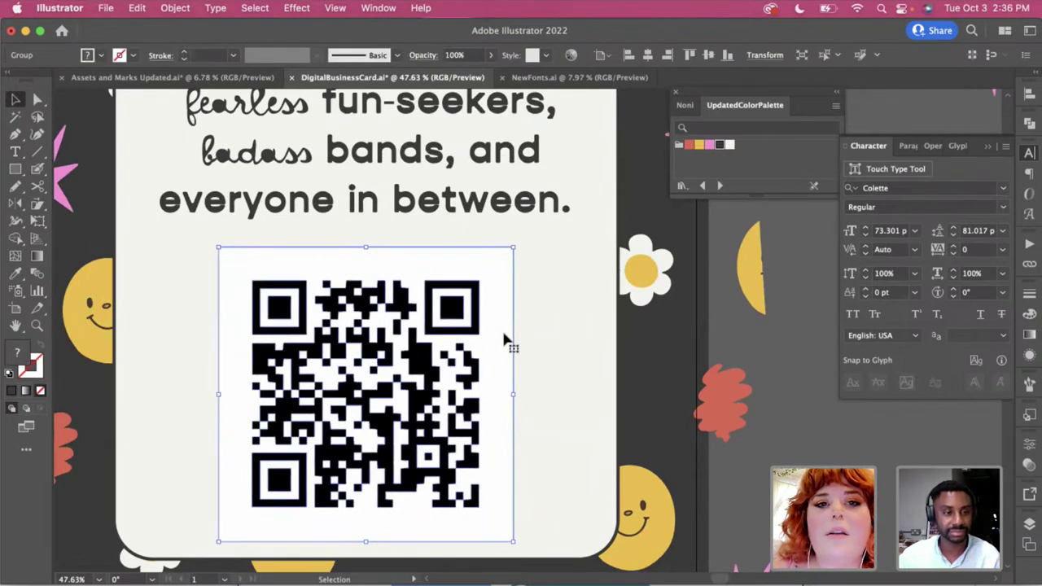
# Select the QR code's white areas with the Magic Wand and delete them
pyautogui.press('y')
pyautogui.click(494, 358)
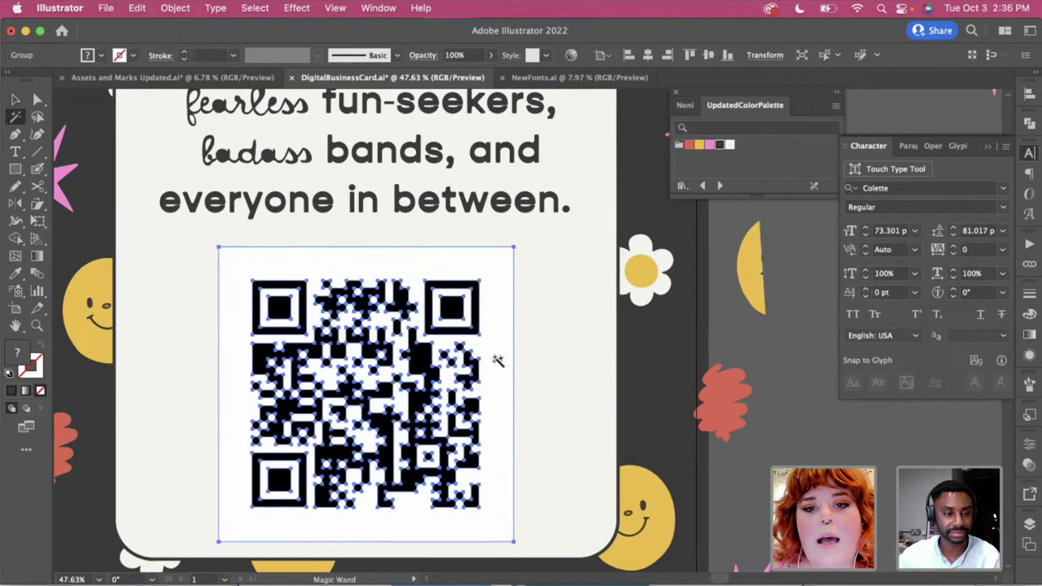
pyautogui.click(497, 360)
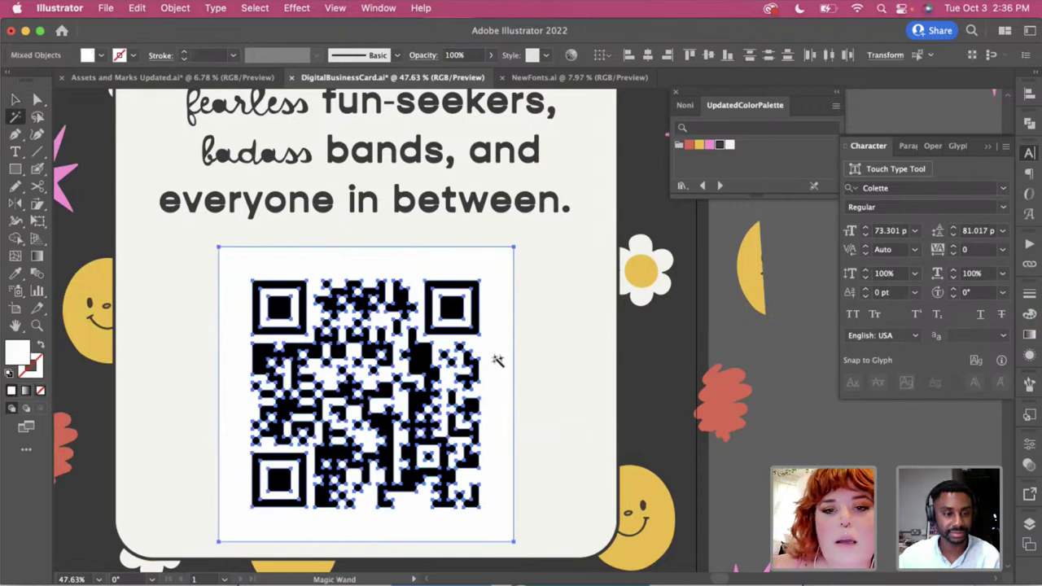
pyautogui.press('super+shift+a')
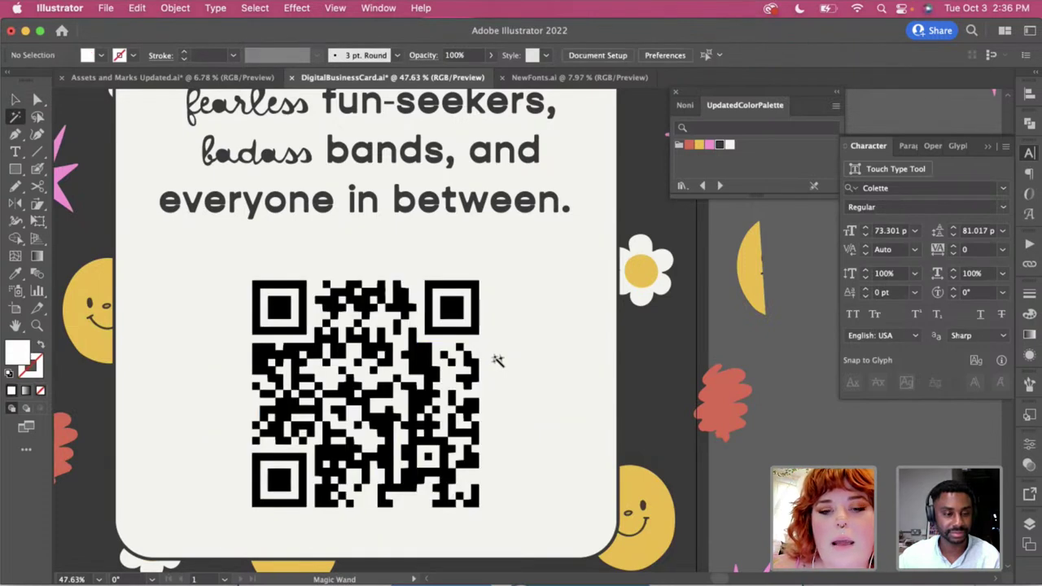
# Give the traced QR code group the tagline's dark grey using the Eyedropper
pyautogui.press('v')
pyautogui.scroll(-5, 493, 361)
pyautogui.scroll(3, 494, 360)
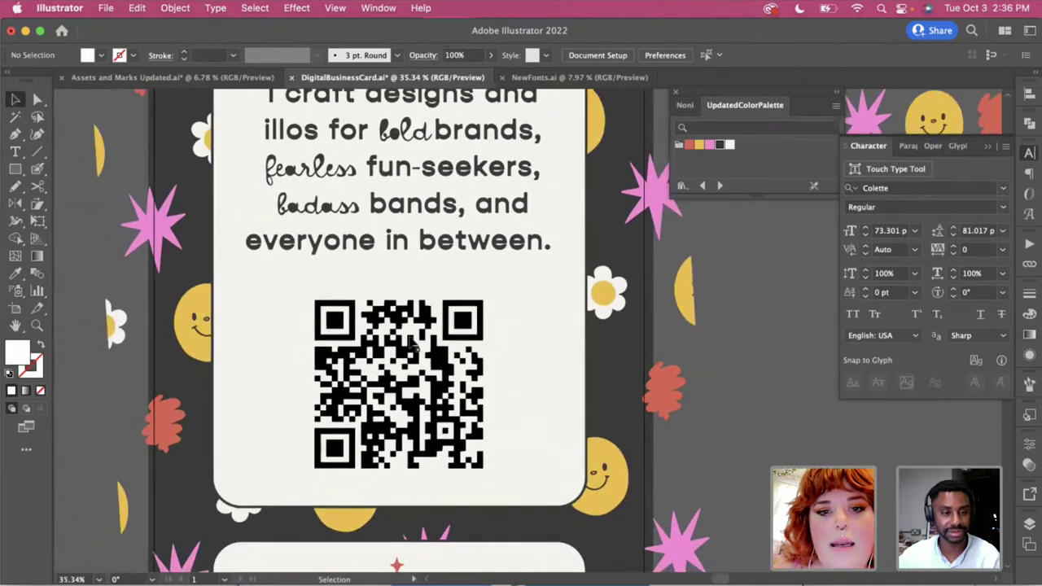
pyautogui.click(412, 346)
pyautogui.scroll(-2, 412, 345)
pyautogui.press('i')
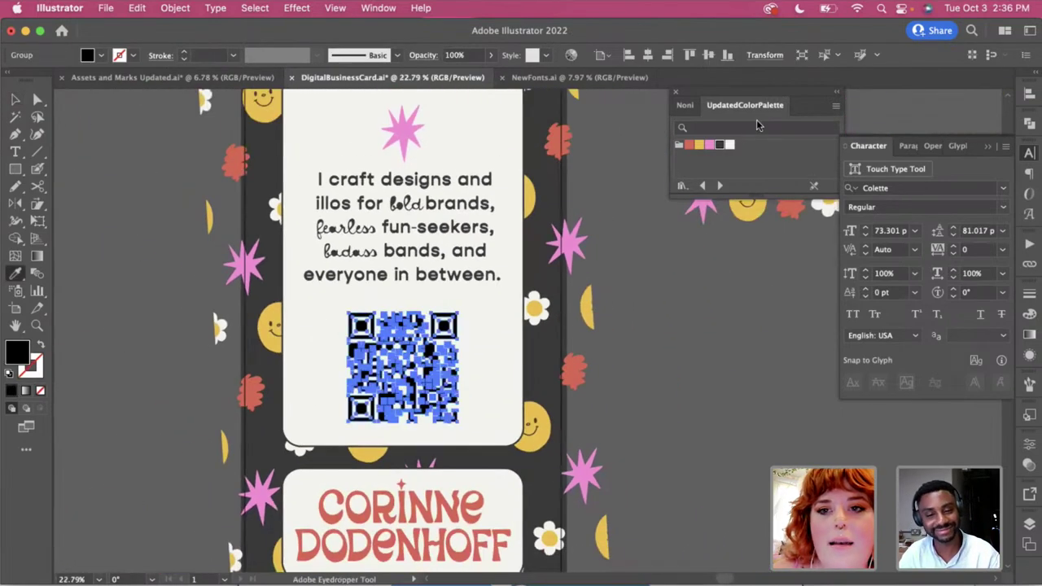
pyautogui.click(547, 383)
pyautogui.press('super+shift+a')
pyautogui.press('v')
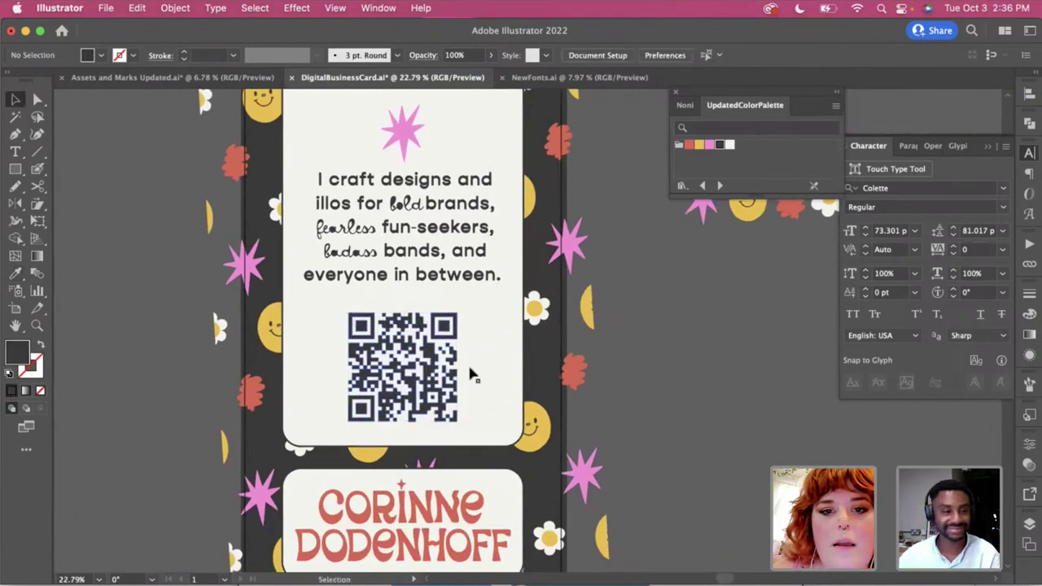
# Try the red palette colour on the QR code, then revert it to dark grey
pyautogui.click(452, 373)
pyautogui.scroll(6, 448, 358)
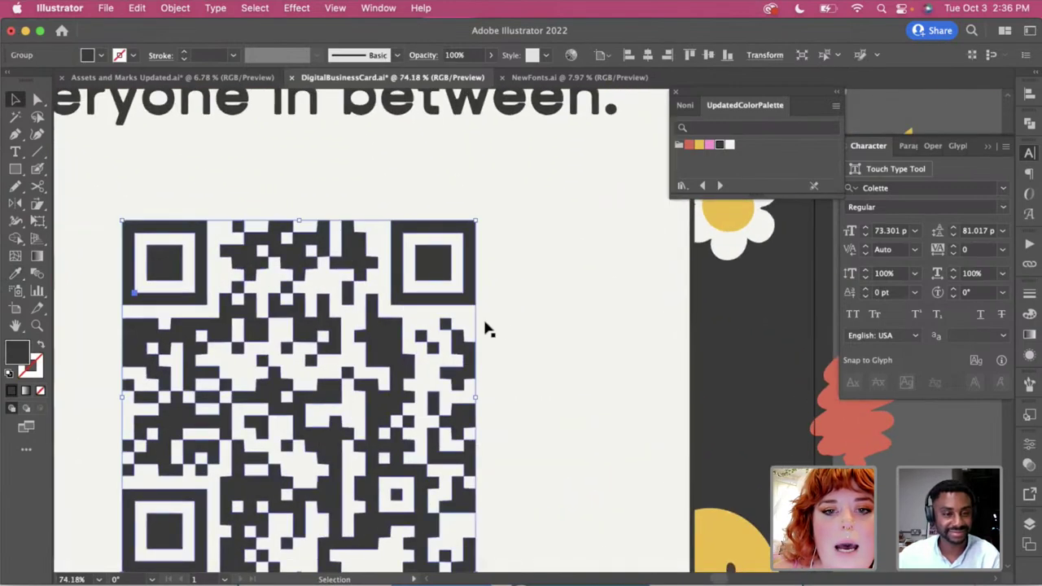
pyautogui.scroll(-4, 407, 407)
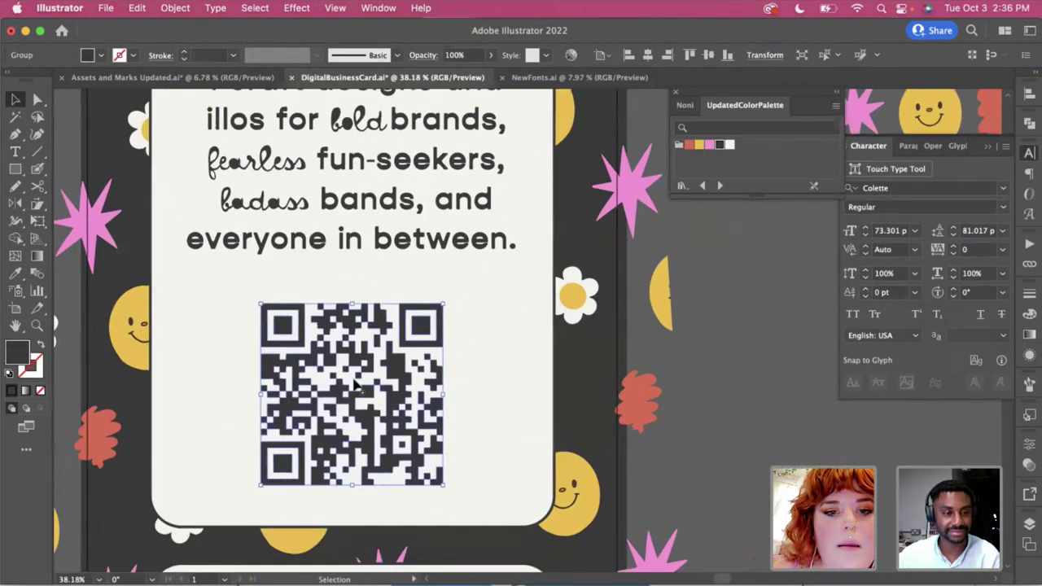
pyautogui.scroll(-2, 428, 387)
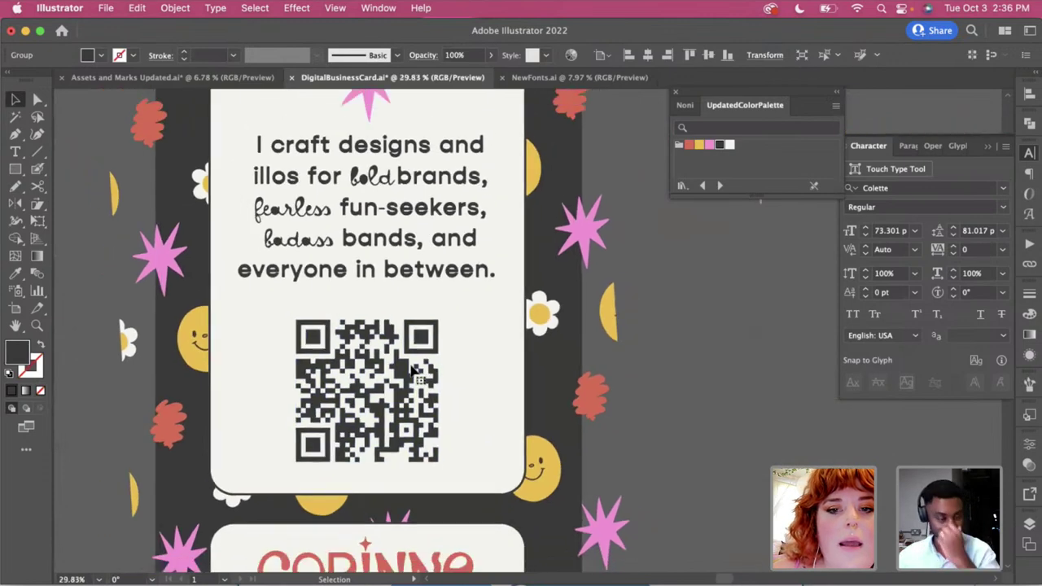
pyautogui.scroll(-1, 416, 370)
pyautogui.click(688, 146)
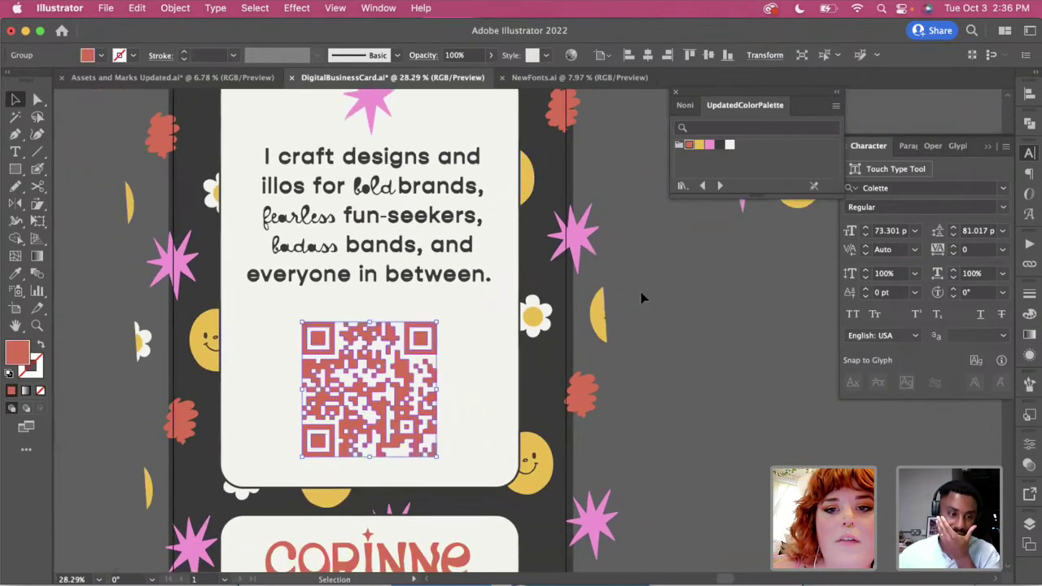
pyautogui.scroll(-2, 642, 298)
pyautogui.press('super+z')
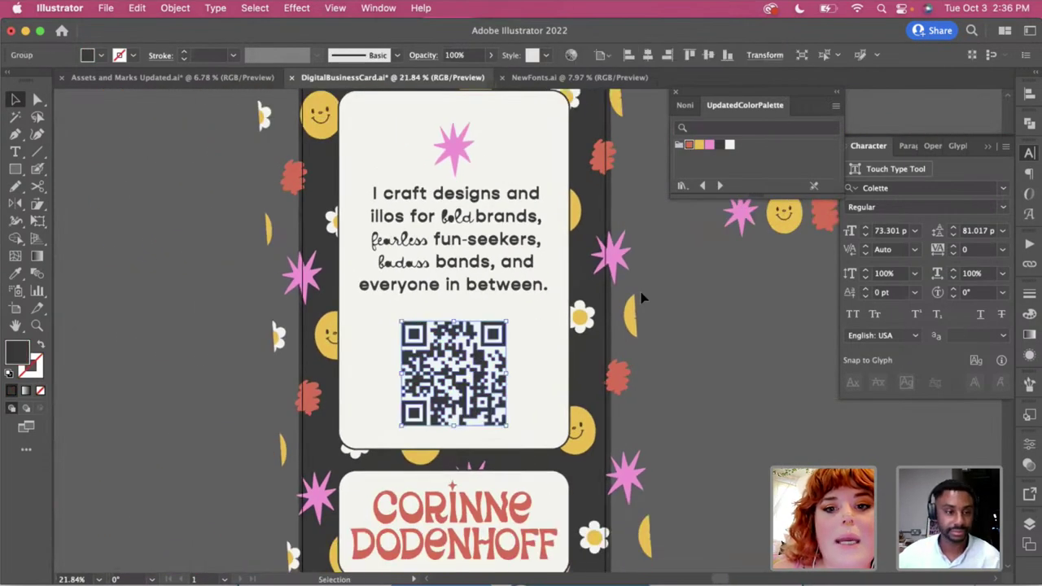
pyautogui.click(642, 298)
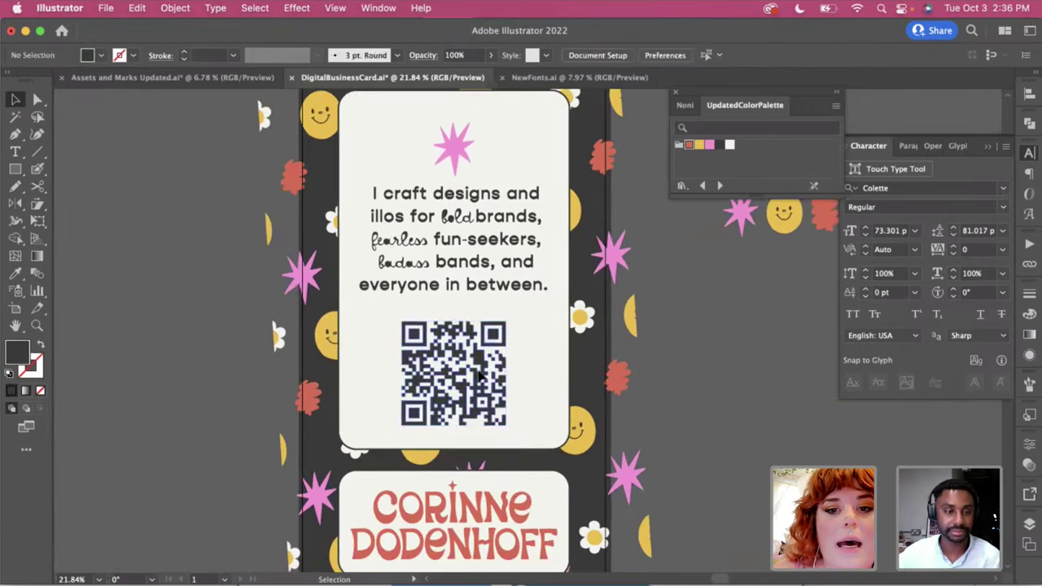
# Move the pink star and tagline text up together on the card
pyautogui.click(479, 337)
pyautogui.moveTo(477, 291); pyautogui.dragTo(478, 296)
pyautogui.click(456, 149)
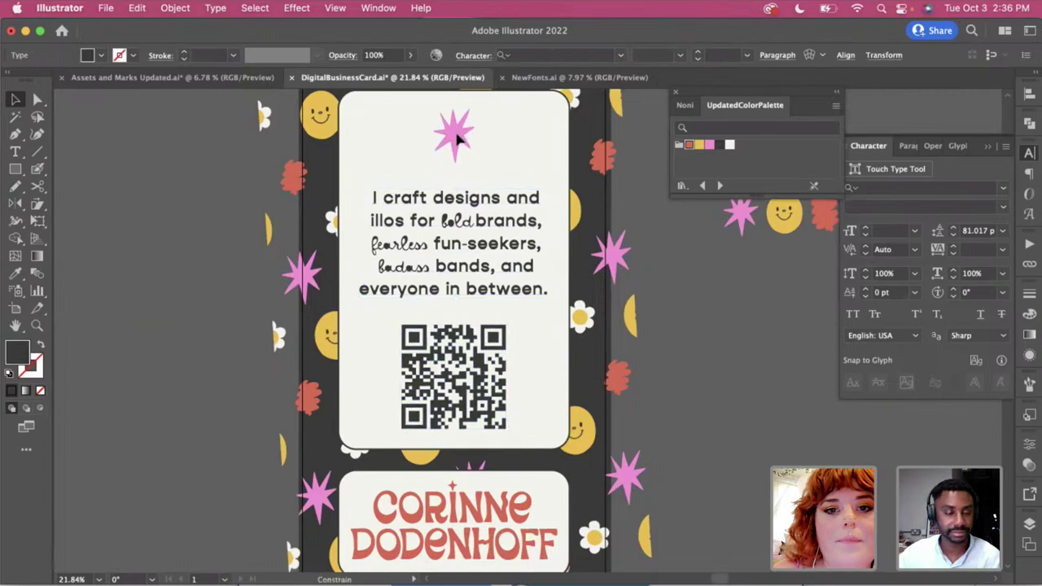
pyautogui.moveTo(469, 201); pyautogui.dragTo(469, 189)
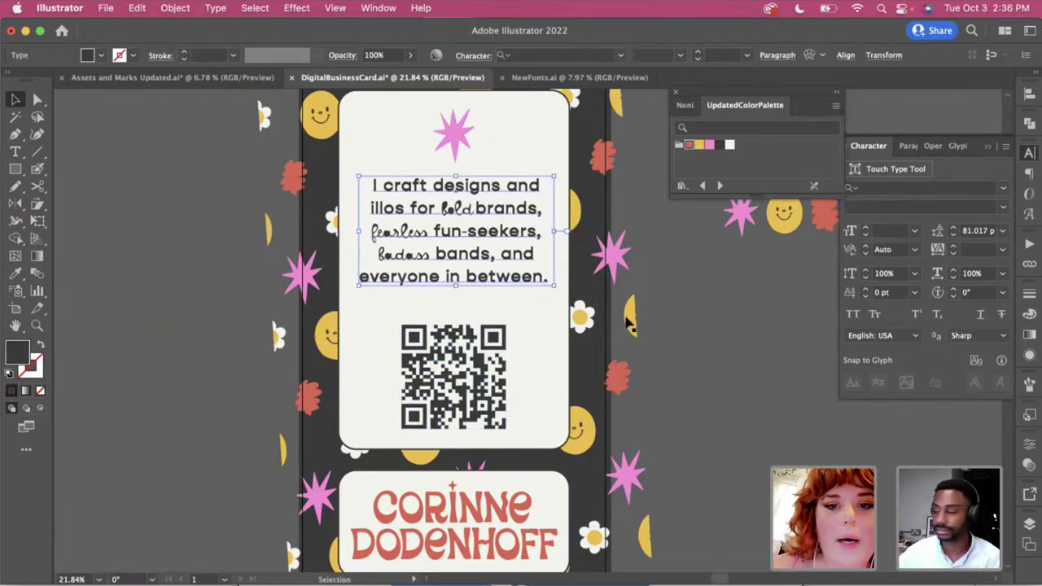
pyautogui.click(627, 324)
# Set the tagline to 48 pt with 64 pt leading
pyautogui.click(510, 259)
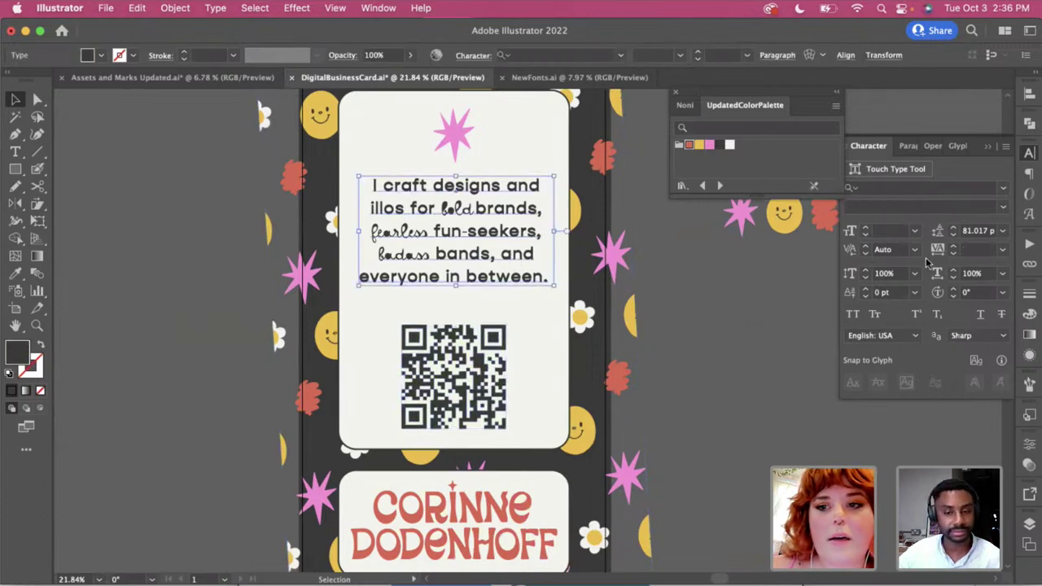
pyautogui.click(915, 232)
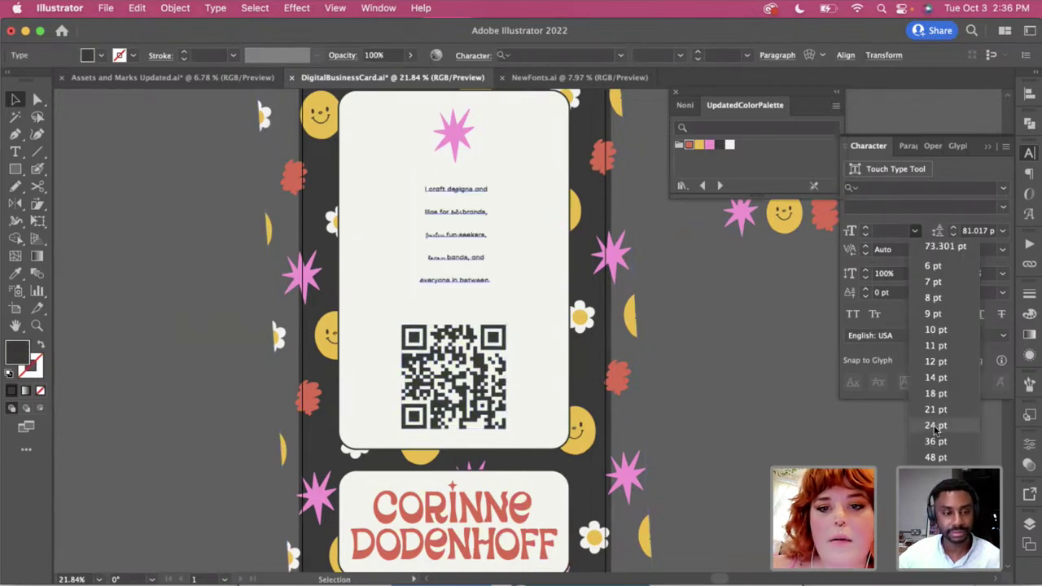
pyautogui.click(936, 458)
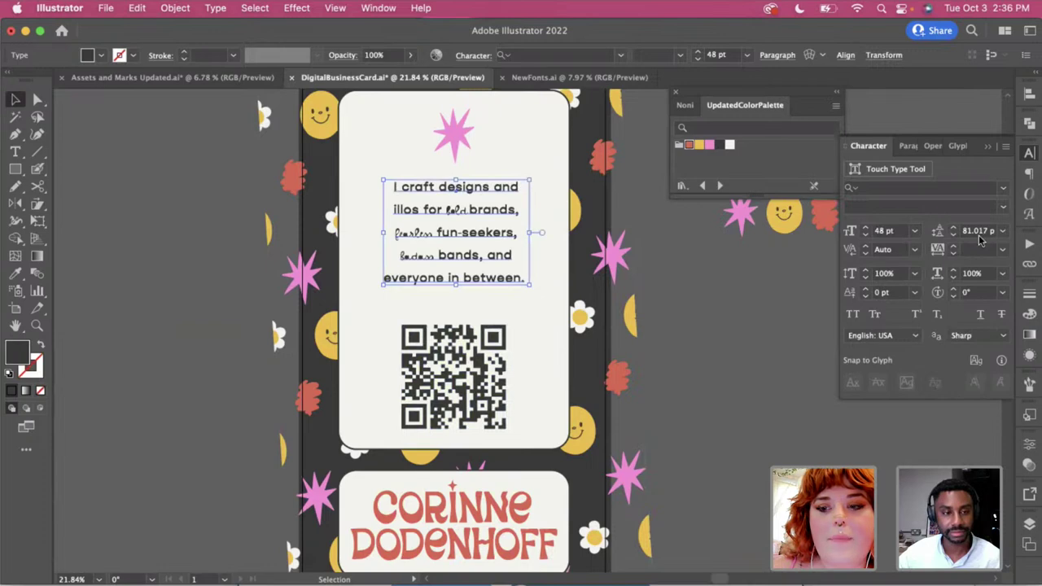
pyautogui.scroll(-17, 981, 235)
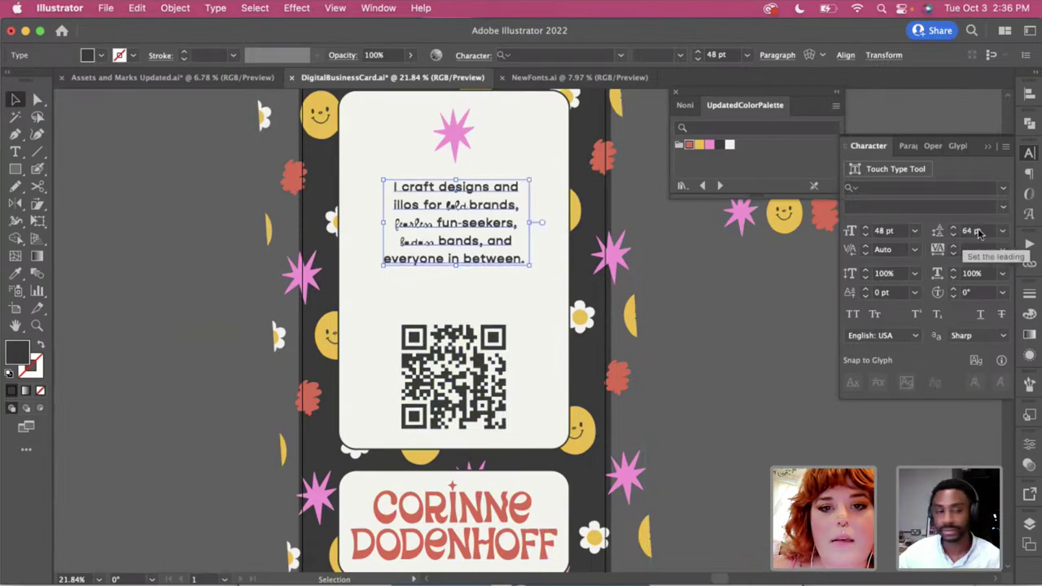
# Nudge the tagline up and move the QR code up beneath it
pyautogui.click(671, 227)
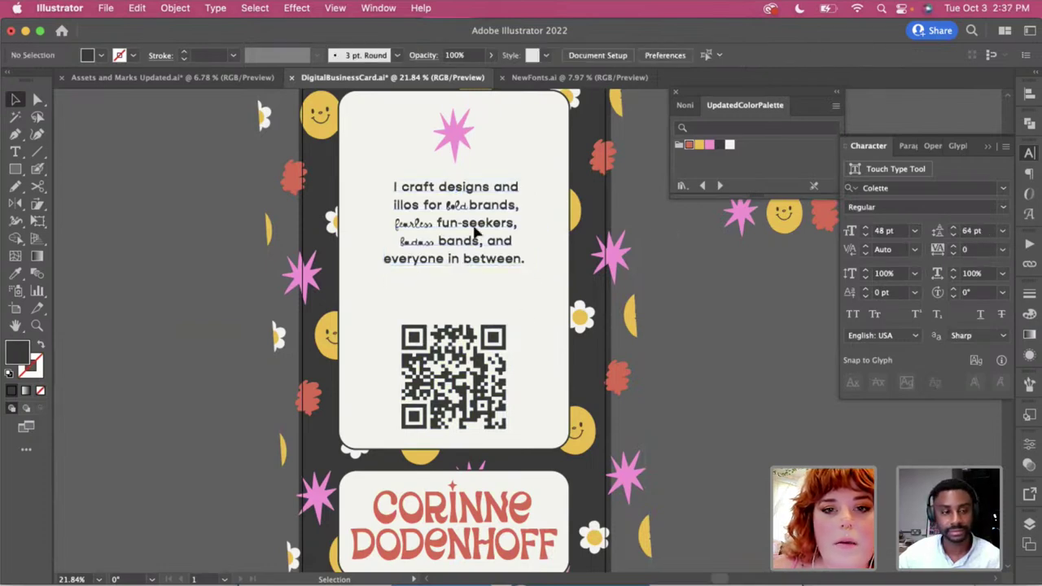
pyautogui.moveTo(477, 232); pyautogui.dragTo(476, 227)
pyautogui.moveTo(466, 351); pyautogui.dragTo(467, 303)
# Add a text box below the QR code with the social handle and website, styled like the tagline
pyautogui.press('t')
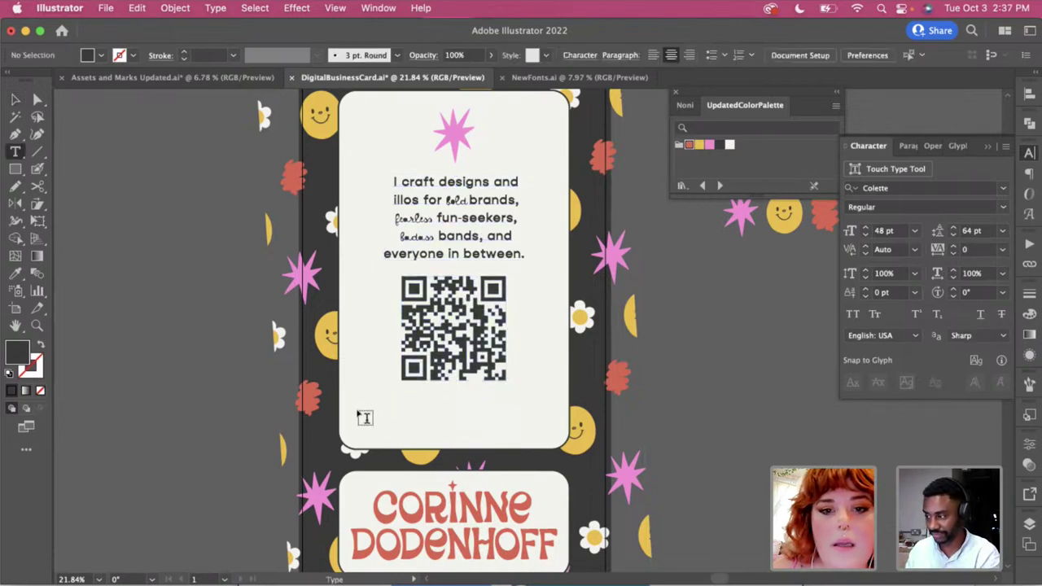
pyautogui.moveTo(359, 400); pyautogui.dragTo(554, 430)
pyautogui.write('@c')
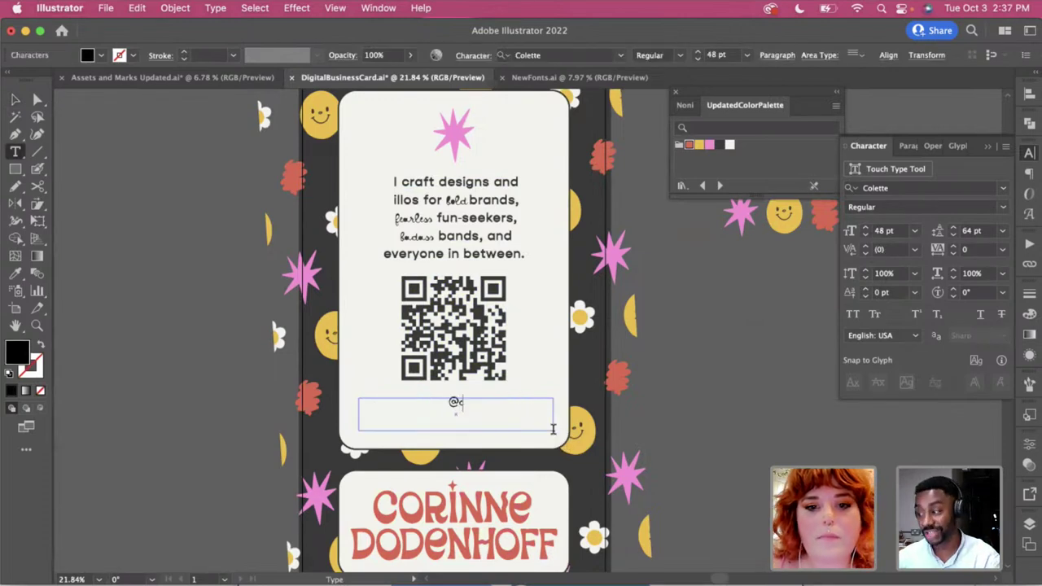
pyautogui.write('orinnedodenhoffcreative ')
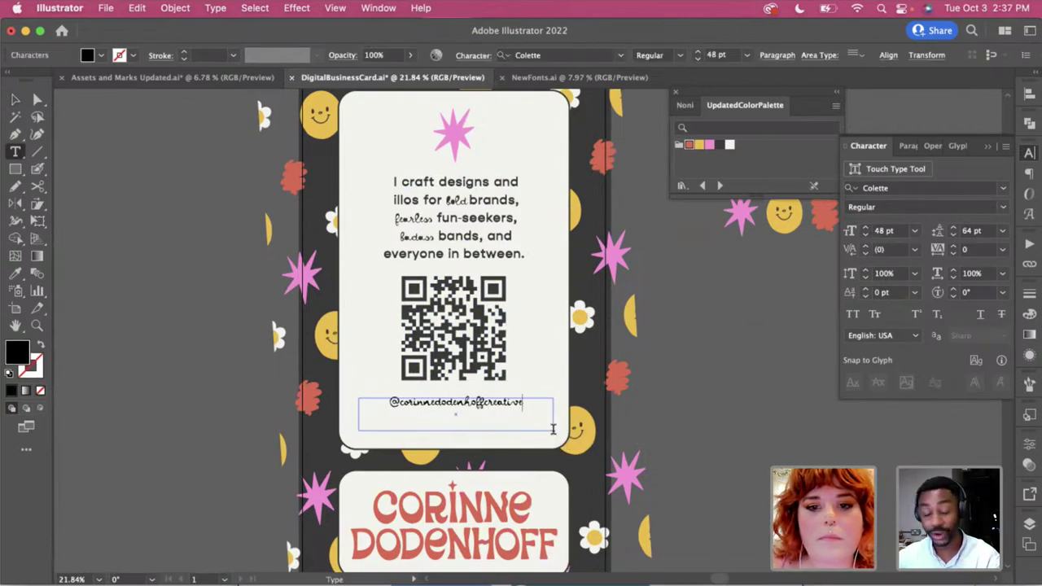
pyautogui.write('www.corinnedodenhoff.com')
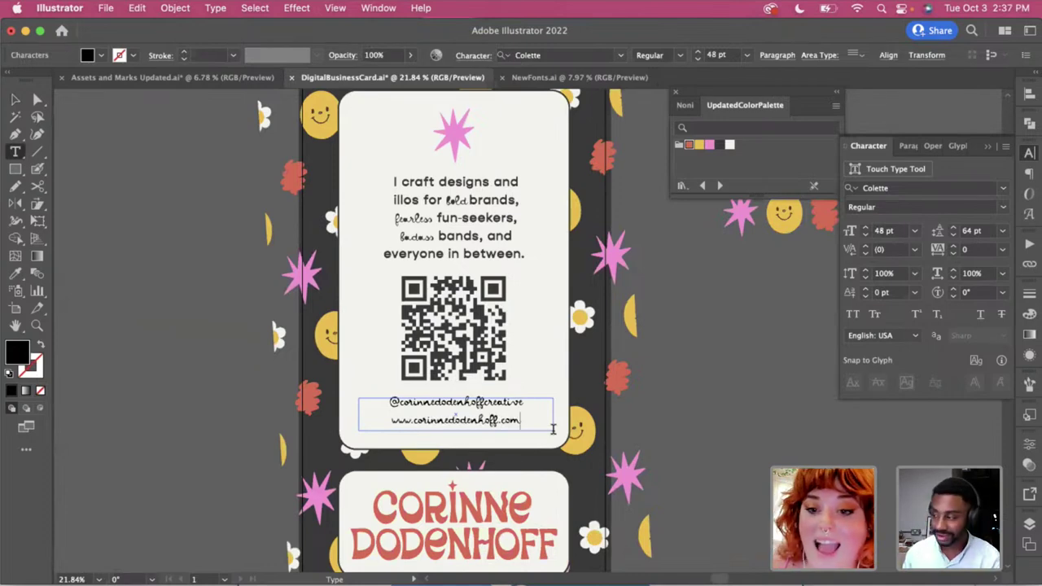
pyautogui.press('super+a')
pyautogui.press('i')
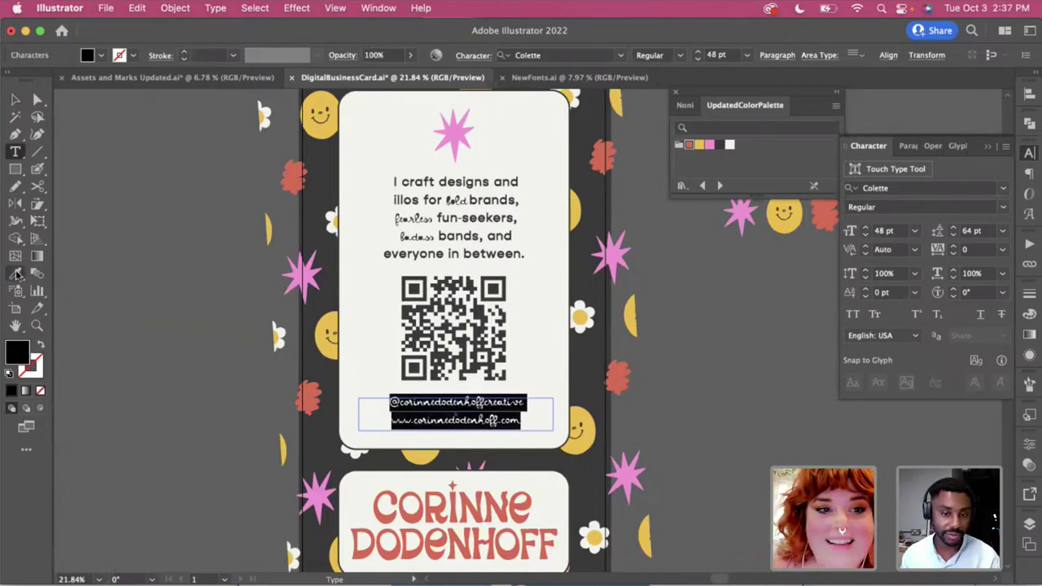
pyautogui.click(423, 181)
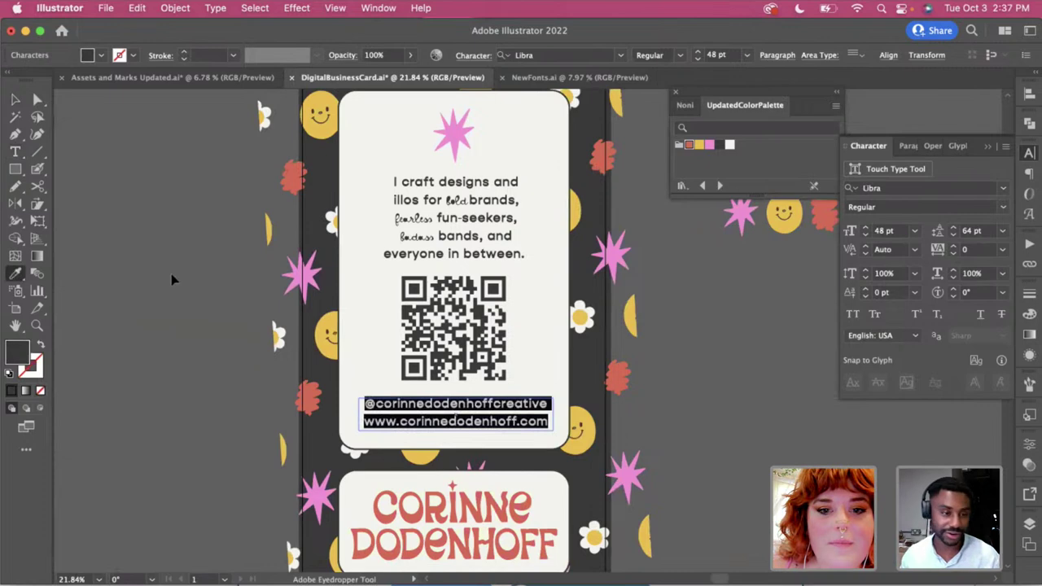
pyautogui.press('super+shift+a')
# Reduce the handle-and-website text to 41 pt with 60 pt leading
pyautogui.hscroll(2, 549, 461)
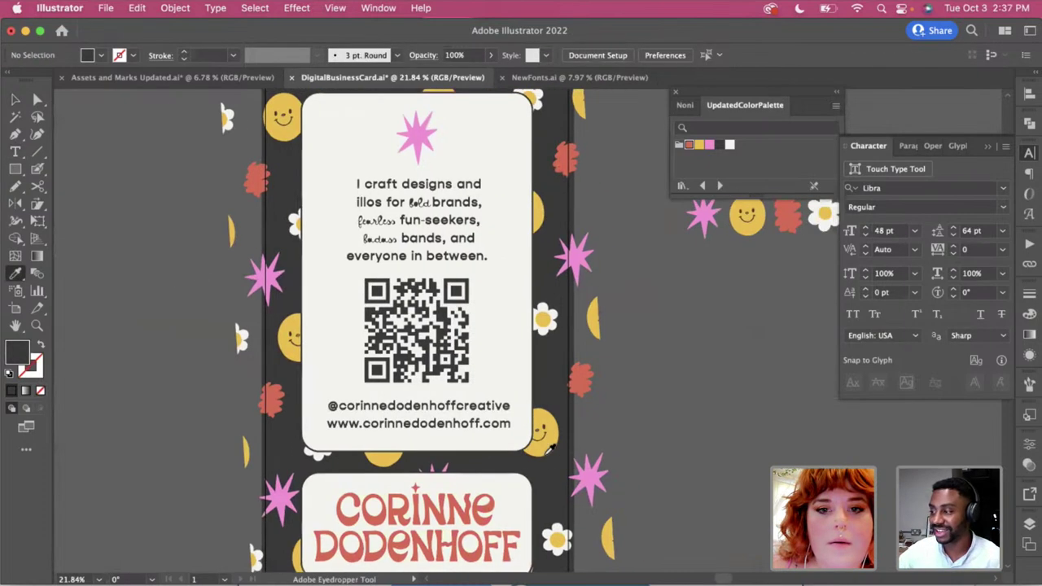
pyautogui.press('v')
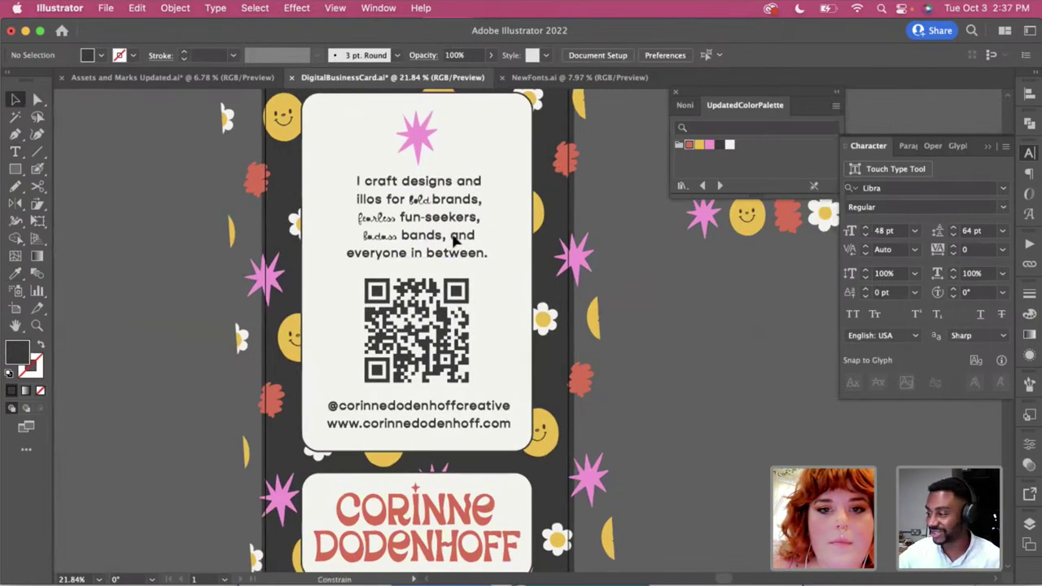
pyautogui.click(456, 234)
pyautogui.click(498, 427)
pyautogui.doubleClick(511, 440)
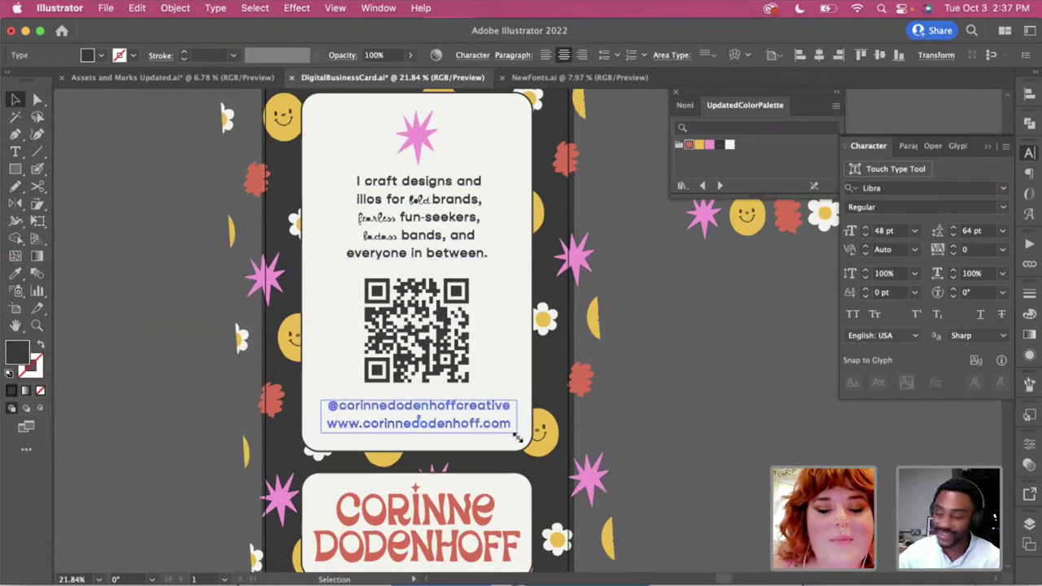
pyautogui.press('Escape')
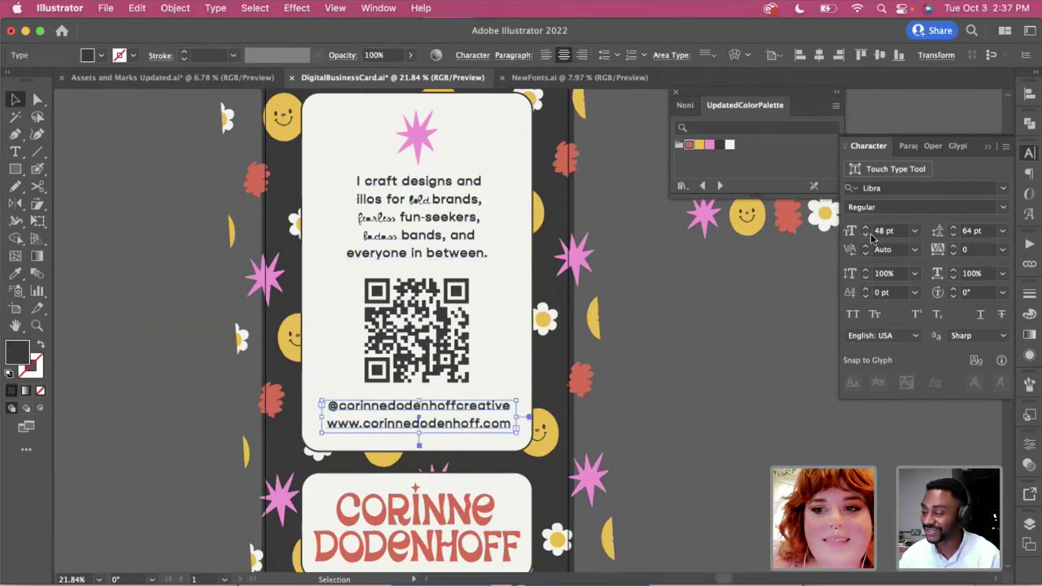
pyautogui.click(866, 235)
pyautogui.click(866, 234)
pyautogui.click(867, 234)
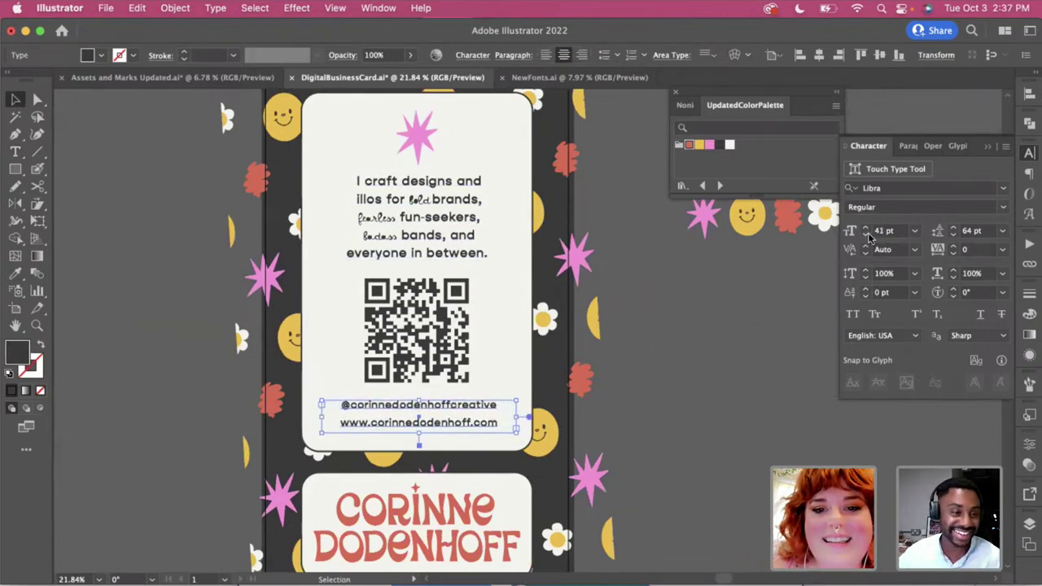
pyautogui.click(954, 236)
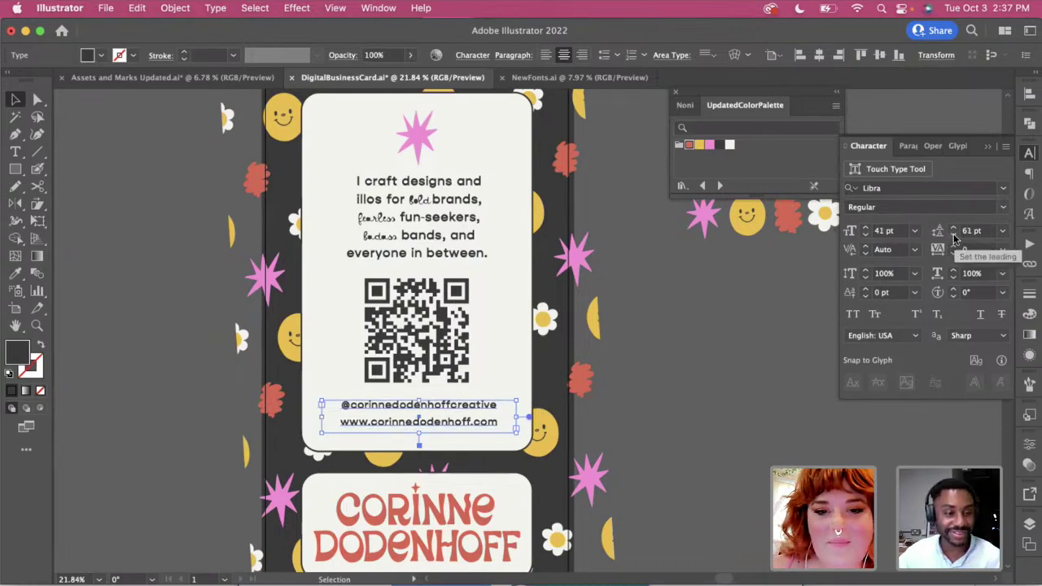
pyautogui.click(954, 236)
pyautogui.click(675, 422)
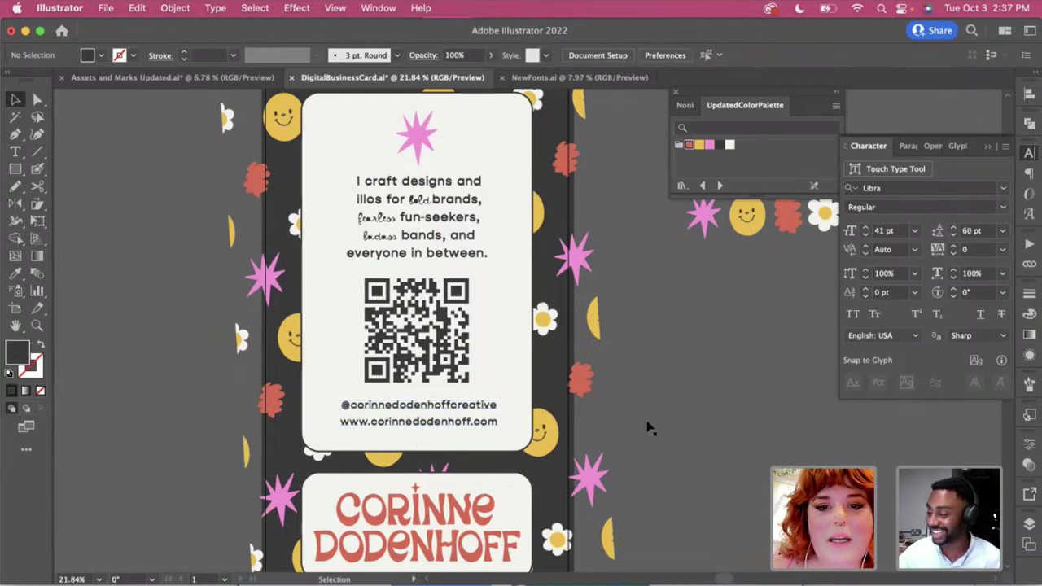
# Select the QR code for resizing
pyautogui.click(481, 414)
pyautogui.click(450, 354)
pyautogui.scroll(1, 451, 354)
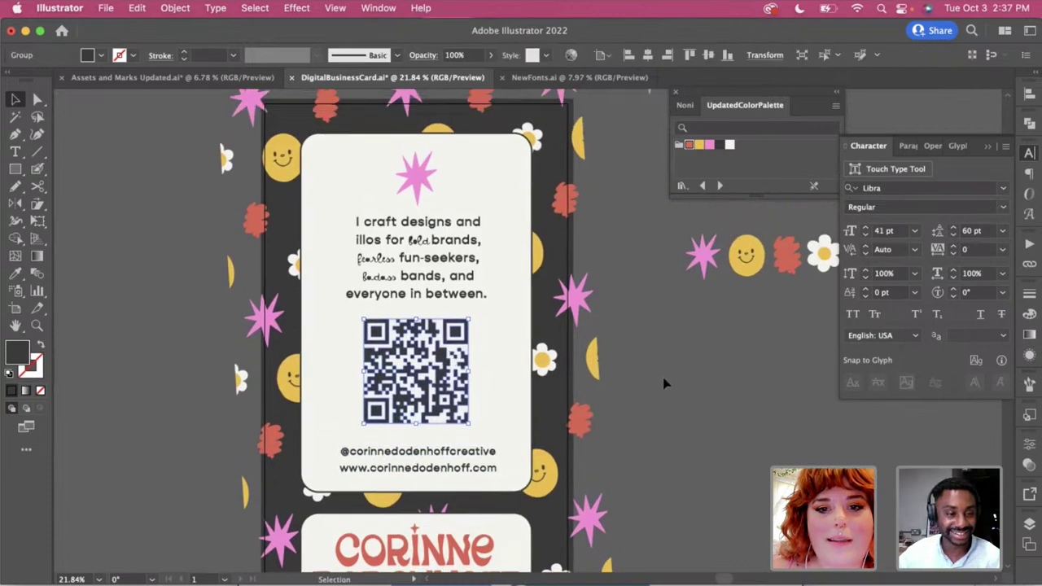
# Enlarge the QR code slightly and colour the handle and website lines pink
pyautogui.moveTo(416, 425); pyautogui.dragTo(417, 429)
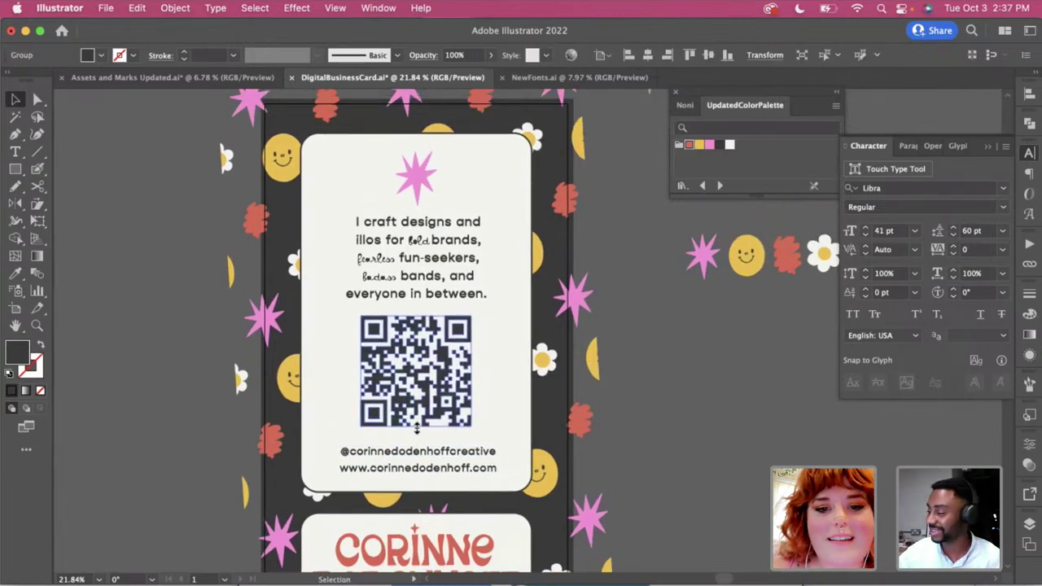
pyautogui.click(645, 397)
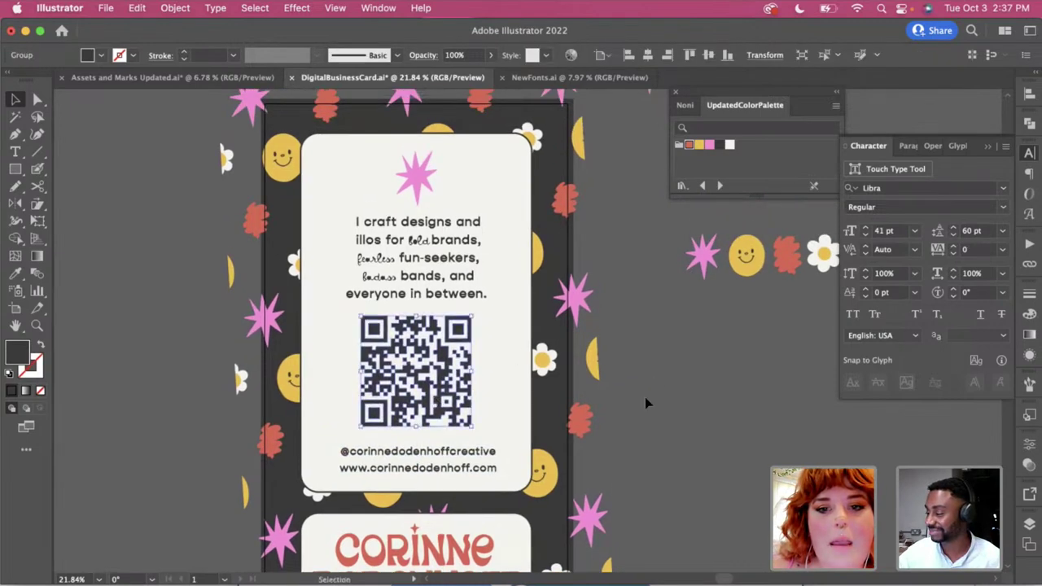
pyautogui.click(424, 456)
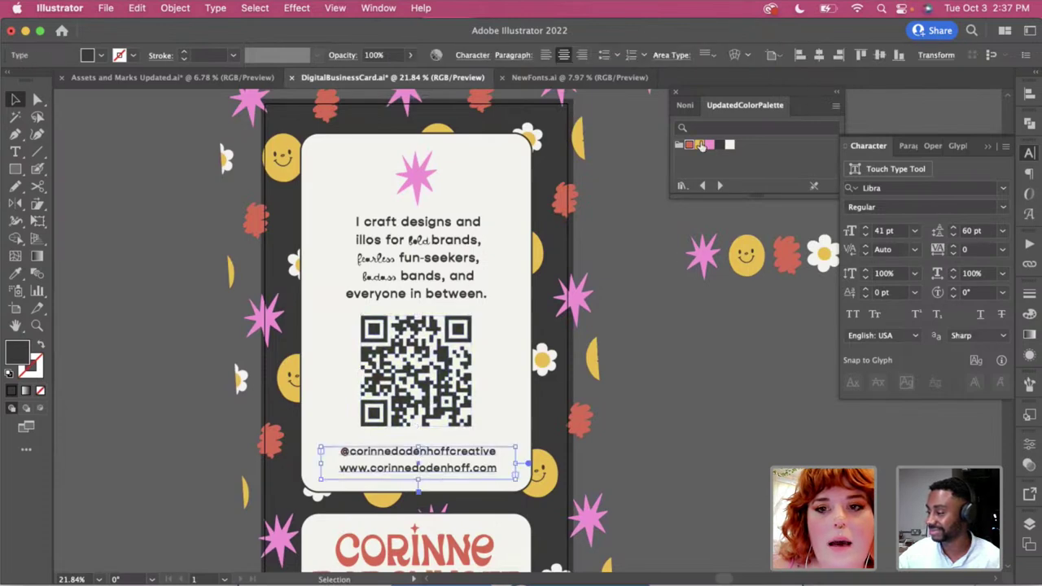
pyautogui.click(710, 145)
pyautogui.click(641, 410)
pyautogui.scroll(-4, 641, 410)
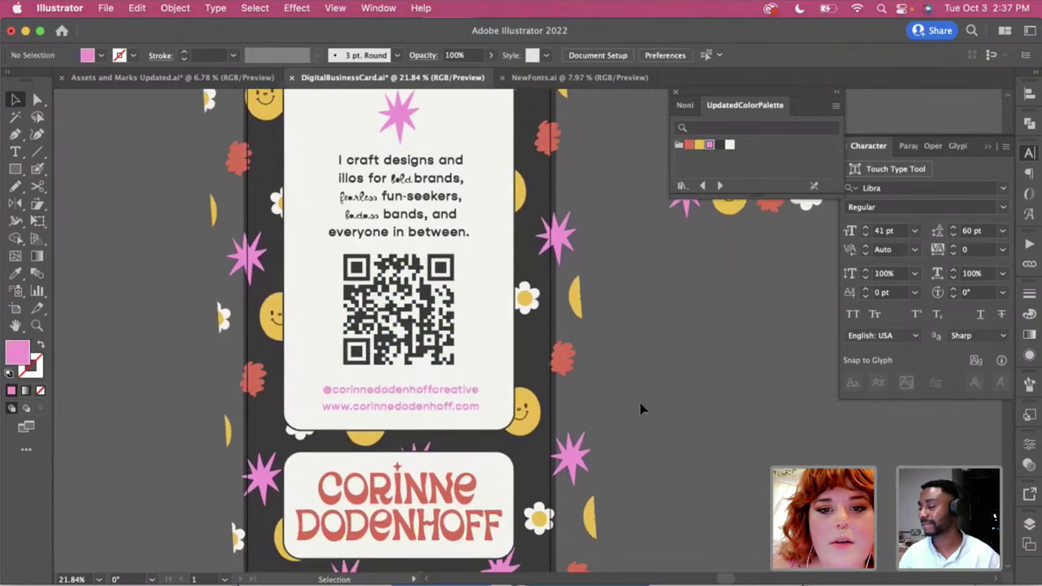
# Scale the name lettering group up slightly from its bottom handle
pyautogui.click(407, 459)
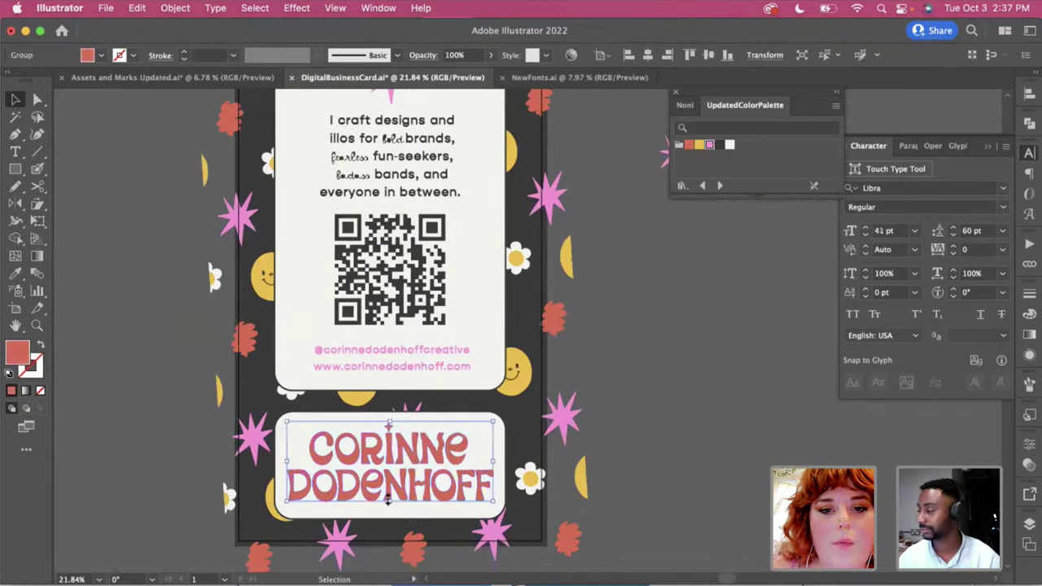
pyautogui.moveTo(388, 500); pyautogui.dragTo(389, 500)
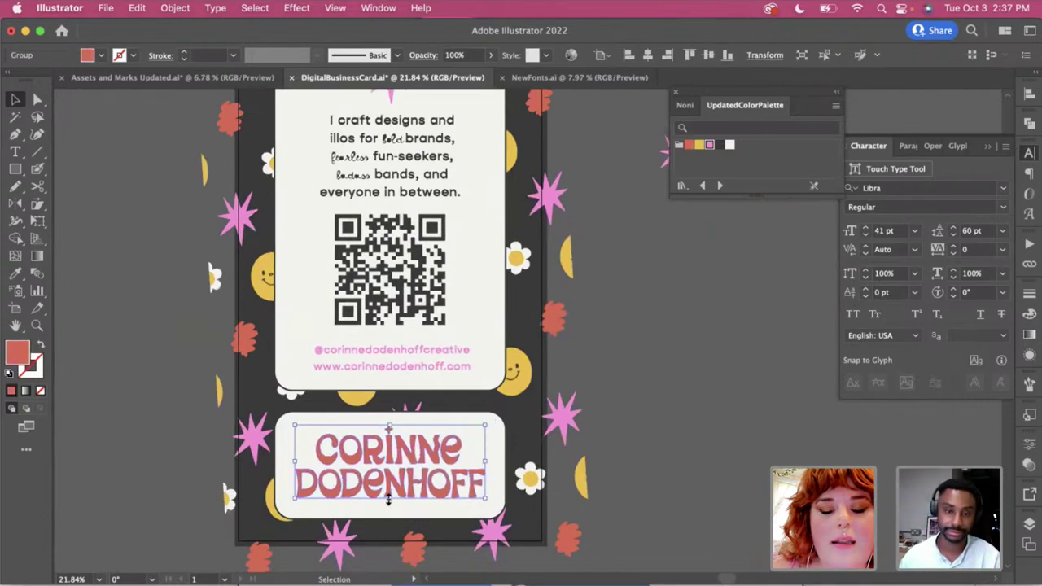
pyautogui.click(640, 477)
pyautogui.scroll(5, 411, 320)
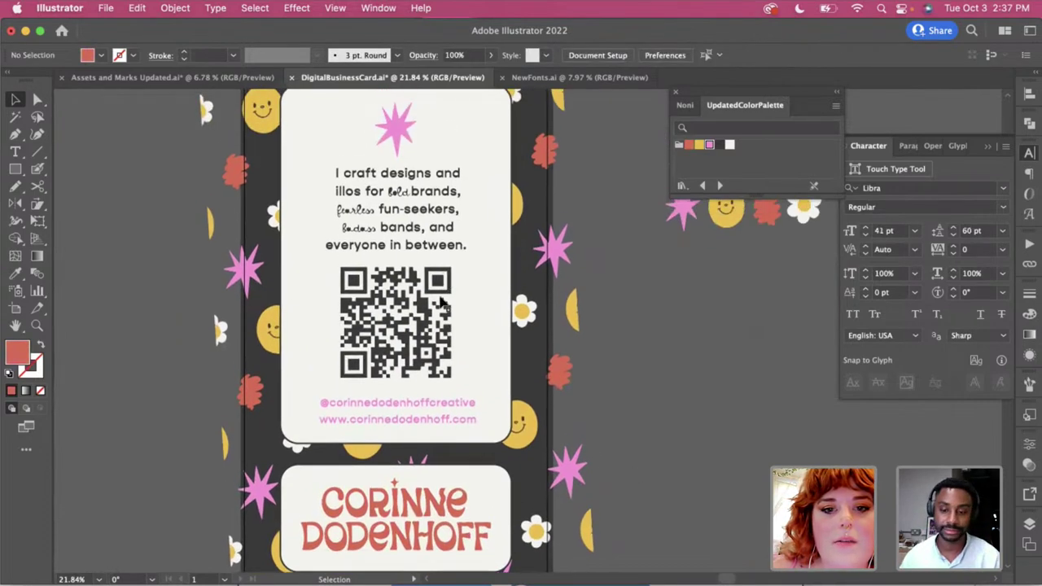
# Review the card and remove the star, smiley and flower pattern from behind it
pyautogui.scroll(-3, 461, 373)
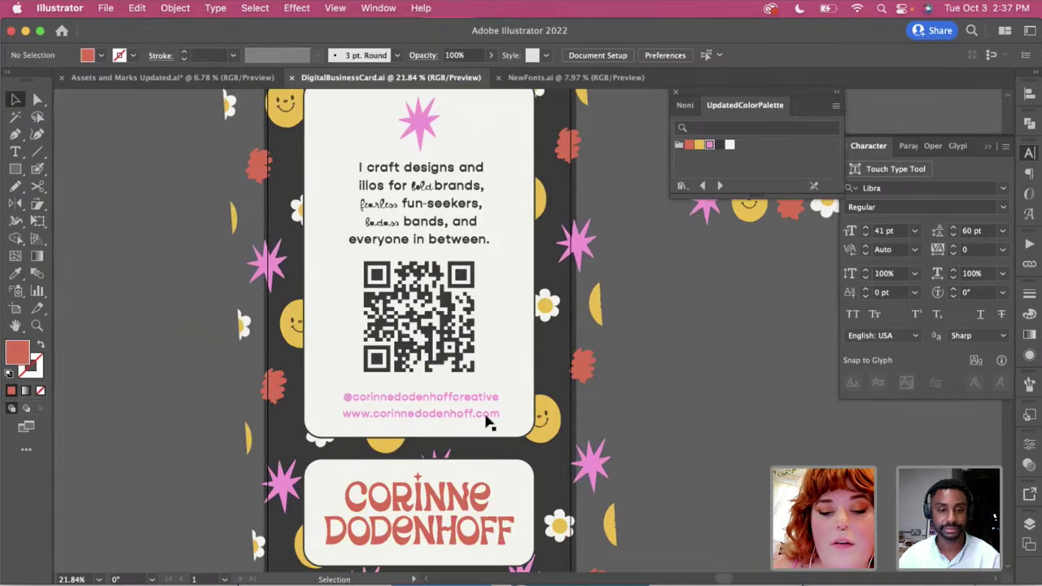
pyautogui.scroll(-1, 560, 355)
pyautogui.scroll(-3, 491, 378)
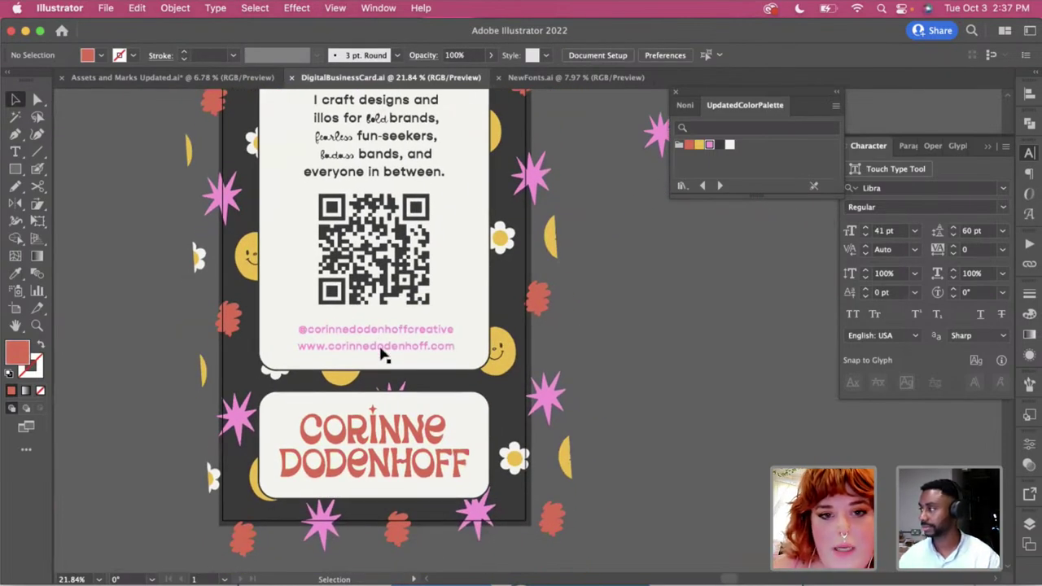
pyautogui.scroll(3, 397, 356)
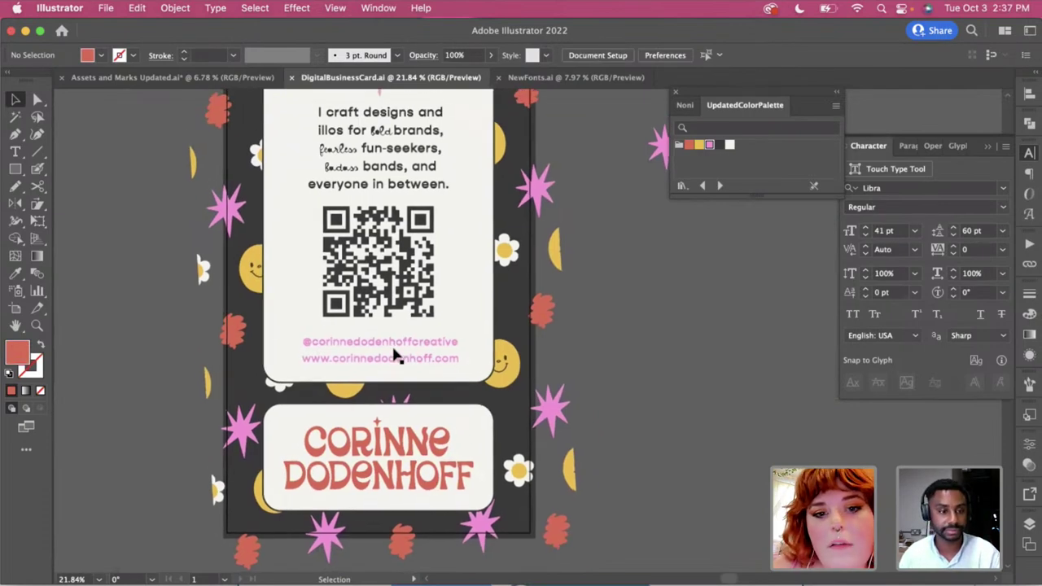
pyautogui.scroll(-2, 397, 356)
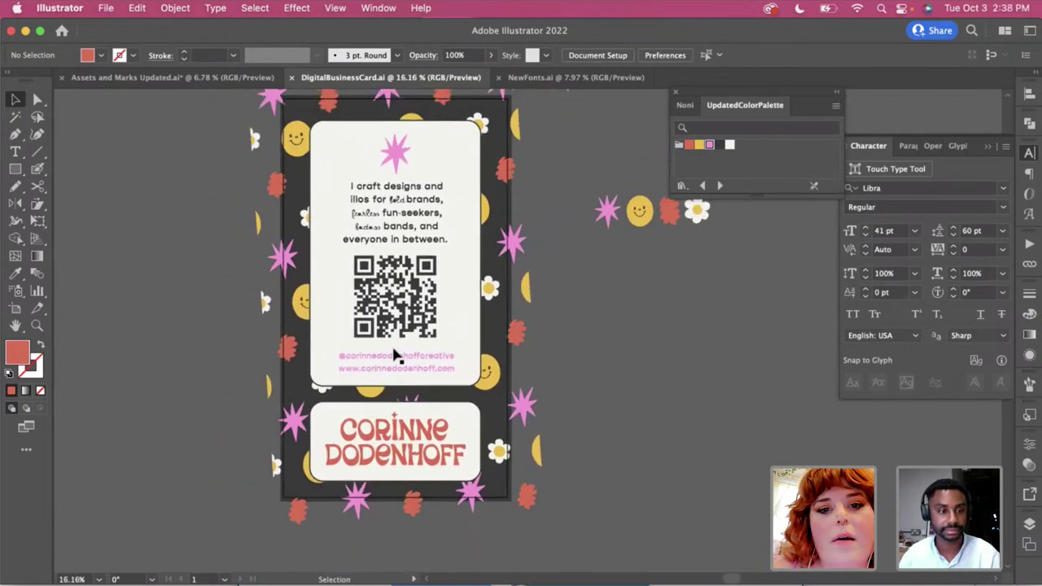
pyautogui.scroll(1, 563, 388)
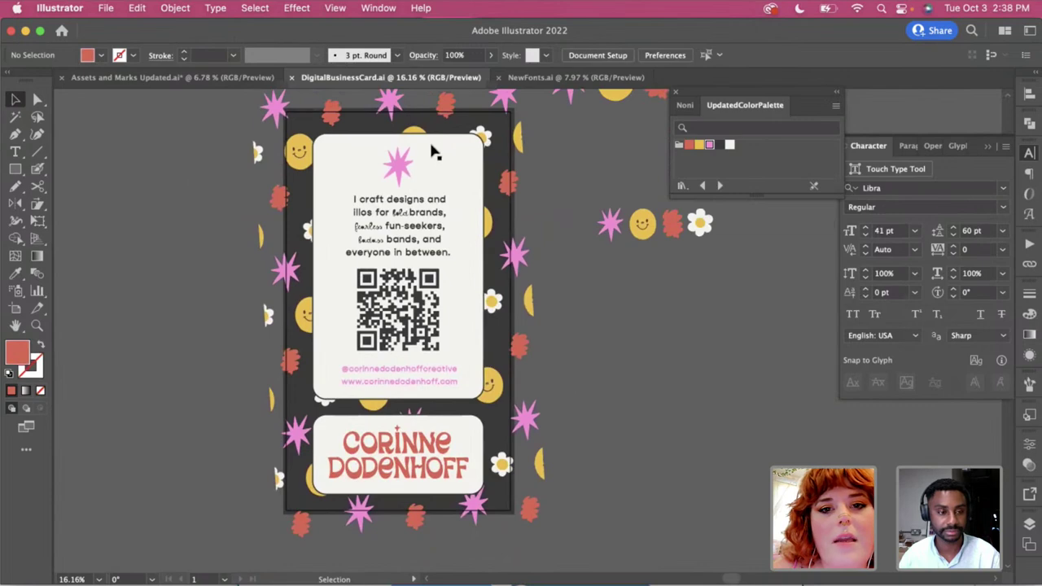
pyautogui.click(407, 169)
pyautogui.click(567, 328)
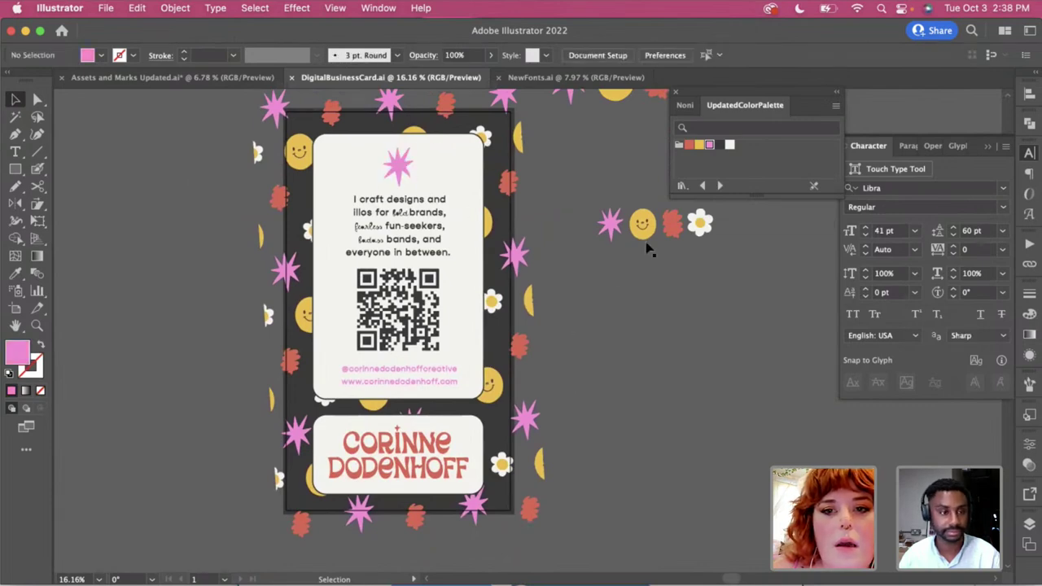
pyautogui.click(392, 173)
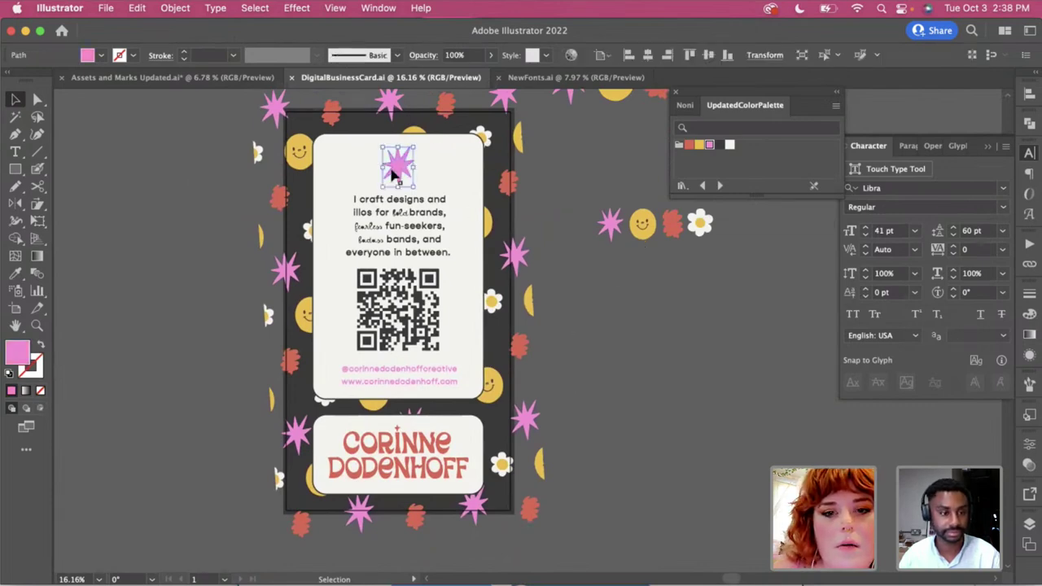
pyautogui.press('super+z')
pyautogui.press('super+z')
pyautogui.scroll(-2, 534, 271)
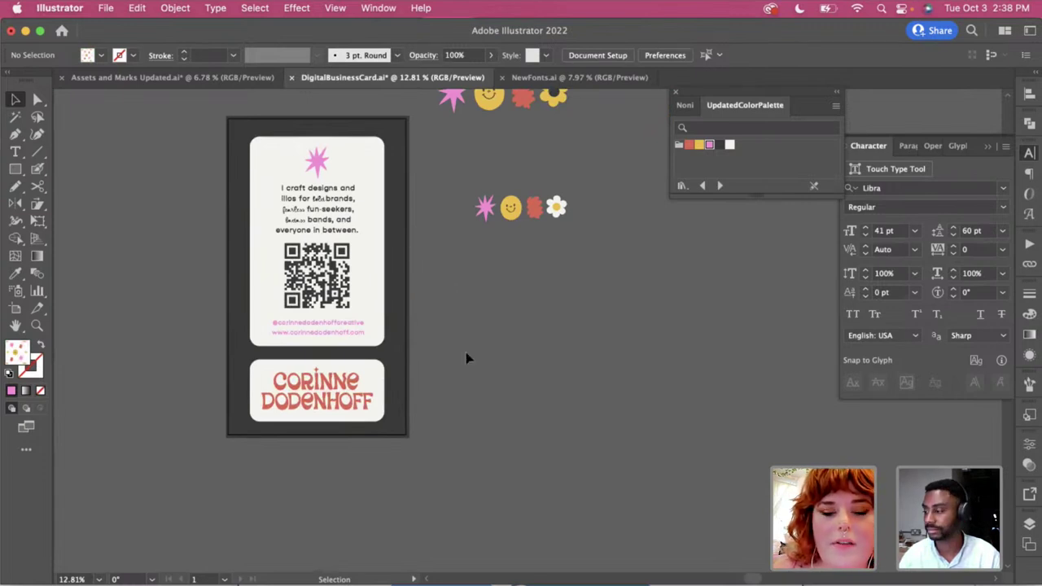
# Draw a pattern-filled rectangle beside the card and dismiss the Scissors warning
pyautogui.press('m')
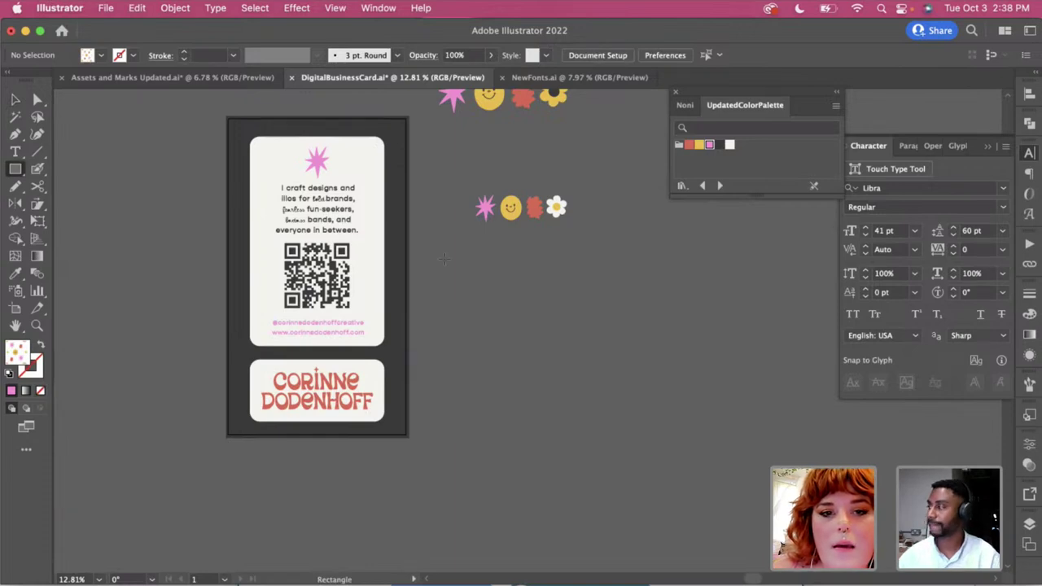
pyautogui.moveTo(444, 259); pyautogui.dragTo(689, 492)
pyautogui.scroll(-3, 652, 480)
pyautogui.press('super+z')
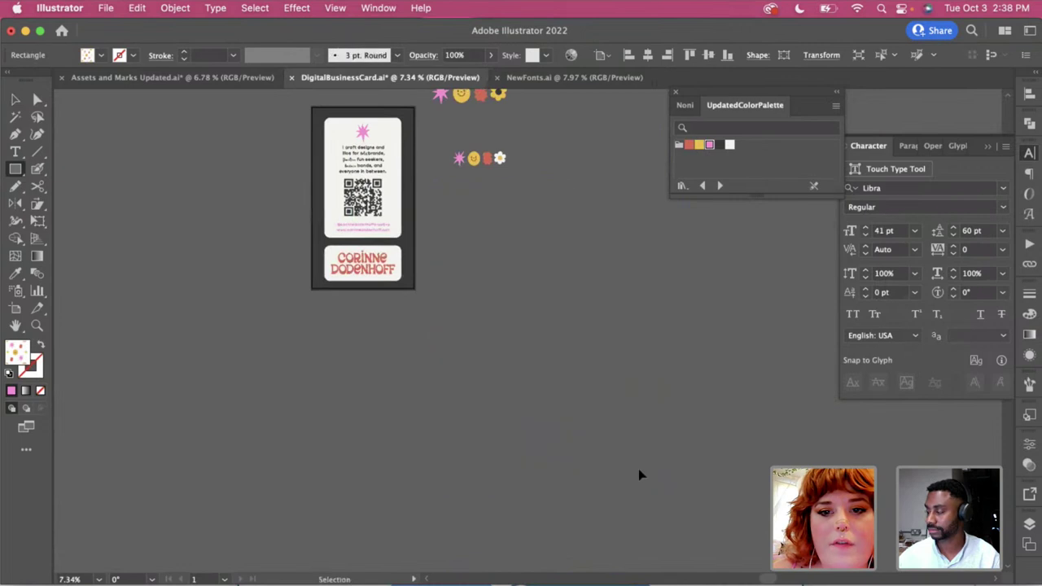
pyautogui.moveTo(445, 196); pyautogui.dragTo(623, 549)
pyautogui.press('c')
pyautogui.click(589, 475)
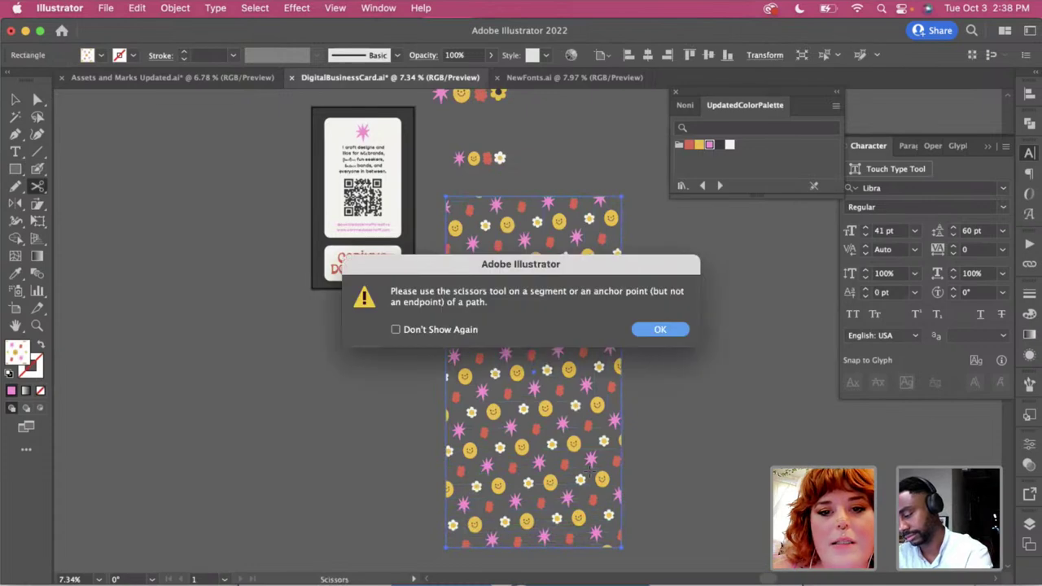
pyautogui.click(659, 330)
# Move the pattern rectangle over the card, overhanging its bottom edge
pyautogui.press('v')
pyautogui.moveTo(583, 403); pyautogui.dragTo(419, 254)
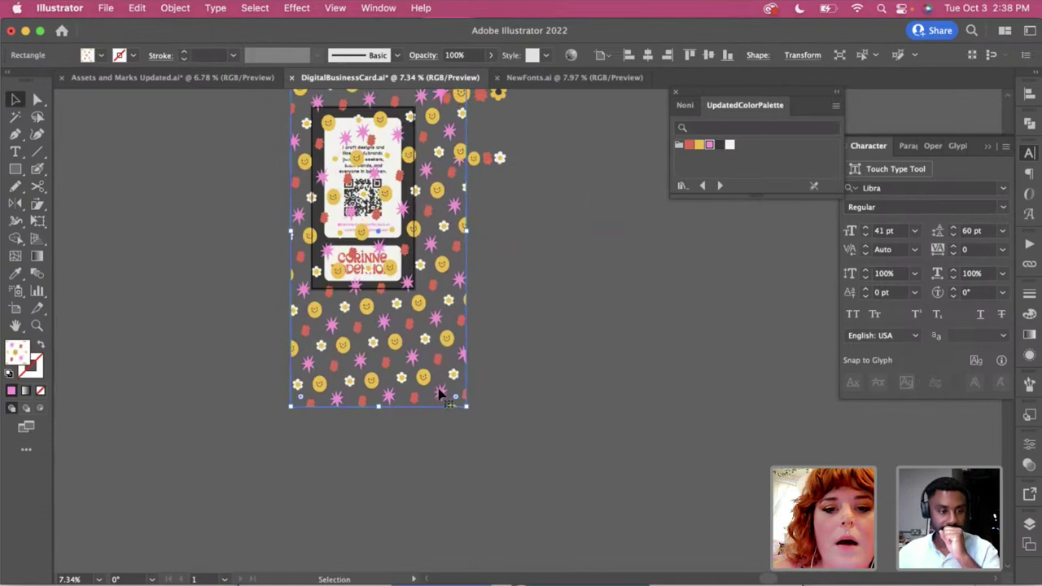
pyautogui.moveTo(441, 397); pyautogui.dragTo(418, 328)
pyautogui.scroll(5, 421, 326)
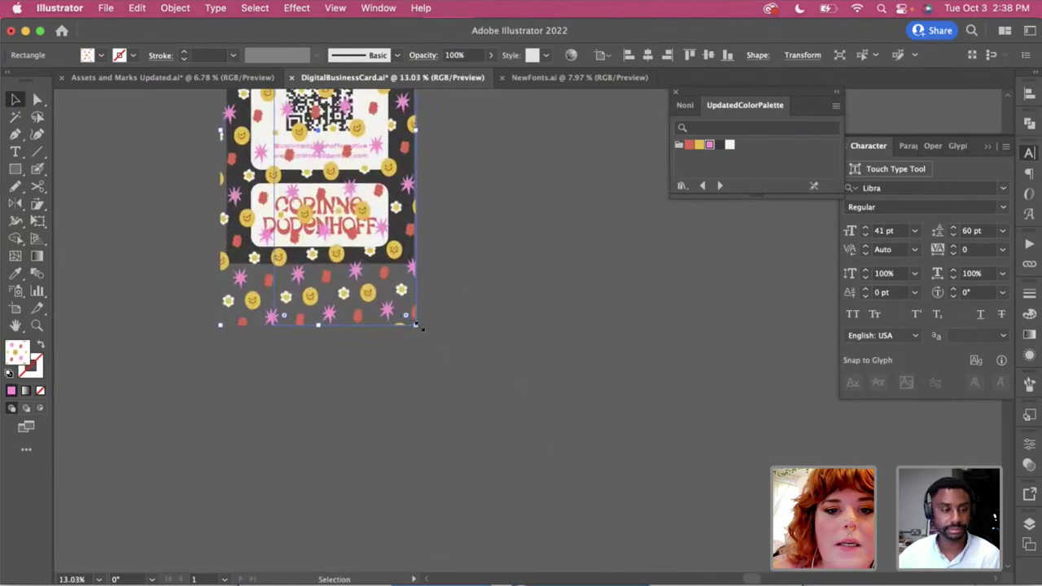
pyautogui.scroll(3, 416, 325)
pyautogui.click(503, 366)
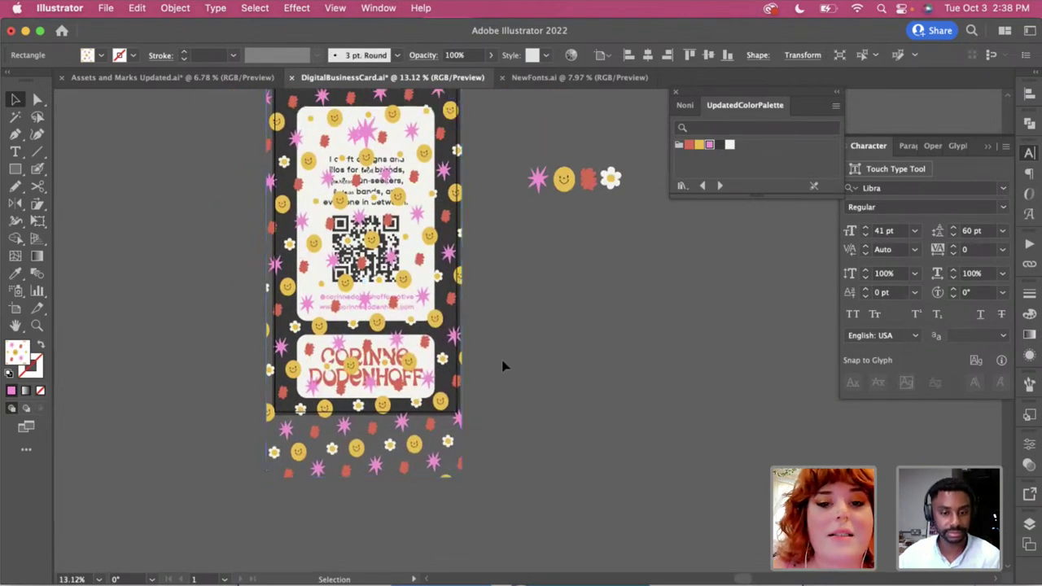
pyautogui.scroll(5, 504, 367)
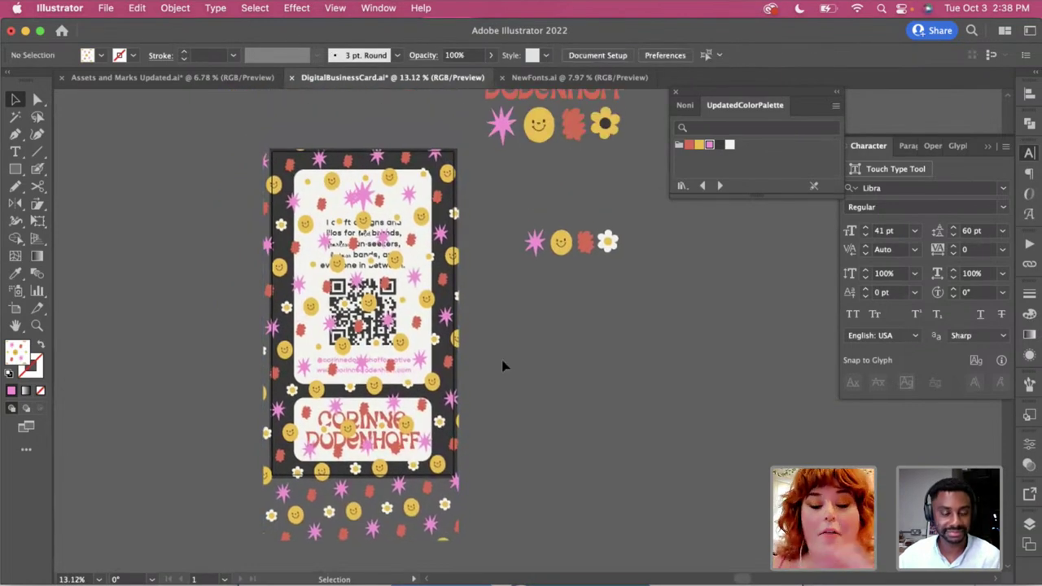
# Load the personal portfolio website in Chrome
pyautogui.click(146, 583)
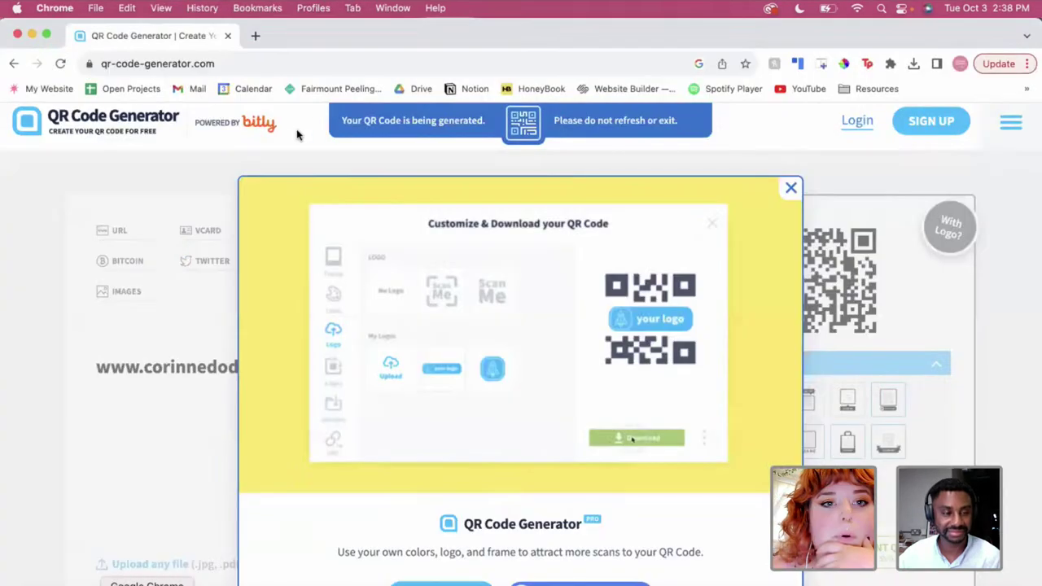
pyautogui.click(231, 64)
pyautogui.write('corin')
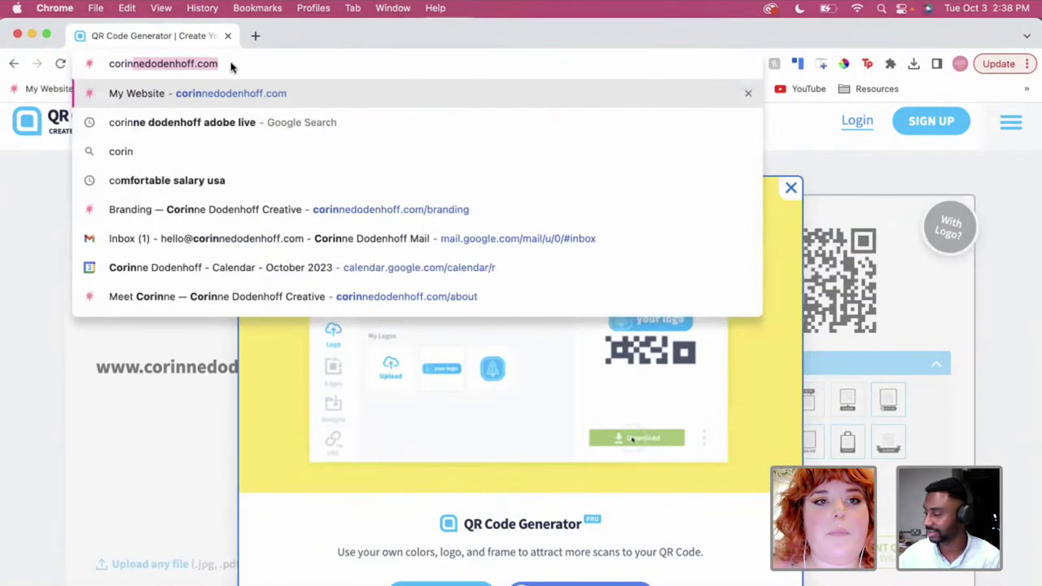
pyautogui.press('Return')
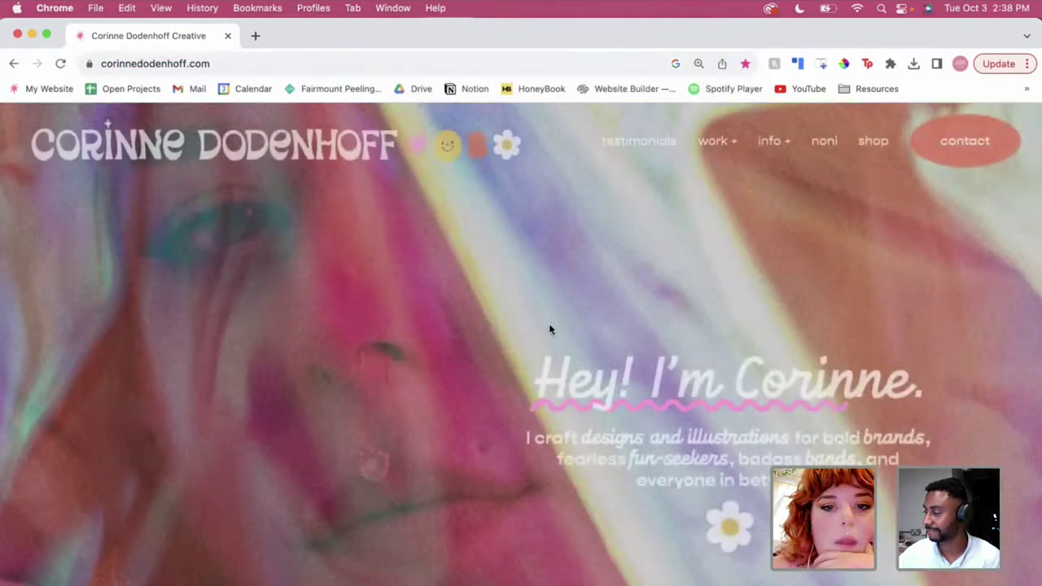
# Open the Pepper Holidays project from the Branding section and scroll its gallery
pyautogui.click(688, 167)
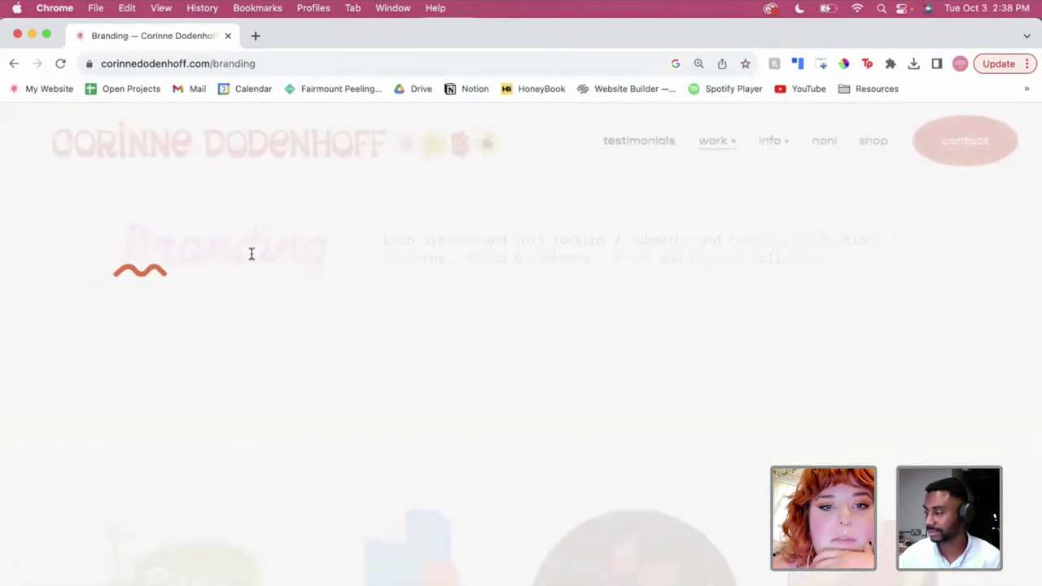
pyautogui.scroll(-3, 242, 330)
pyautogui.click(191, 355)
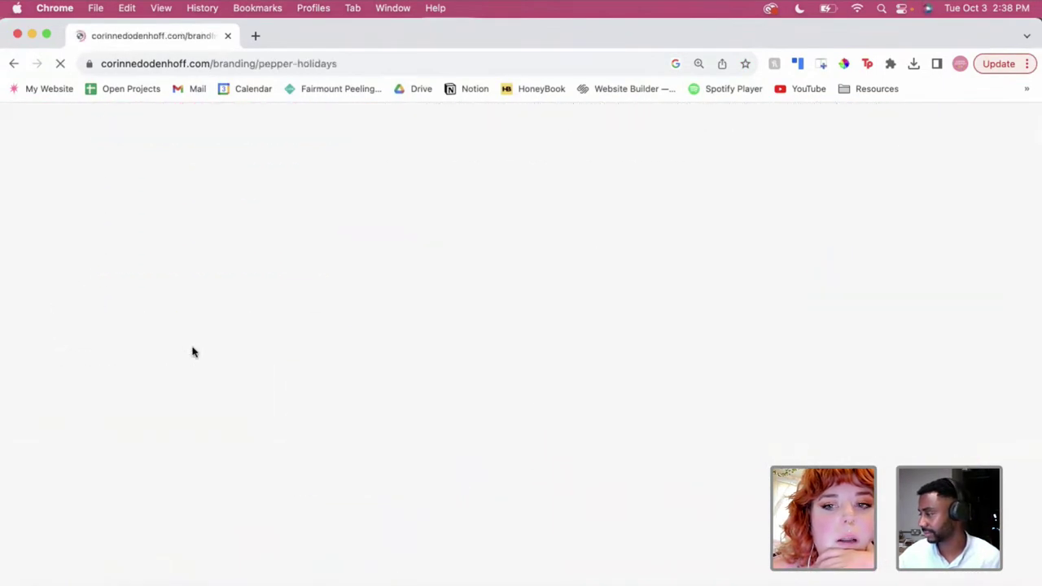
pyautogui.scroll(-1, 541, 229)
pyautogui.scroll(-2, 541, 229)
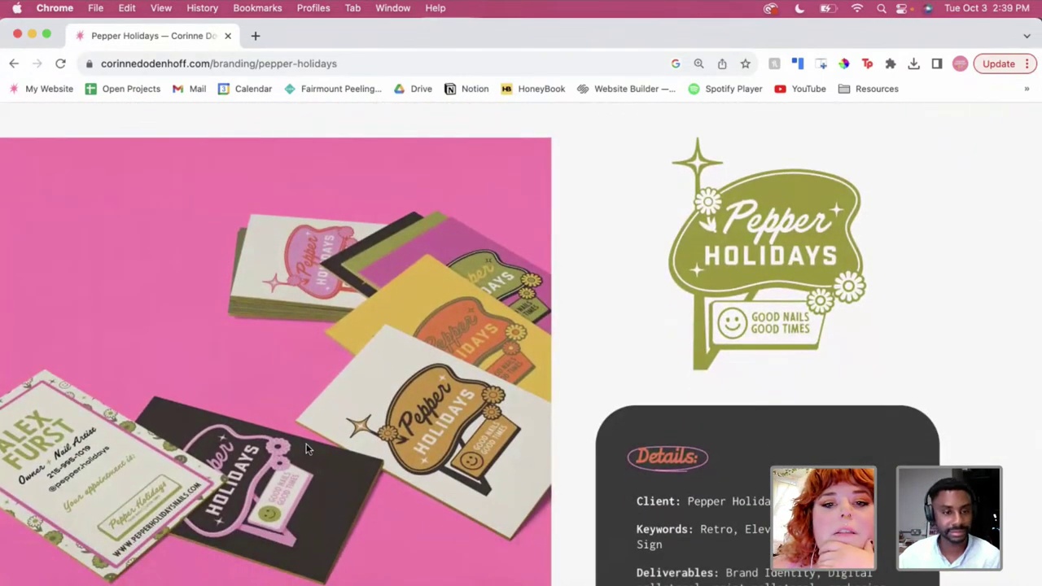
pyautogui.scroll(-10, 257, 439)
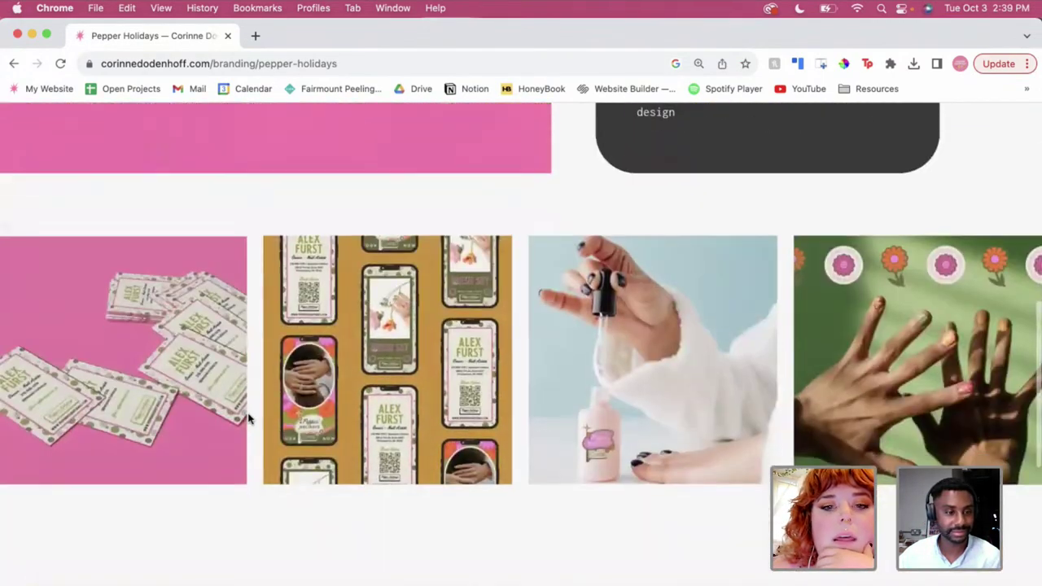
# View the mockup images in the lightbox, then return to Illustrator
pyautogui.click(340, 373)
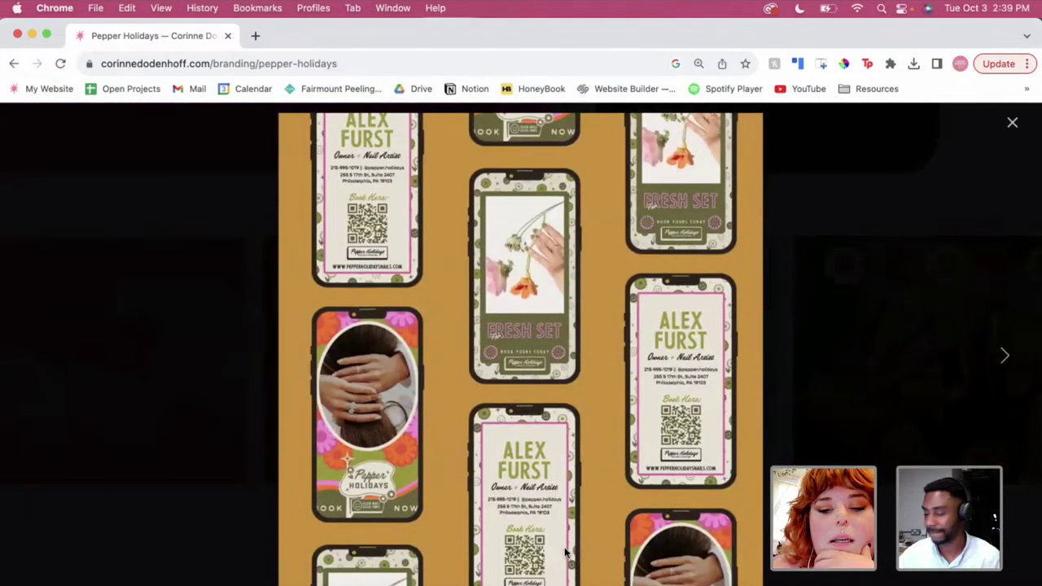
pyautogui.click(142, 253)
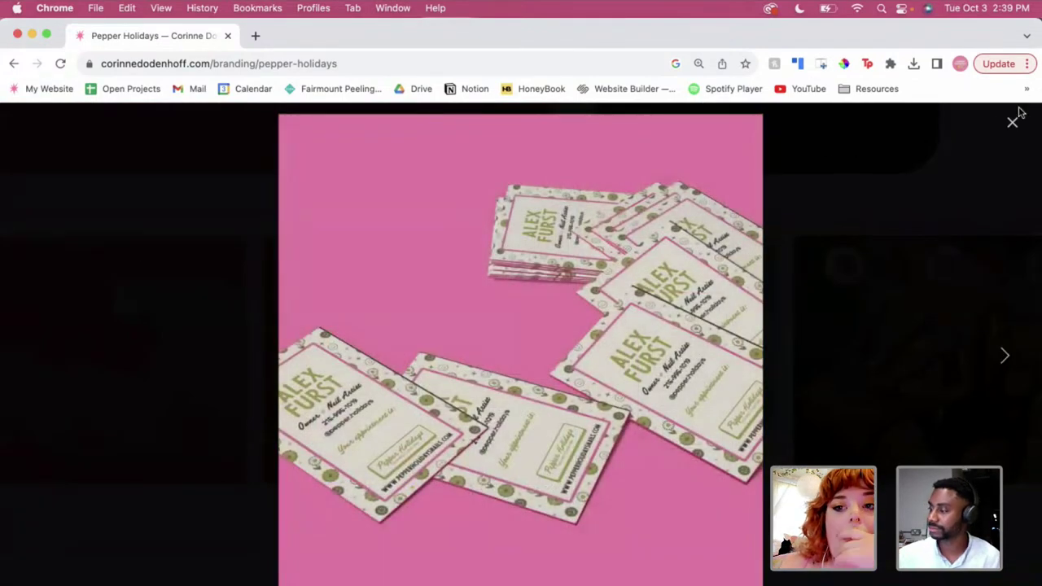
pyautogui.click(1013, 122)
pyautogui.scroll(3, 247, 253)
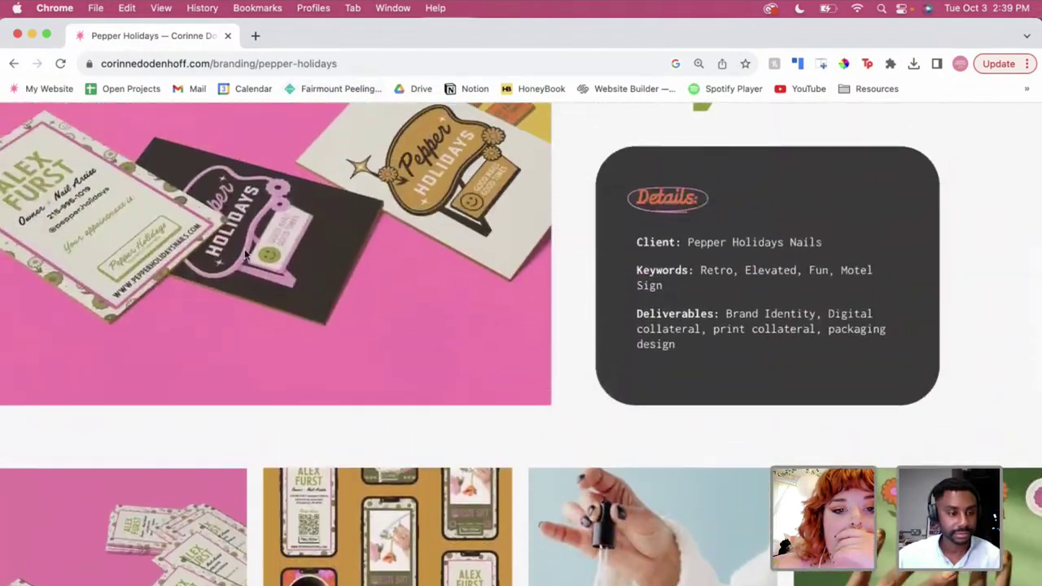
pyautogui.click(215, 585)
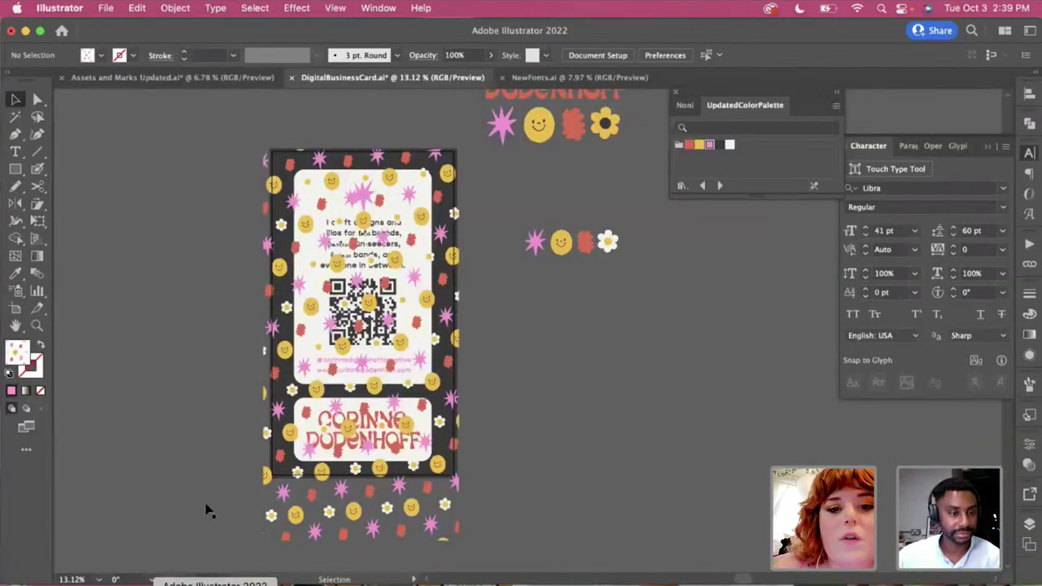
# Move the pattern up, send it behind the white panels, and nudge it into place
pyautogui.moveTo(444, 512); pyautogui.dragTo(445, 480)
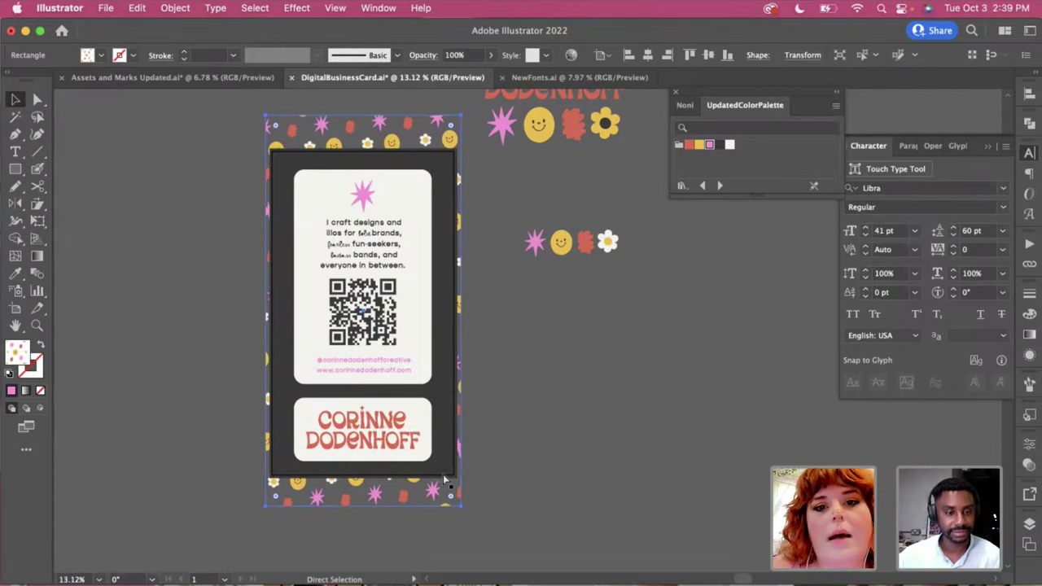
pyautogui.press('super+bracketright')
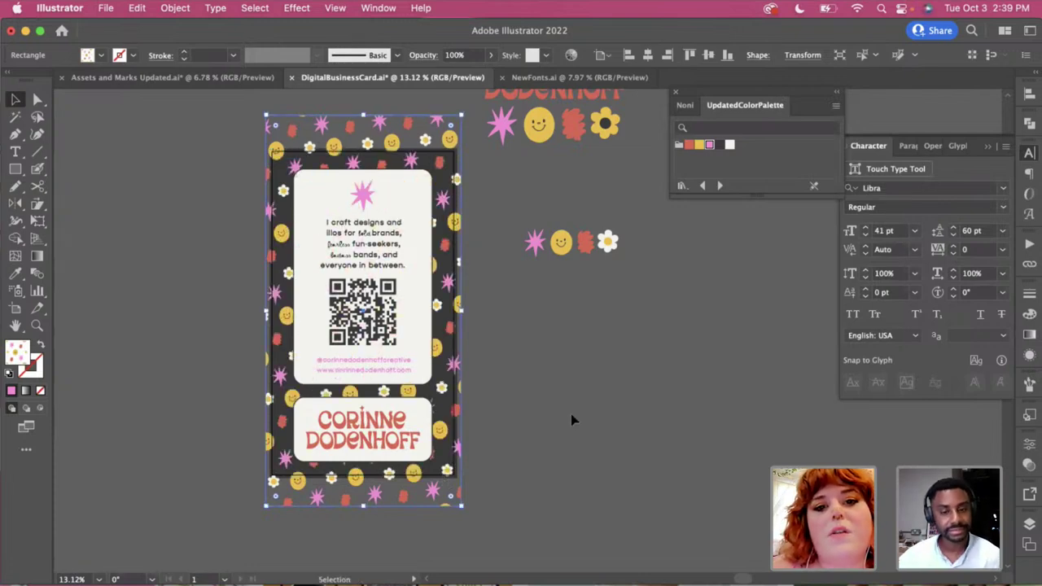
pyautogui.click(554, 433)
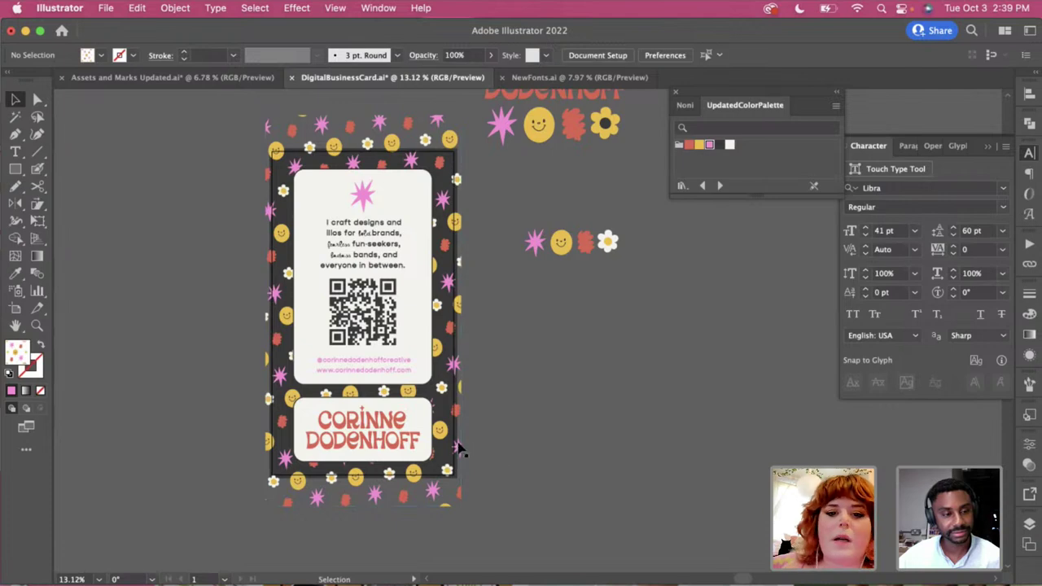
pyautogui.moveTo(457, 444); pyautogui.dragTo(458, 452)
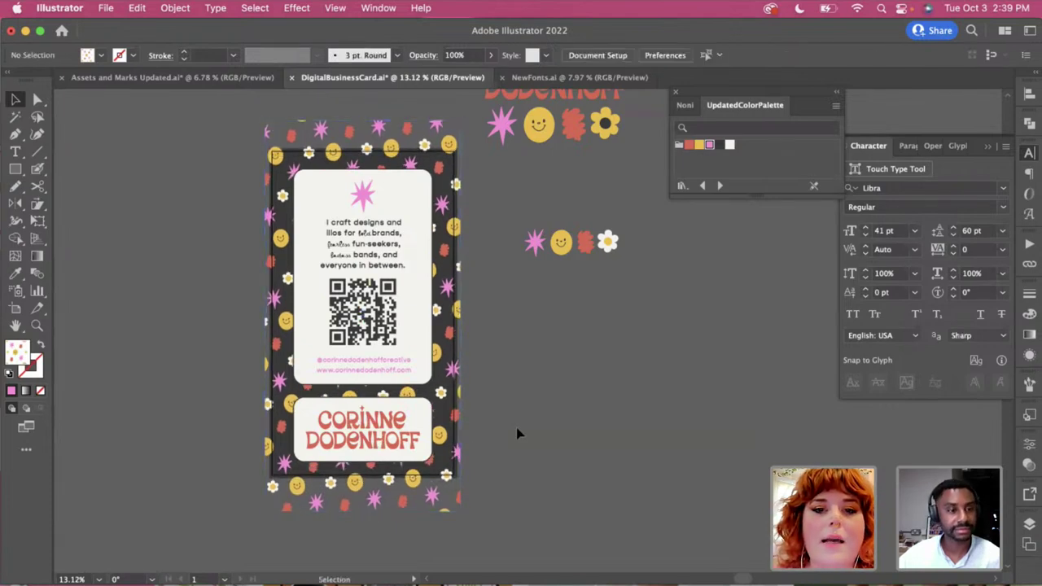
pyautogui.press('a')
pyautogui.press('super+s')
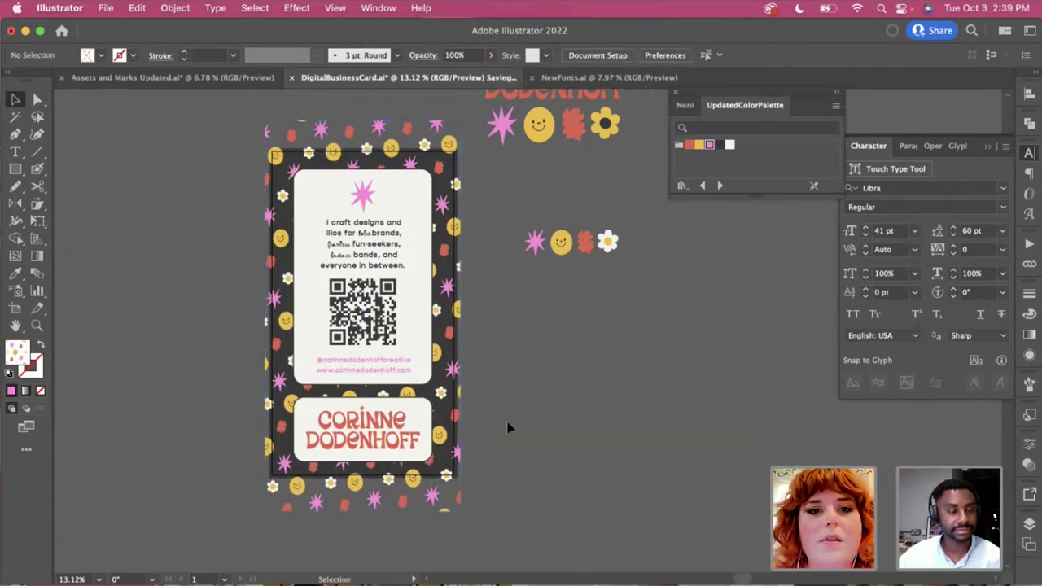
pyautogui.click(338, 10)
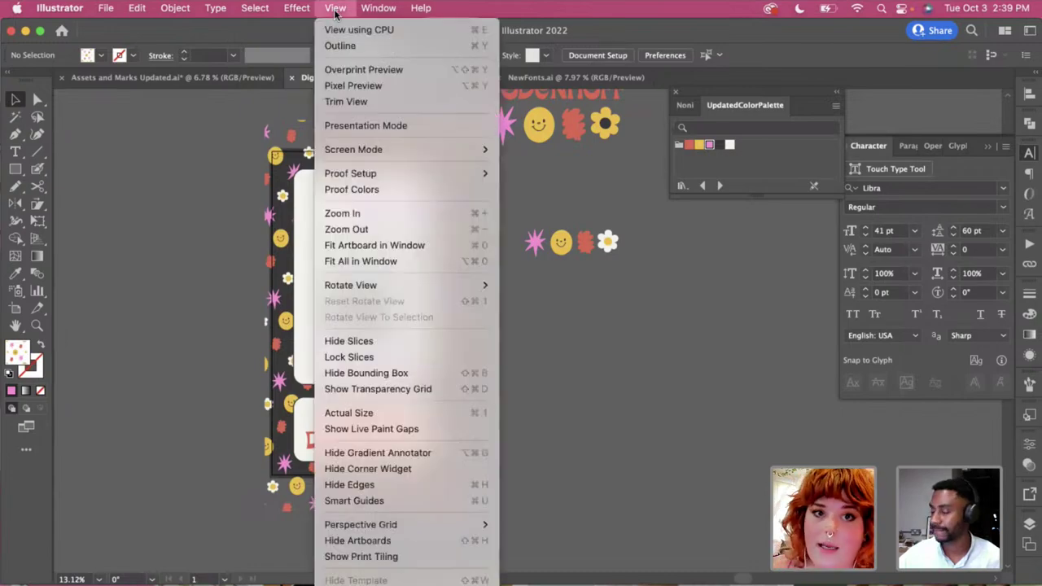
pyautogui.click(368, 129)
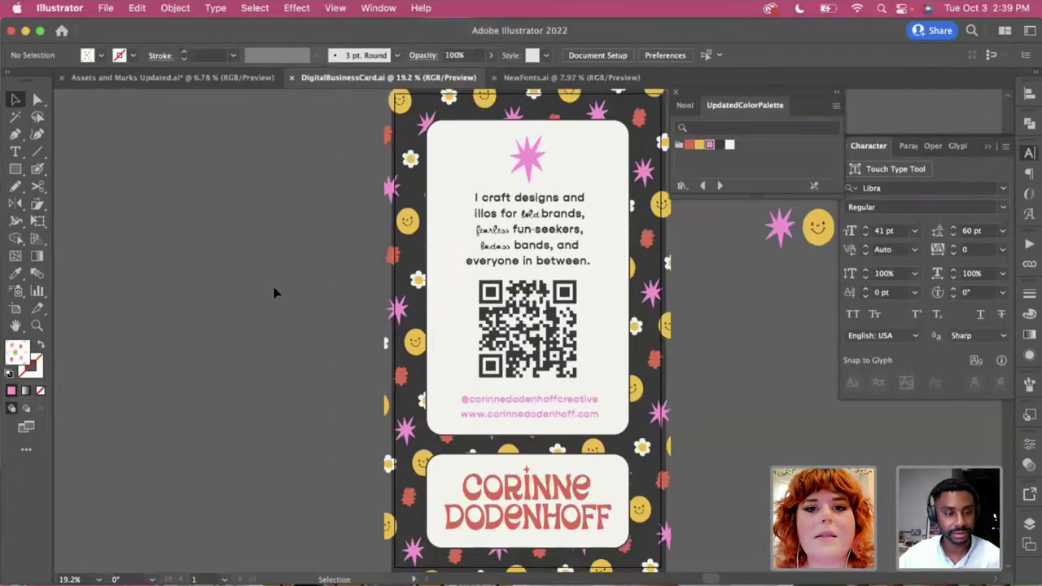
pyautogui.click(571, 189)
pyautogui.hscroll(3, 571, 257)
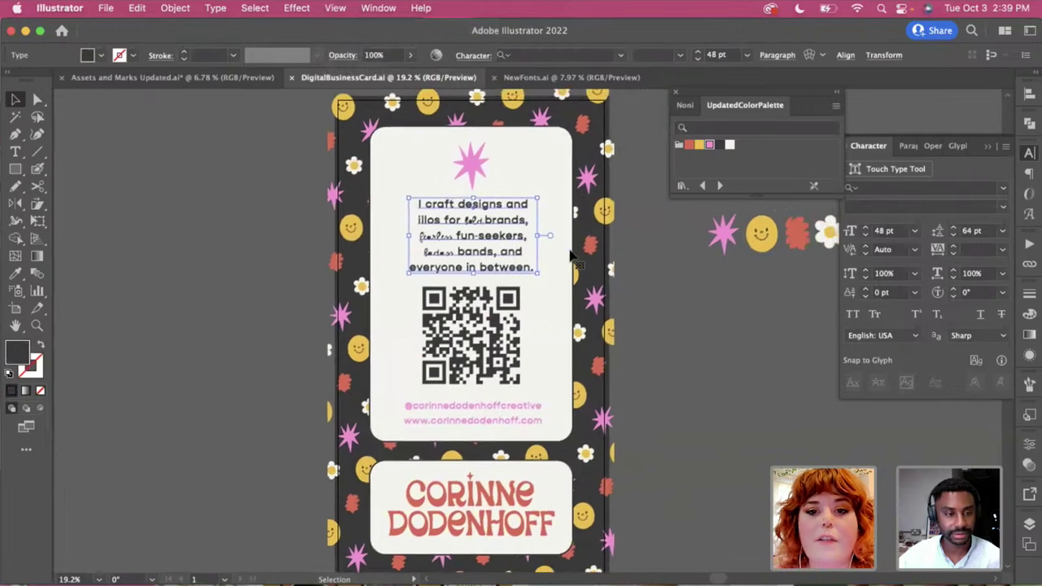
pyautogui.hscroll(3, 571, 257)
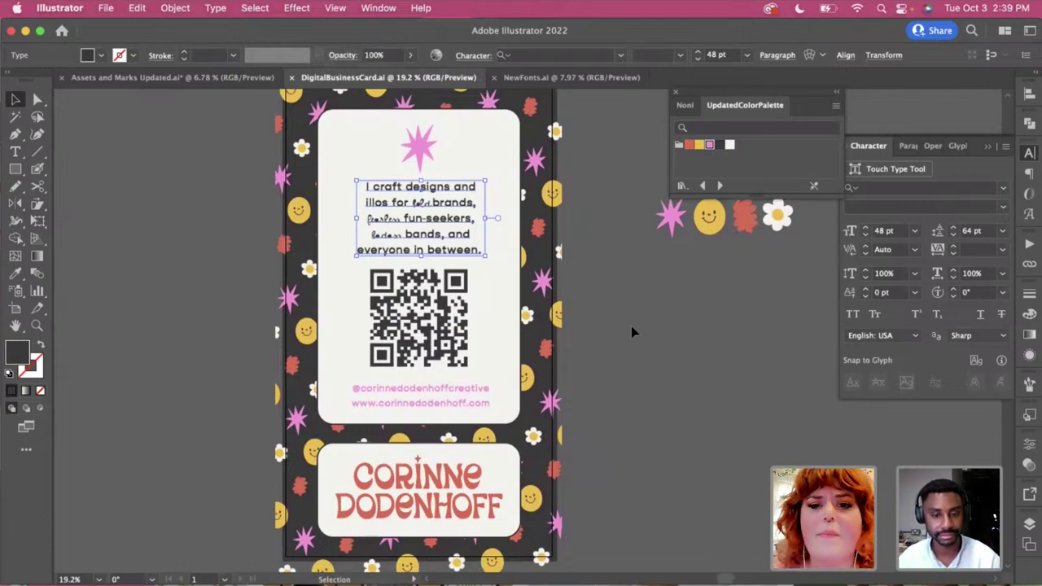
pyautogui.scroll(-1, 631, 332)
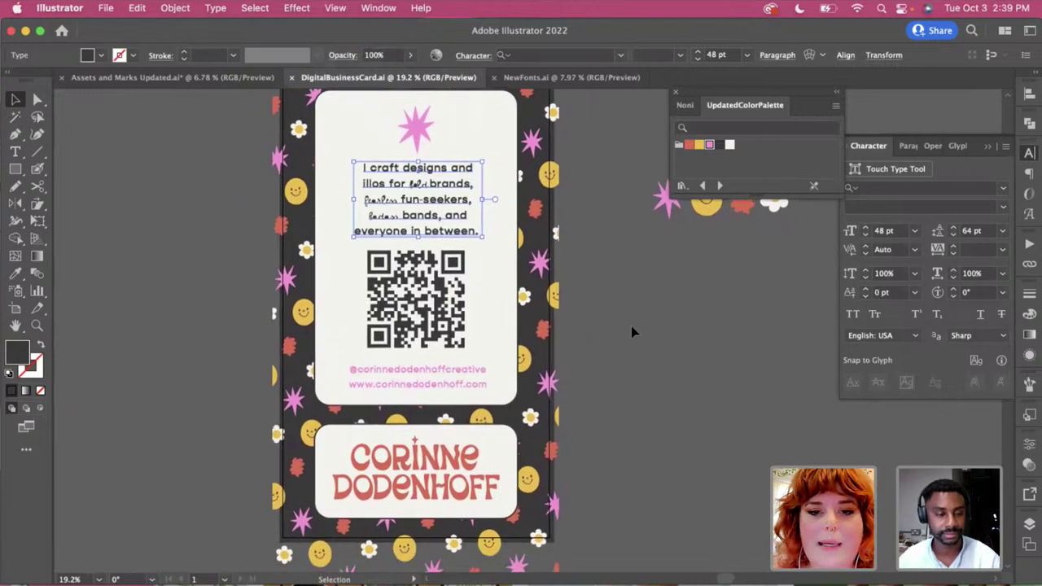
pyautogui.scroll(2, 629, 404)
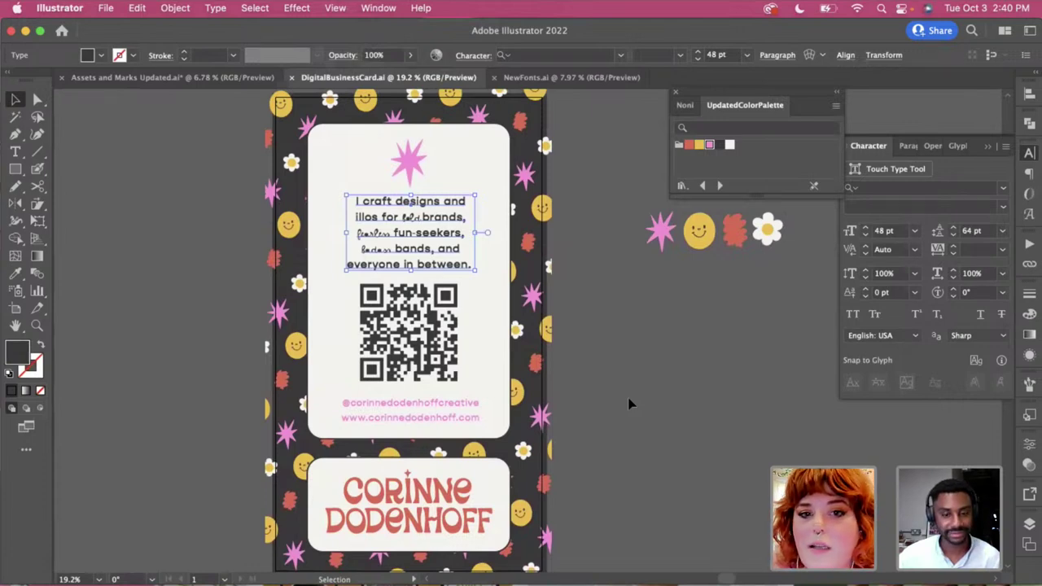
pyautogui.click(629, 403)
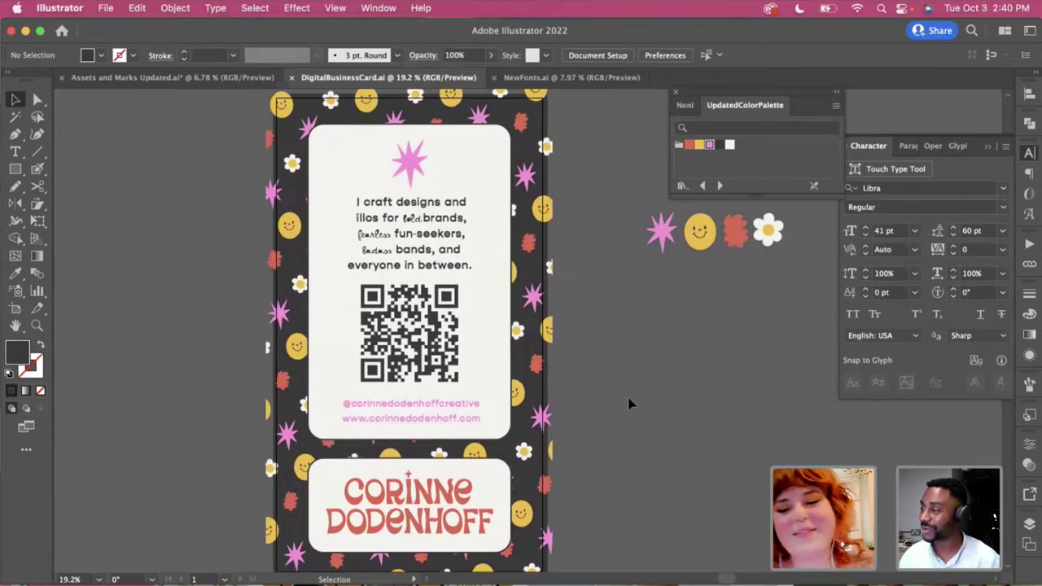
pyautogui.scroll(-3, 628, 403)
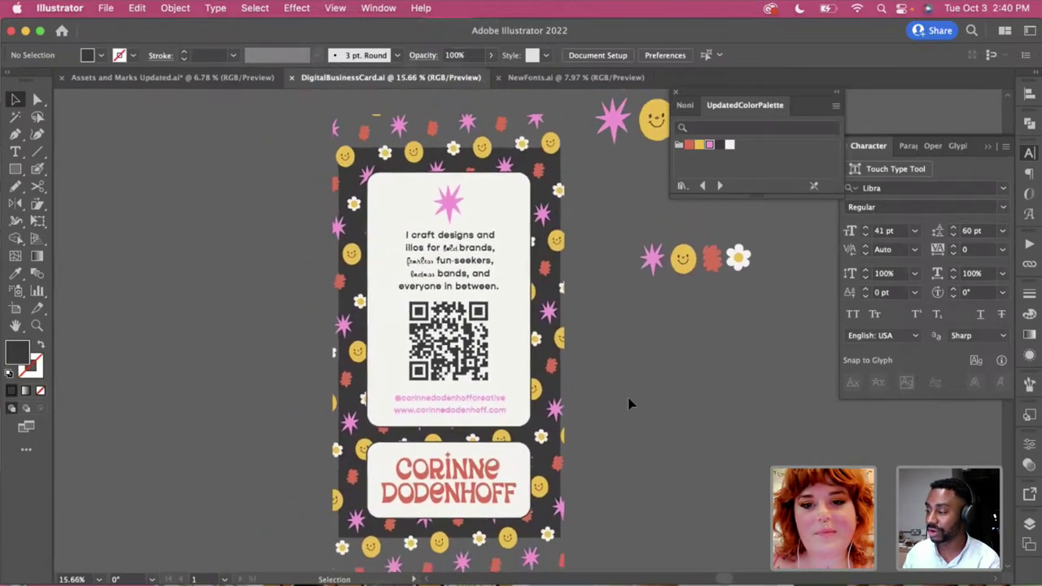
pyautogui.scroll(1, 629, 403)
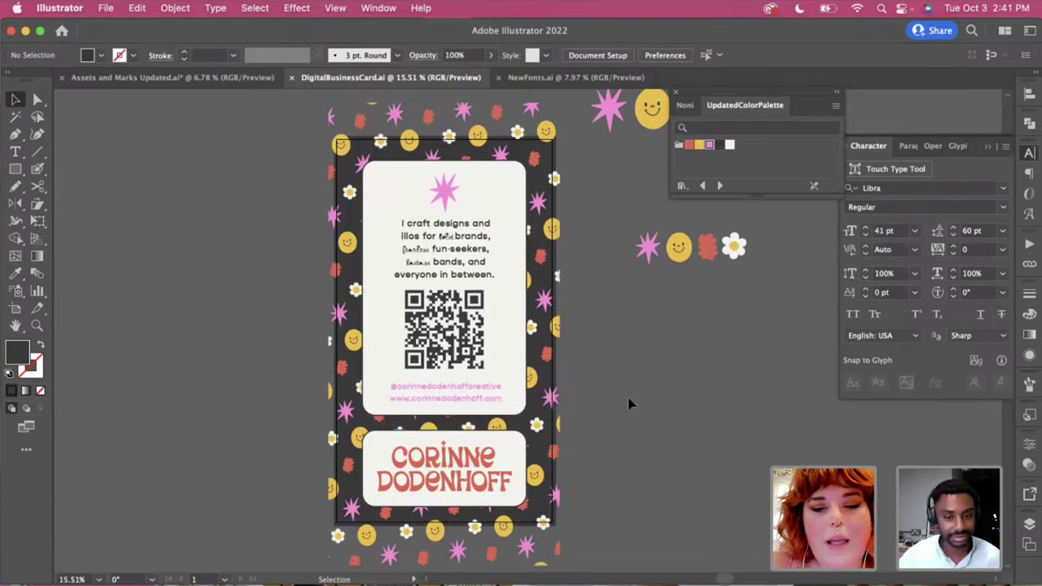
# Zoom and pan across the card to inspect its text areas
pyautogui.scroll(3, 429, 248)
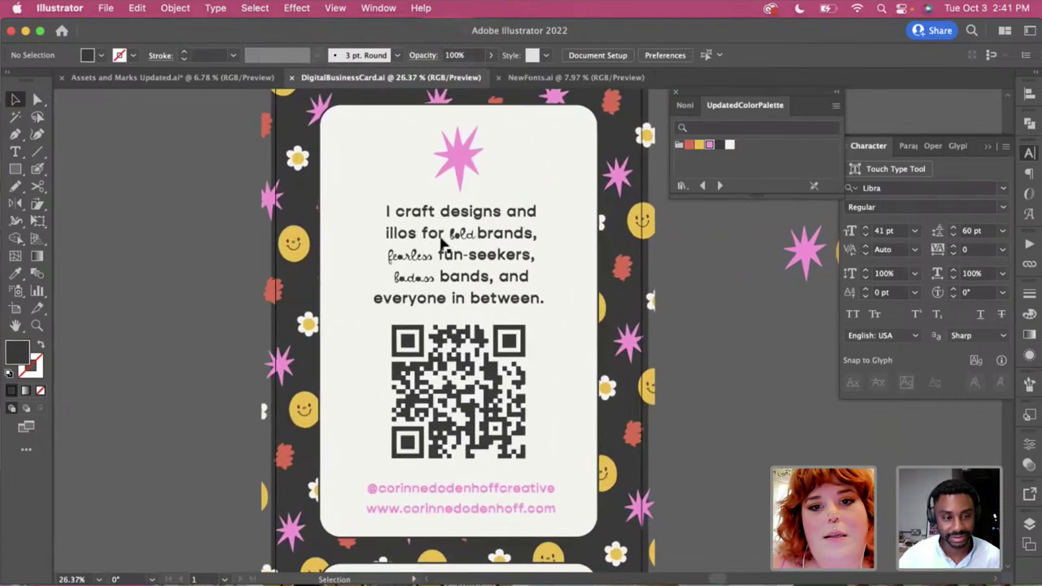
pyautogui.press('t')
pyautogui.scroll(-2, 476, 234)
pyautogui.hscroll(2, 477, 233)
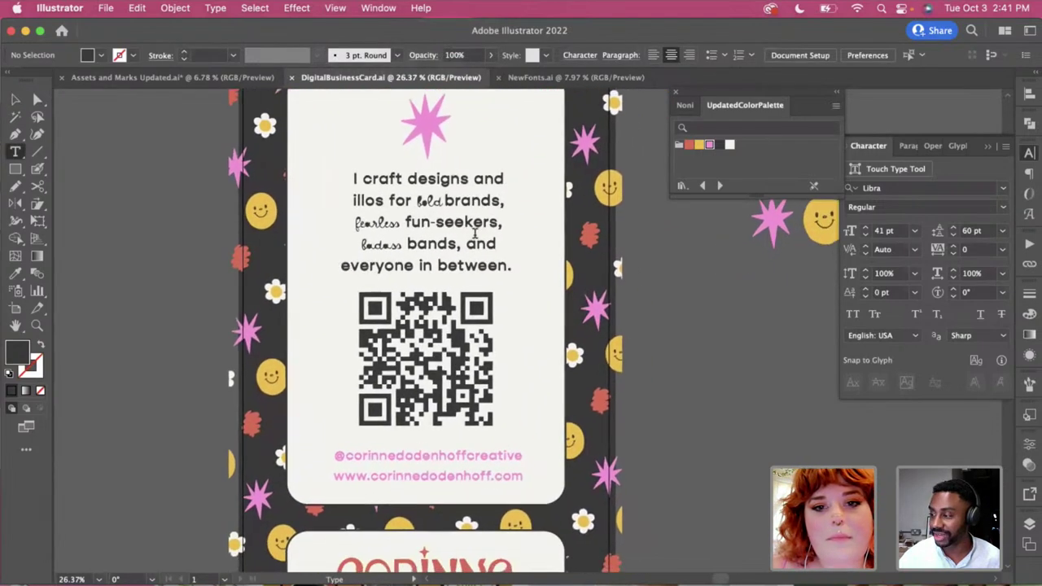
pyautogui.scroll(-1, 475, 233)
pyautogui.hscroll(1, 475, 234)
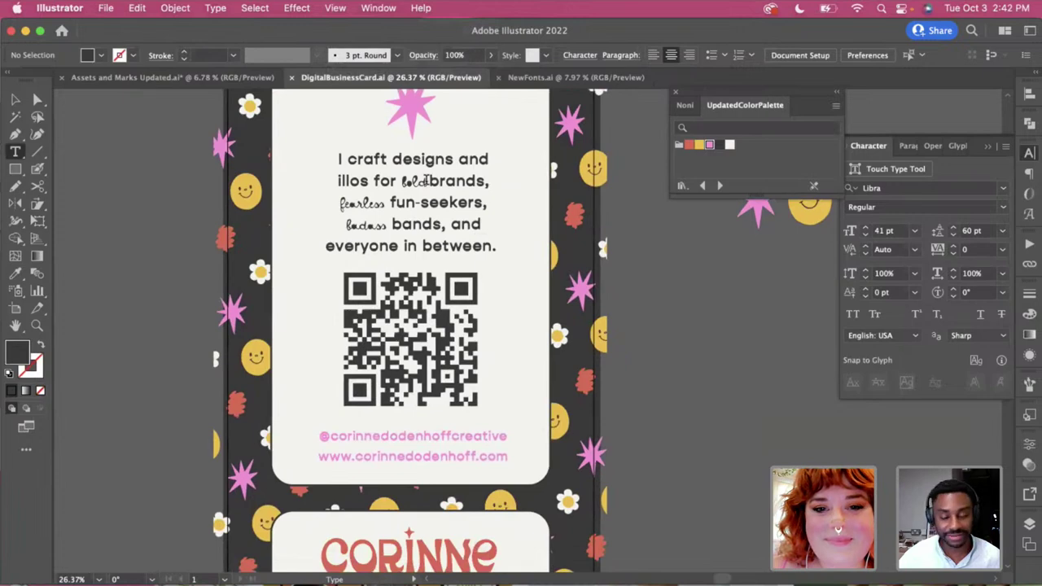
pyautogui.scroll(-2, 558, 285)
pyautogui.scroll(-2, 557, 283)
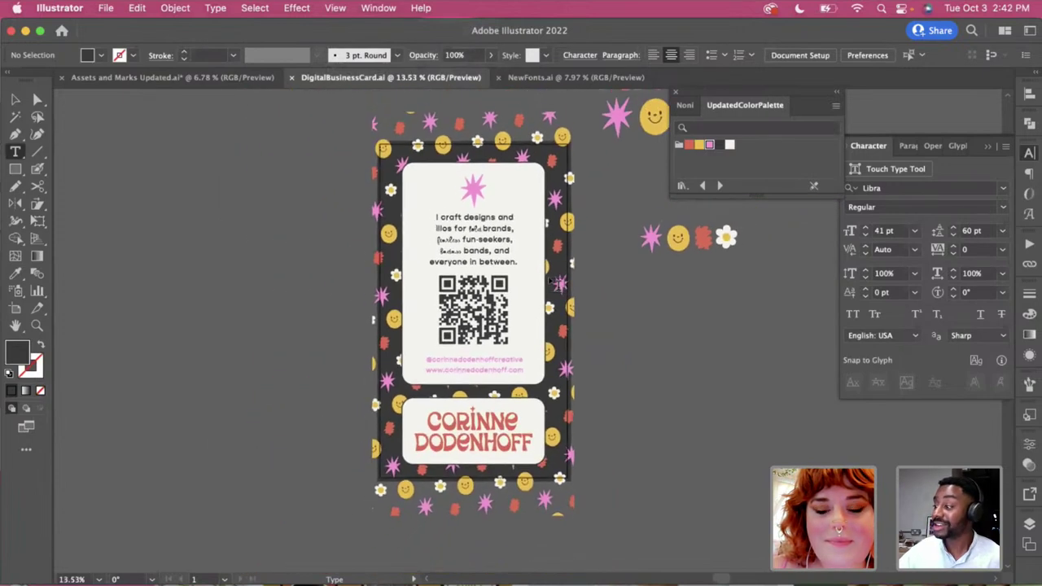
pyautogui.hscroll(2, 559, 284)
pyautogui.scroll(2, 589, 310)
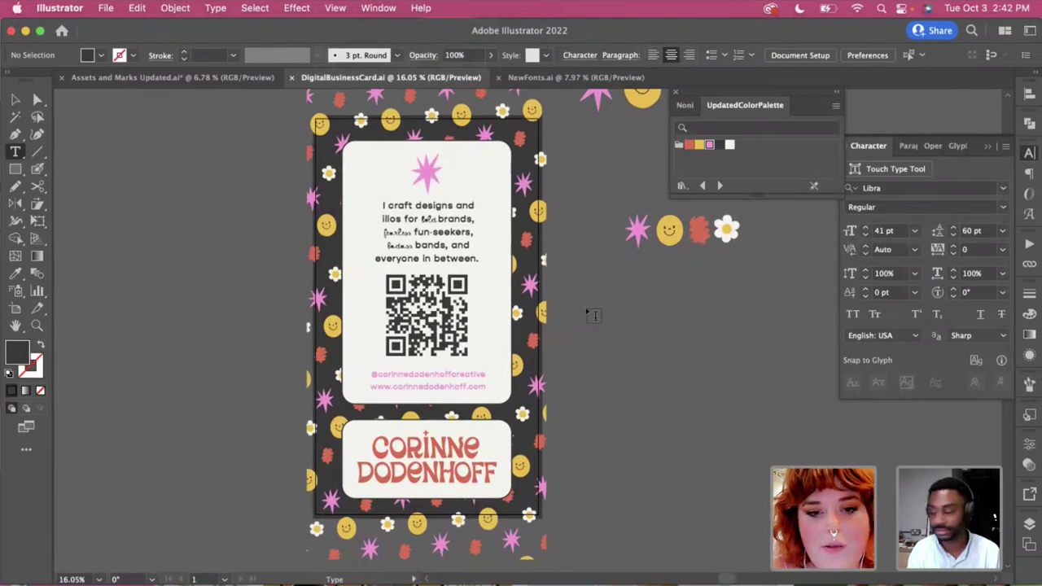
# Zoom out and pan to view the whole finished card with its pattern border
pyautogui.press('v')
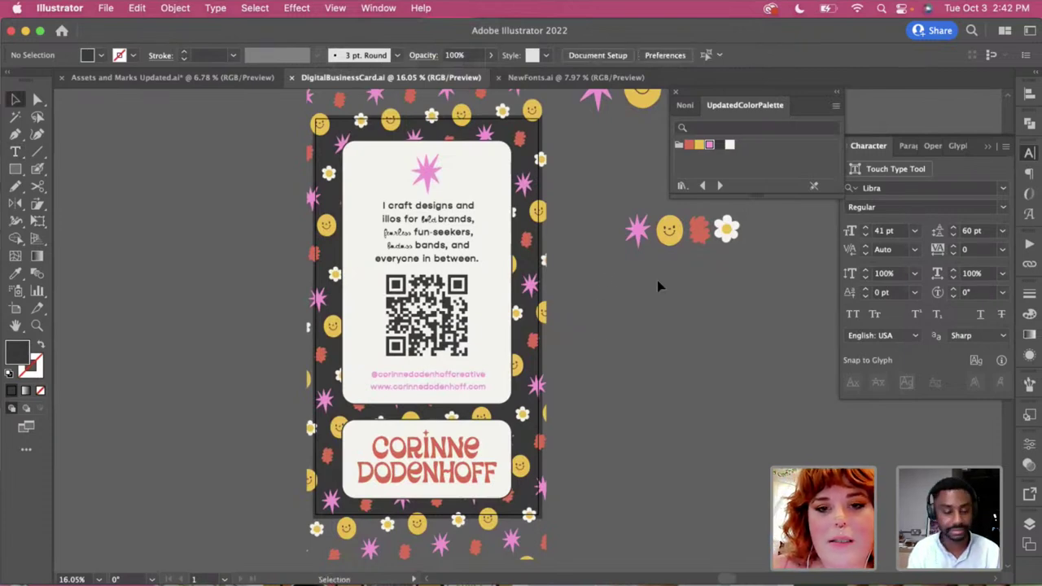
pyautogui.scroll(3, 586, 337)
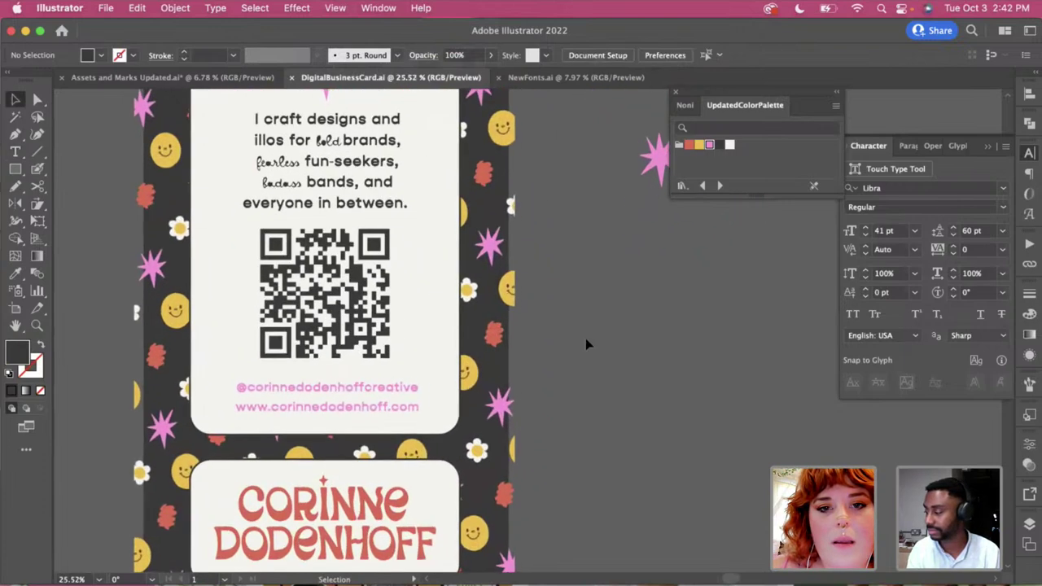
pyautogui.scroll(1, 586, 338)
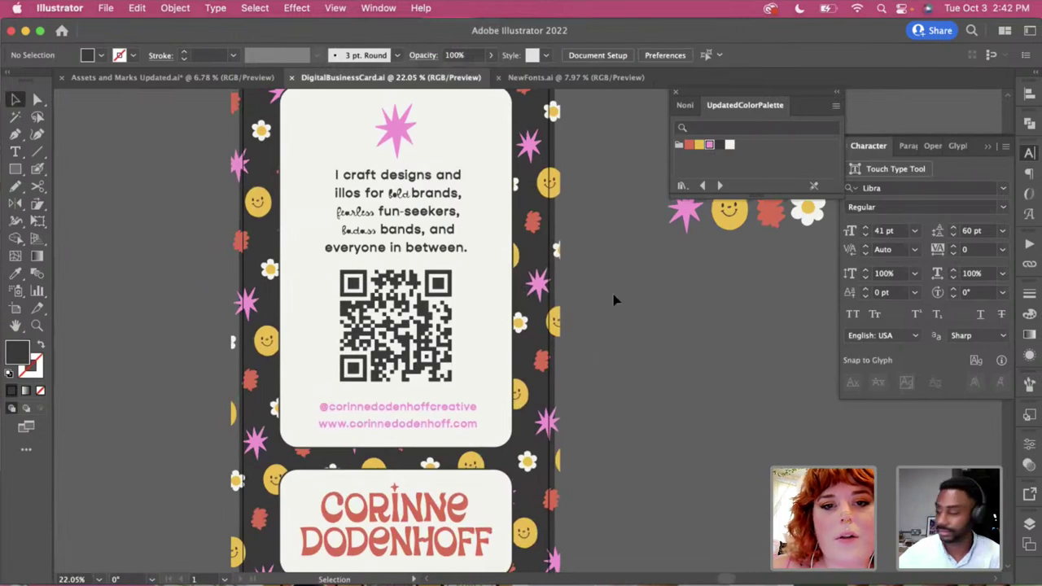
pyautogui.hscroll(3, 614, 301)
pyautogui.scroll(-2, 615, 300)
pyautogui.hscroll(1, 615, 301)
pyautogui.scroll(-1, 615, 300)
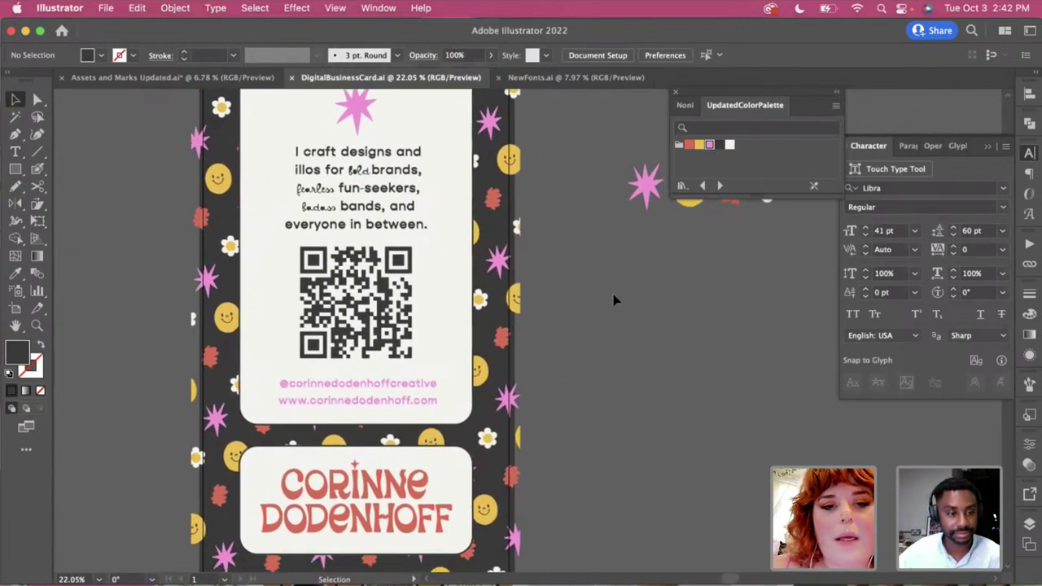
pyautogui.hscroll(-2, 615, 300)
pyautogui.scroll(-1, 614, 300)
pyautogui.scroll(-3, 615, 301)
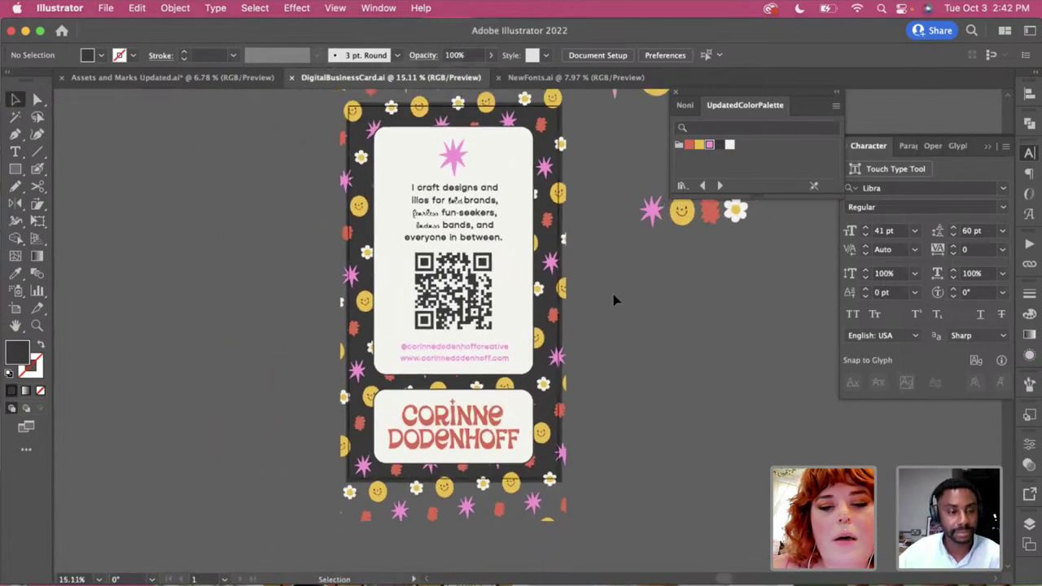
pyautogui.hscroll(2, 627, 325)
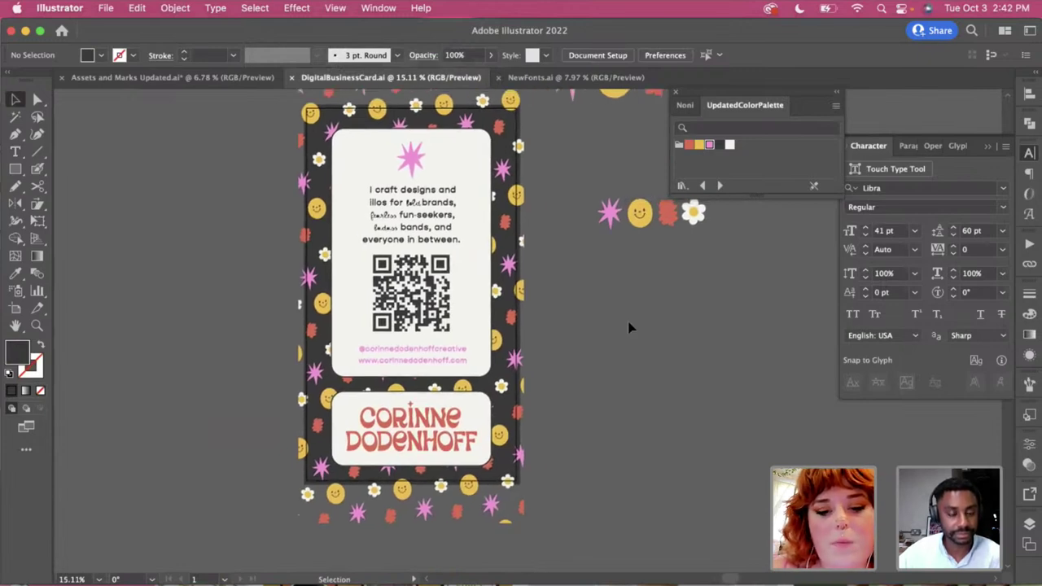
# Export the card to the Desktop as DigitalBusinessCard.jpg in JPEG format using artboards
pyautogui.click(112, 11)
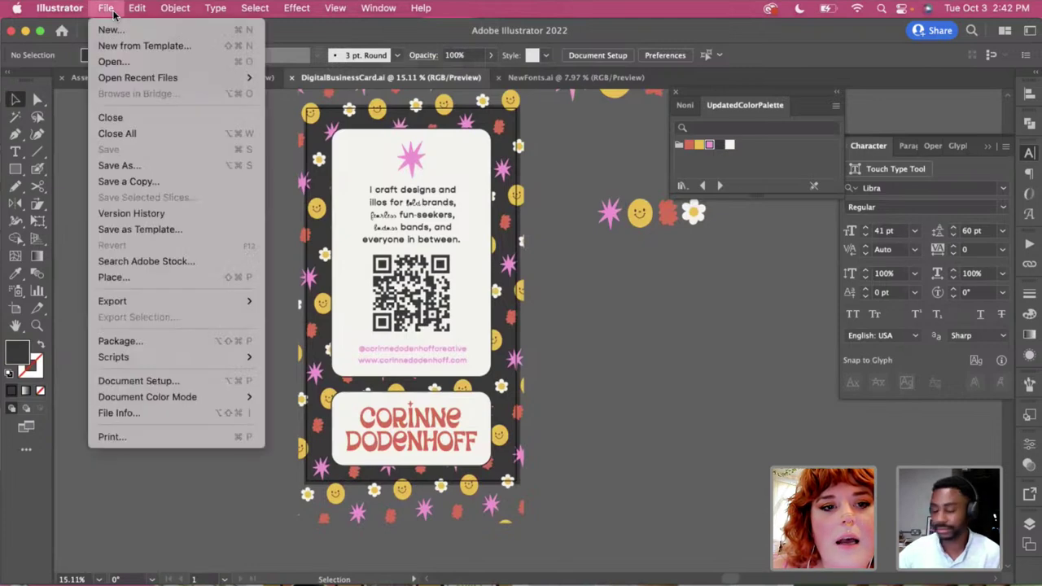
pyautogui.moveTo(217, 299)
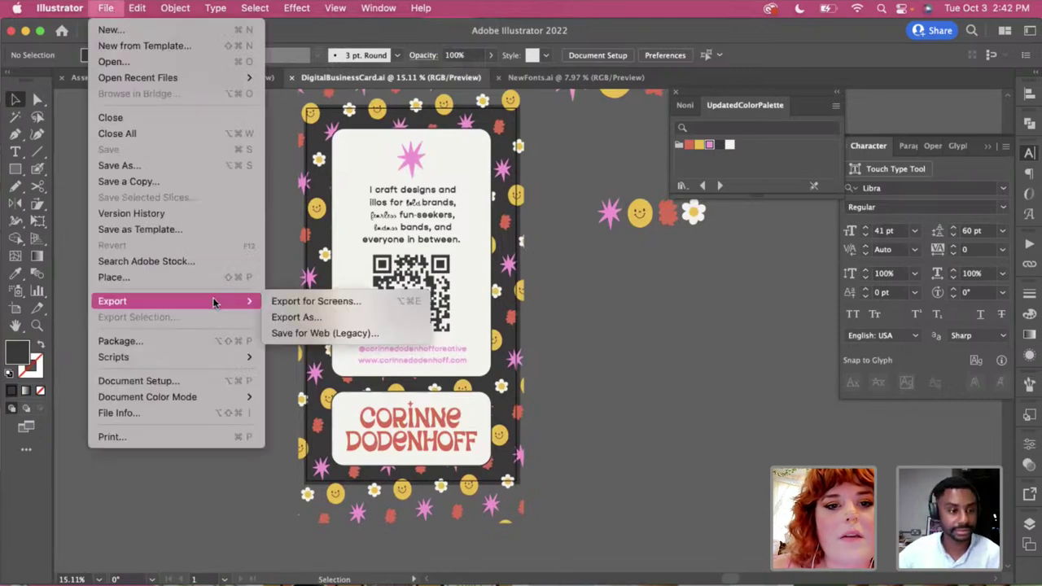
pyautogui.click(329, 318)
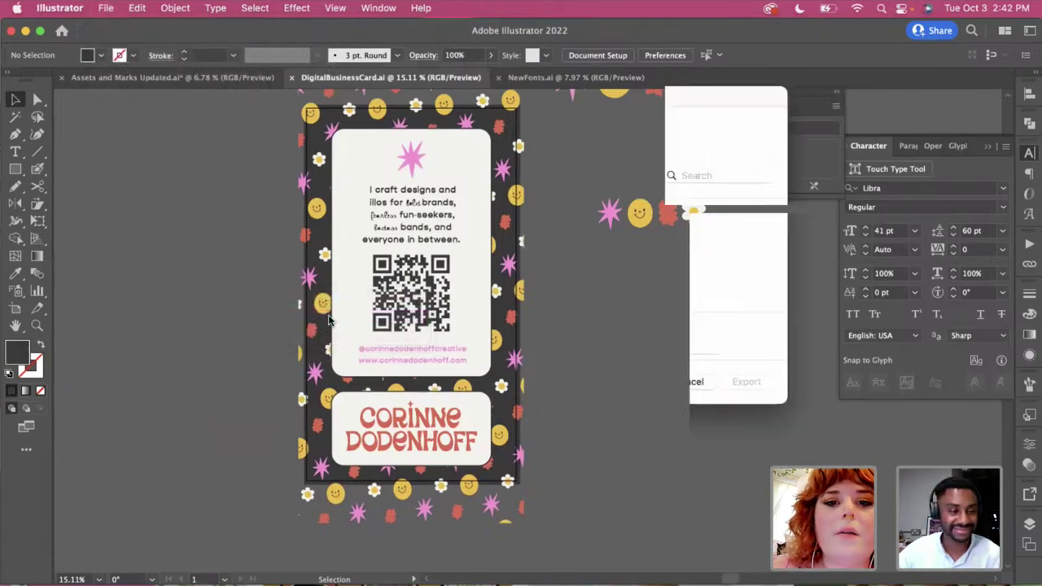
pyautogui.moveTo(401, 89); pyautogui.dragTo(339, 80)
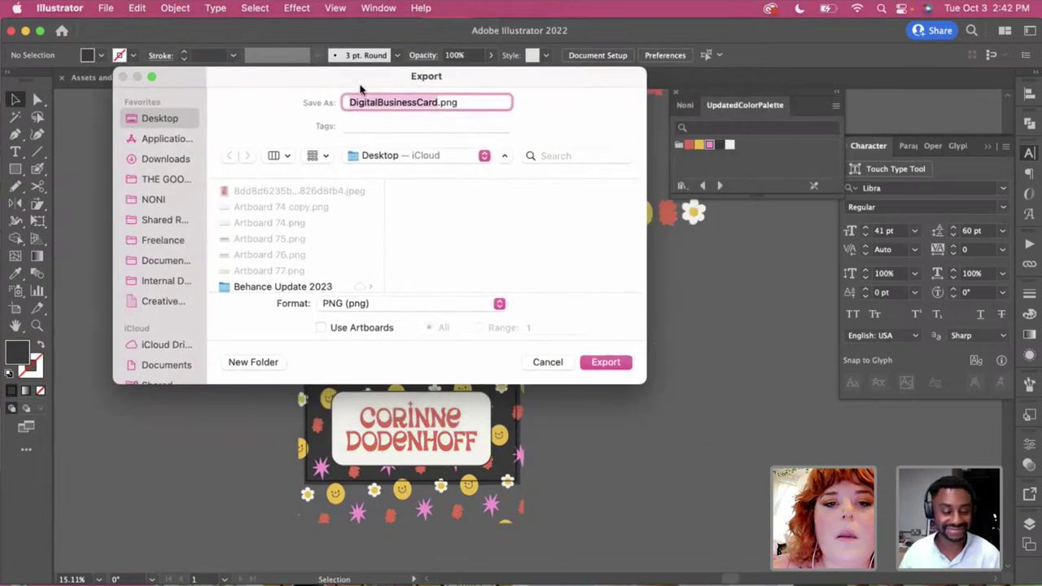
pyautogui.click(365, 305)
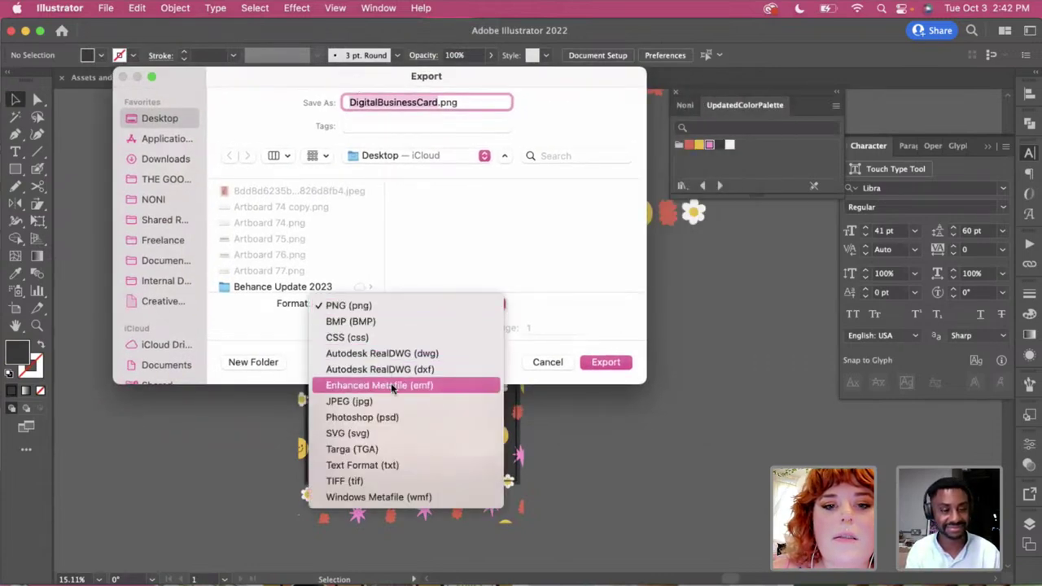
pyautogui.click(400, 404)
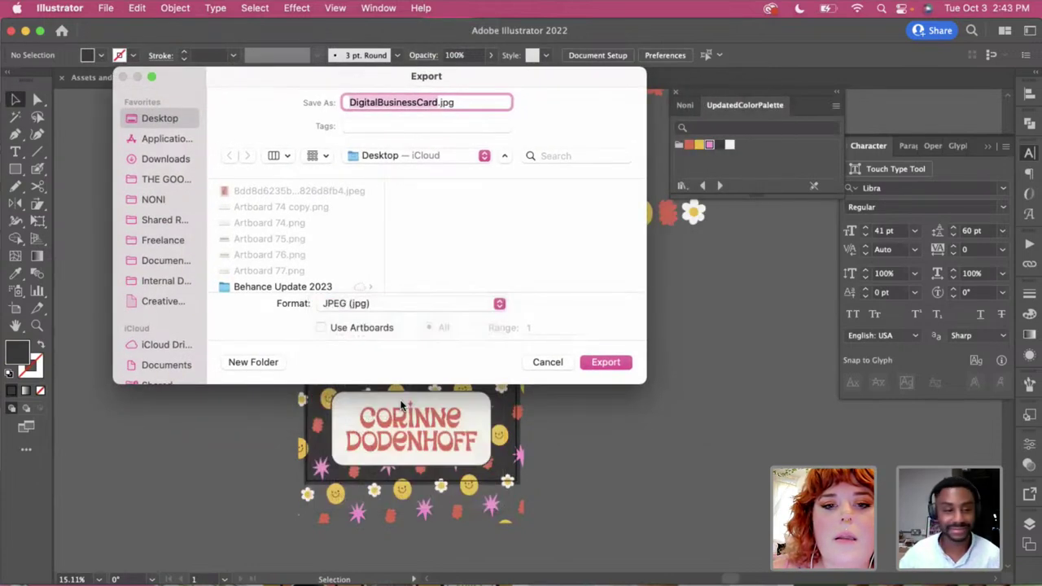
pyautogui.click(322, 328)
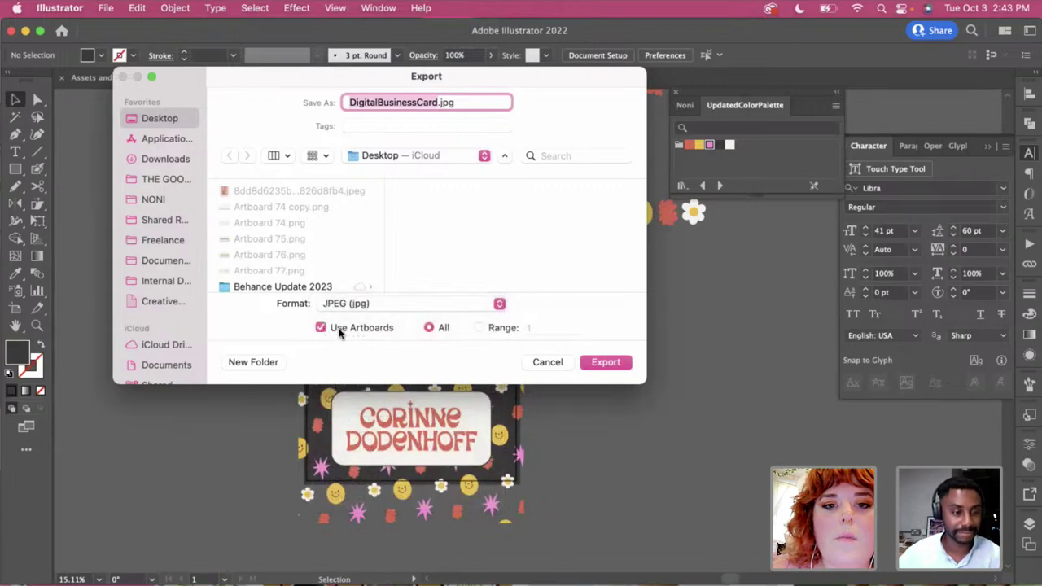
pyautogui.click(606, 363)
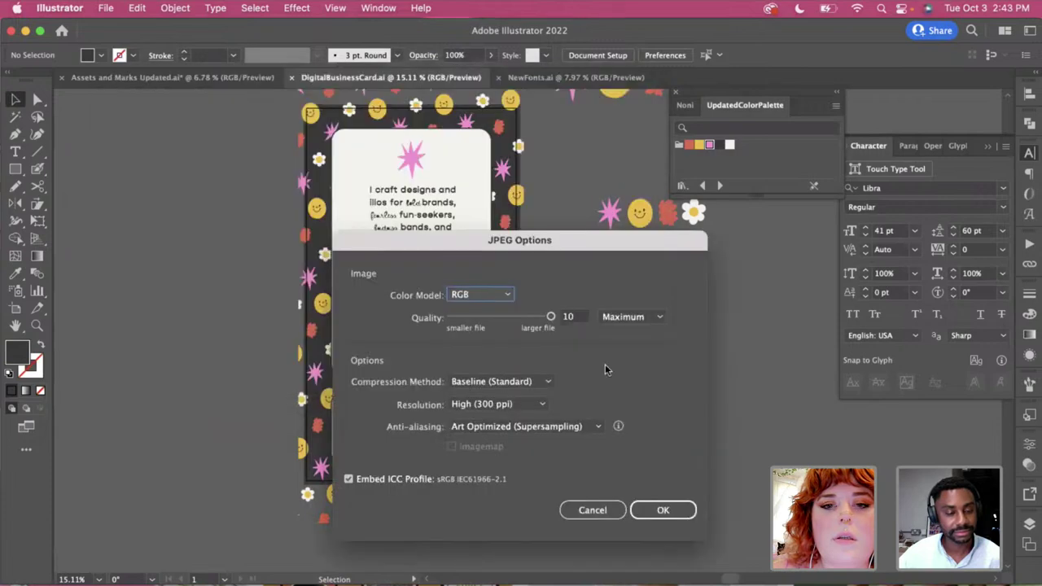
# Set JPEG quality to 8 and resolution to Medium (150 ppi), then complete the export
pyautogui.moveTo(529, 242); pyautogui.dragTo(464, 153)
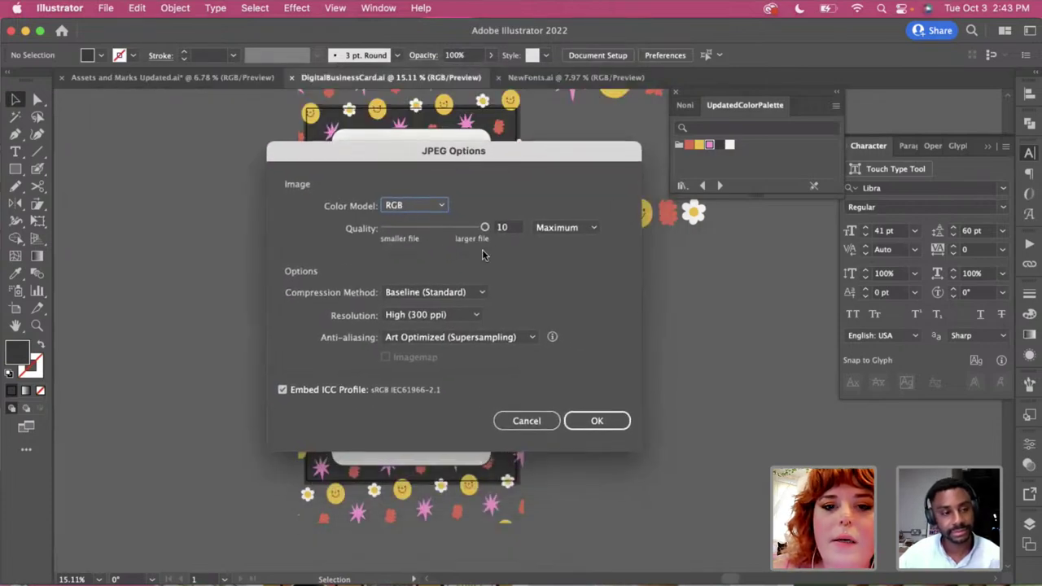
pyautogui.moveTo(485, 228)
pyautogui.mouseDown()
pyautogui.moveTo(454, 231)
pyautogui.moveTo(465, 232)
pyautogui.mouseUp()
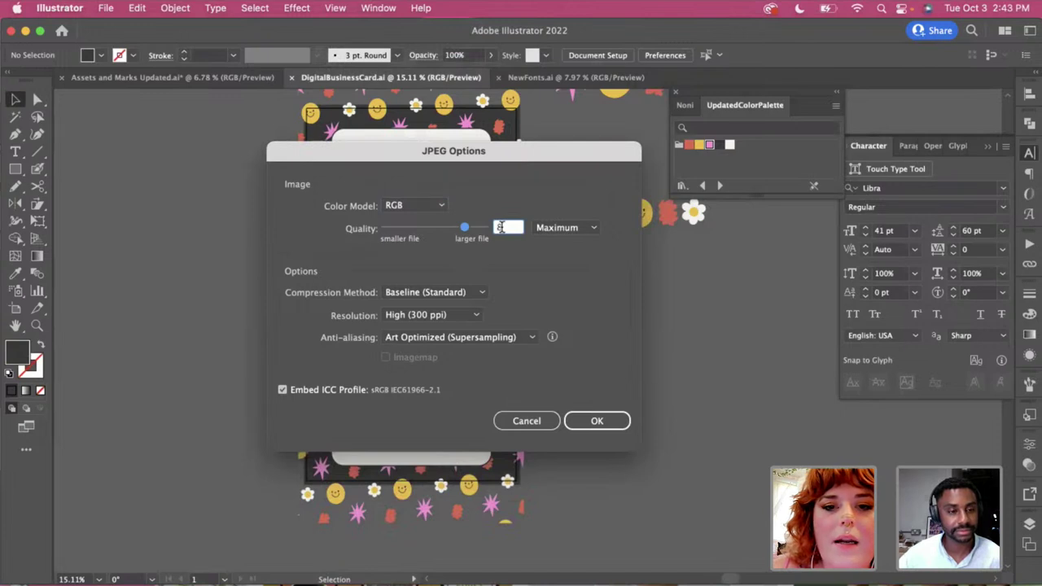
pyautogui.click(500, 228)
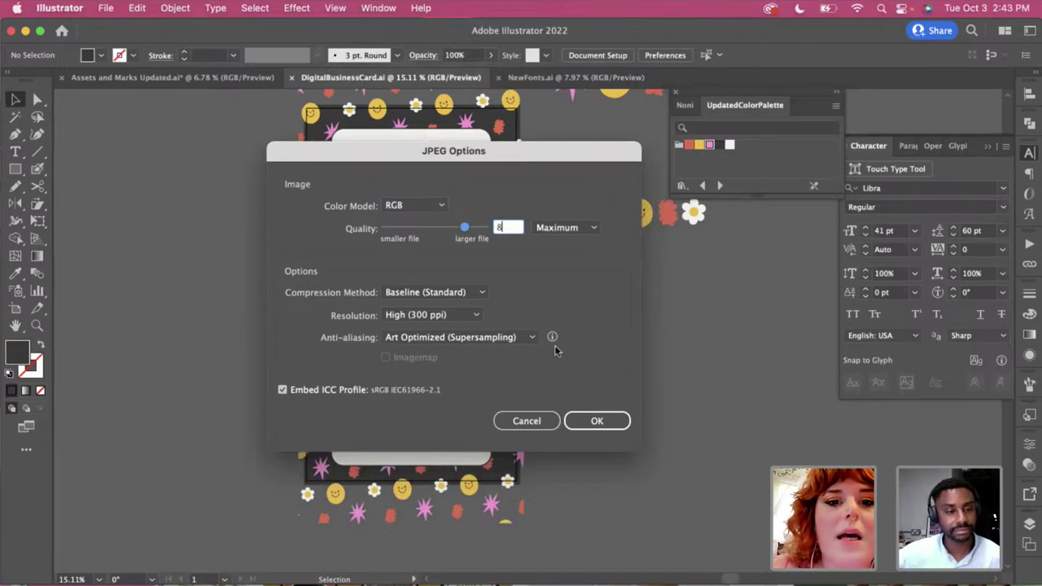
pyautogui.click(456, 314)
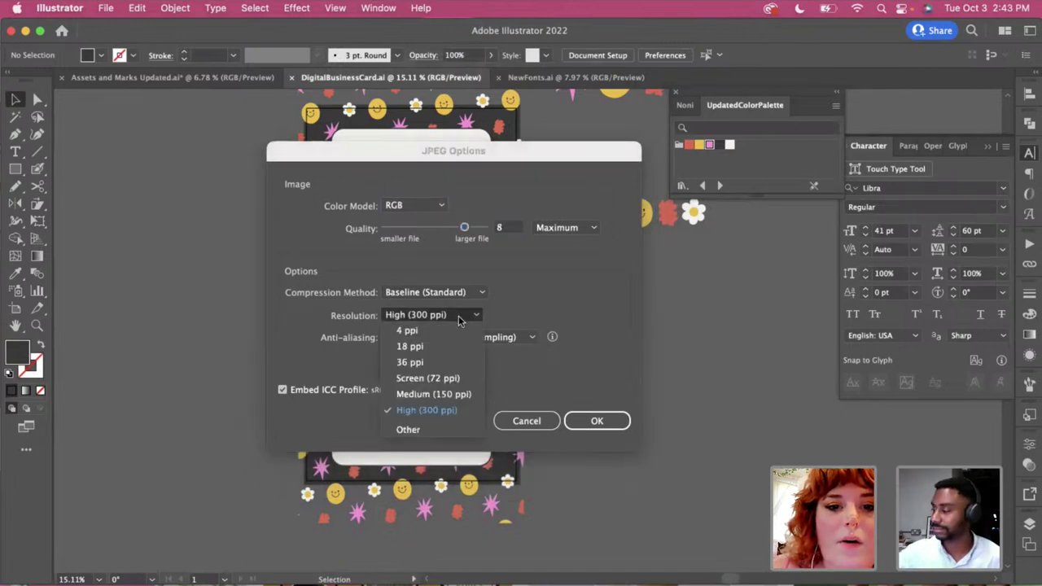
pyautogui.click(472, 394)
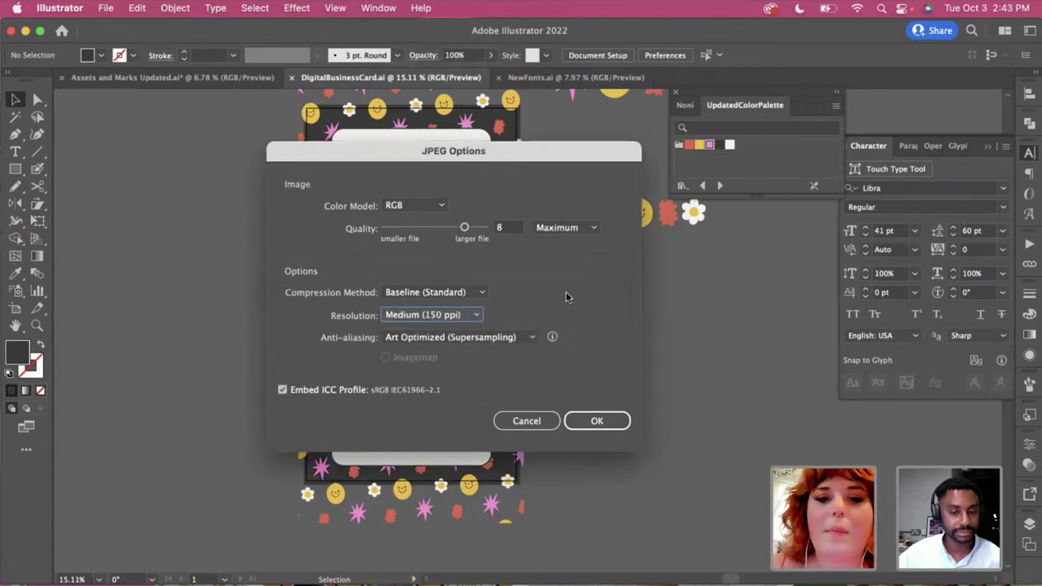
pyautogui.click(593, 429)
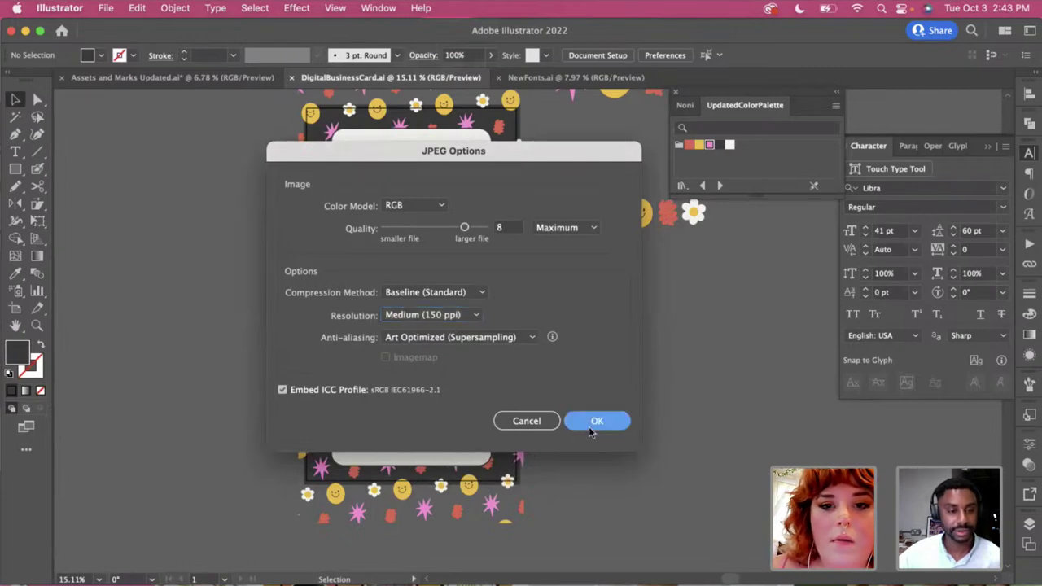
pyautogui.click(589, 426)
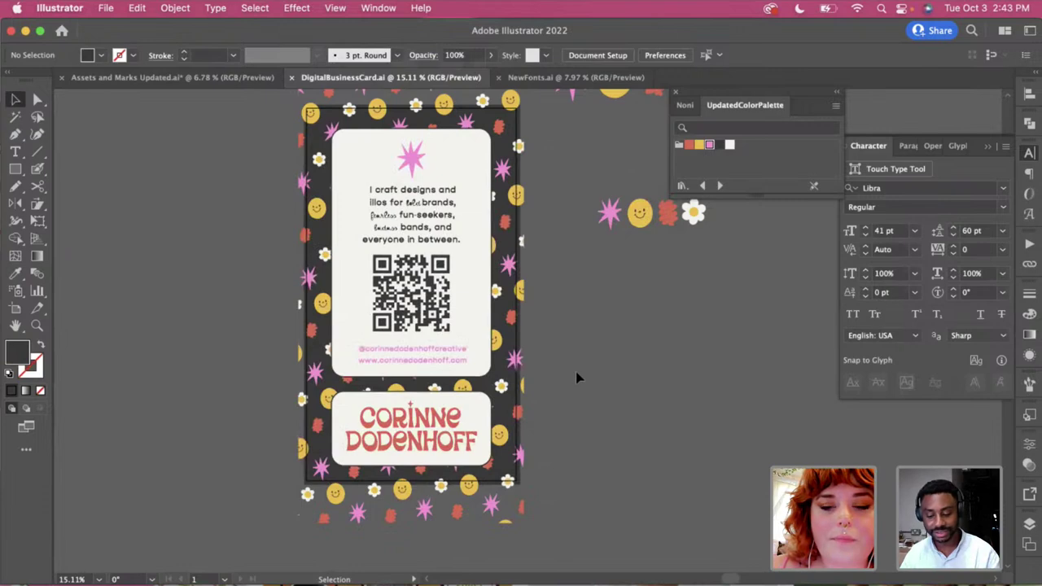
# Preview DigitalBusinessCard.jpg, then open it as its own Illustrator document
pyautogui.press('super+o')
pyautogui.click(145, 112)
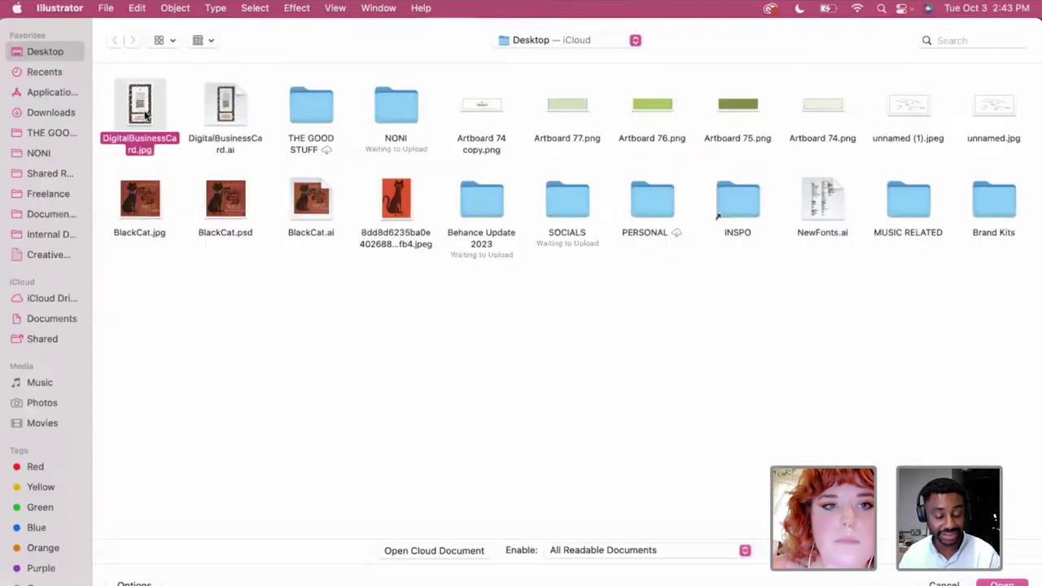
pyautogui.press('space')
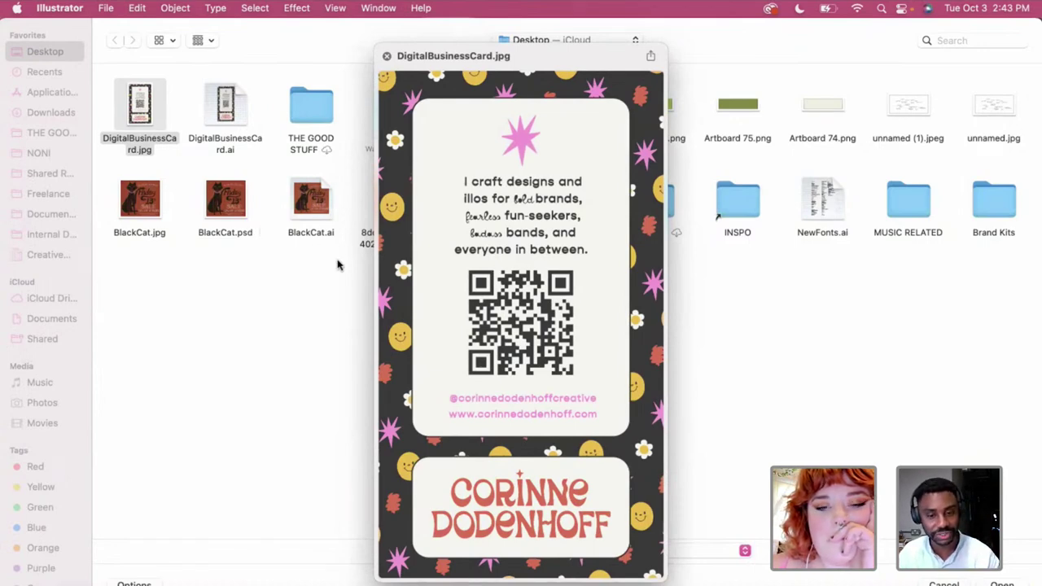
pyautogui.press('space')
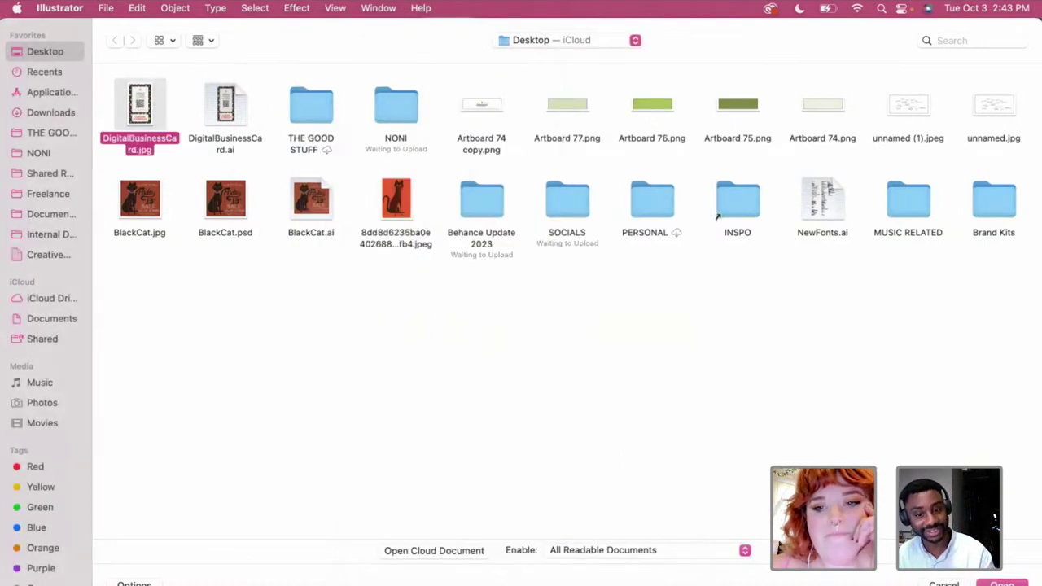
pyautogui.doubleClick(138, 106)
pyautogui.scroll(5, 286, 263)
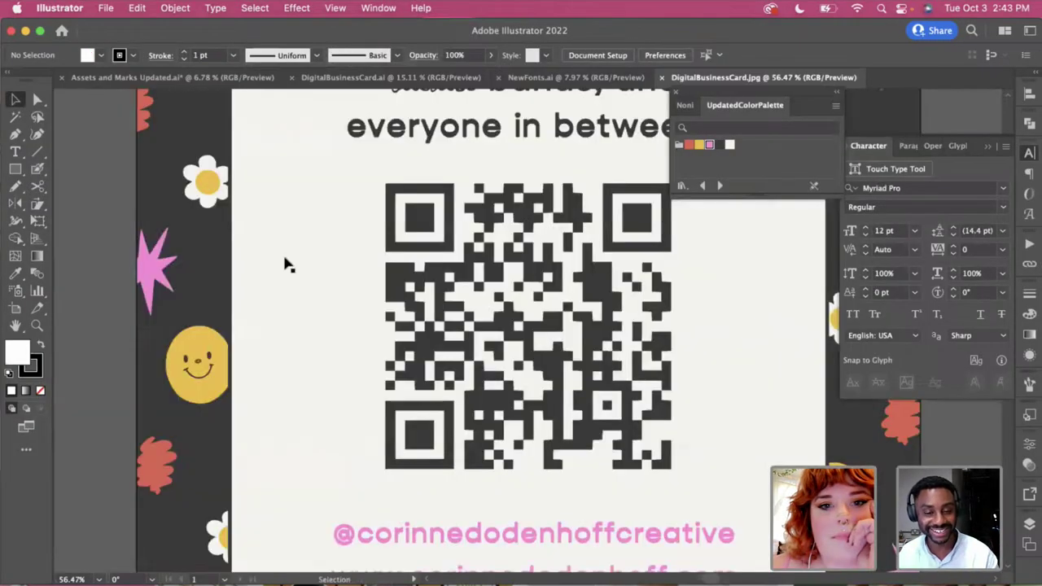
pyautogui.scroll(-5, 337, 316)
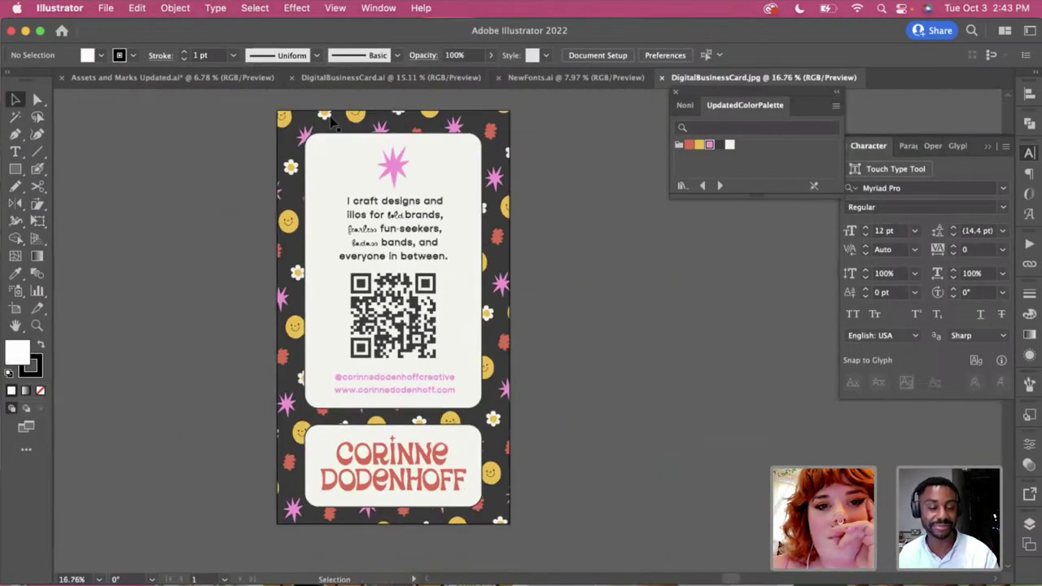
# Close the DigitalBusinessCard.jpg document tab to return to the card artwork
pyautogui.hscroll(2, 594, 167)
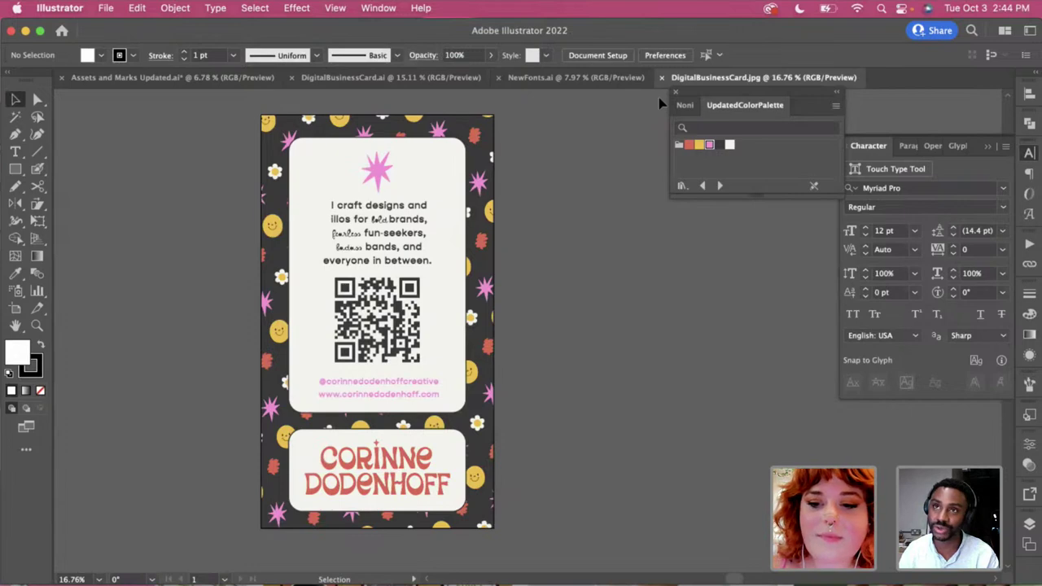
pyautogui.press('XF86MonBrightnessUp')
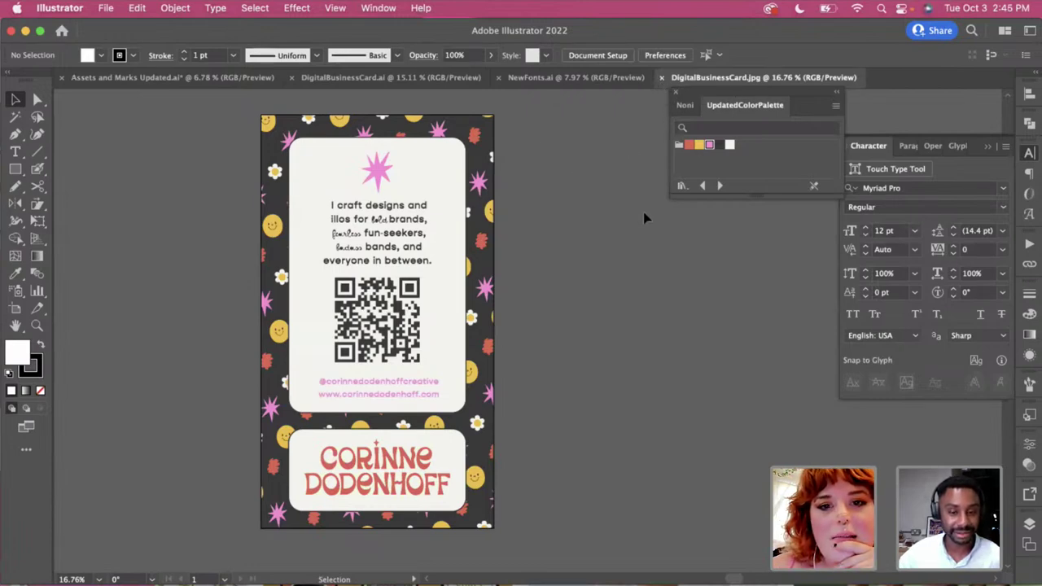
pyautogui.click(662, 78)
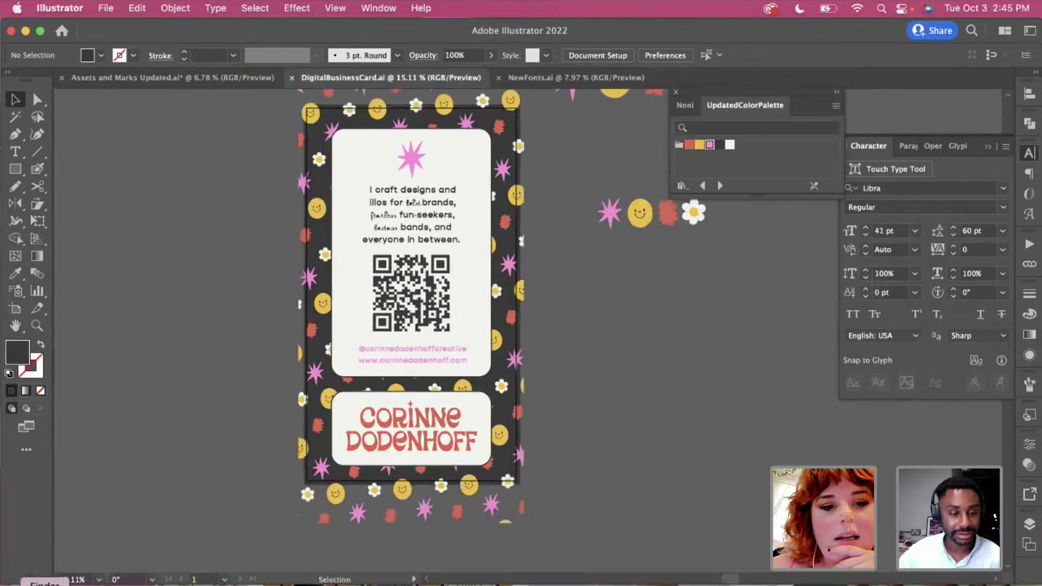
pyautogui.press('super+tab')
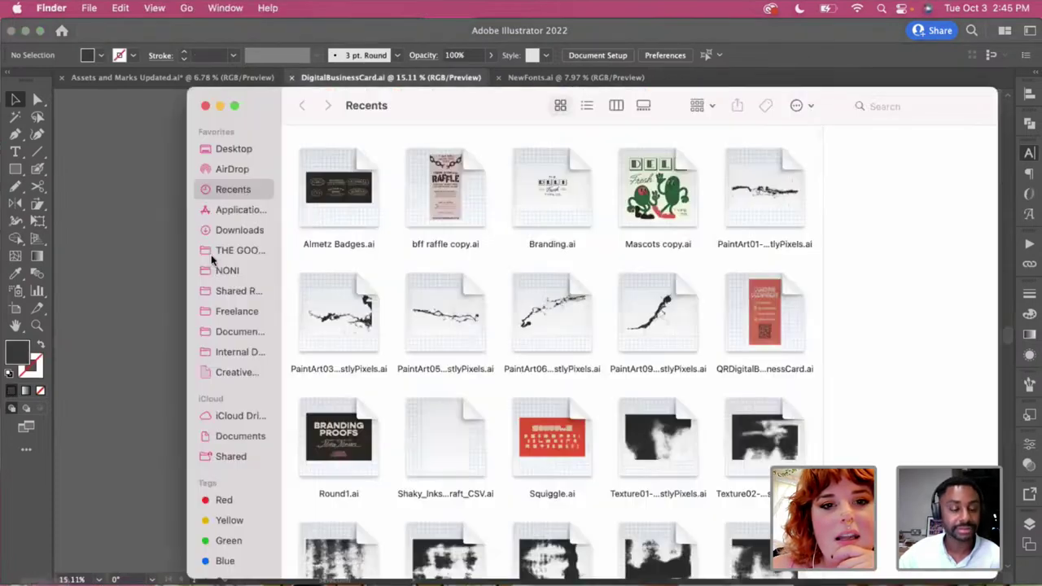
pyautogui.click(228, 148)
pyautogui.scroll(1, 330, 285)
pyautogui.hscroll(3, 326, 366)
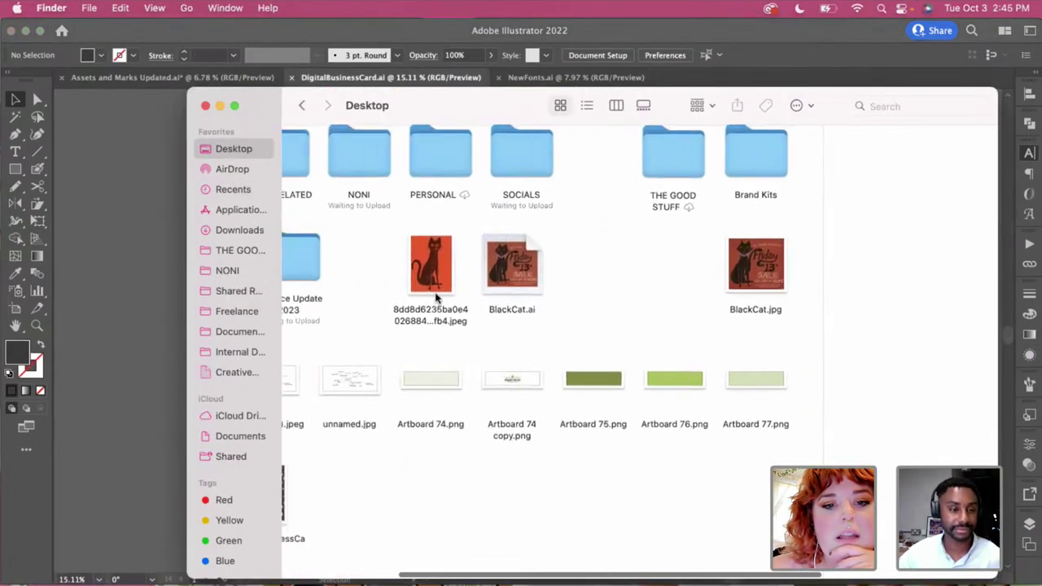
pyautogui.hscroll(-3, 326, 407)
pyautogui.click(410, 500)
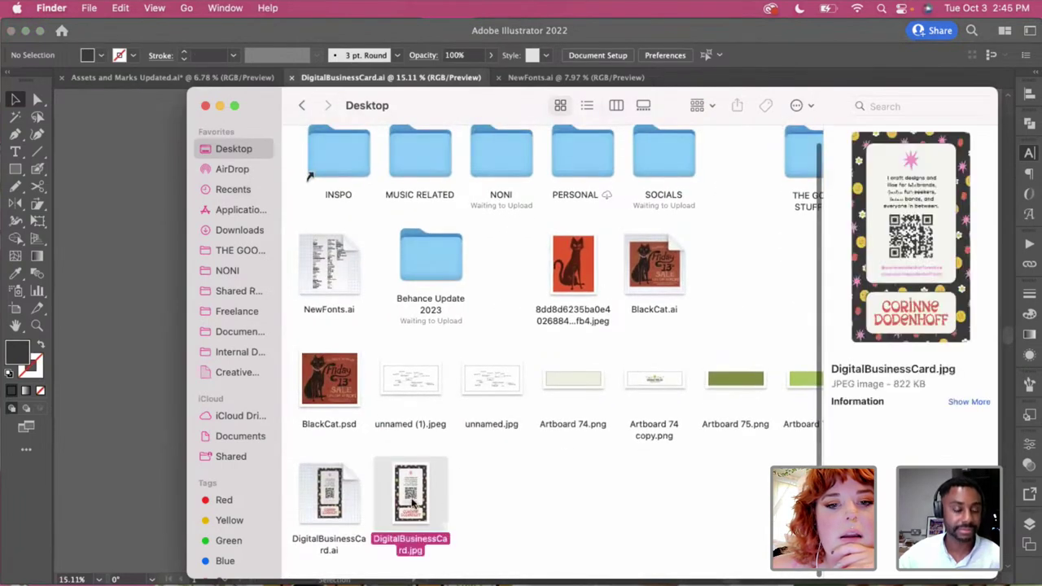
pyautogui.press('space')
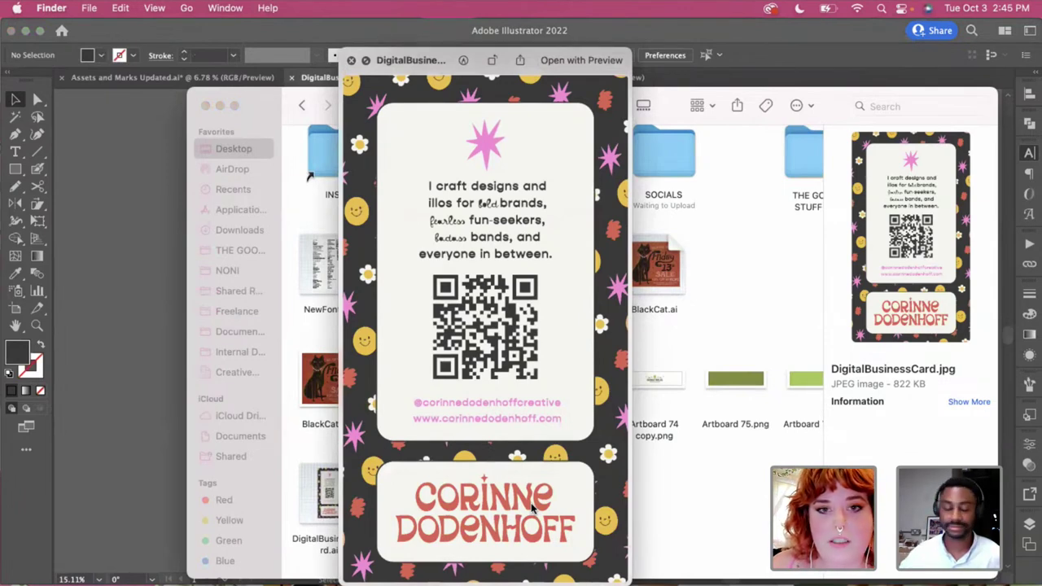
pyautogui.press('space')
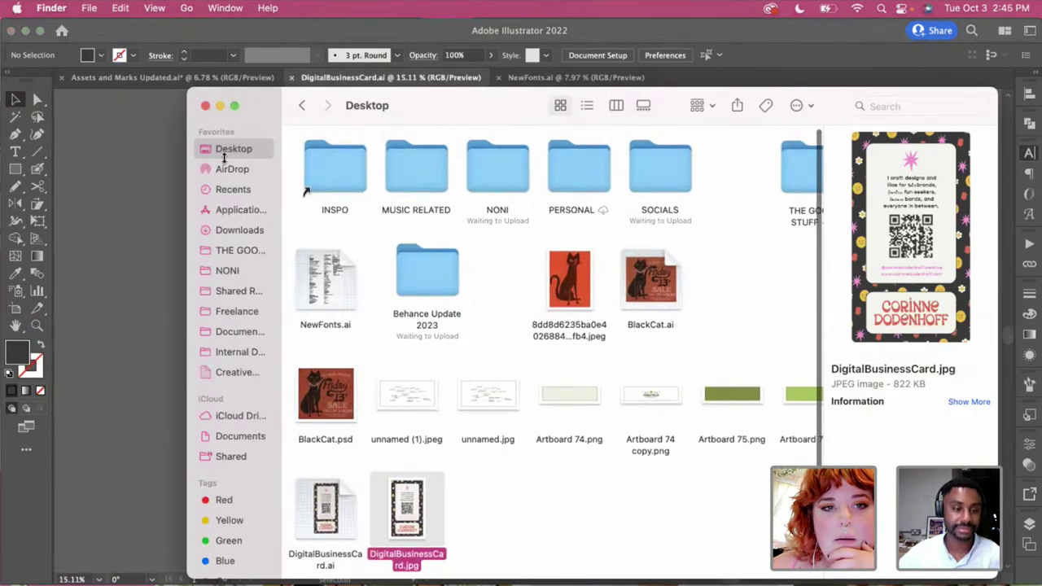
pyautogui.click(205, 107)
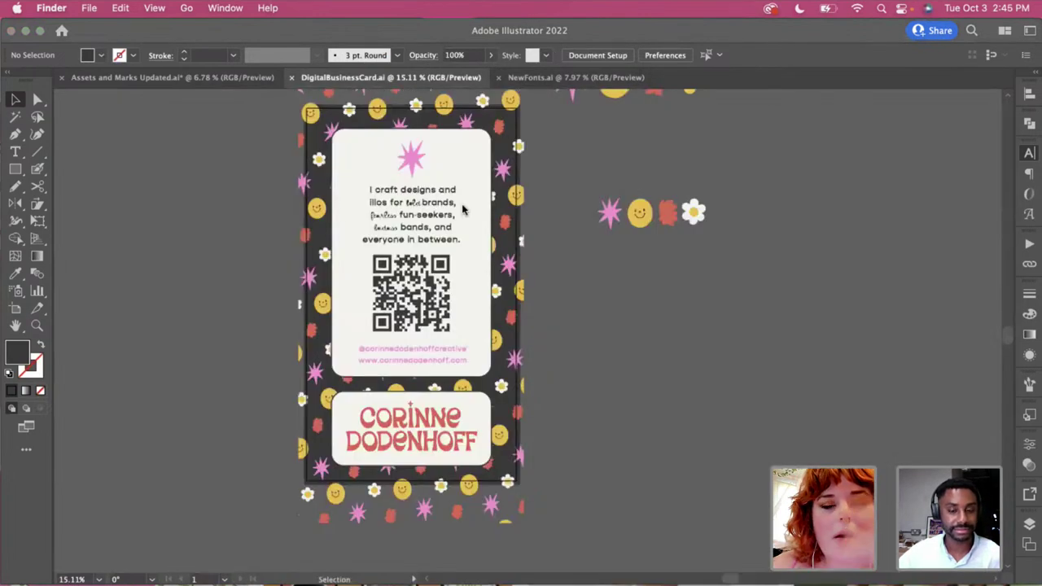
# Switch to the Assets and Marks Updated.ai document showing logos and colour swatches
pyautogui.click(619, 305)
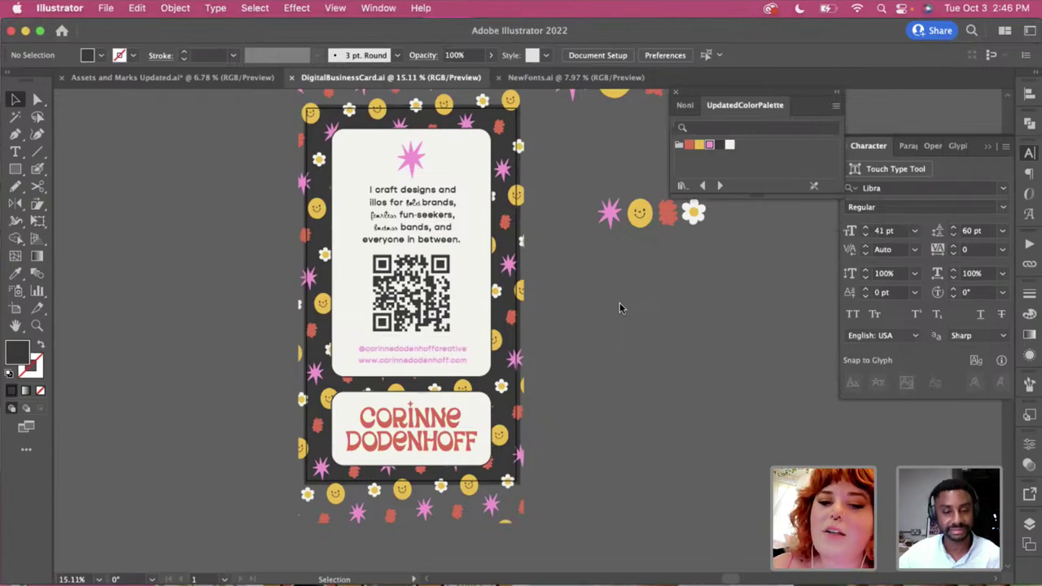
pyautogui.scroll(2, 620, 307)
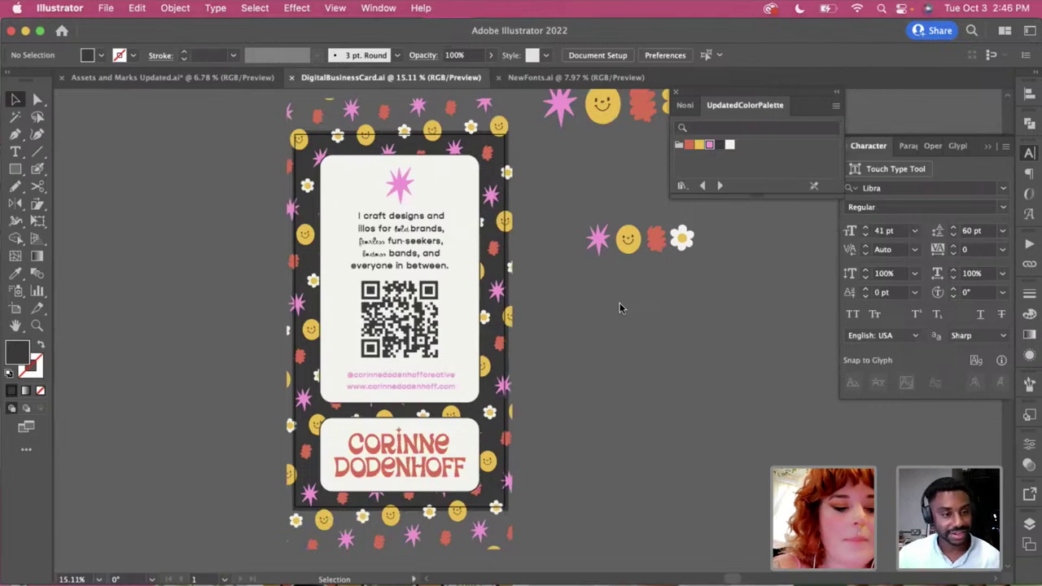
pyautogui.click(220, 79)
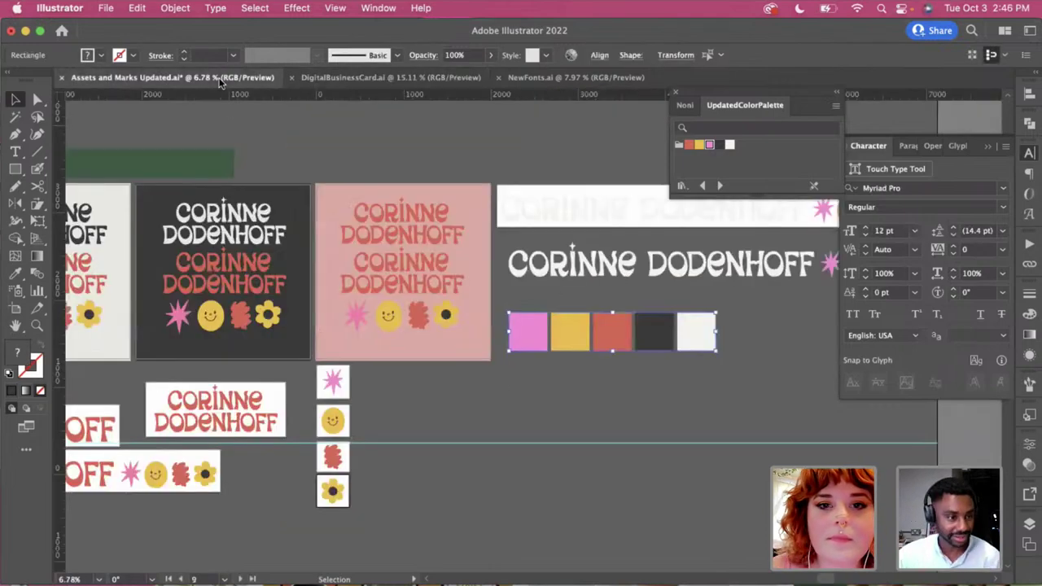
# Glance at the business card document, then return to Assets and Marks Updated.ai
pyautogui.click(395, 177)
pyautogui.scroll(-5, 372, 174)
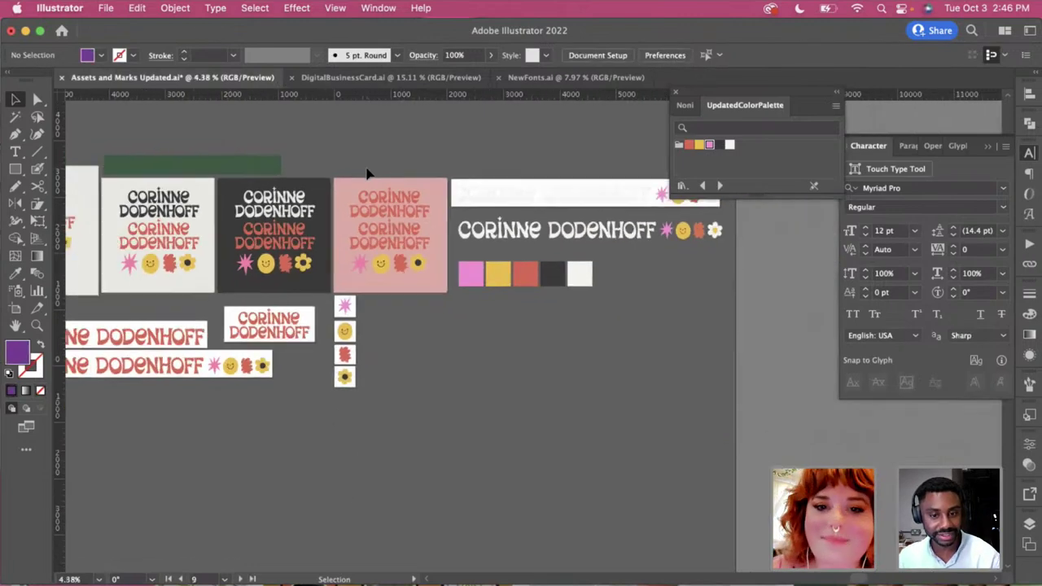
pyautogui.click(338, 75)
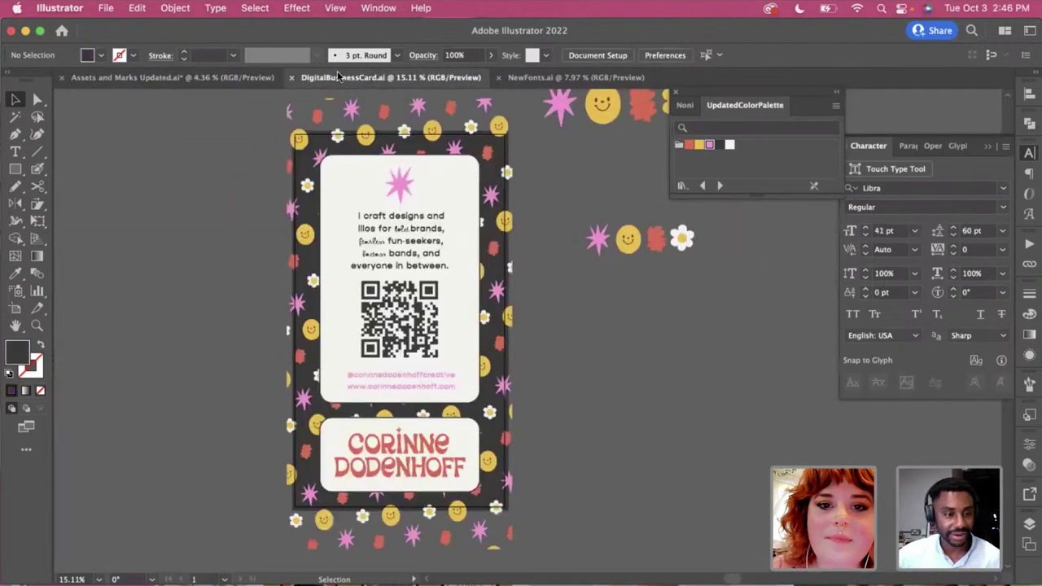
pyautogui.click(213, 77)
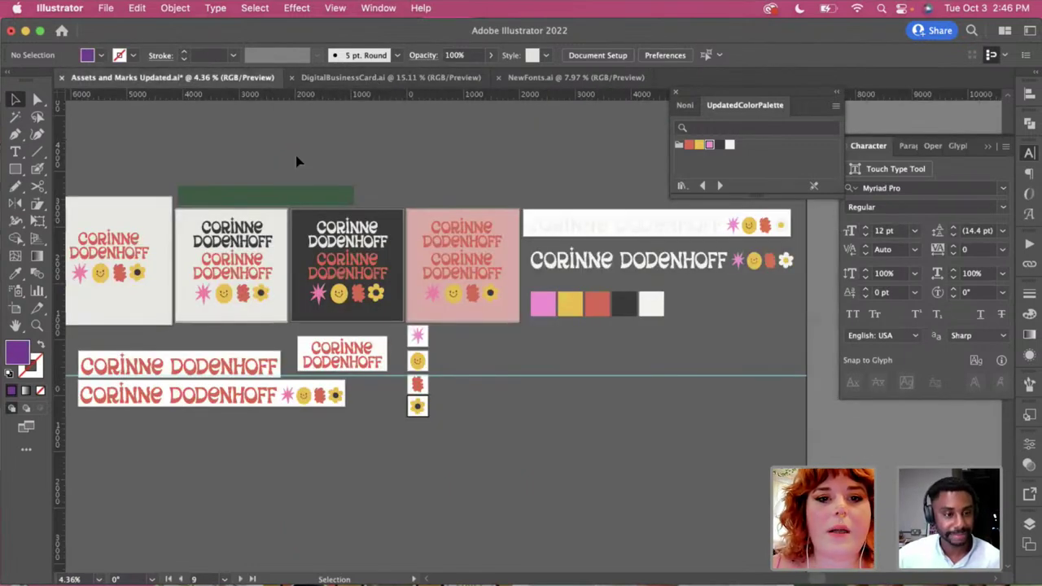
pyautogui.scroll(-1, 298, 160)
# Place DigitalBusinessCard.ai into the file, positioned below the logo artboards
pyautogui.press('super+shift+p')
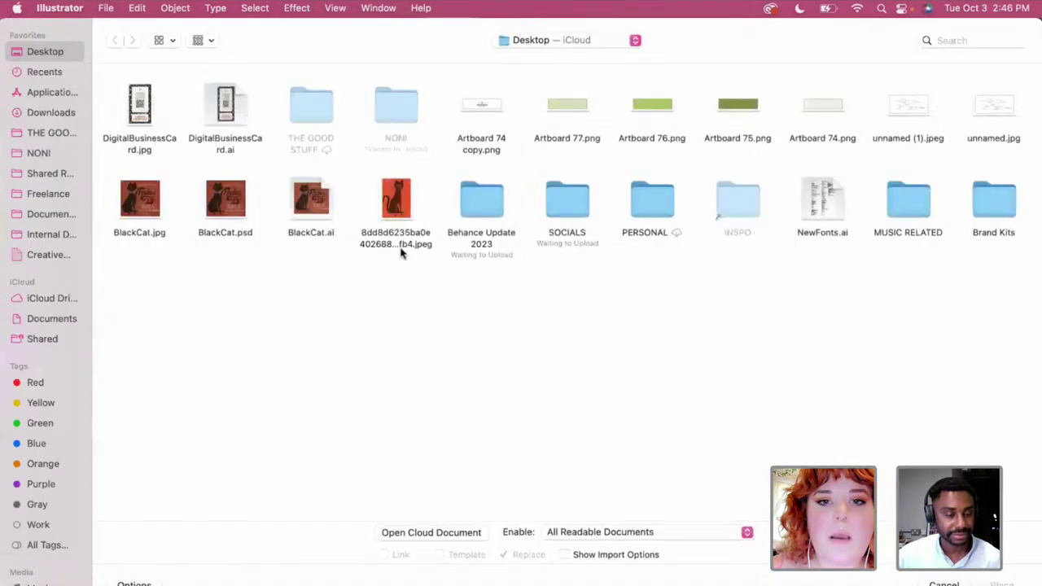
pyautogui.doubleClick(140, 110)
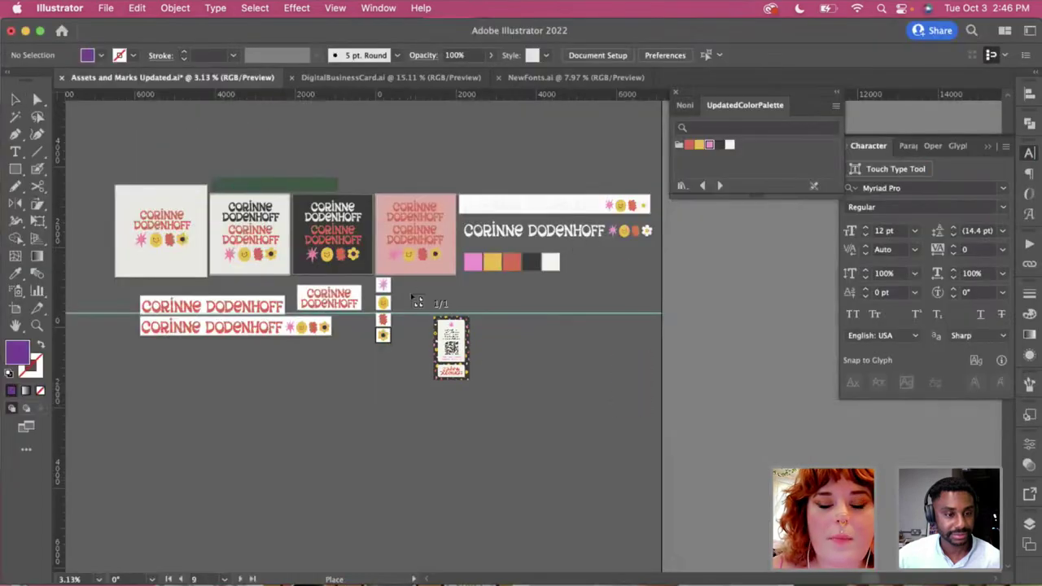
pyautogui.moveTo(414, 290); pyautogui.dragTo(512, 434)
pyautogui.click(613, 421)
pyautogui.click(648, 449)
pyautogui.hscroll(1, 647, 448)
pyautogui.hscroll(-2, 647, 446)
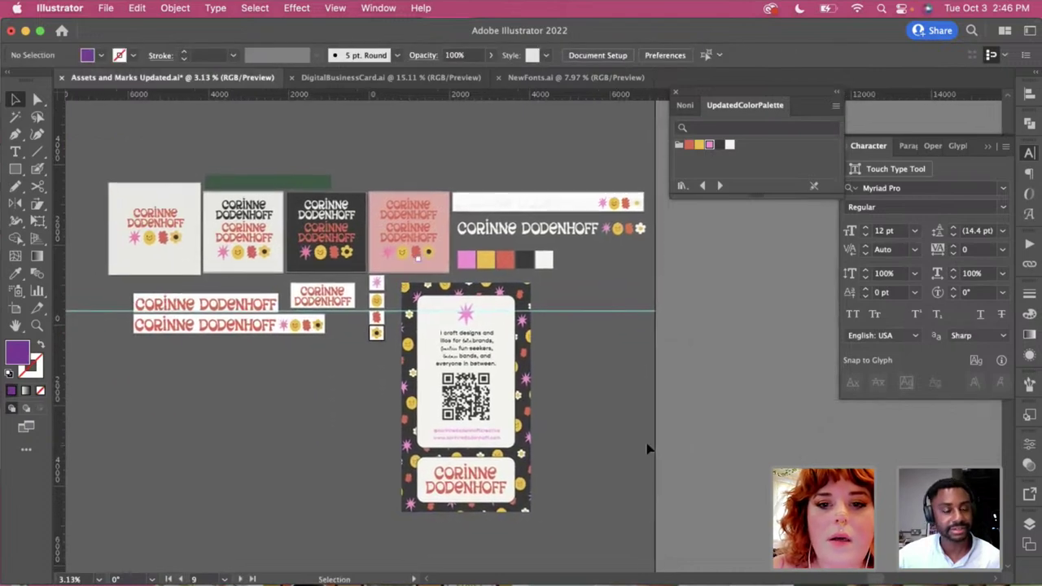
pyautogui.press('super+o')
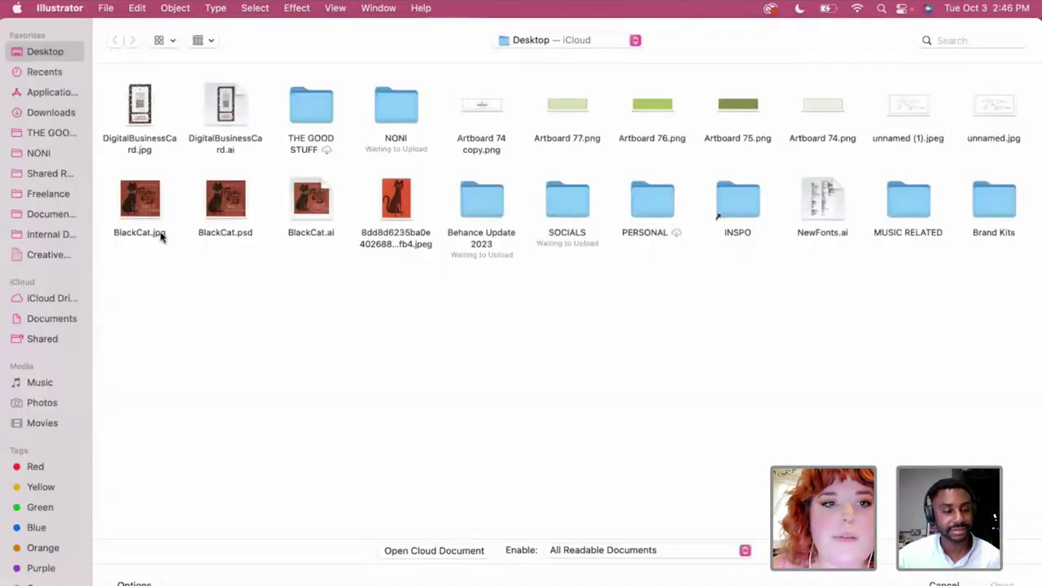
# Open NewProposal.ai from Internal Documents > Document Templates
pyautogui.click(61, 235)
pyautogui.click(59, 214)
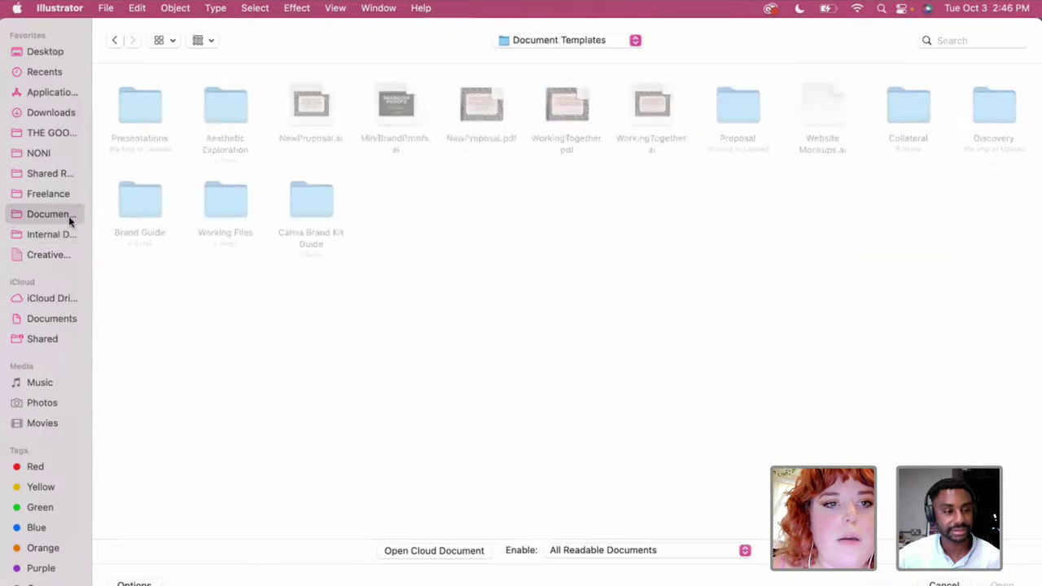
pyautogui.click(481, 106)
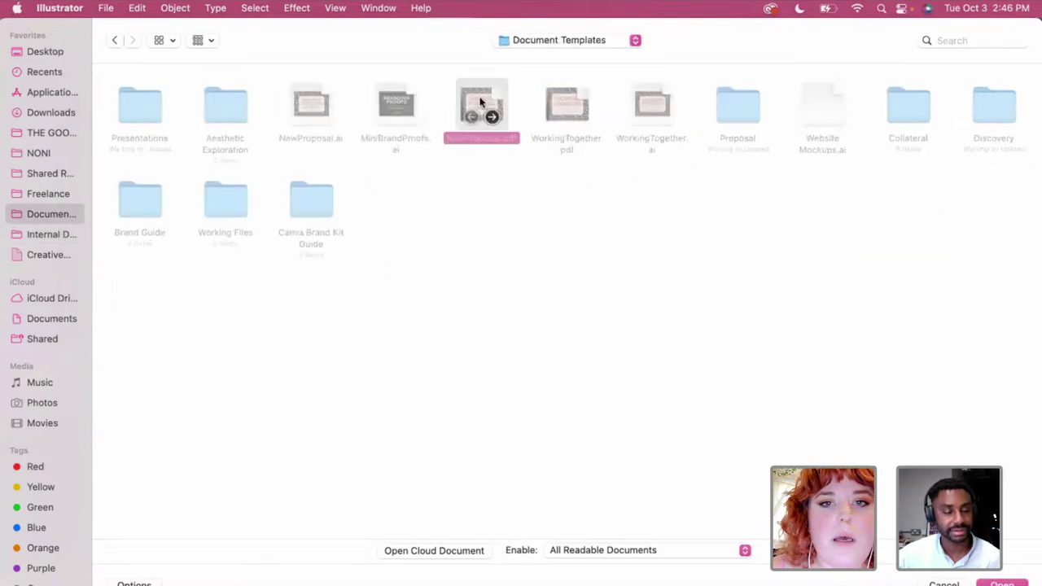
pyautogui.doubleClick(325, 116)
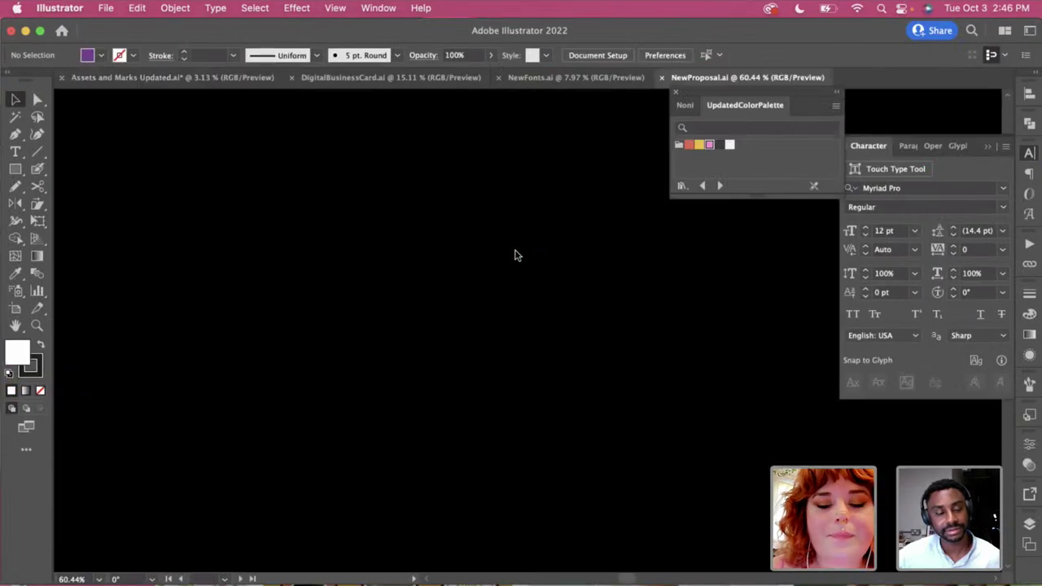
# Scroll through the proposal's cover, contents, Project Goals and Benefits pages
pyautogui.scroll(-1, 517, 256)
pyautogui.scroll(-3, 517, 255)
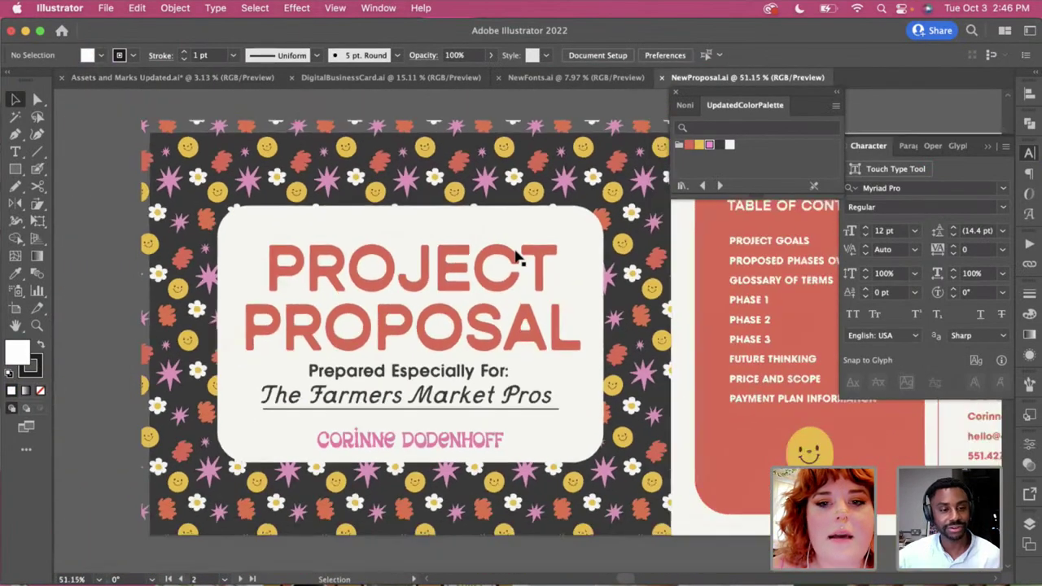
pyautogui.scroll(-2, 516, 258)
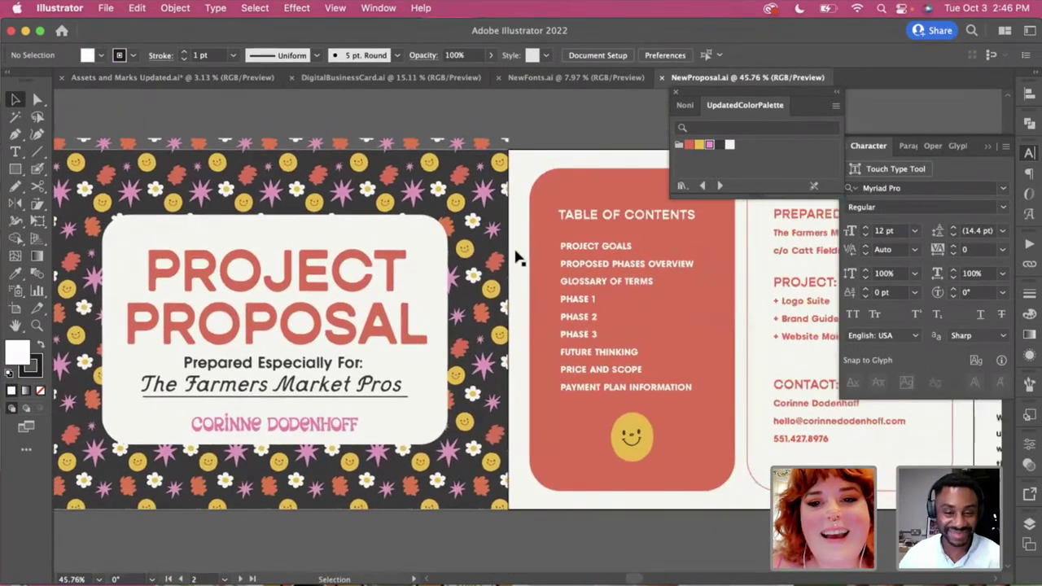
pyautogui.hscroll(2, 516, 257)
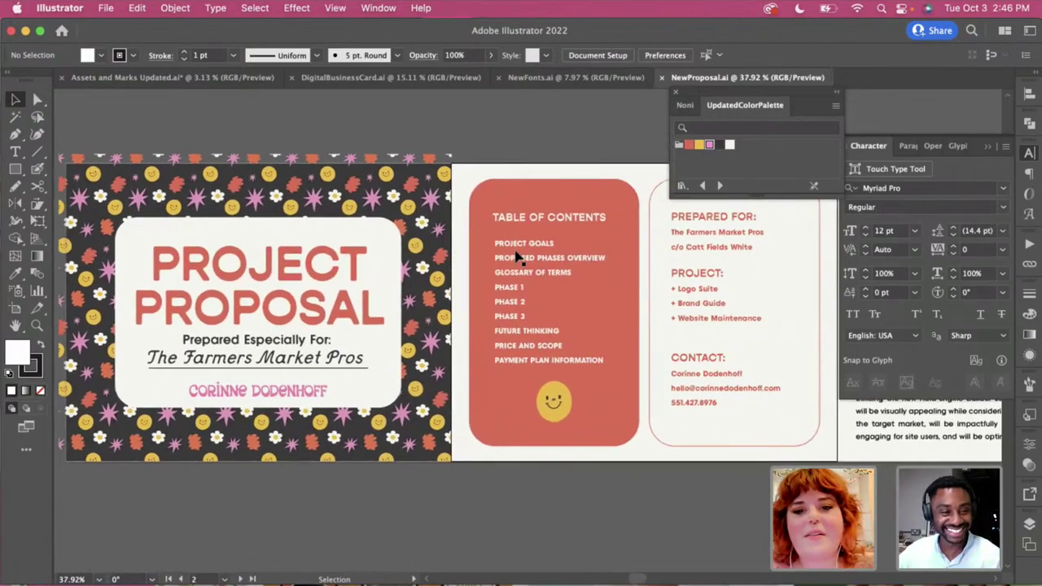
pyautogui.hscroll(4, 516, 257)
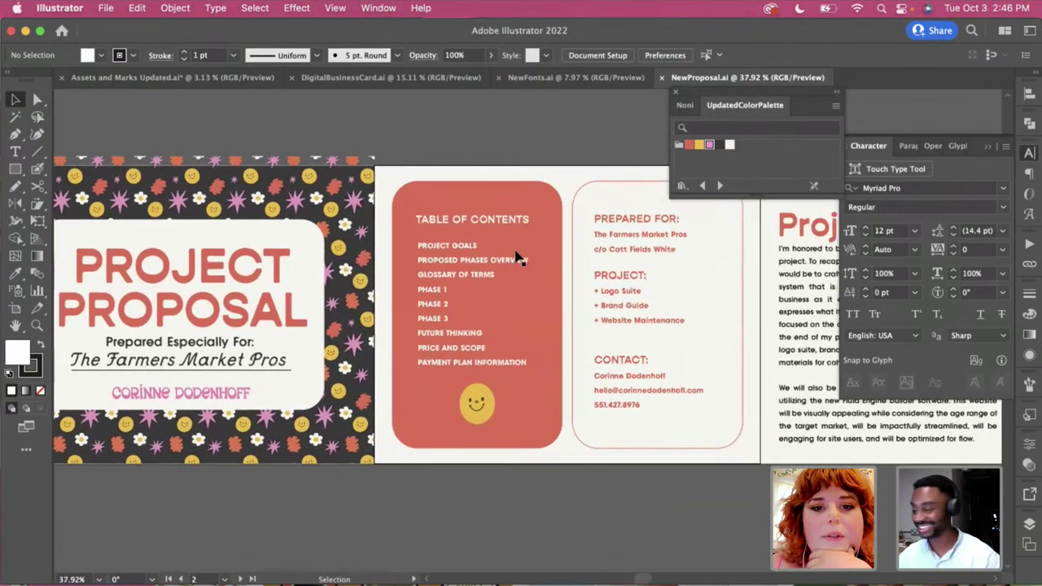
pyautogui.hscroll(9, 516, 257)
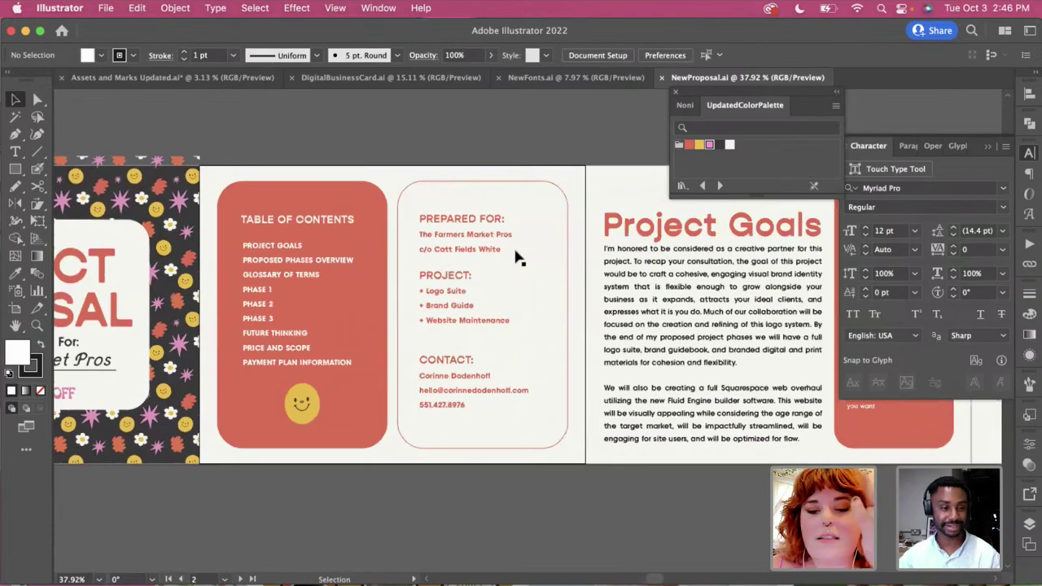
pyautogui.scroll(-1, 516, 258)
pyautogui.hscroll(7, 516, 257)
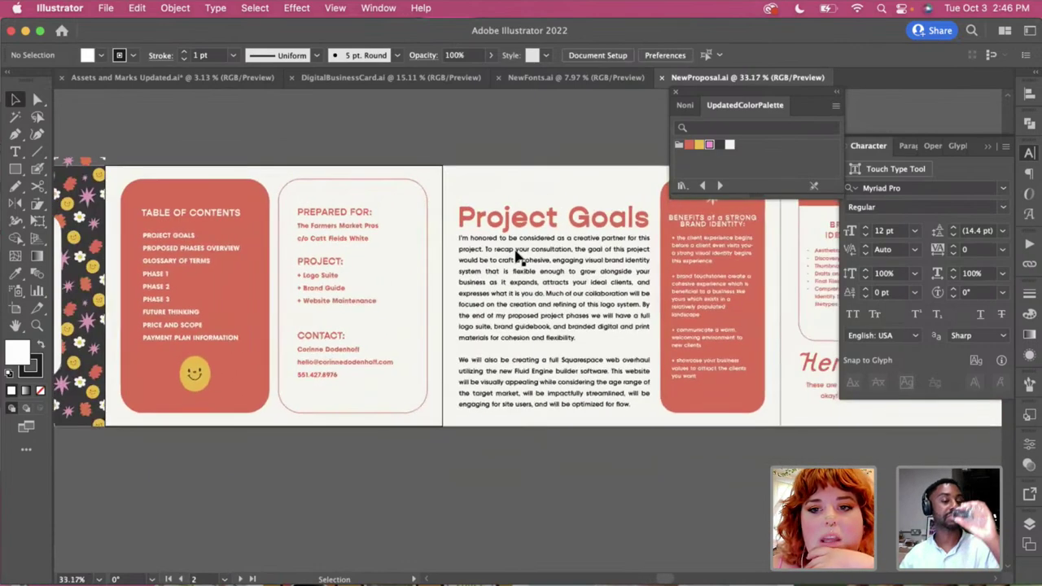
pyautogui.hscroll(13, 517, 258)
pyautogui.click(451, 199)
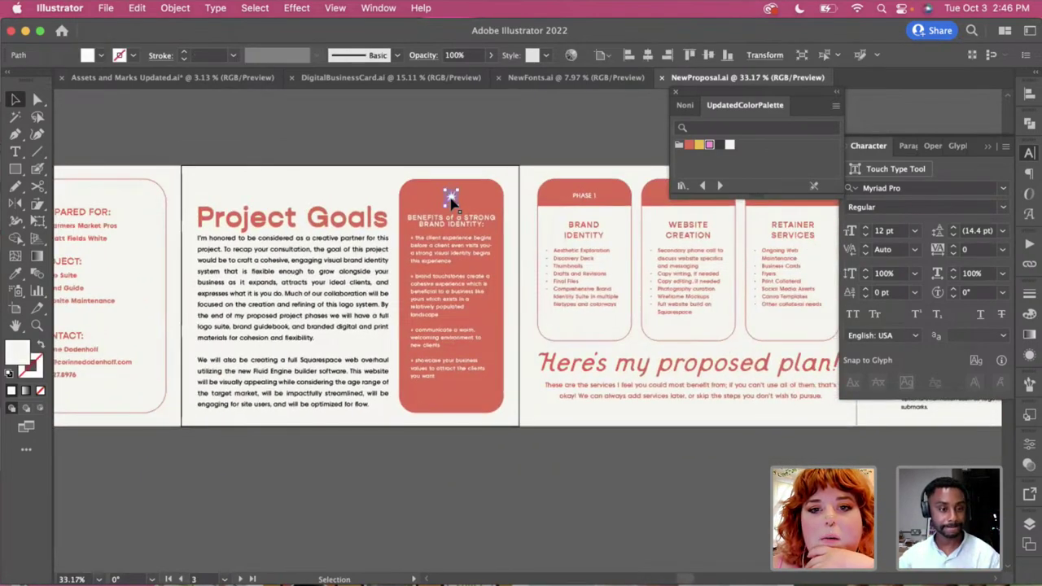
pyautogui.scroll(3, 453, 193)
pyautogui.click(484, 154)
pyautogui.scroll(-3, 484, 154)
pyautogui.hscroll(3, 483, 154)
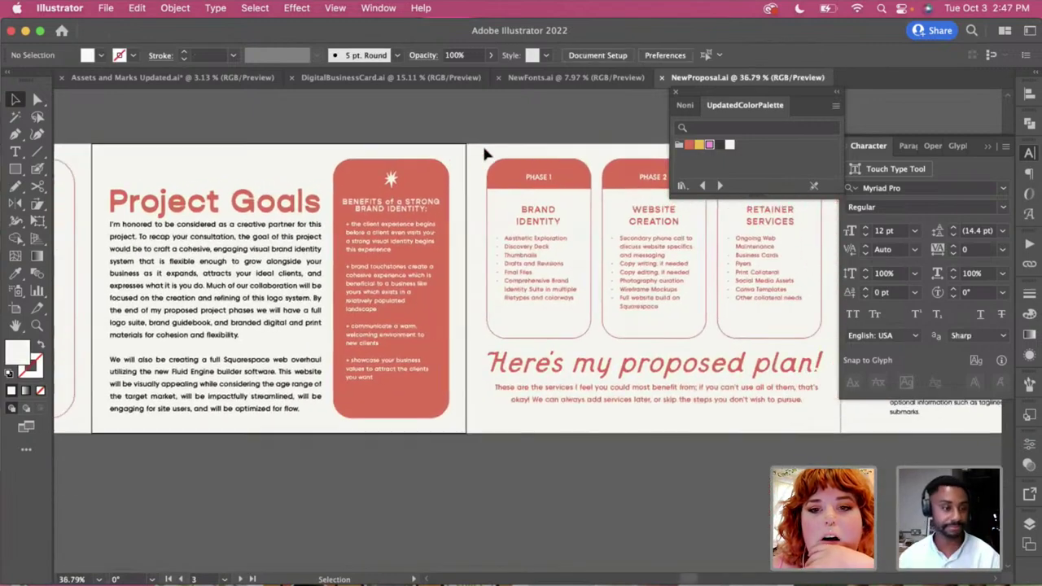
pyautogui.hscroll(-20, 484, 154)
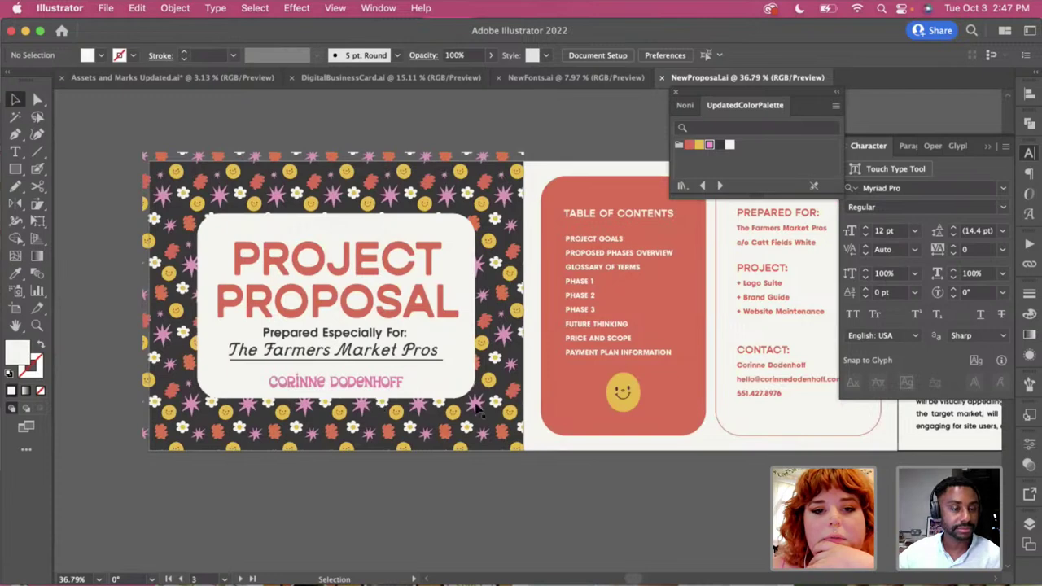
# Close NewProposal.ai, returning to Assets and Marks Updated.ai with the placed card
pyautogui.click(521, 412)
pyautogui.click(528, 492)
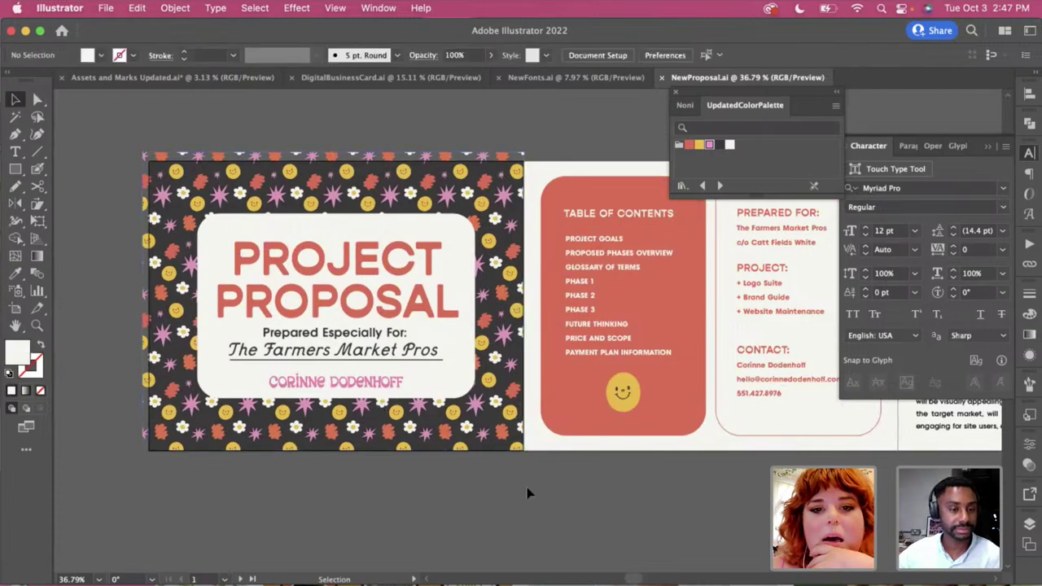
pyautogui.click(221, 79)
pyautogui.click(681, 82)
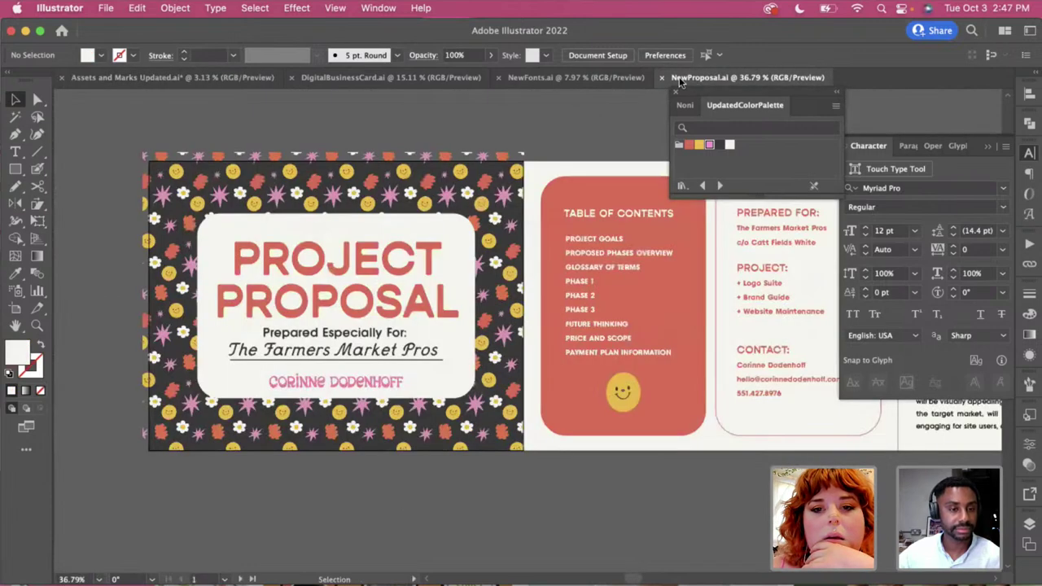
pyautogui.click(663, 77)
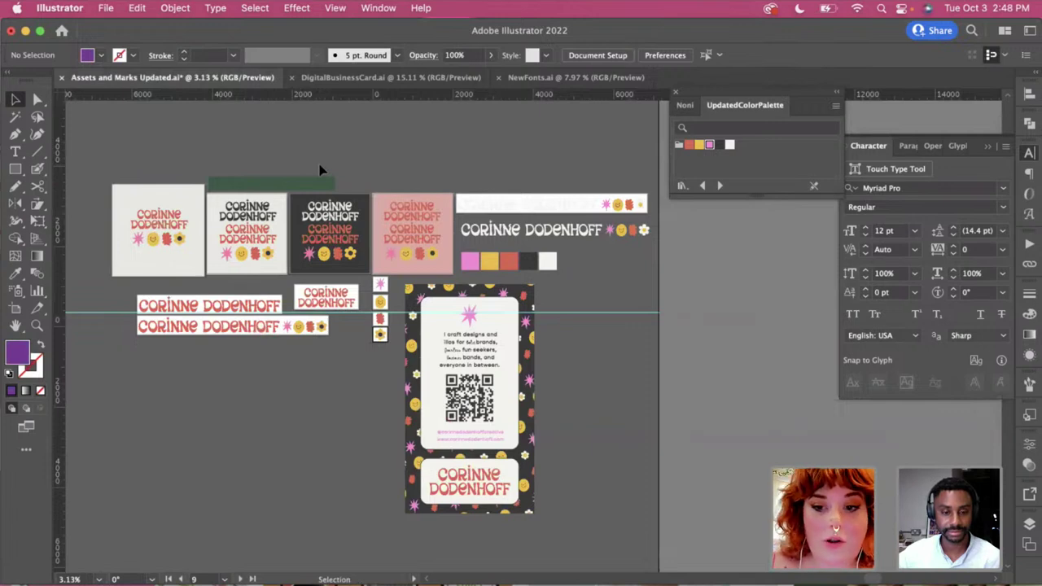
pyautogui.press('super+o')
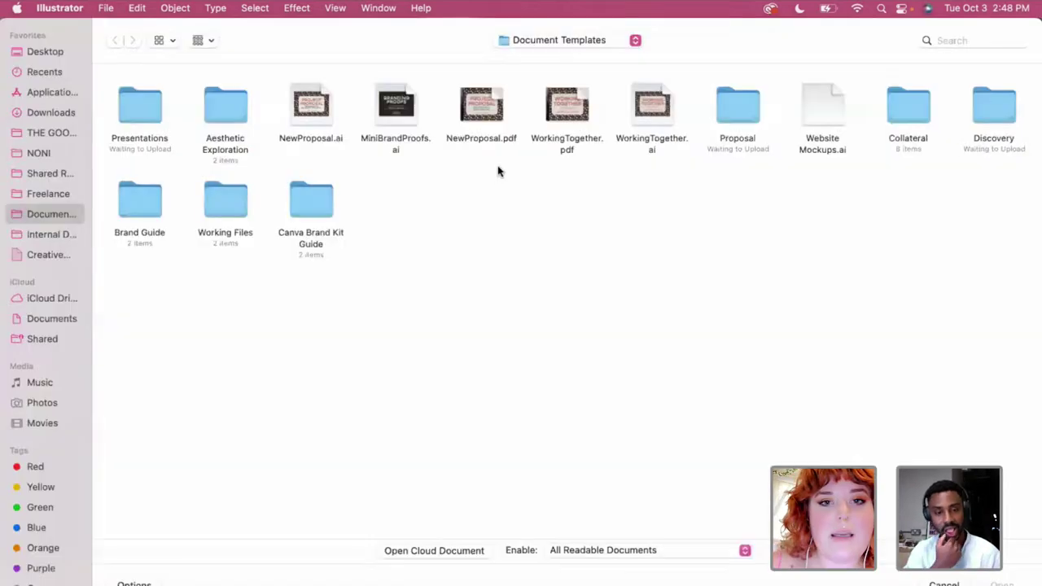
pyautogui.doubleClick(237, 116)
pyautogui.click(216, 105)
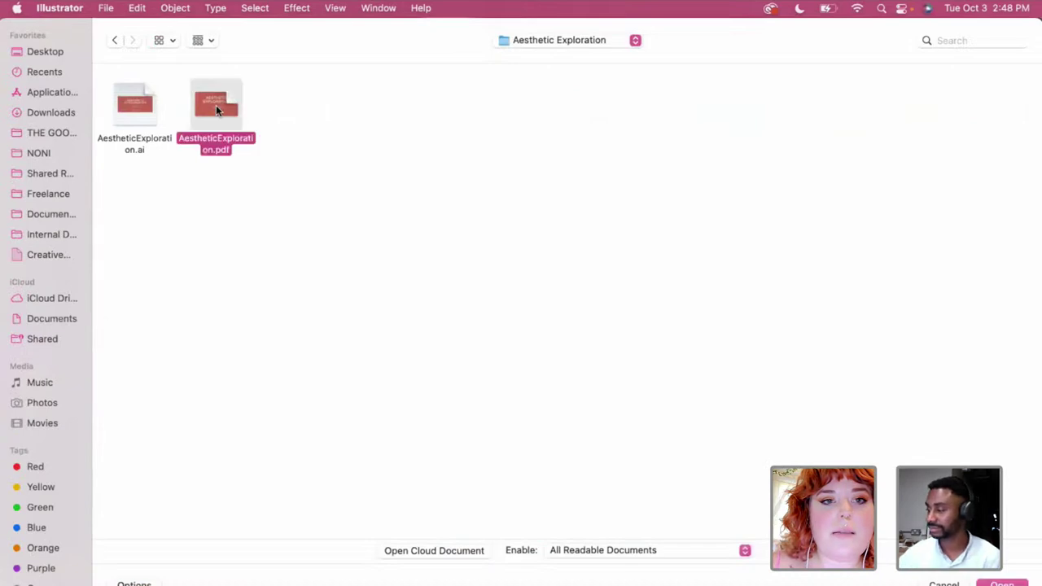
pyautogui.doubleClick(116, 113)
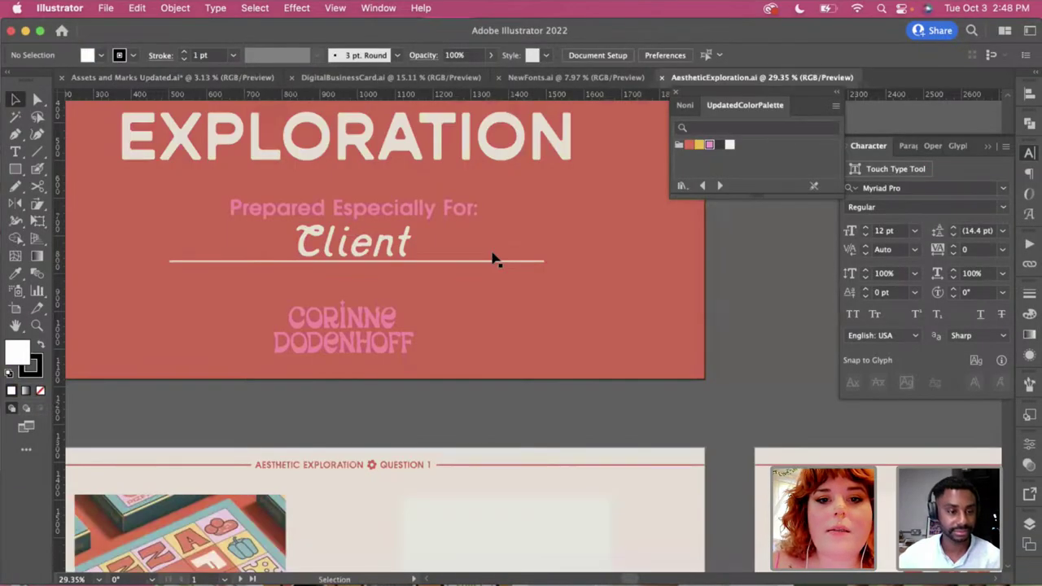
pyautogui.scroll(-5, 494, 259)
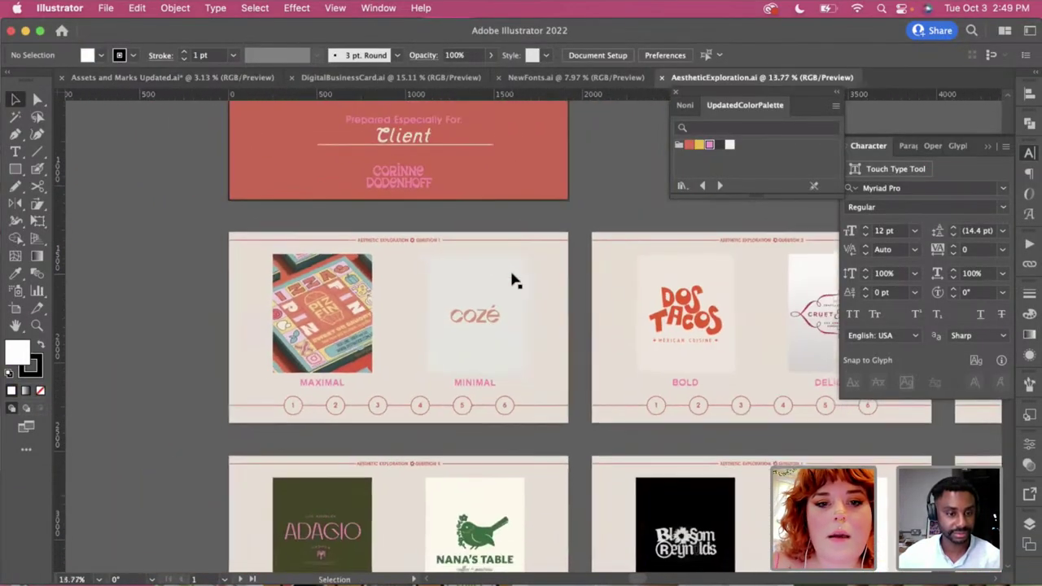
pyautogui.scroll(-2, 511, 281)
pyautogui.hscroll(1, 512, 281)
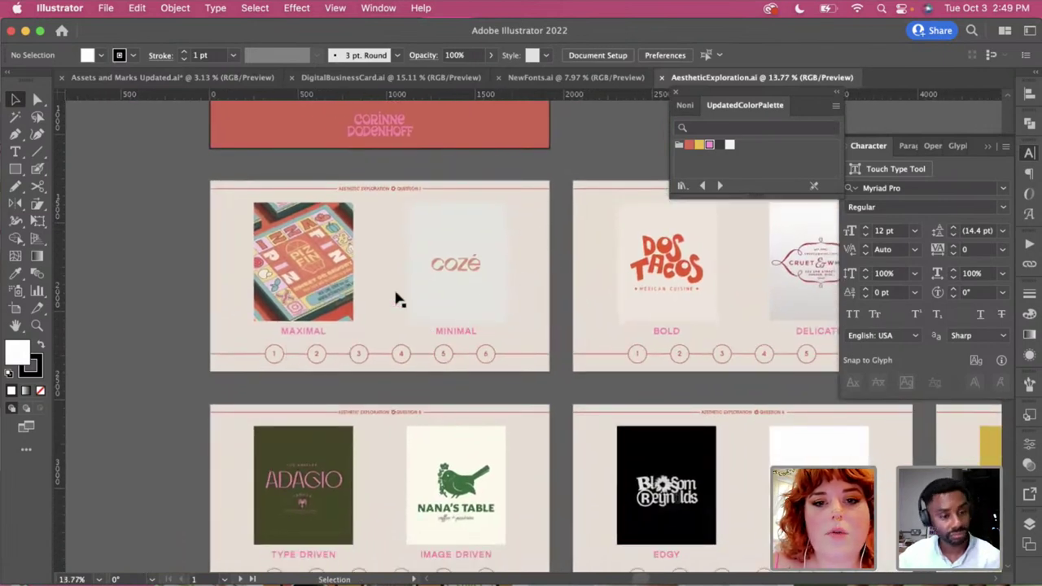
pyautogui.scroll(3, 394, 350)
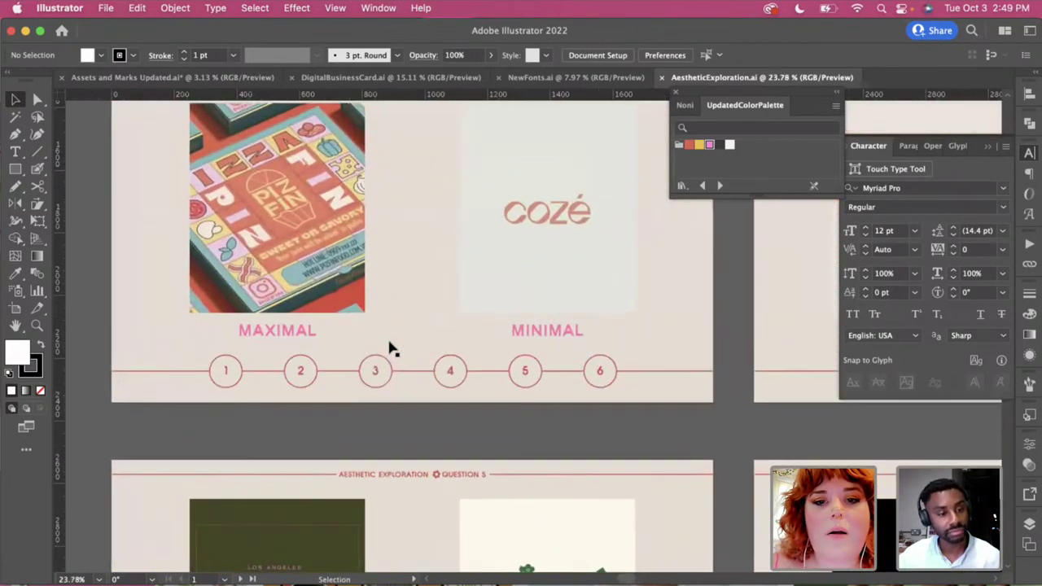
pyautogui.scroll(2, 382, 358)
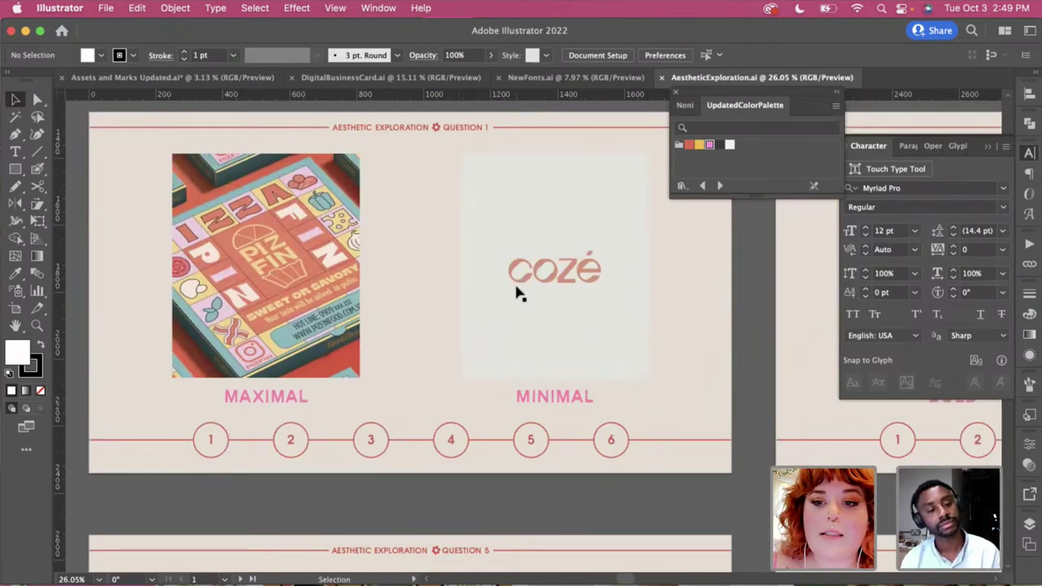
pyautogui.hscroll(10, 519, 295)
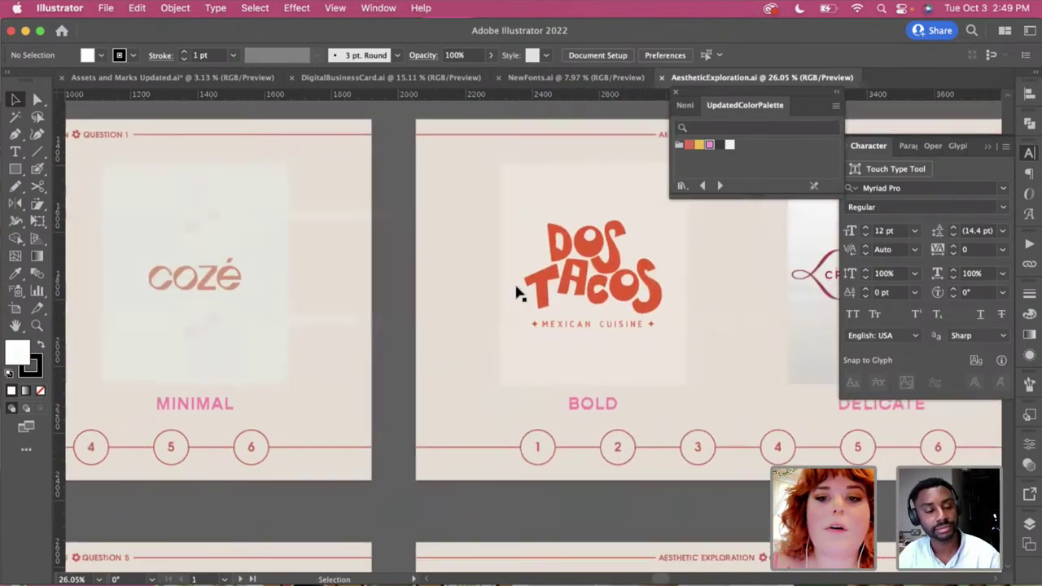
pyautogui.hscroll(8, 575, 291)
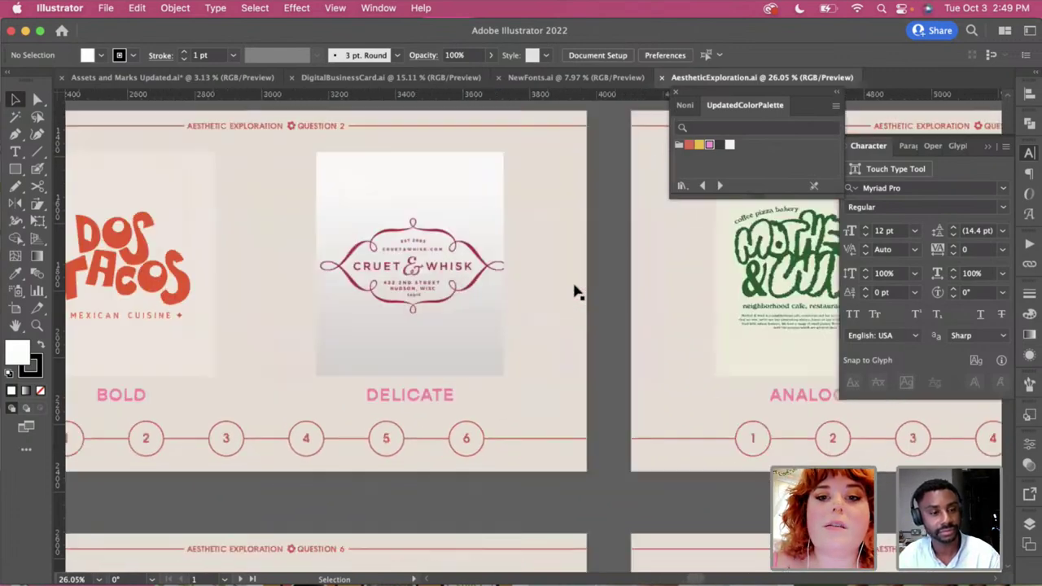
pyautogui.scroll(-5, 585, 337)
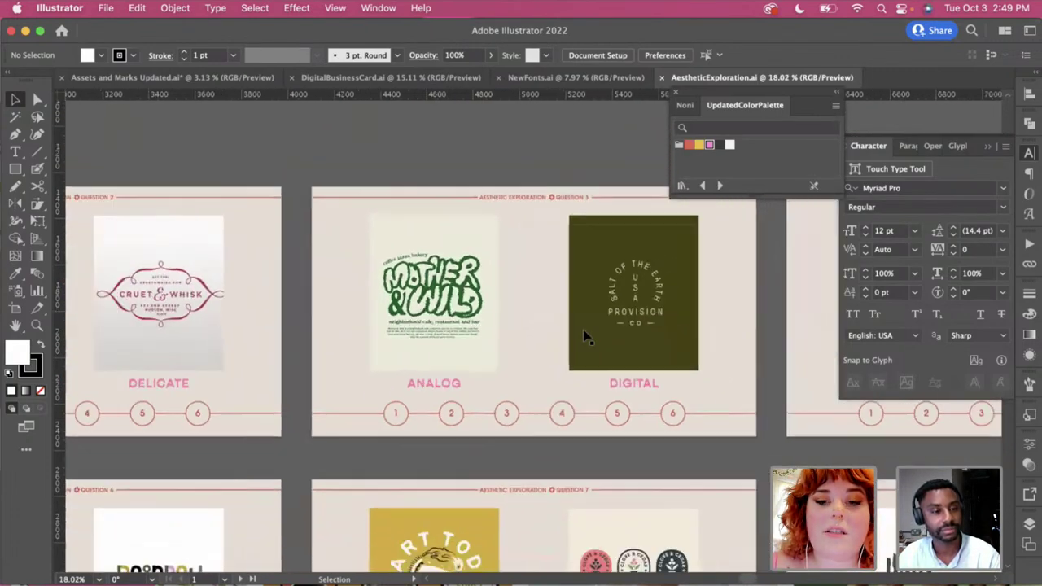
pyautogui.scroll(-5, 584, 337)
pyautogui.scroll(-1, 584, 336)
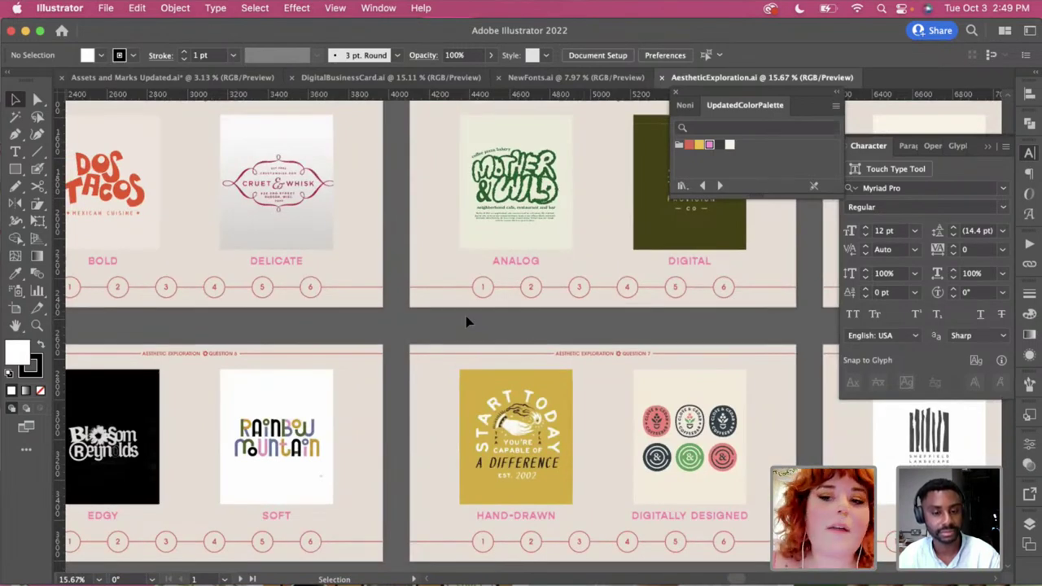
pyautogui.scroll(-2, 466, 322)
pyautogui.hscroll(-2, 466, 322)
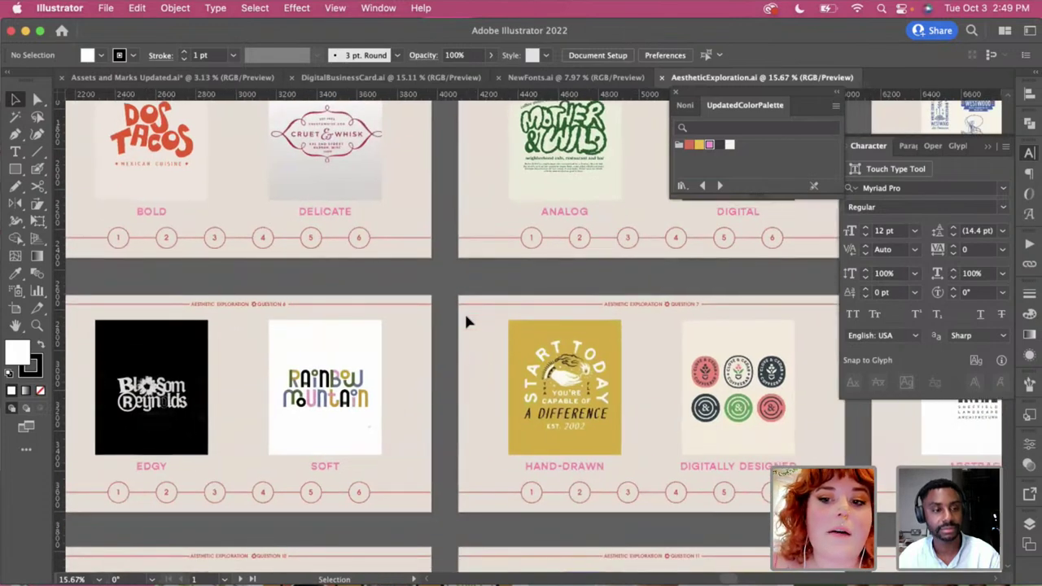
pyautogui.hscroll(-2, 410, 296)
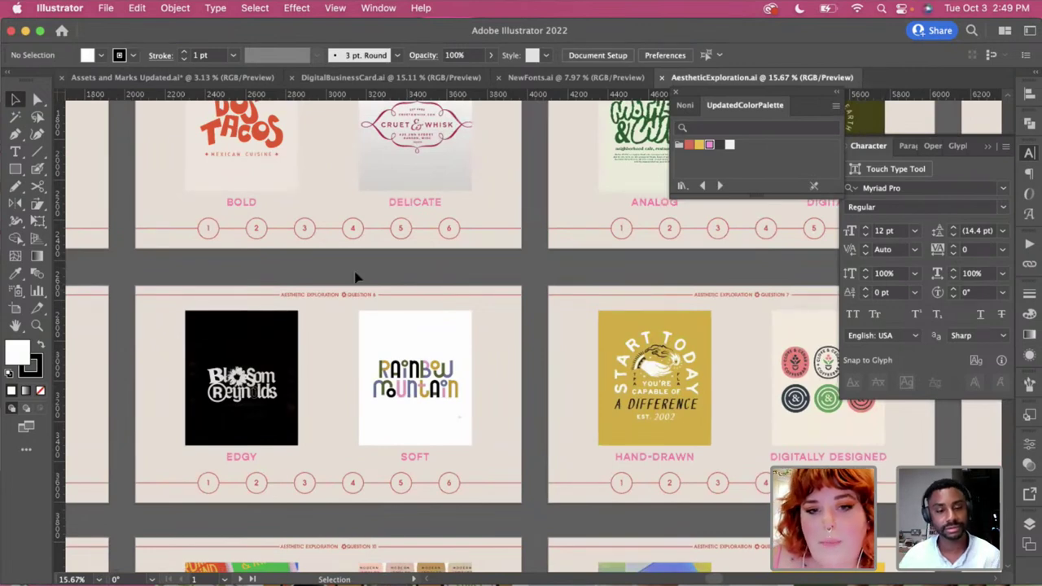
pyautogui.hscroll(-1, 324, 269)
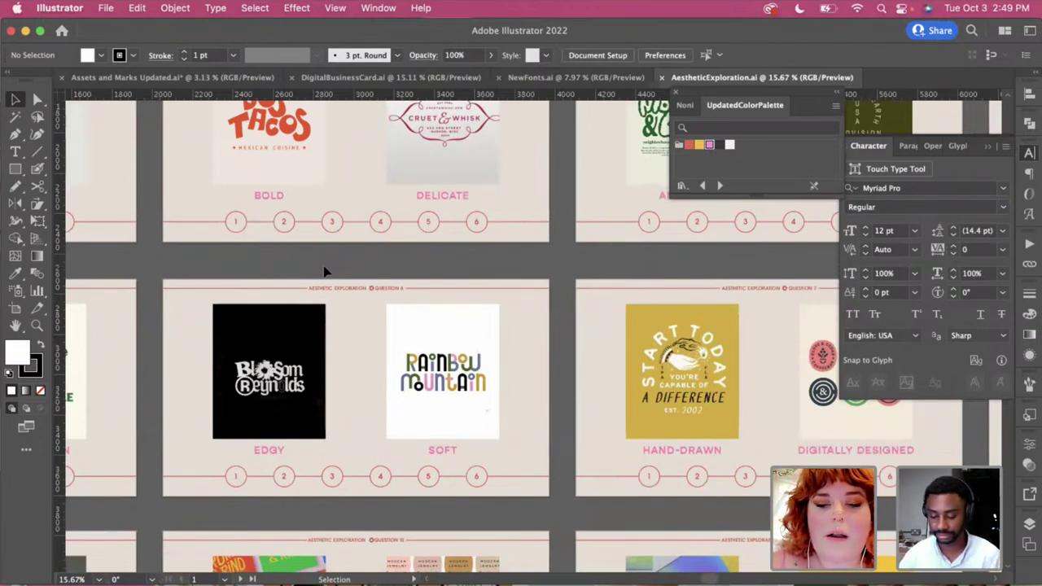
pyautogui.hscroll(-3, 324, 271)
pyautogui.scroll(-1, 324, 271)
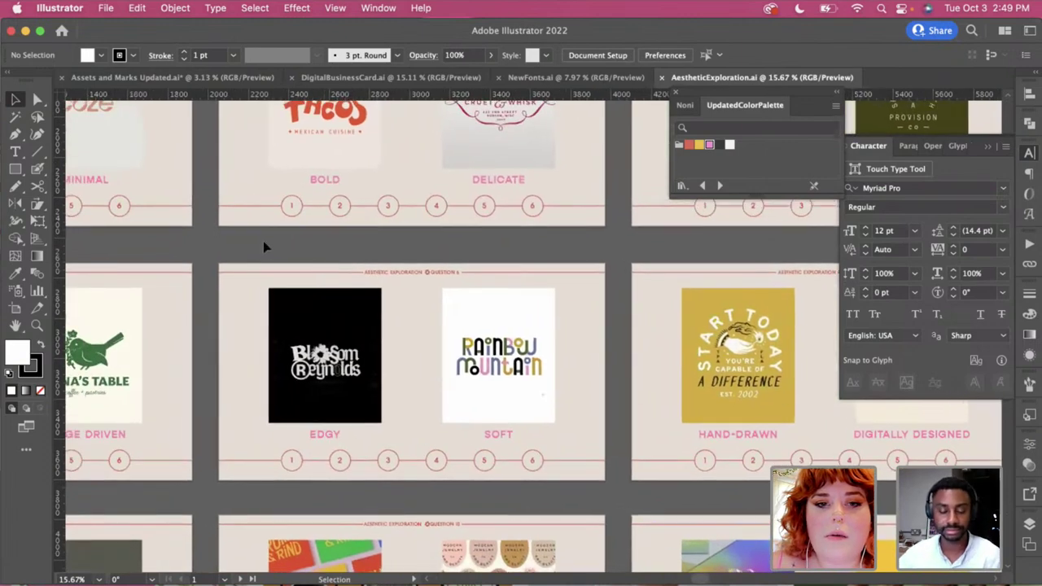
pyautogui.hscroll(-10, 255, 240)
pyautogui.scroll(-1, 255, 239)
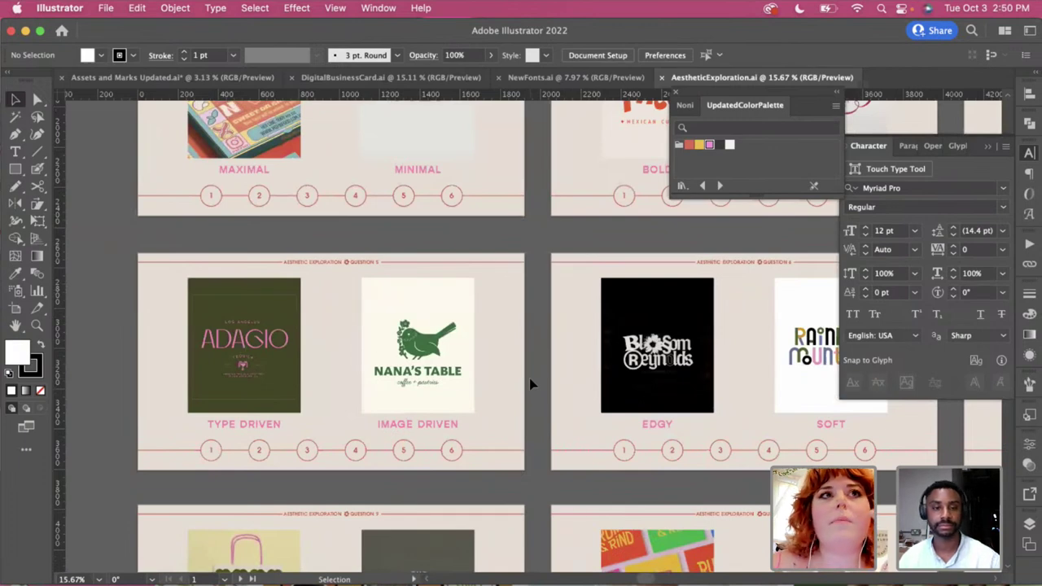
pyautogui.scroll(-1, 529, 382)
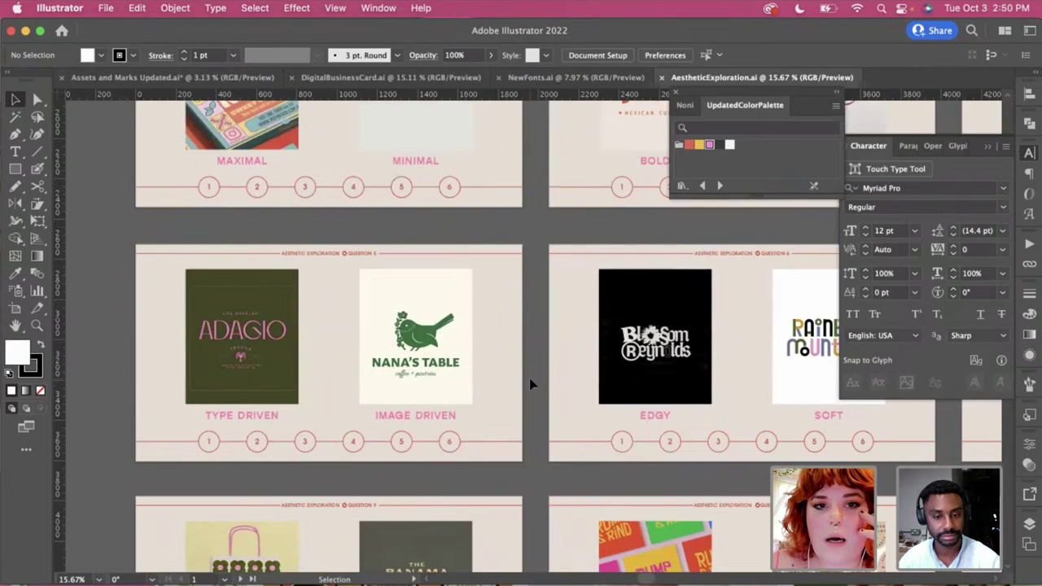
pyautogui.scroll(-1, 529, 378)
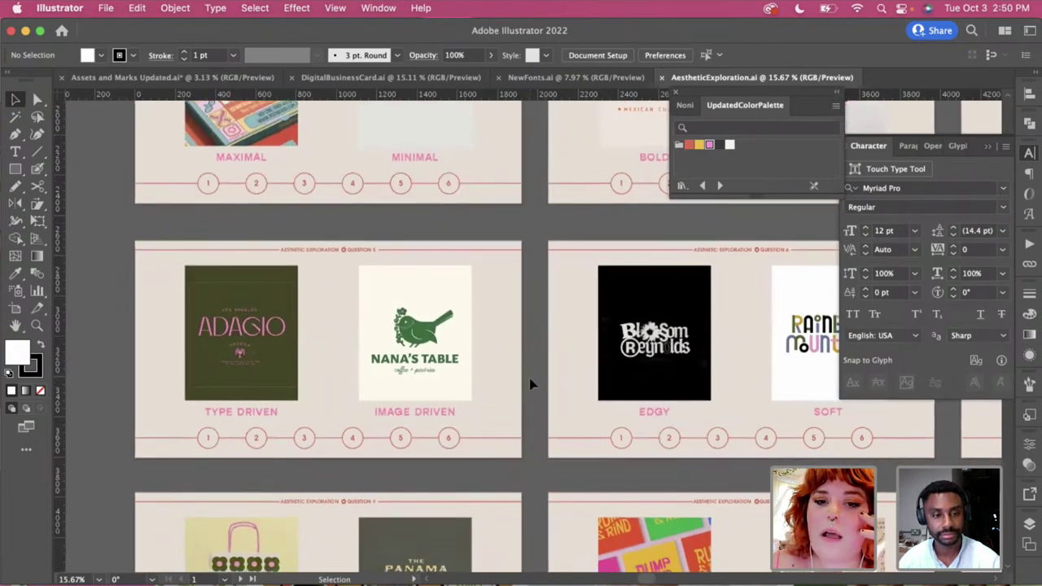
pyautogui.scroll(2, 530, 384)
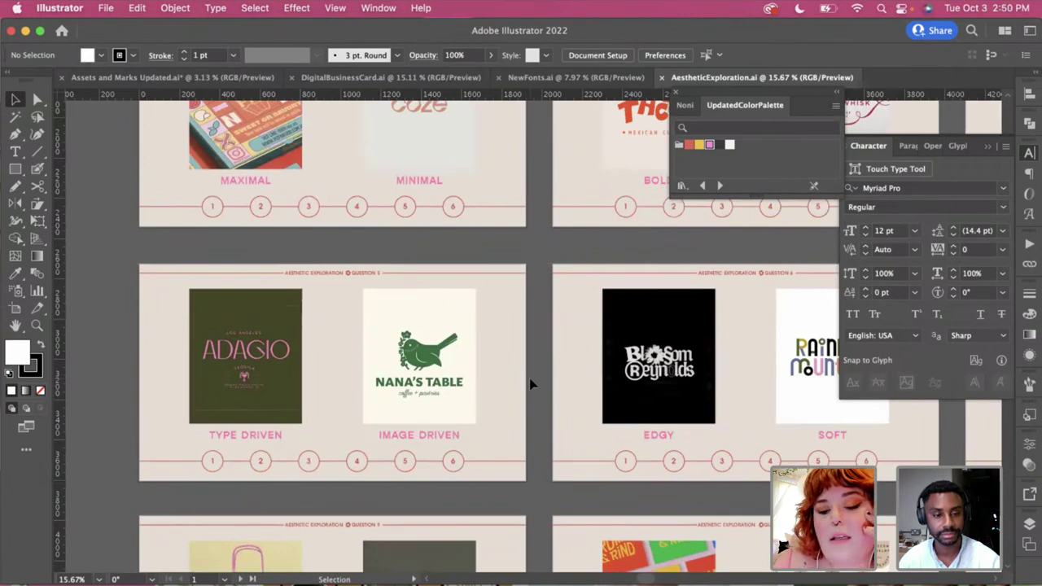
pyautogui.scroll(2, 530, 380)
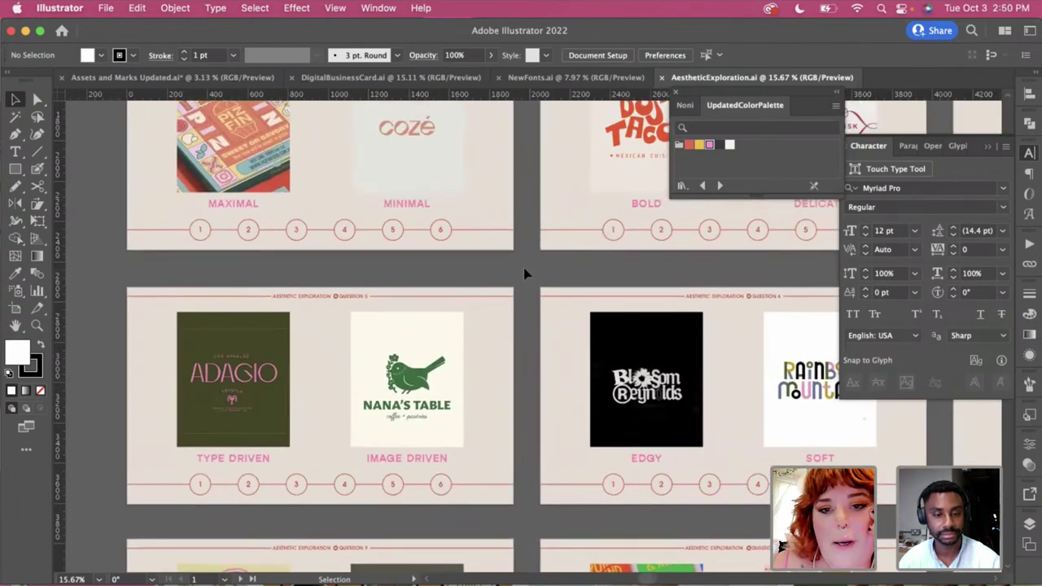
pyautogui.scroll(1, 523, 273)
pyautogui.scroll(3, 524, 268)
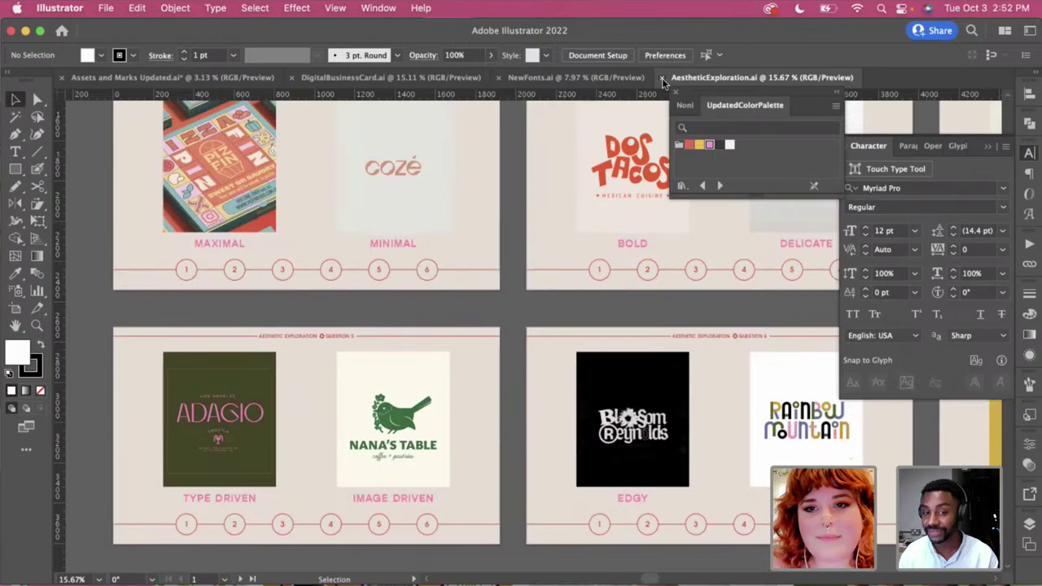
# Close AestheticExploration.ai and NewFonts.ai, then switch to DigitalBusinessCard.ai
pyautogui.click(662, 78)
pyautogui.click(499, 77)
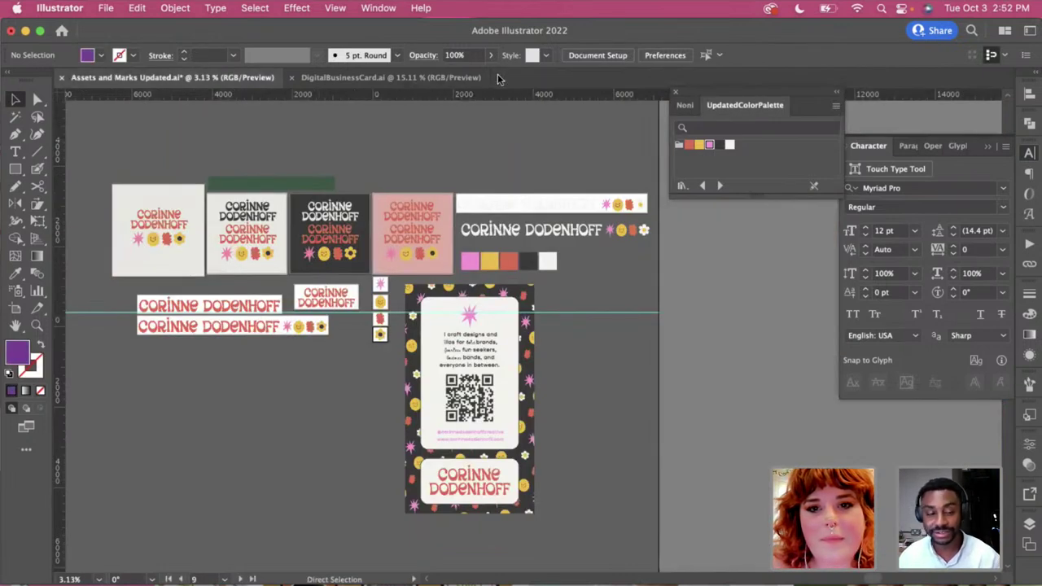
pyautogui.click(365, 77)
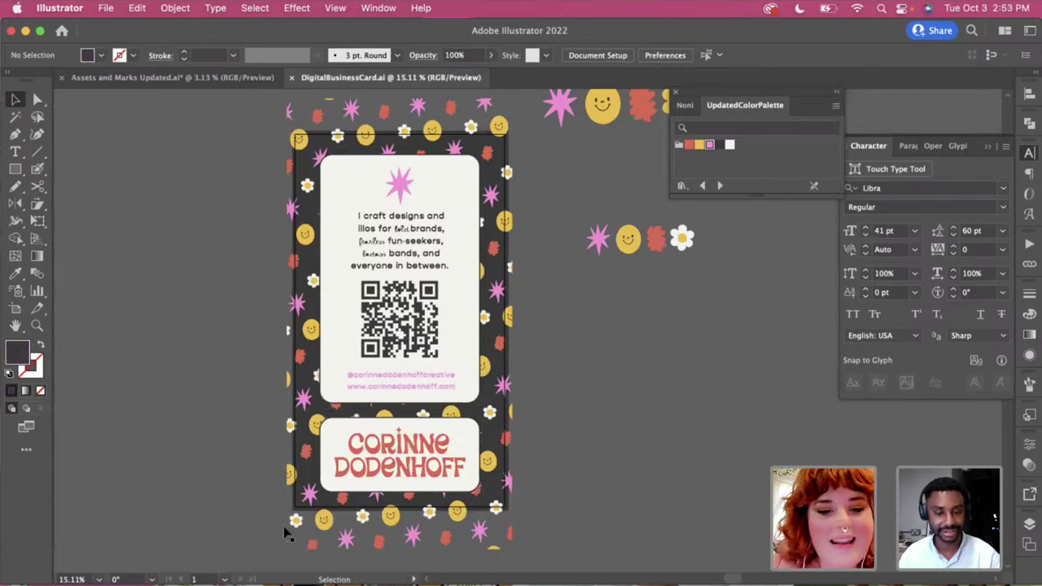
# In Chrome, load the portfolio homepage from the Pepper Holidays page and scroll its sections
pyautogui.press('super+Tab')
pyautogui.scroll(1, 679, 174)
pyautogui.scroll(5, 488, 173)
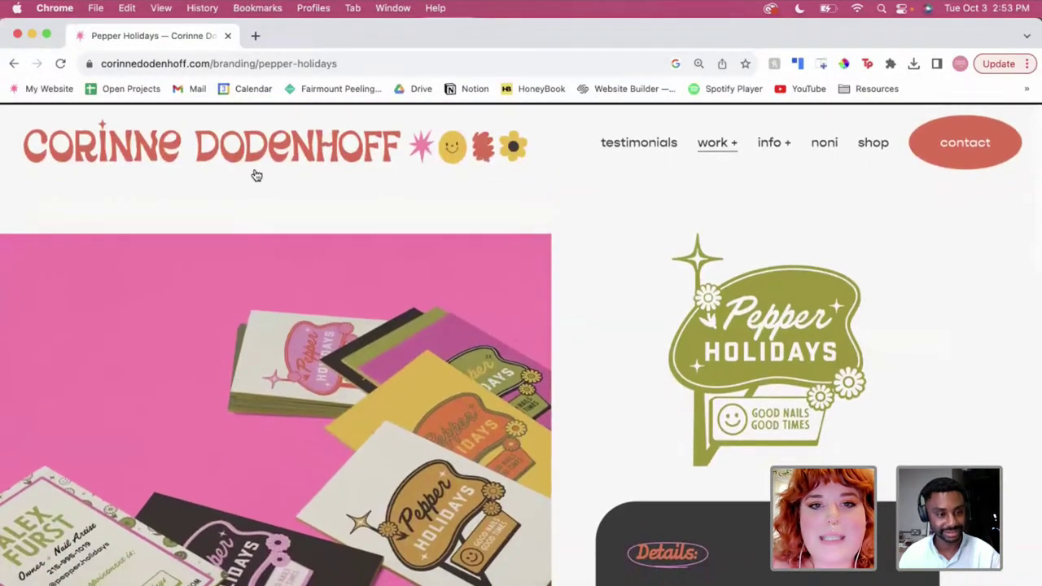
pyautogui.click(216, 165)
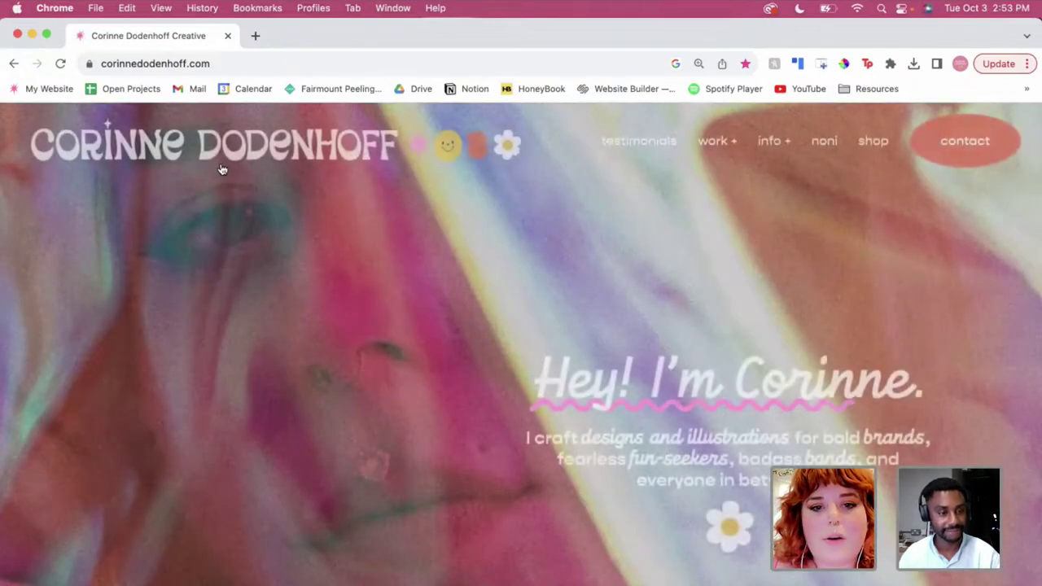
pyautogui.scroll(-6, 477, 391)
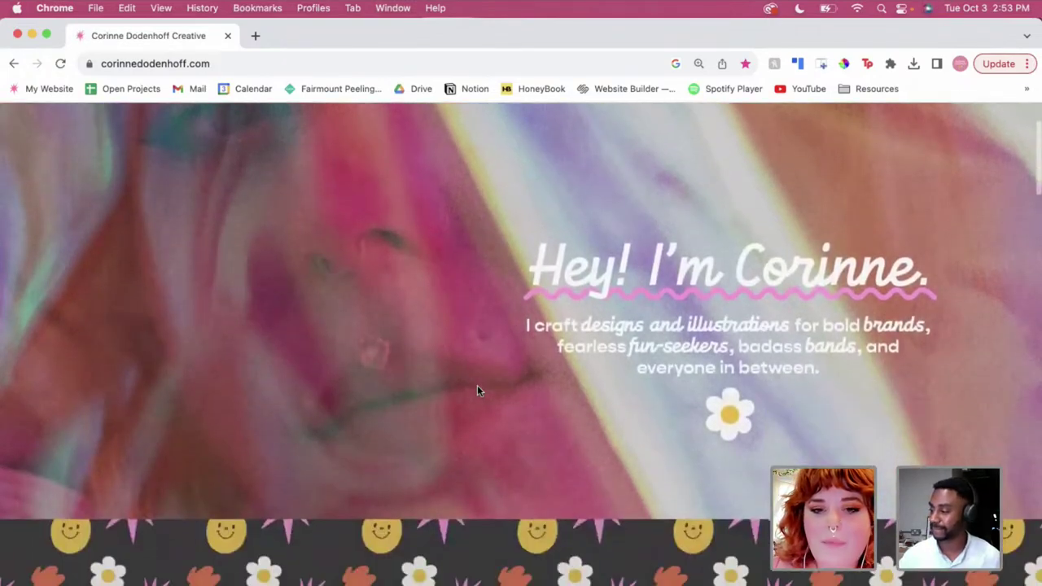
pyautogui.scroll(-3, 477, 391)
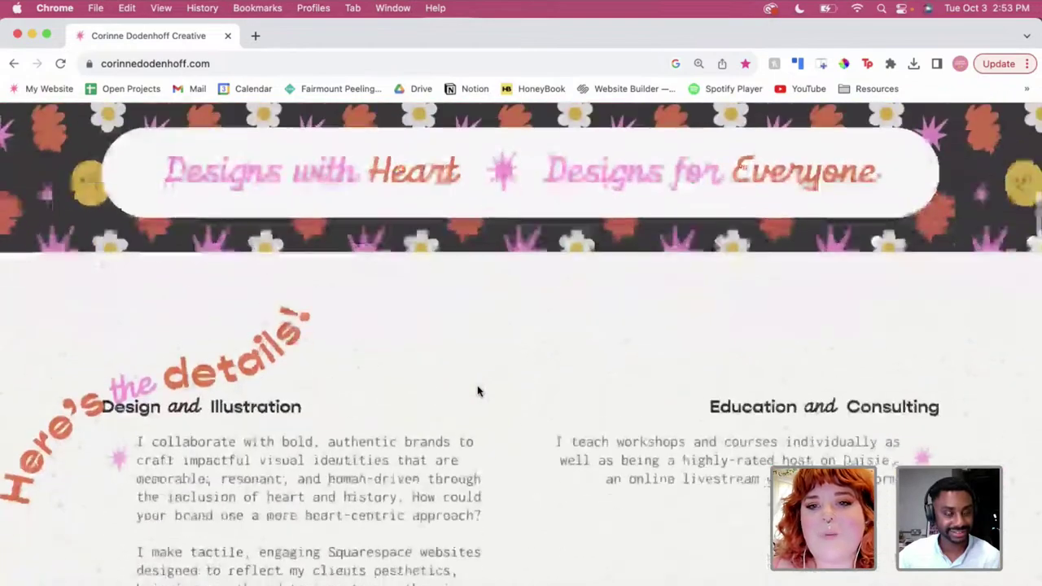
pyautogui.scroll(9, 477, 389)
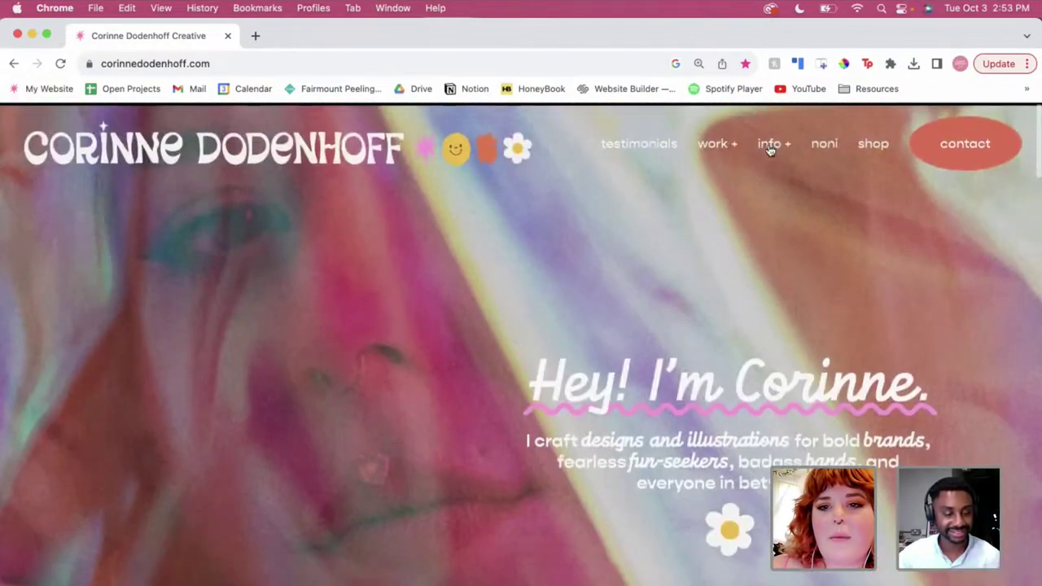
# Try the deli fresh type co. link, then go back to the homepage and check the navigation
pyautogui.moveTo(722, 149)
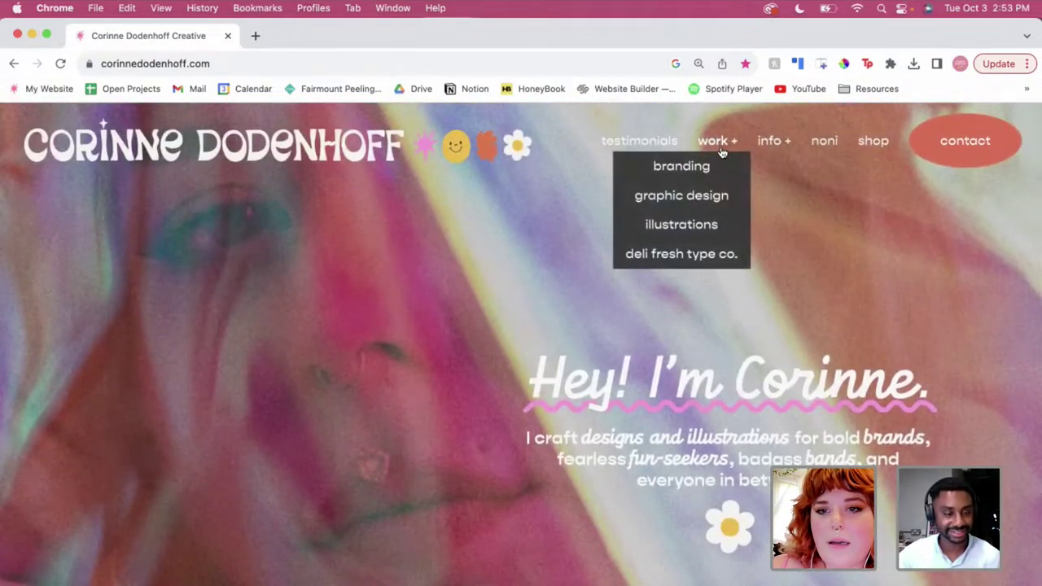
pyautogui.click(666, 254)
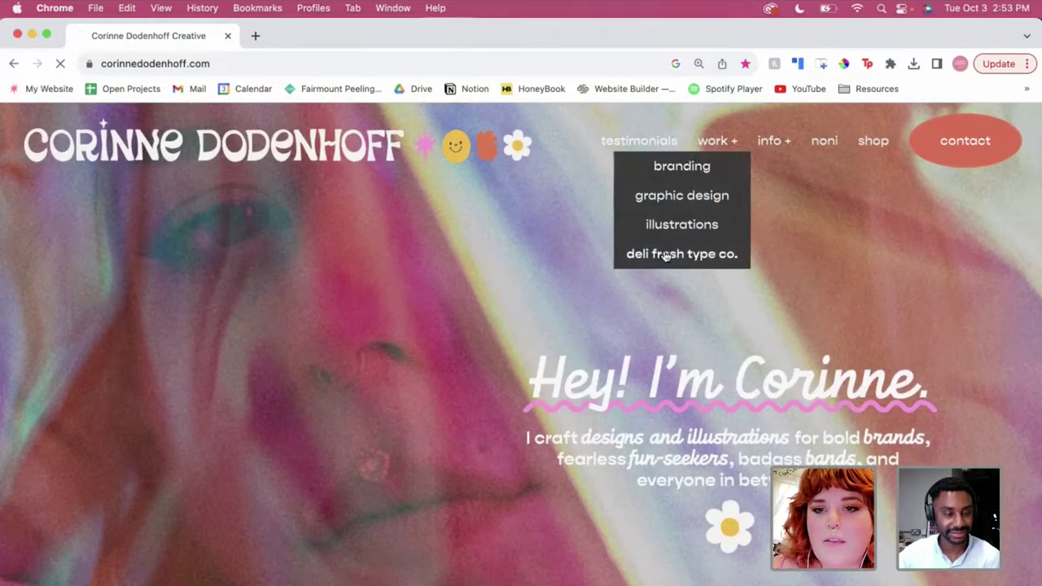
pyautogui.click(11, 63)
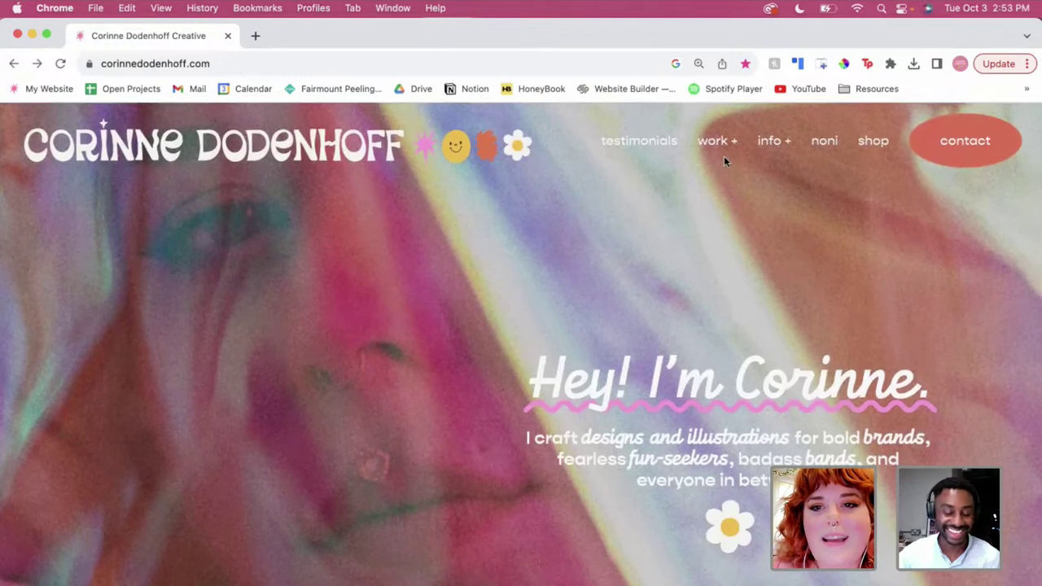
pyautogui.moveTo(720, 147)
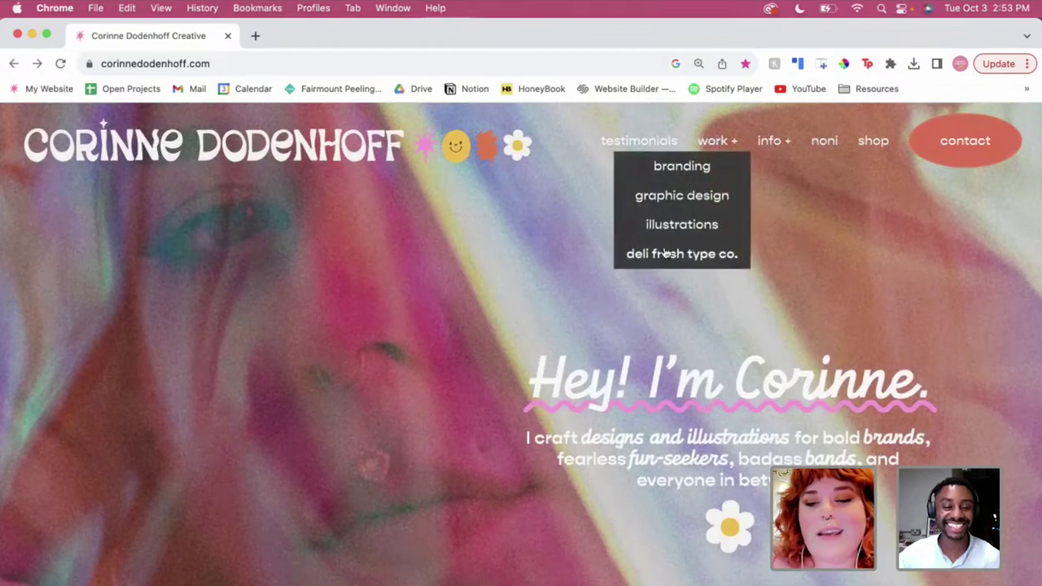
pyautogui.moveTo(774, 148)
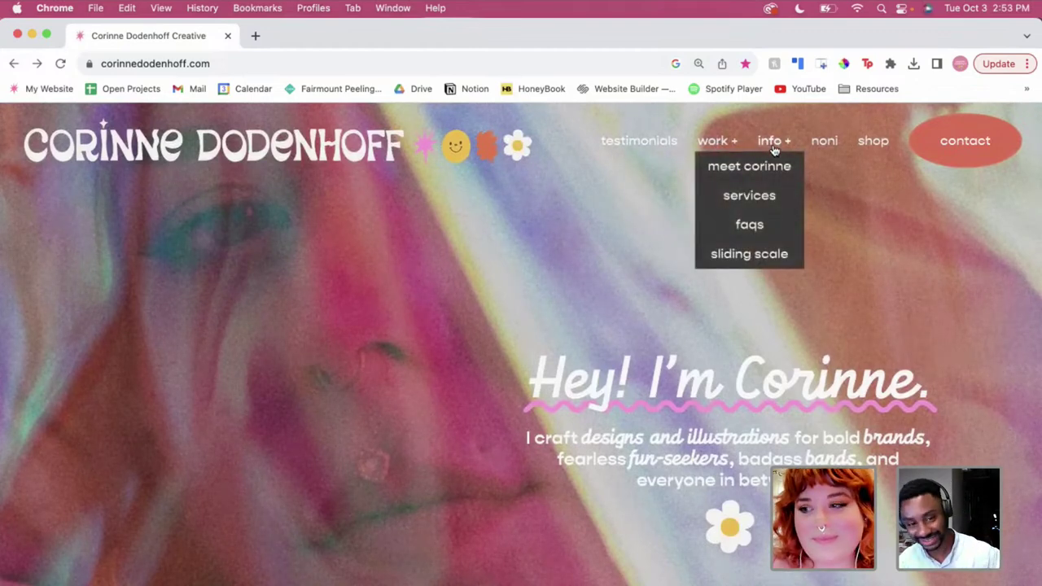